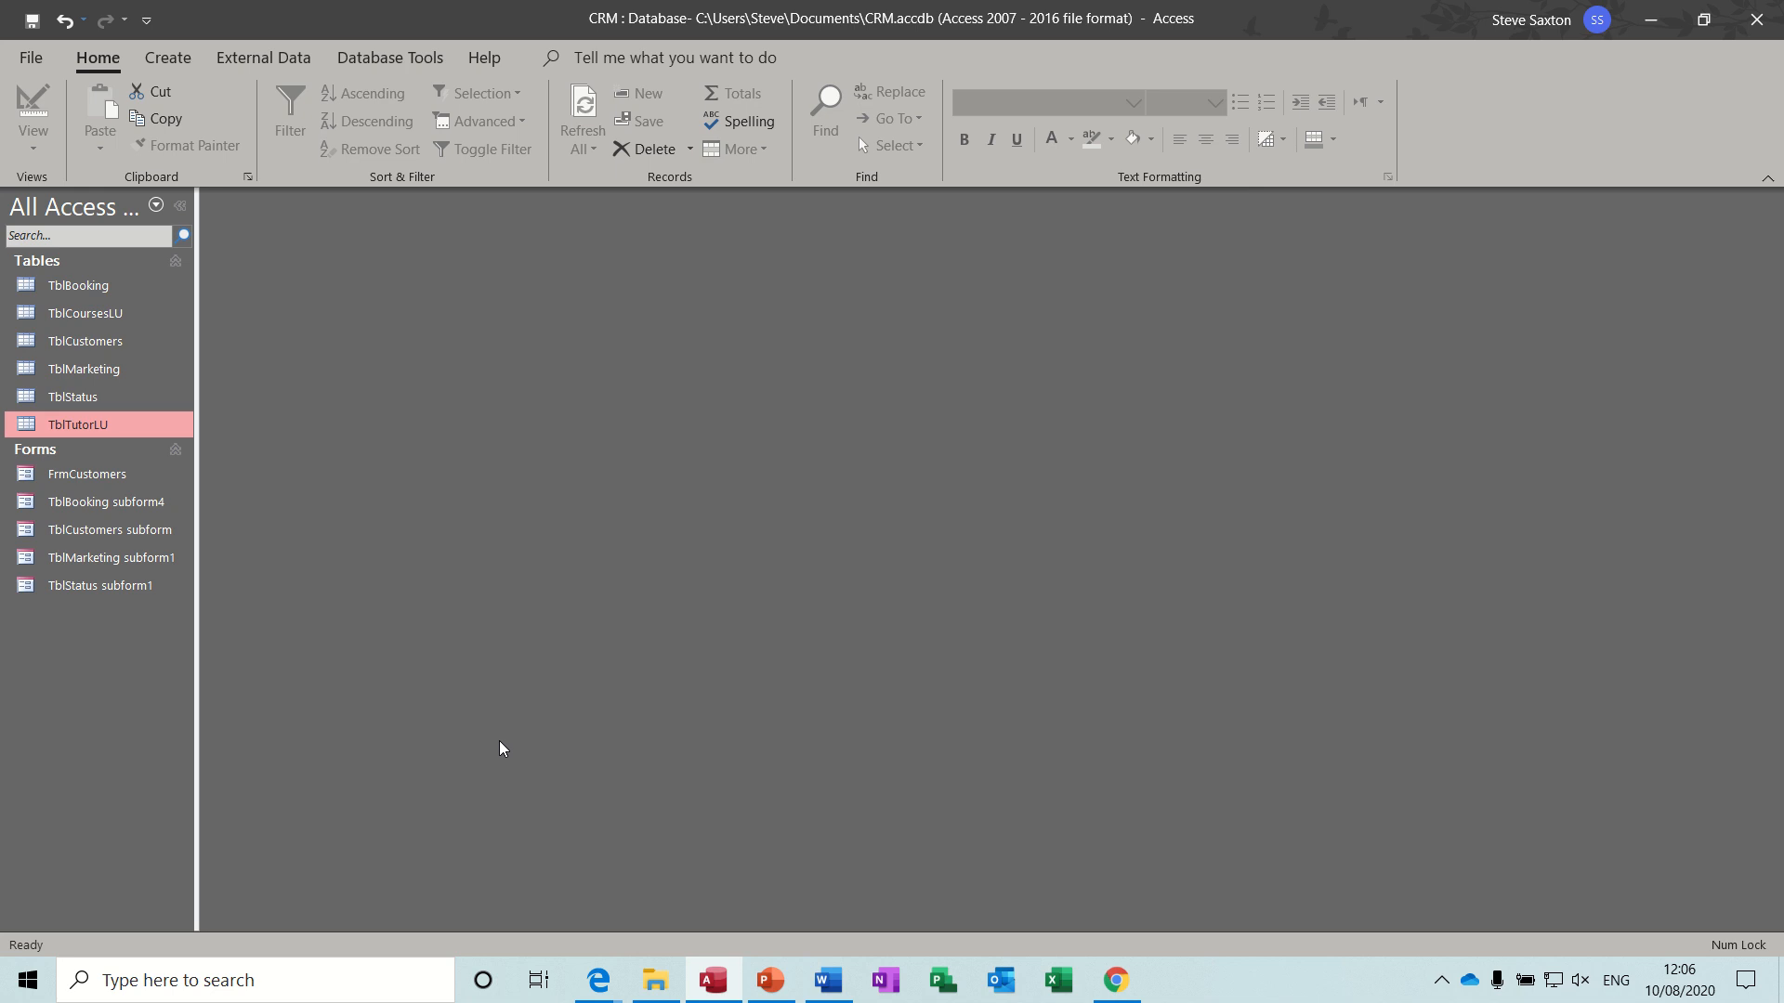
- Open the FrmCustomers form and look up the GaugeUK and IT's Easy records with the company finder
left_click(113, 481)
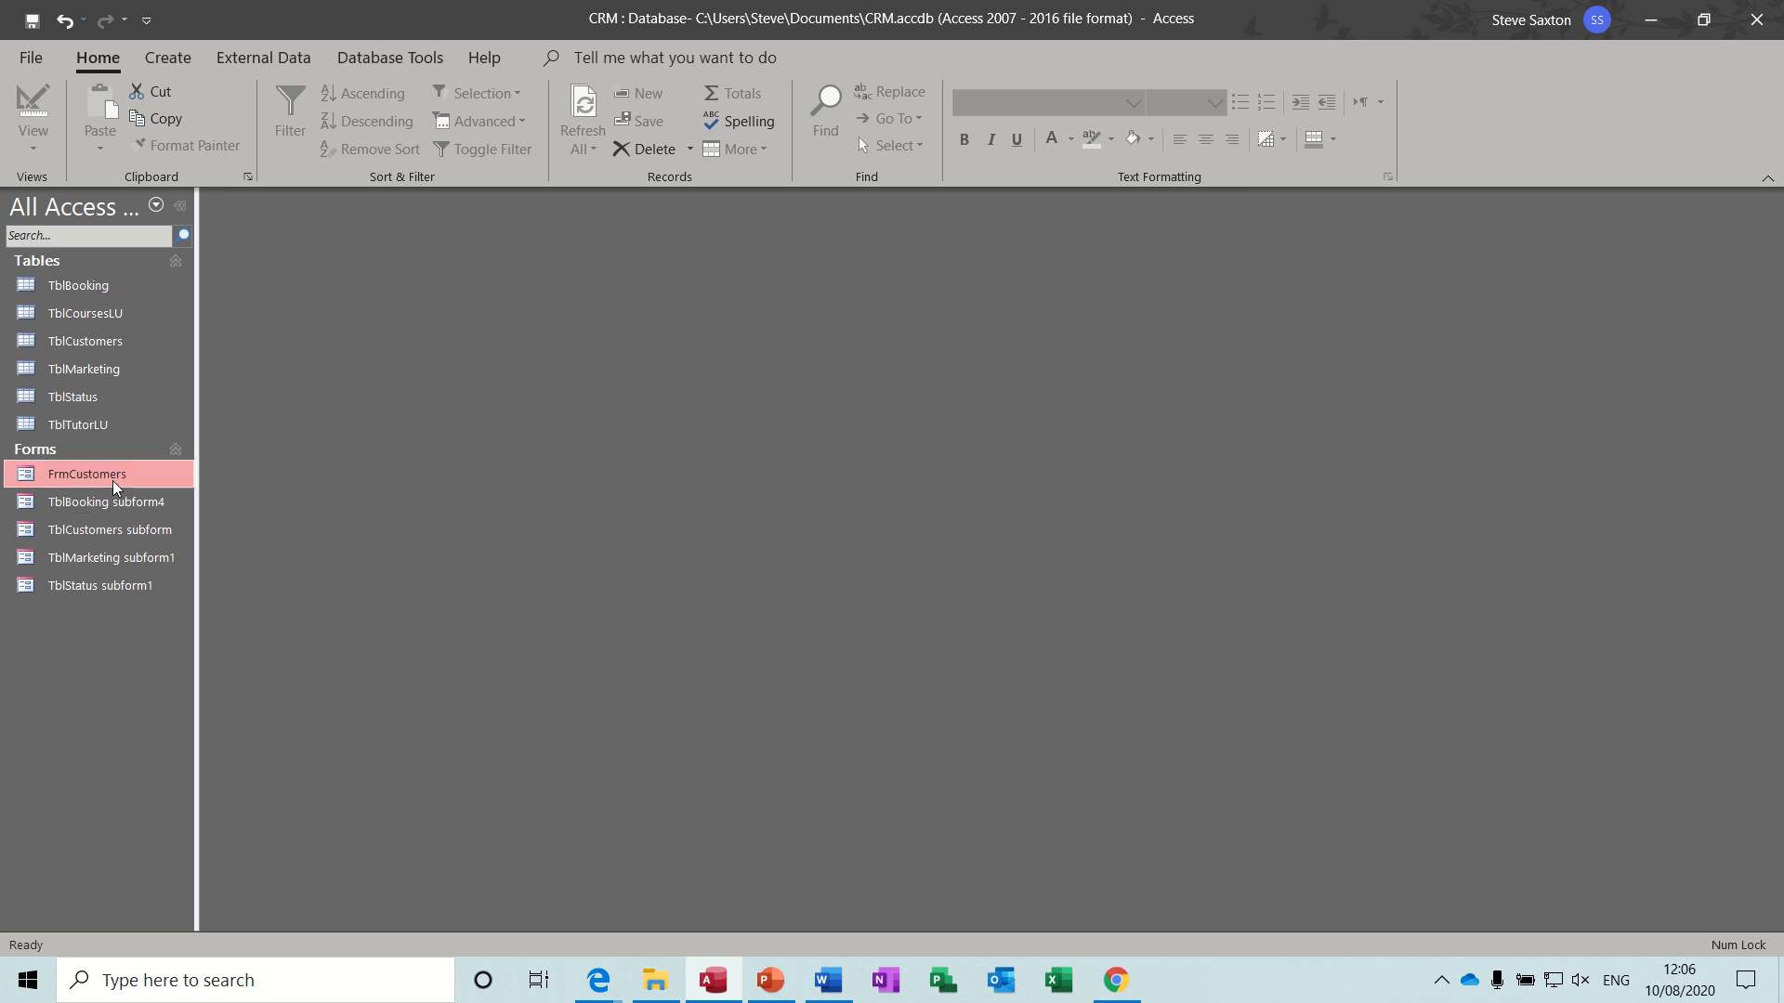
double_click(114, 481)
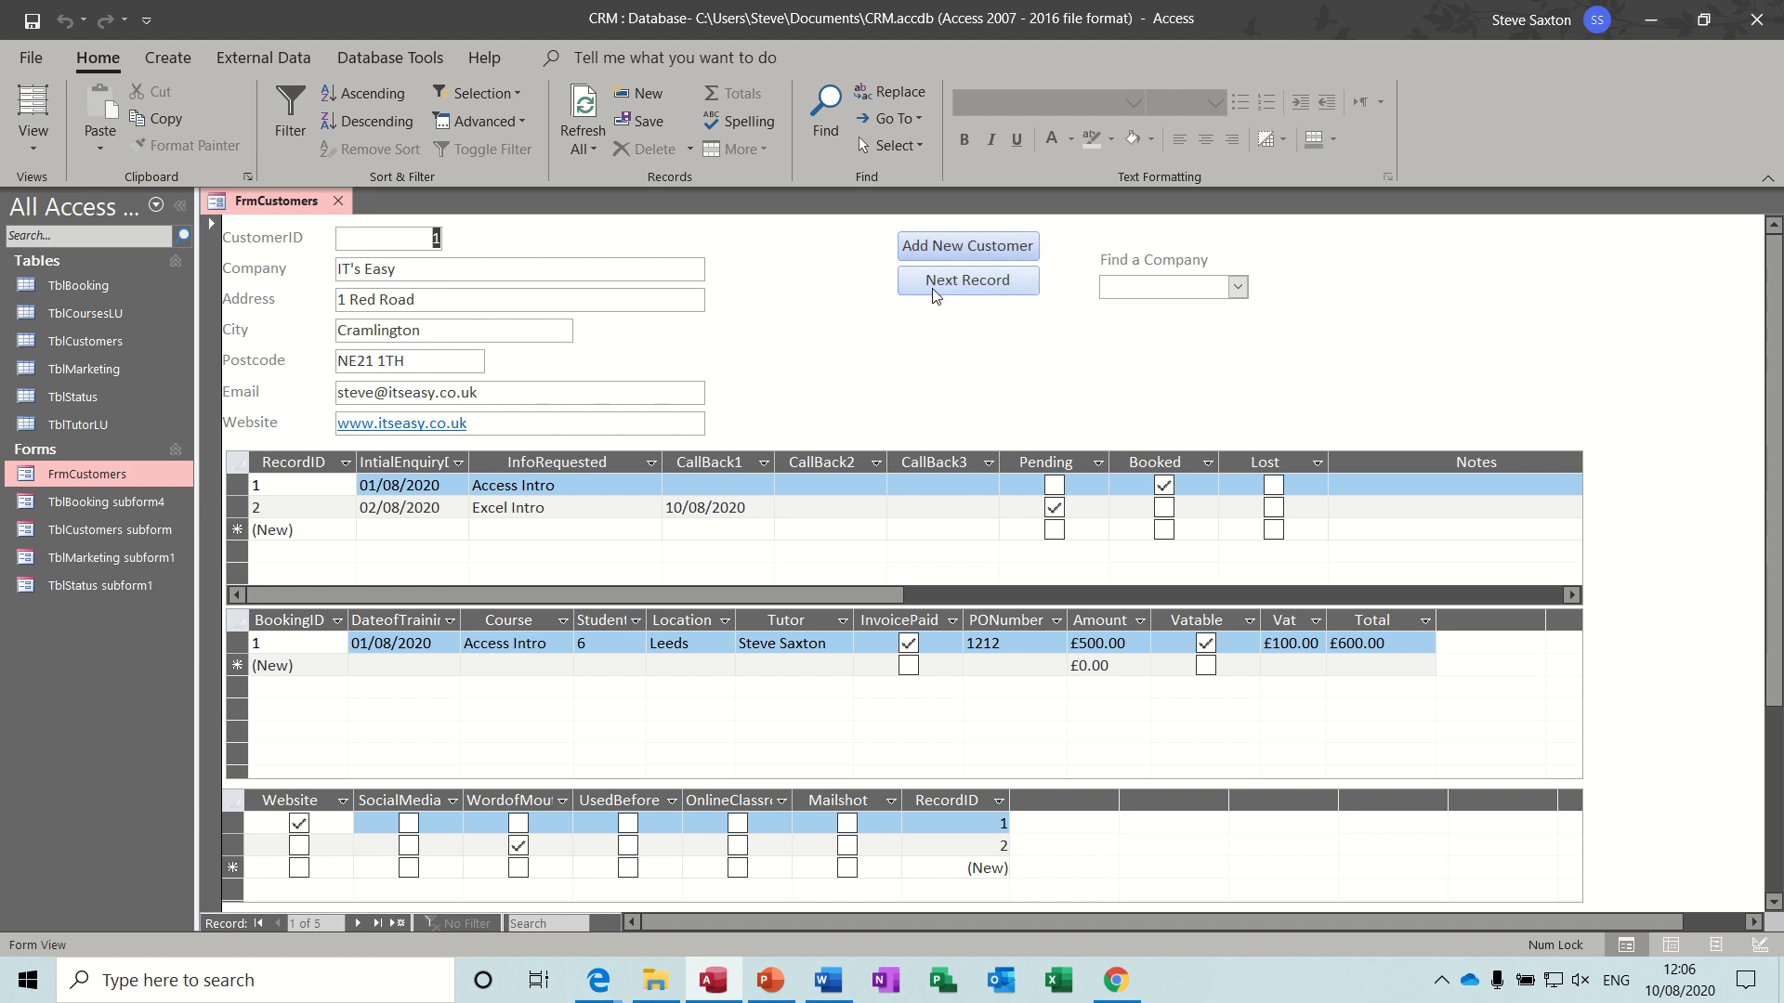
left_click(1238, 287)
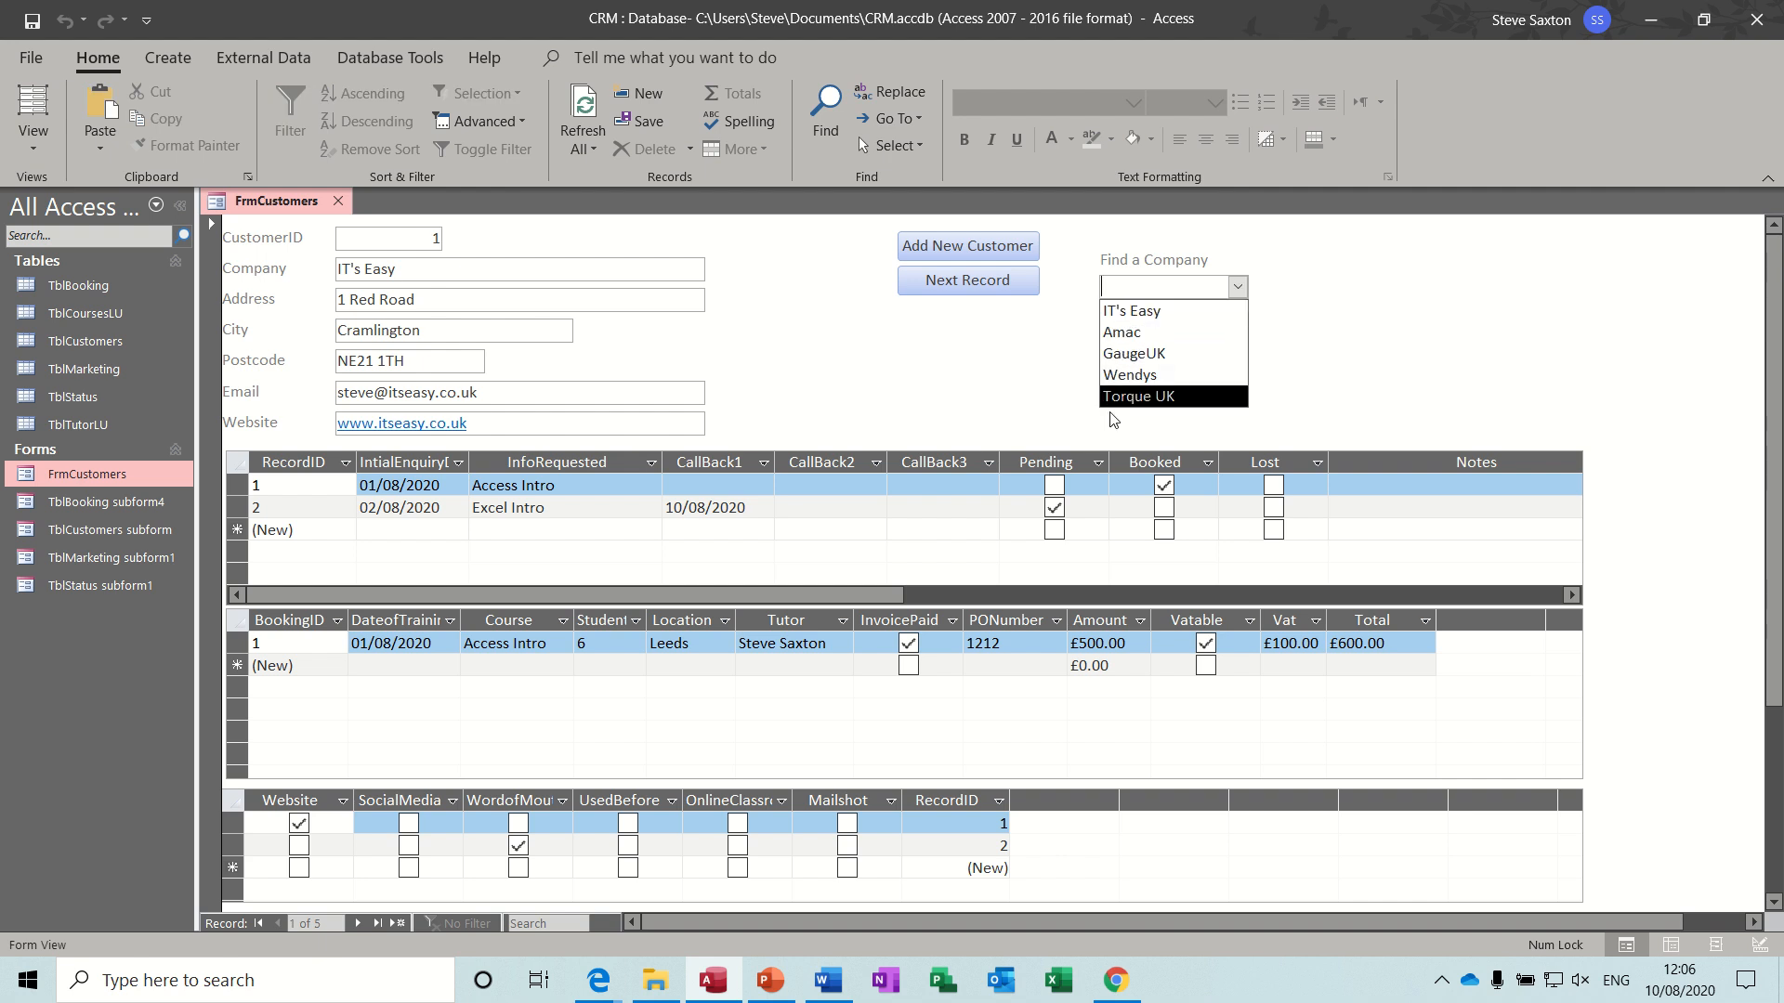
left_click(1139, 356)
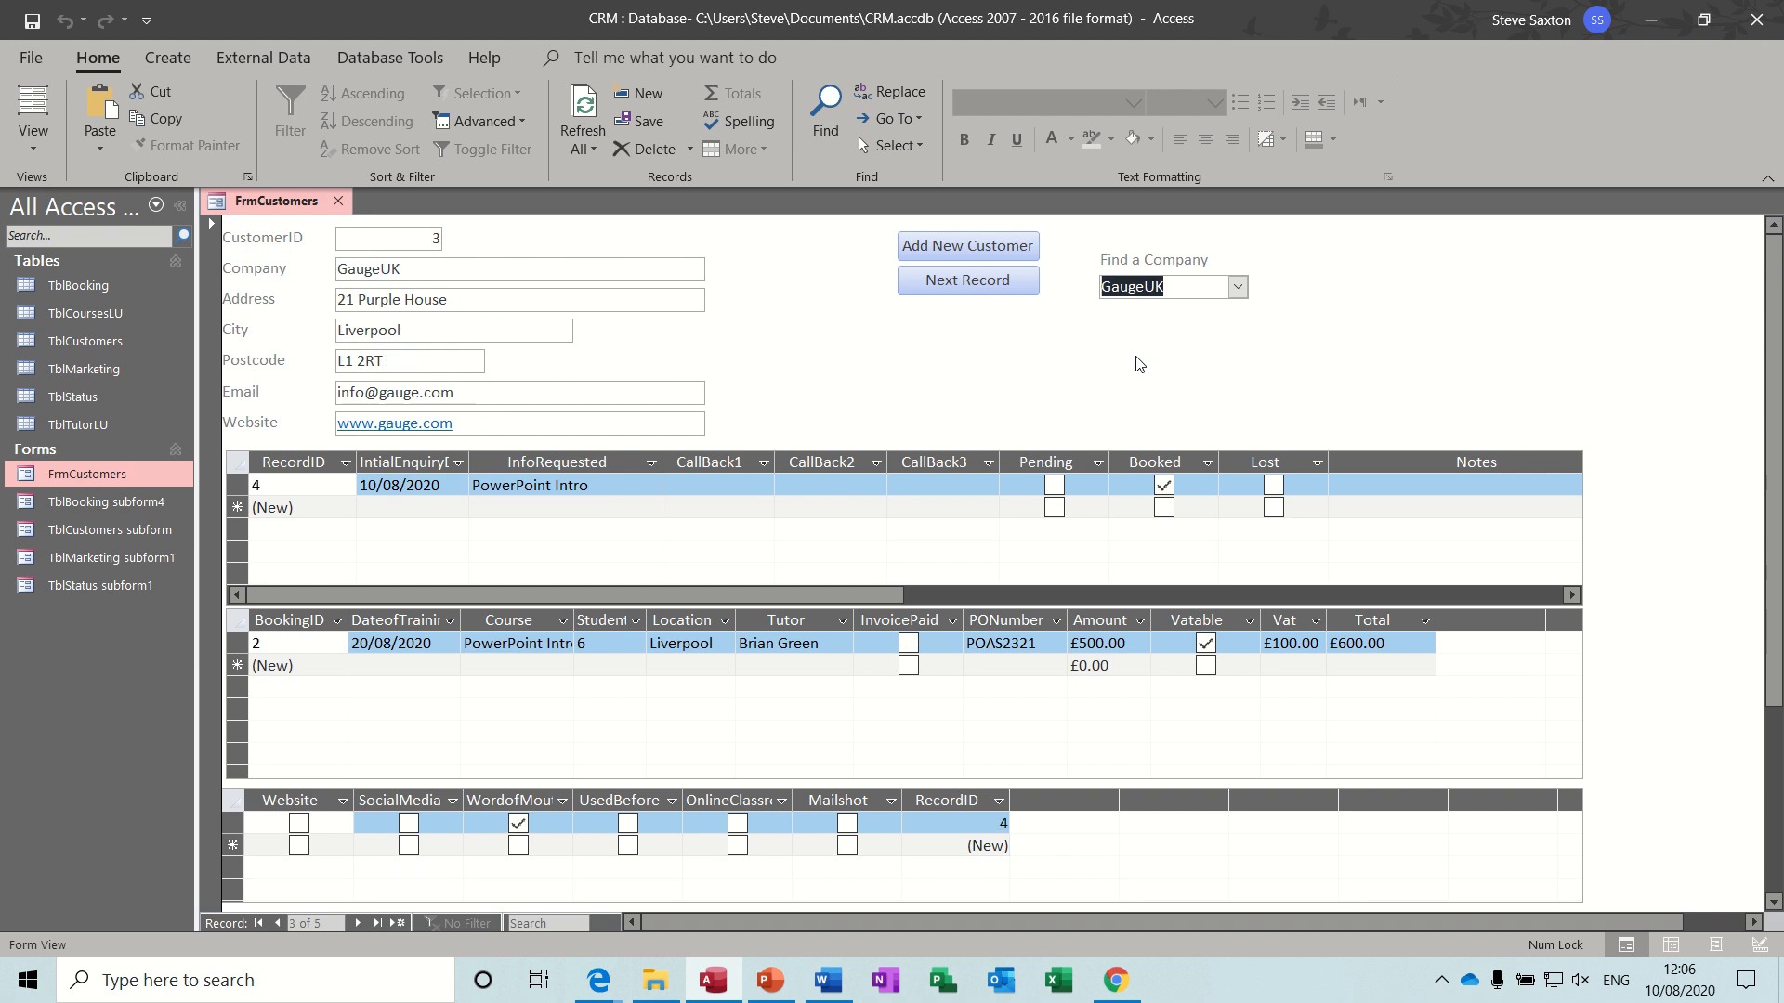
left_click(1237, 287)
left_click(1199, 313)
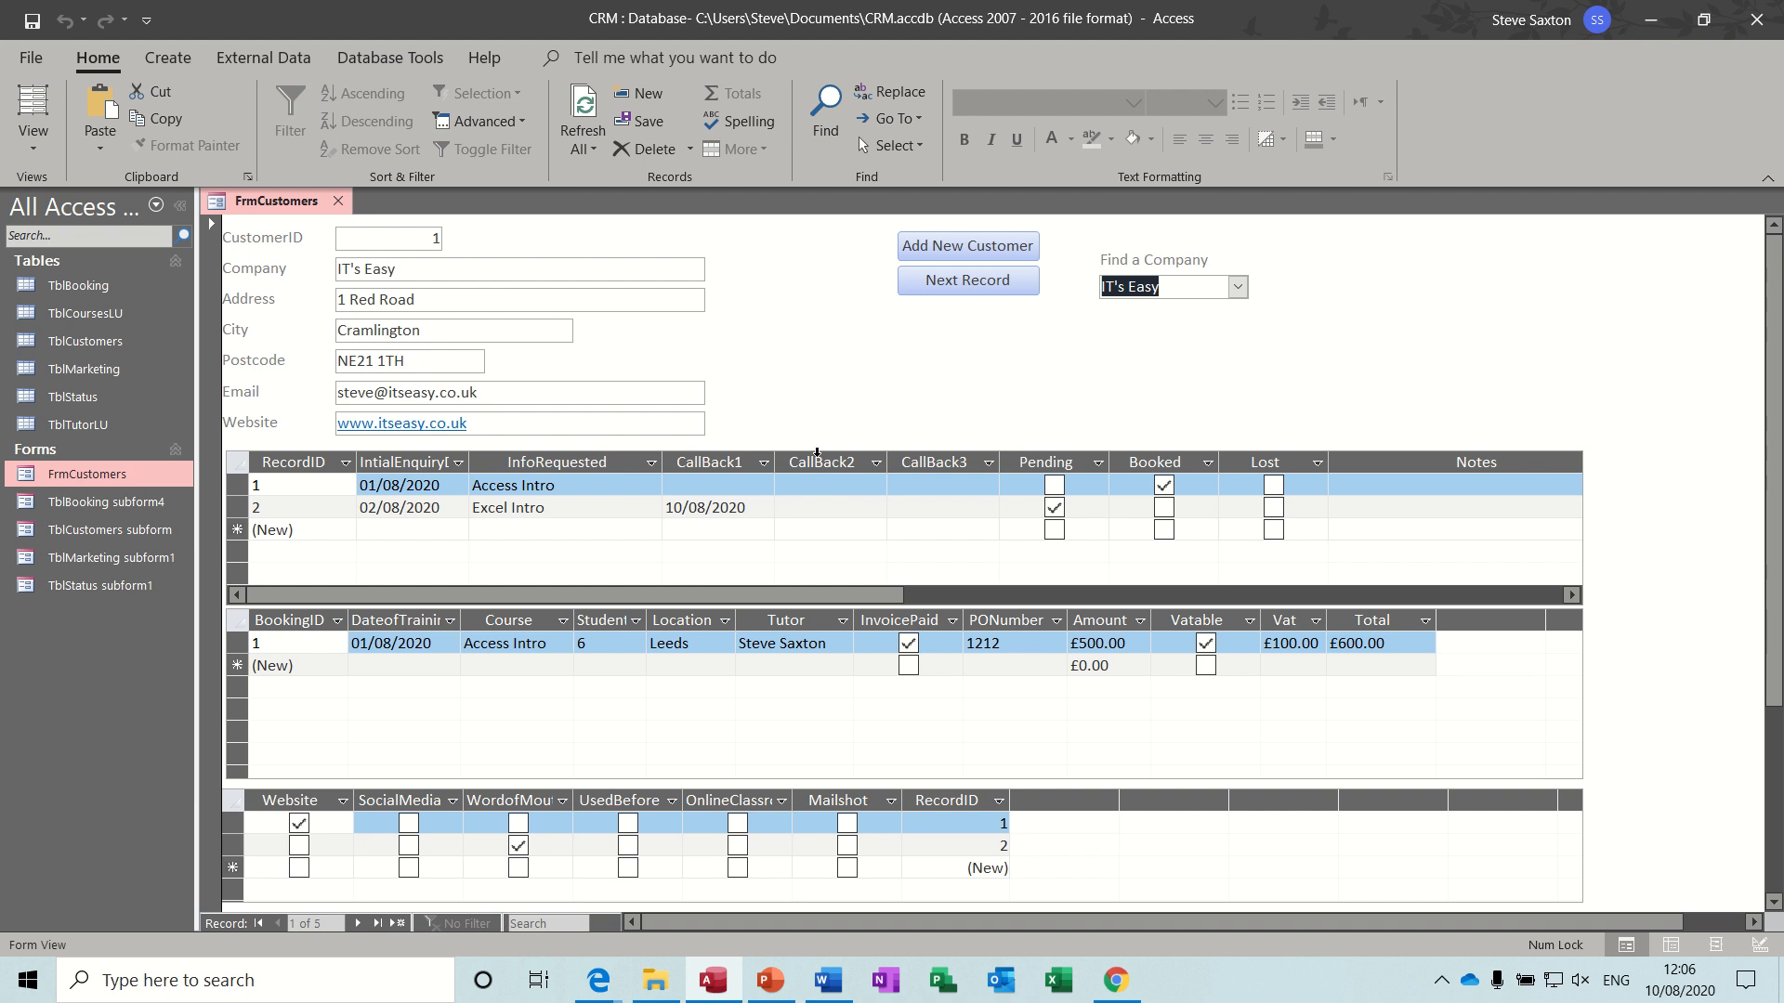
- Page forward through the next three customer records and close the FrmCustomers form
left_click(981, 292)
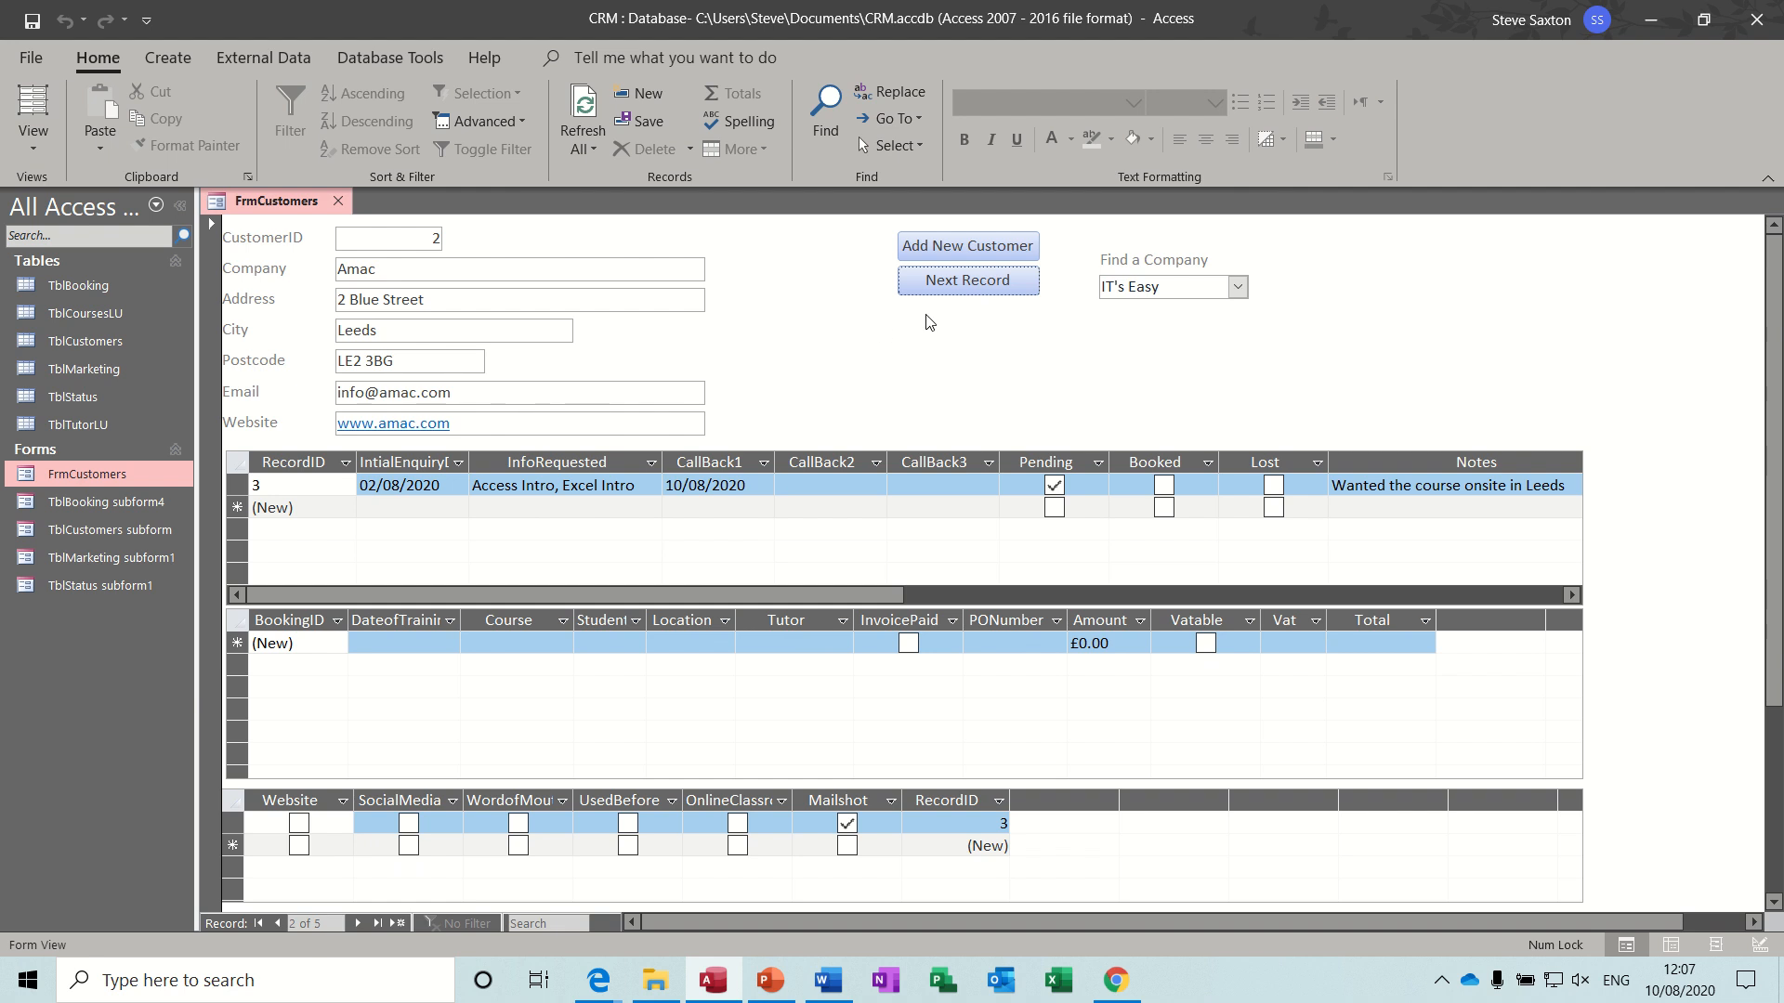
left_click(979, 294)
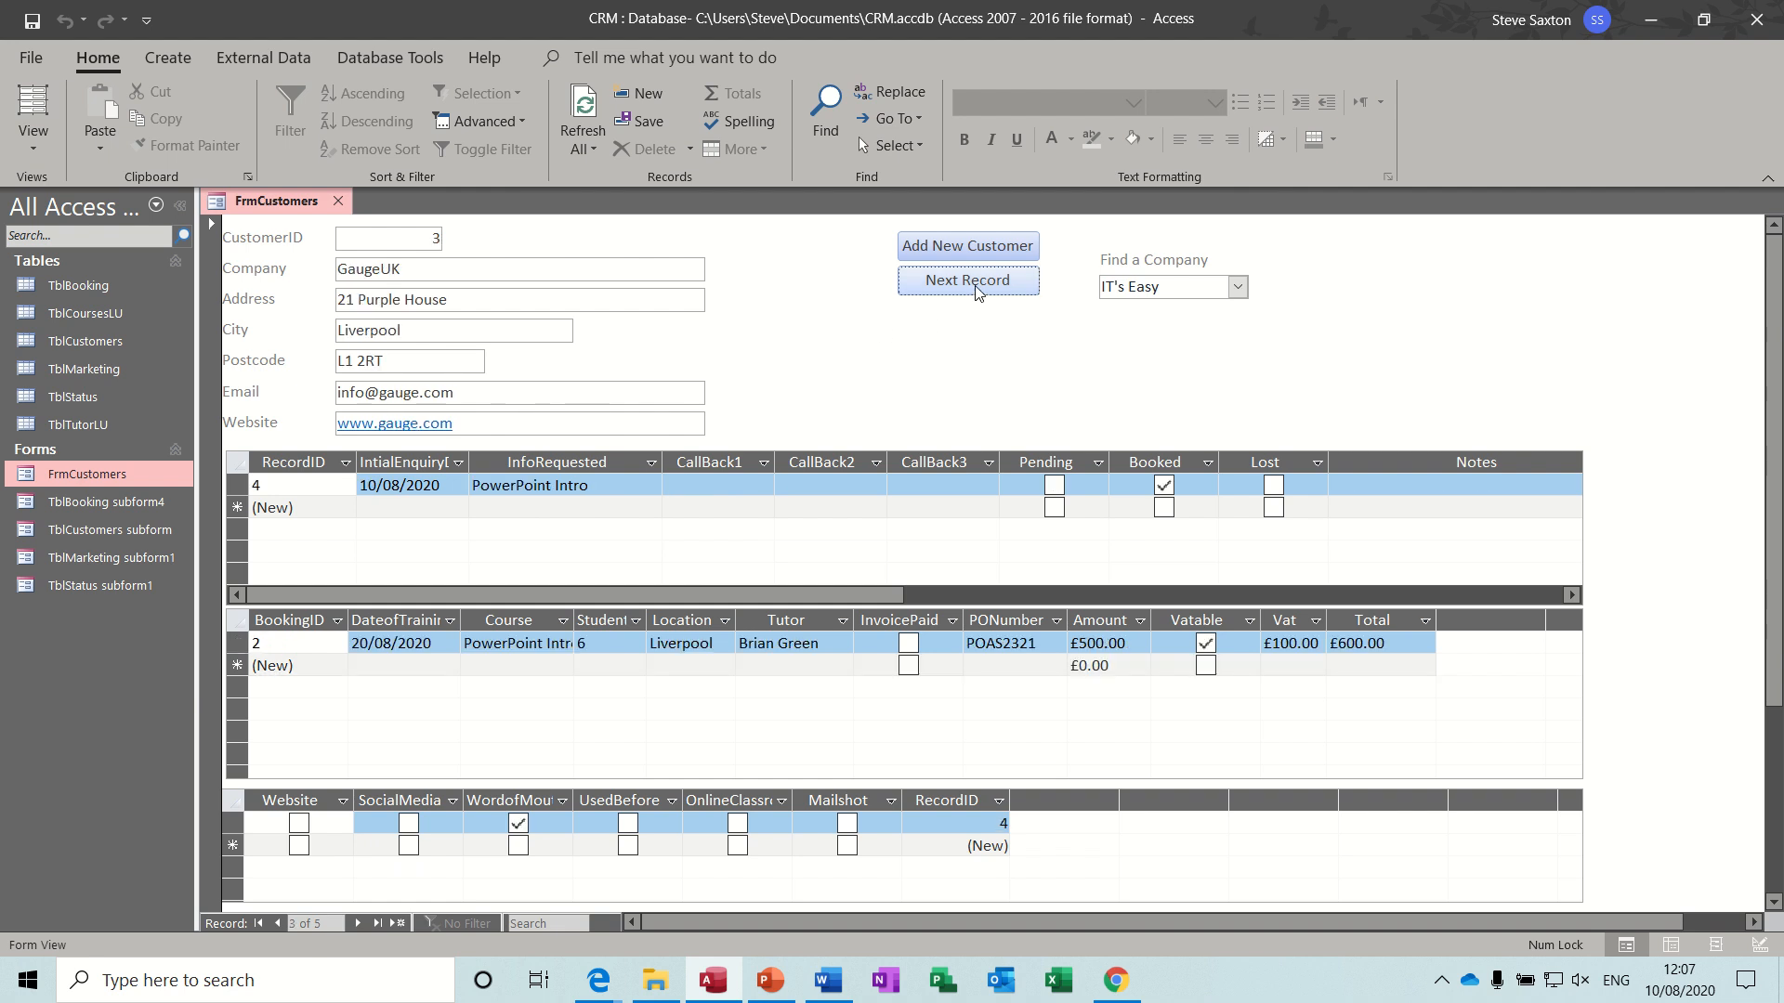
left_click(979, 295)
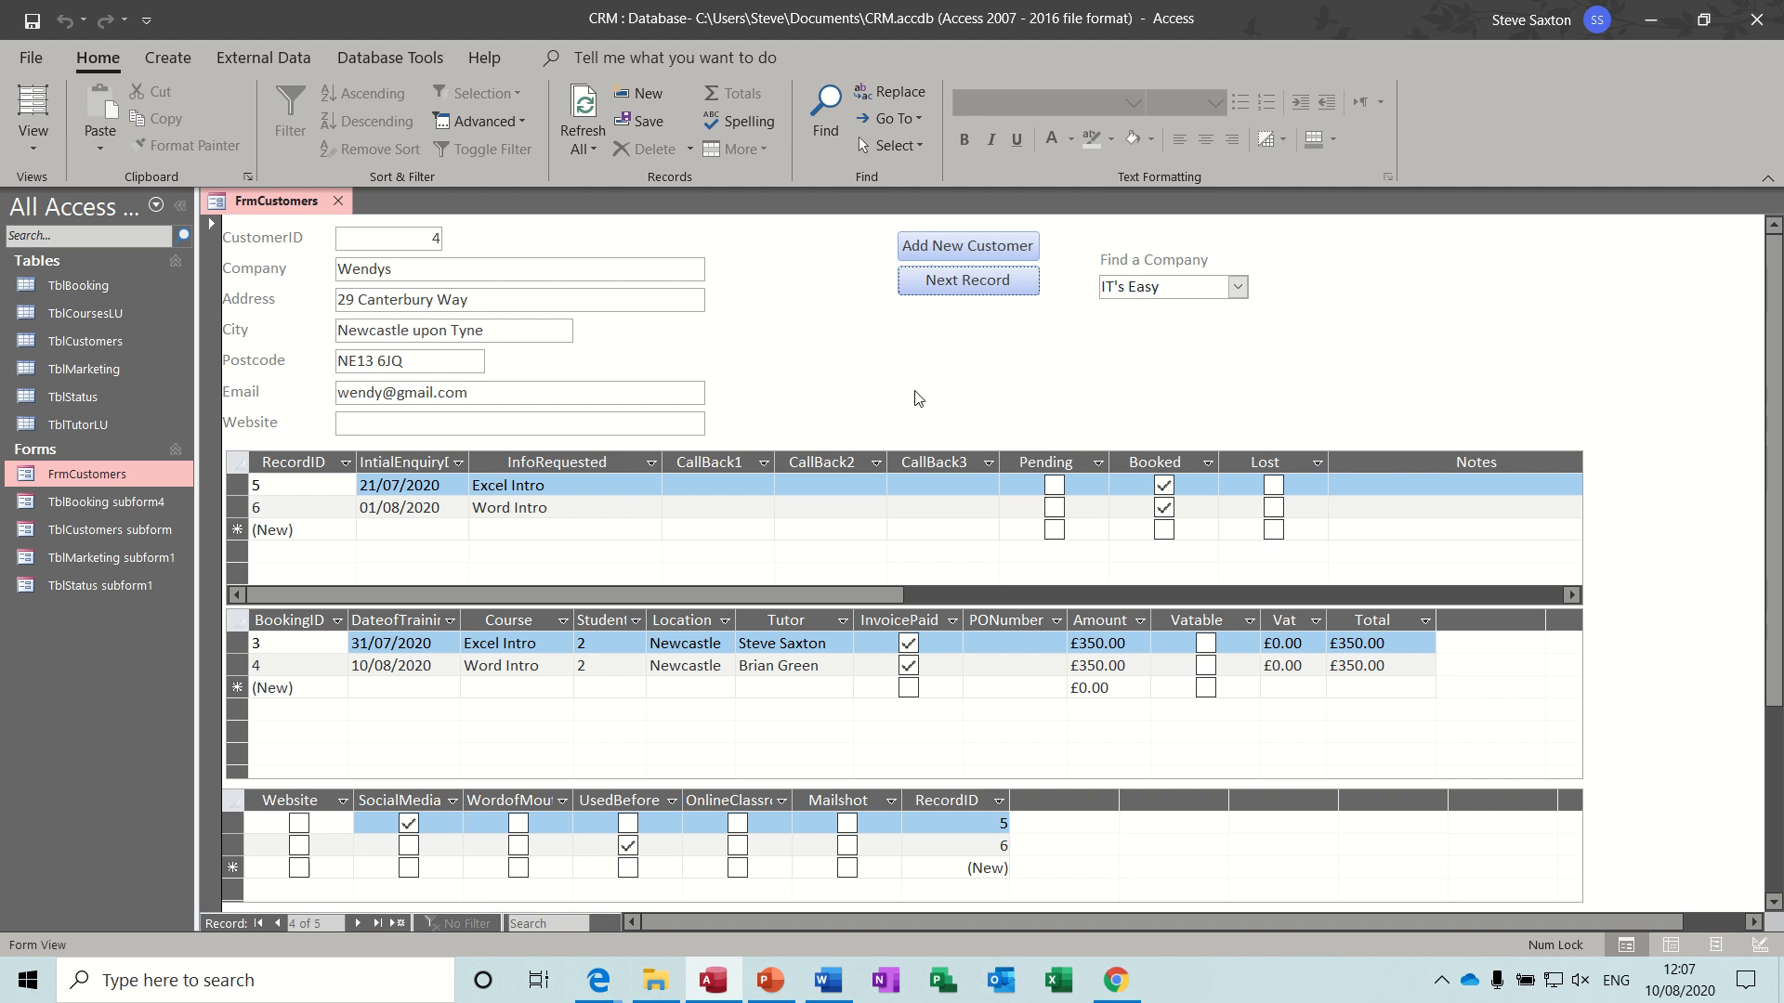
left_click(340, 201)
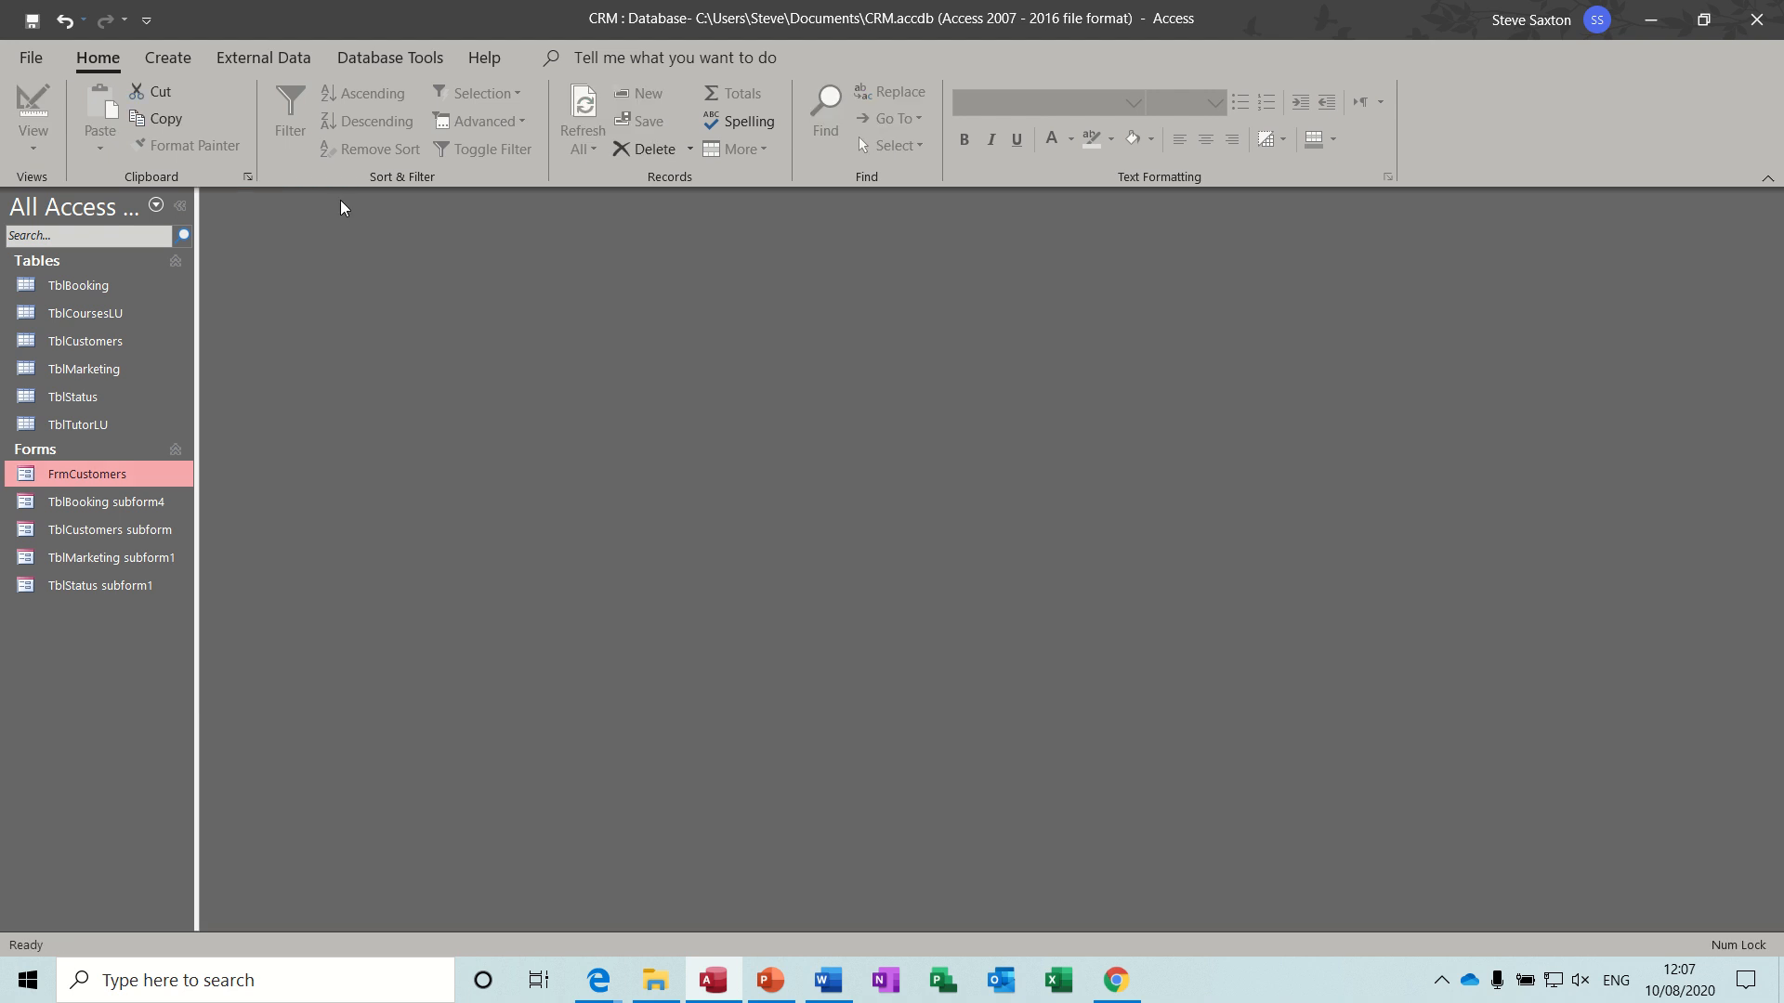
- Open the TblBooking table, switch it to Design view and check the Vatable field's properties
double_click(122, 288)
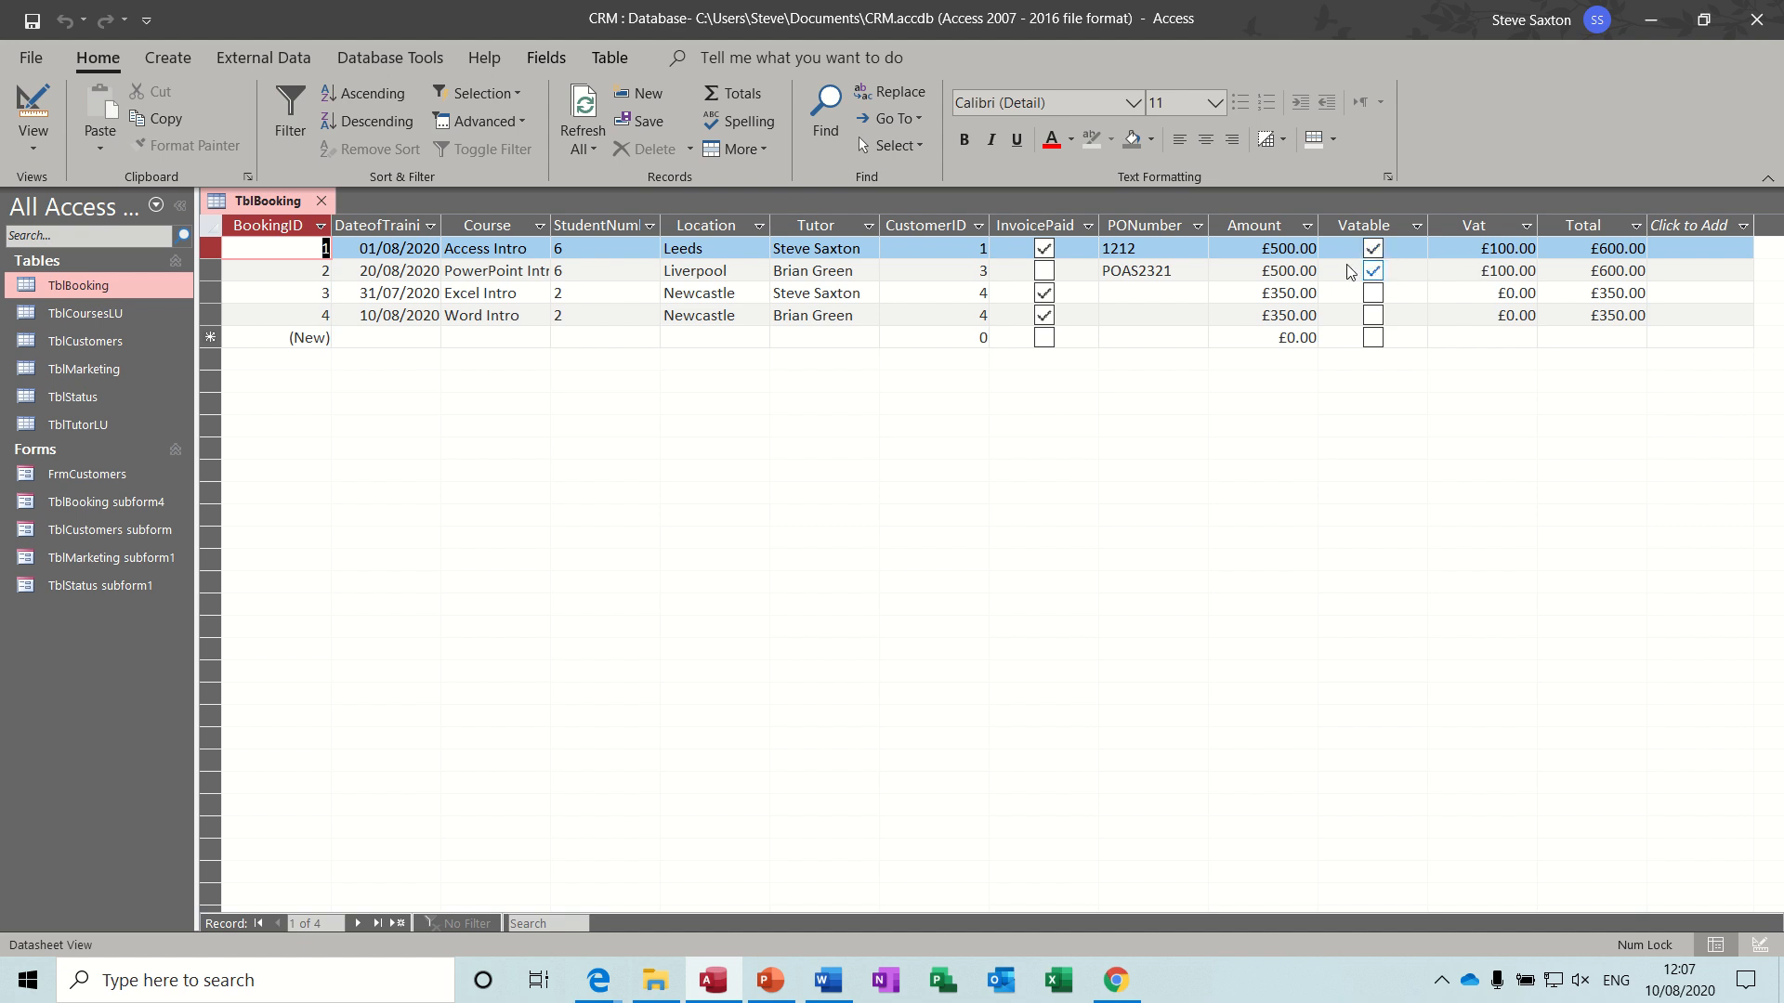
left_click(34, 110)
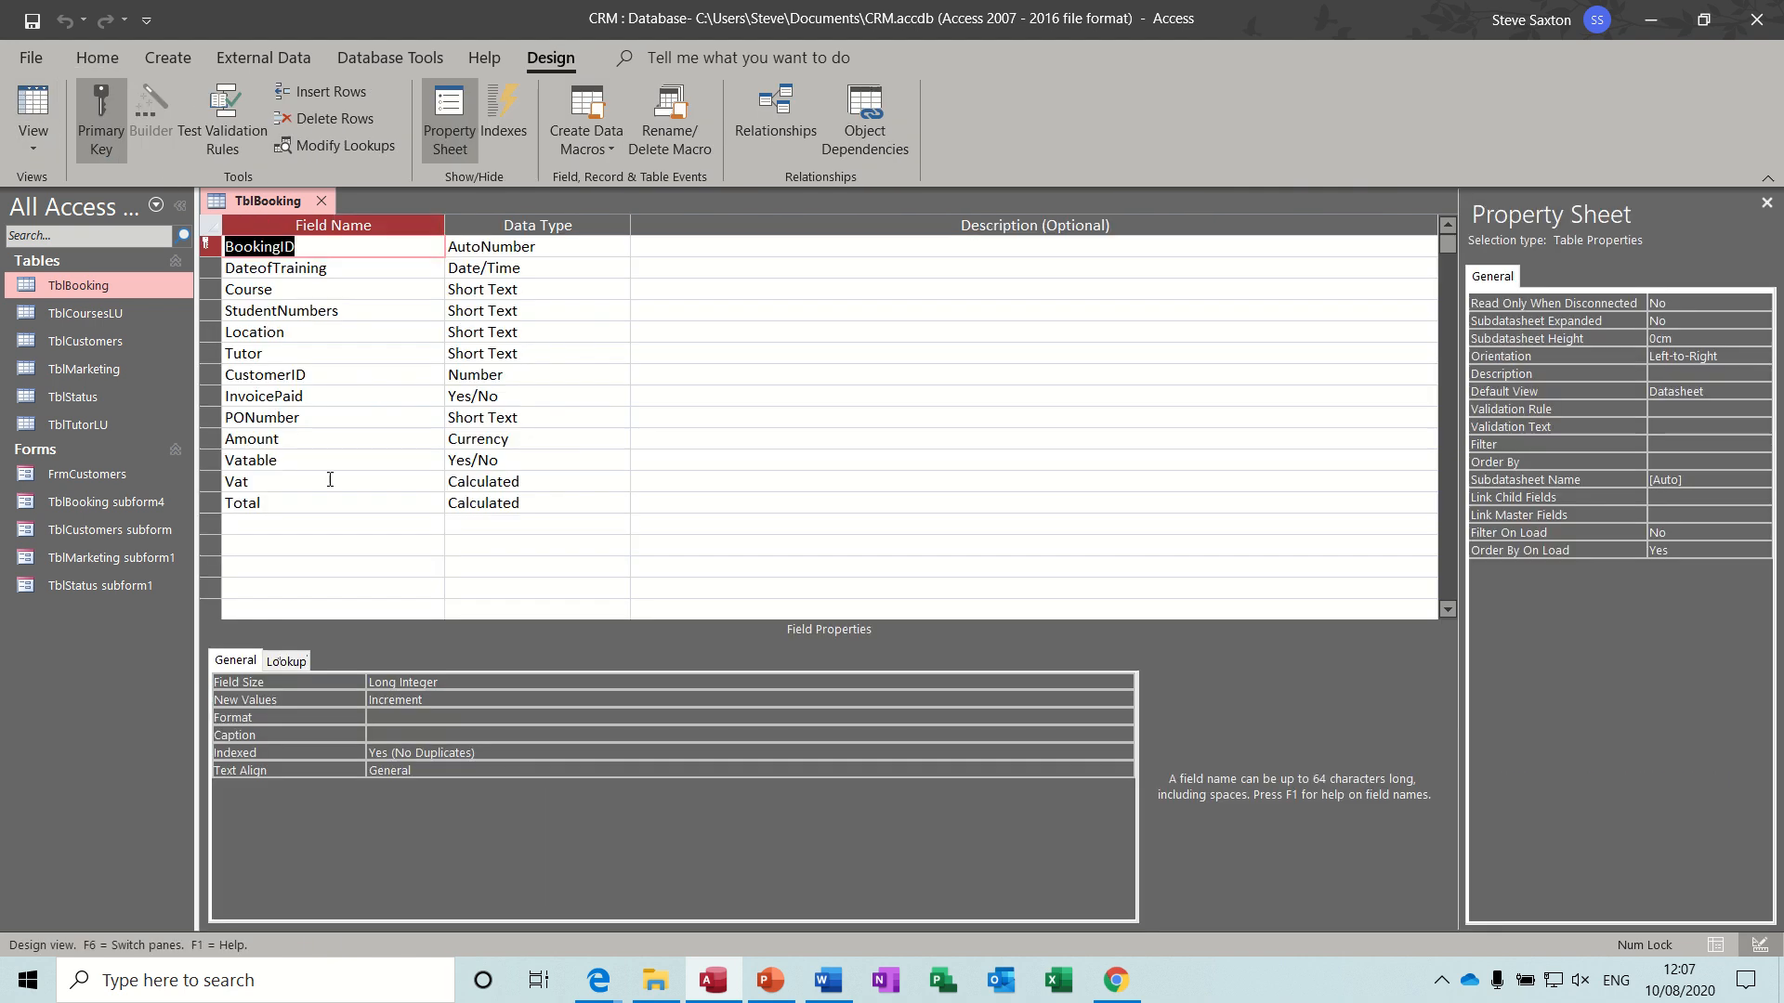
left_click(383, 457)
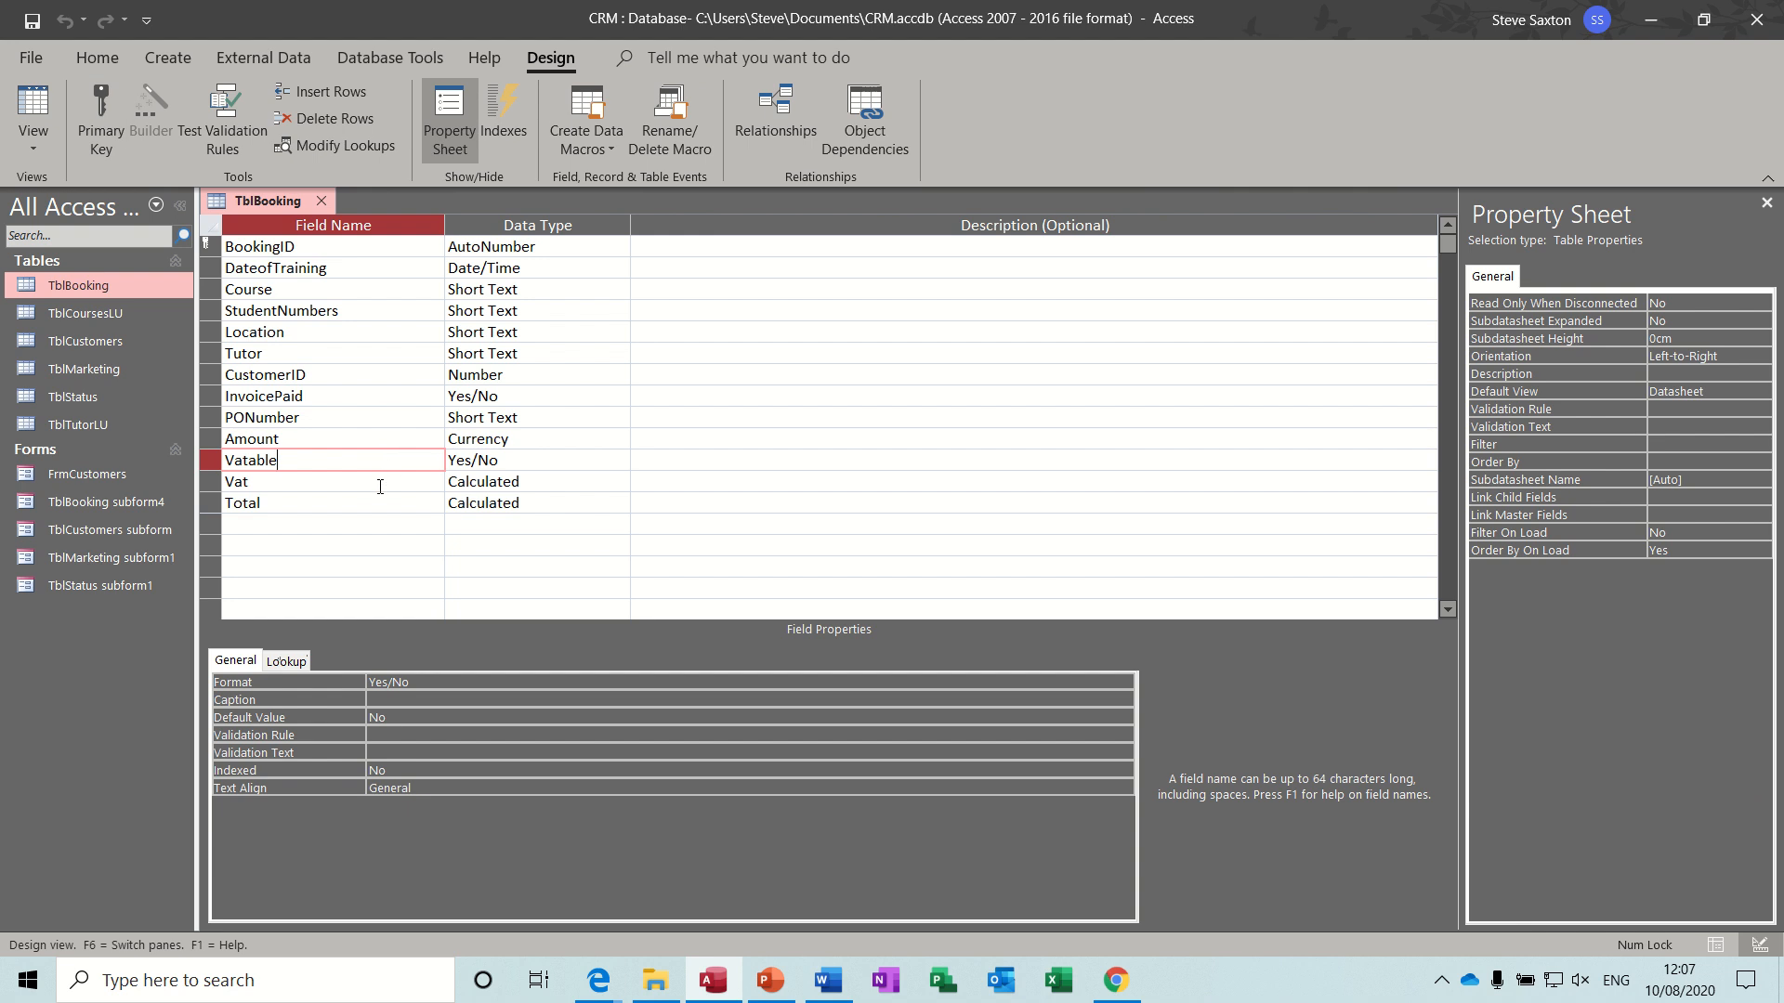
- Inspect the calculated Vat field's expression in the Expression Builder and close the builder
left_click(380, 486)
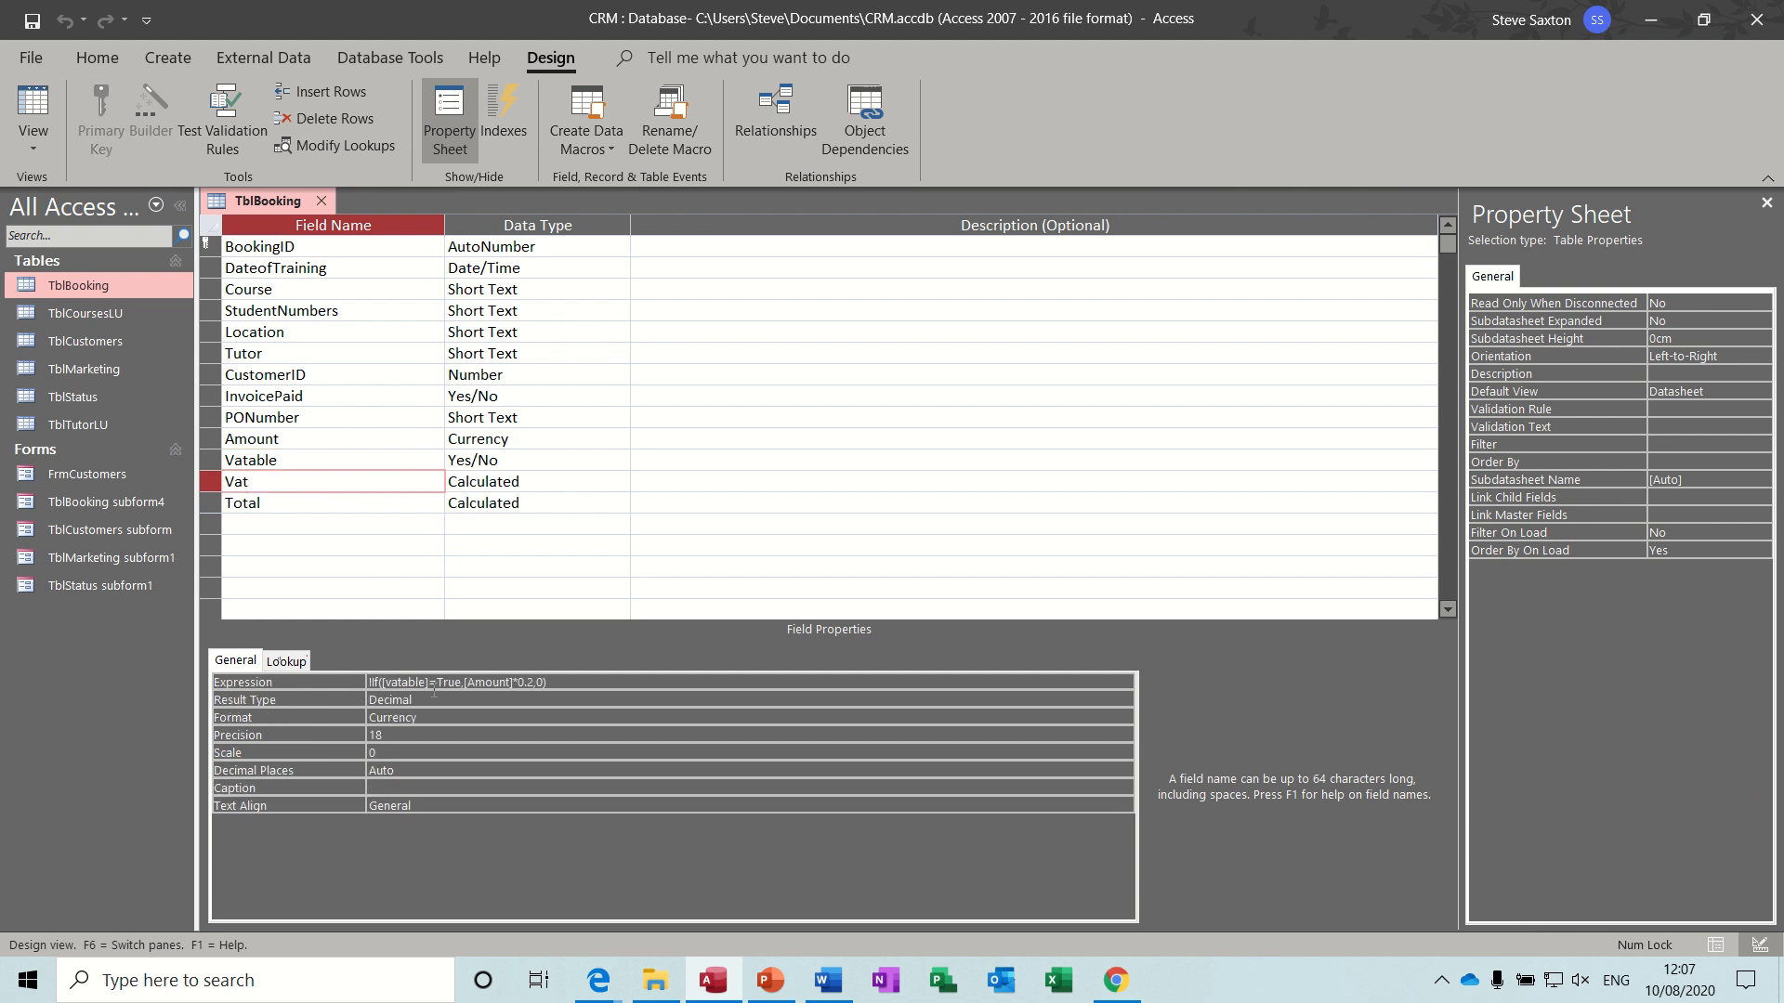
left_click(584, 685)
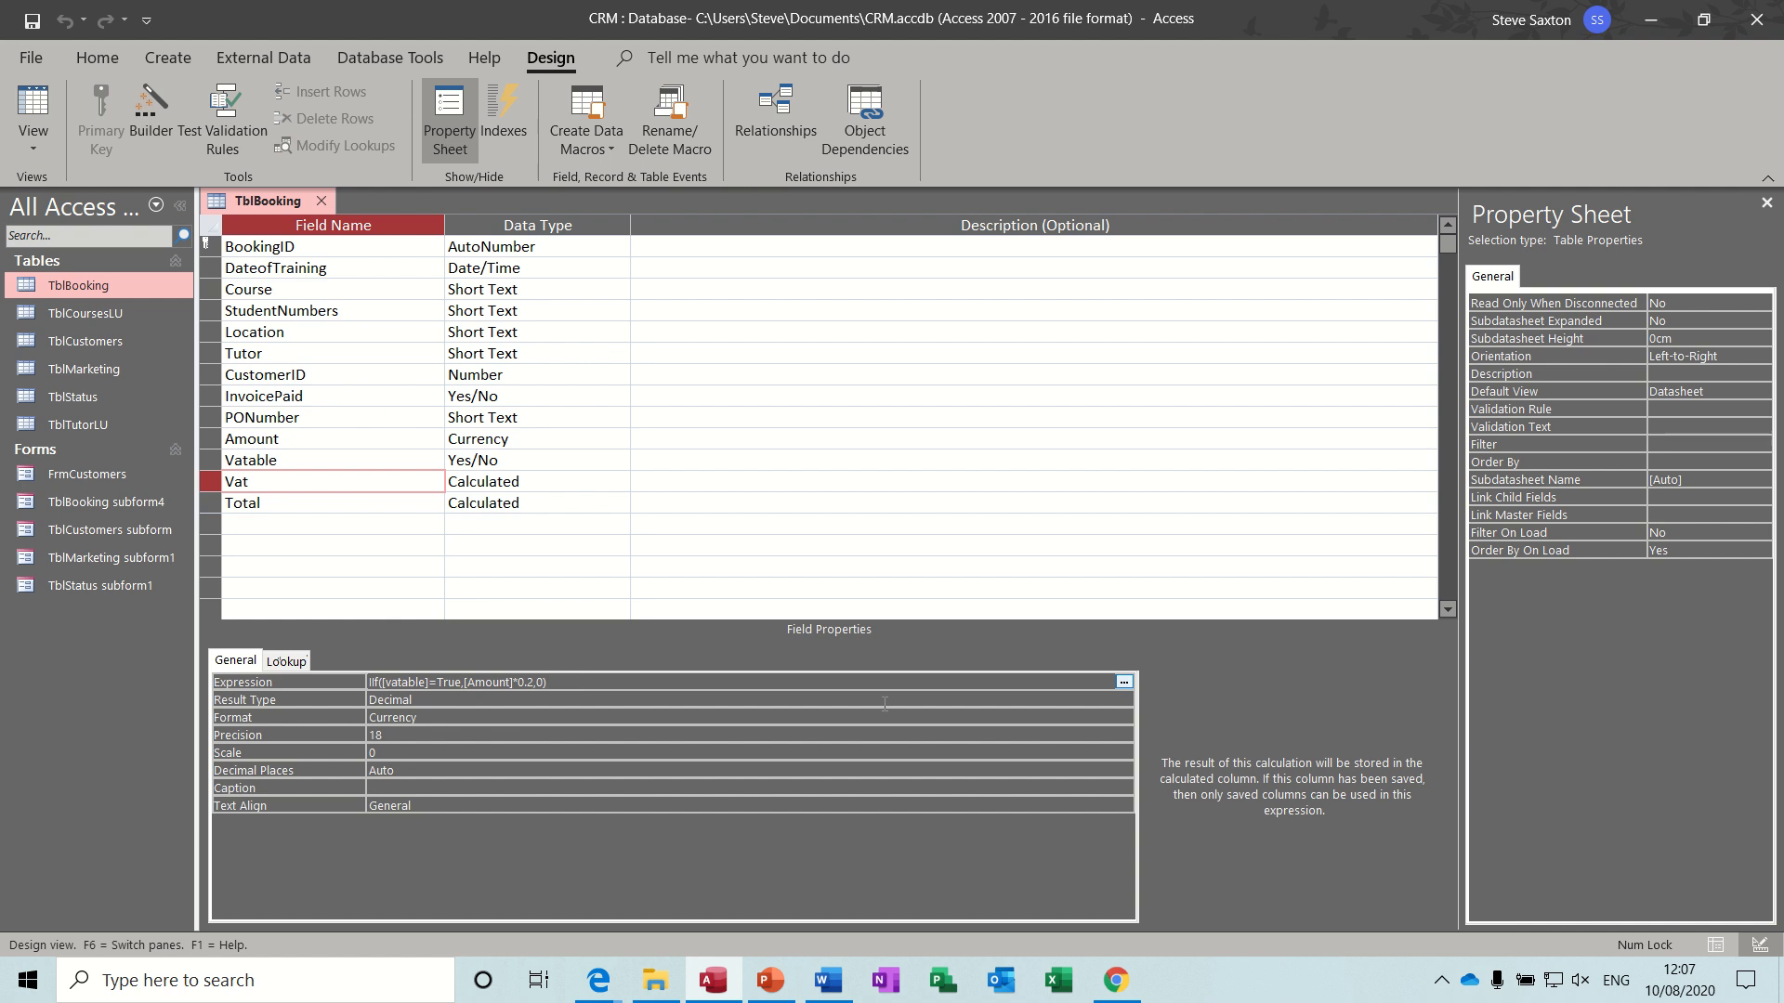
left_click(1124, 683)
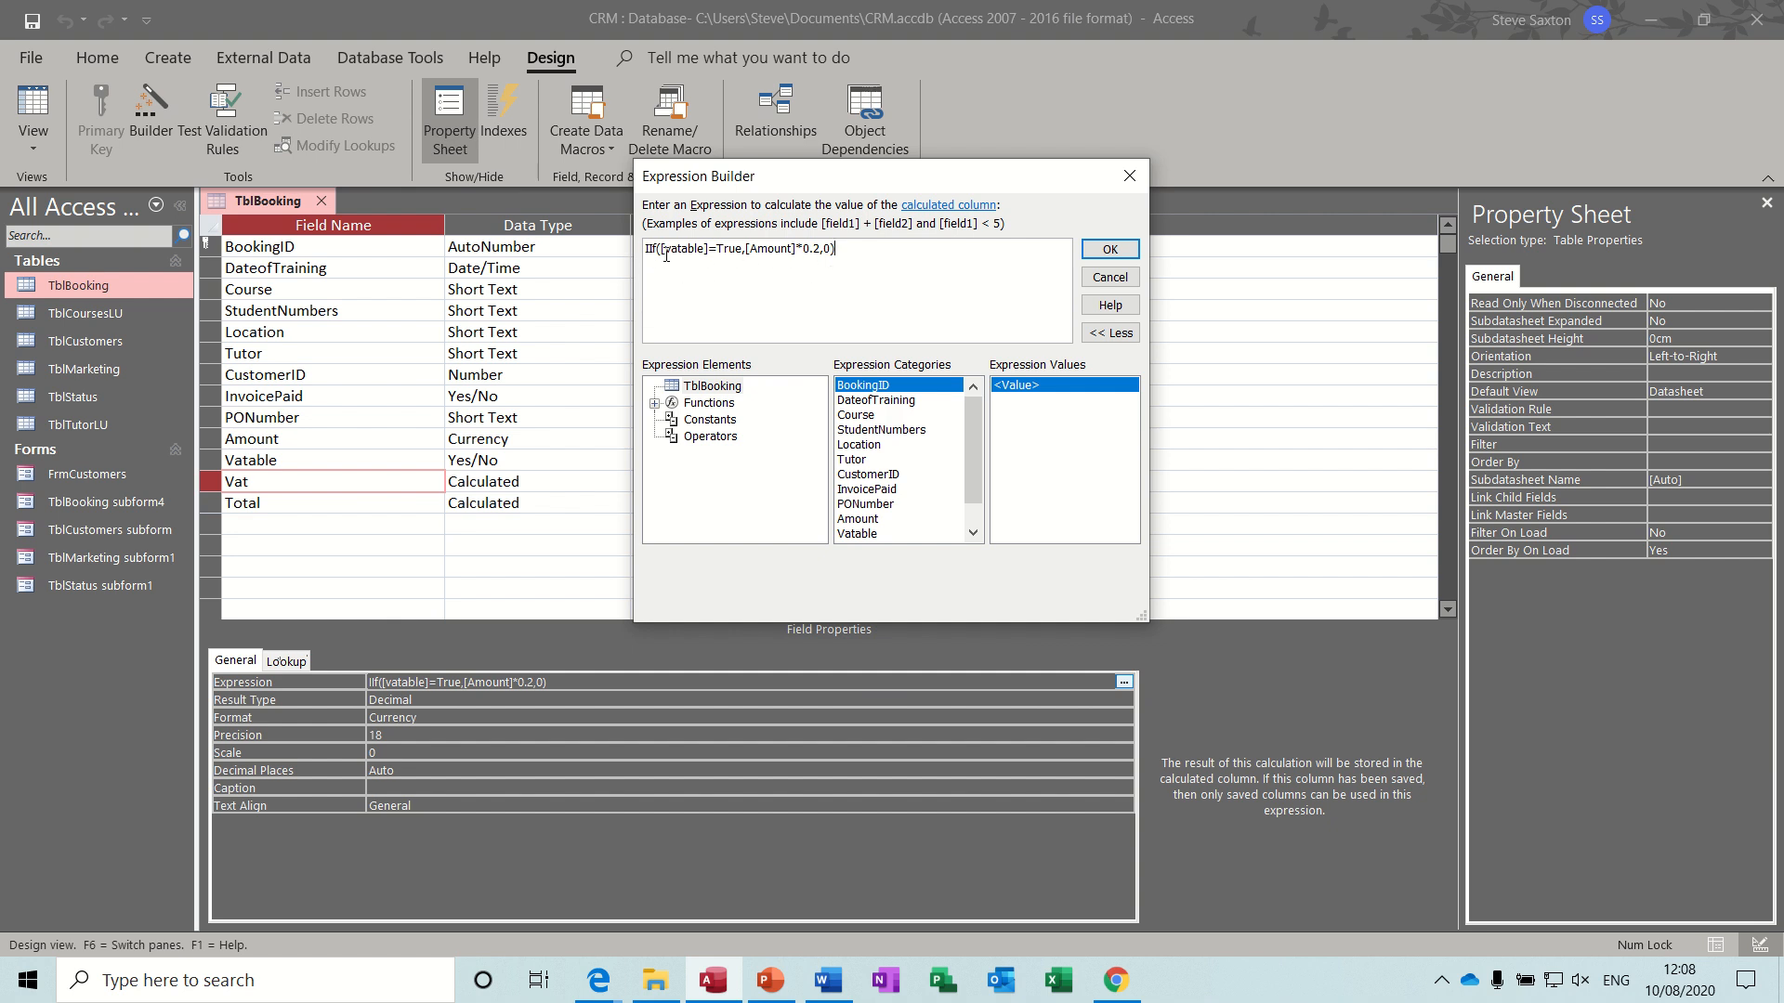
left_click(742, 253)
type(",")
left_click(1131, 178)
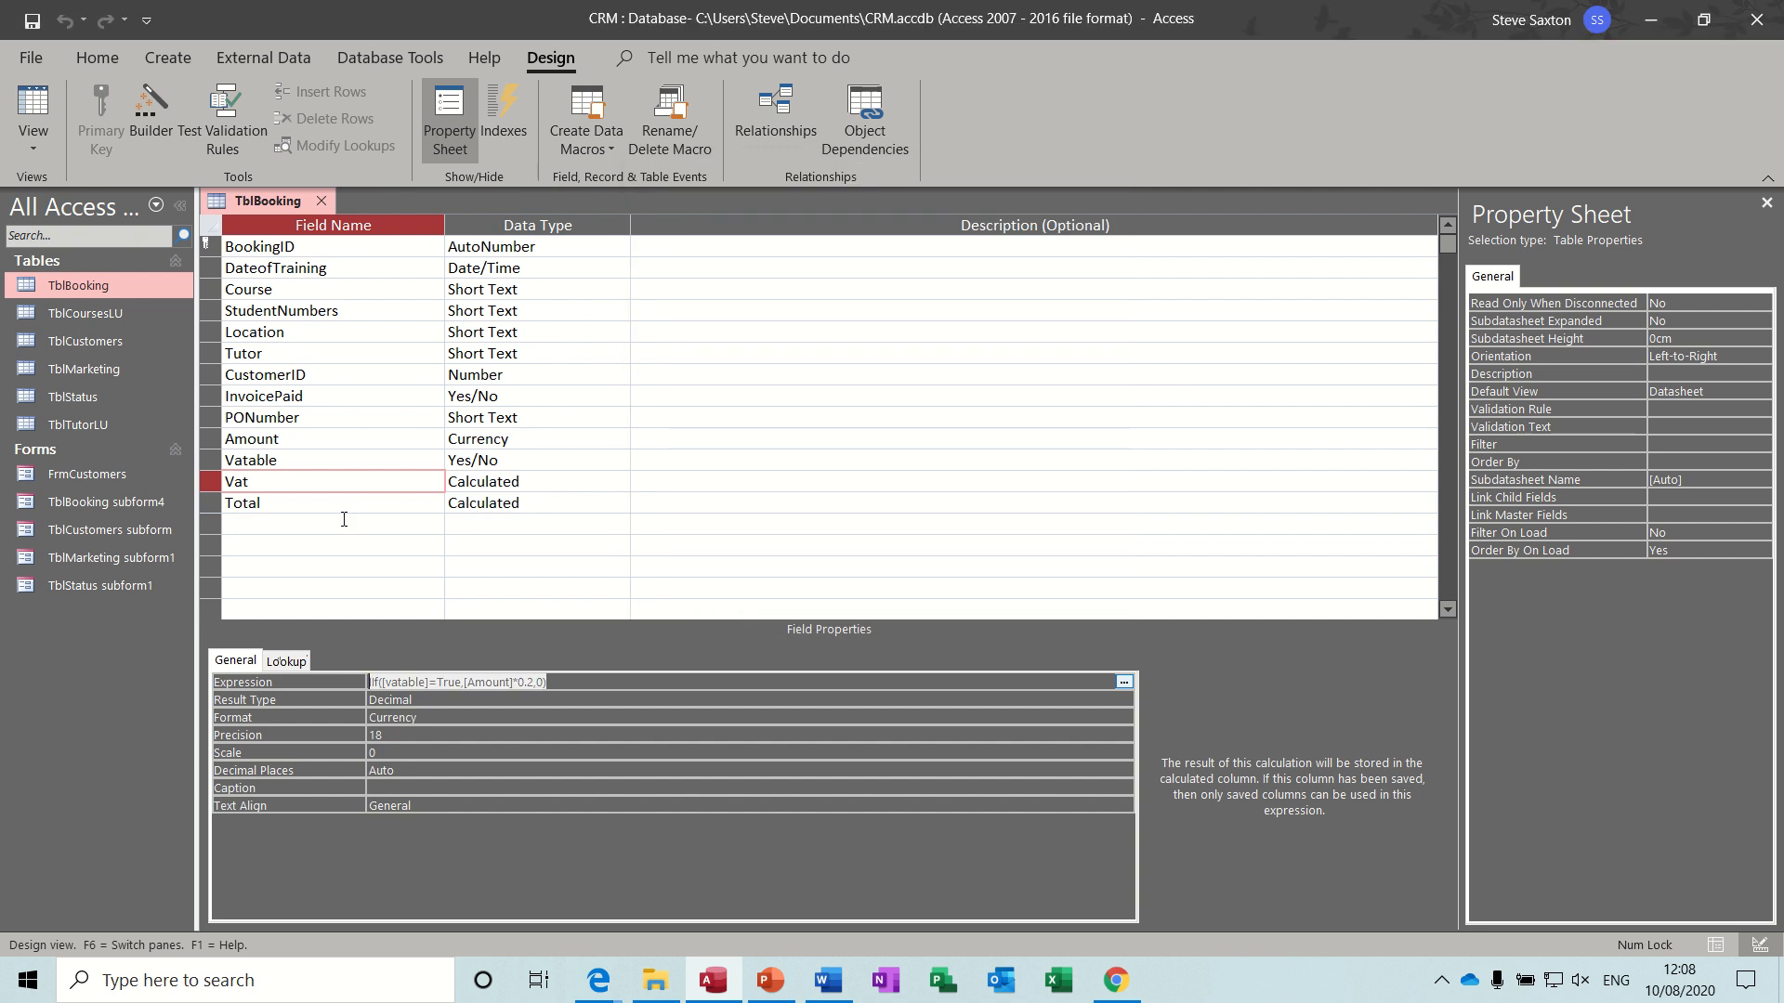
- Check the calculated Total field's expression and close TblBooking, saving the table design
left_click(317, 512)
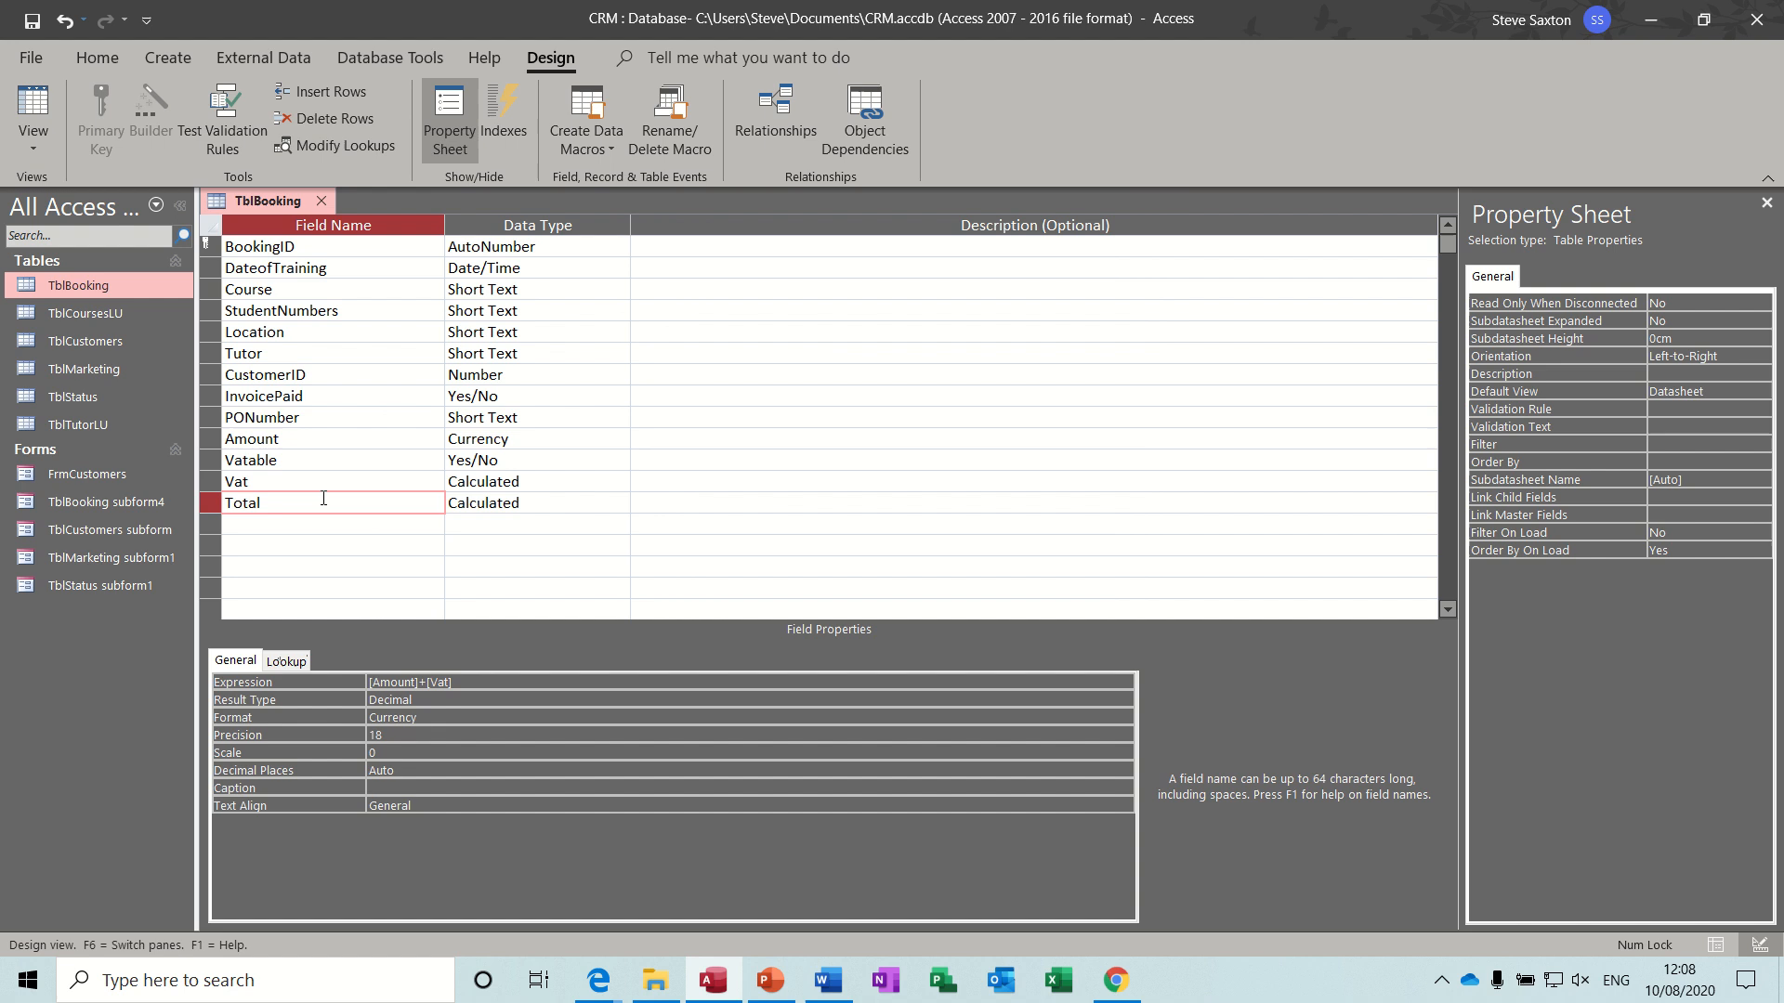
left_click(322, 202)
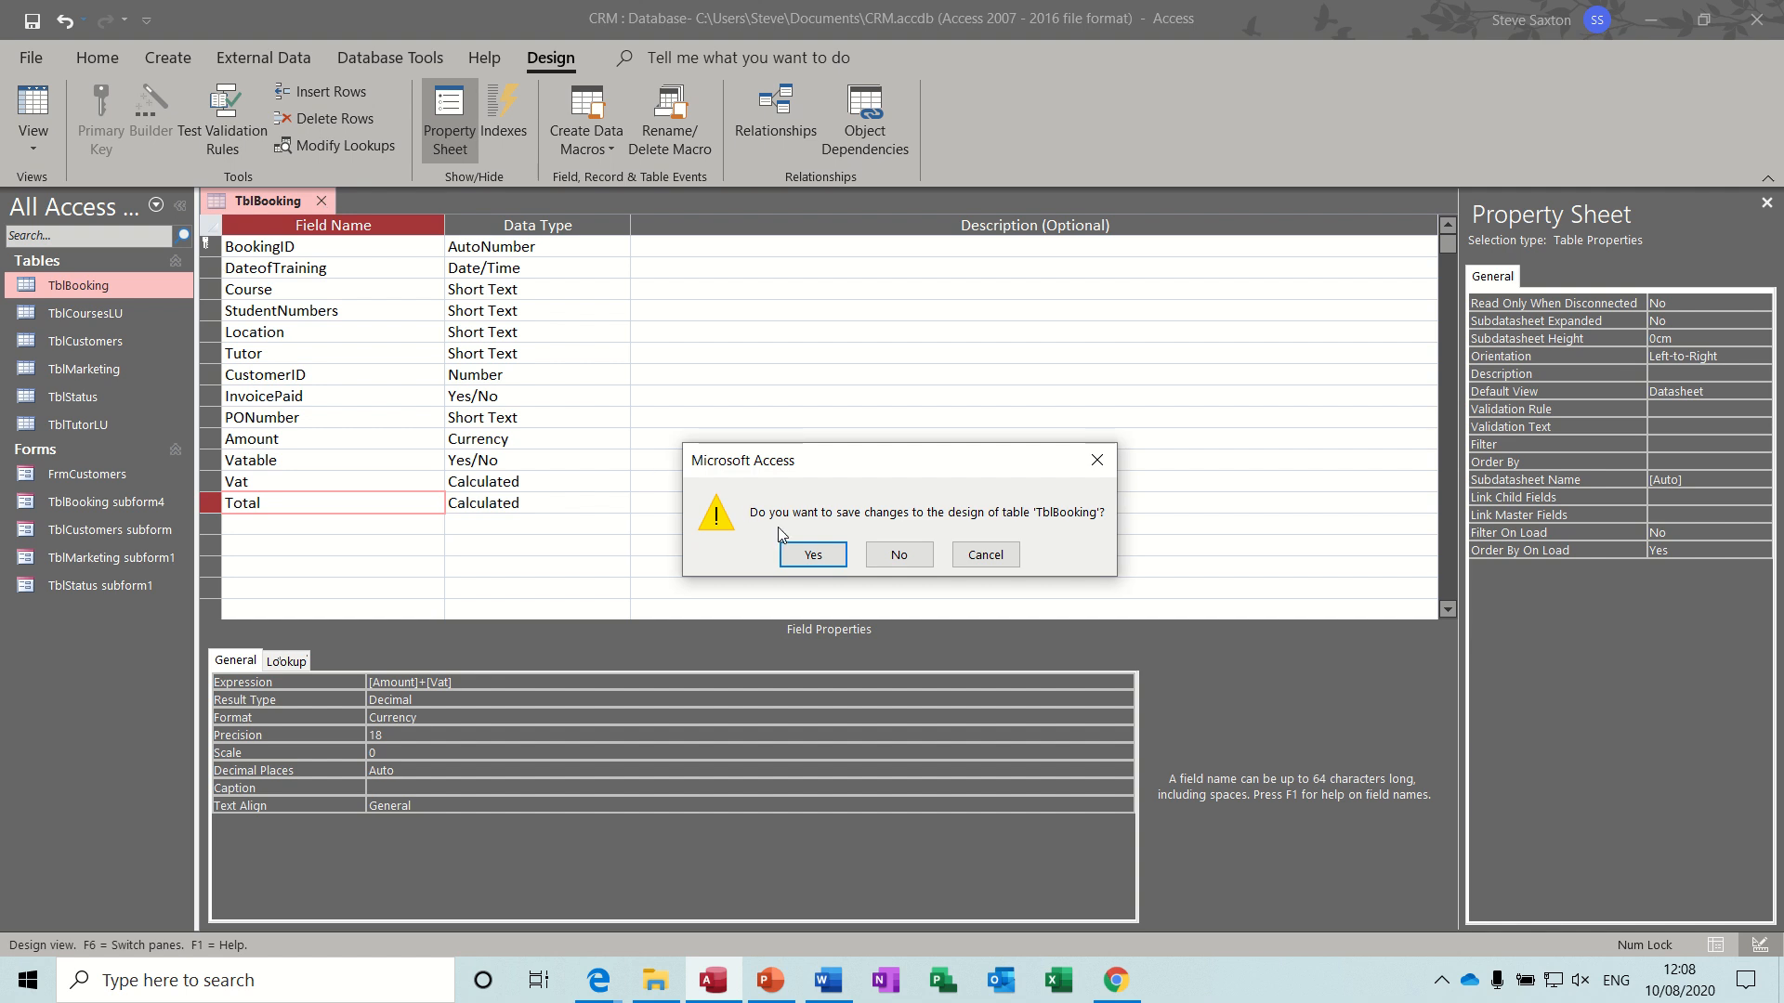
left_click(804, 557)
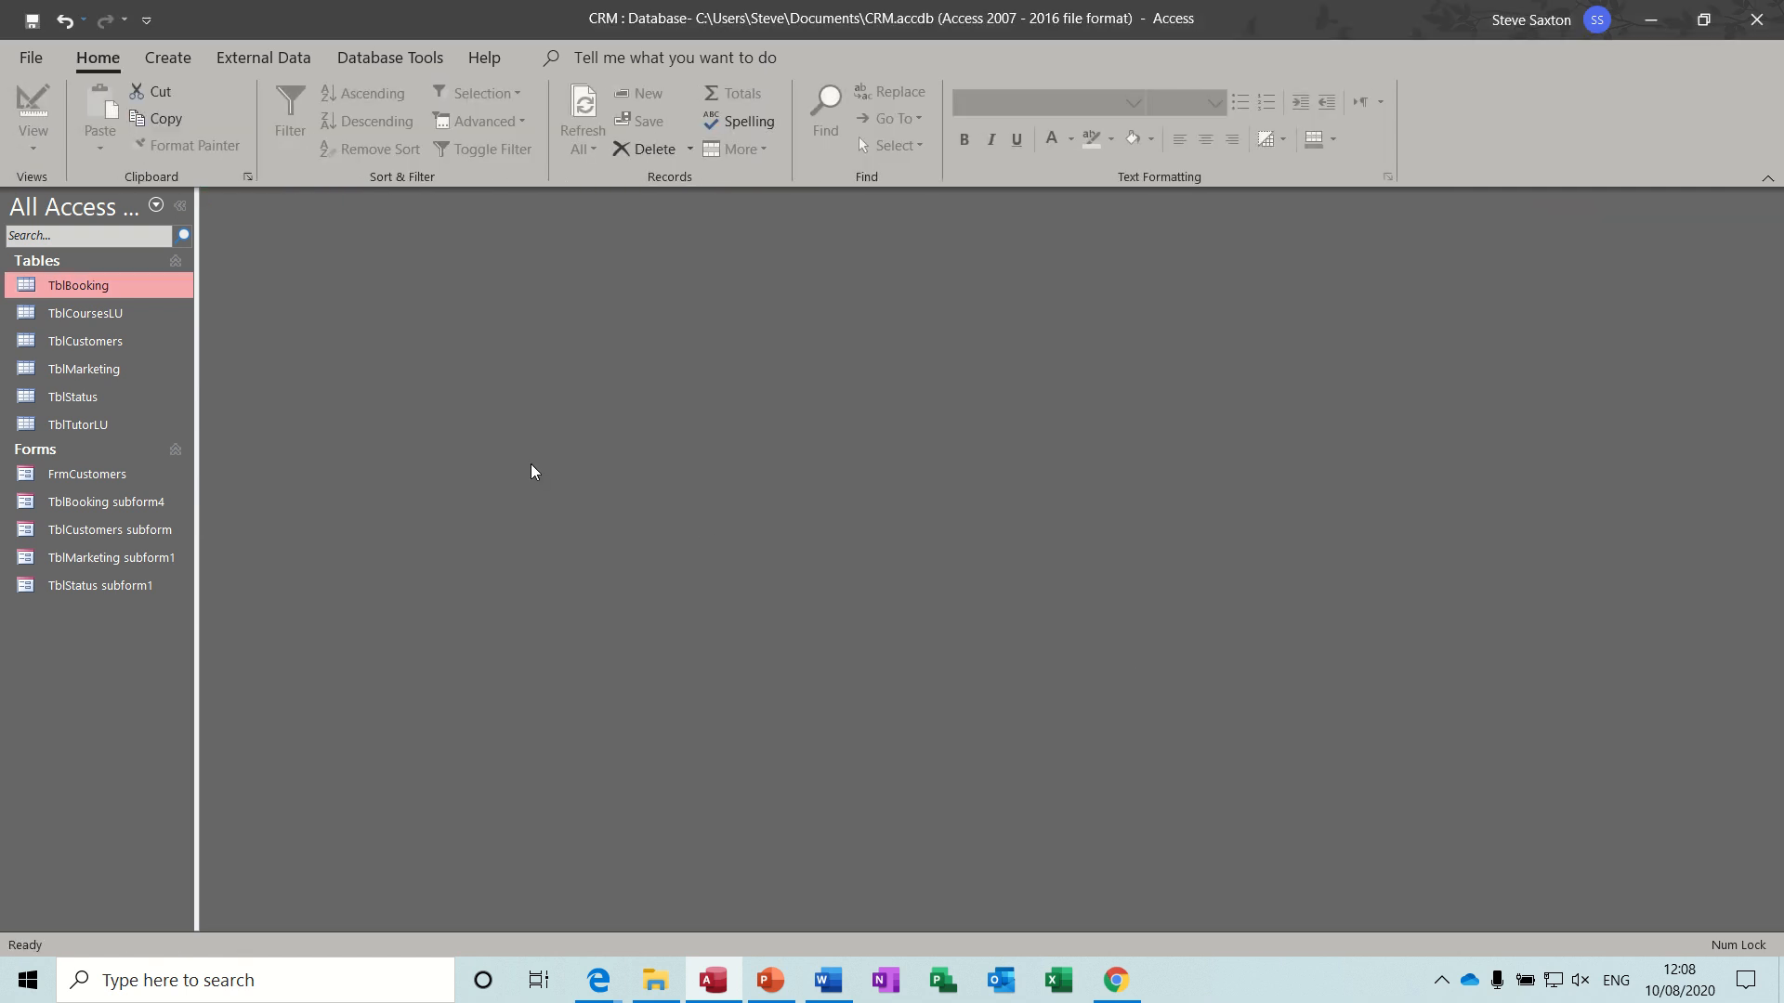
- Review the contents of the TblCoursesLU, TblCustomers and TblMarketing tables, closing each one after viewing
double_click(102, 316)
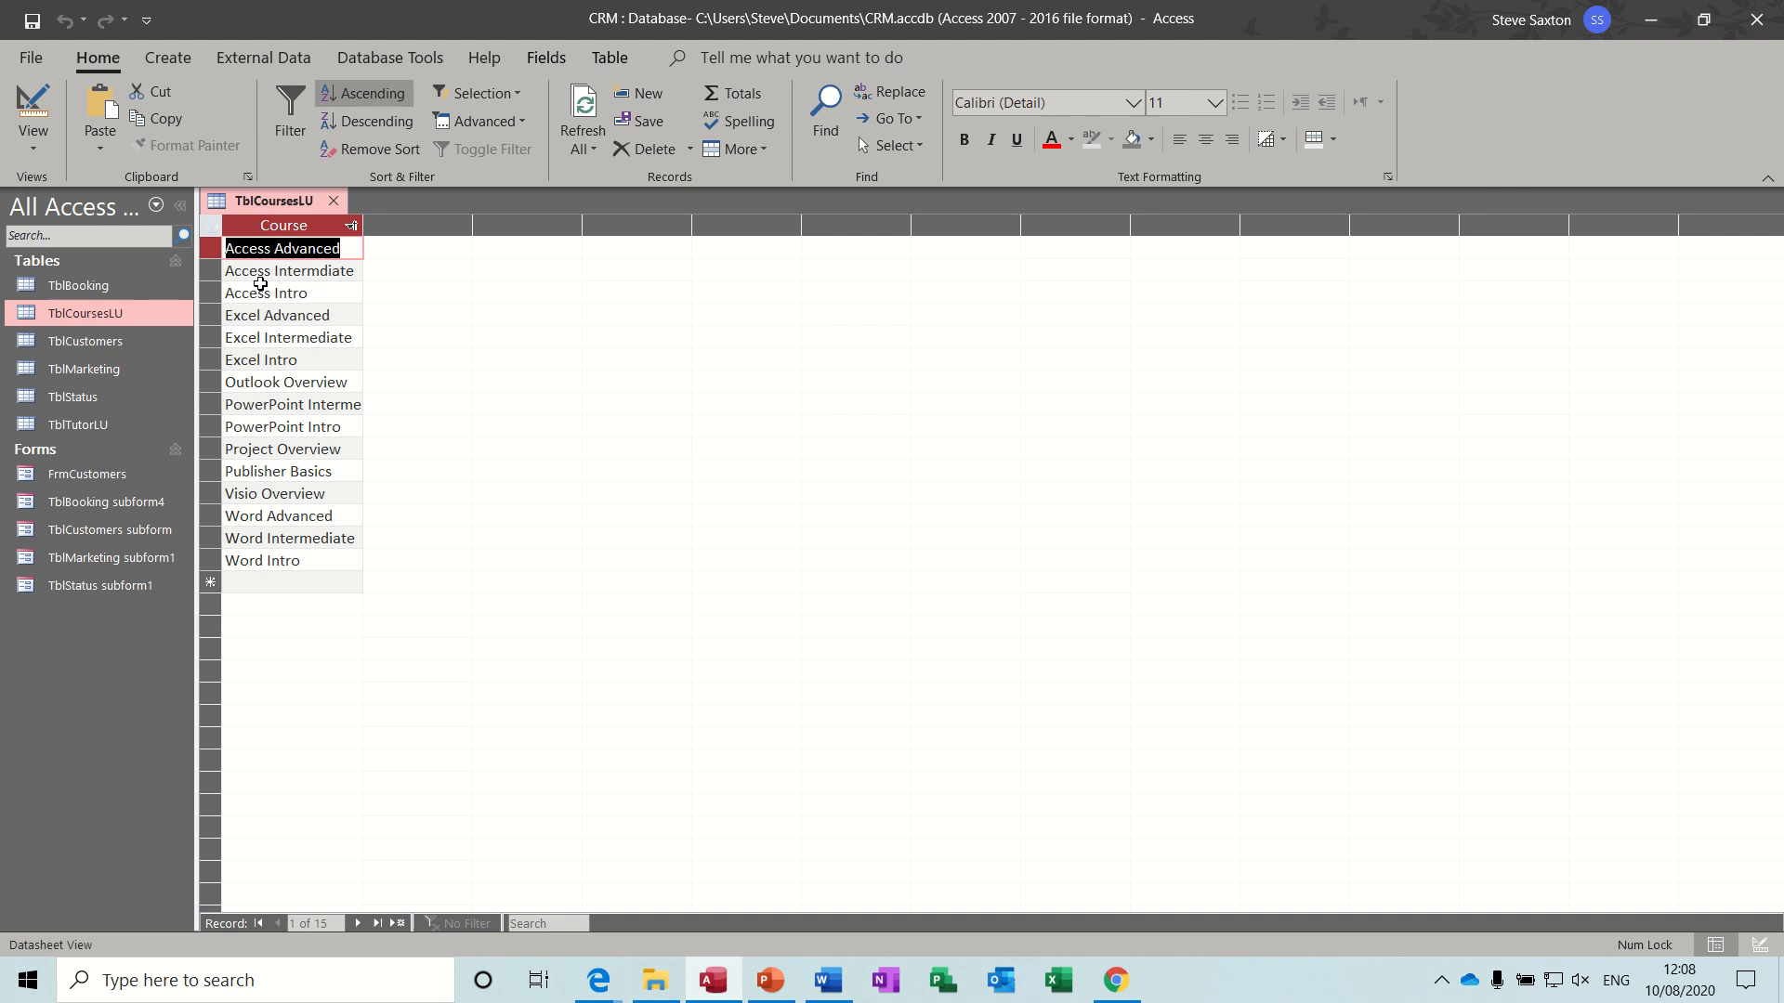
left_click(332, 201)
double_click(120, 342)
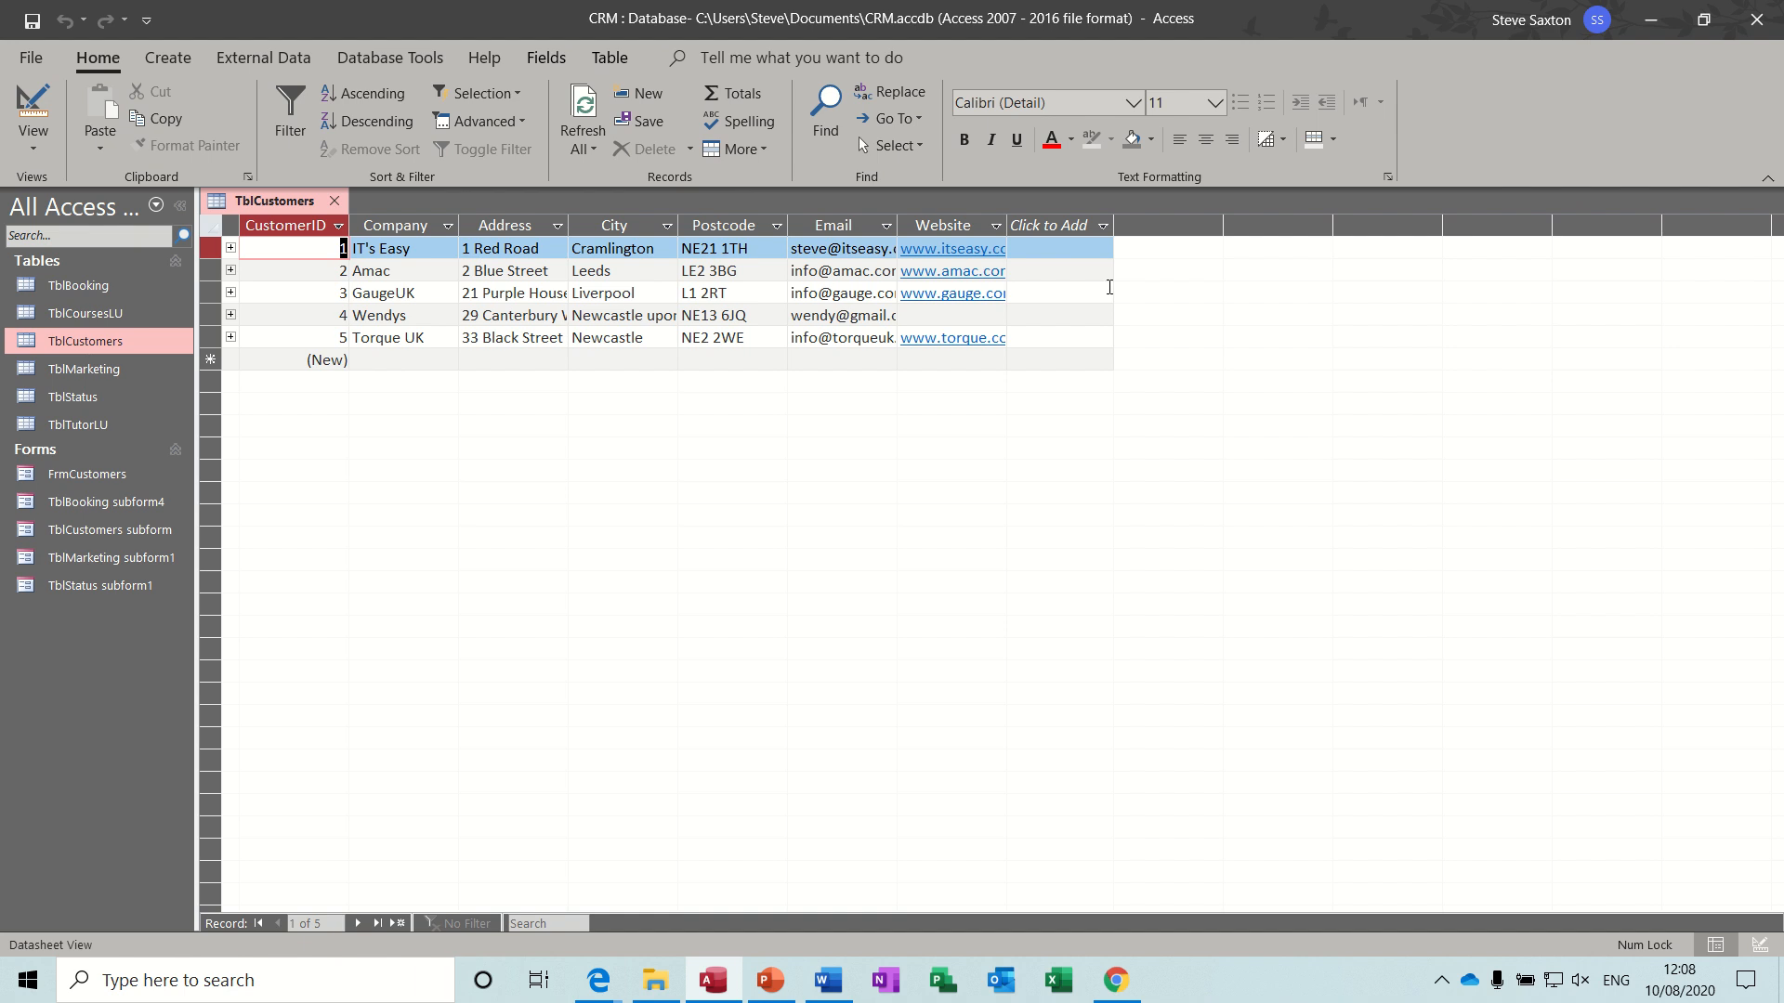
left_click(333, 201)
double_click(124, 368)
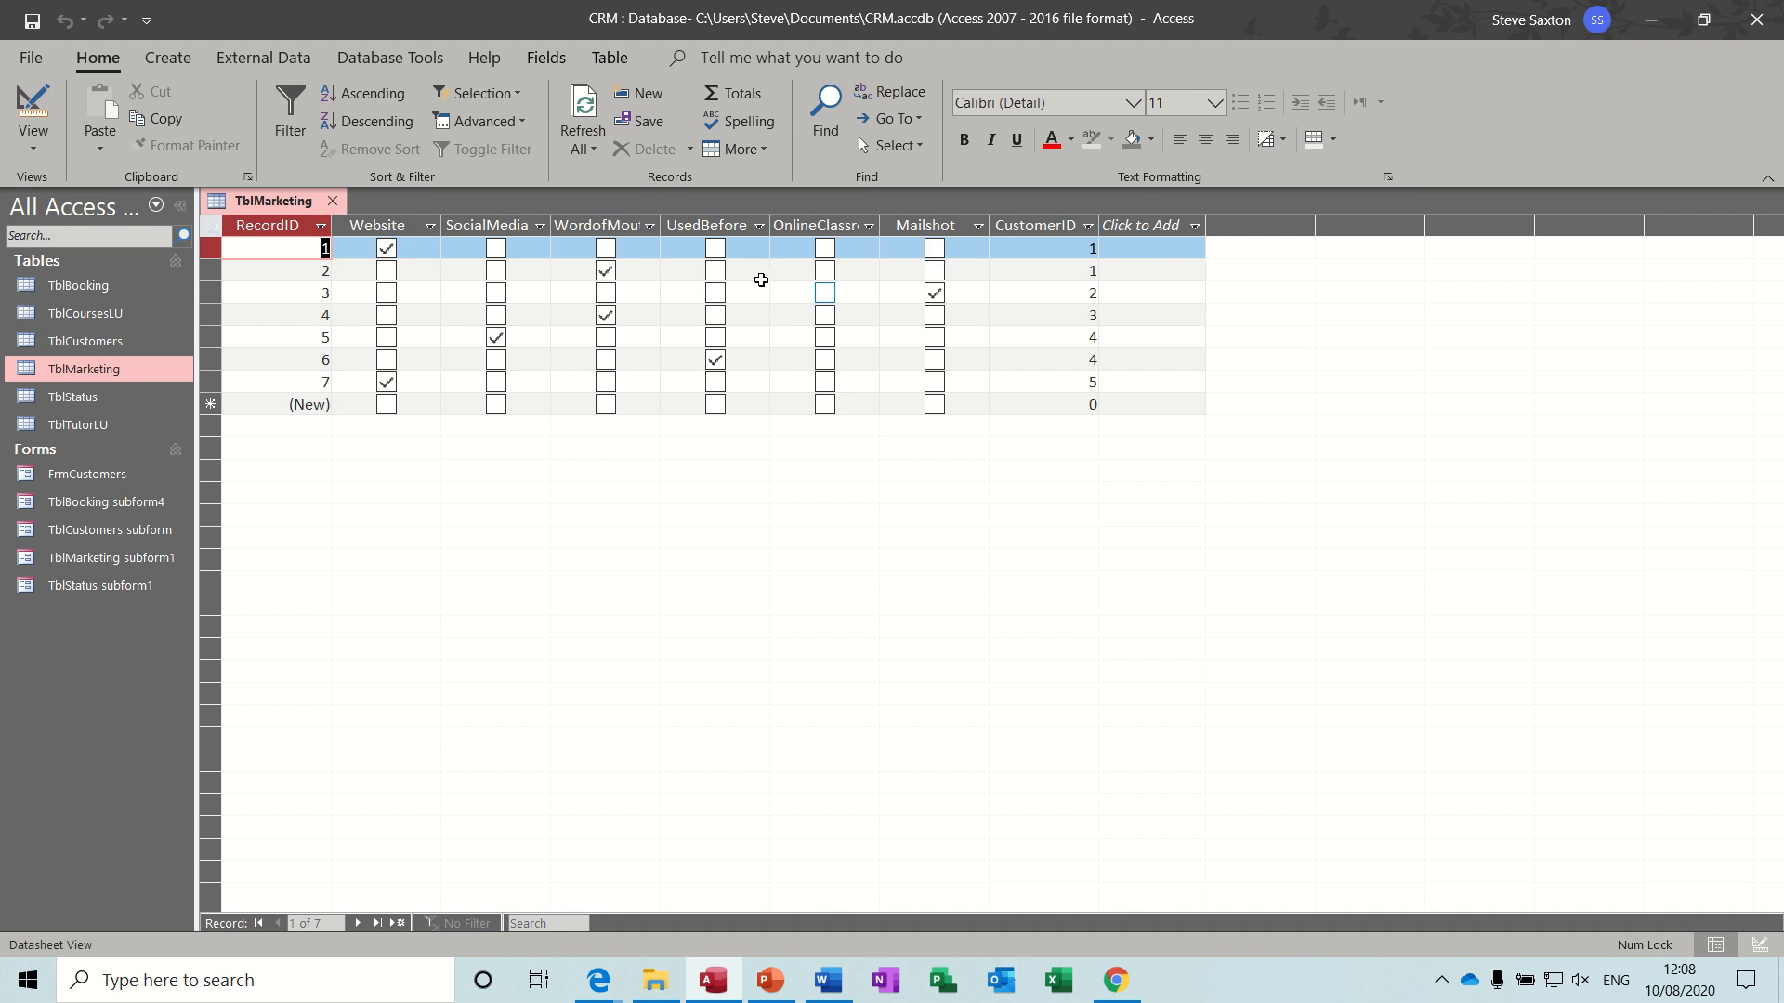
left_click(333, 201)
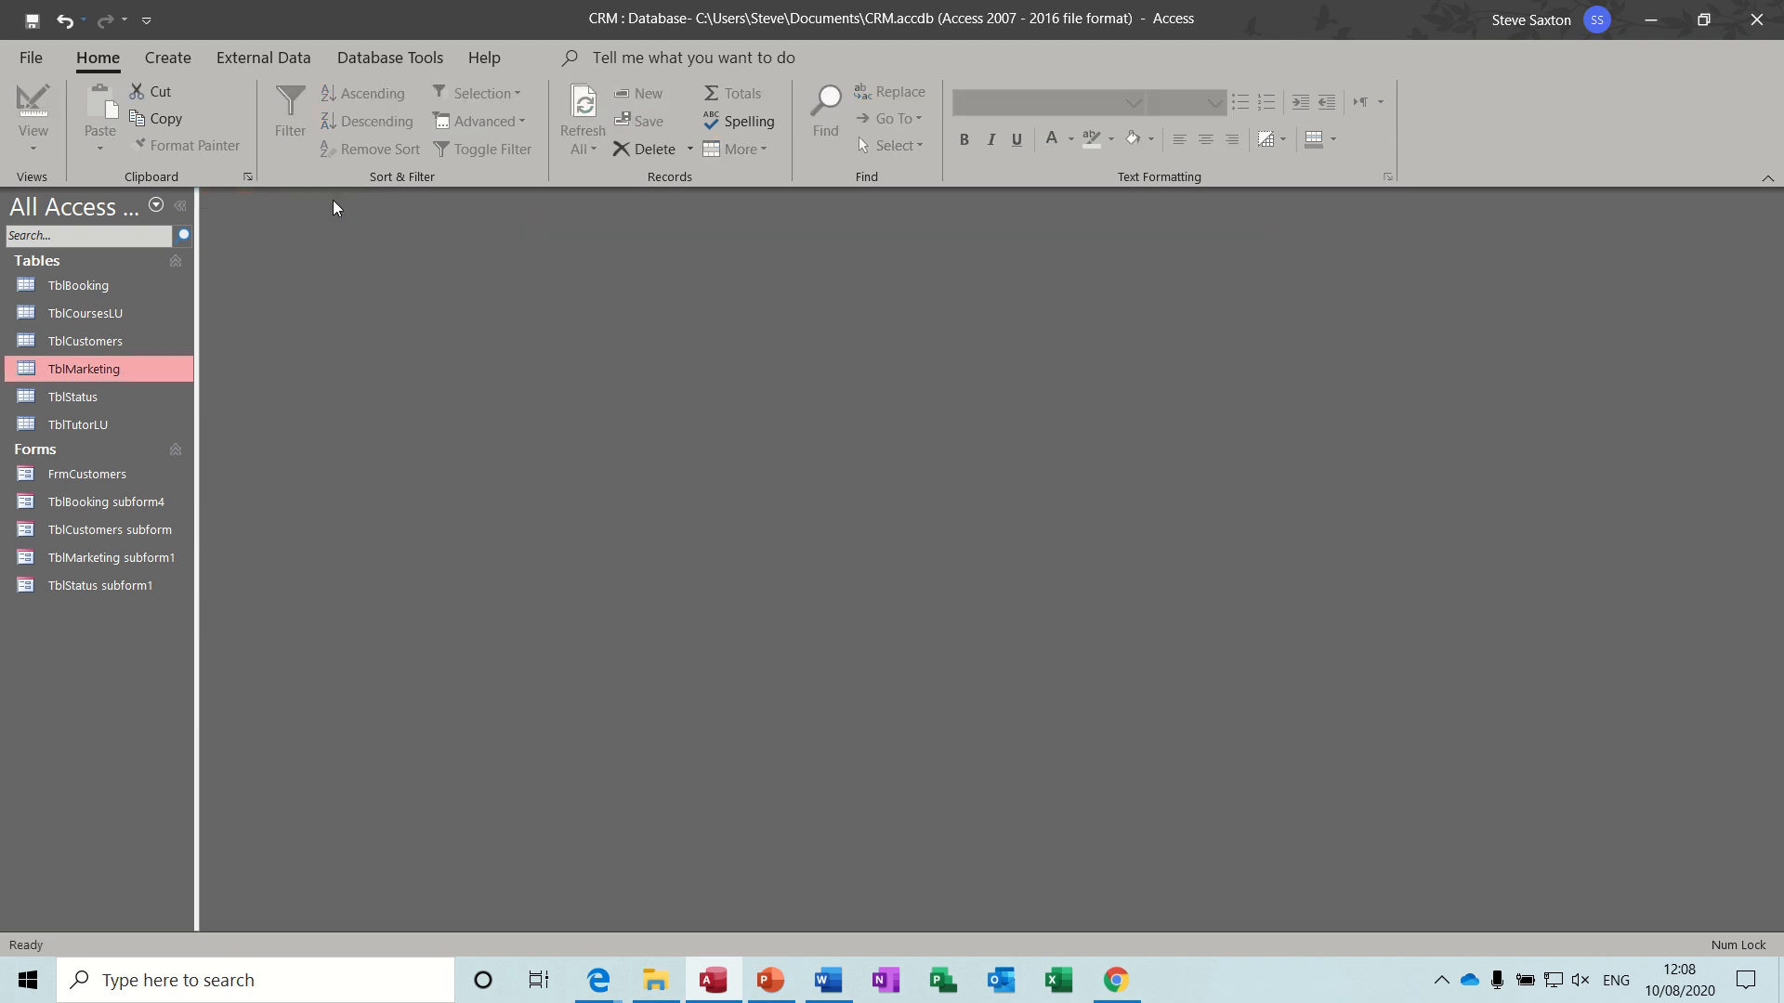
- Open the TblStatus table and view the InfoRequested course choices for records 1 and 3
double_click(109, 399)
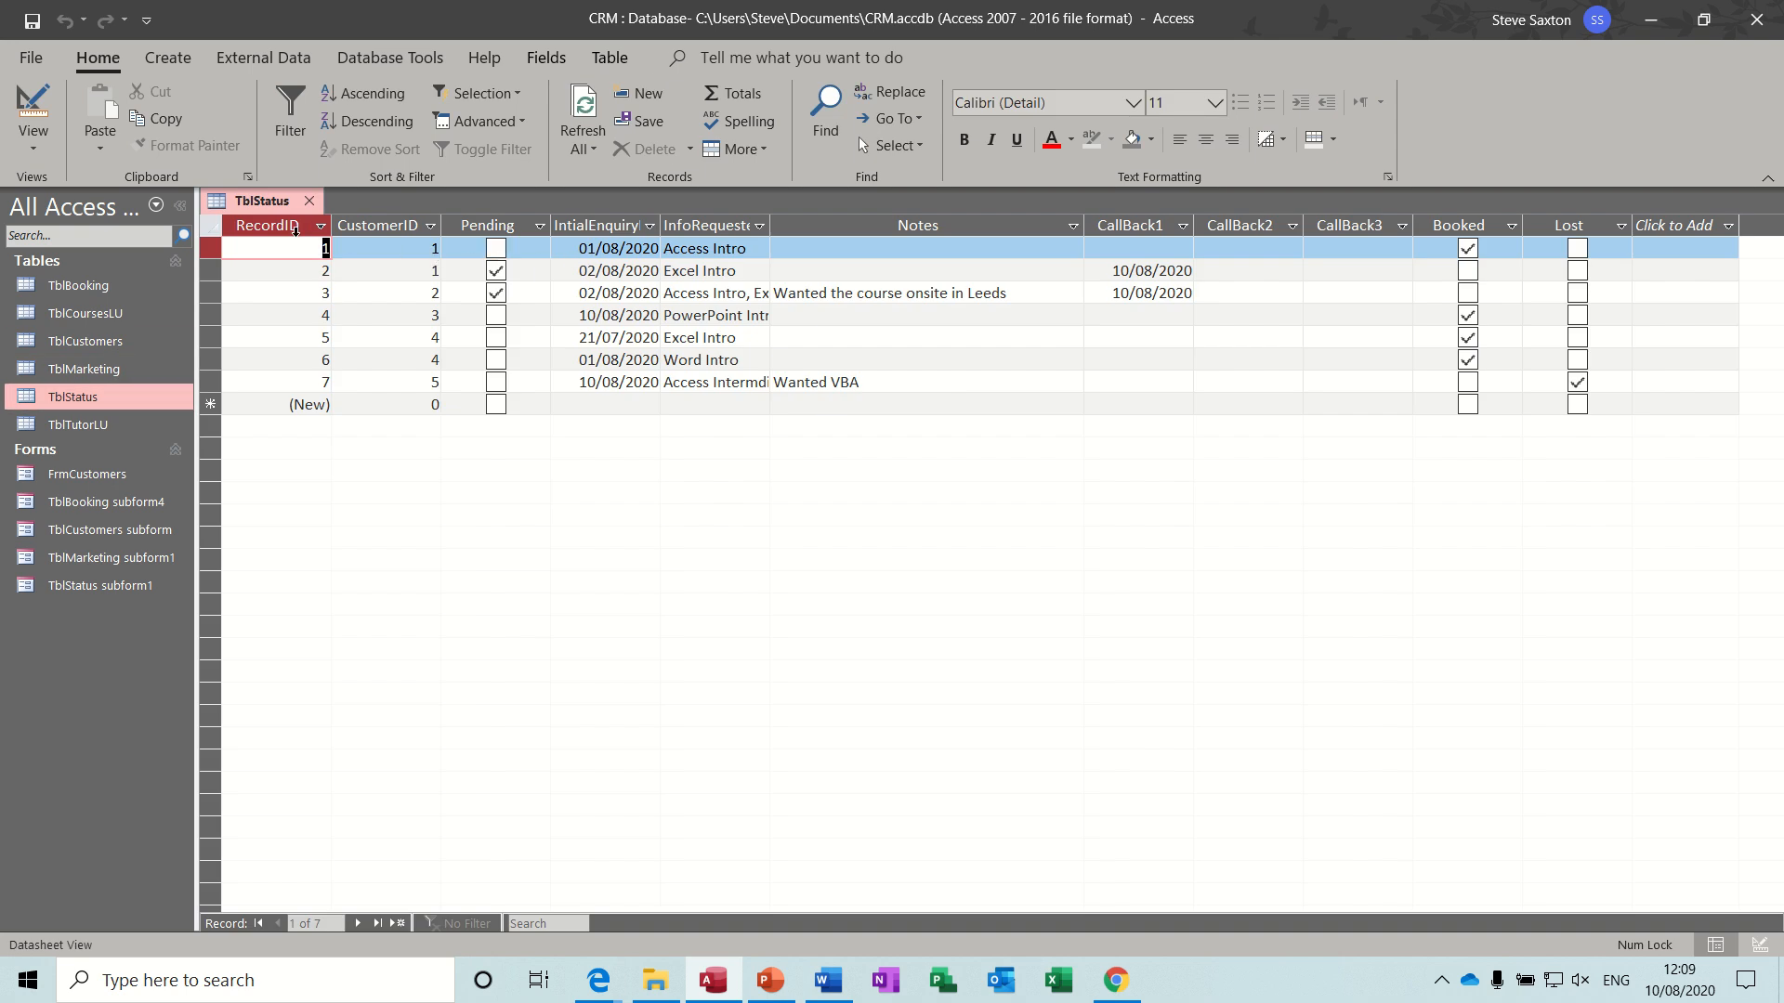
left_click(724, 230)
left_click(759, 248)
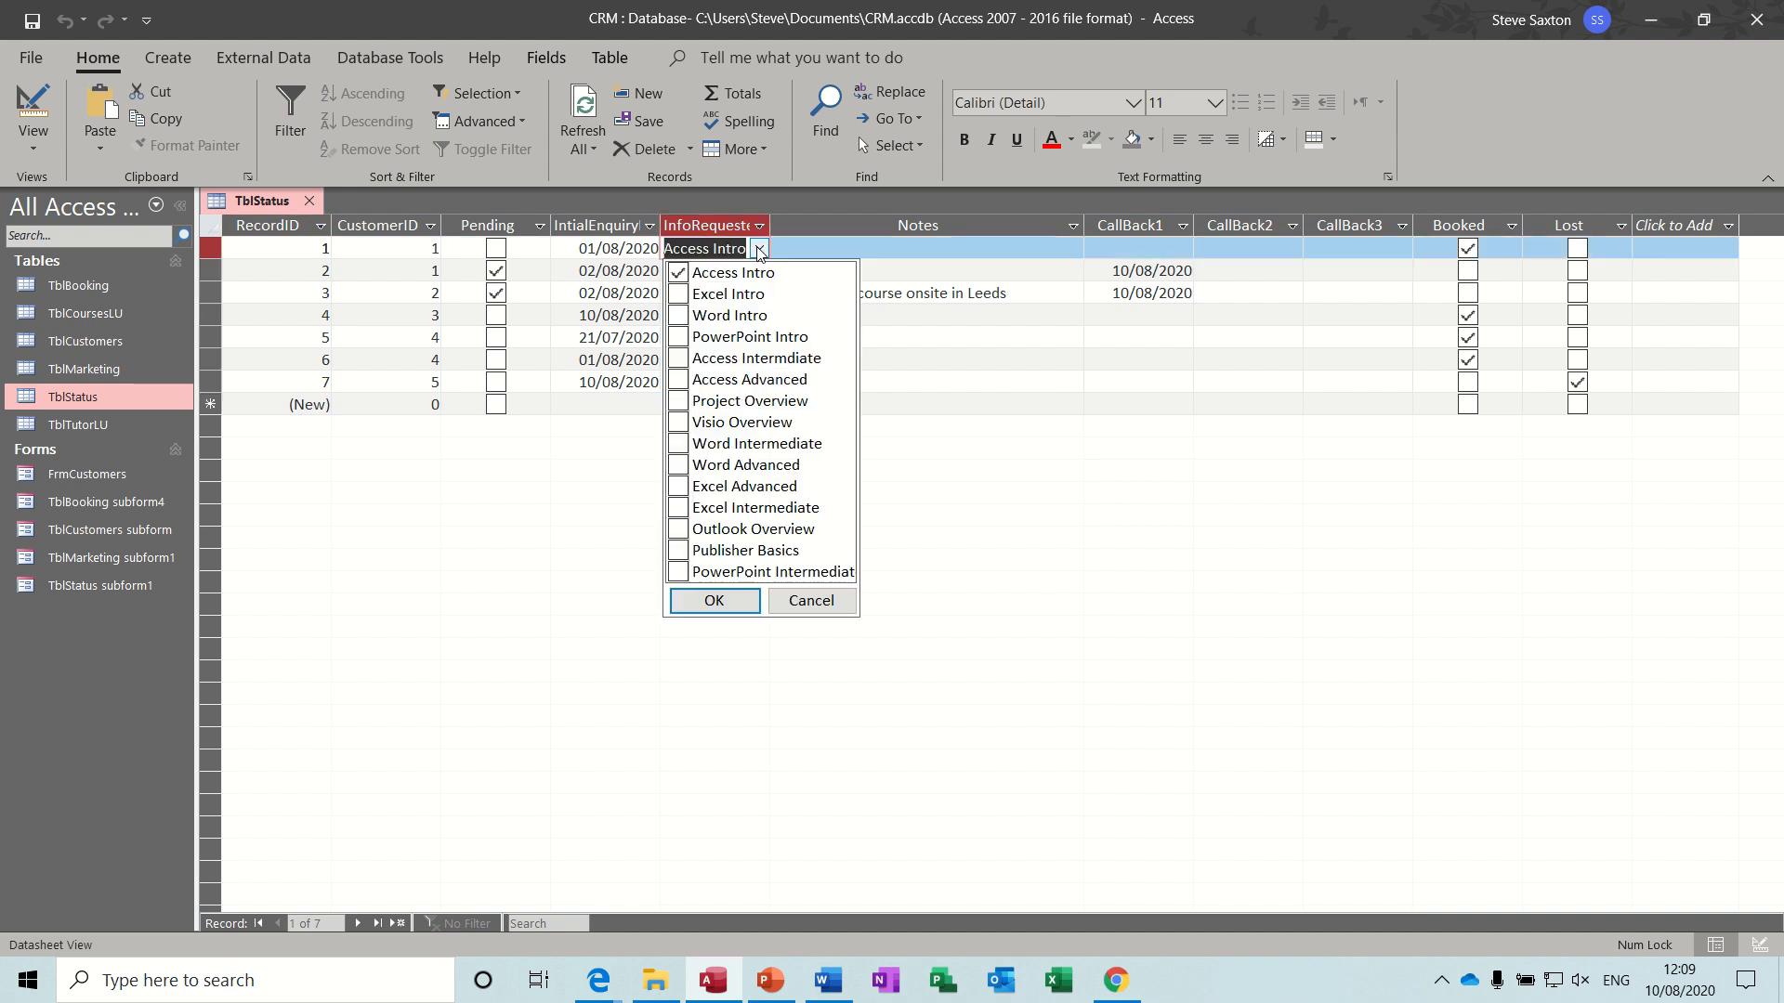
left_click(807, 252)
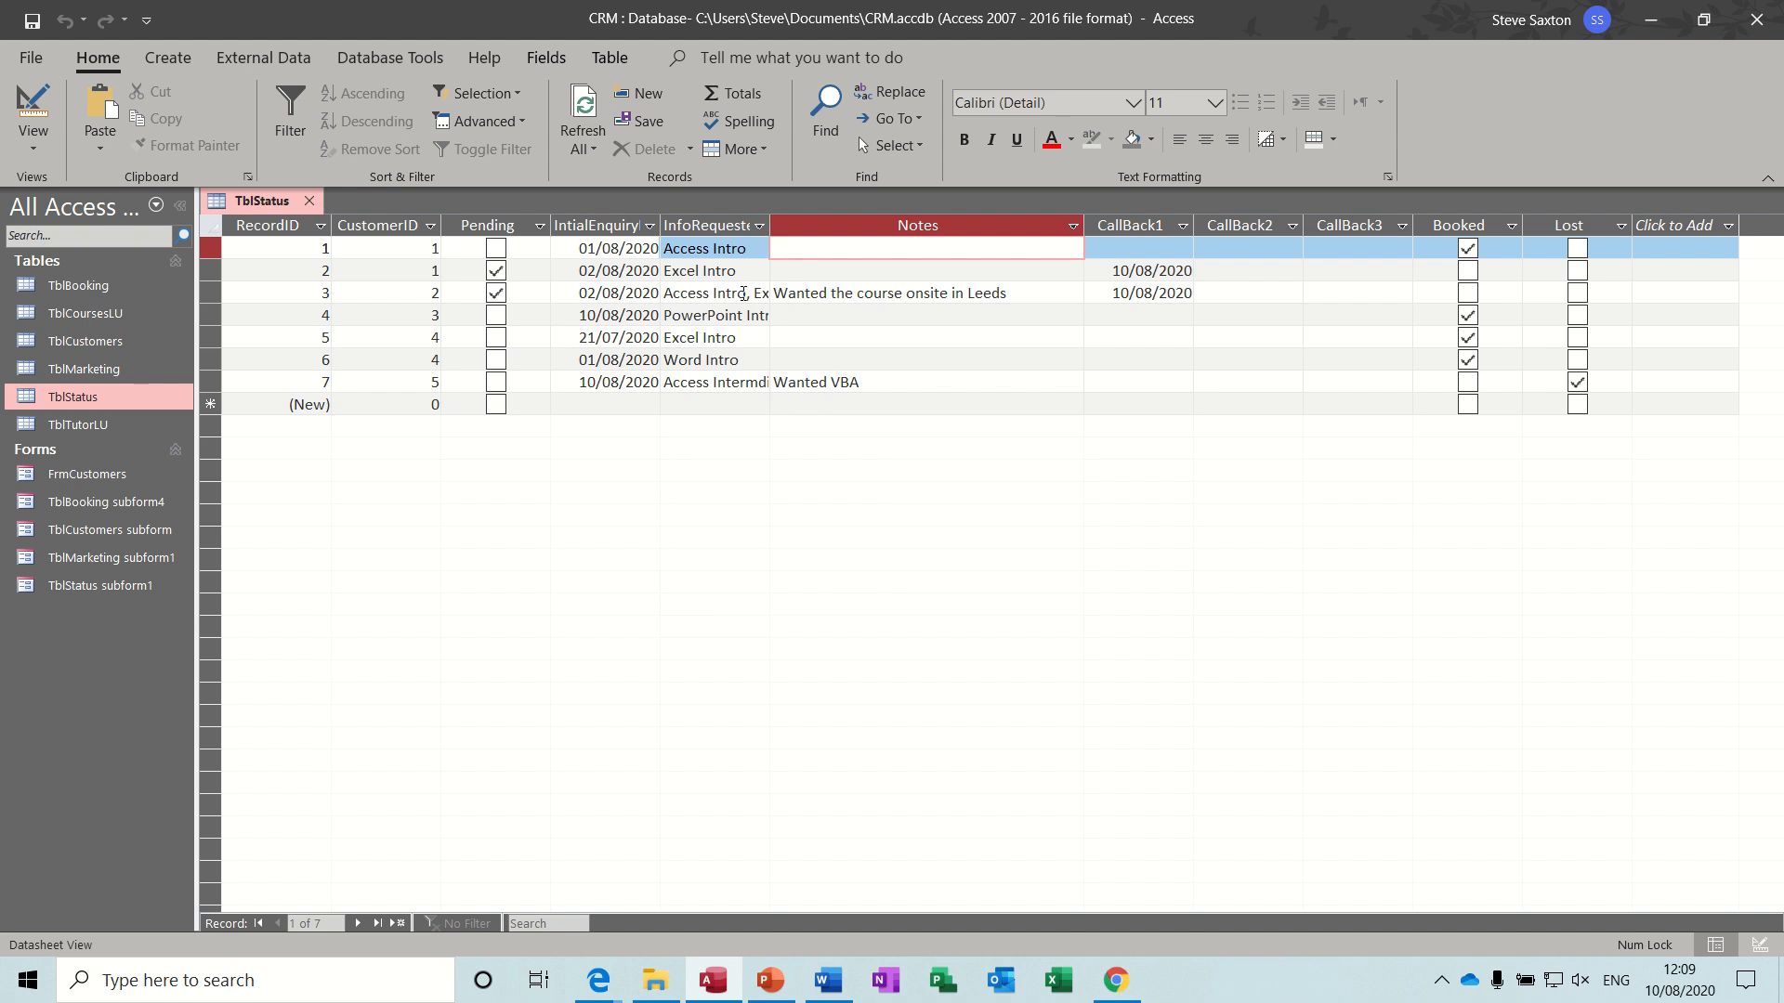
left_click(742, 292)
left_click(760, 293)
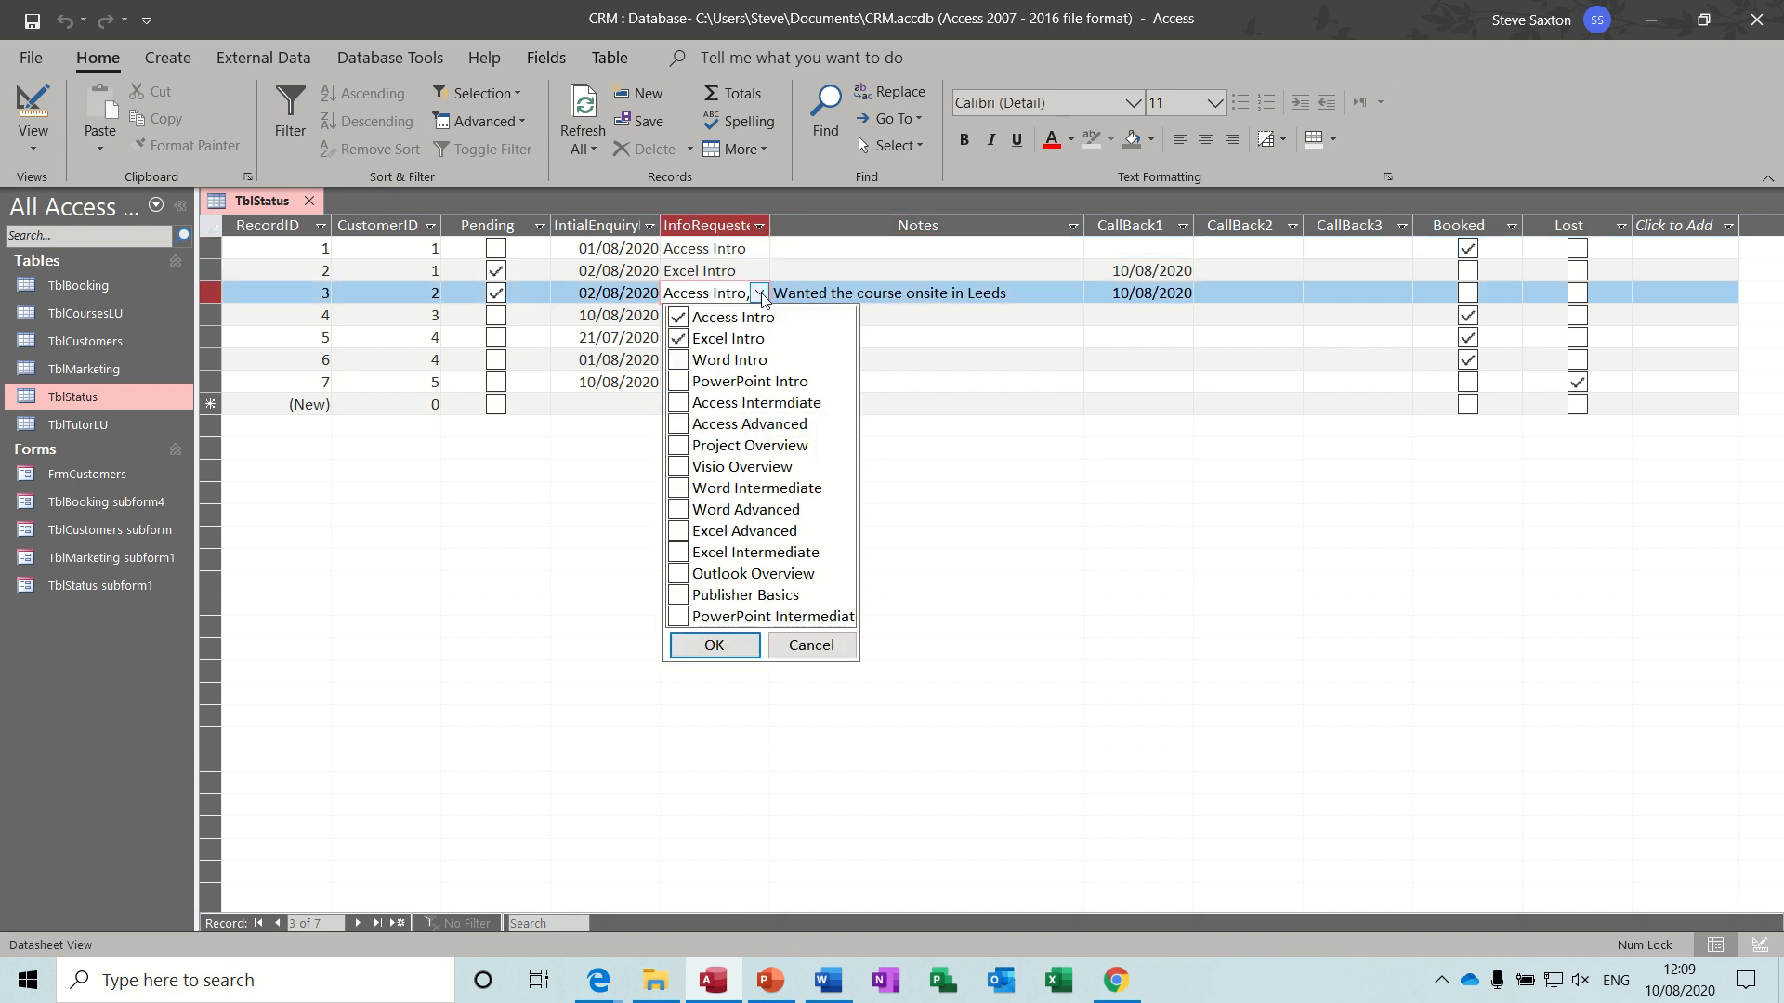
left_click(761, 292)
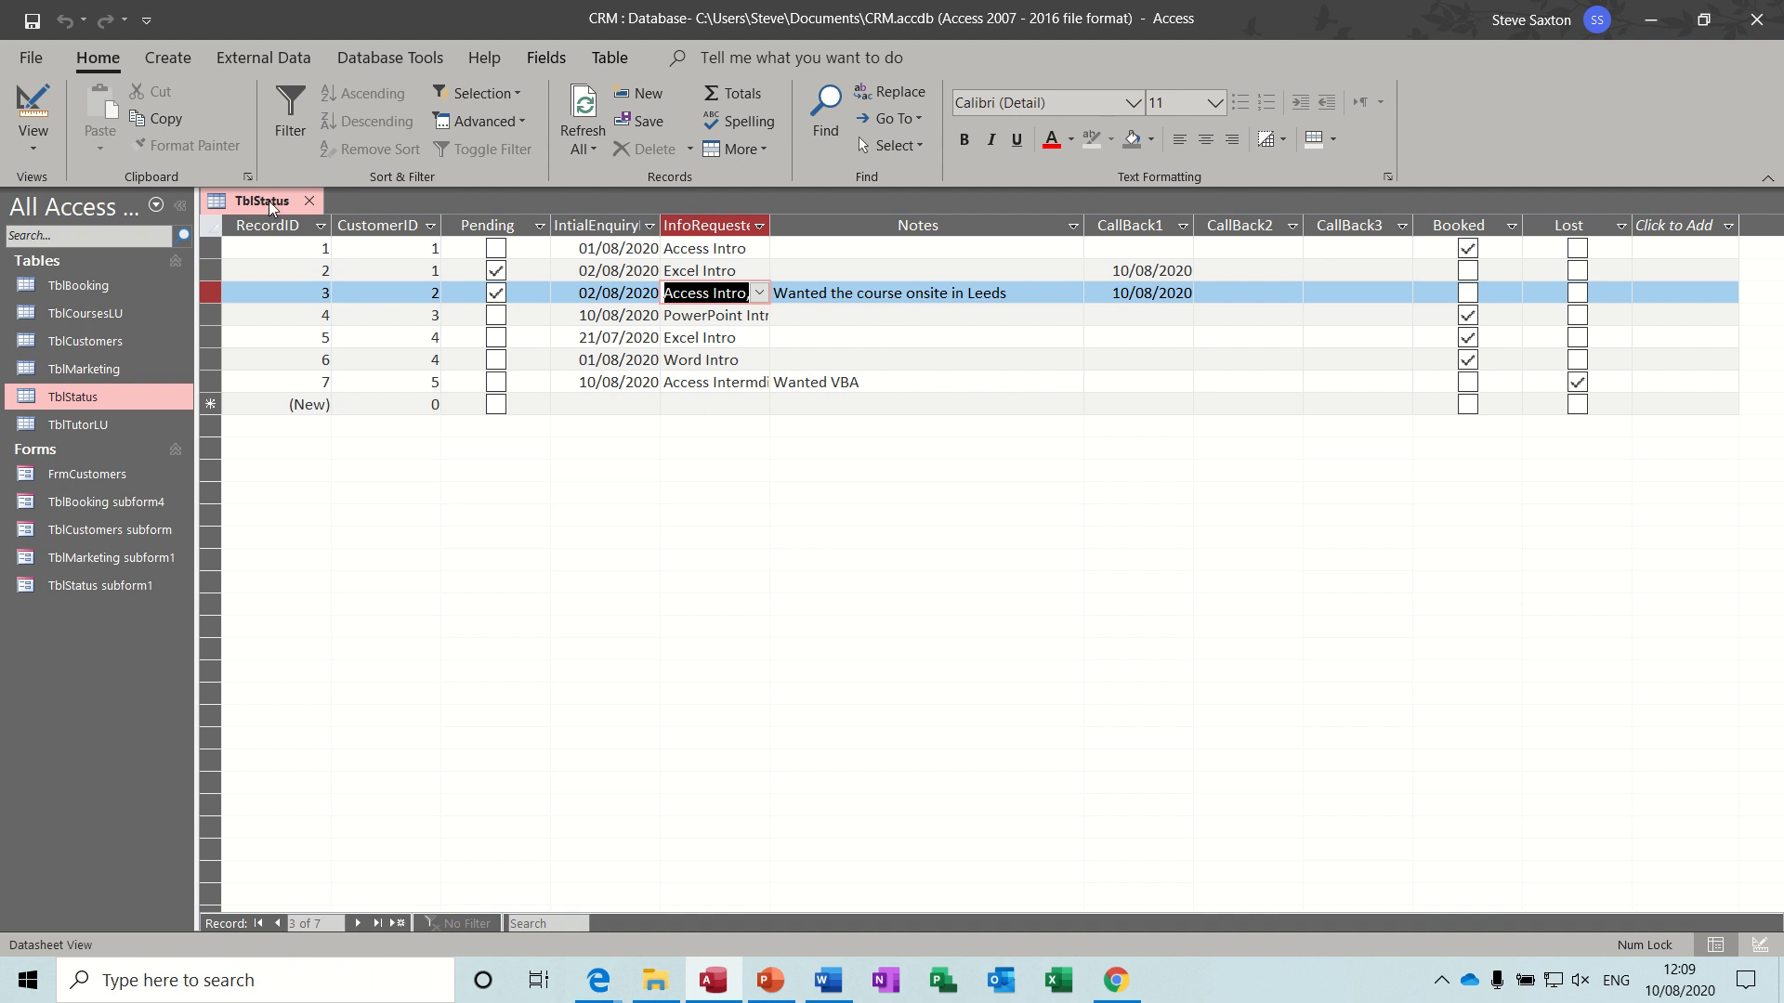
- Switch TblStatus to Design view and examine the InfoRequested field's lookup properties, including its row source
left_click(33, 107)
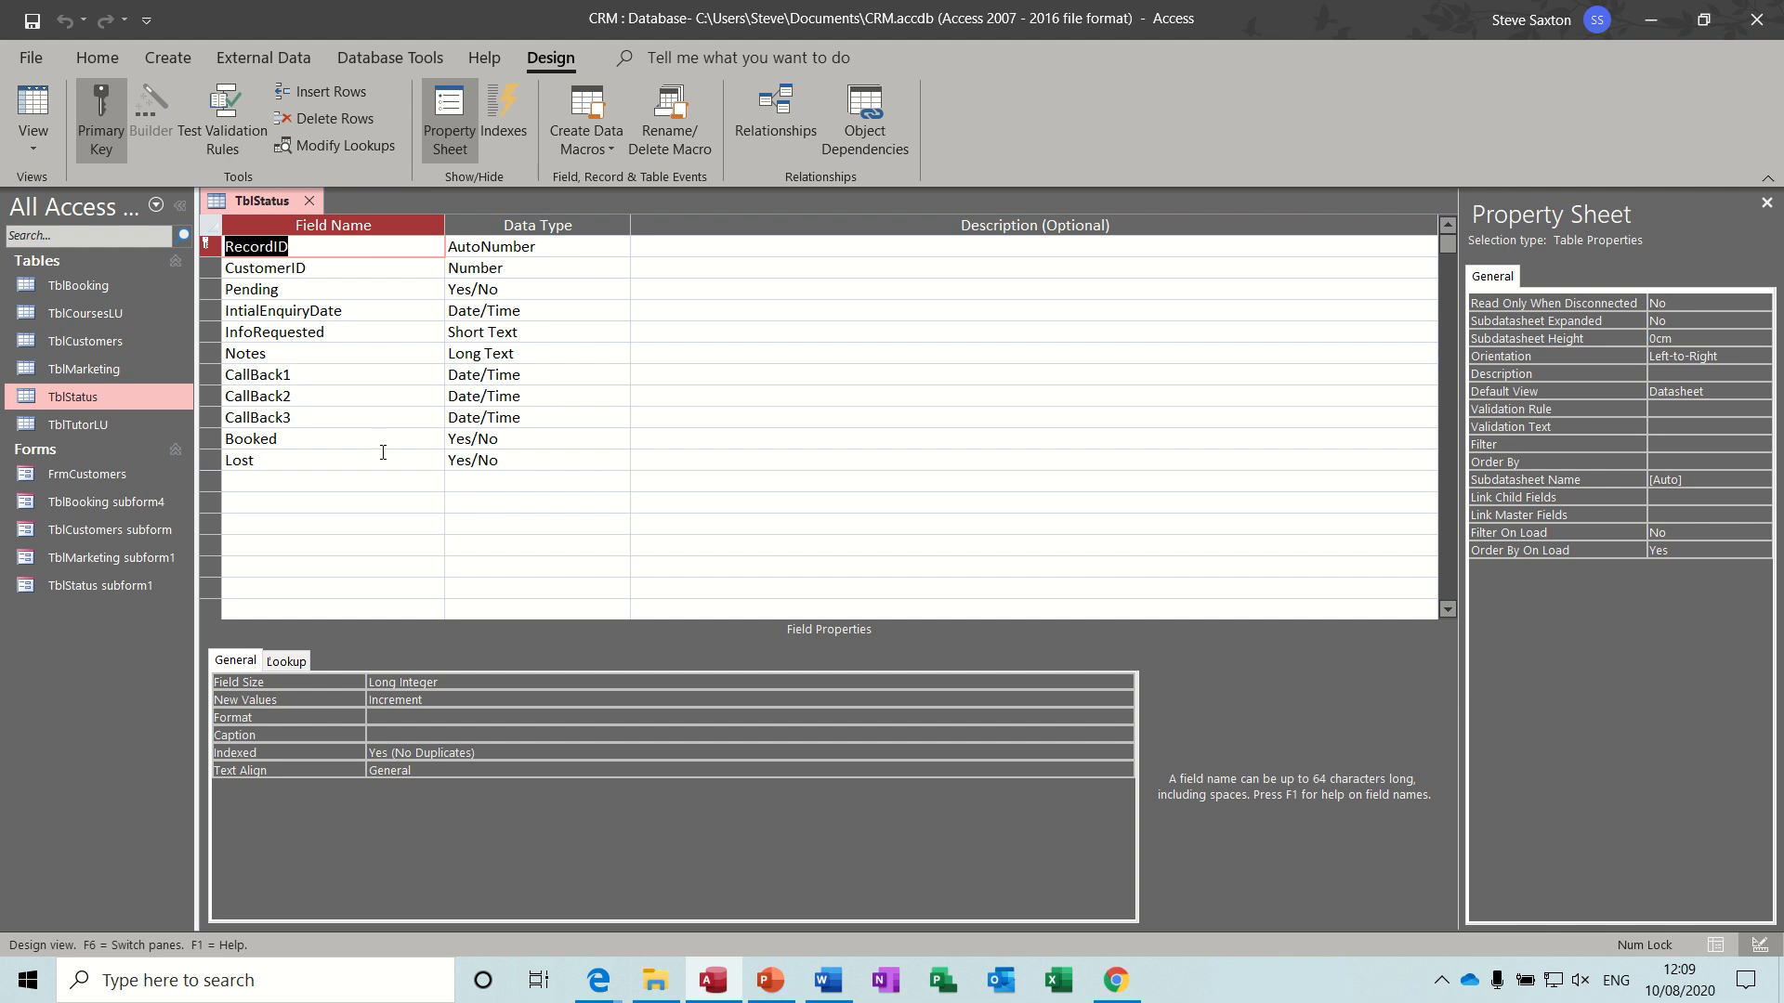
left_click(380, 333)
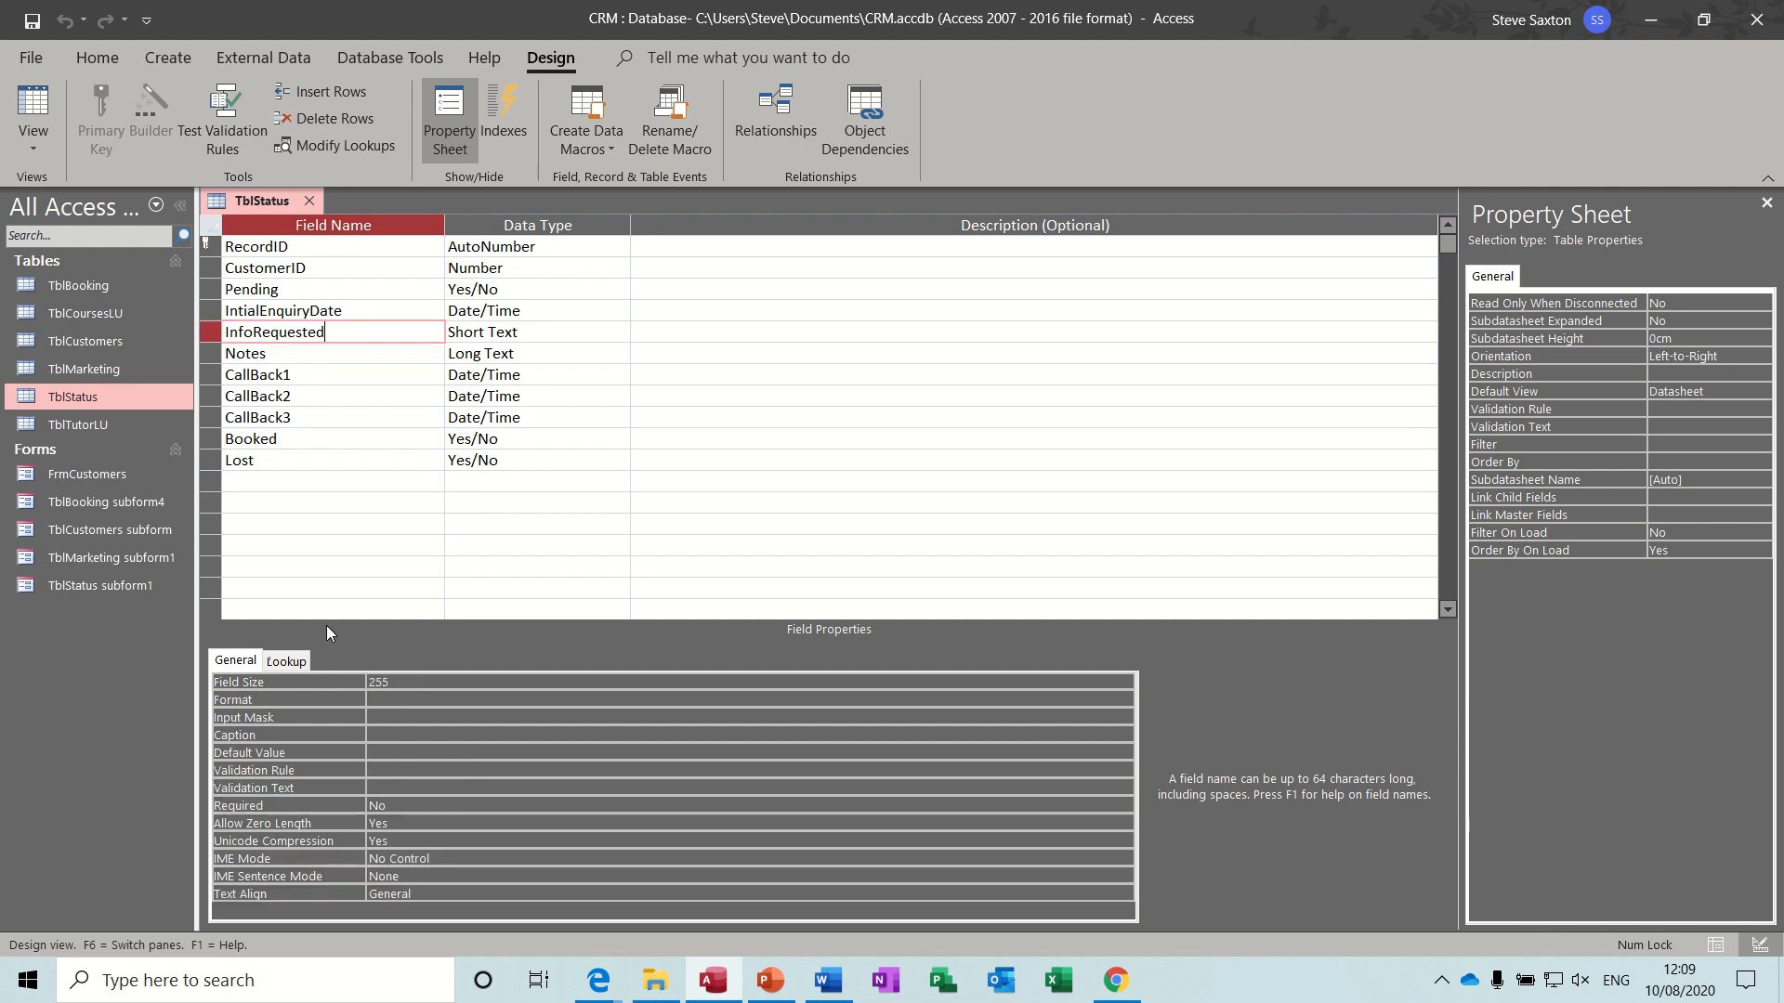
left_click(293, 662)
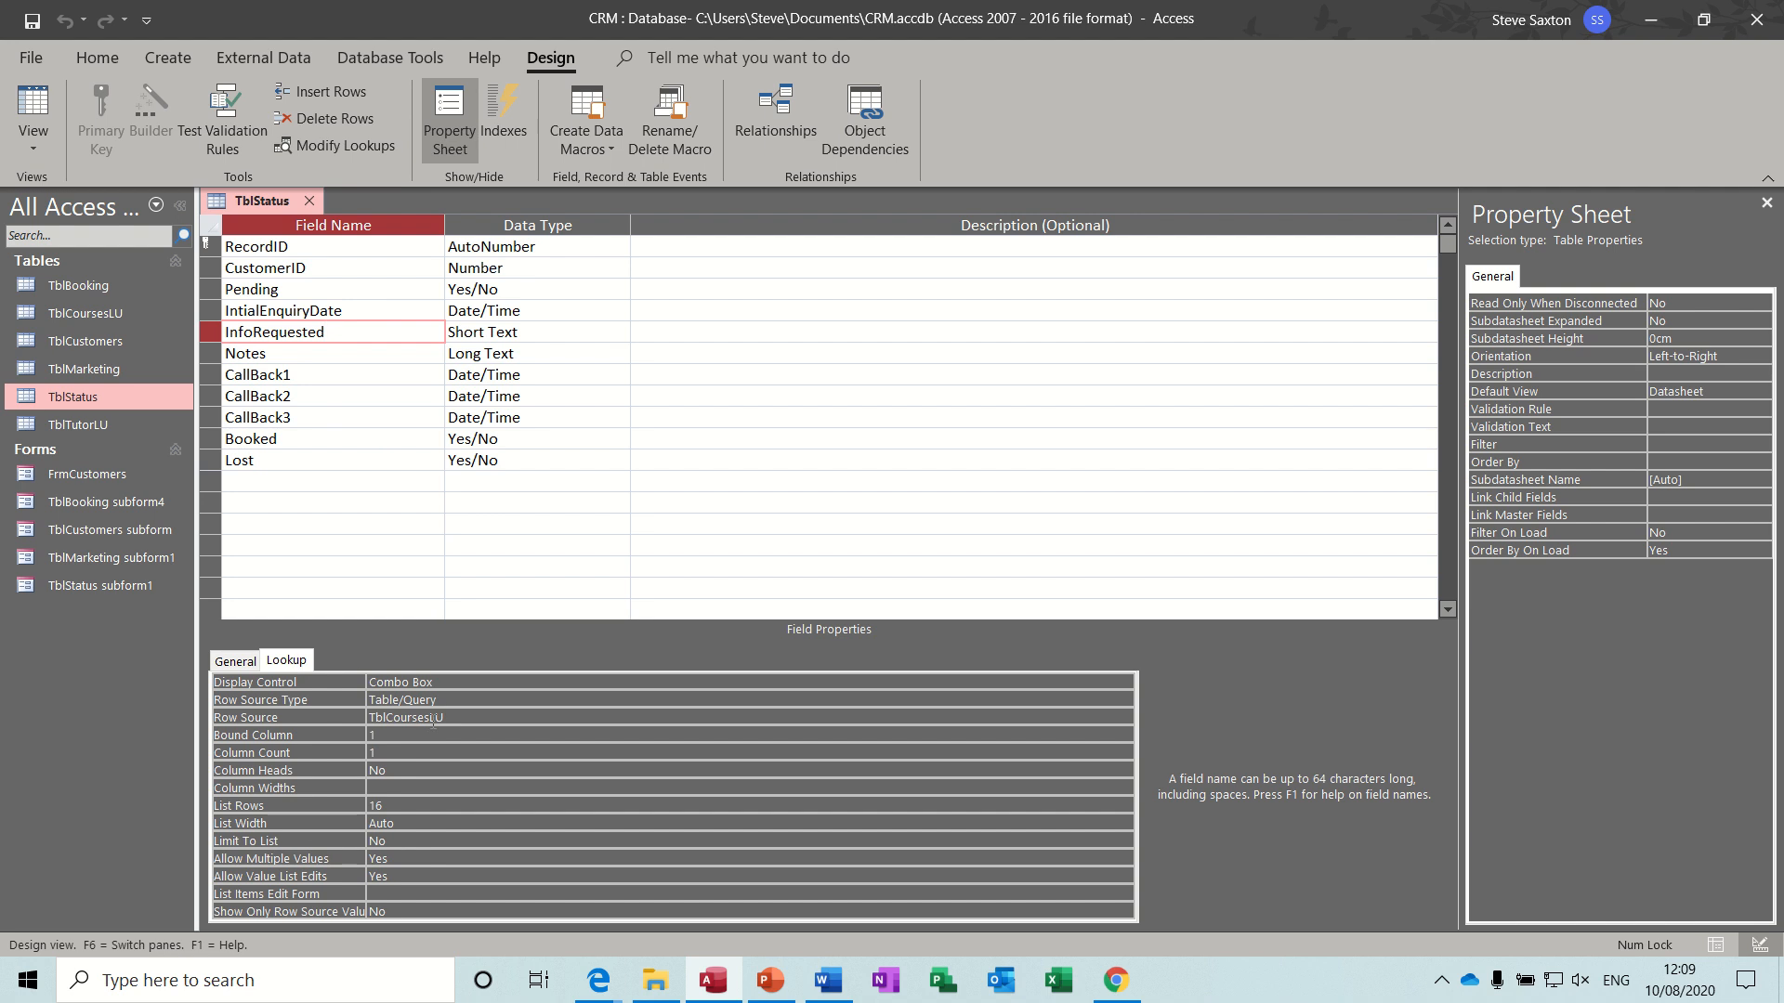
left_click(474, 720)
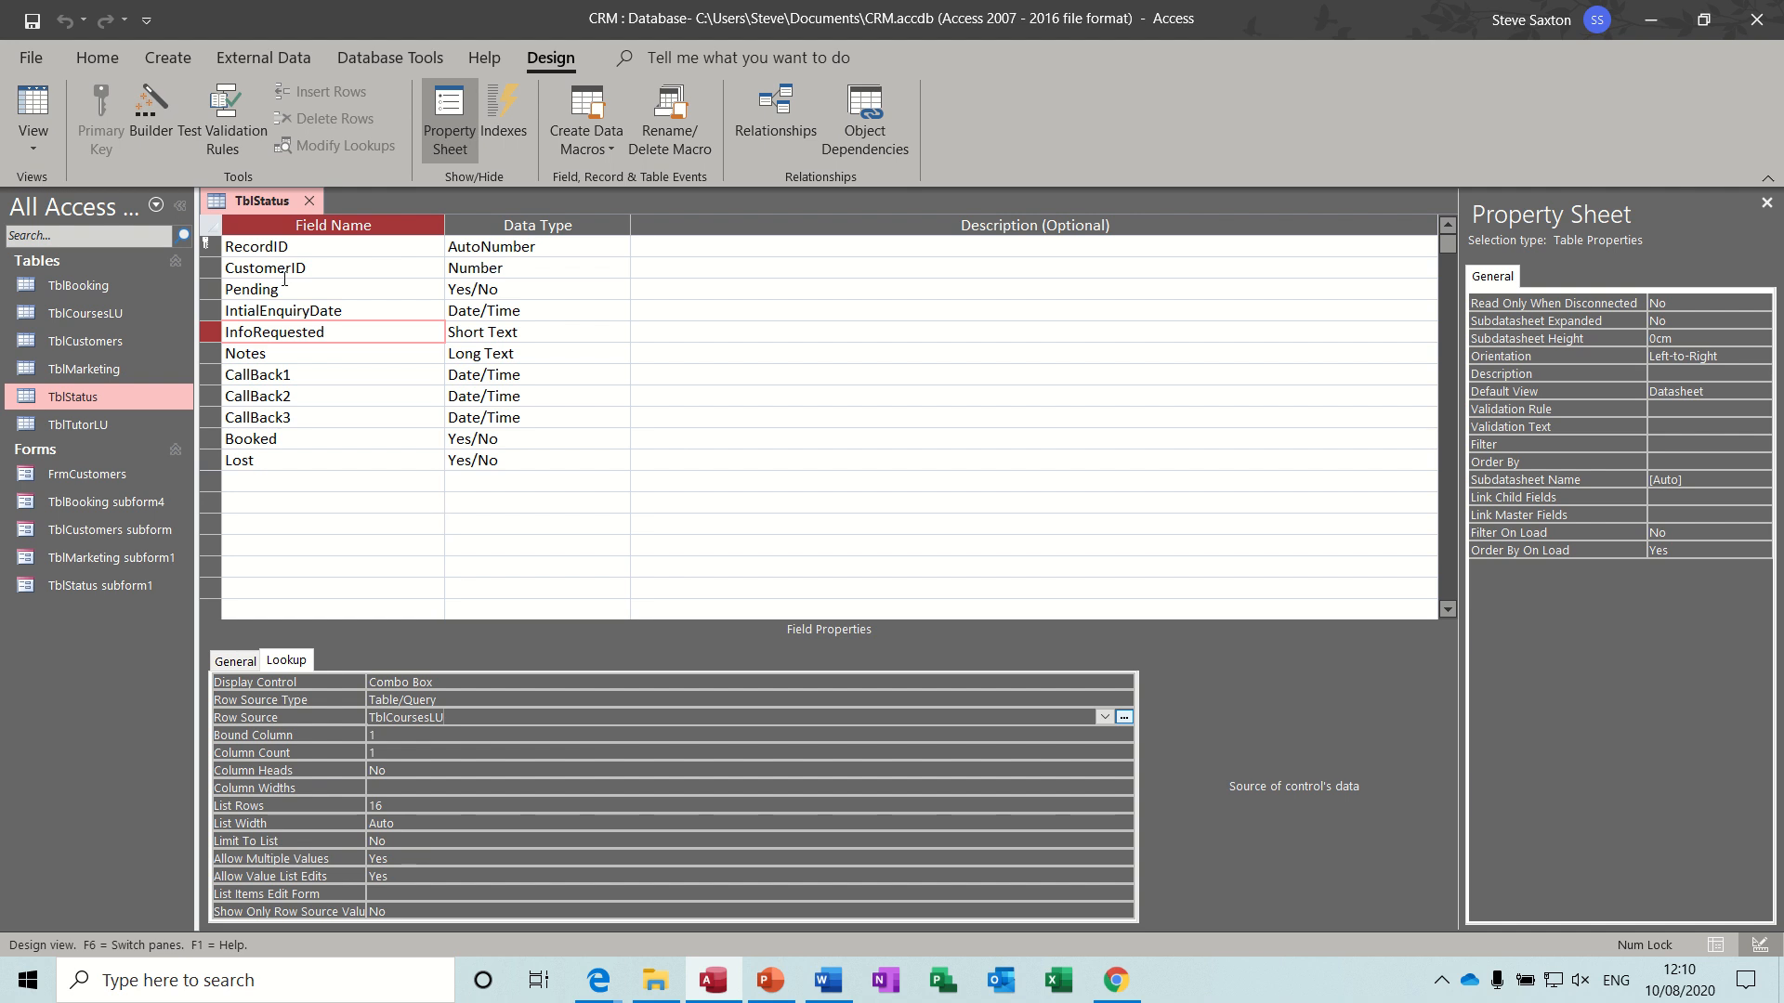
- Return TblStatus to Datasheet view and view record 7's InfoRequested choices without changing them
left_click(34, 104)
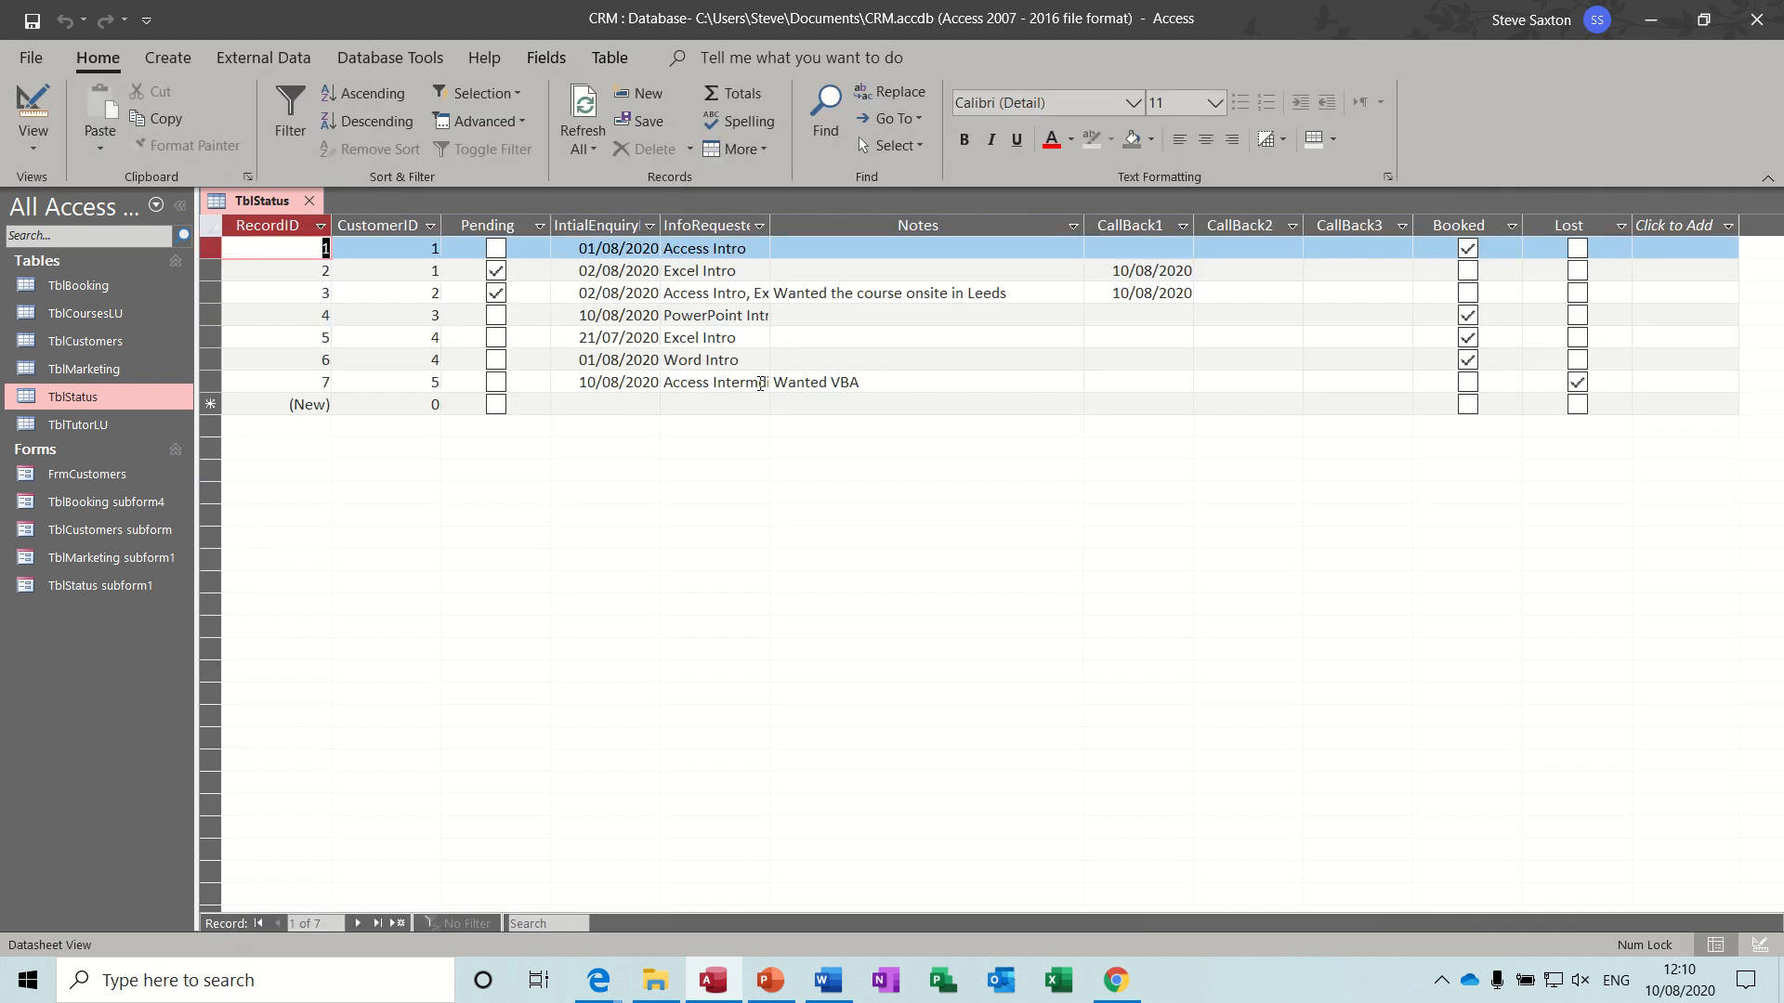
left_click(759, 382)
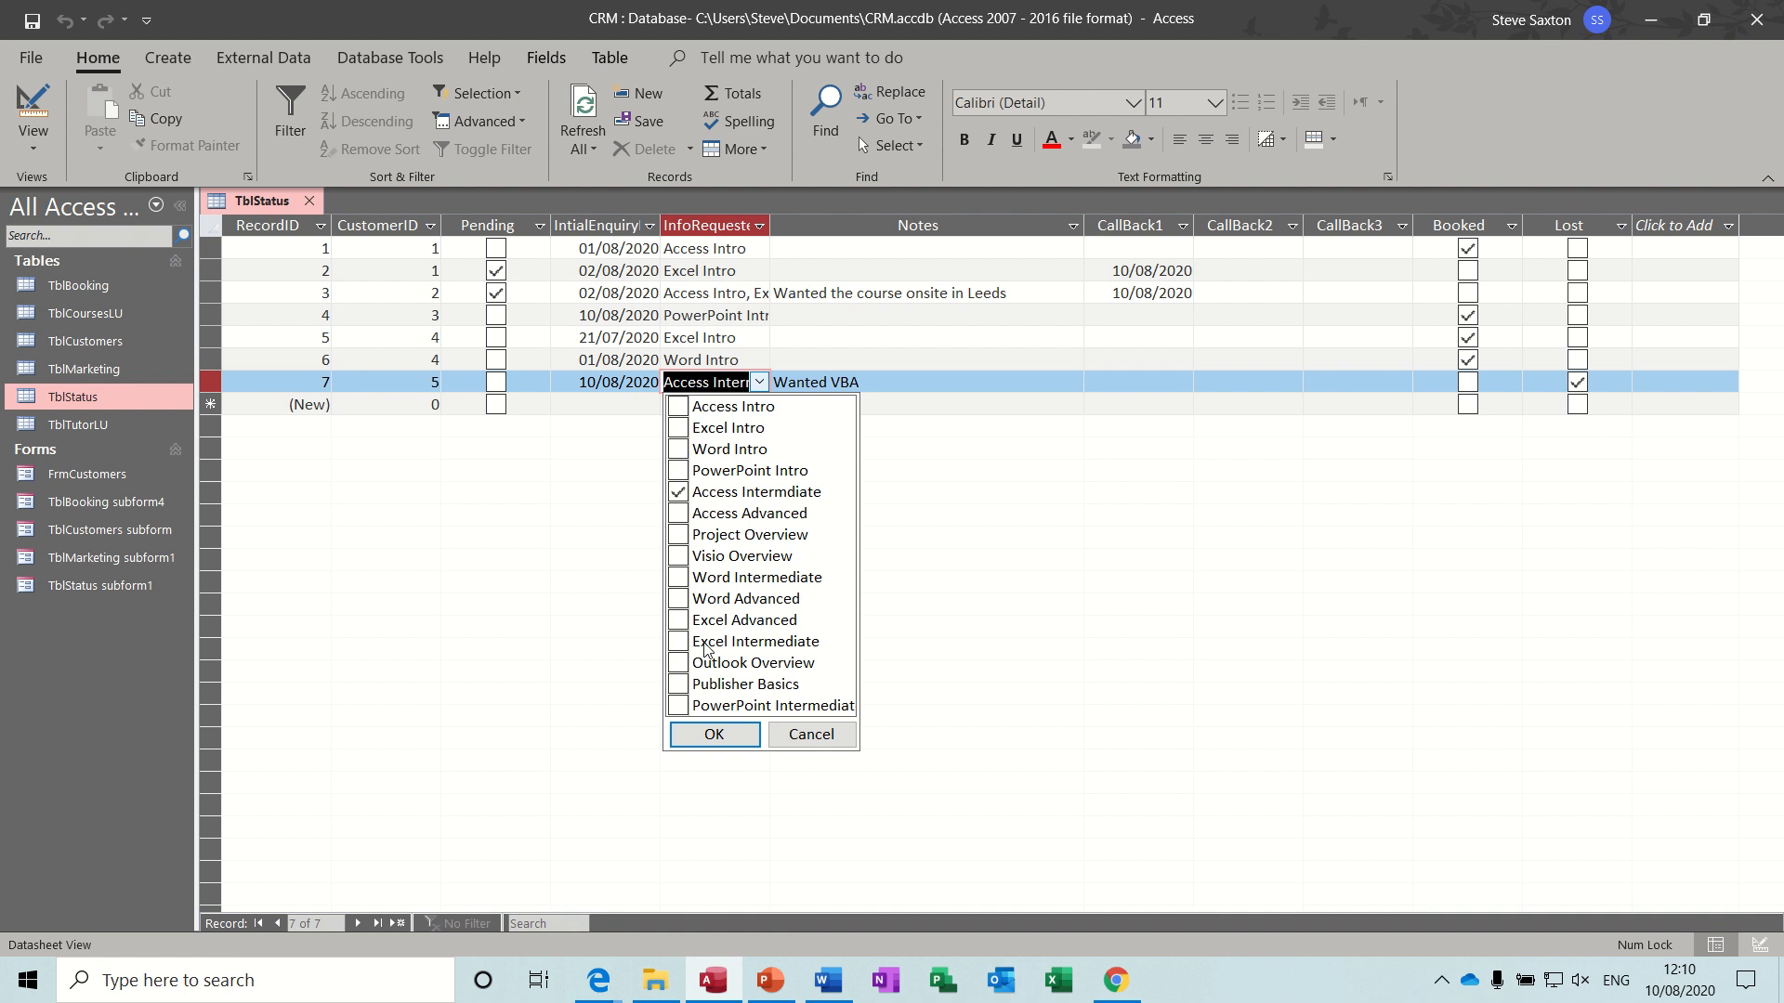
left_click(810, 735)
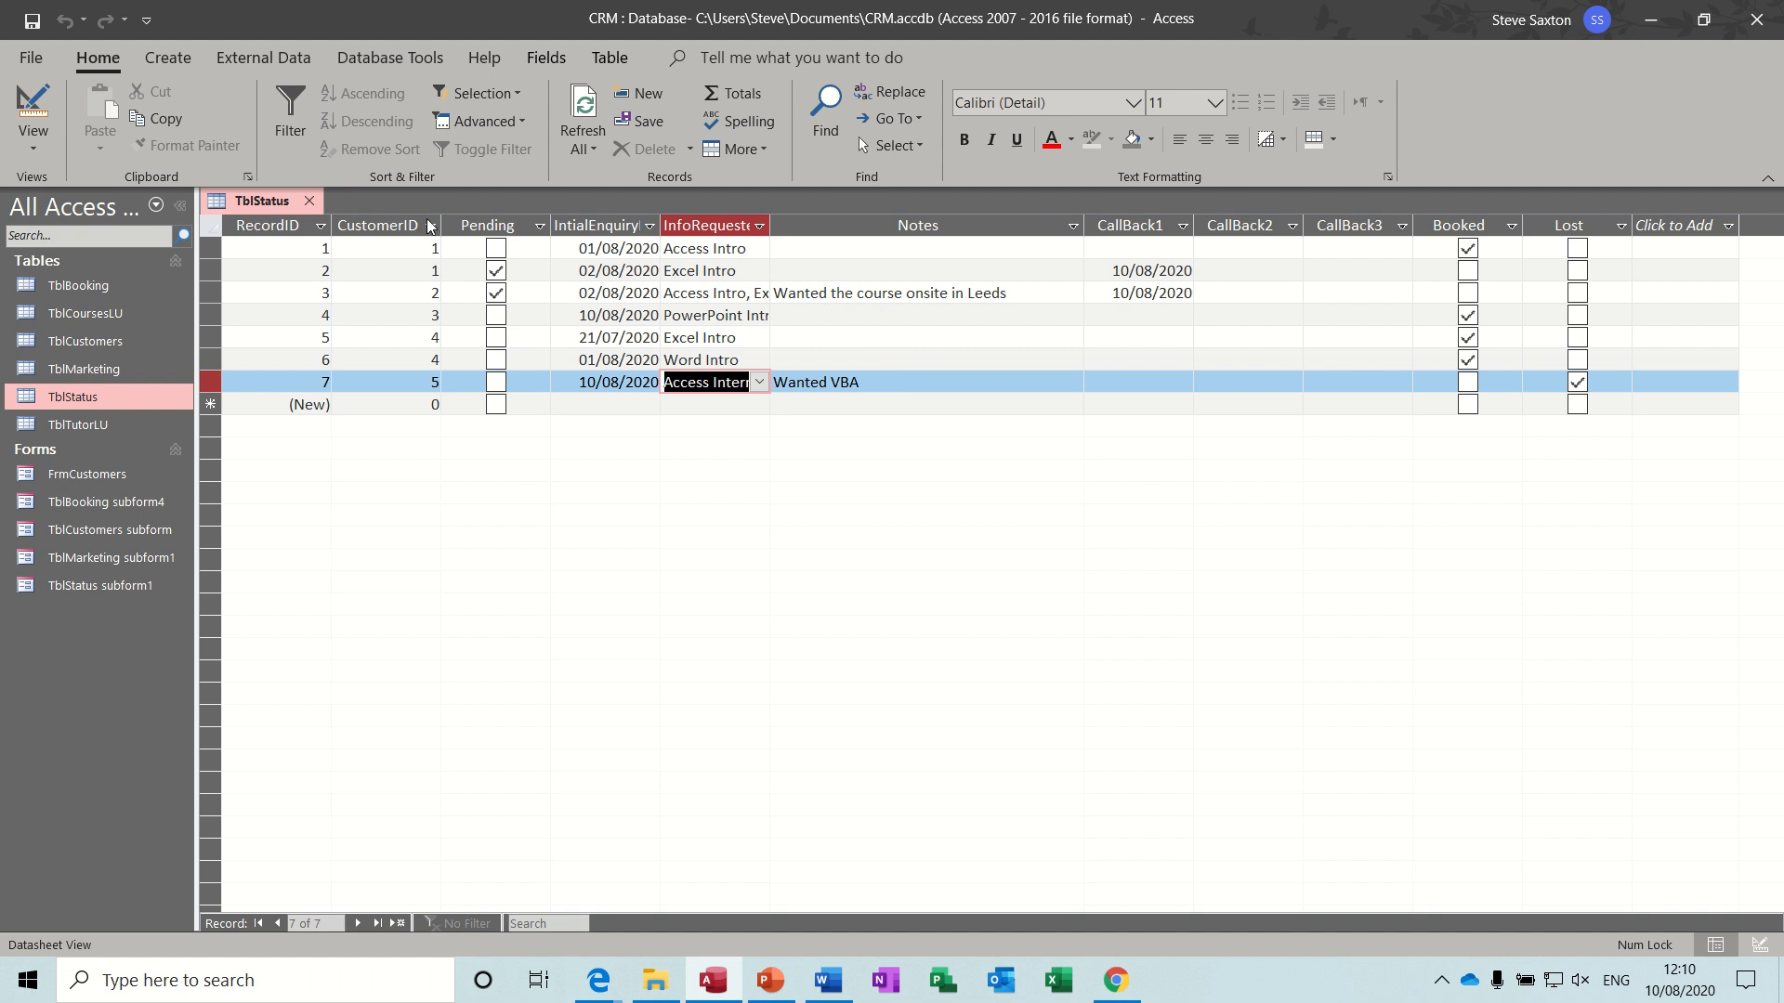
- Close TblStatus, view the tutor names stored in the TblTutorLU table, and close that table as well
left_click(308, 202)
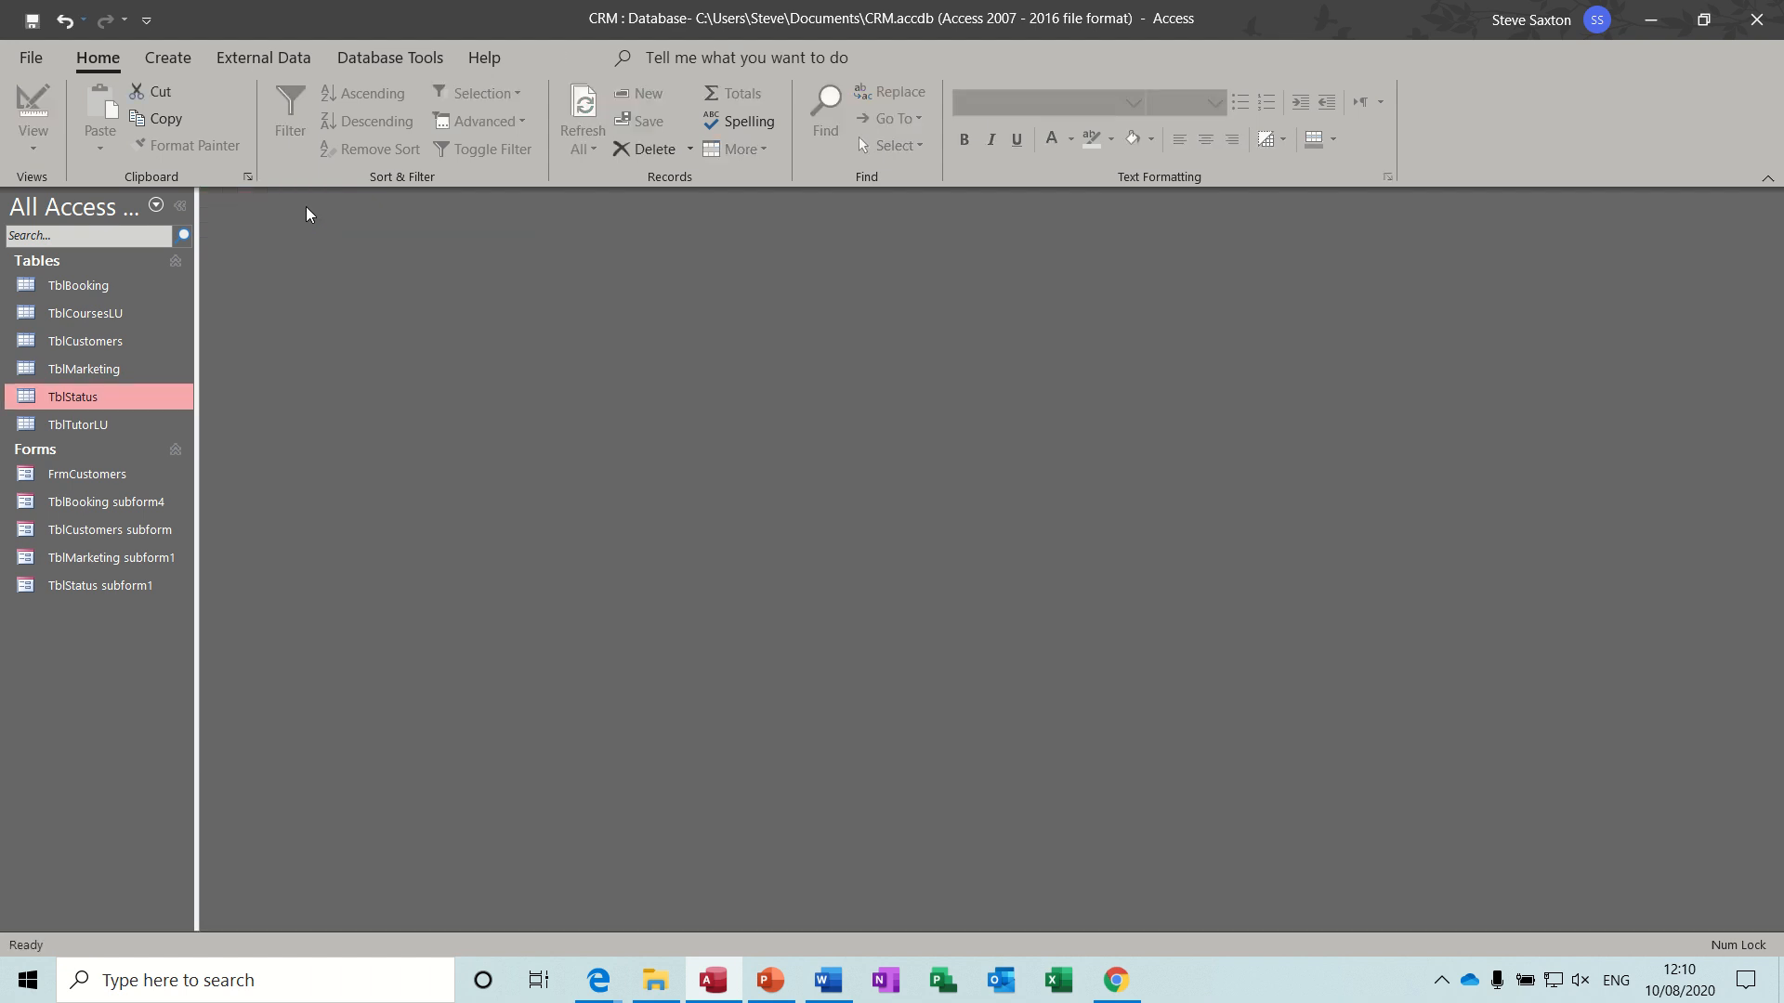
double_click(70, 425)
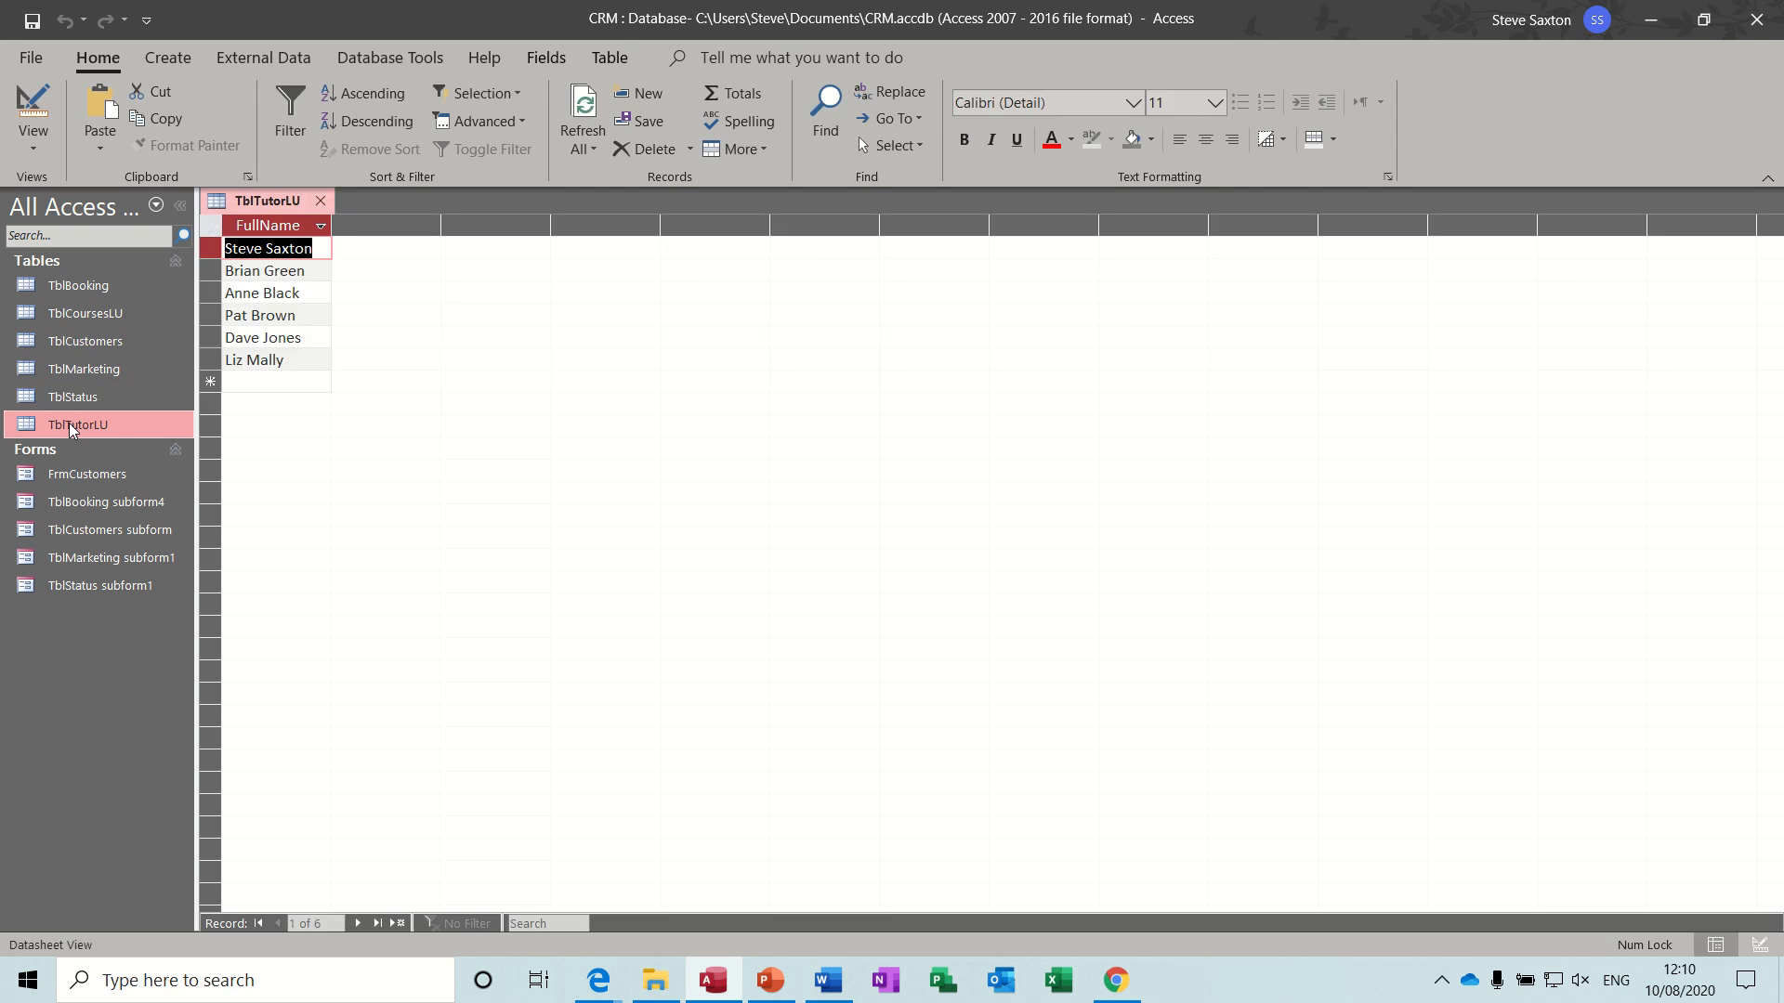
left_click(320, 202)
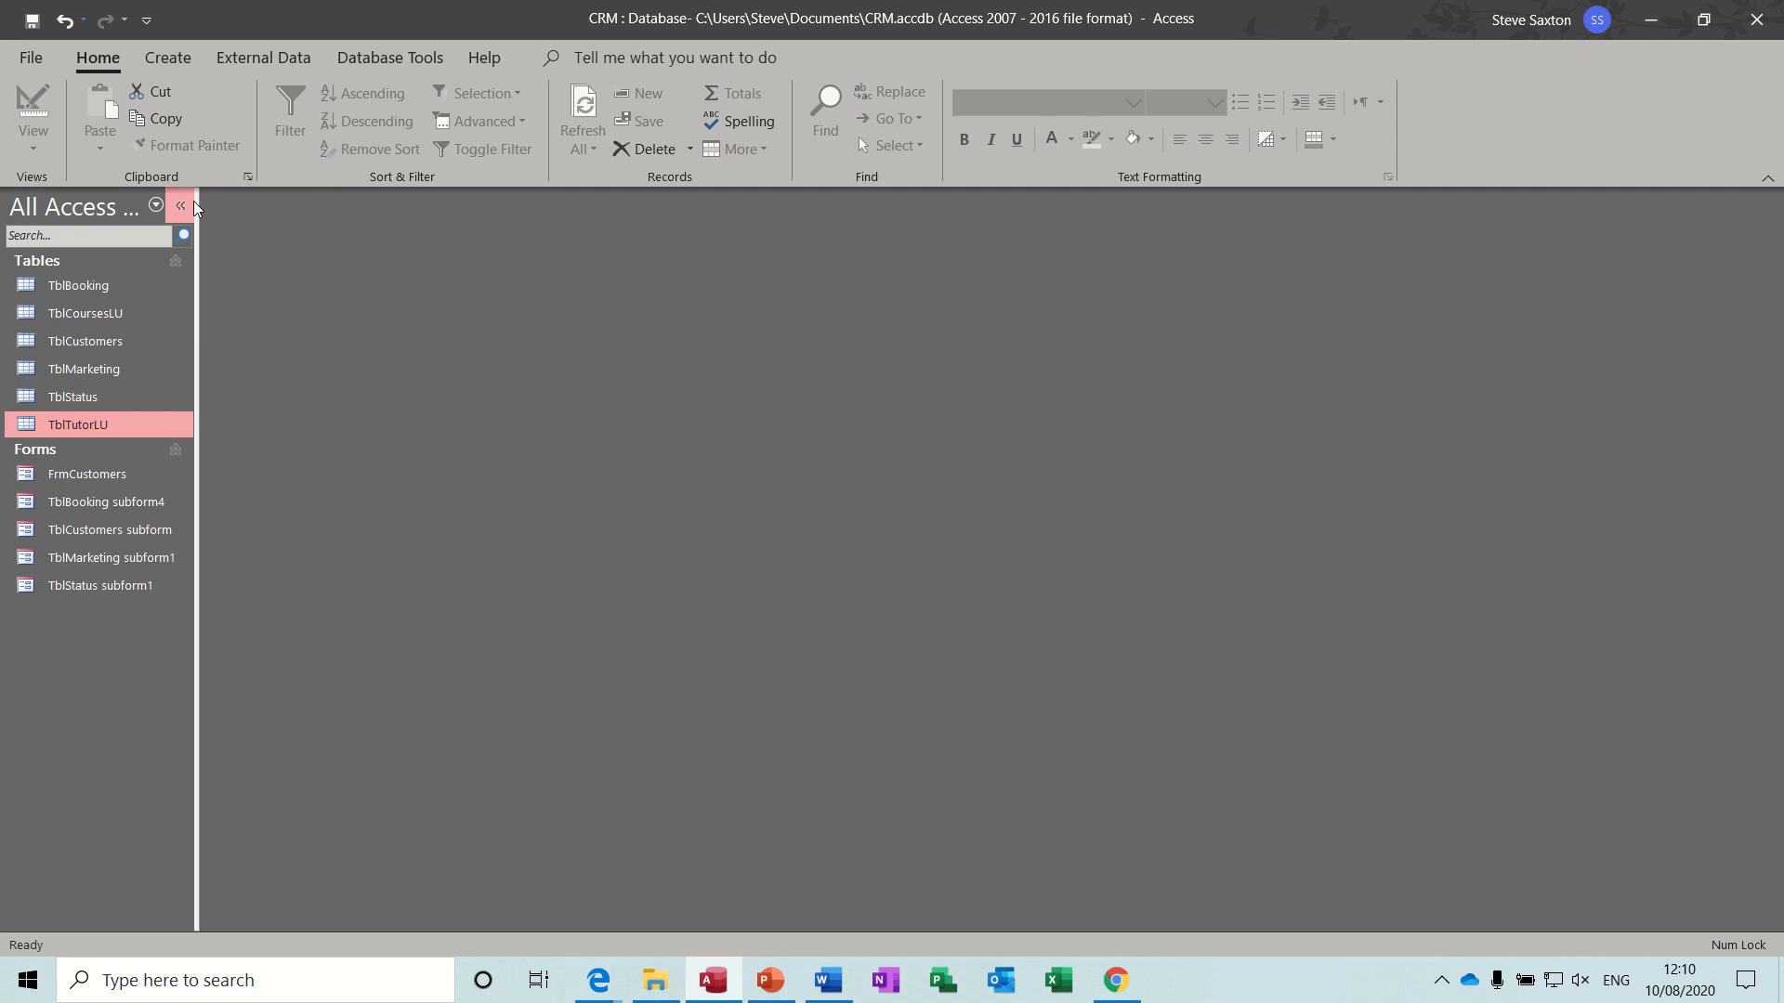
- Open the database relationships, move the TblCustomers box slightly upward, and close the diagram saving its layout
left_click(365, 60)
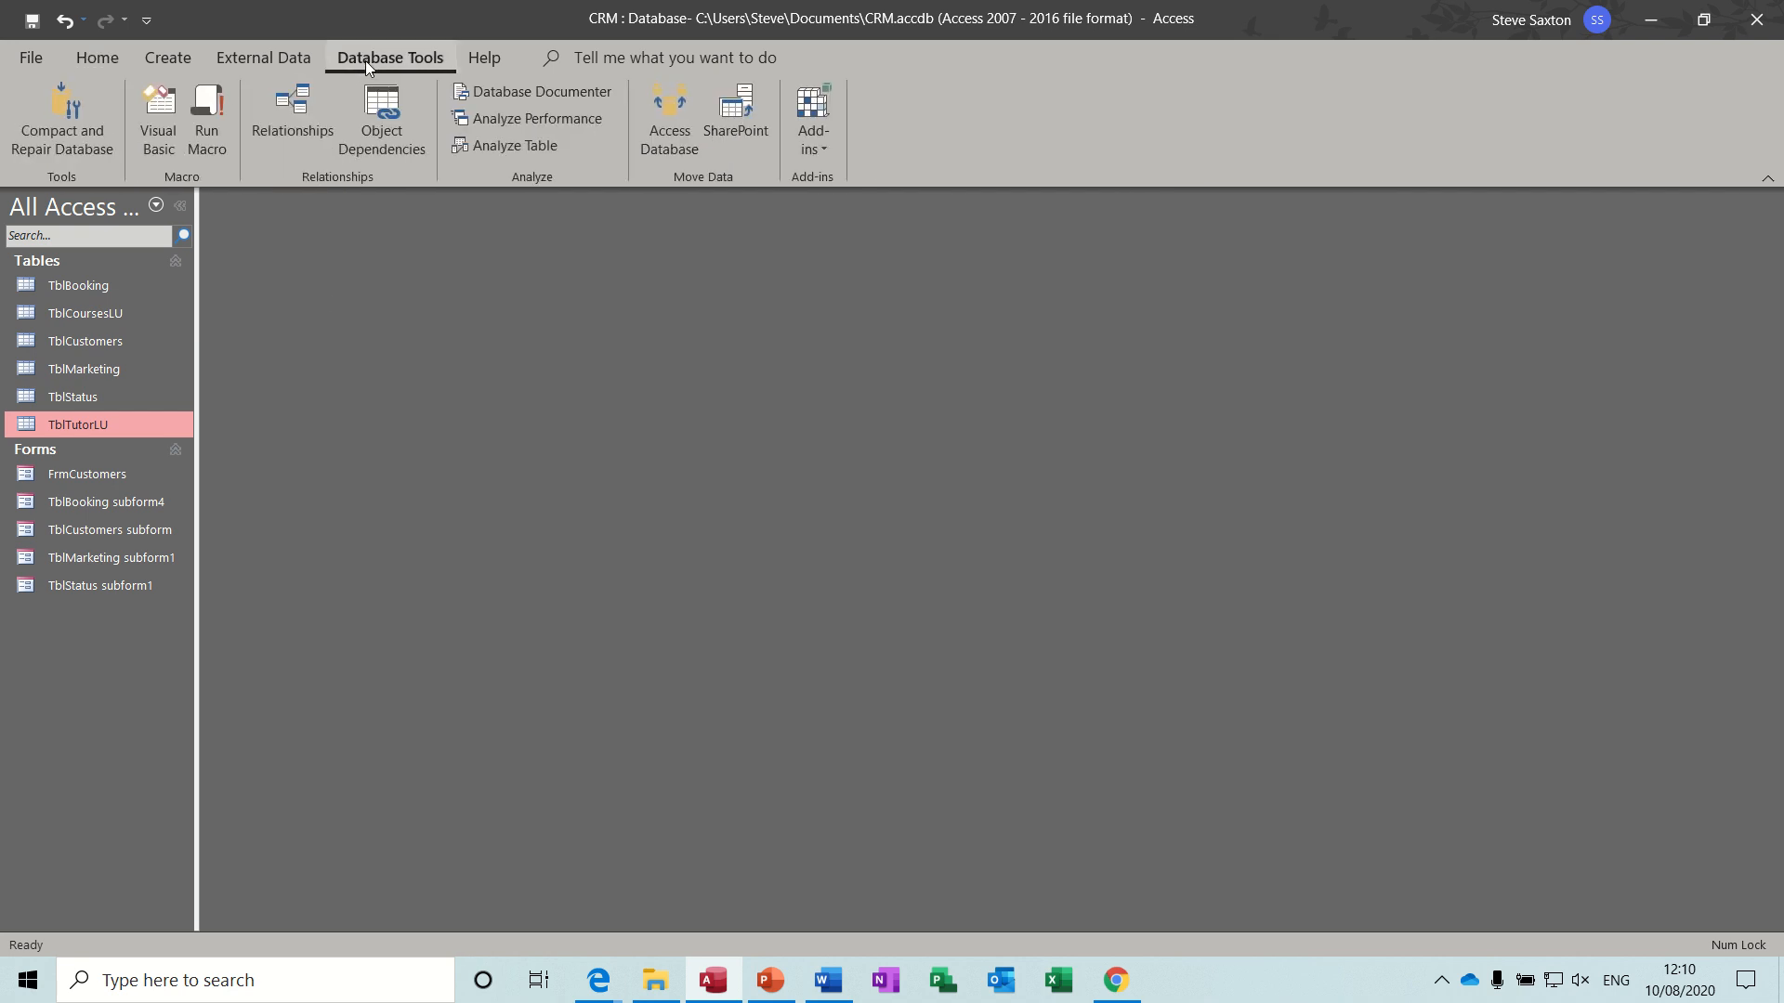
left_click(299, 109)
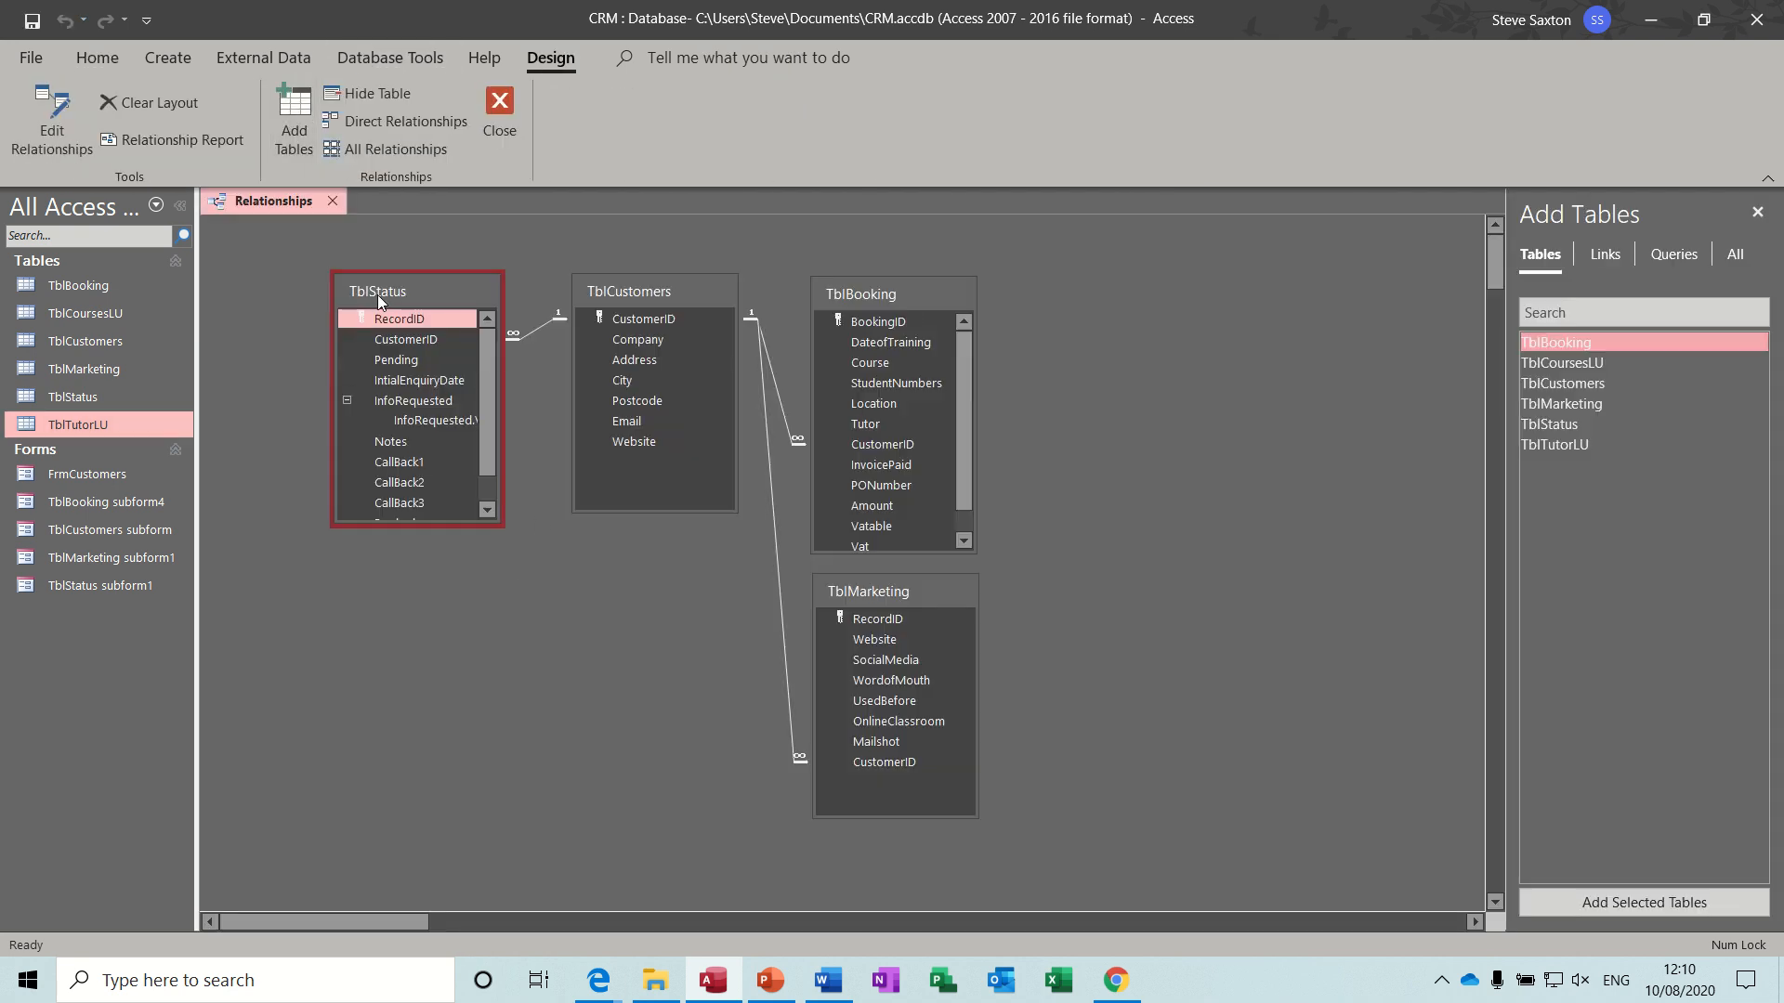
left_click_drag(660, 286, 656, 270)
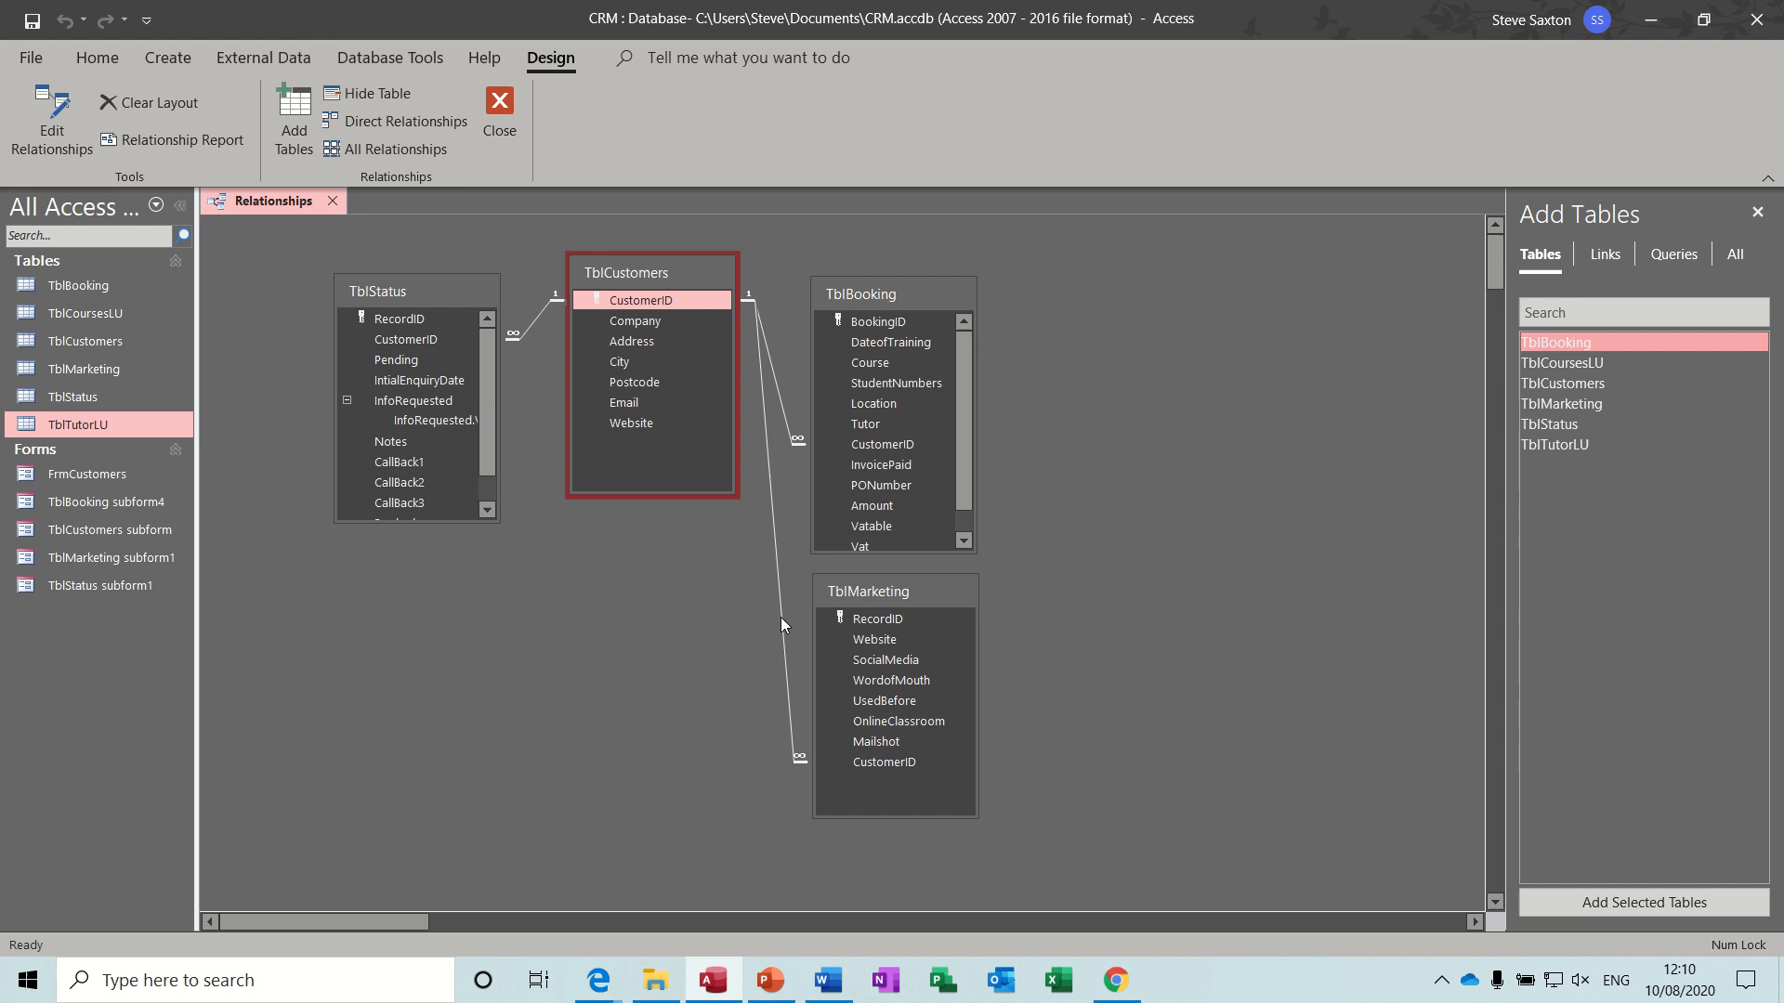
left_click(576, 514)
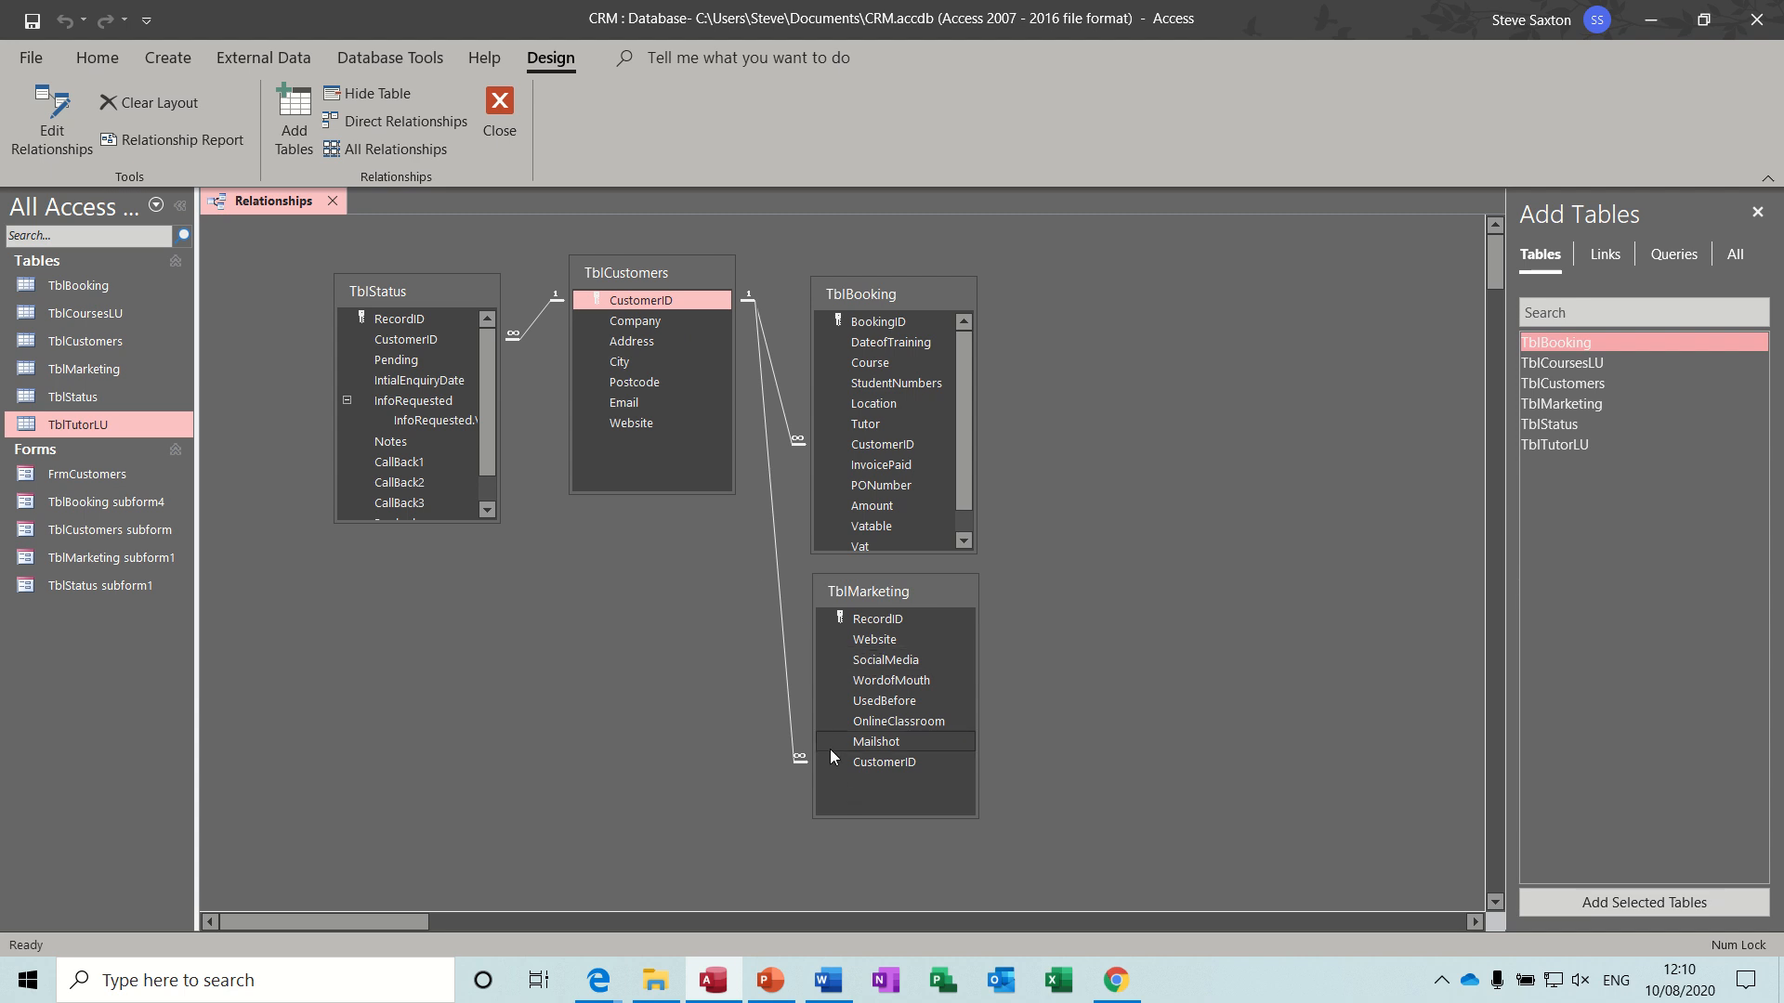
left_click(501, 107)
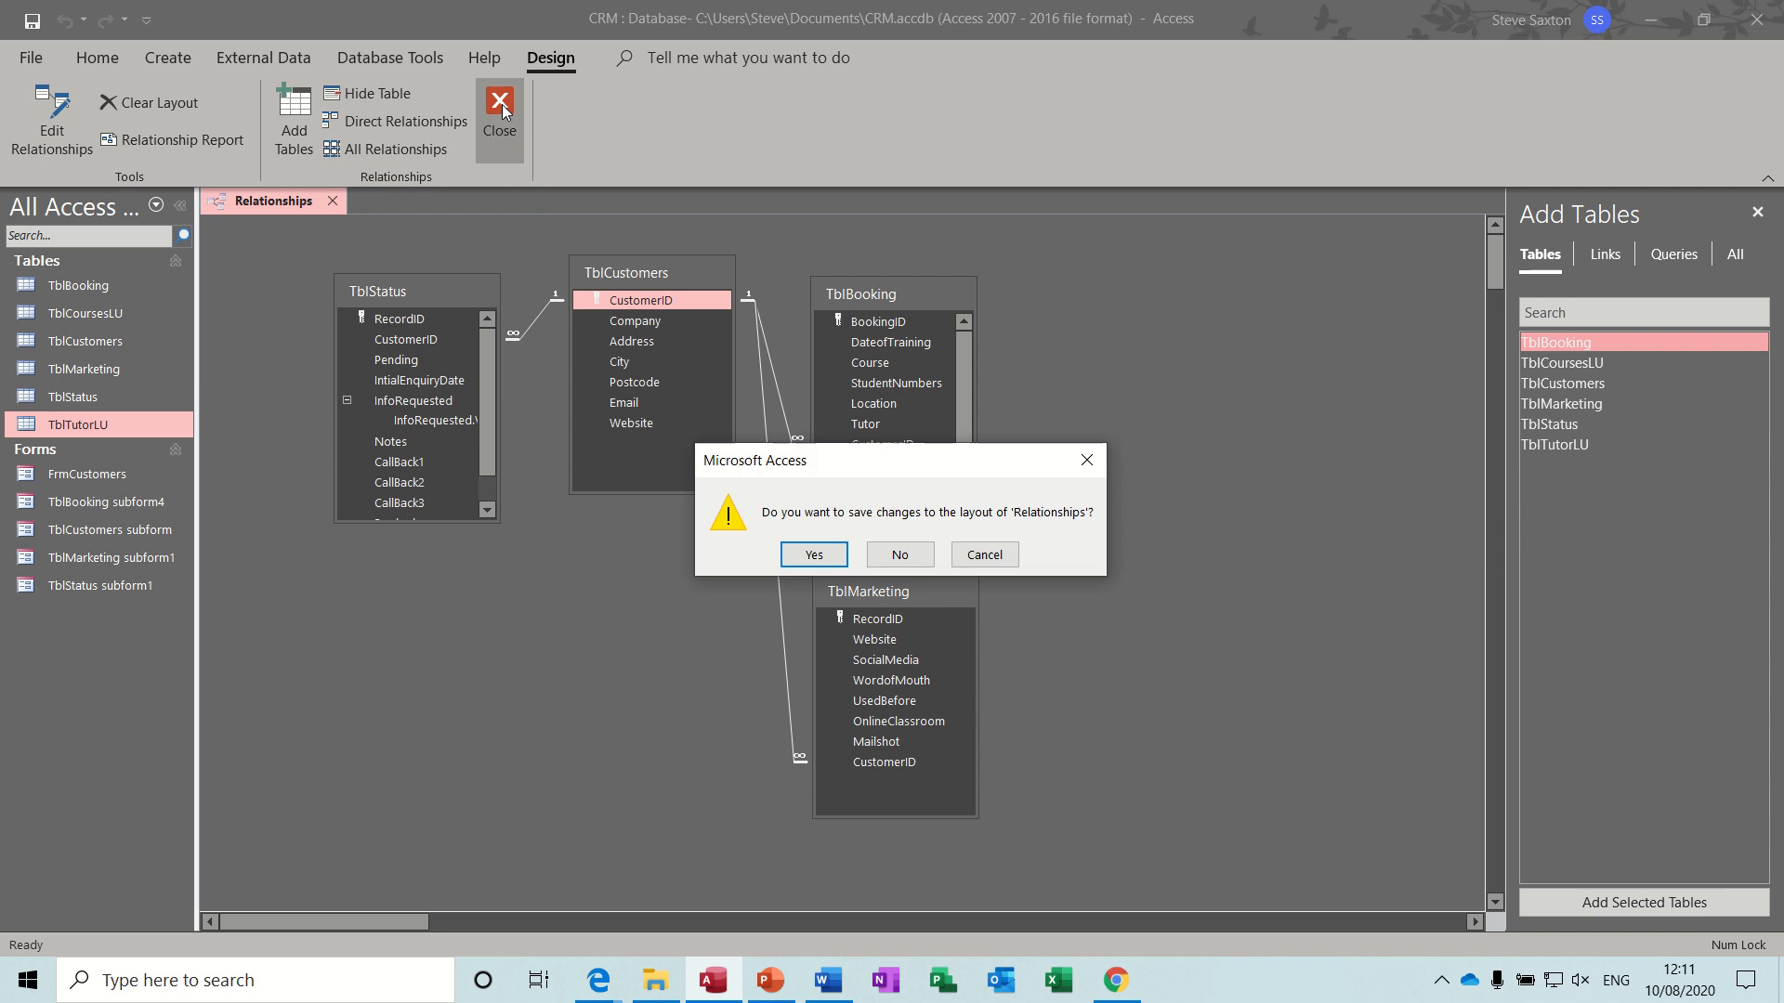
left_click(815, 554)
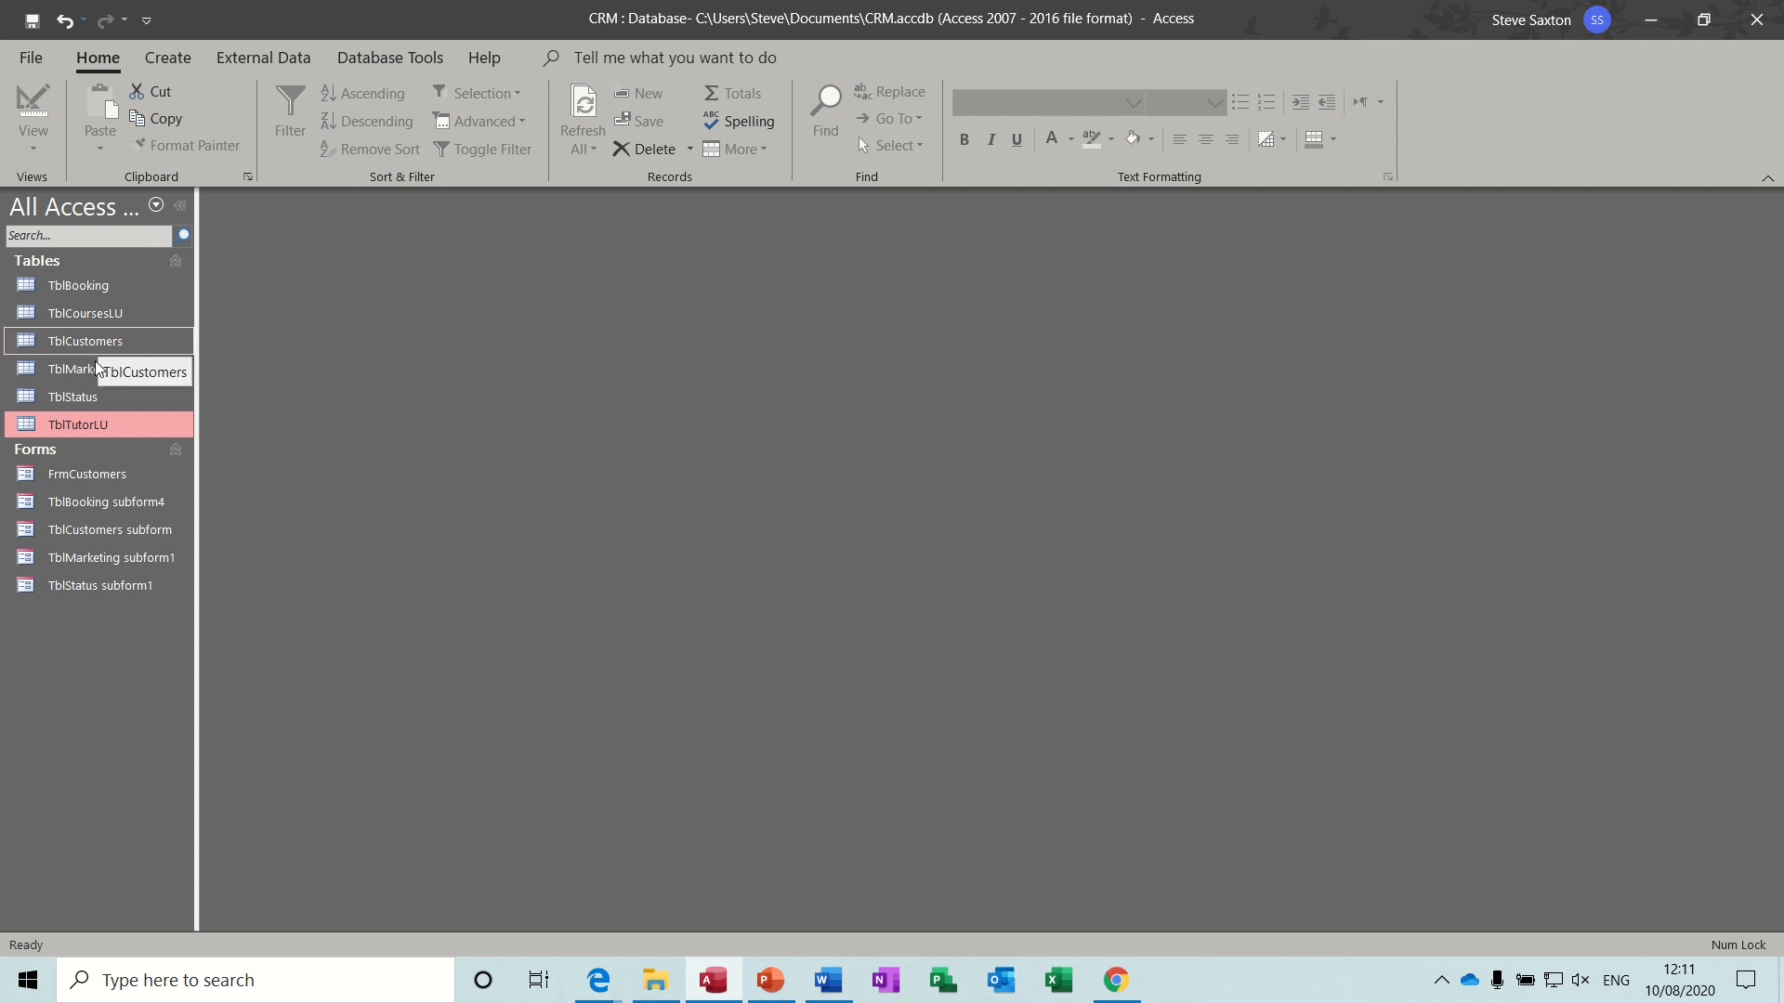
- View the finished FrmCustomers form with its subforms and close it
double_click(80, 474)
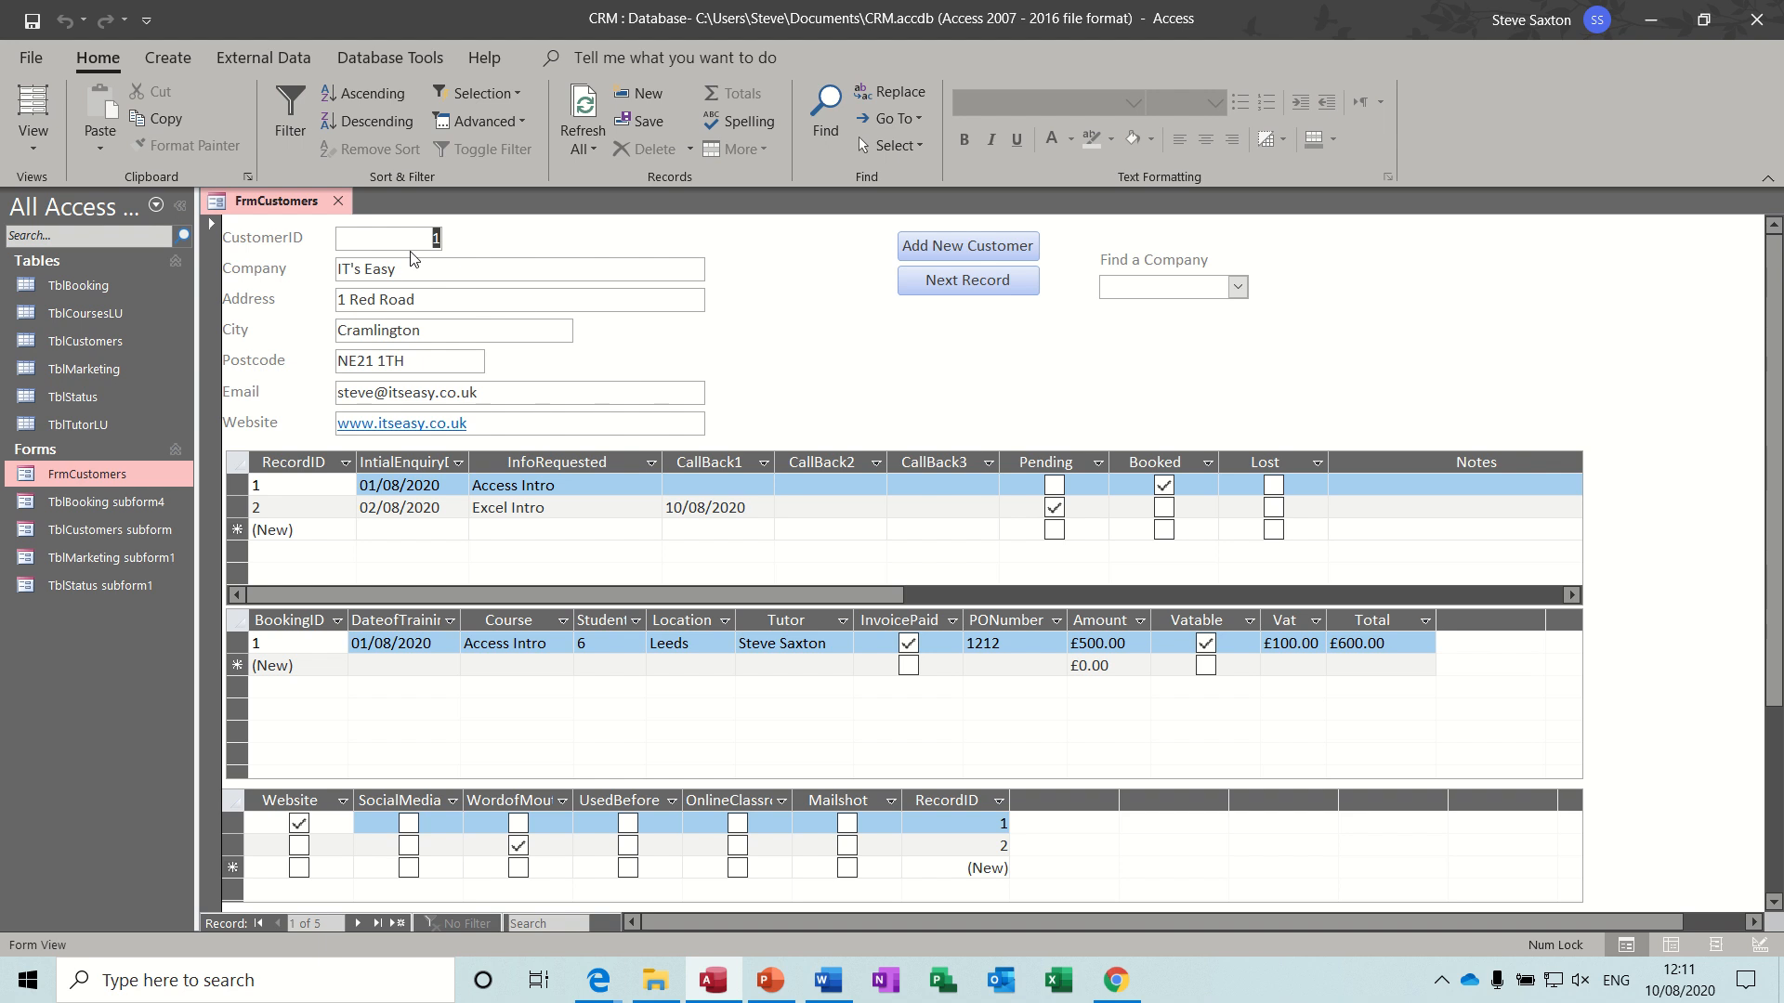
left_click(337, 201)
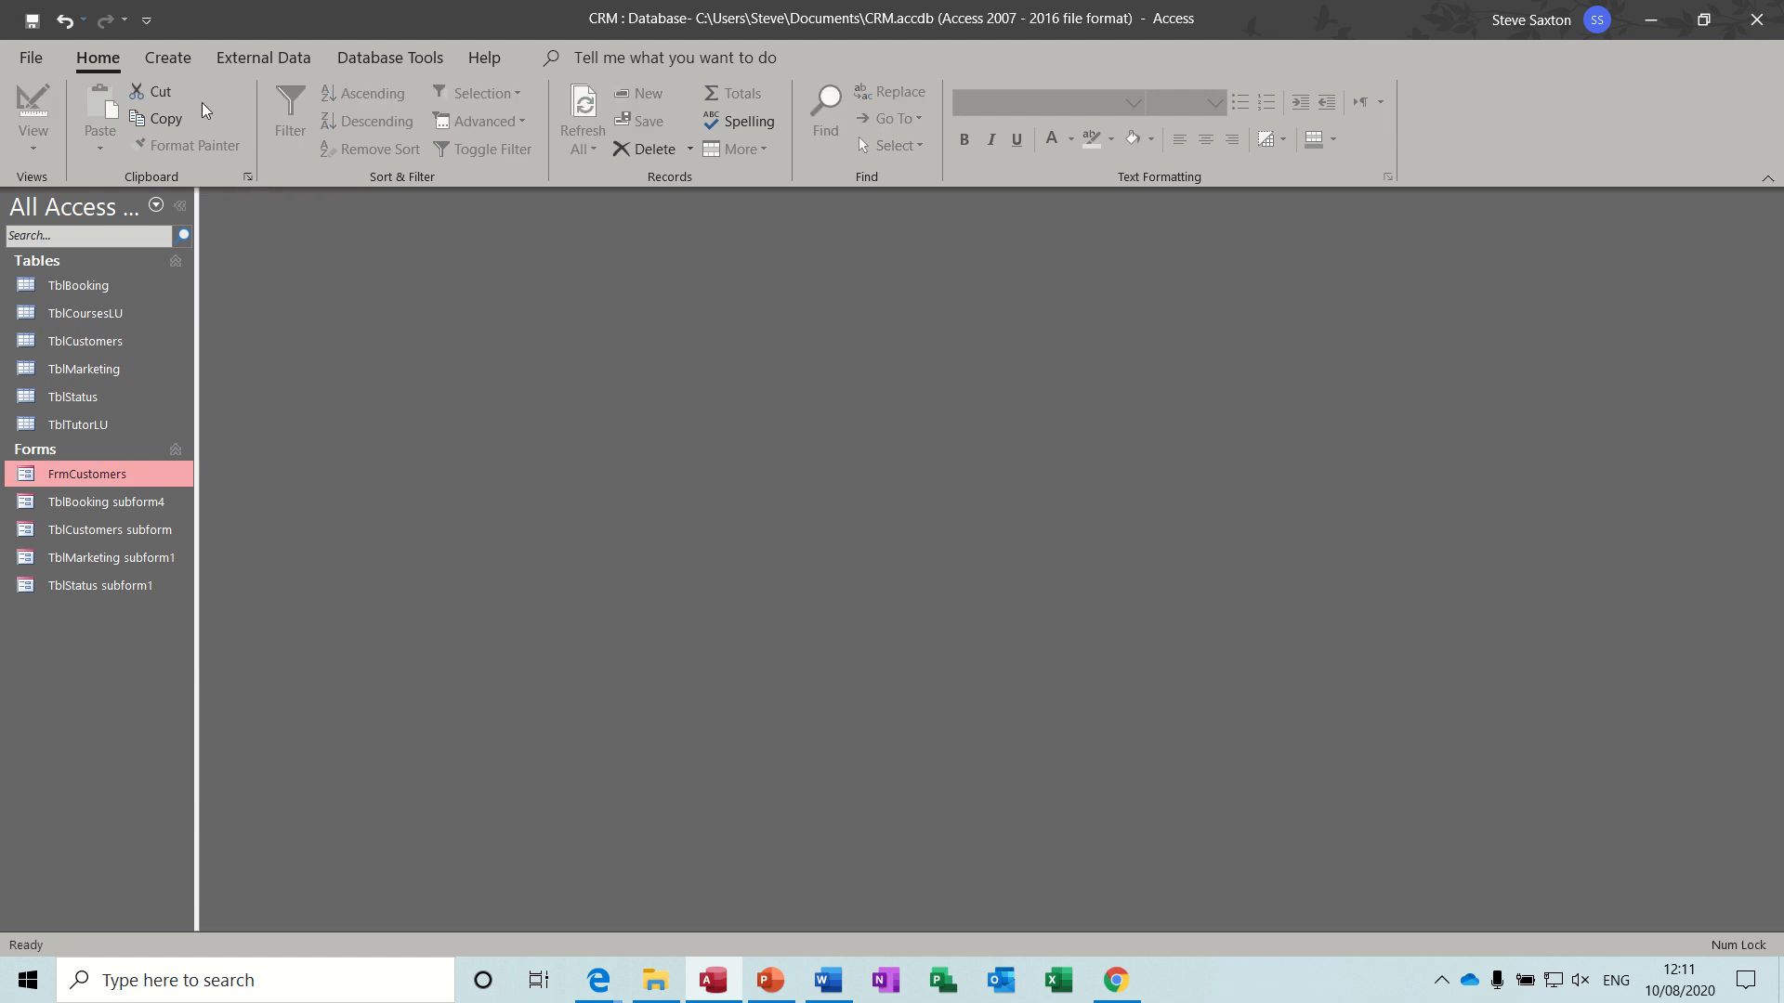
- Create a new blank form in Design view and set its record source to TblCustomers
left_click(167, 57)
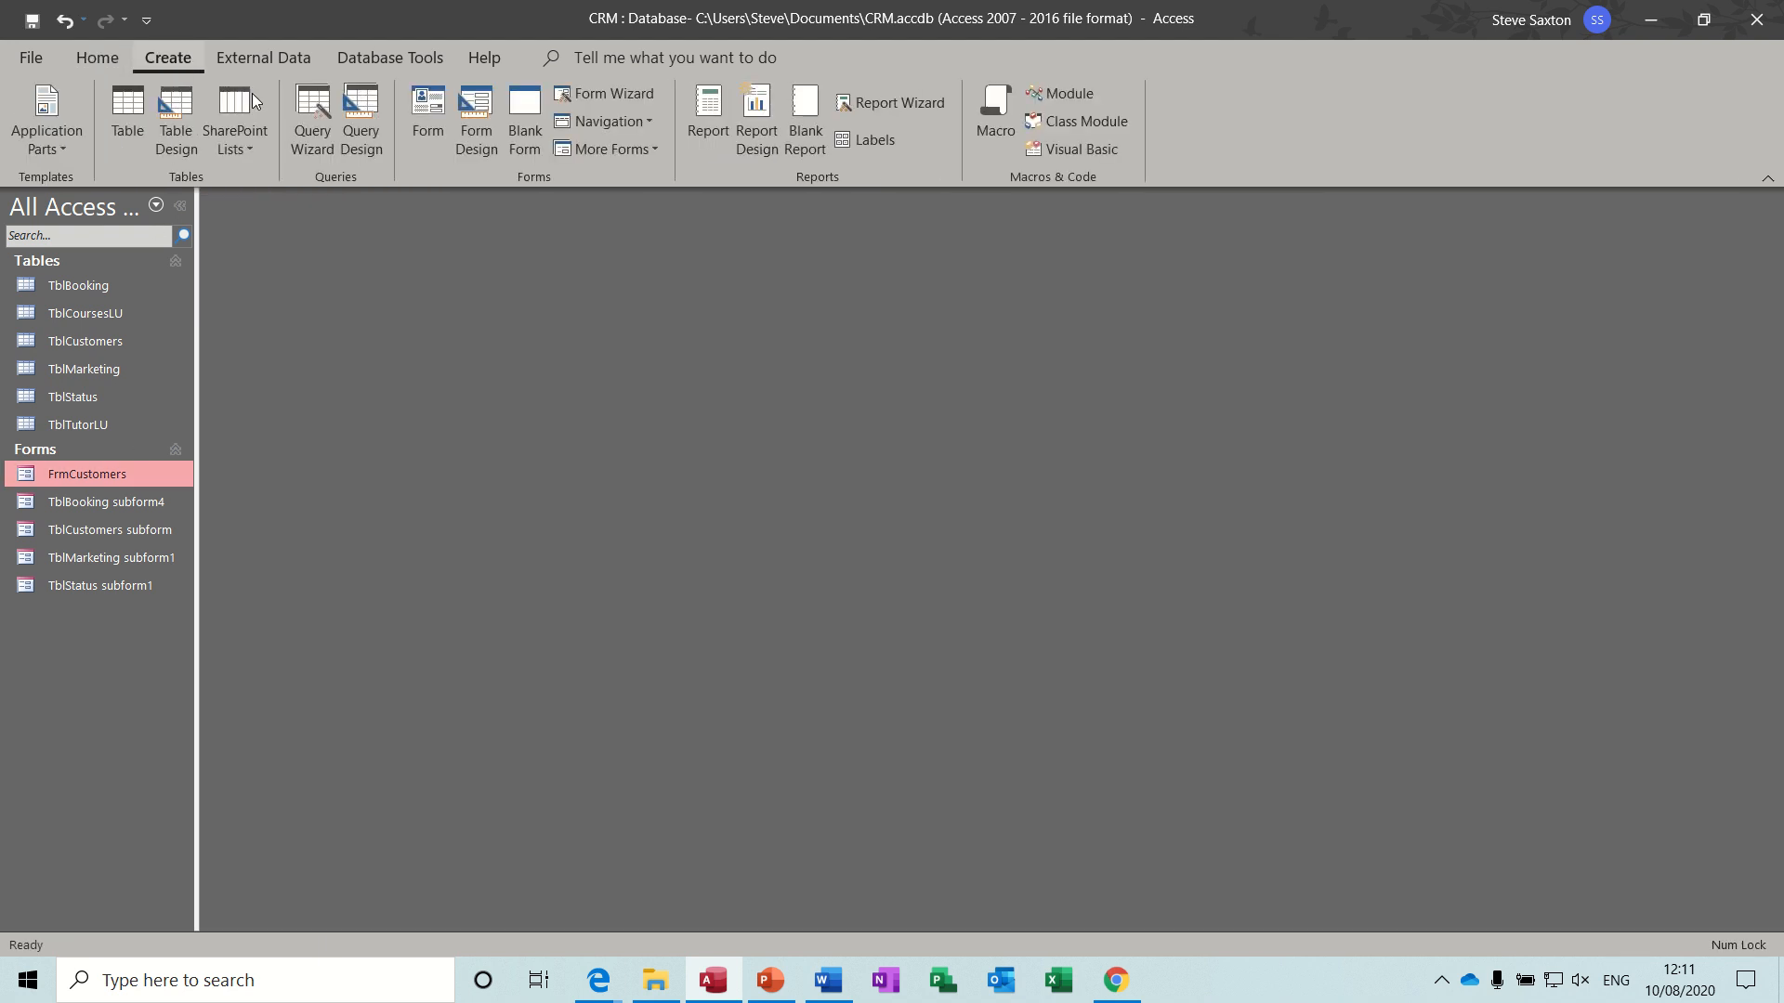
left_click(465, 137)
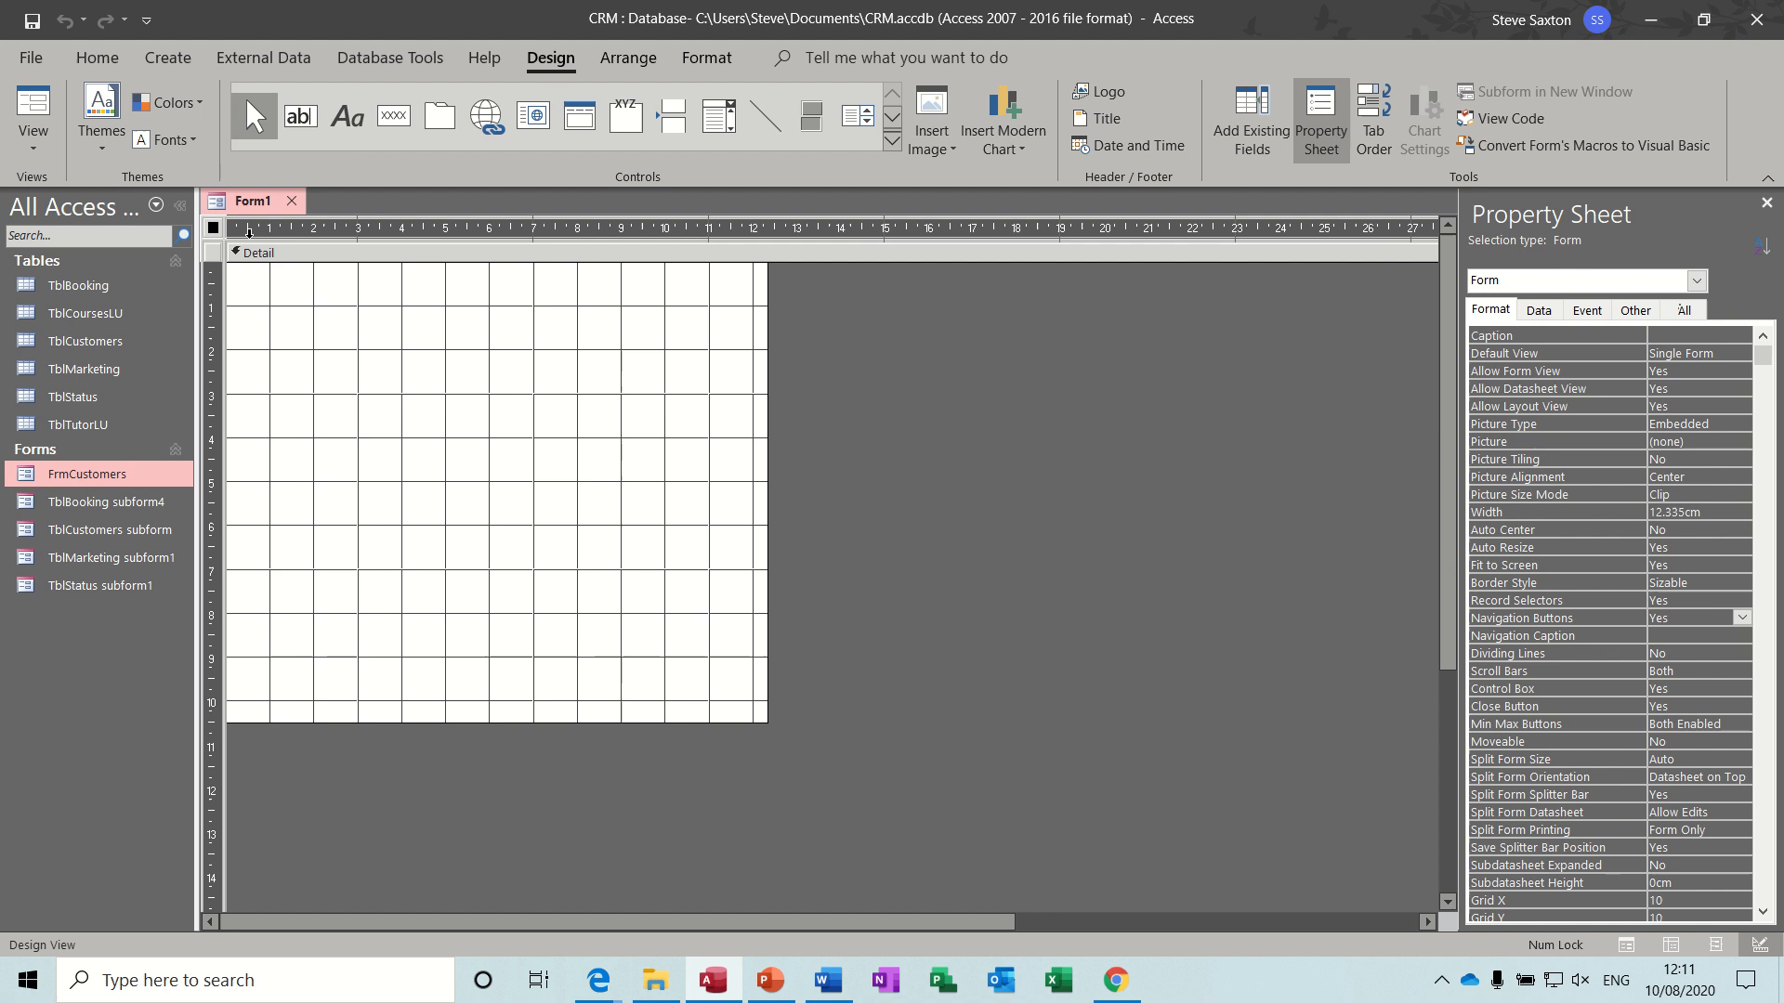
left_click(1320, 135)
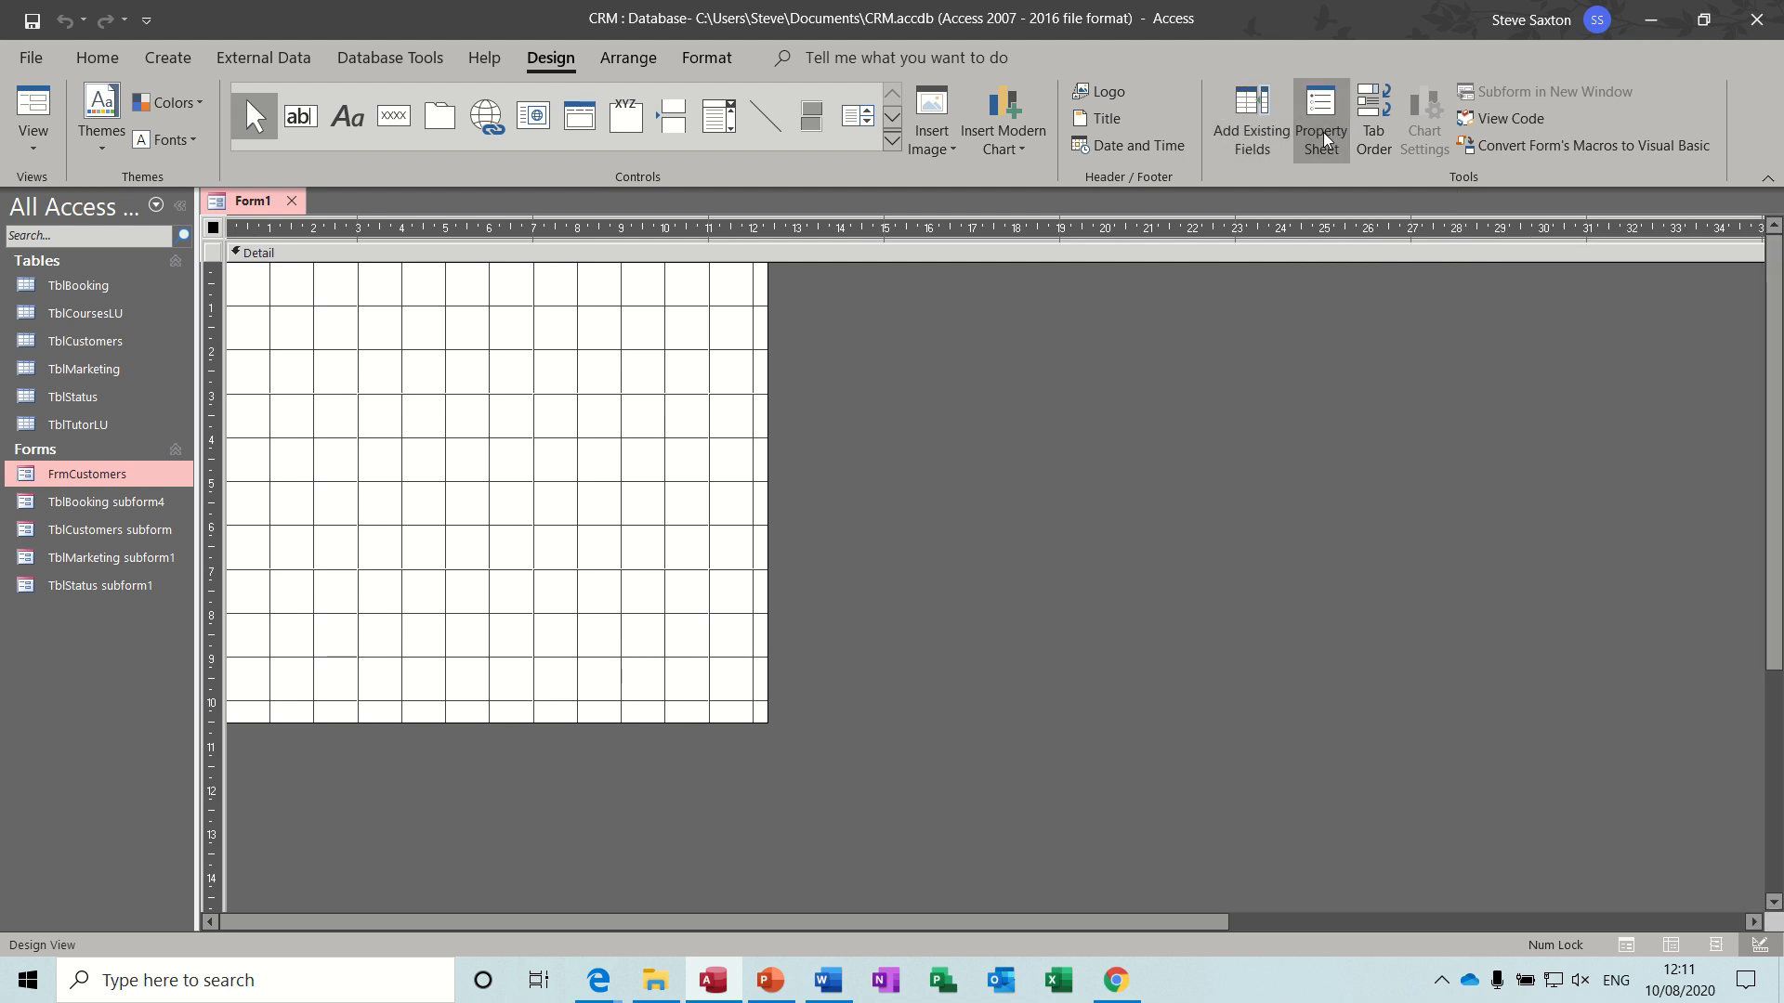
left_click(1321, 136)
left_click(1539, 310)
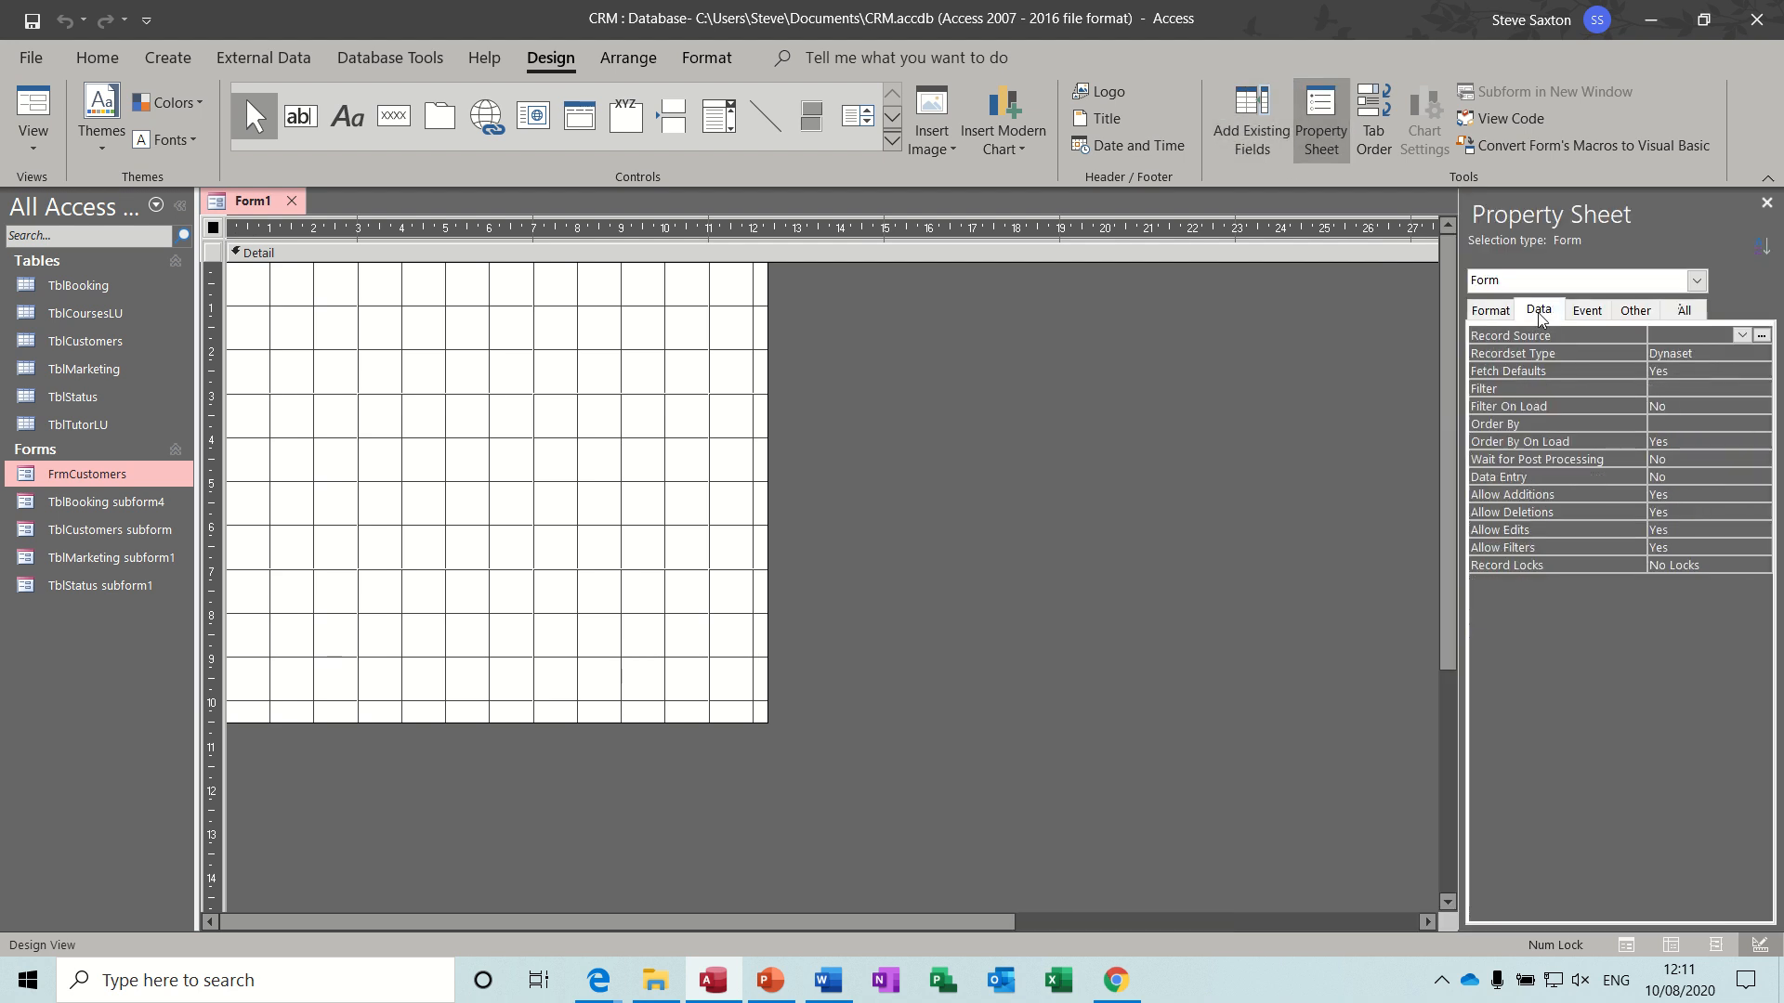
left_click(1741, 335)
left_click(1720, 389)
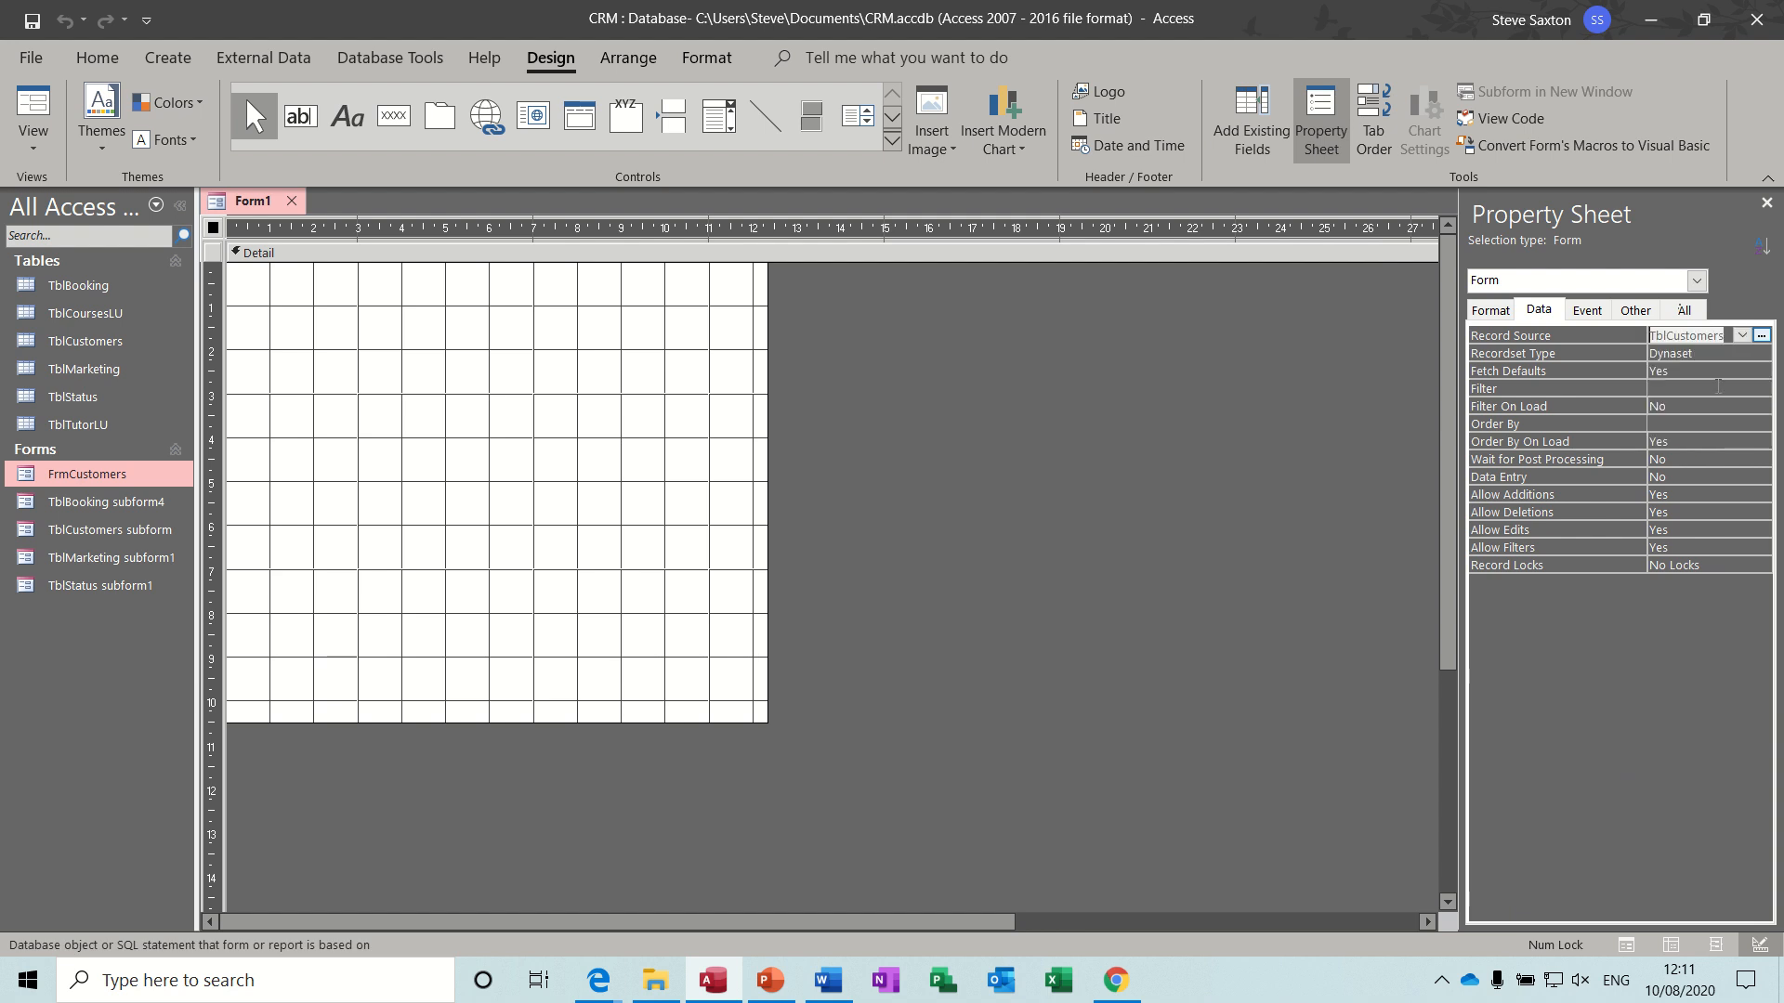
- Add all the TblCustomers fields, CustomerID through Website, at the upper edge of the form's Detail section
left_click(1278, 139)
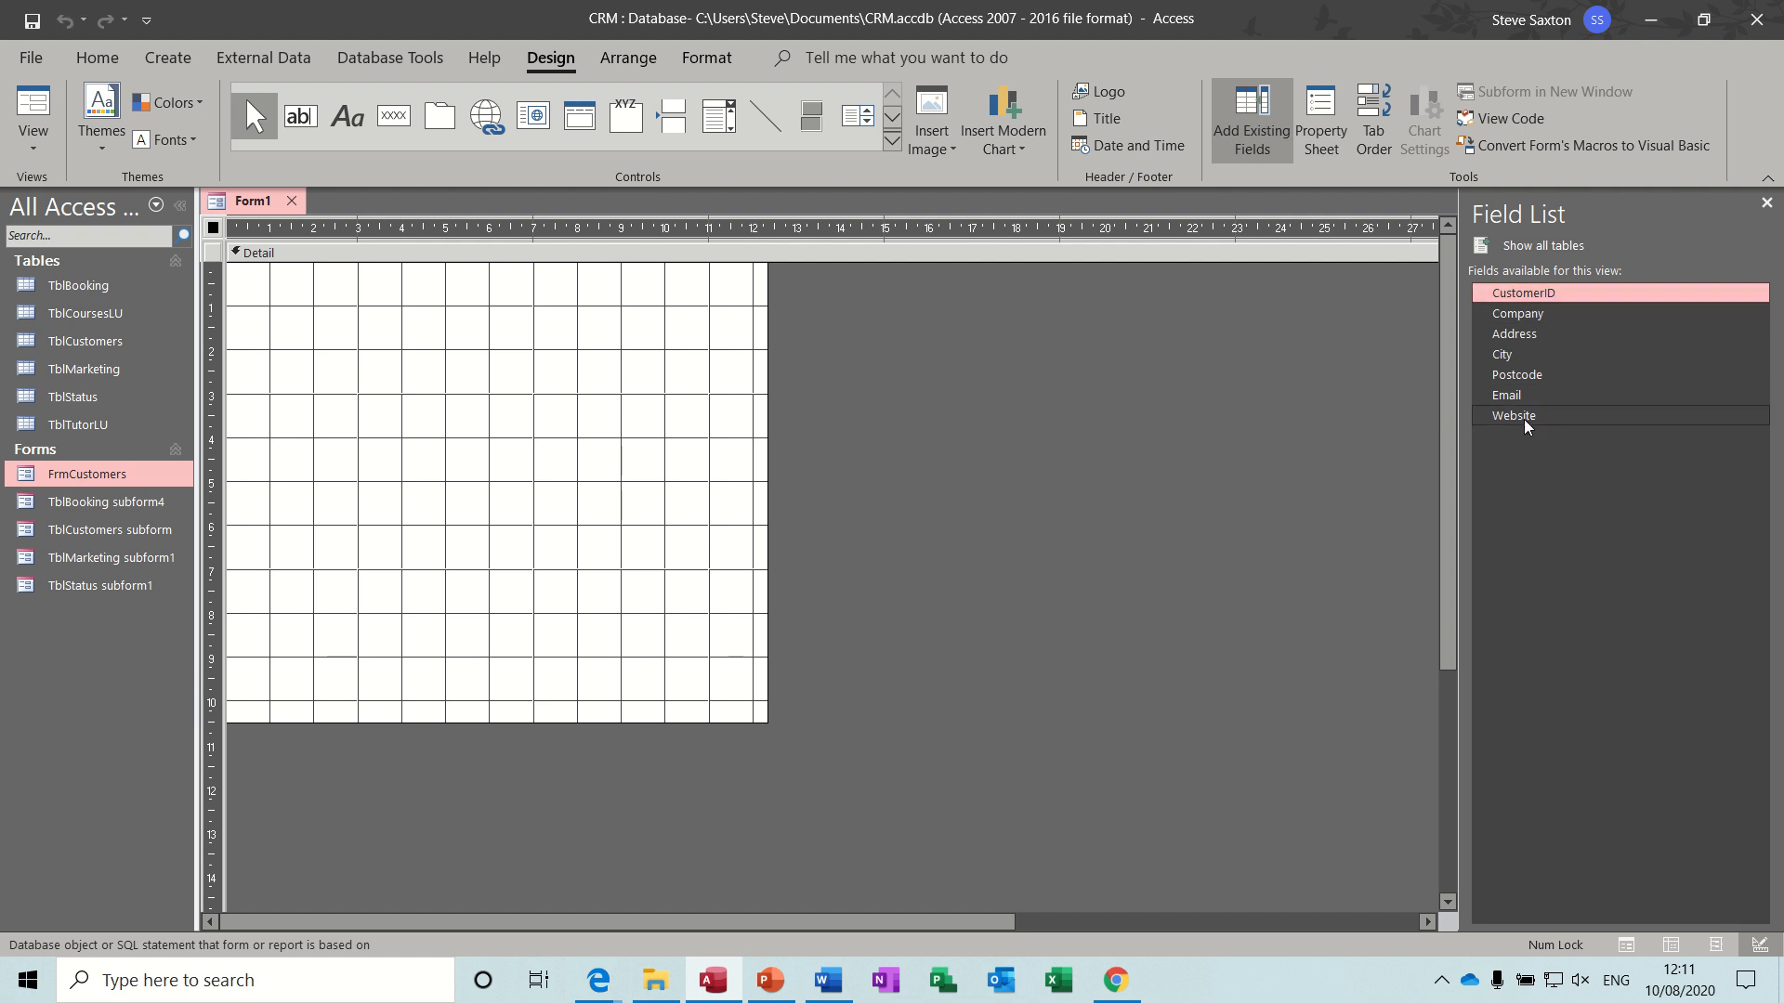
left_click(1526, 420, "shift")
left_click_drag(1527, 420, 320, 267)
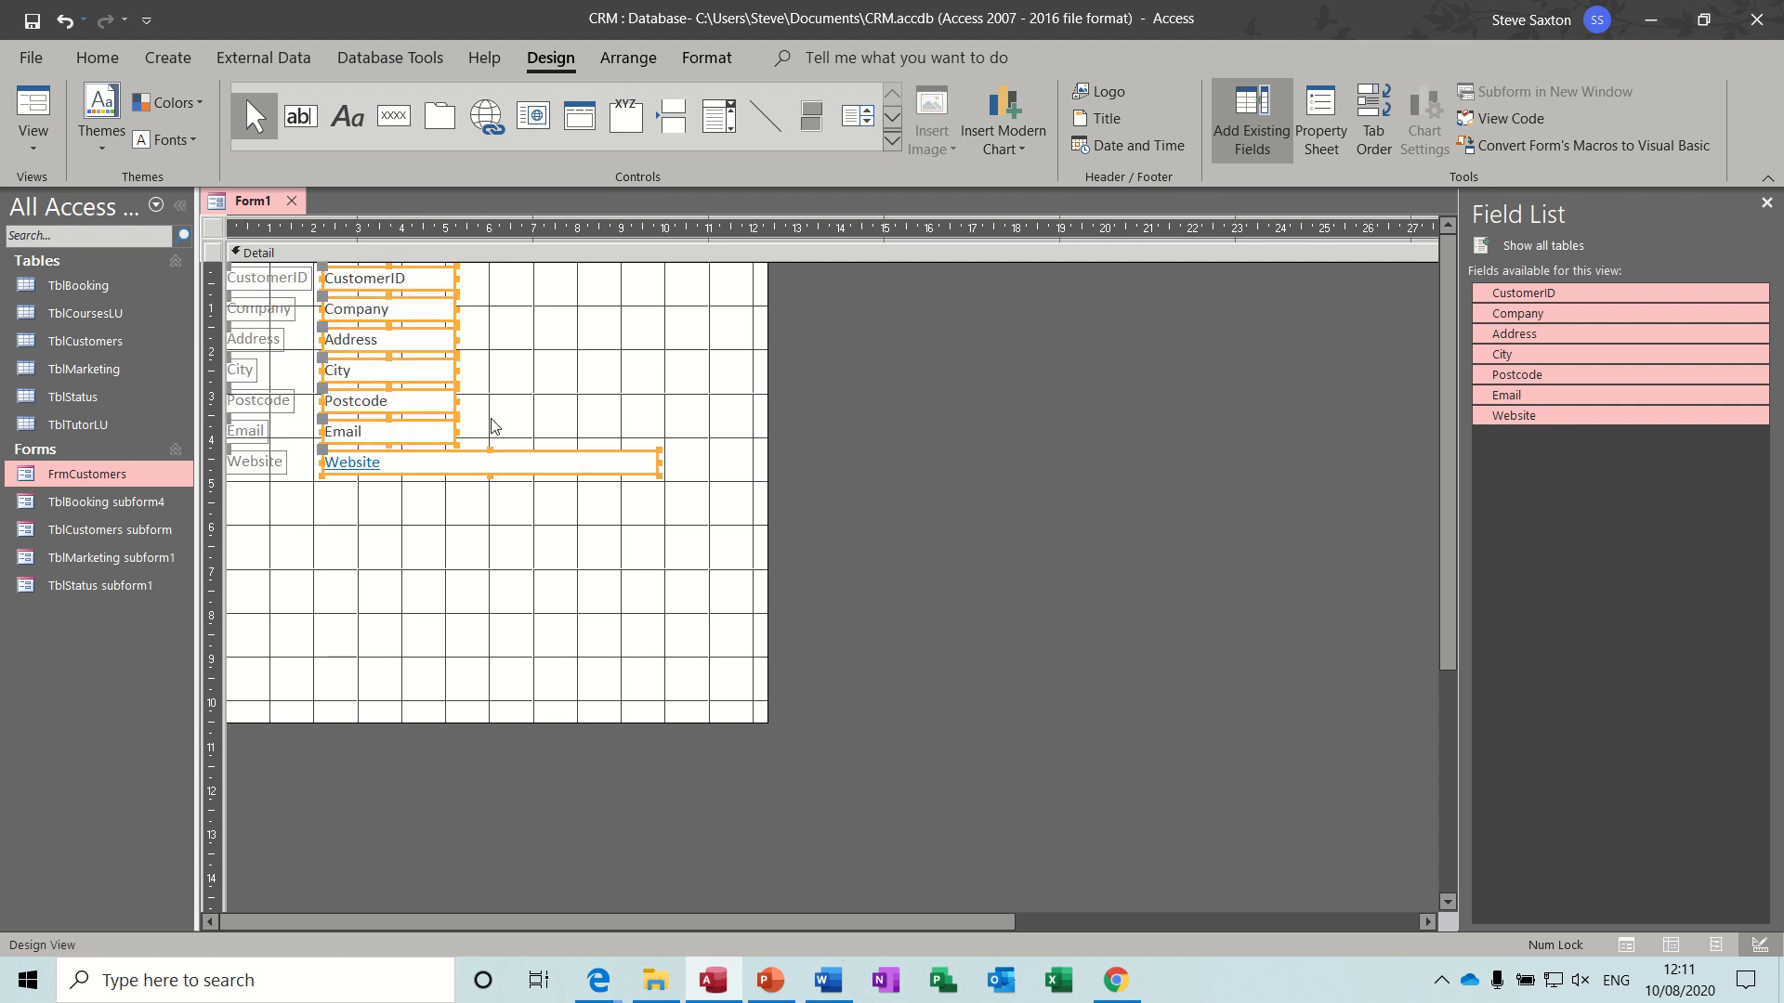
left_click(415, 499)
- Widen the Email, Website and Company text boxes to about the 10 cm mark, and City and Address to about the 9 cm mark
left_click(446, 433)
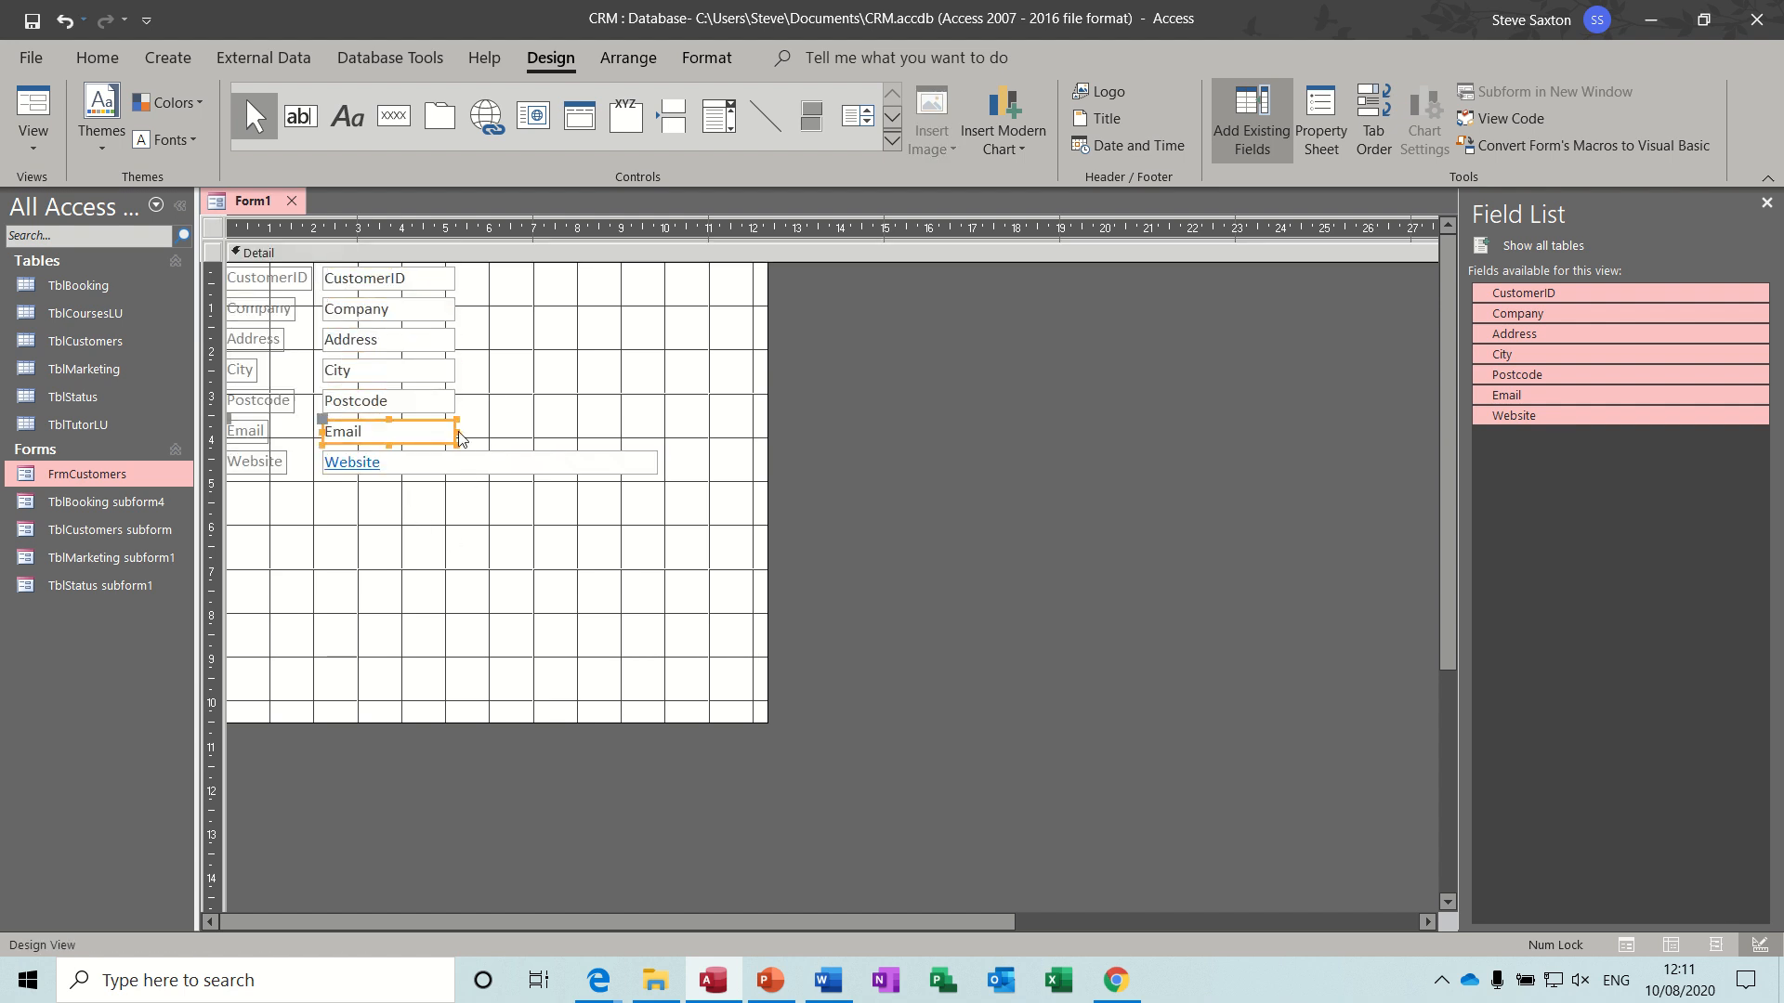
left_click_drag(459, 437, 663, 437)
left_click(652, 467)
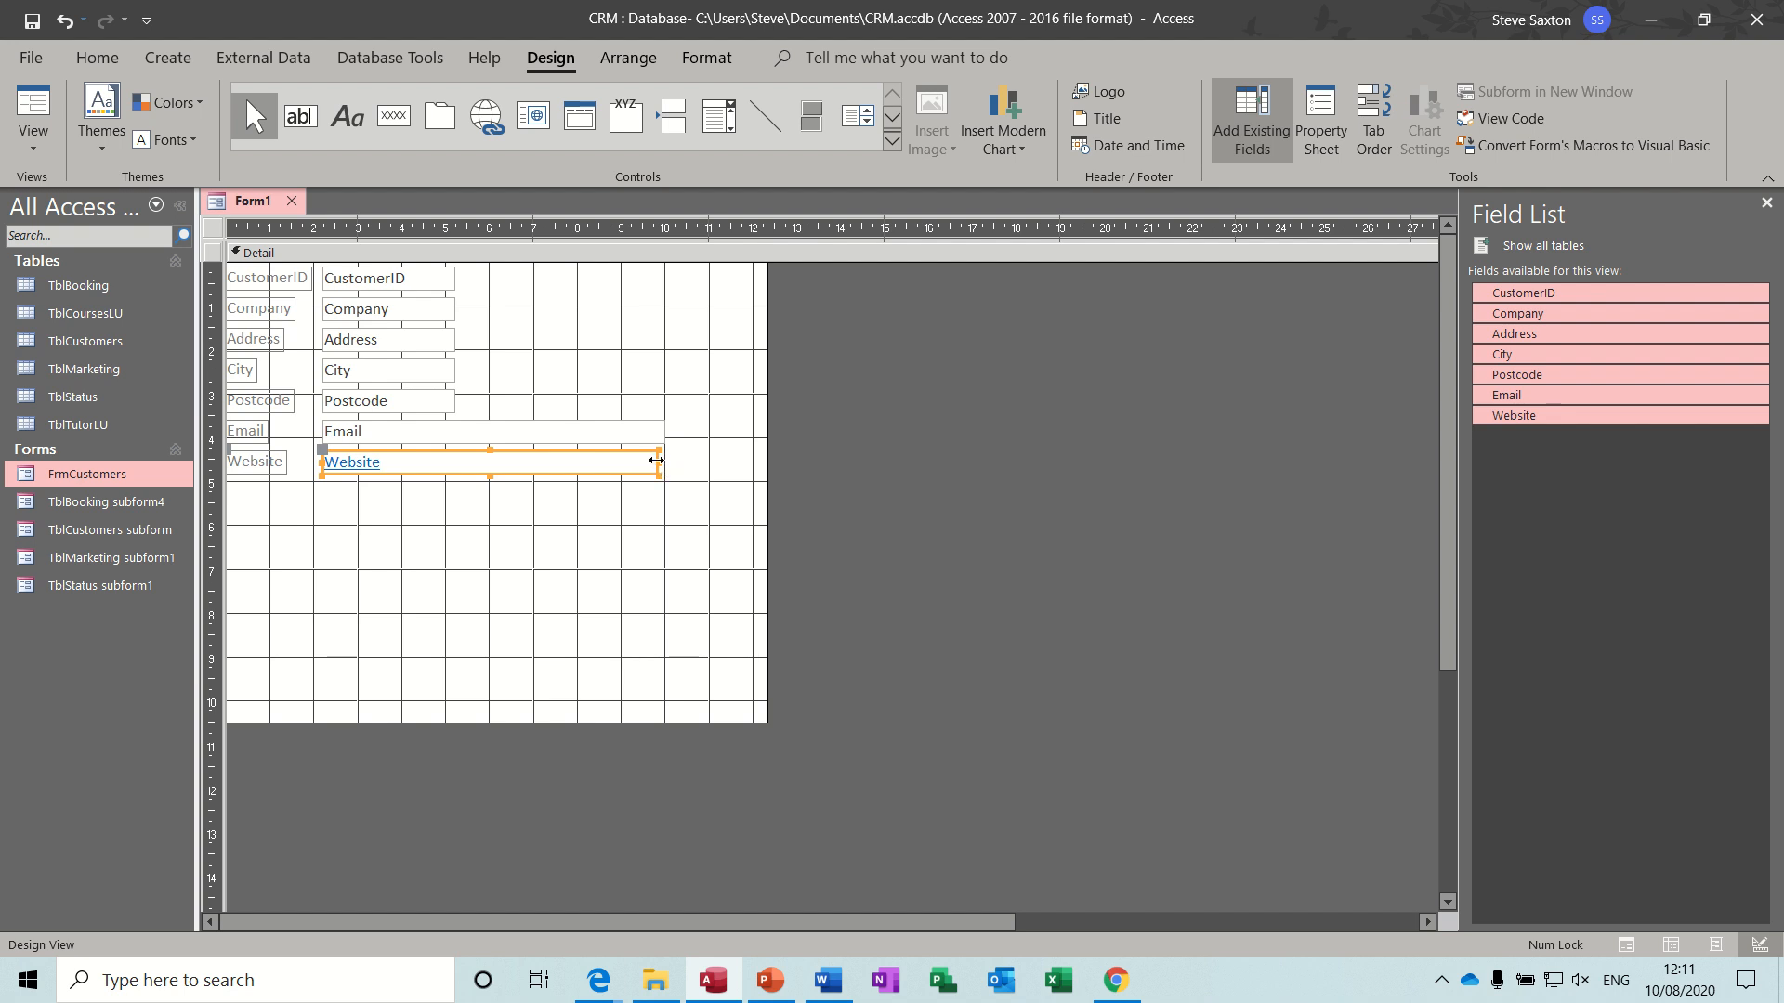
left_click_drag(657, 461, 665, 461)
left_click(445, 369)
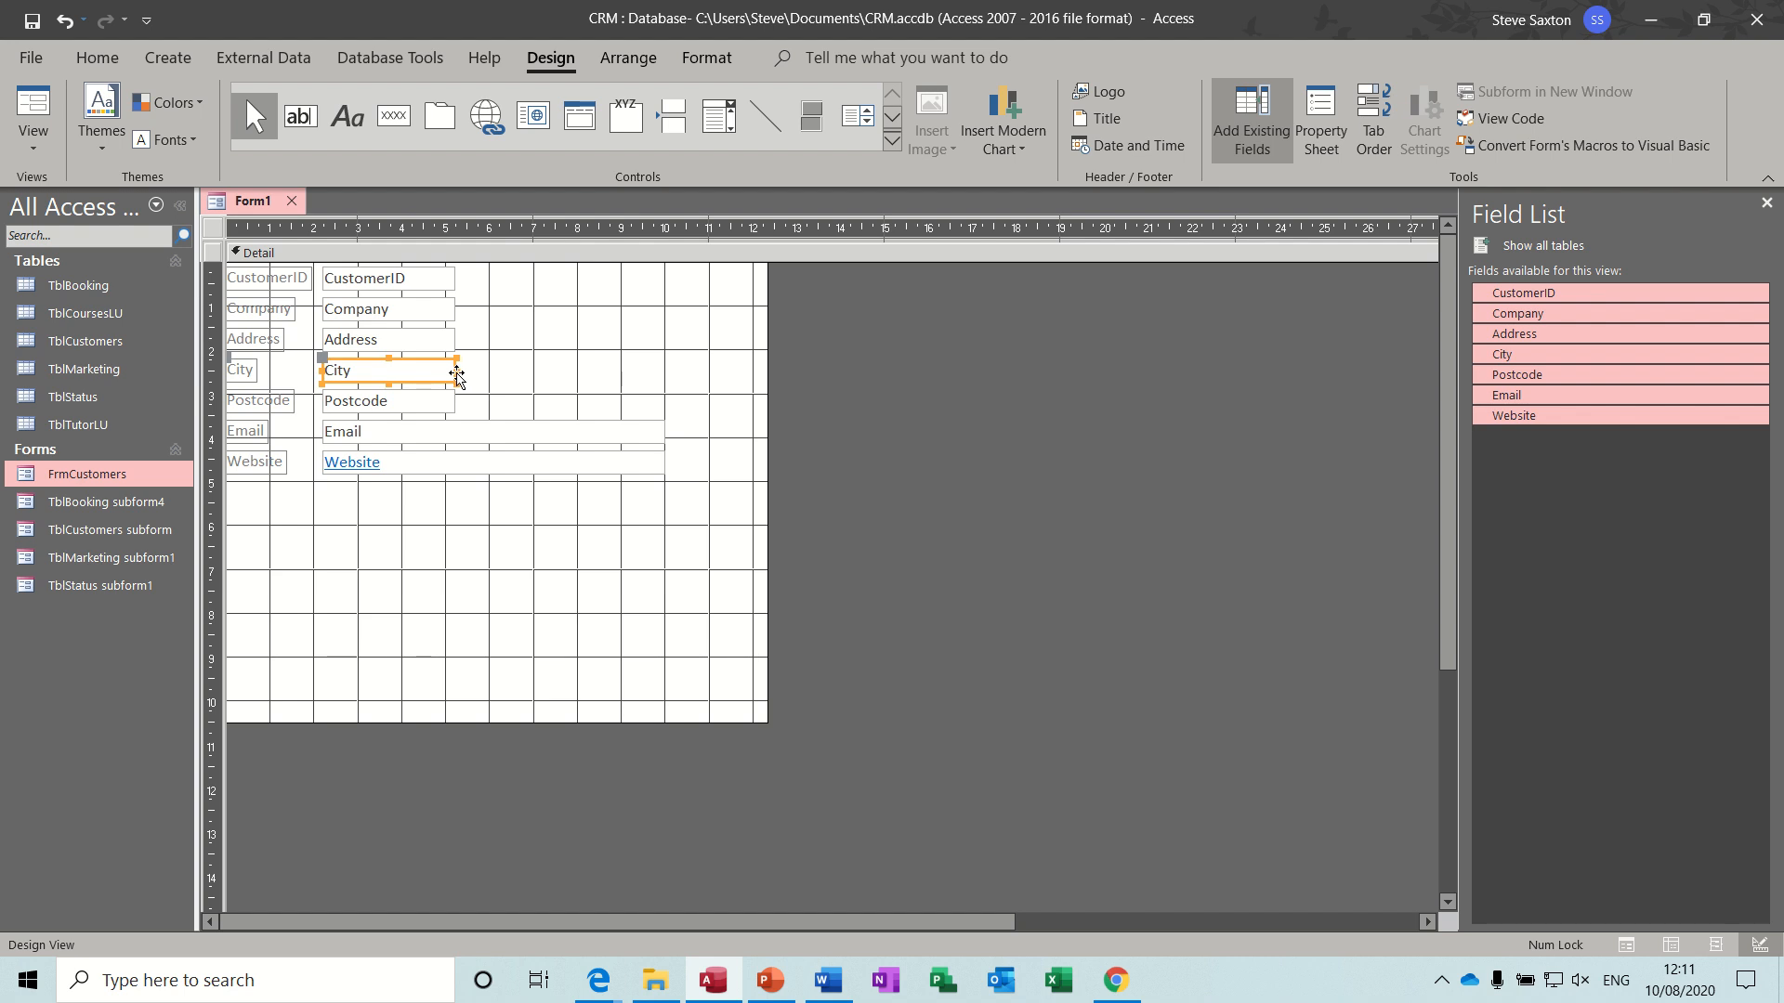
left_click_drag(457, 372, 622, 389)
left_click(451, 337)
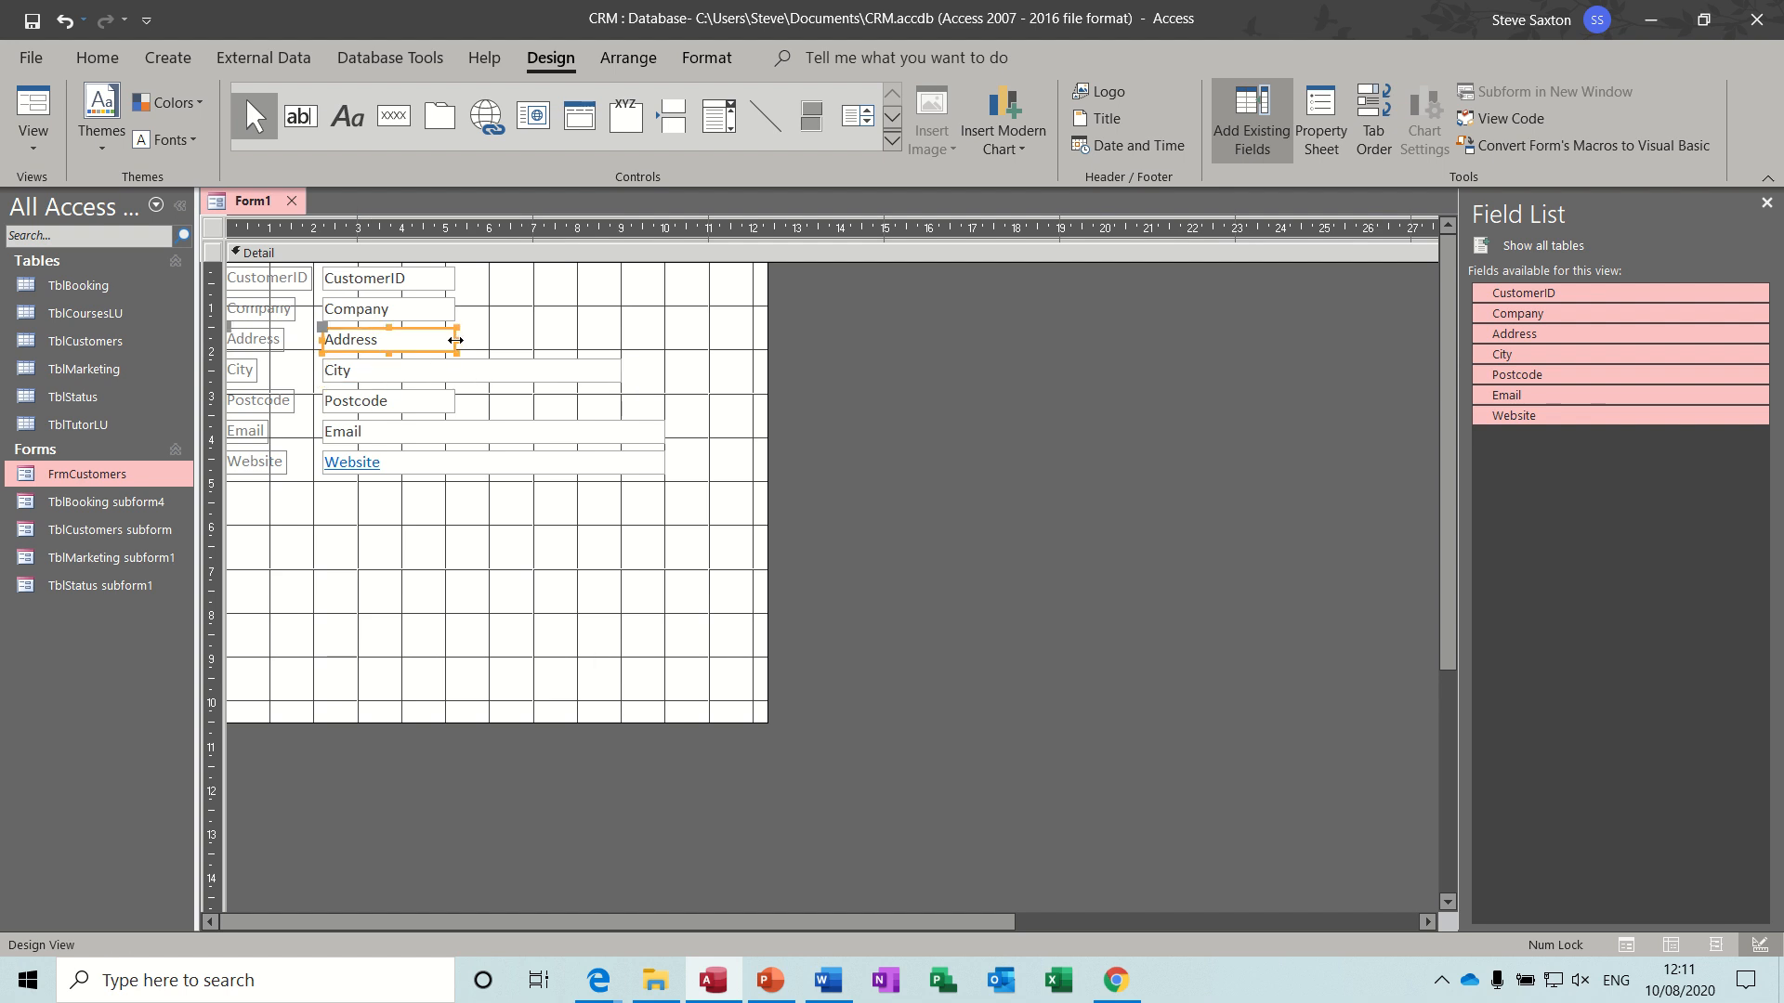
left_click_drag(455, 340, 622, 365)
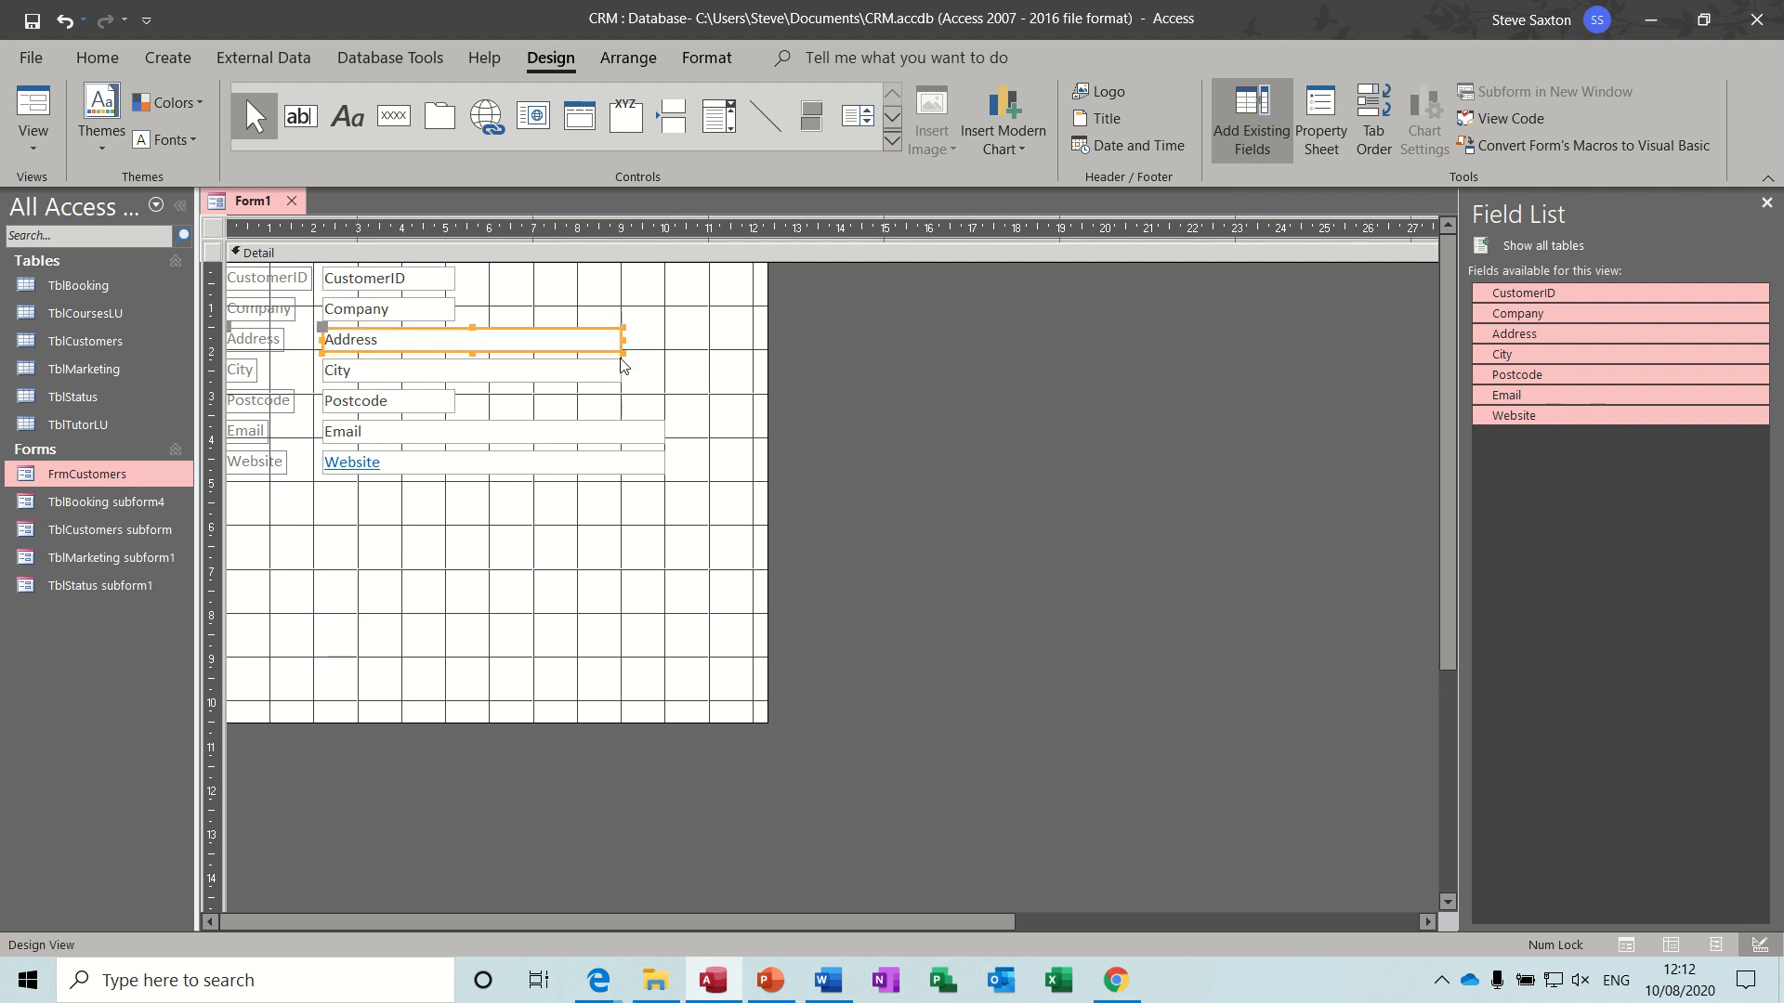
left_click(453, 308)
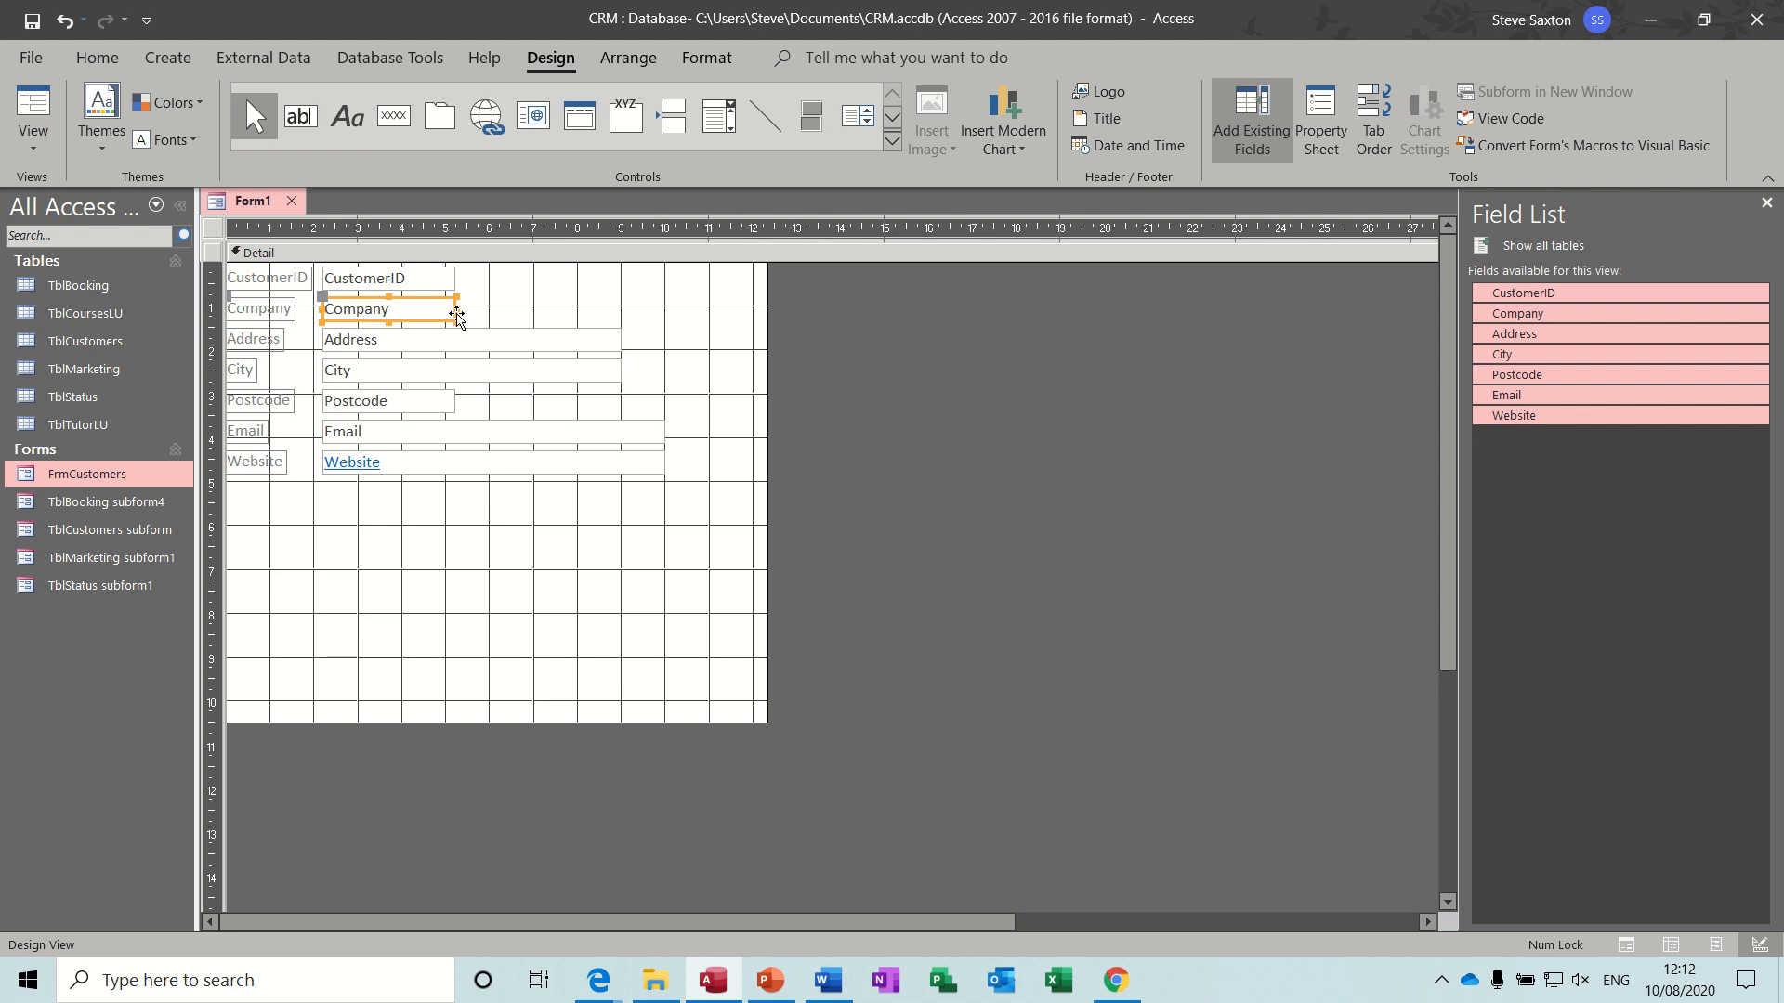
left_click_drag(457, 316, 669, 326)
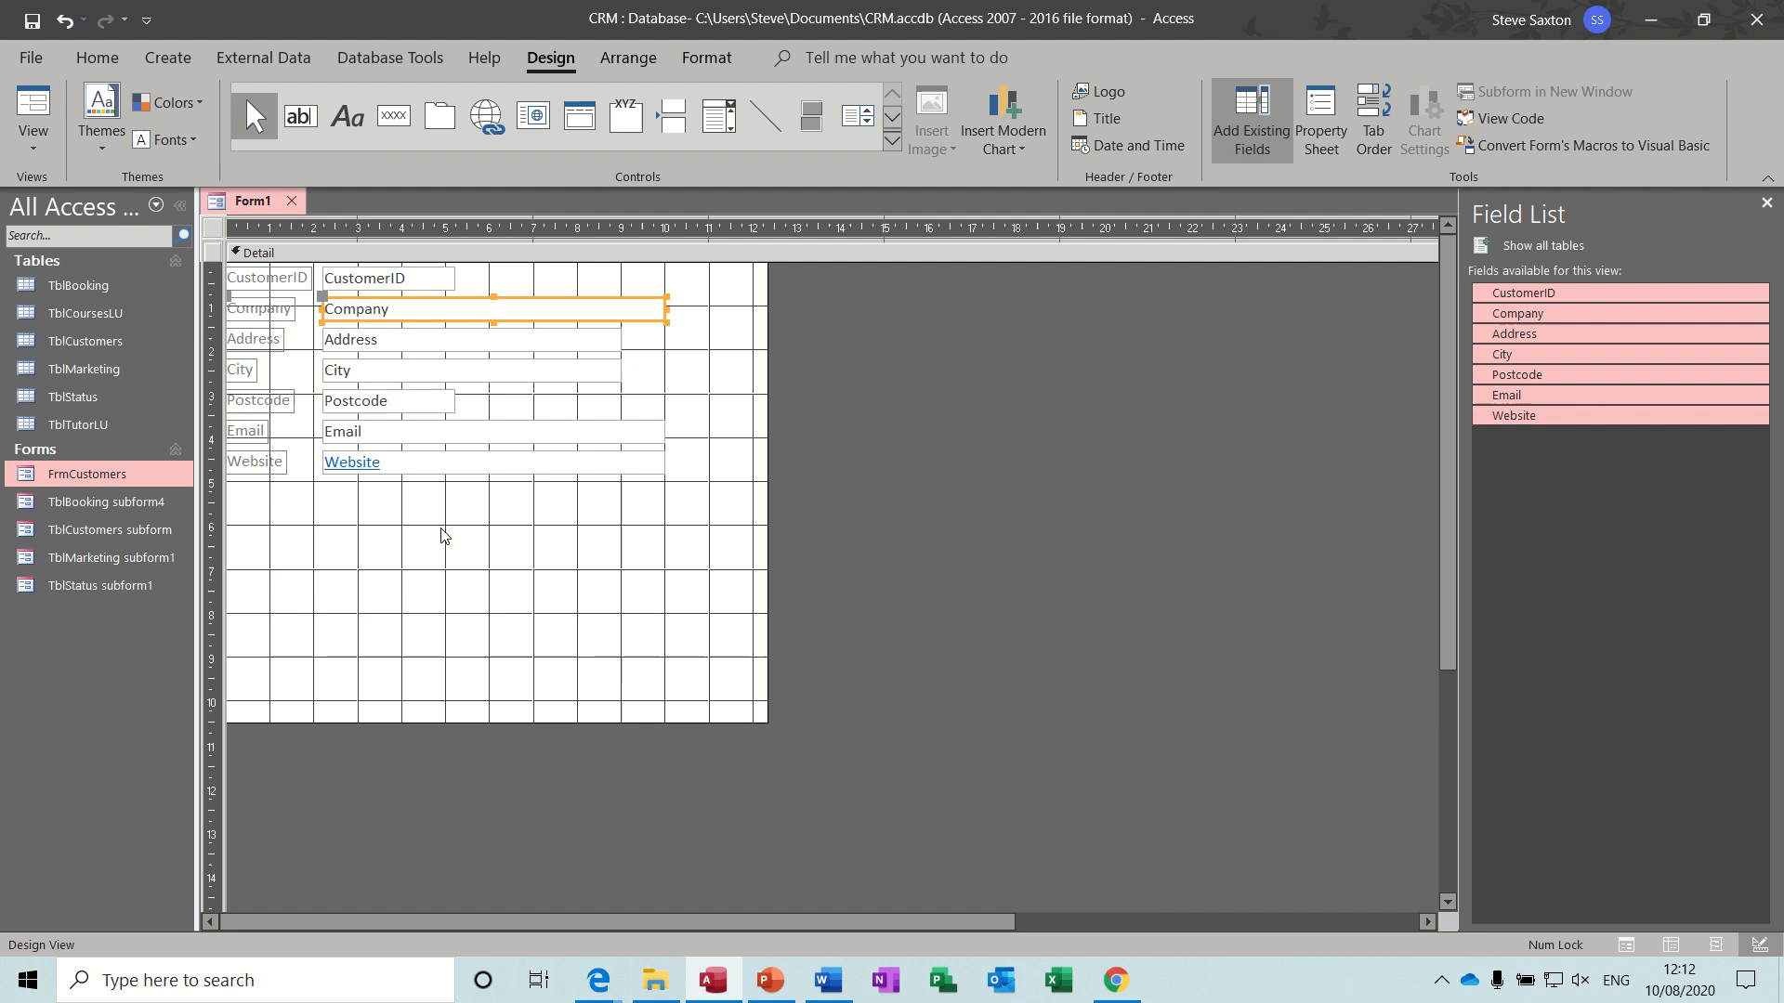
left_click(530, 516)
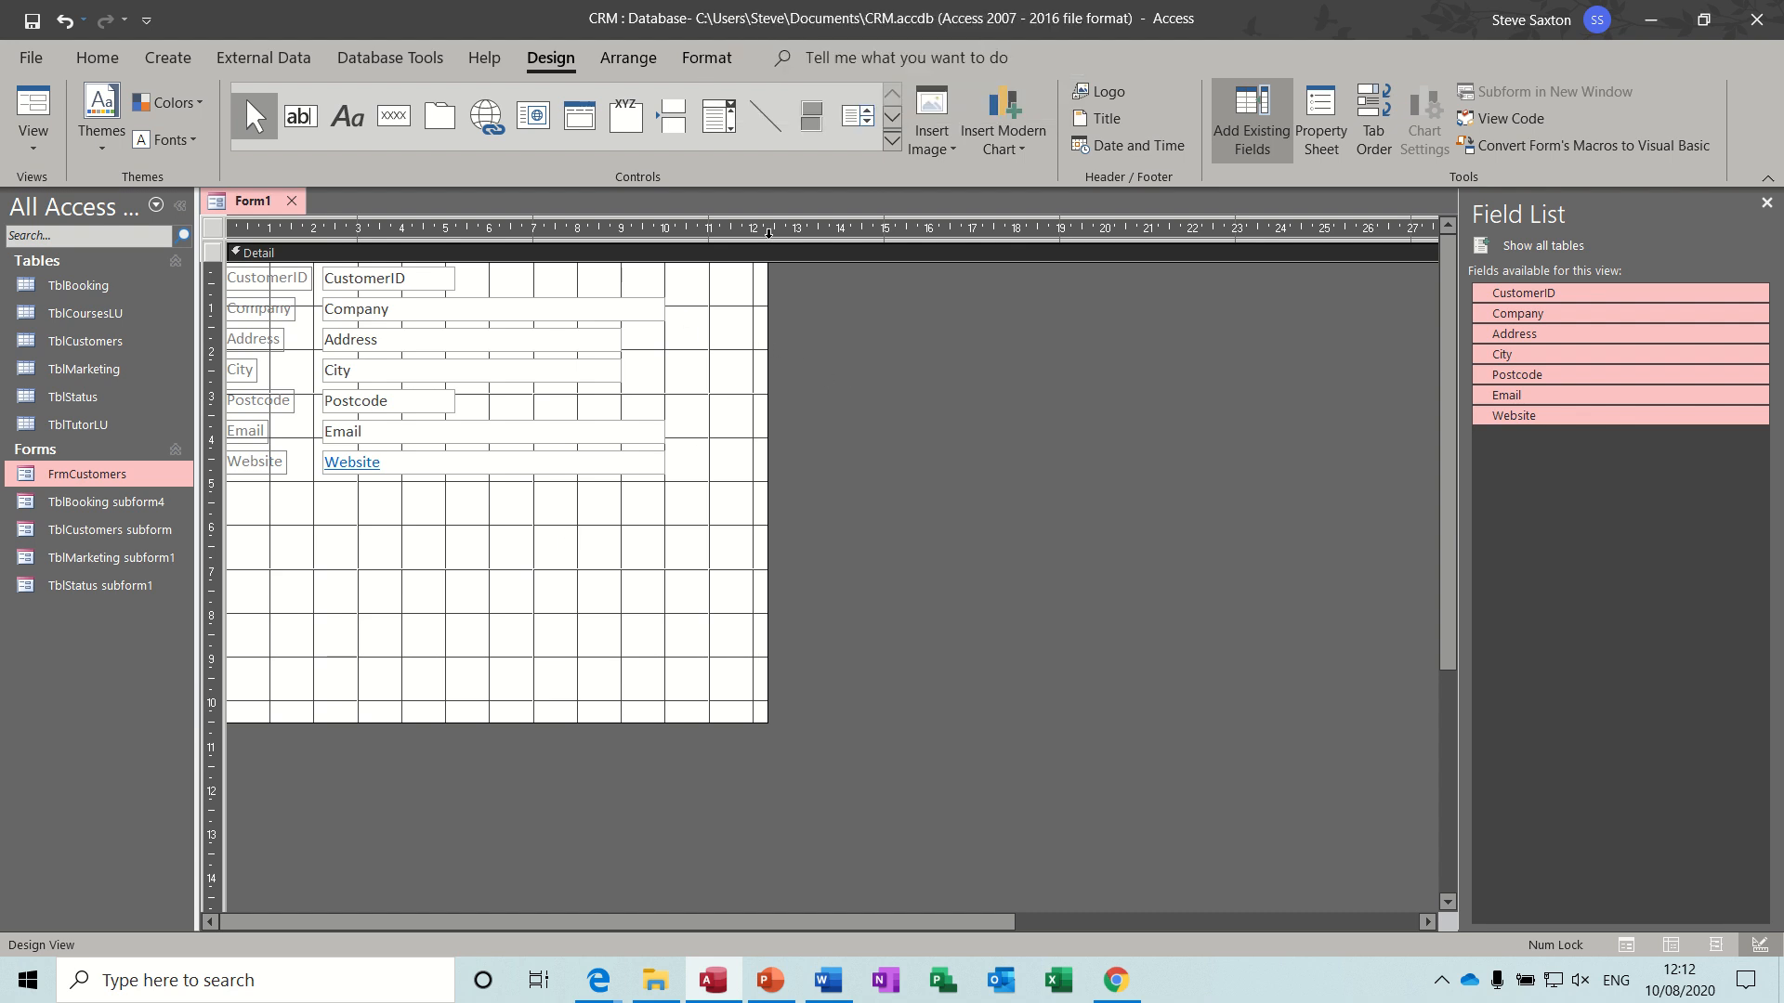
- Draw a subform about 23 cm wide and 3 cm high below the Website field, based on existing tables and queries
left_click(891, 140)
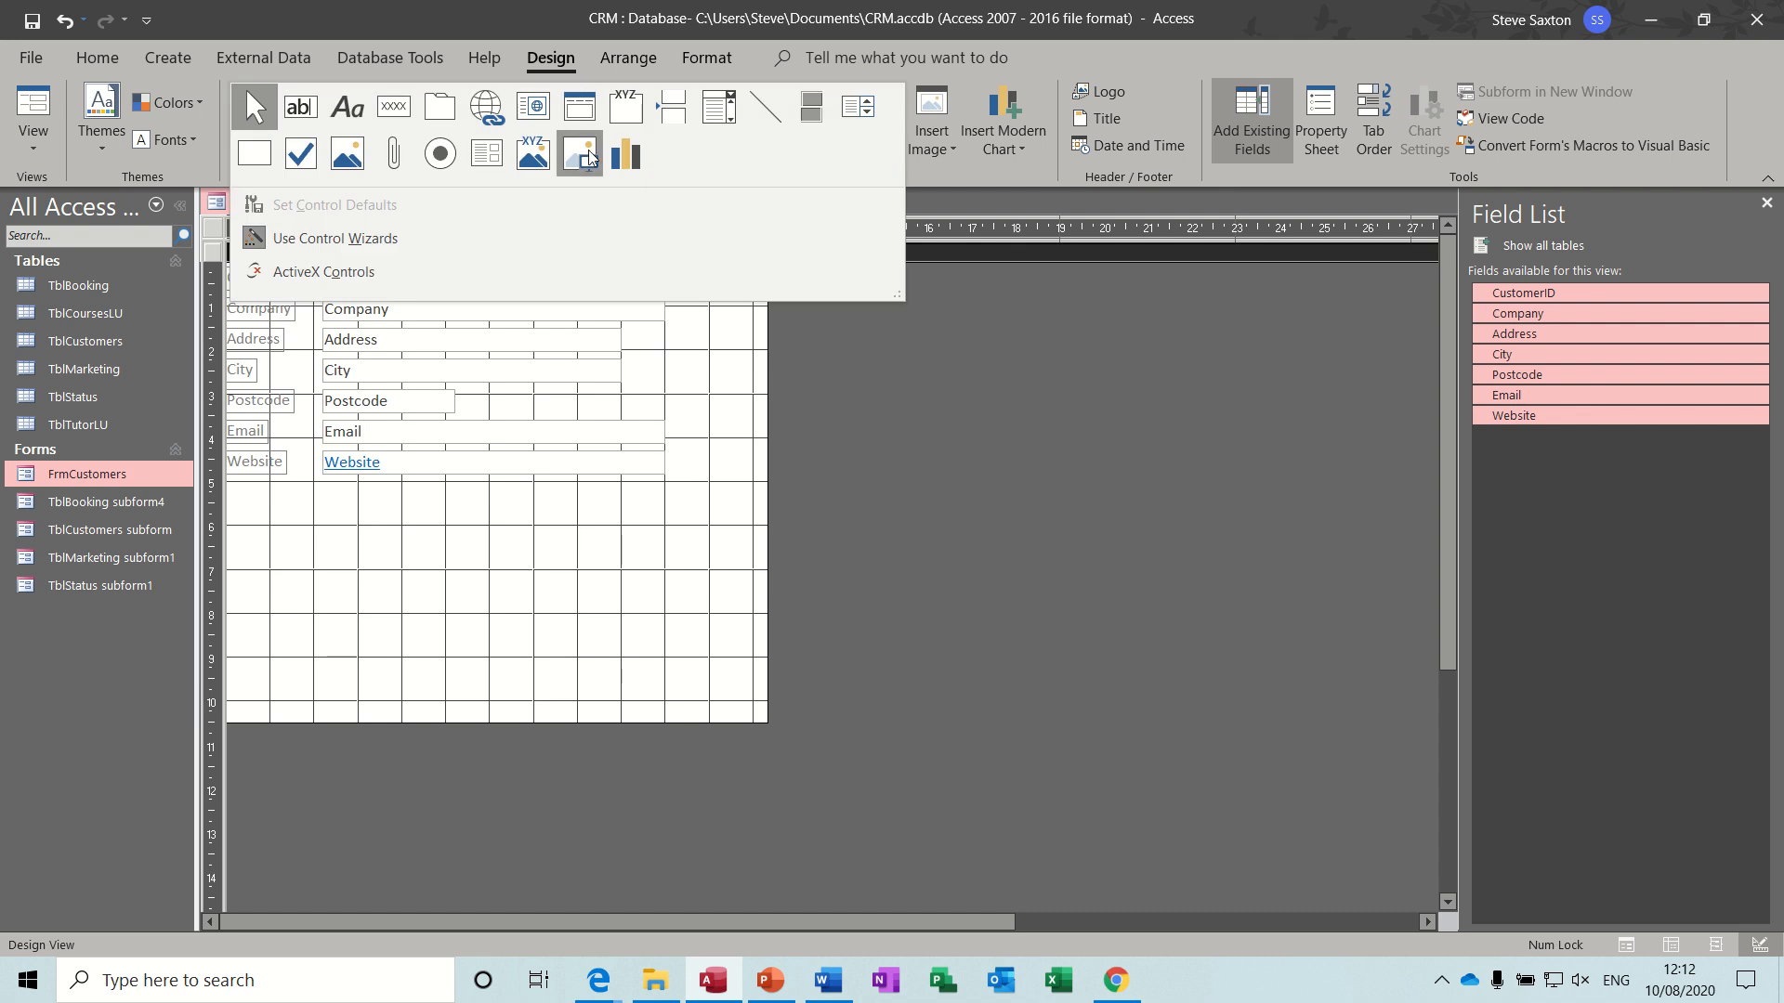
left_click(488, 158)
left_click_drag(283, 503, 1287, 628)
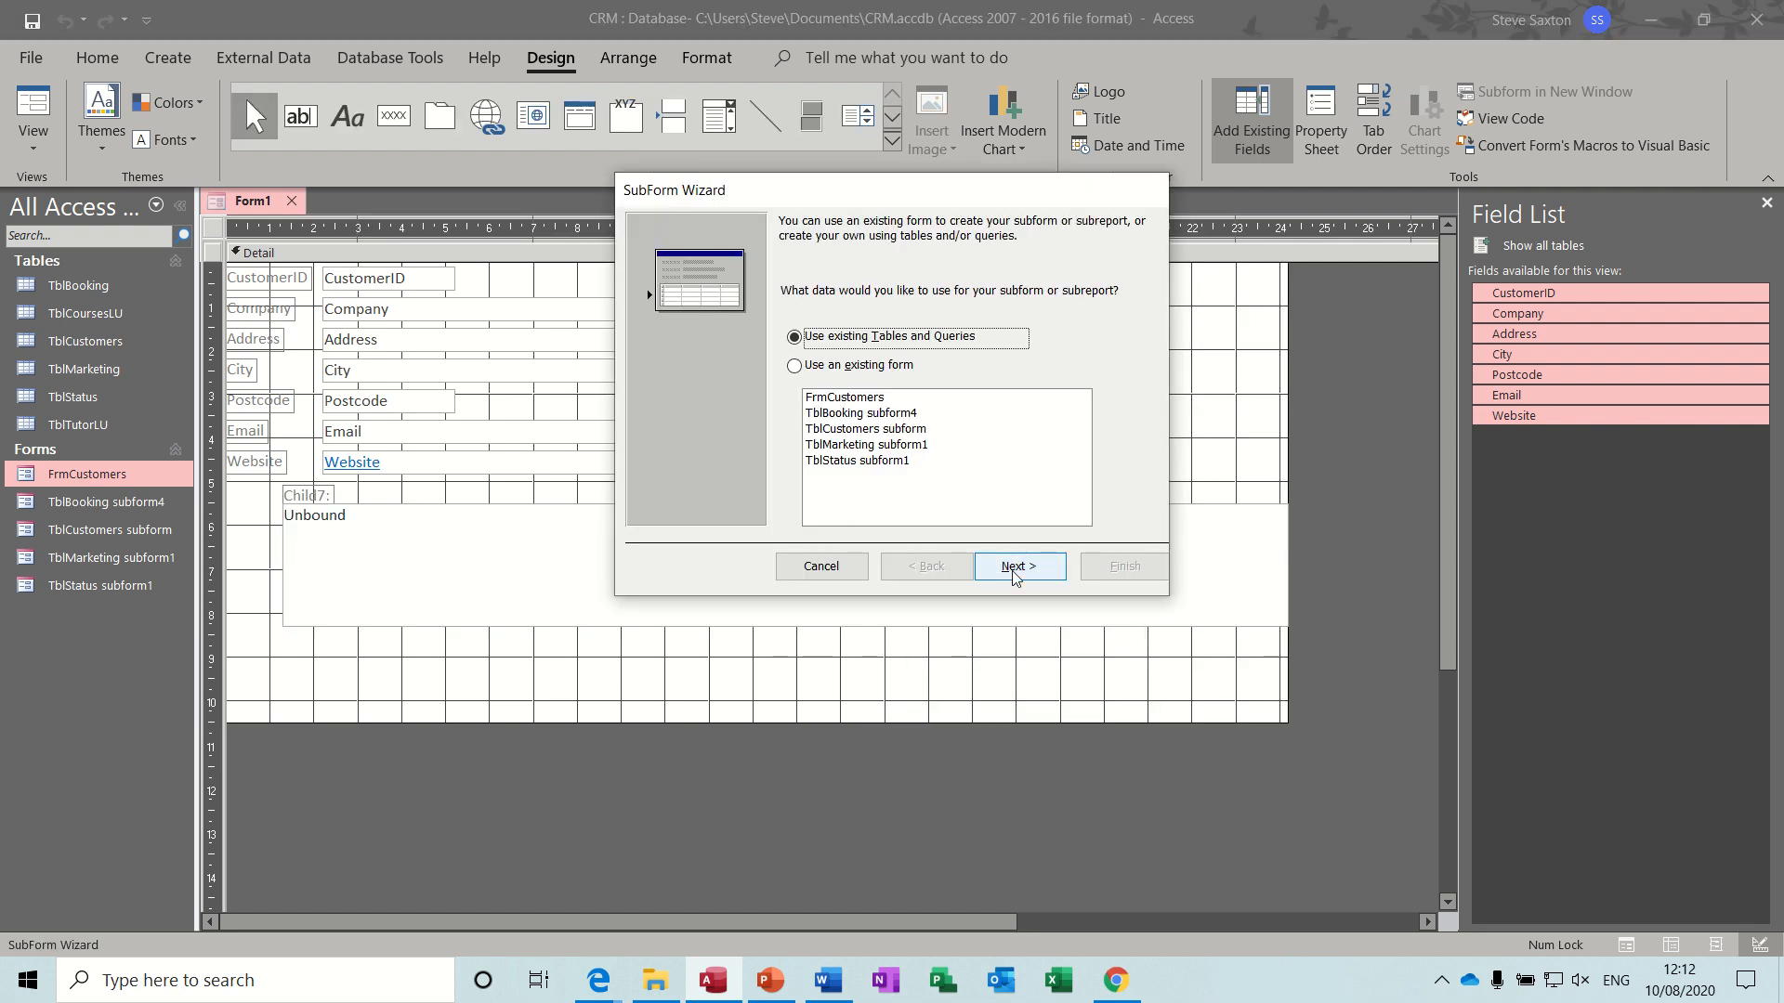
left_click(1015, 566)
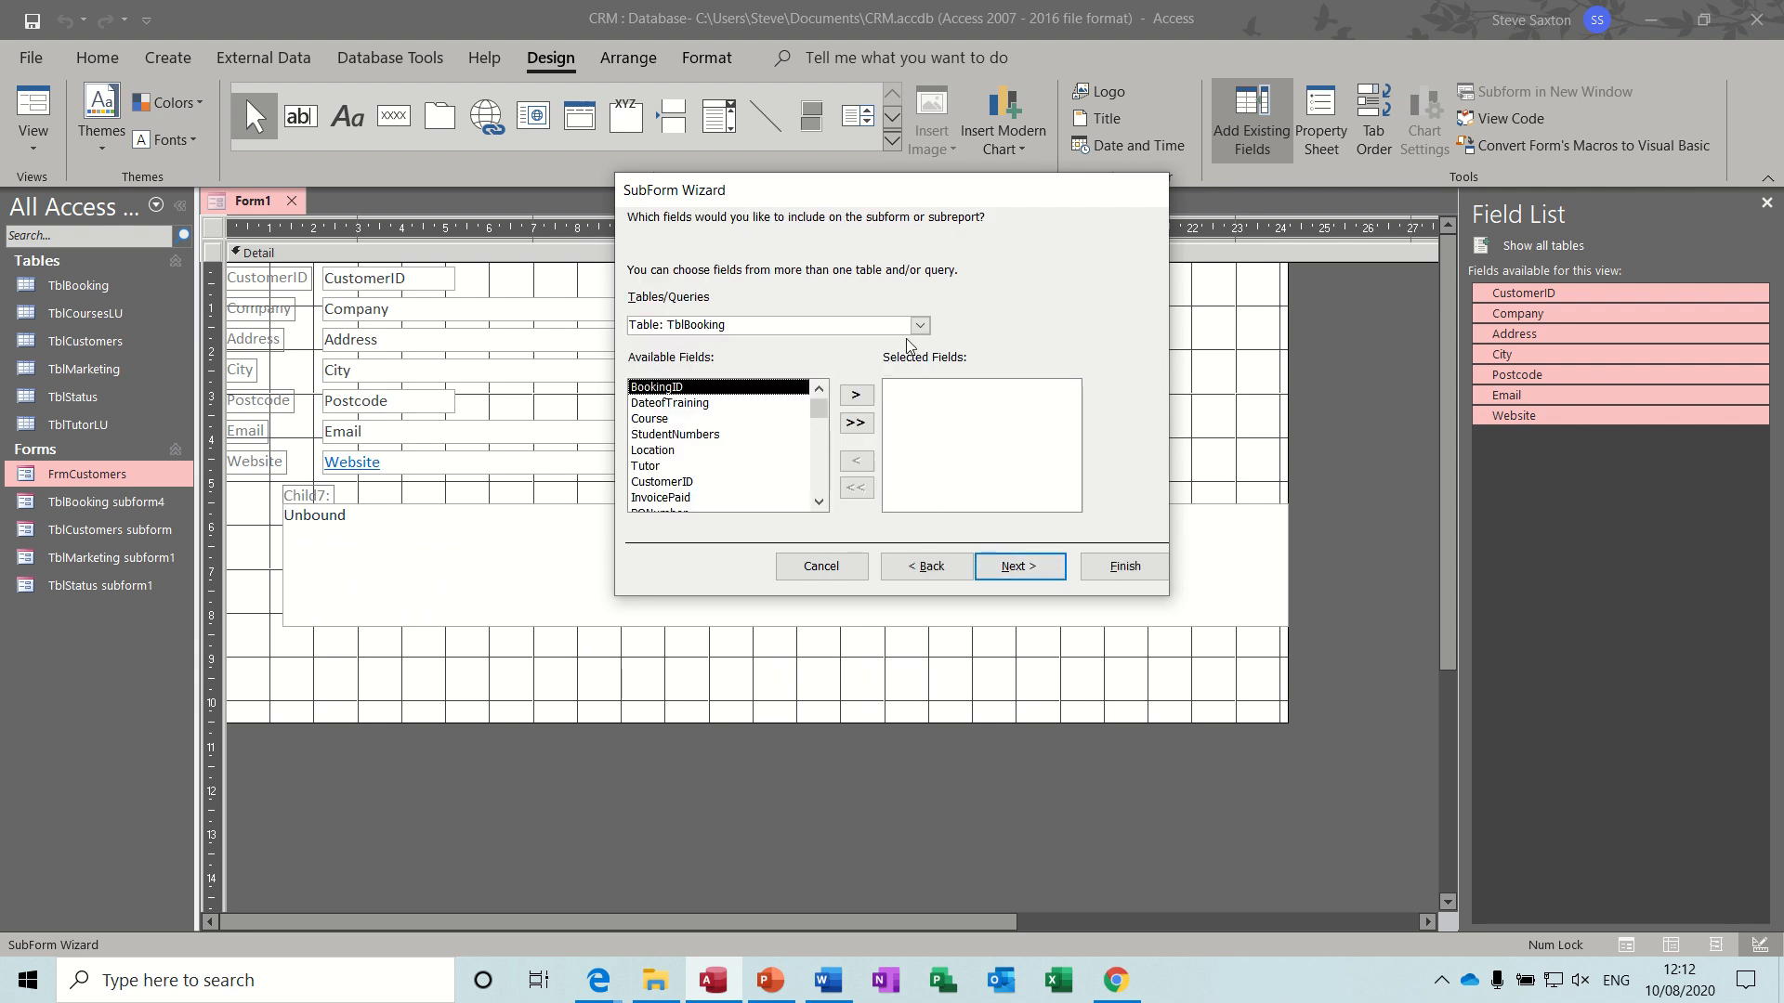
- Include all TblStatus fields except CustomerID in the subform
left_click(920, 326)
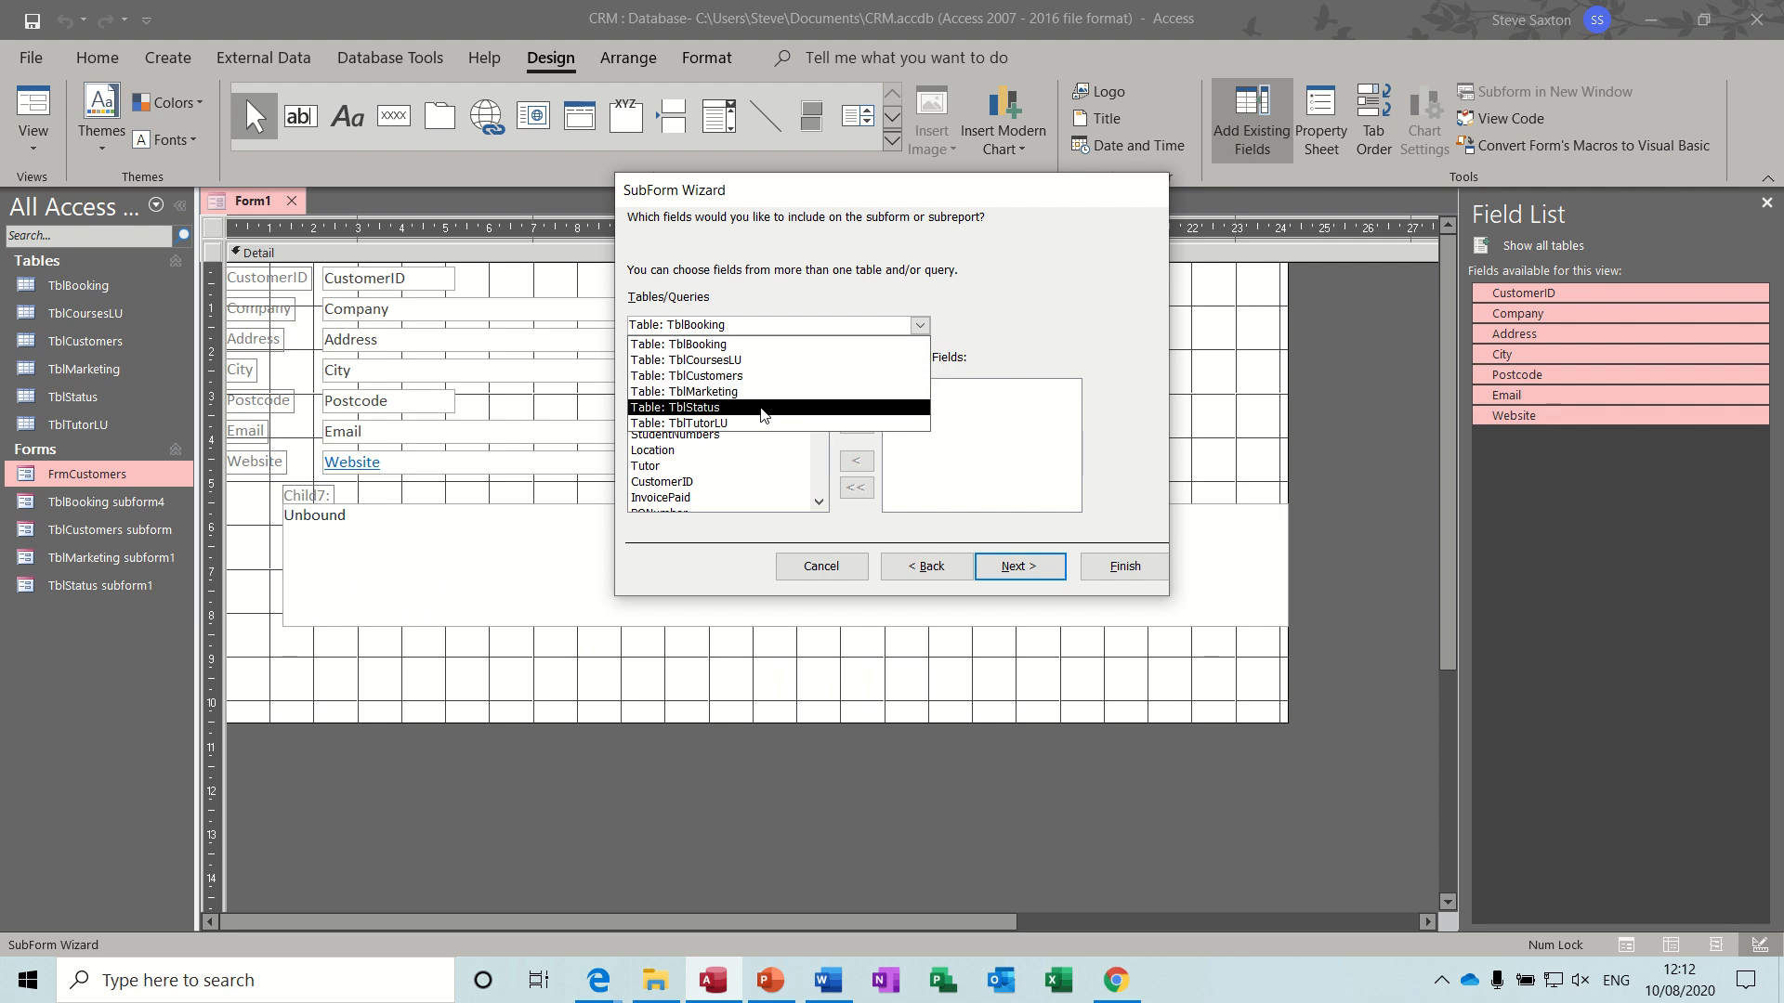
left_click(761, 414)
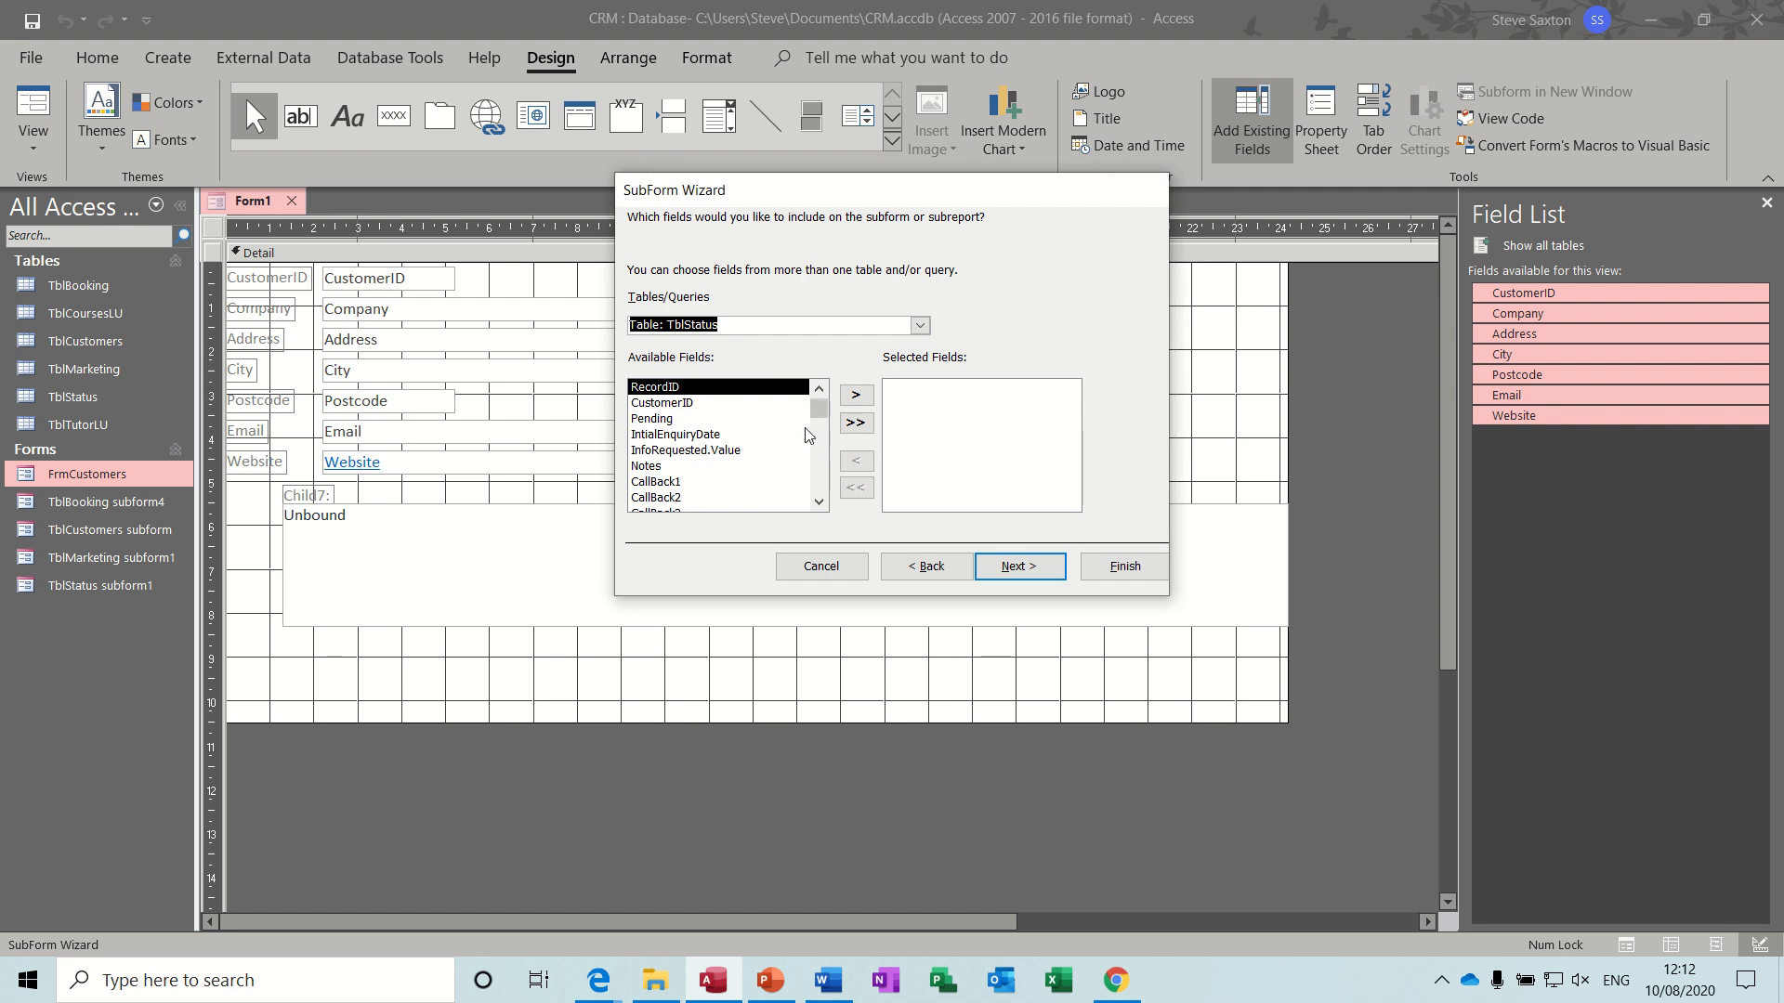
left_click(856, 424)
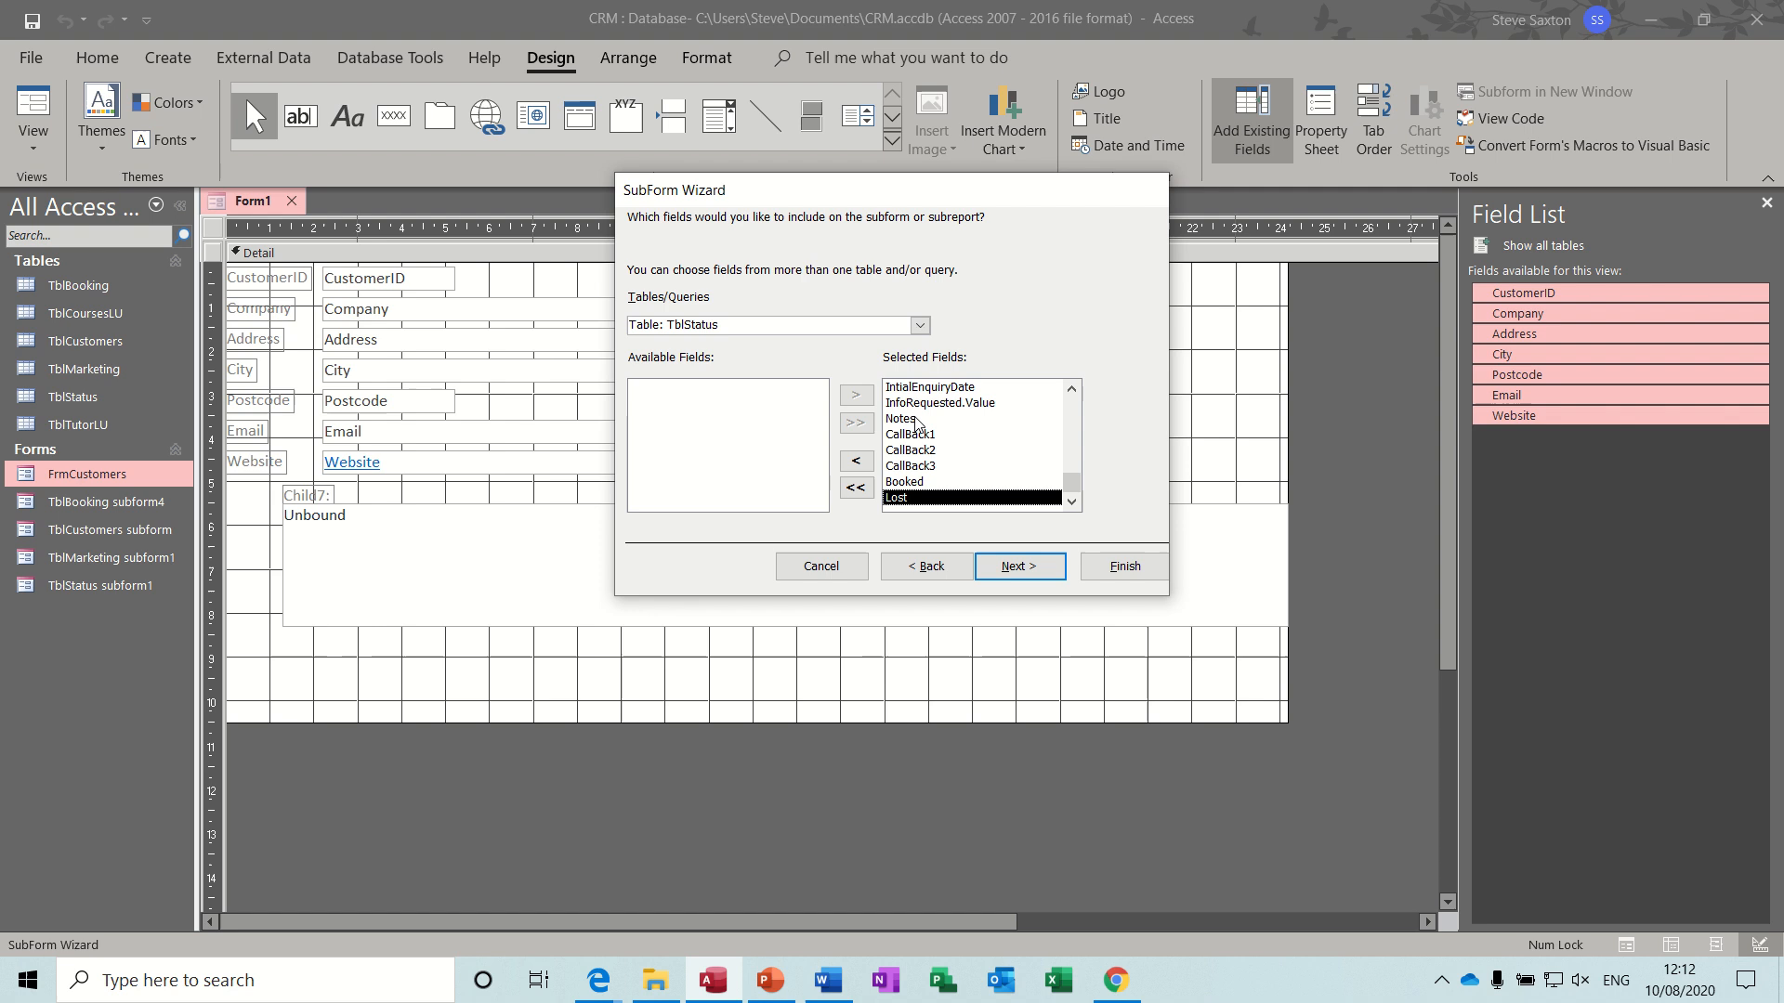
left_click_drag(1072, 485, 1072, 407)
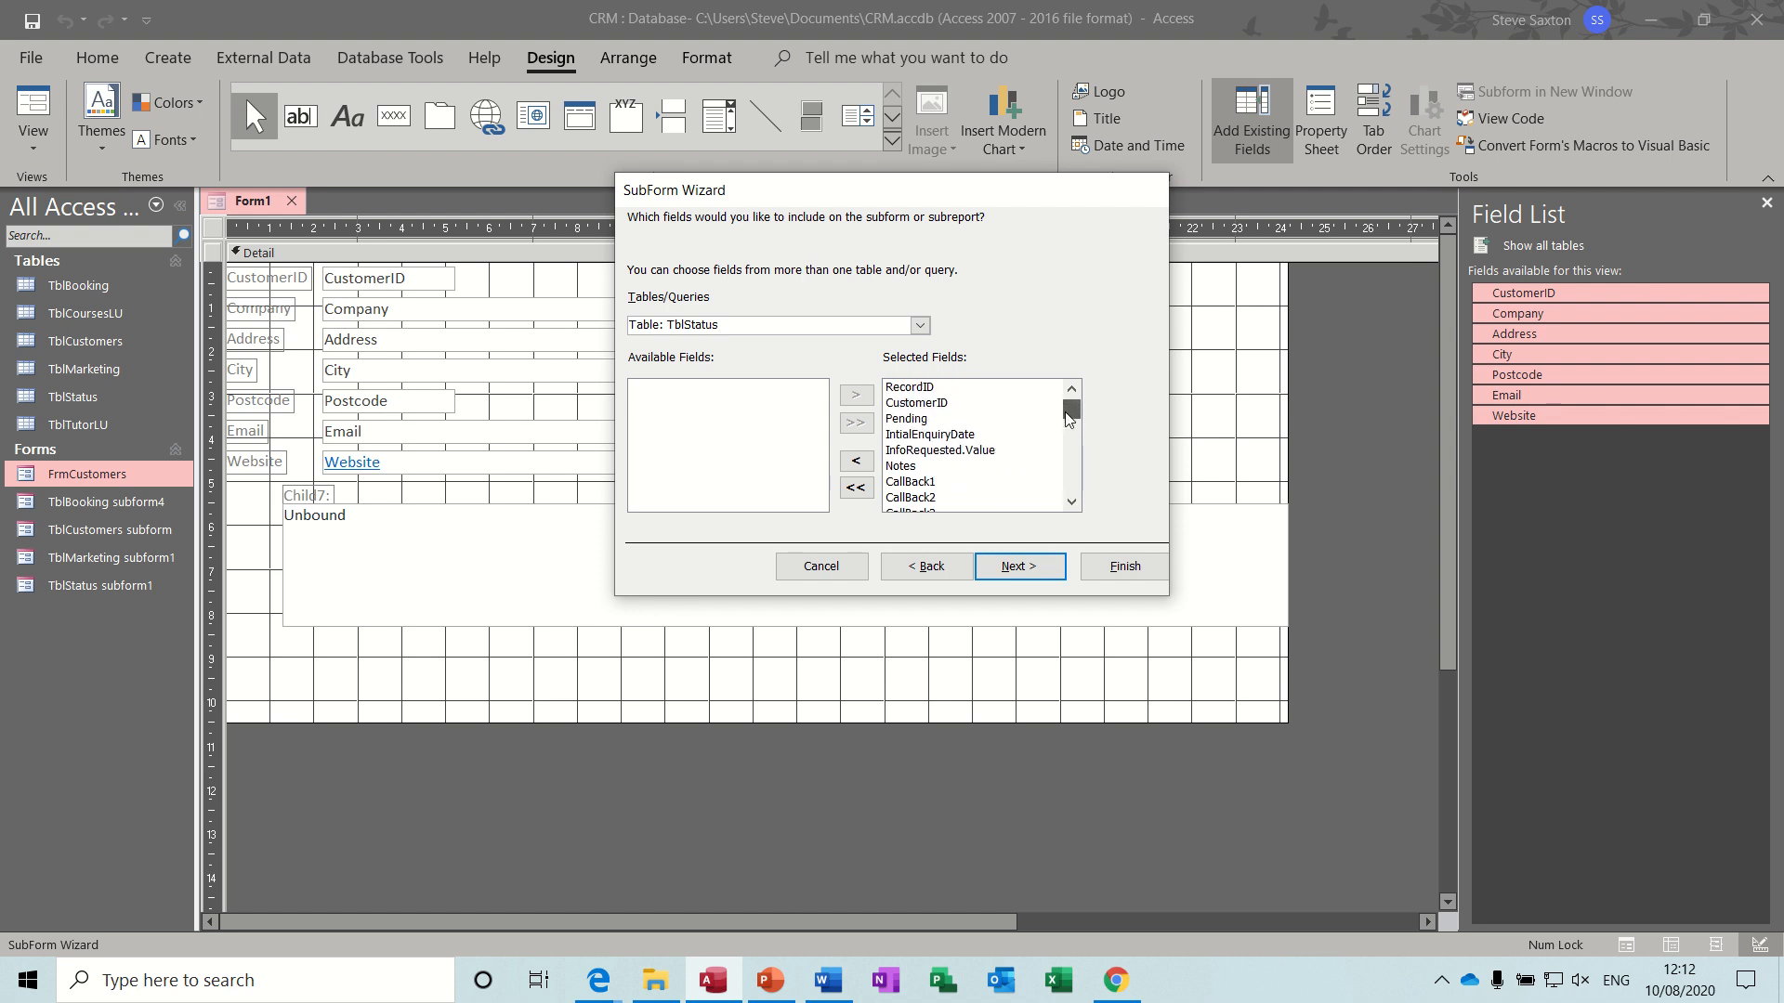
left_click(1018, 402)
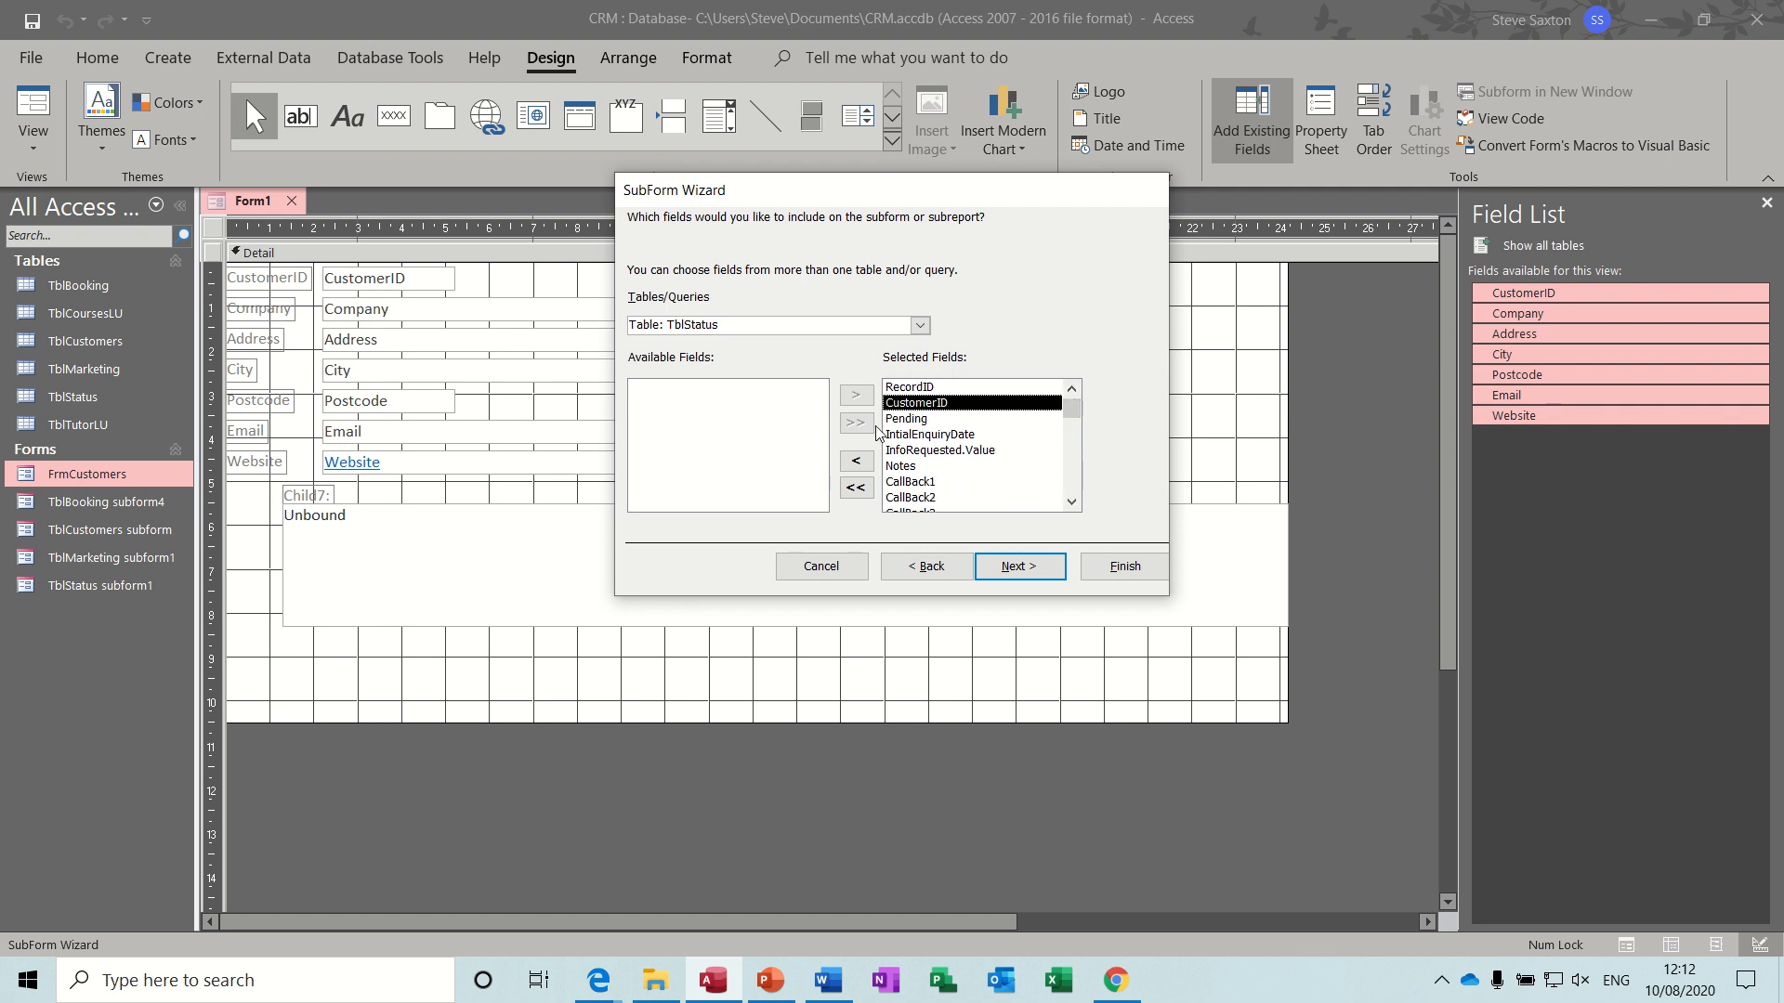
left_click(854, 462)
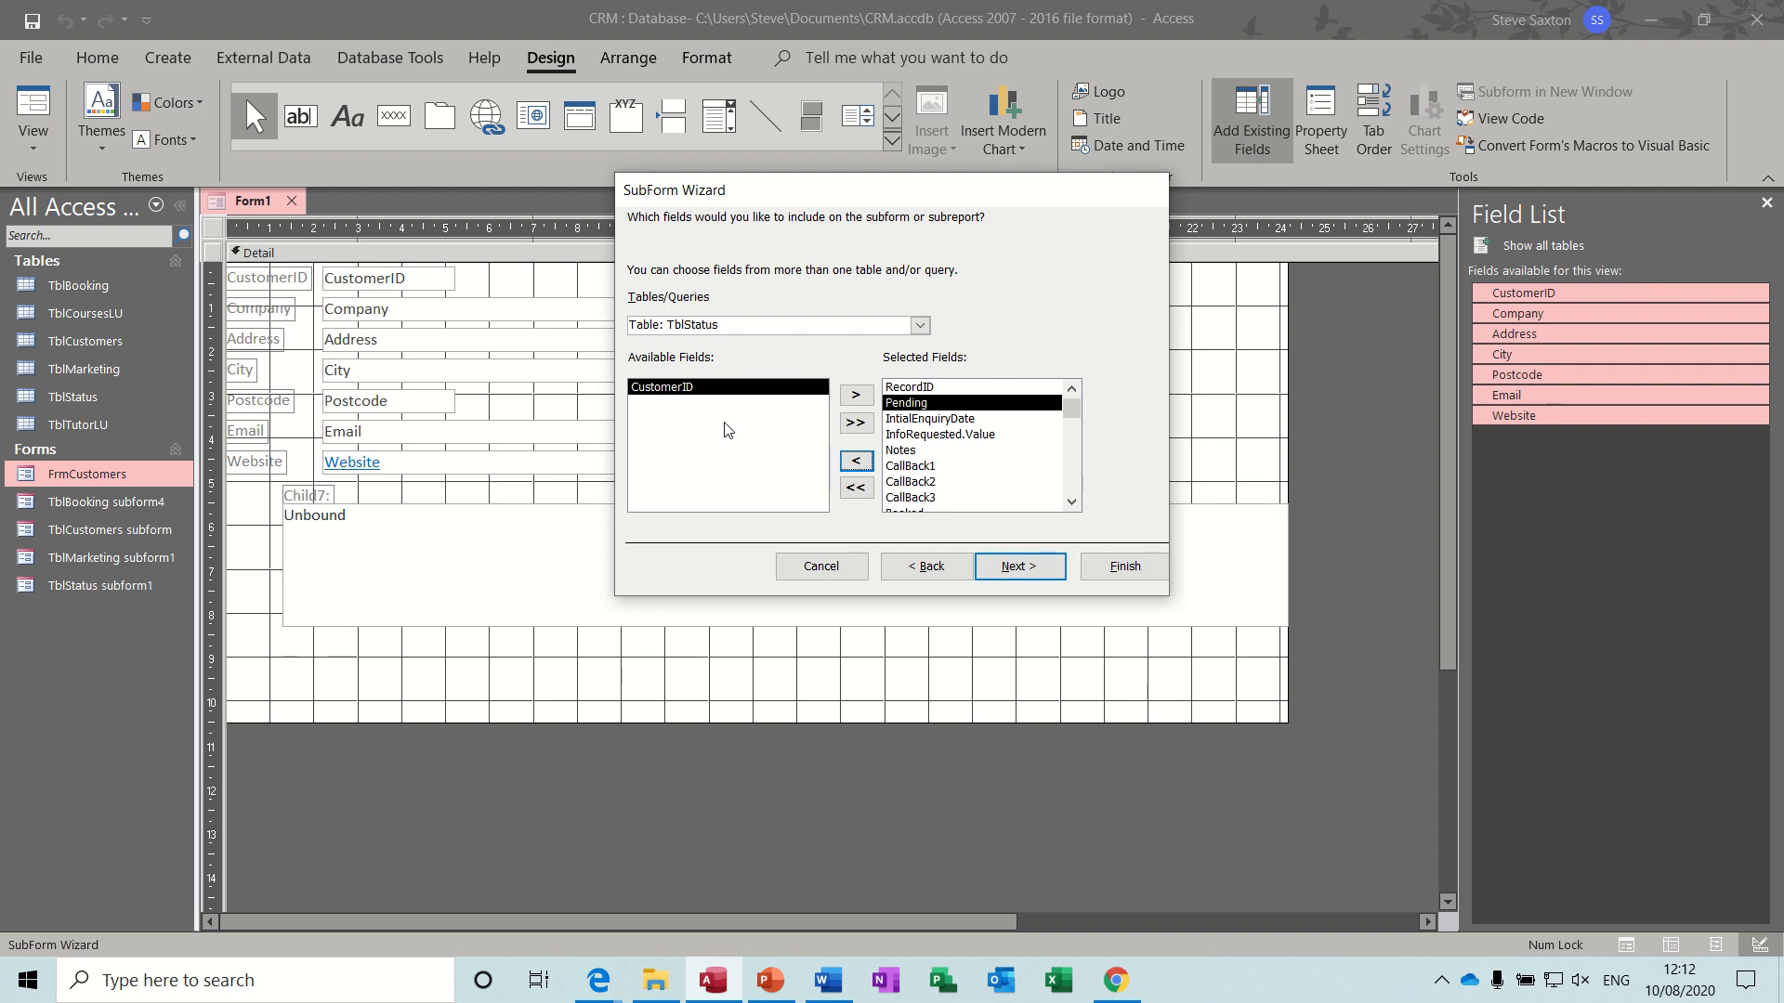
- Link the TblStatus subform to TblCustomers by CustomerID, complete the wizard with the suggested name, and delete the subform's label
left_click(1019, 566)
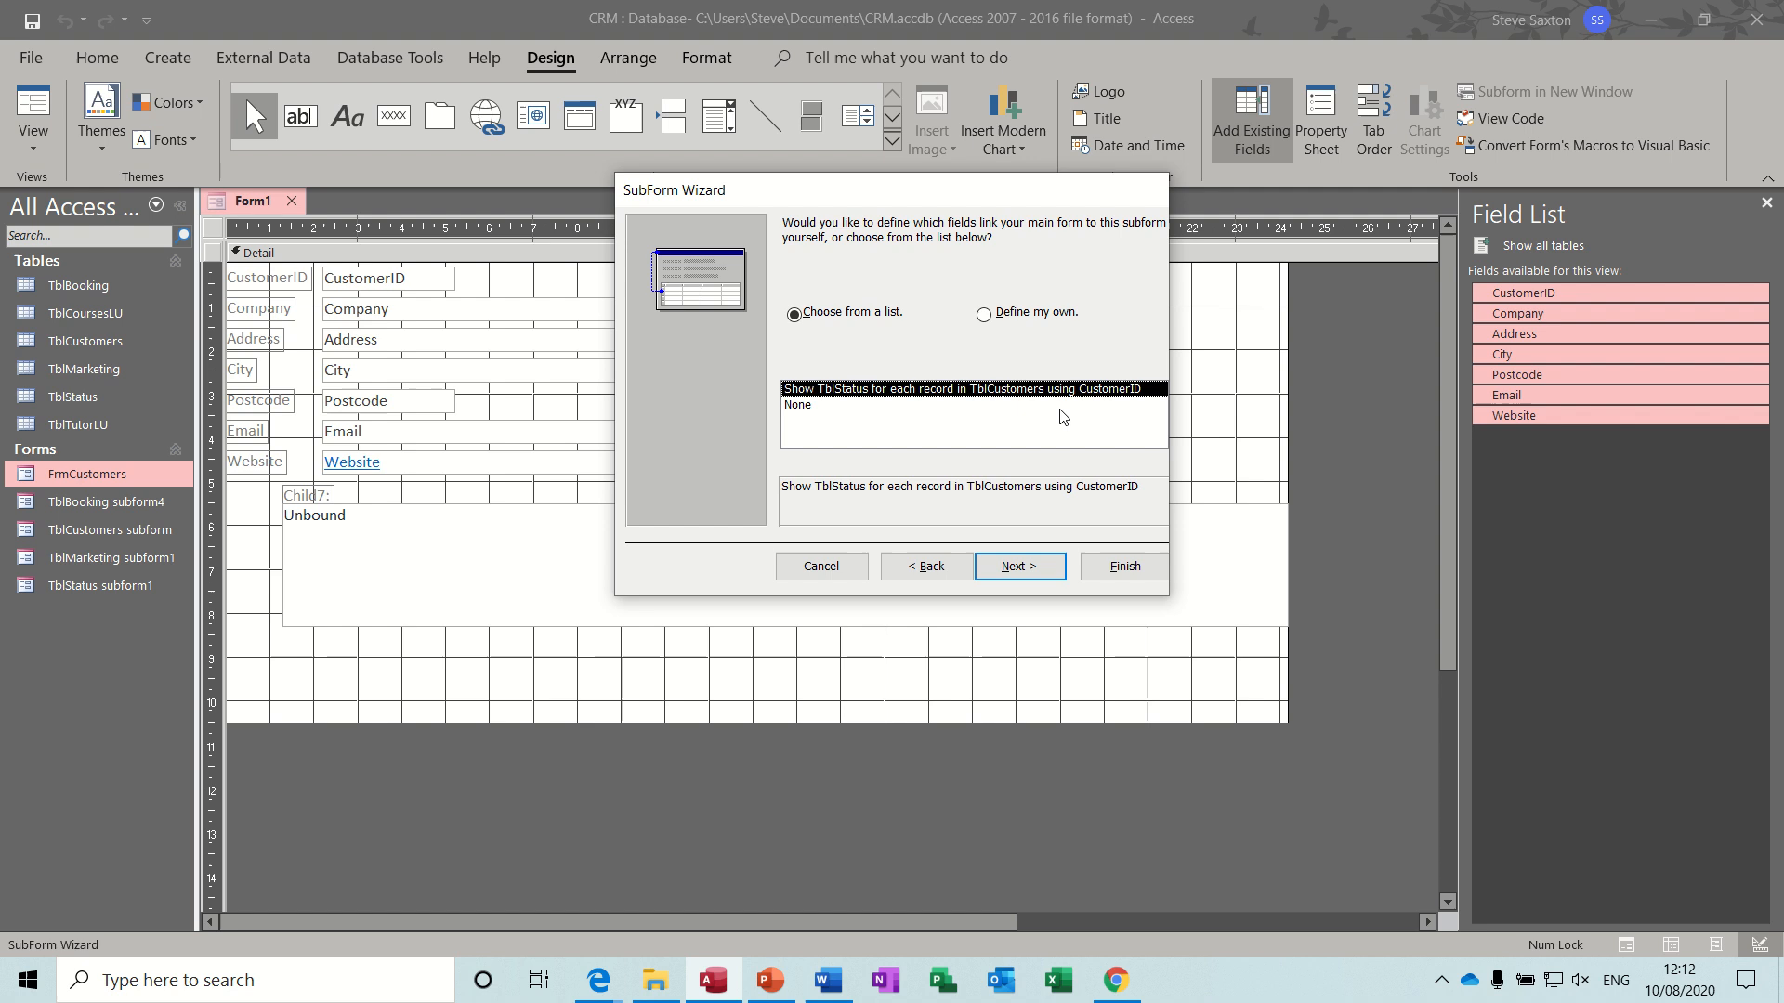
left_click(1023, 571)
left_click(1124, 567)
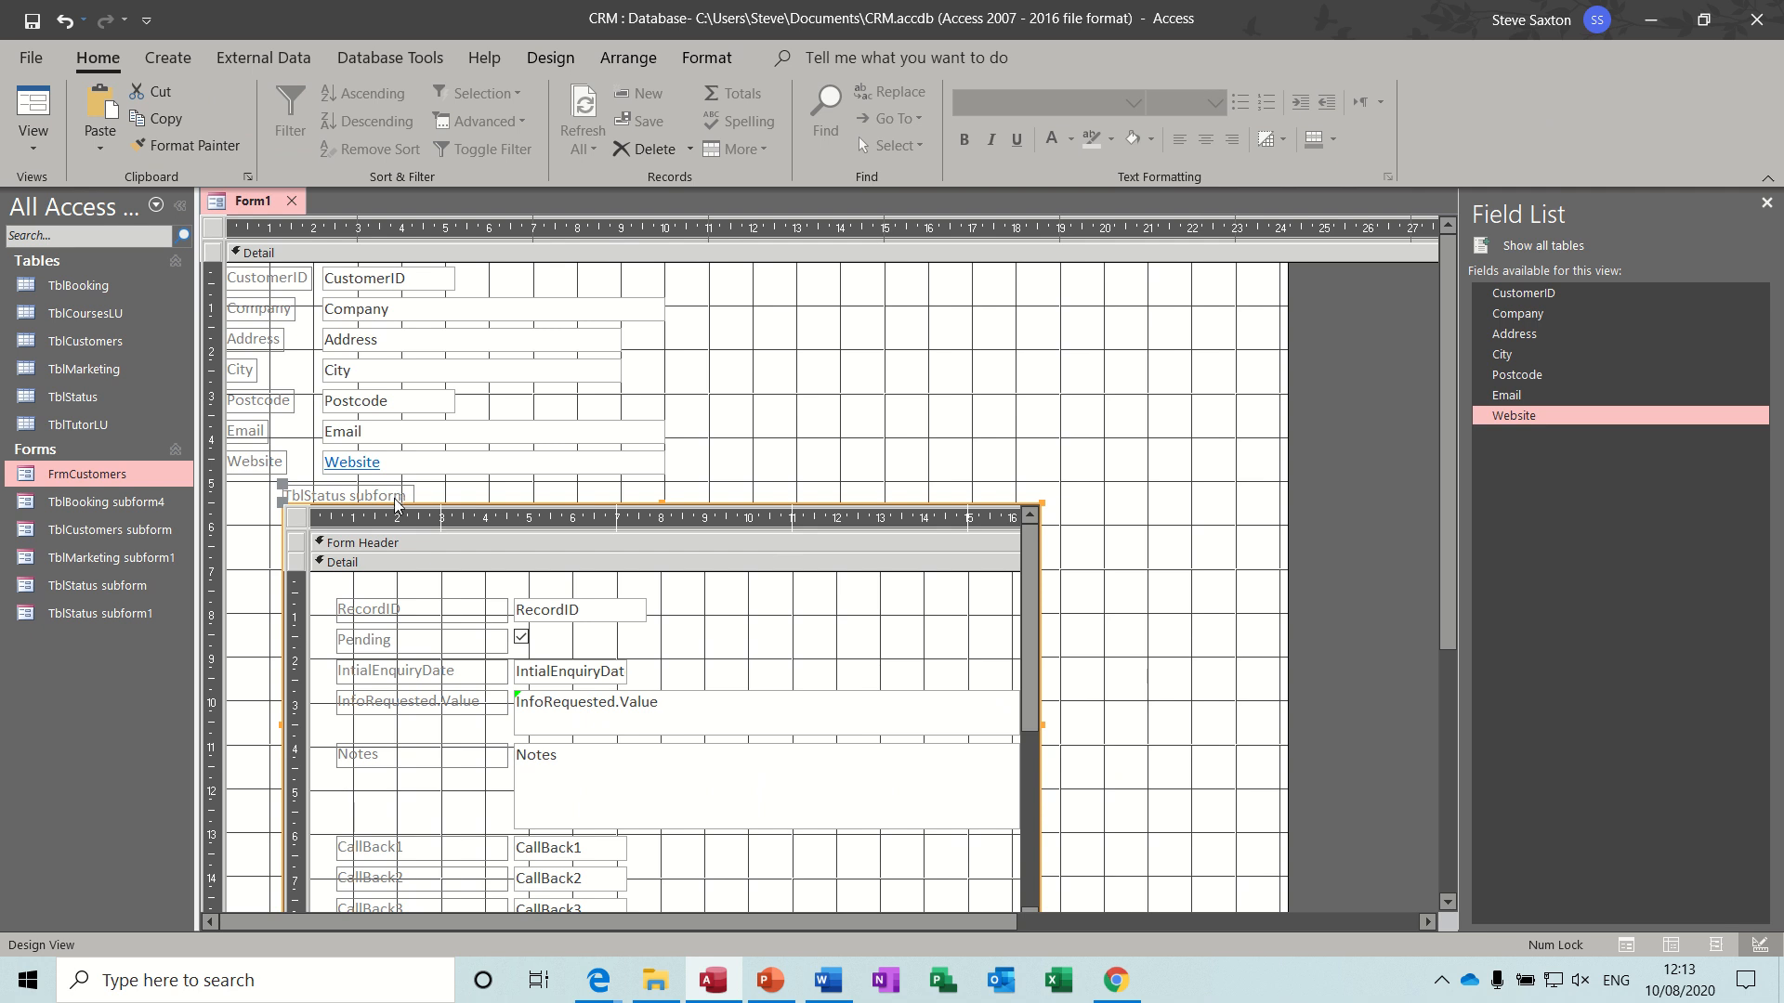
left_click(394, 495)
key("Delete")
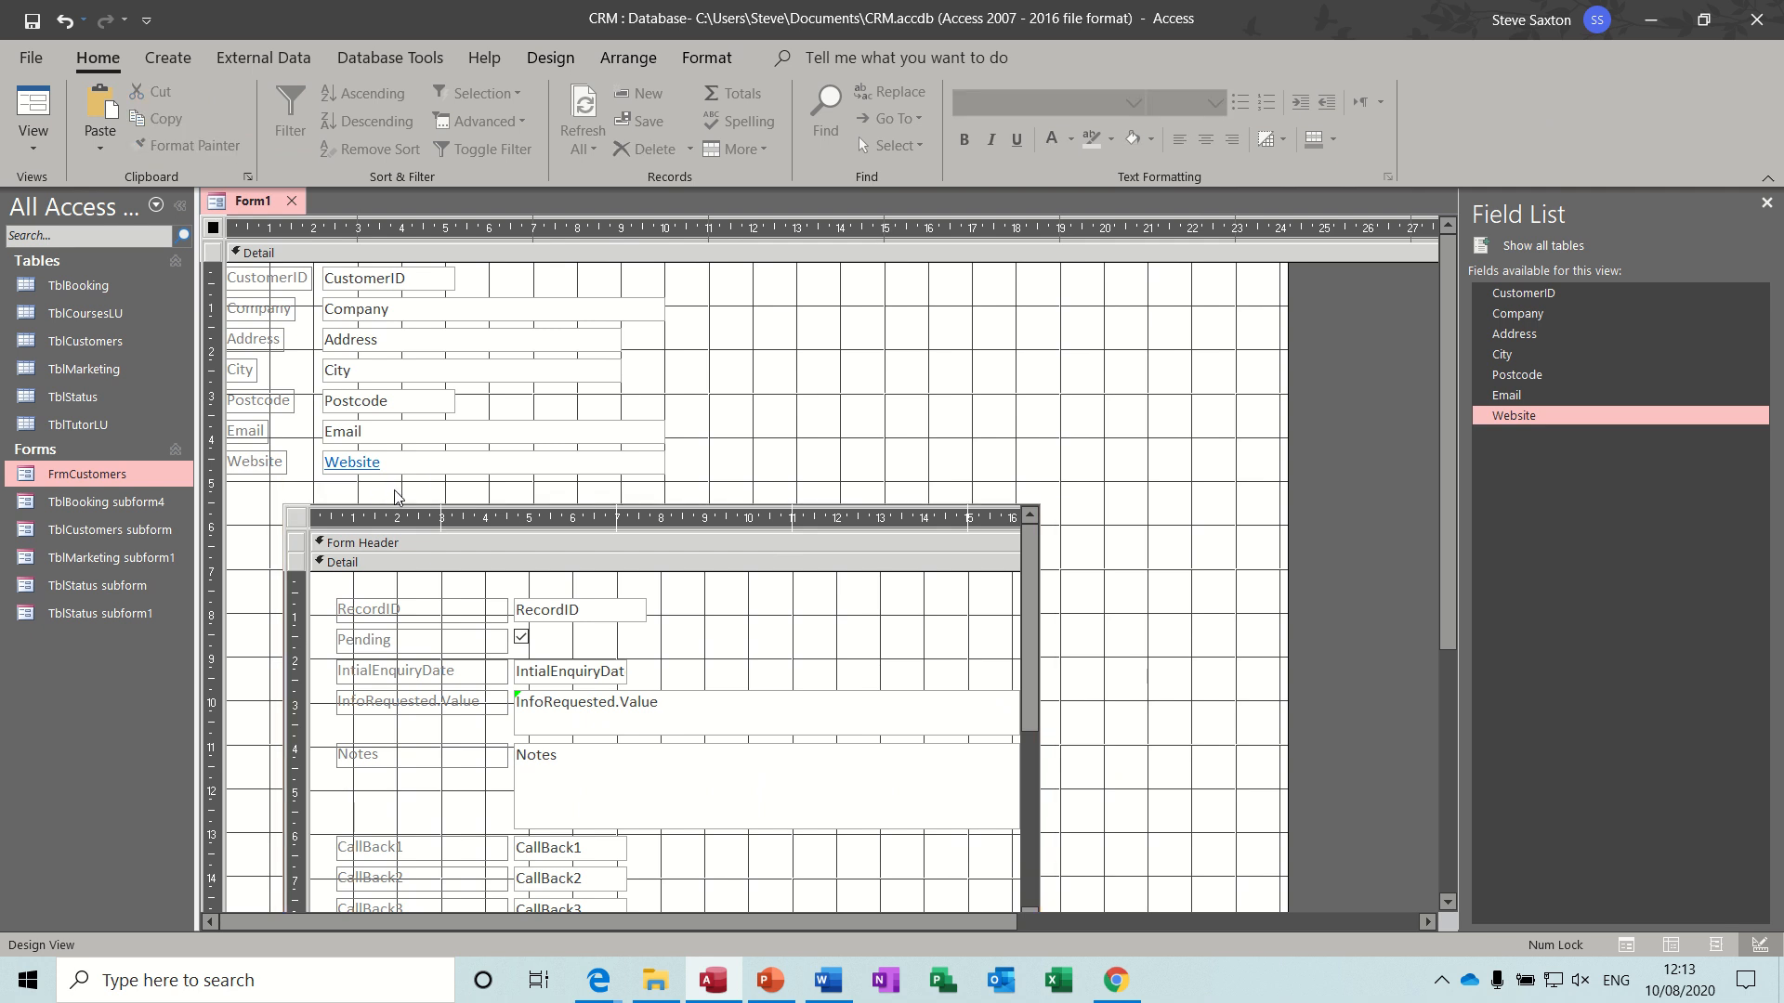
- Move the subform to the form's left edge and widen it to about the 27 cm mark
left_click(249, 506)
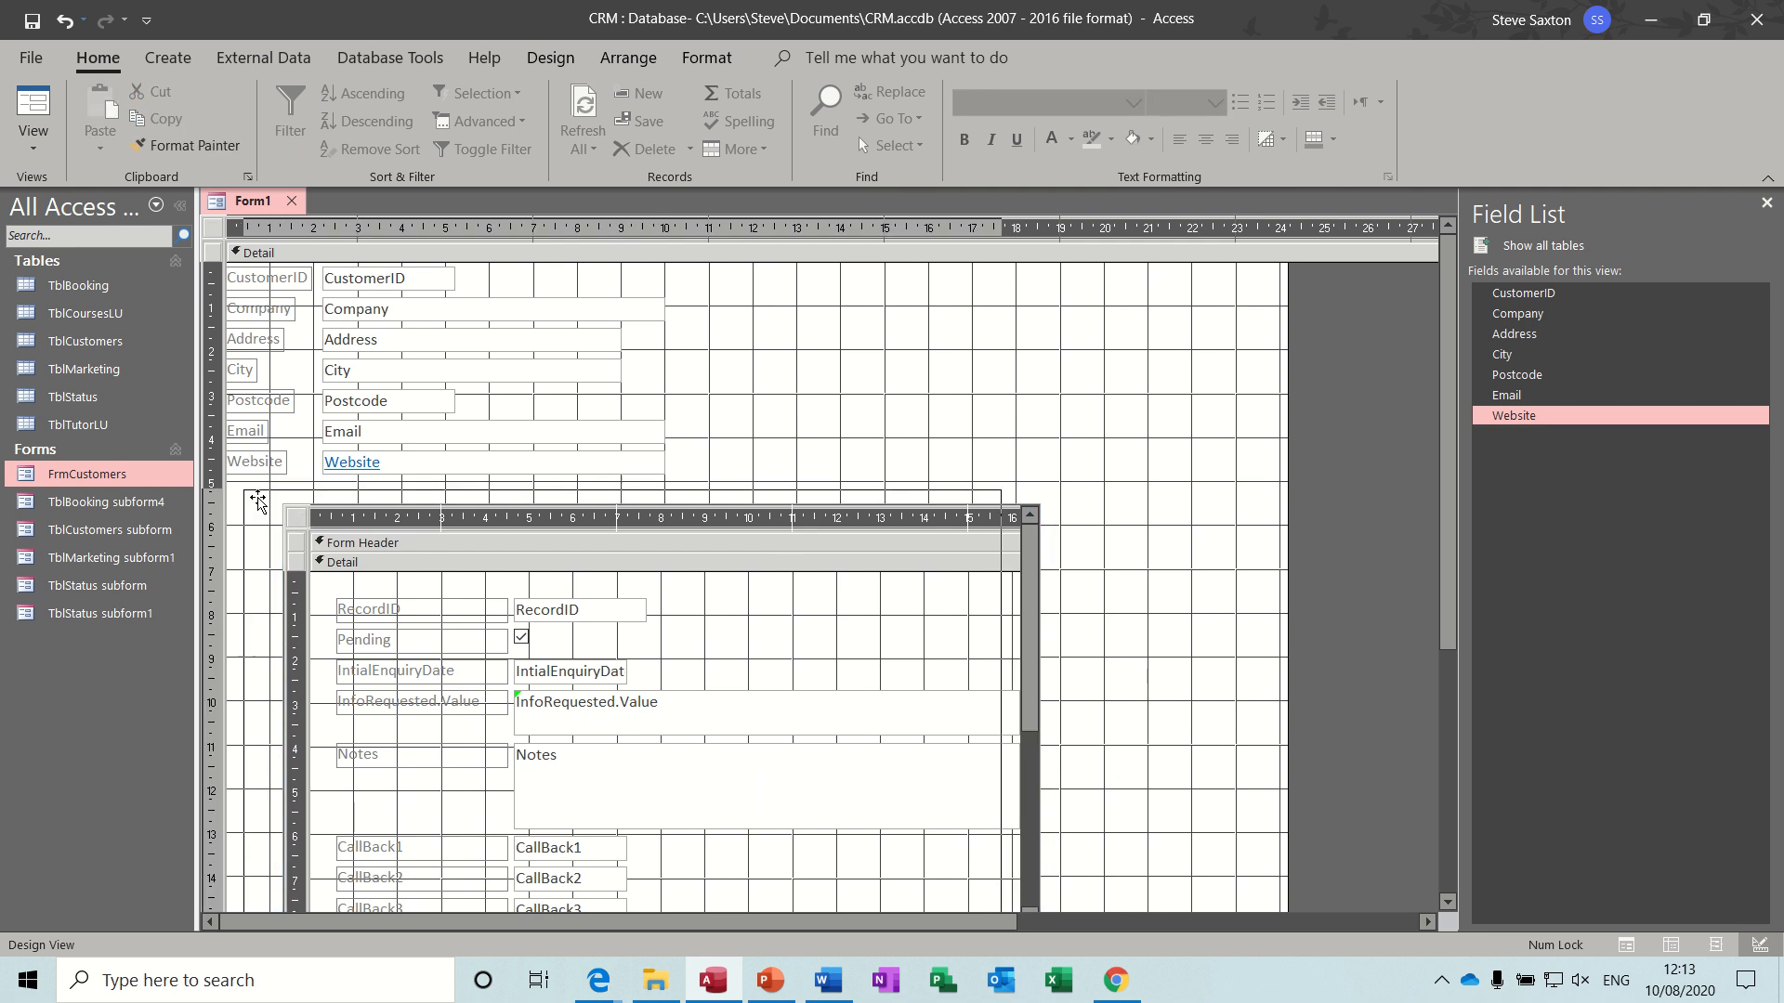
left_click_drag(249, 506, 192, 502)
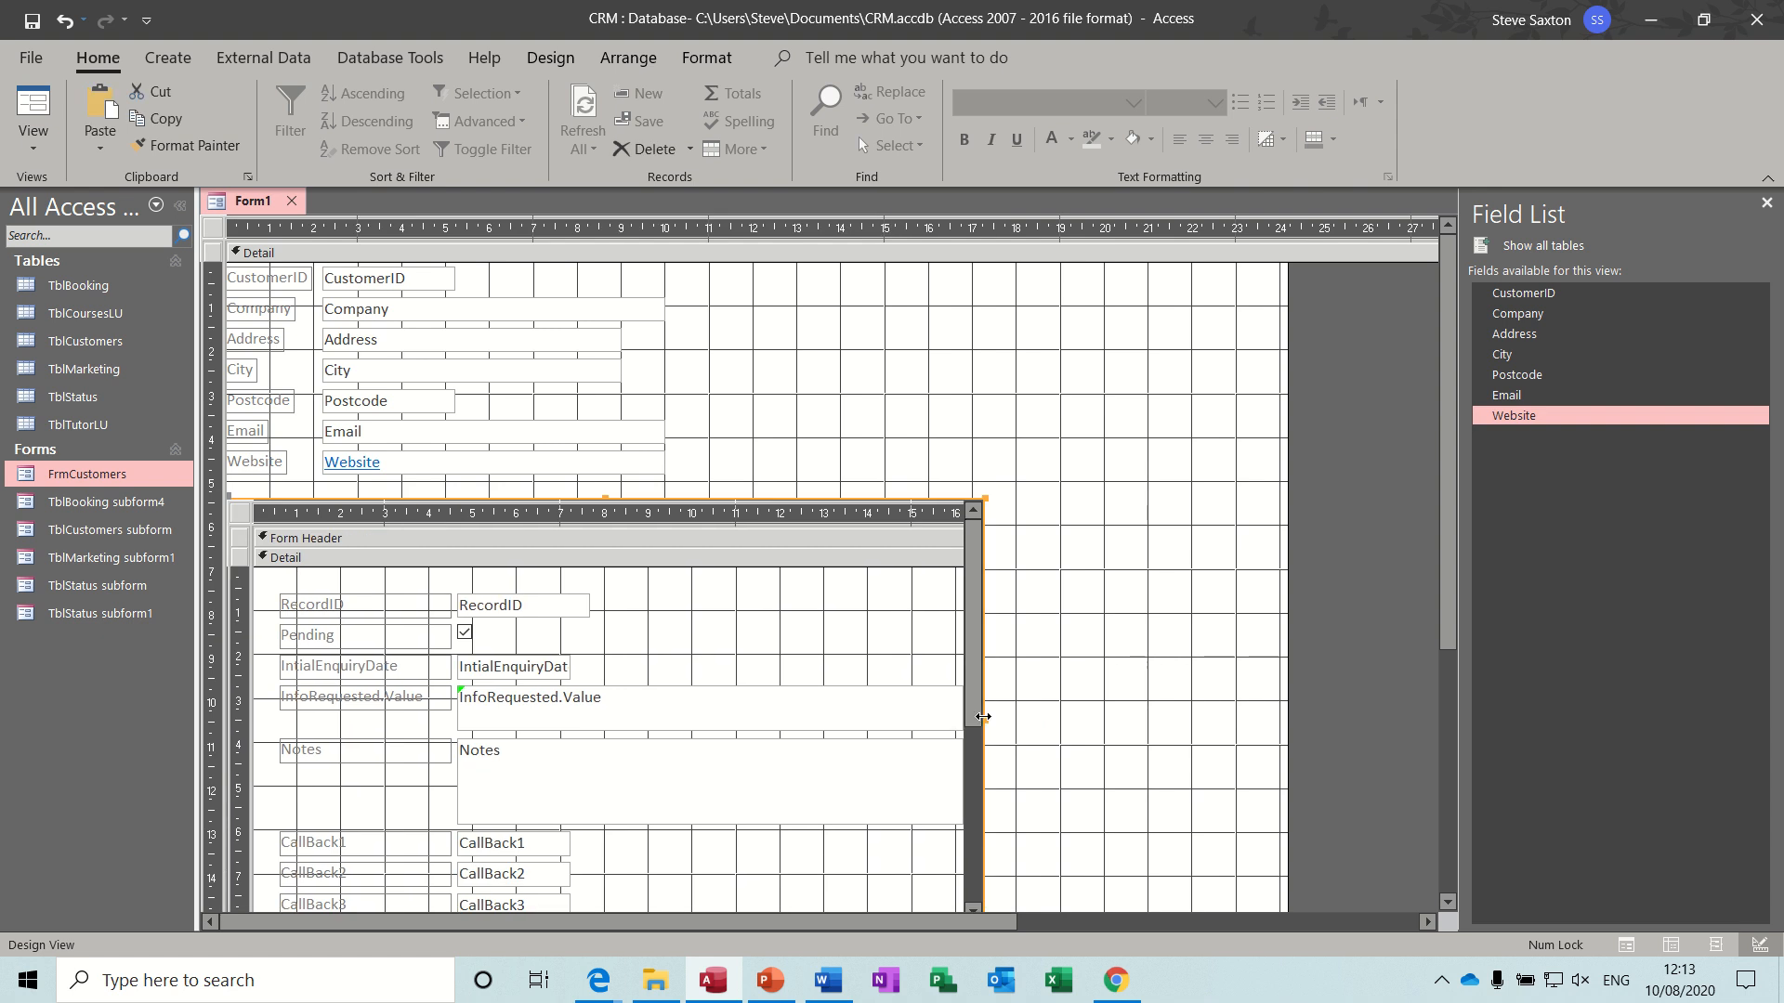
left_click_drag(983, 718, 1373, 697)
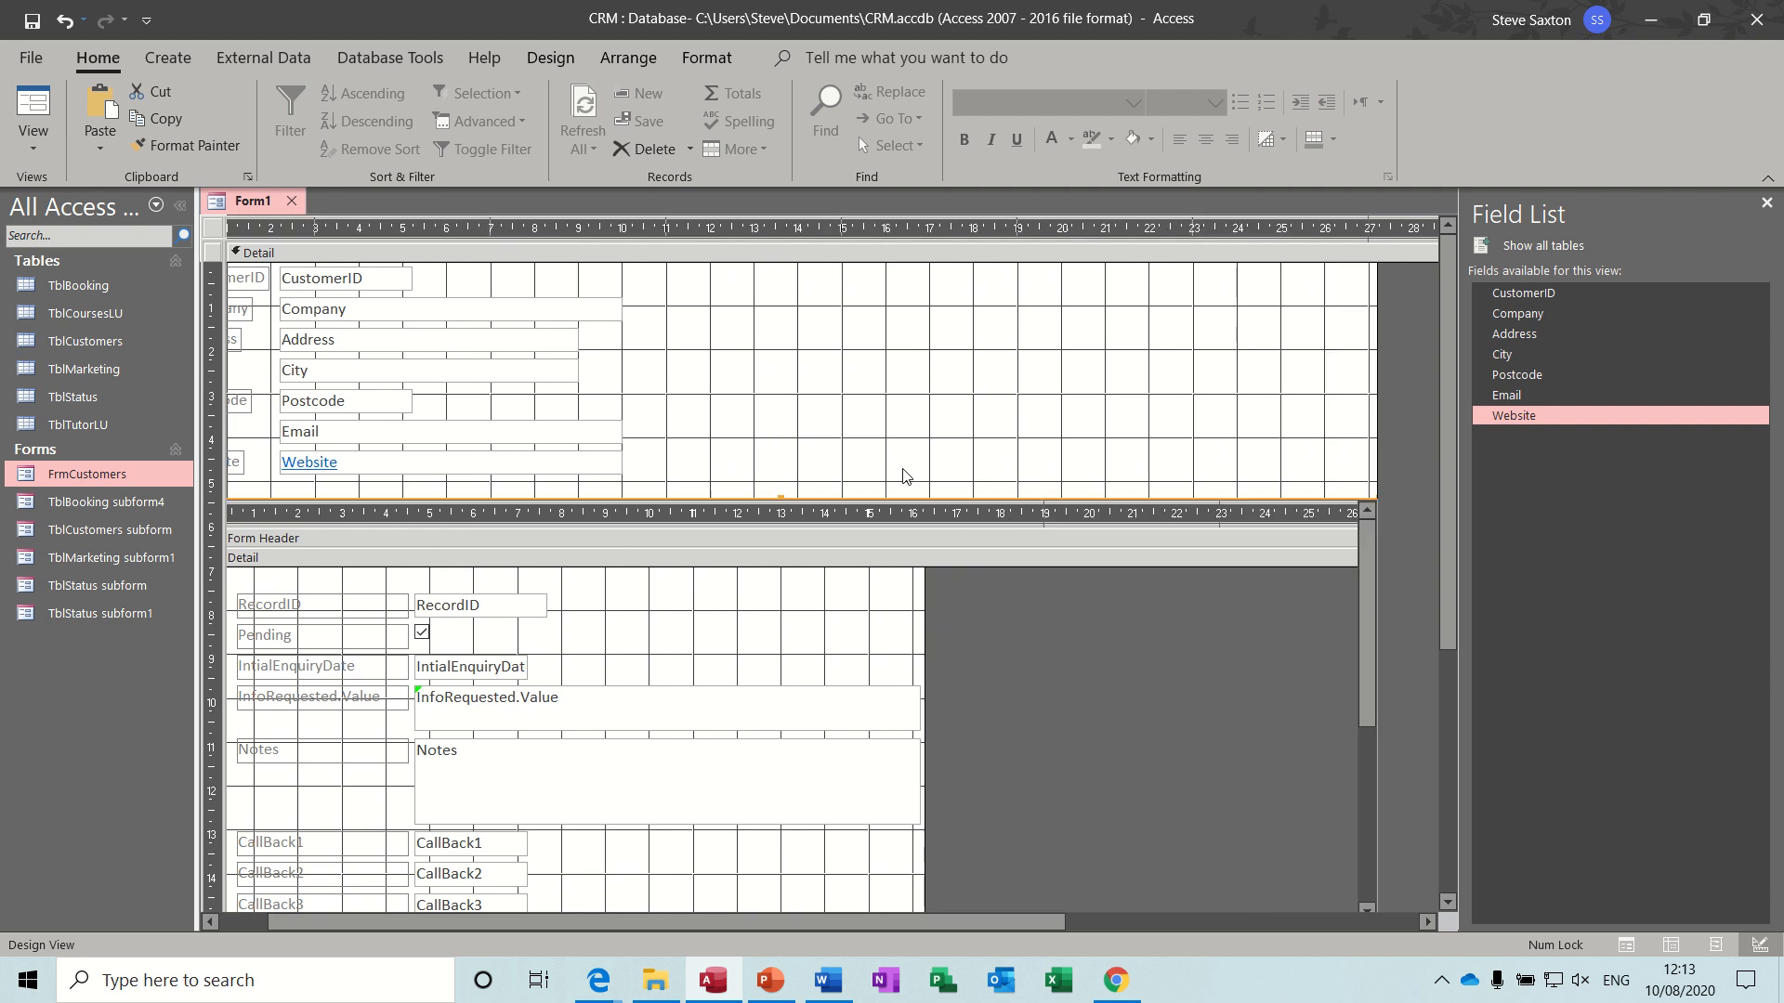
- Show the form in Form view and inspect the InfoRequested.Value entry of the first status record
left_click(47, 108)
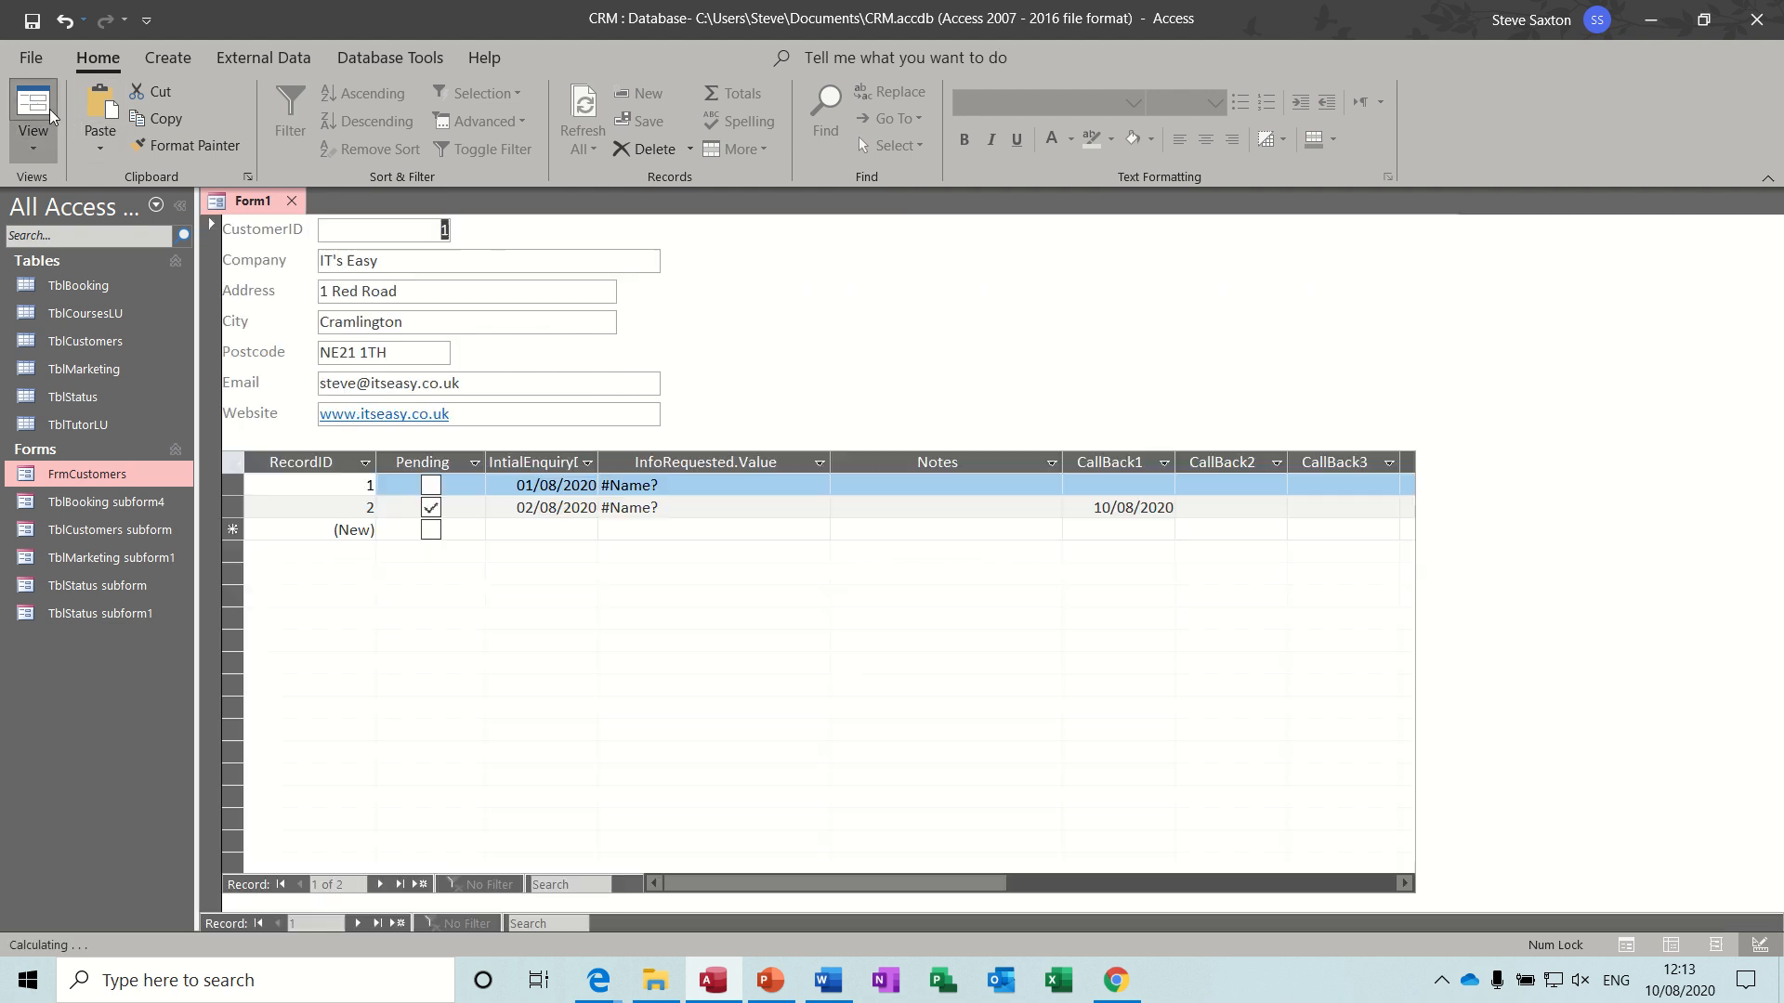
left_click(756, 485)
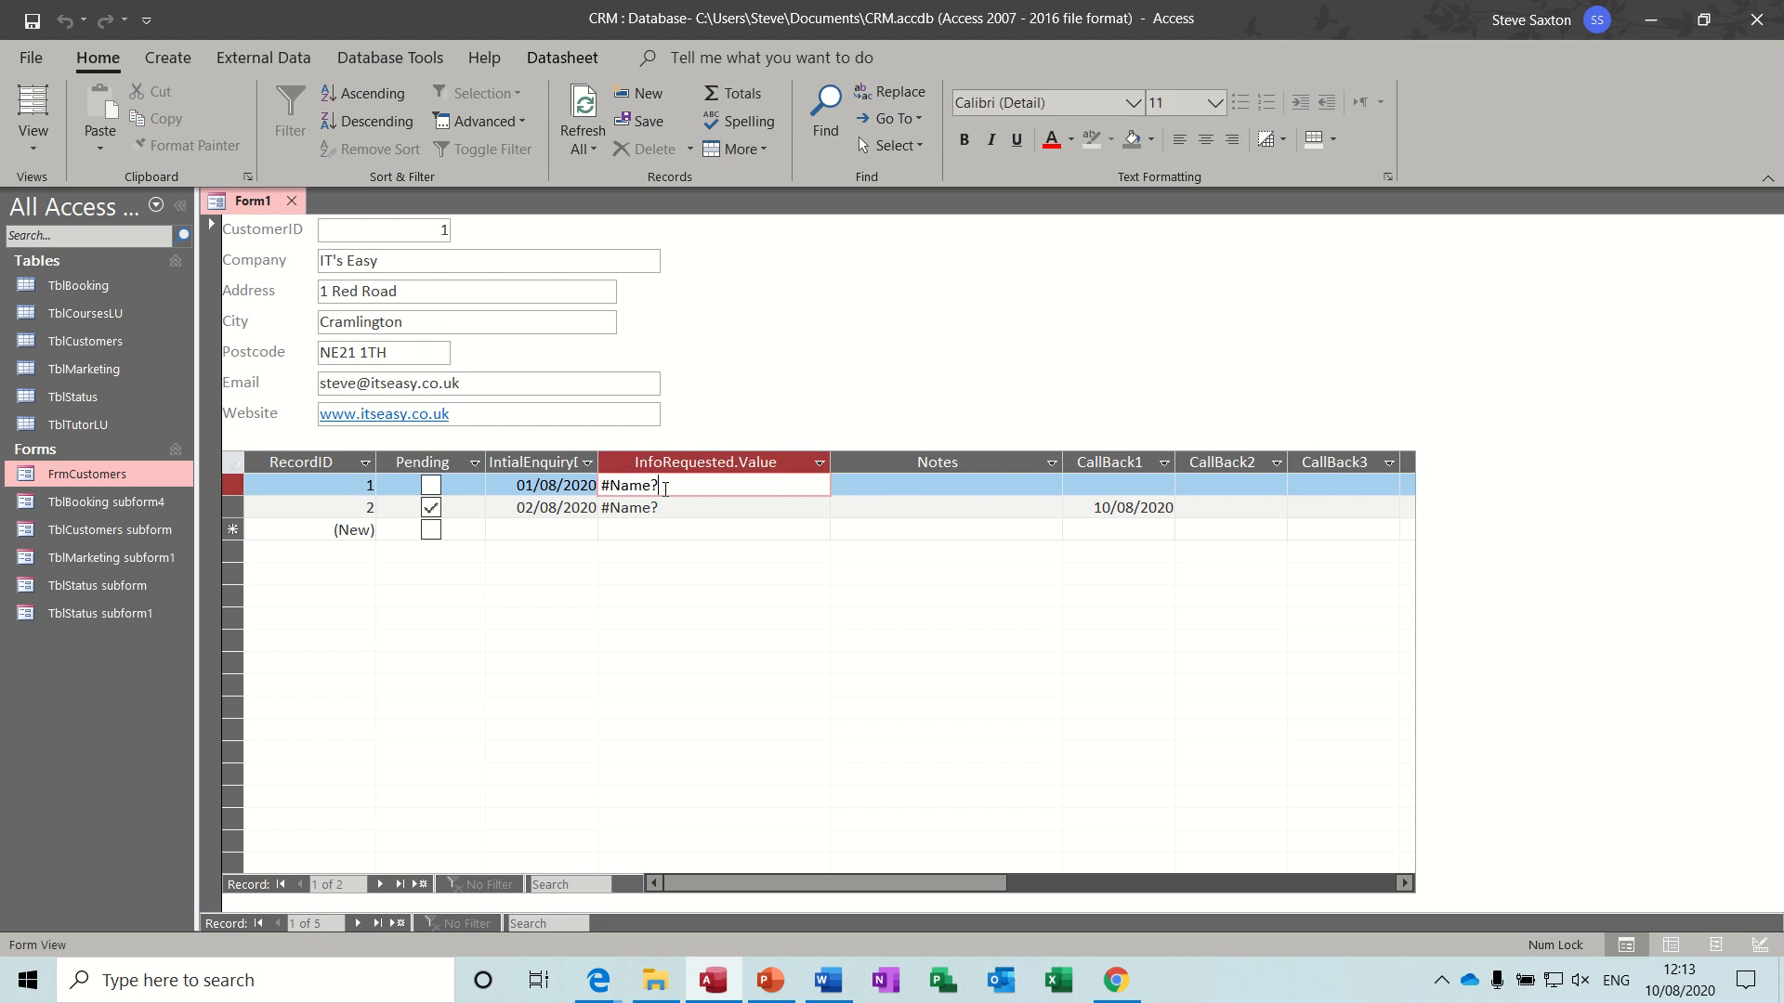
key("shift+Left")
key("shift+Left")
key("shift+Left")
key("shift+Left")
key("shift+Left")
key("shift+Left")
key("shift+Right")
key("shift+Right")
key("shift+Right")
key("shift+Right")
key("shift+Right")
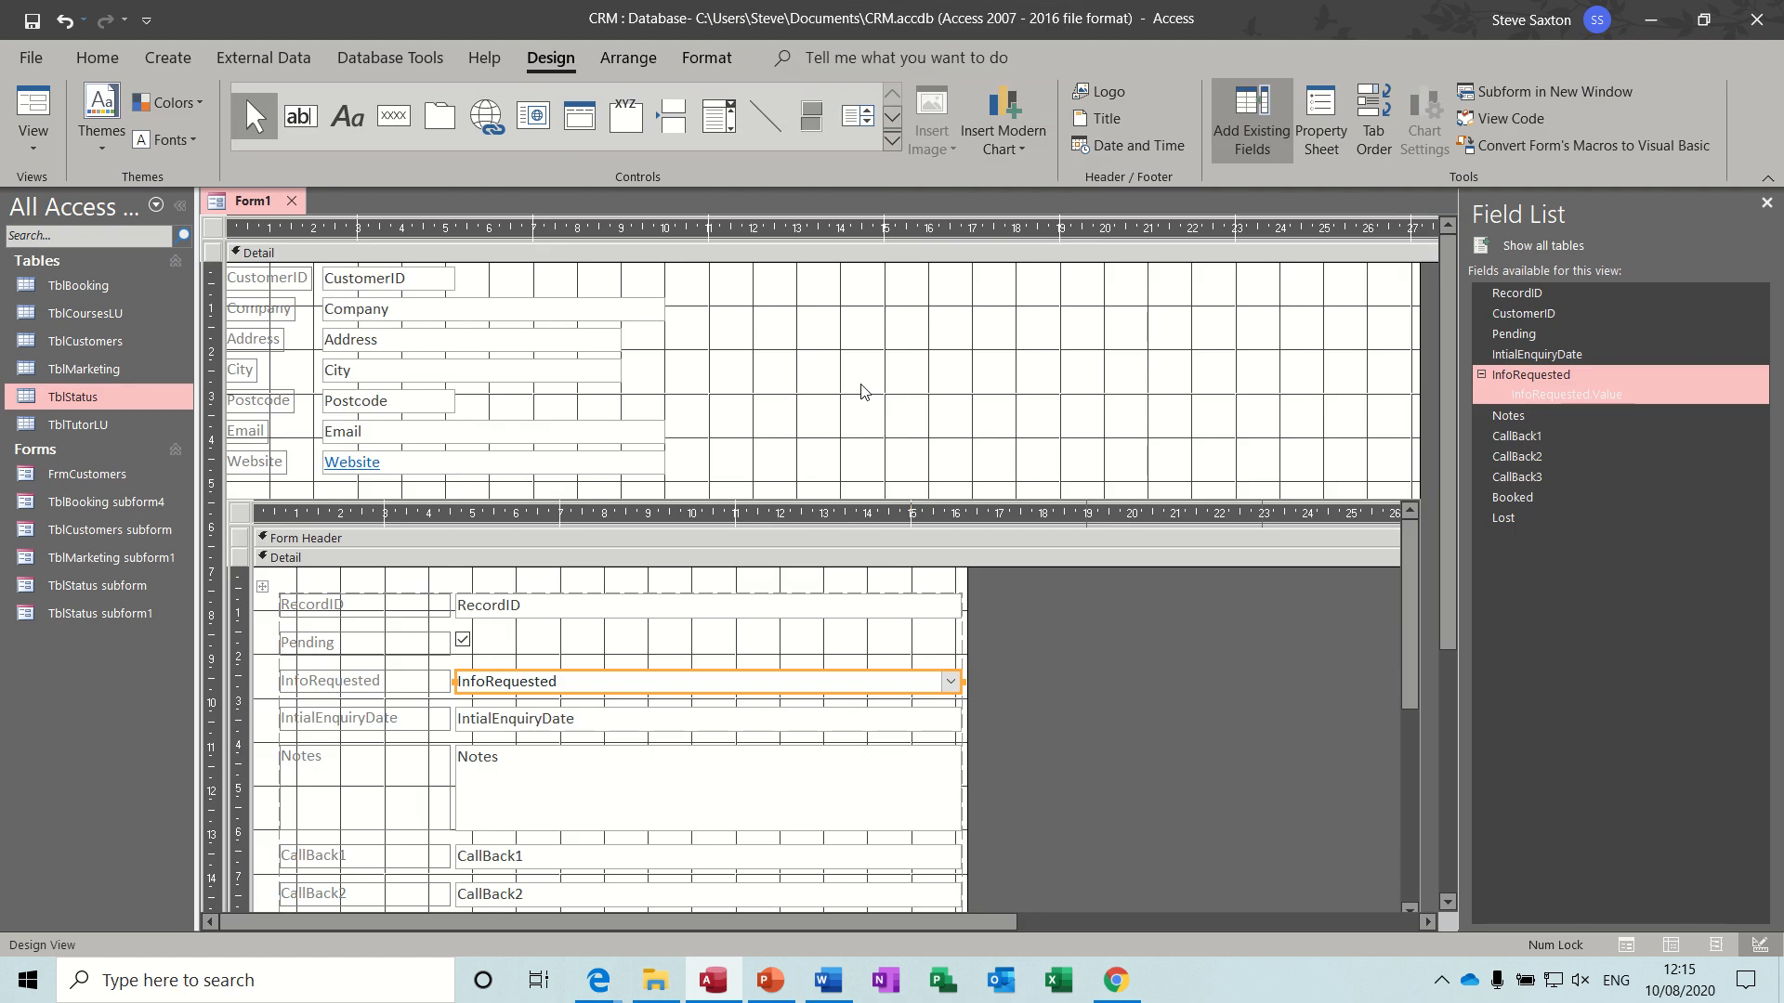
- Delete the InfoRequested combo box and label from the subform, and insert the InfoRequested field again in the Pending row
left_click(421, 683)
left_click(541, 686)
key("Delete")
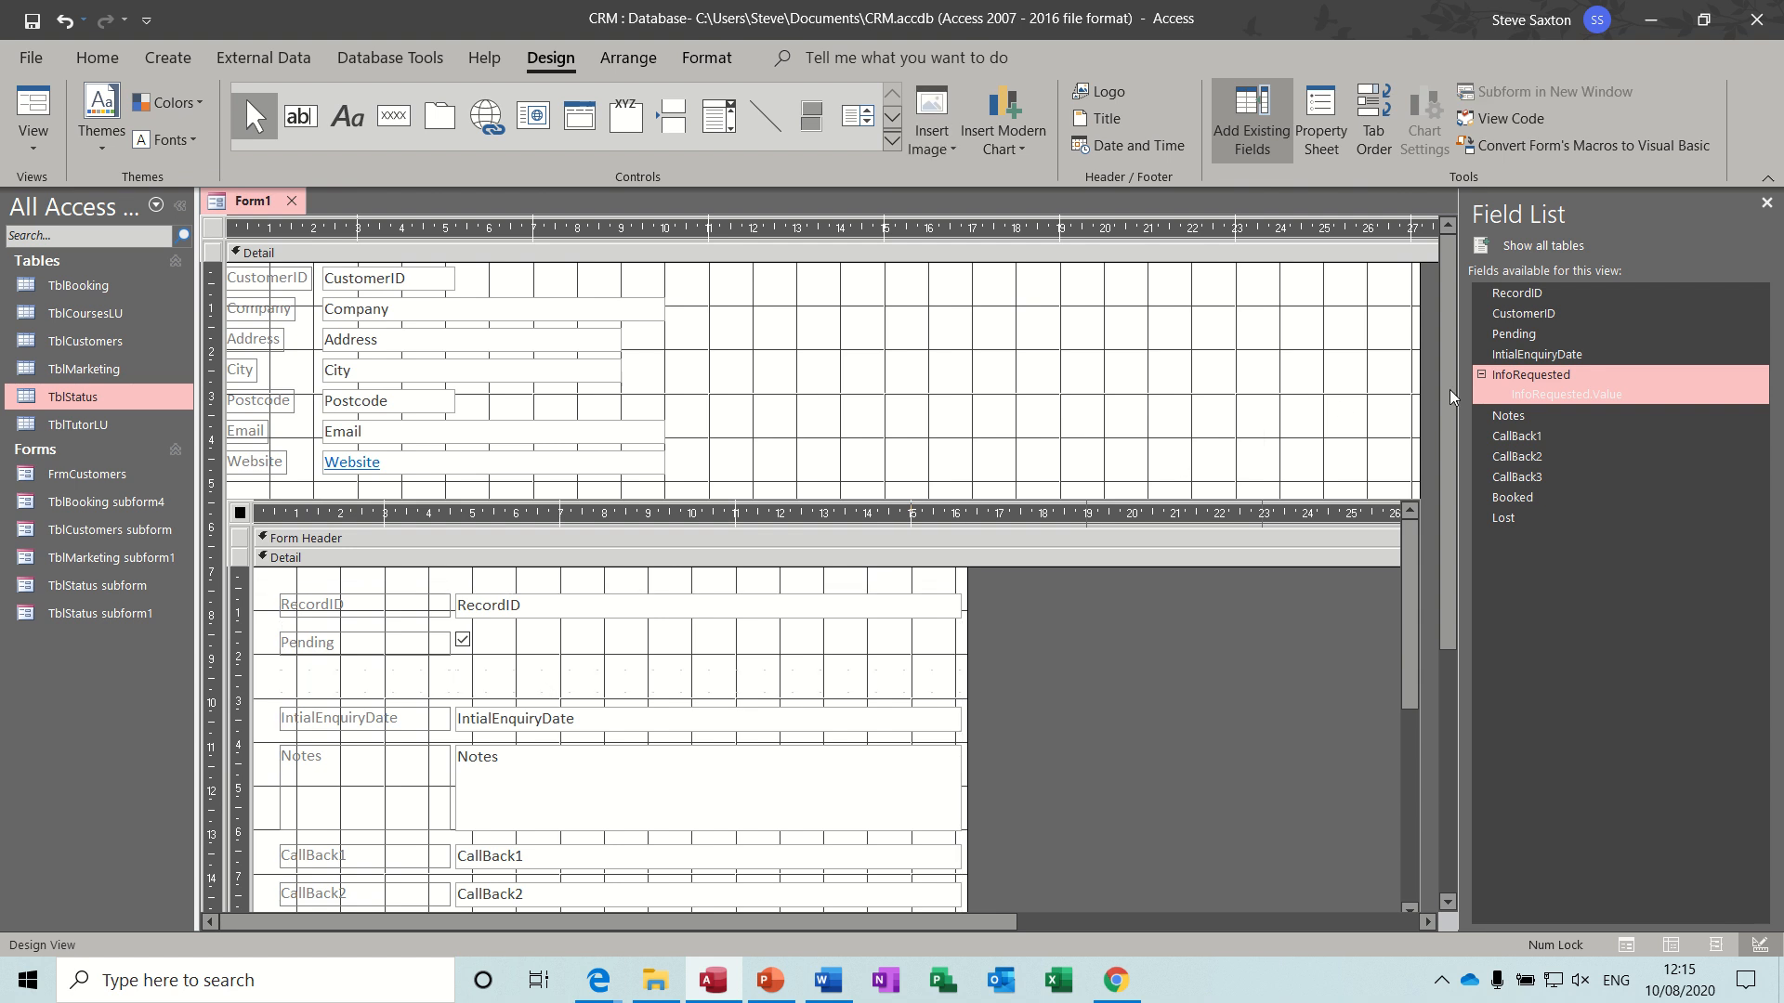
left_click_drag(1561, 377, 390, 637)
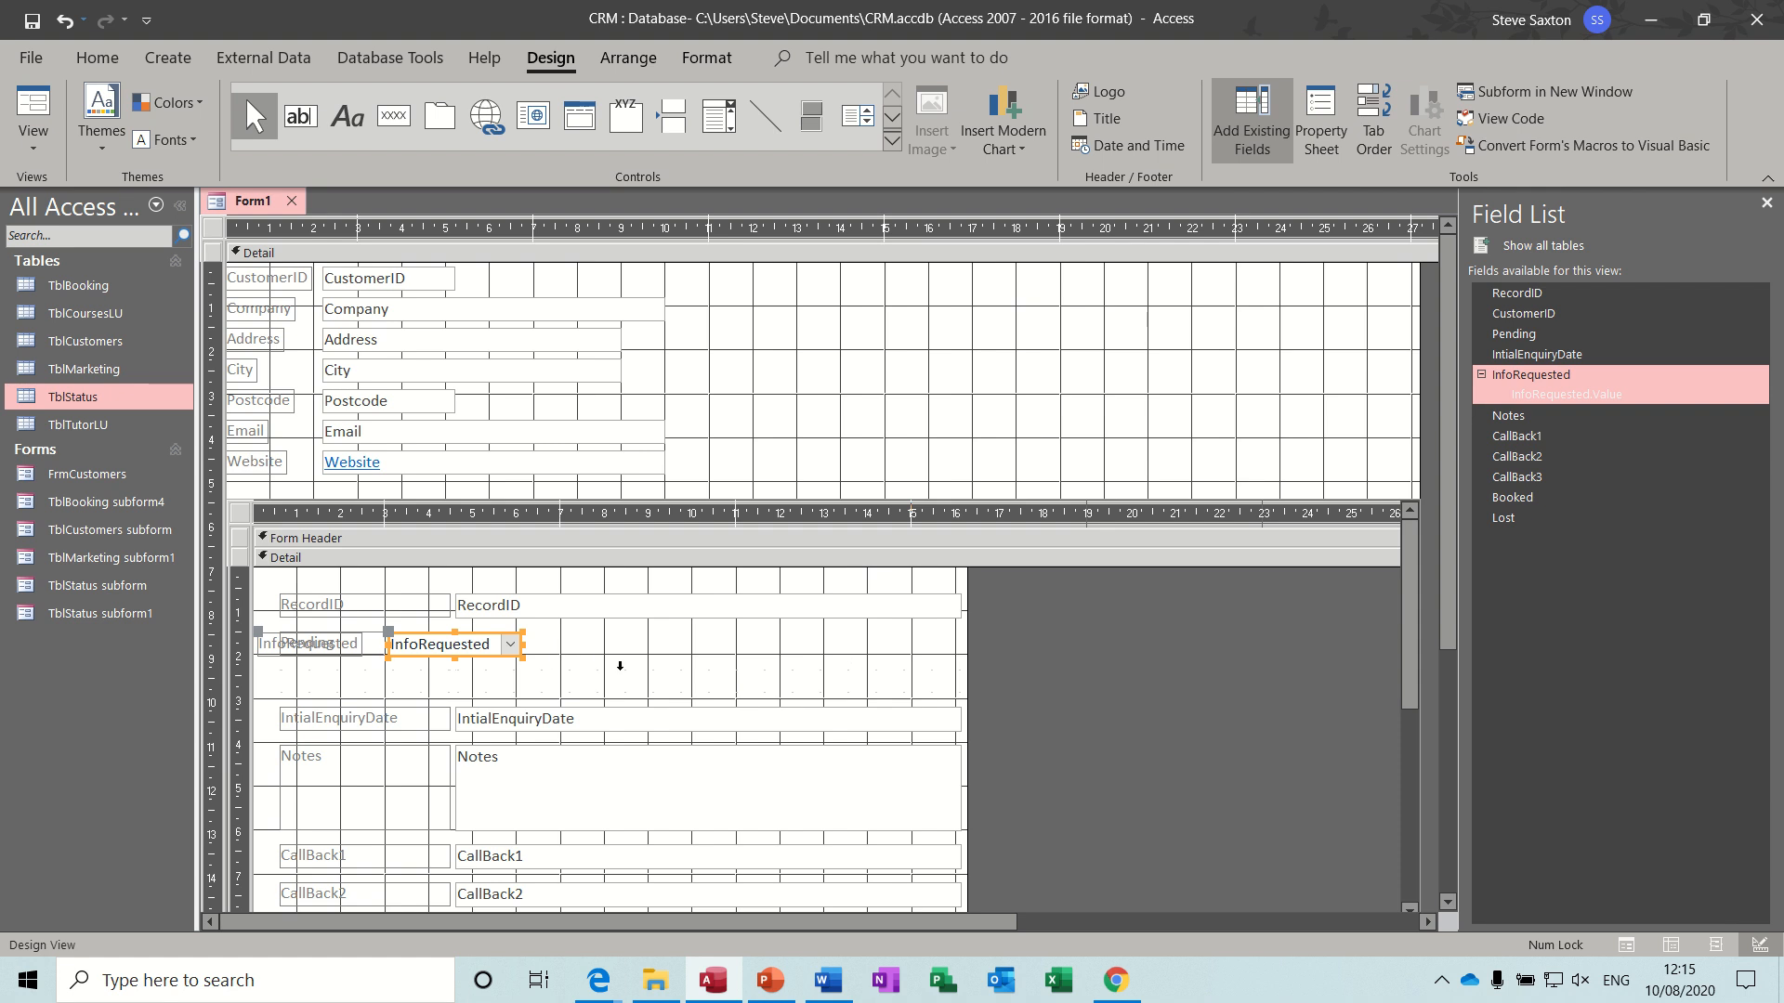
- Select all the subform's controls, including the new InfoRequested combo box, and arrange them in a stacked layout
key("ctrl+a")
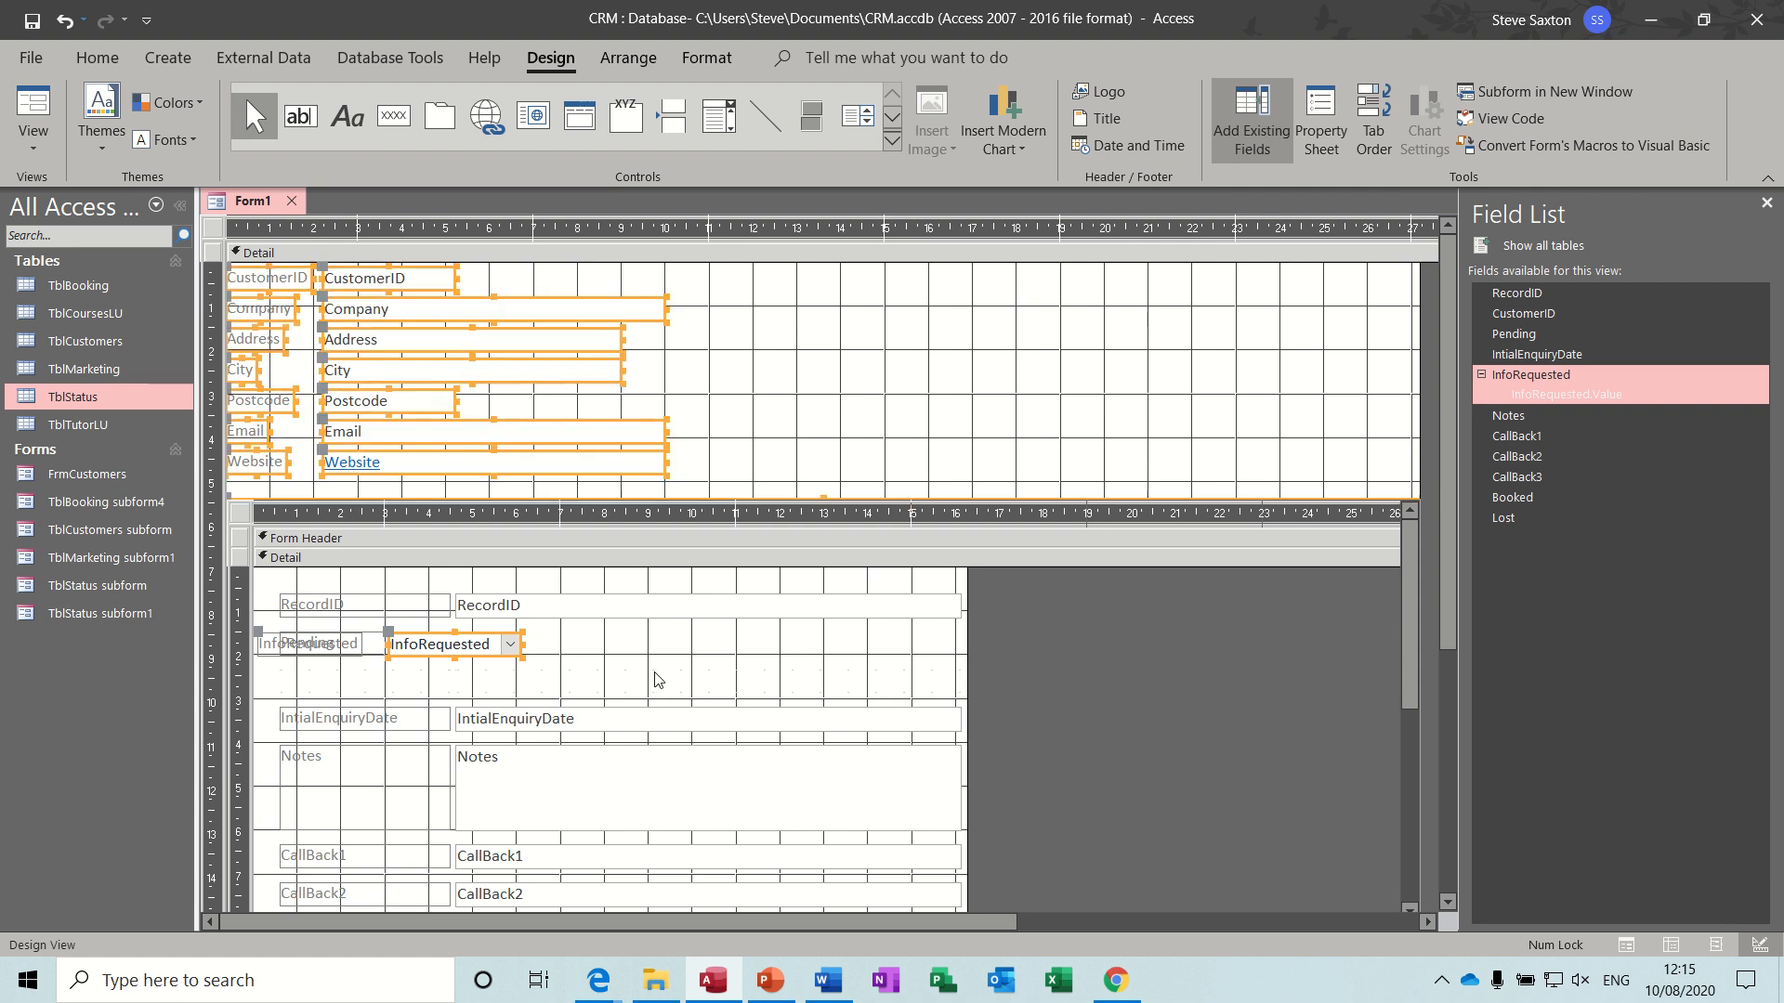
left_click(656, 679)
key("ctrl+a")
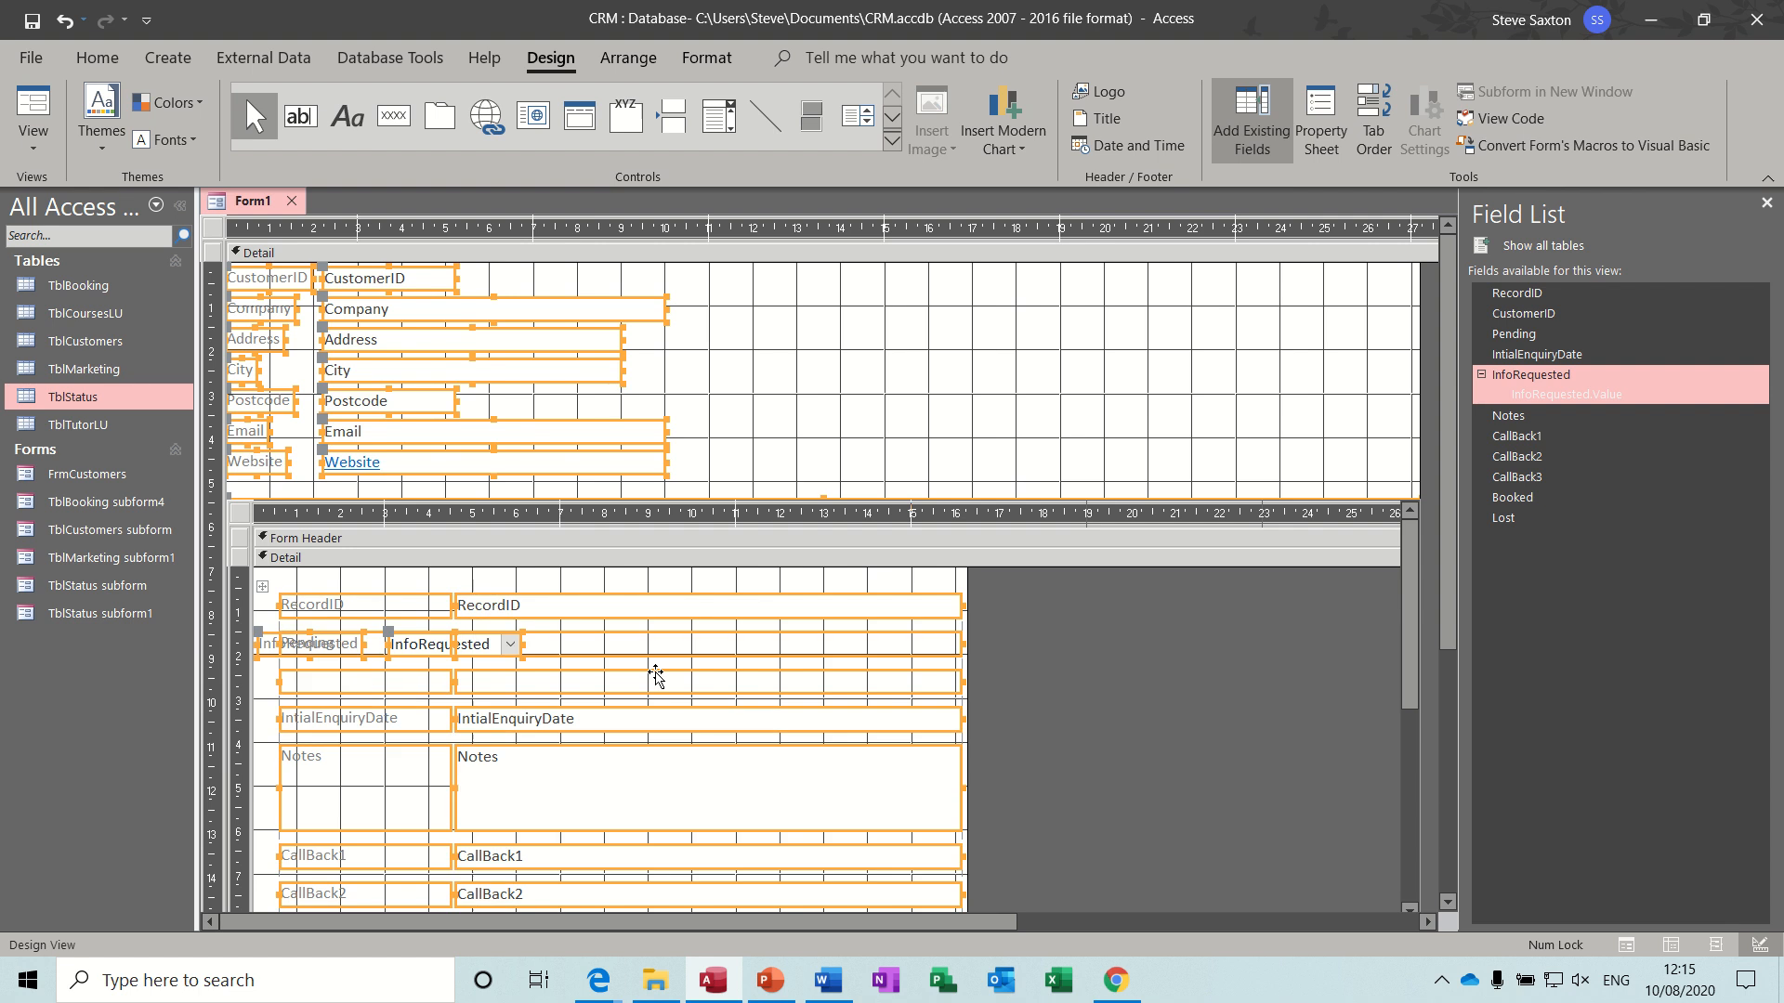
left_click(627, 59)
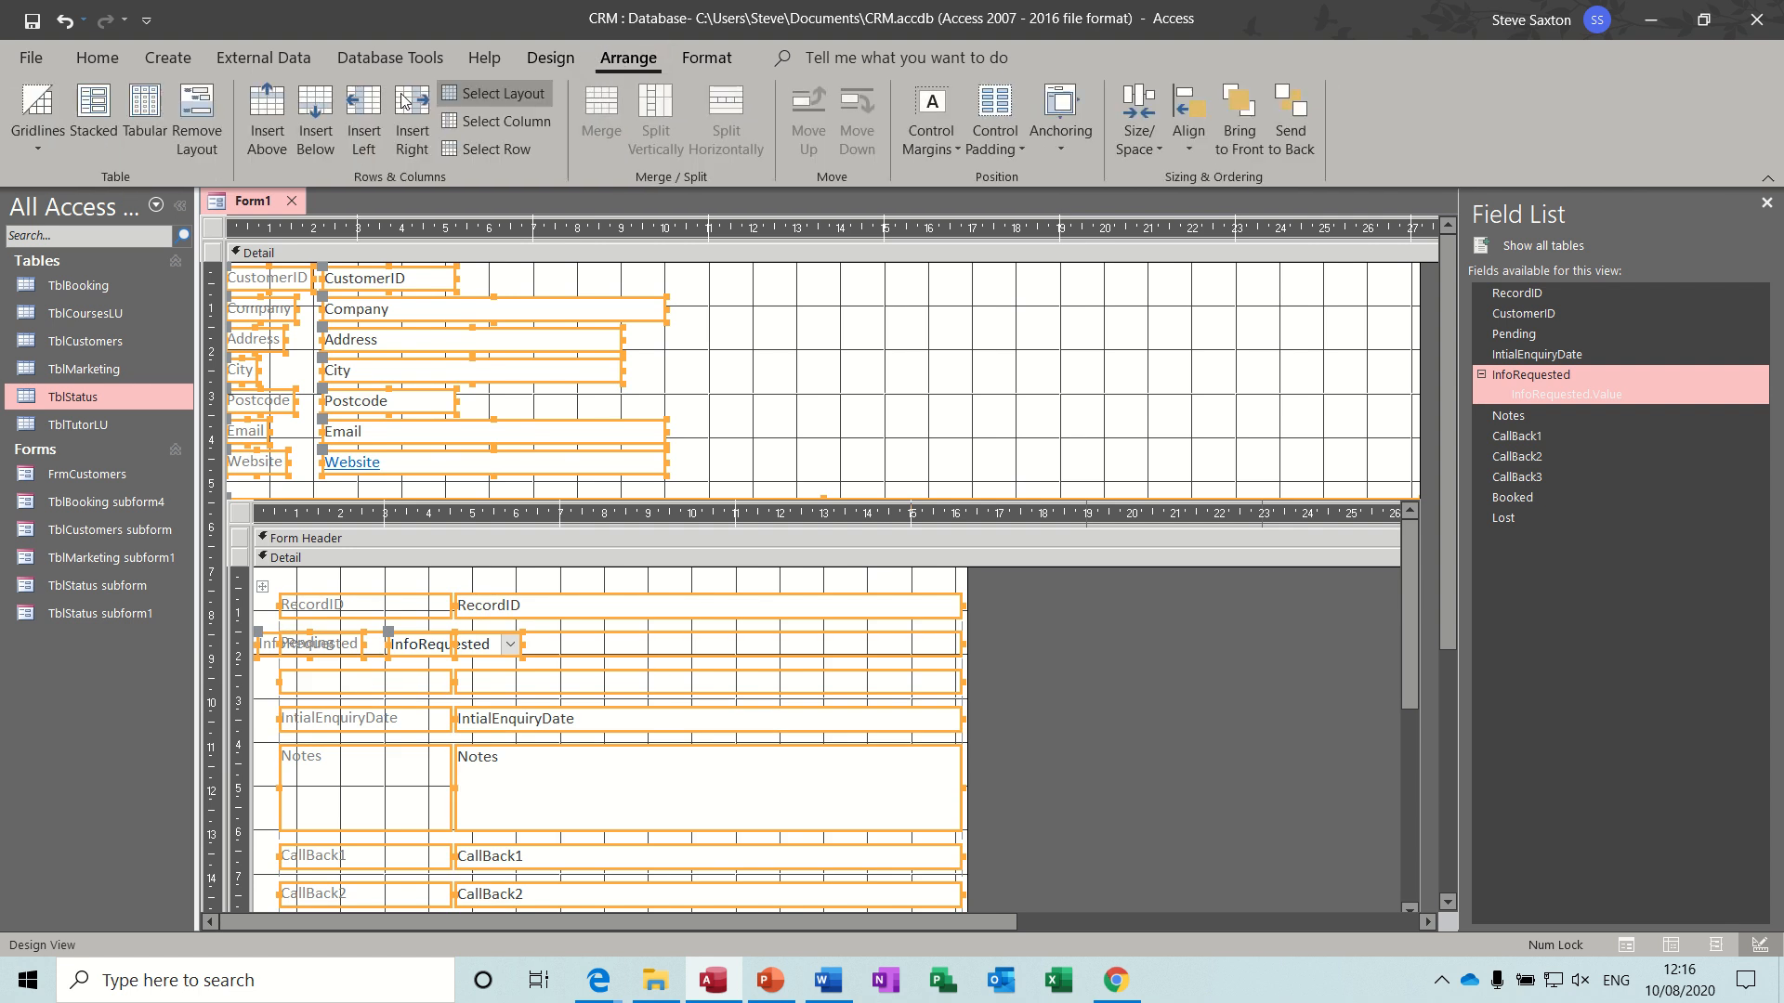
left_click(92, 103)
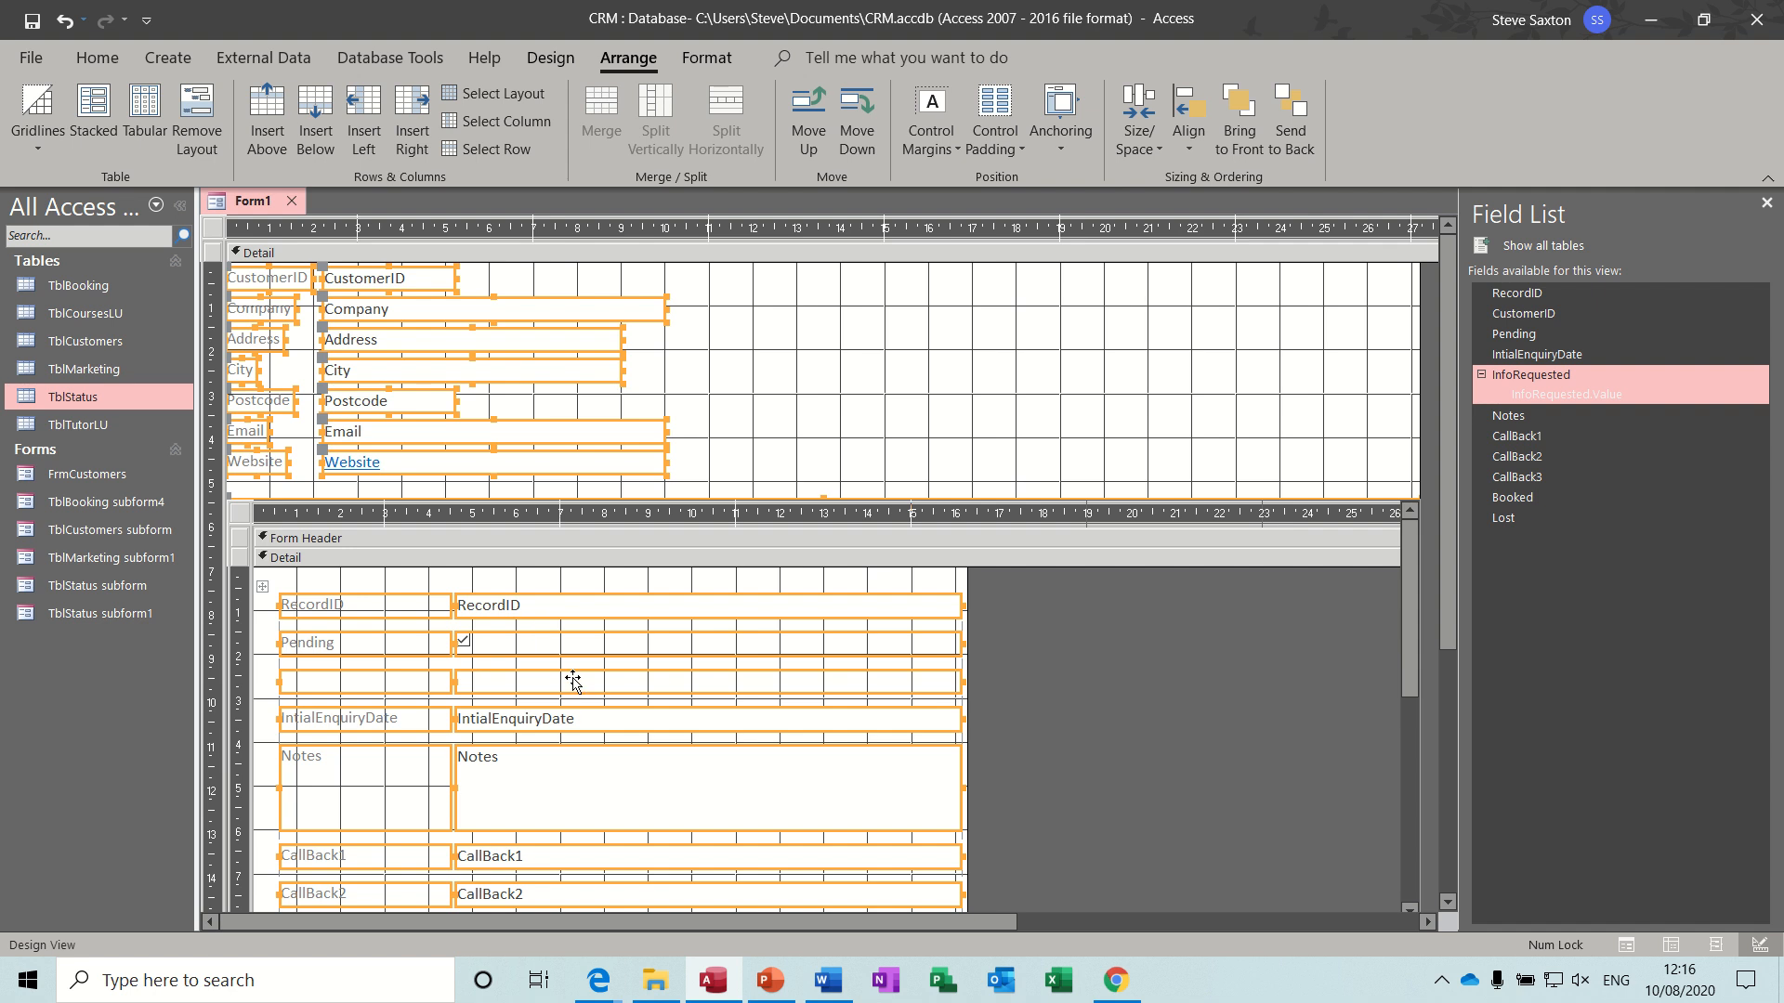
- Show the form in Form view and check the course choices offered by InfoRequested for the first status record
left_click(550, 58)
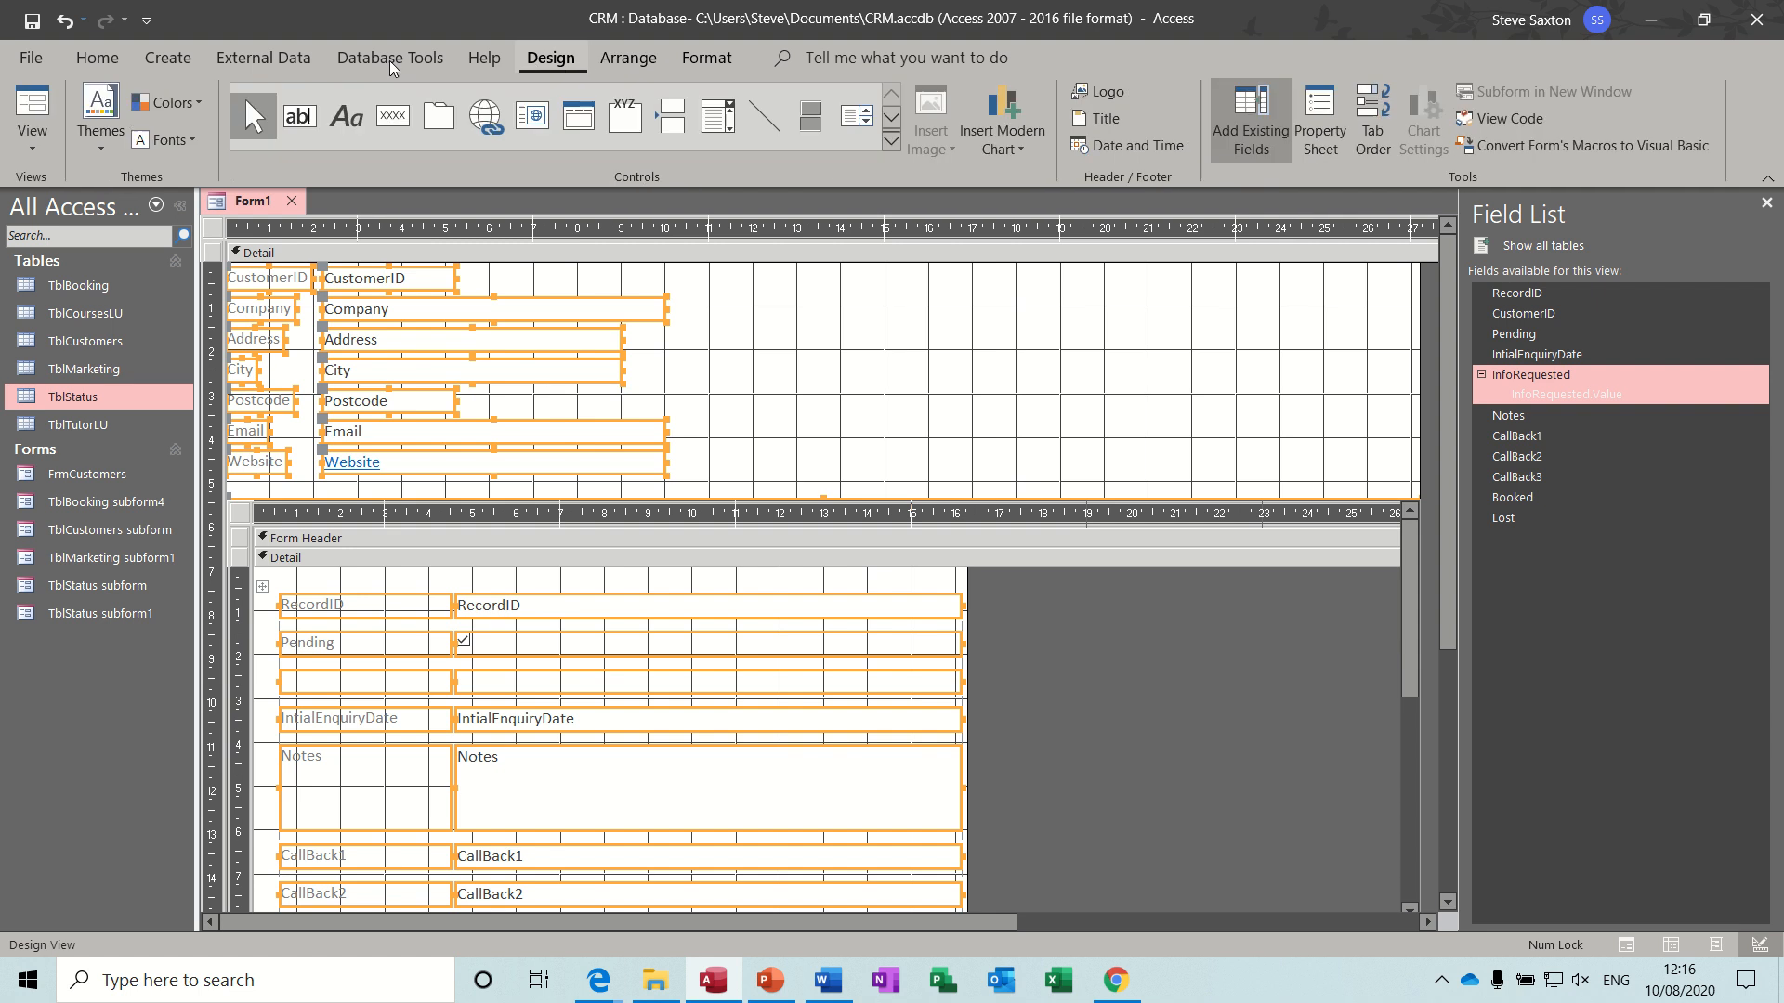
left_click(33, 109)
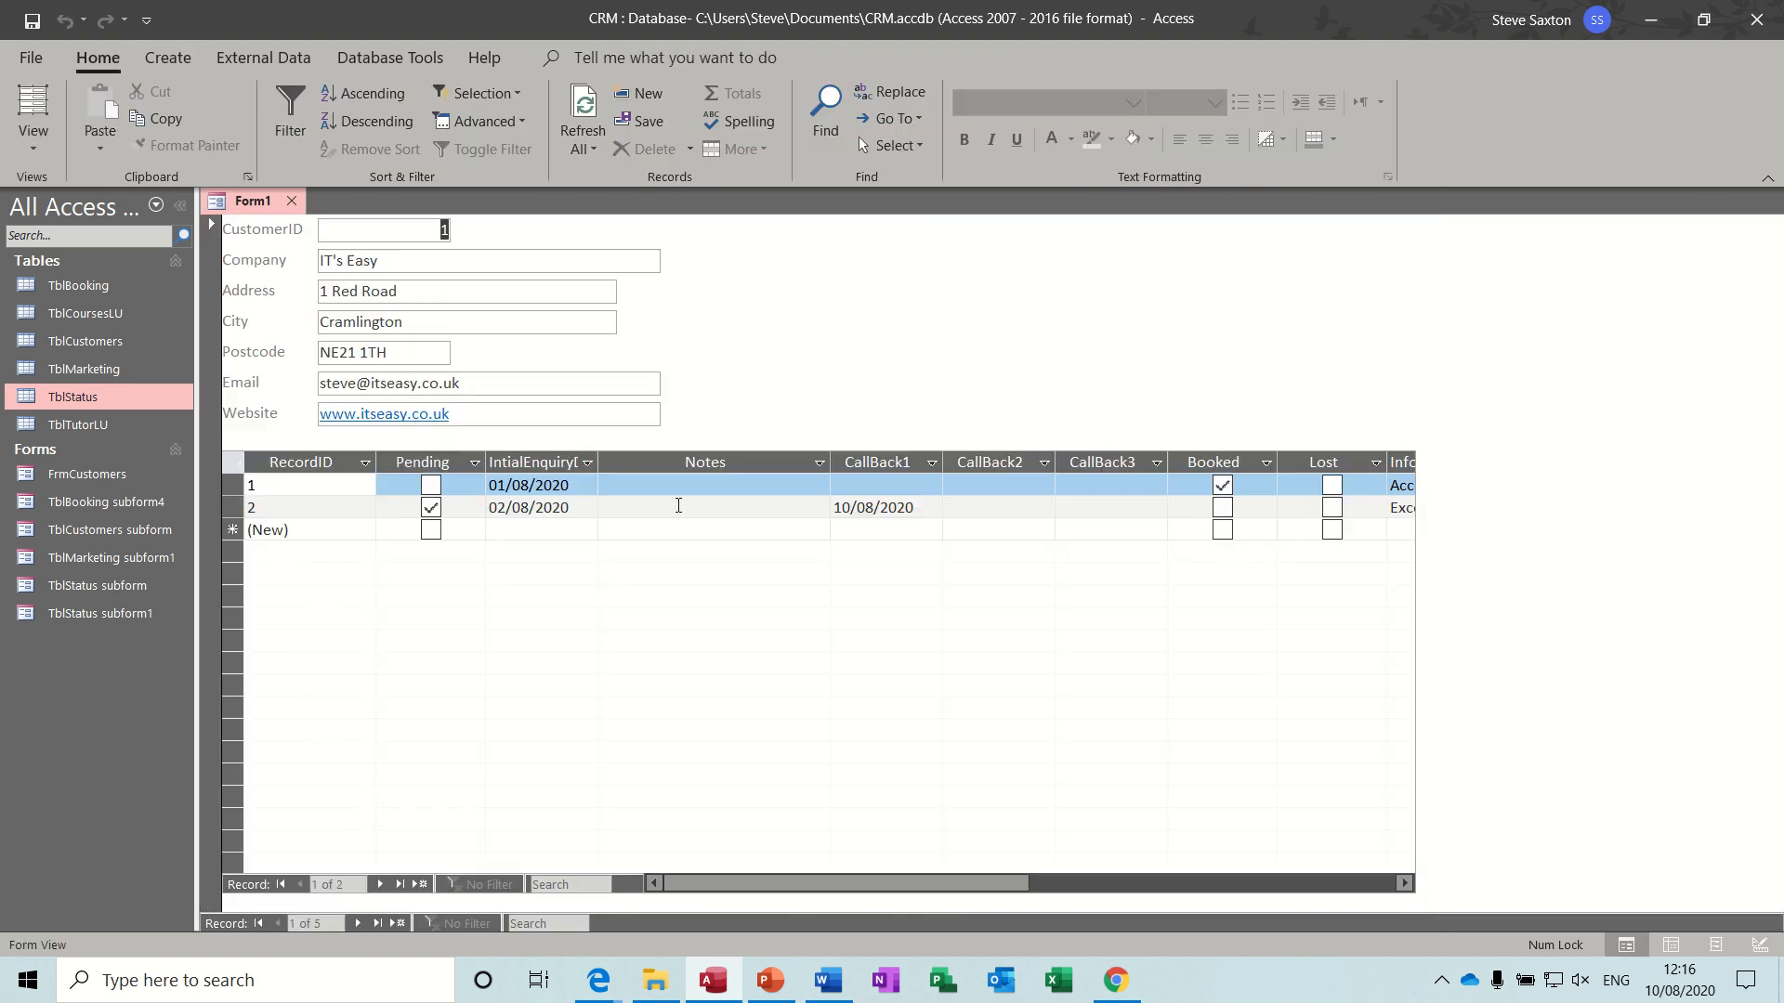
left_click_drag(964, 884, 1046, 884)
left_click(1243, 485)
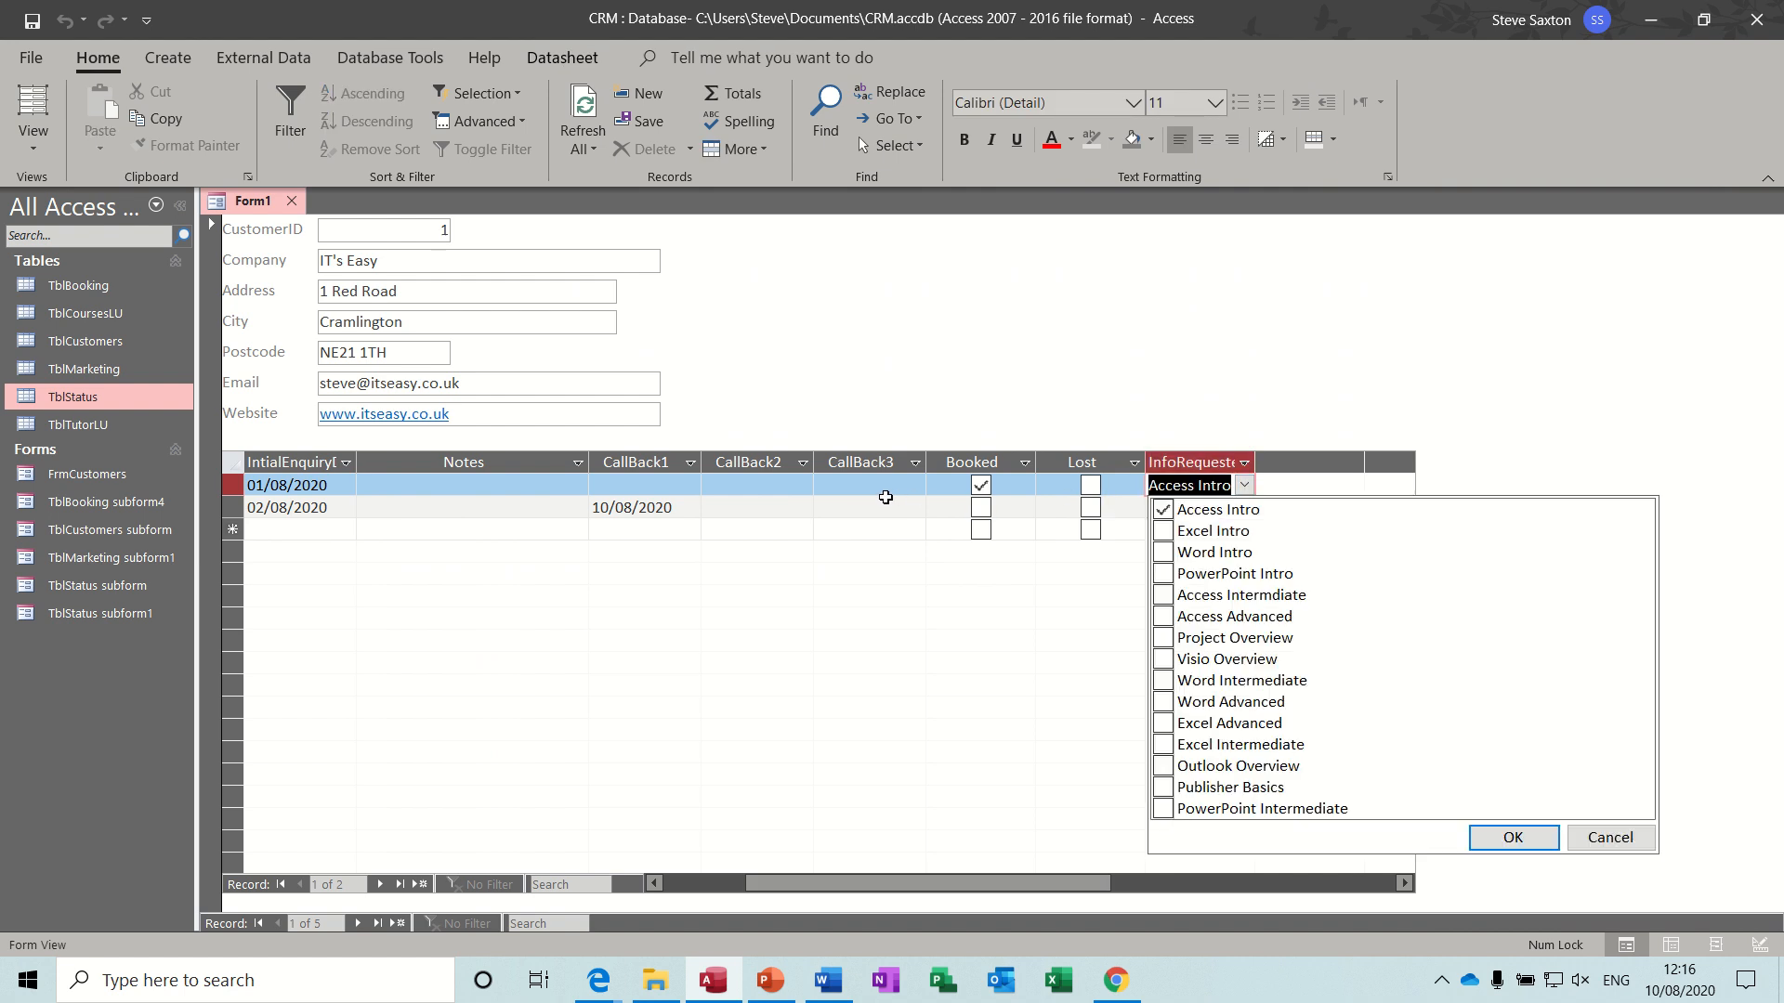
- Move the InfoRequested column between IntialEnquiryDate and Notes in the subform datasheet
left_click(1210, 463)
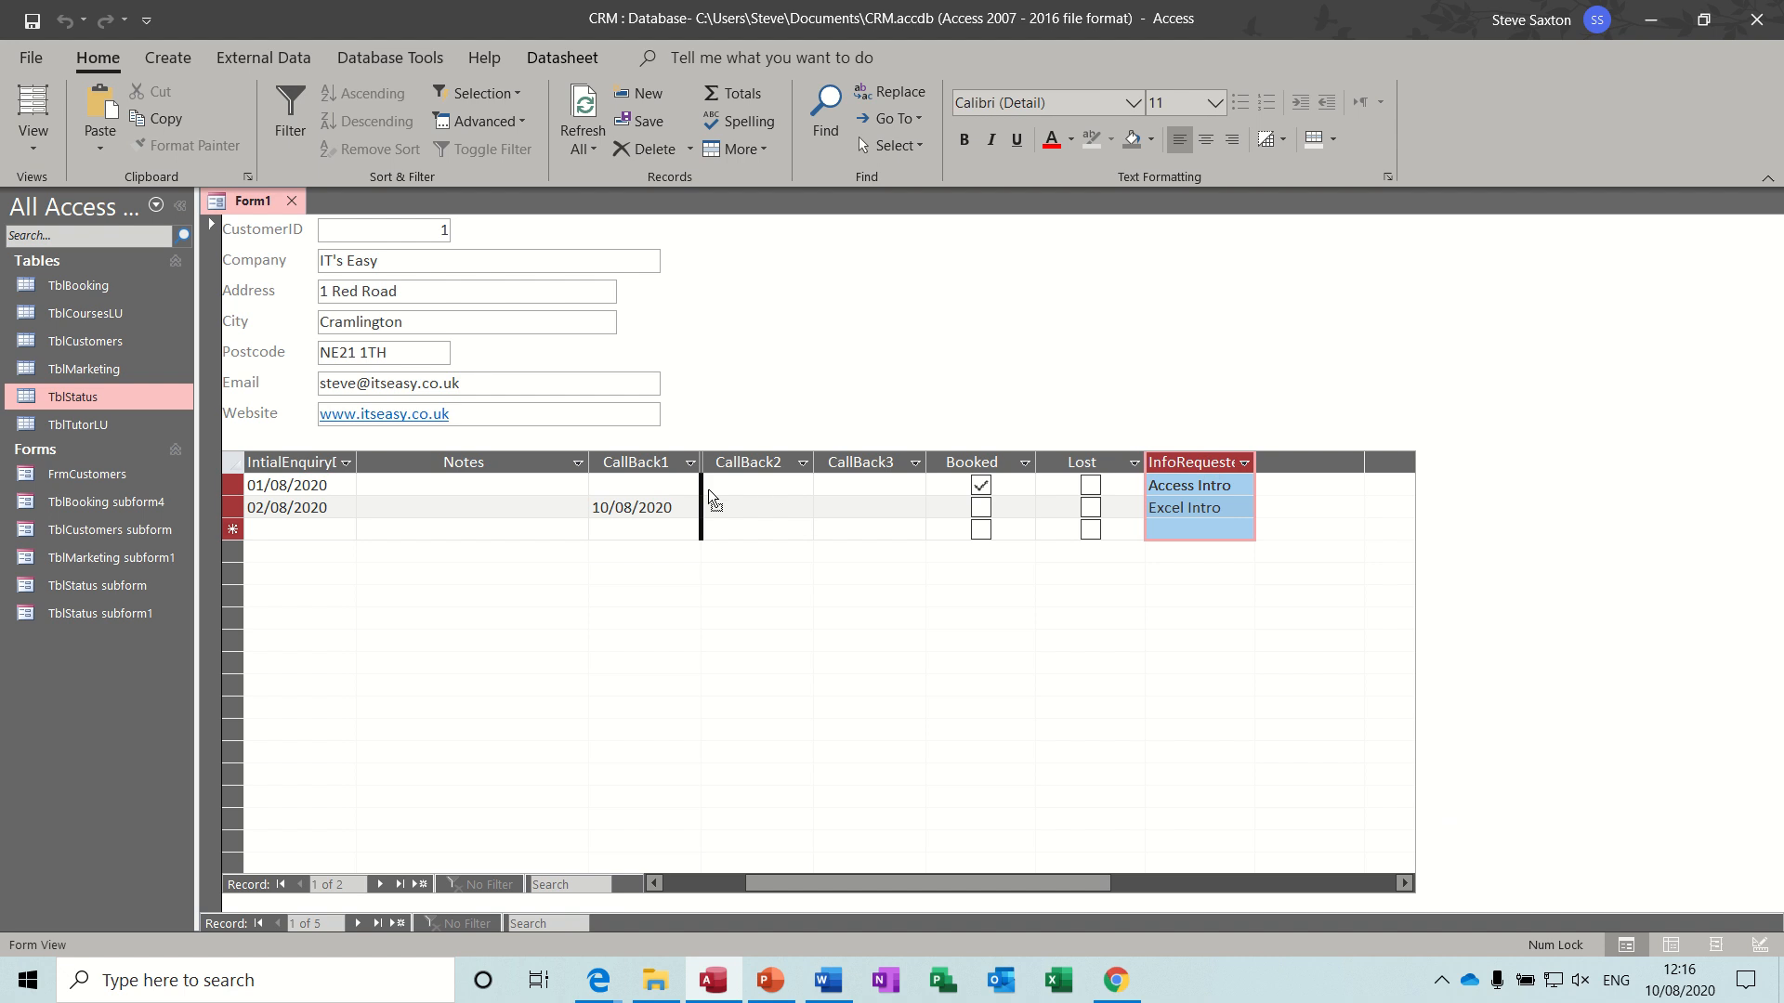
left_click_drag(708, 488, 463, 485)
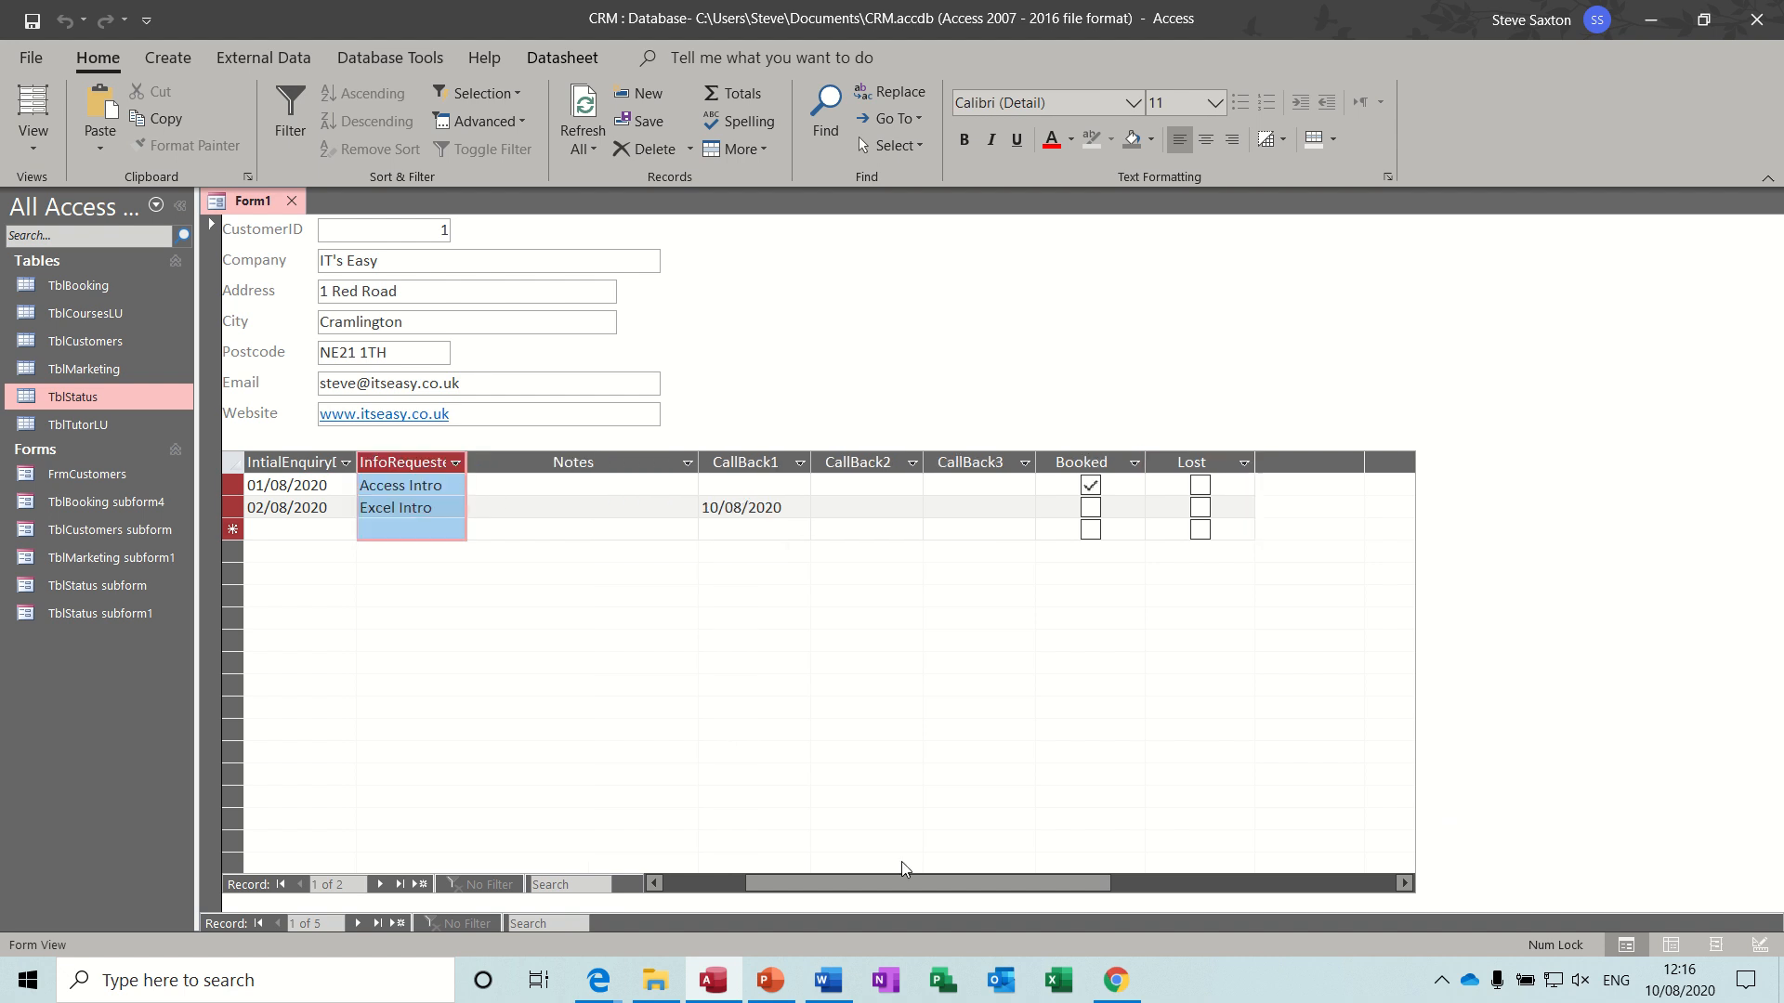
left_click_drag(890, 877, 788, 881)
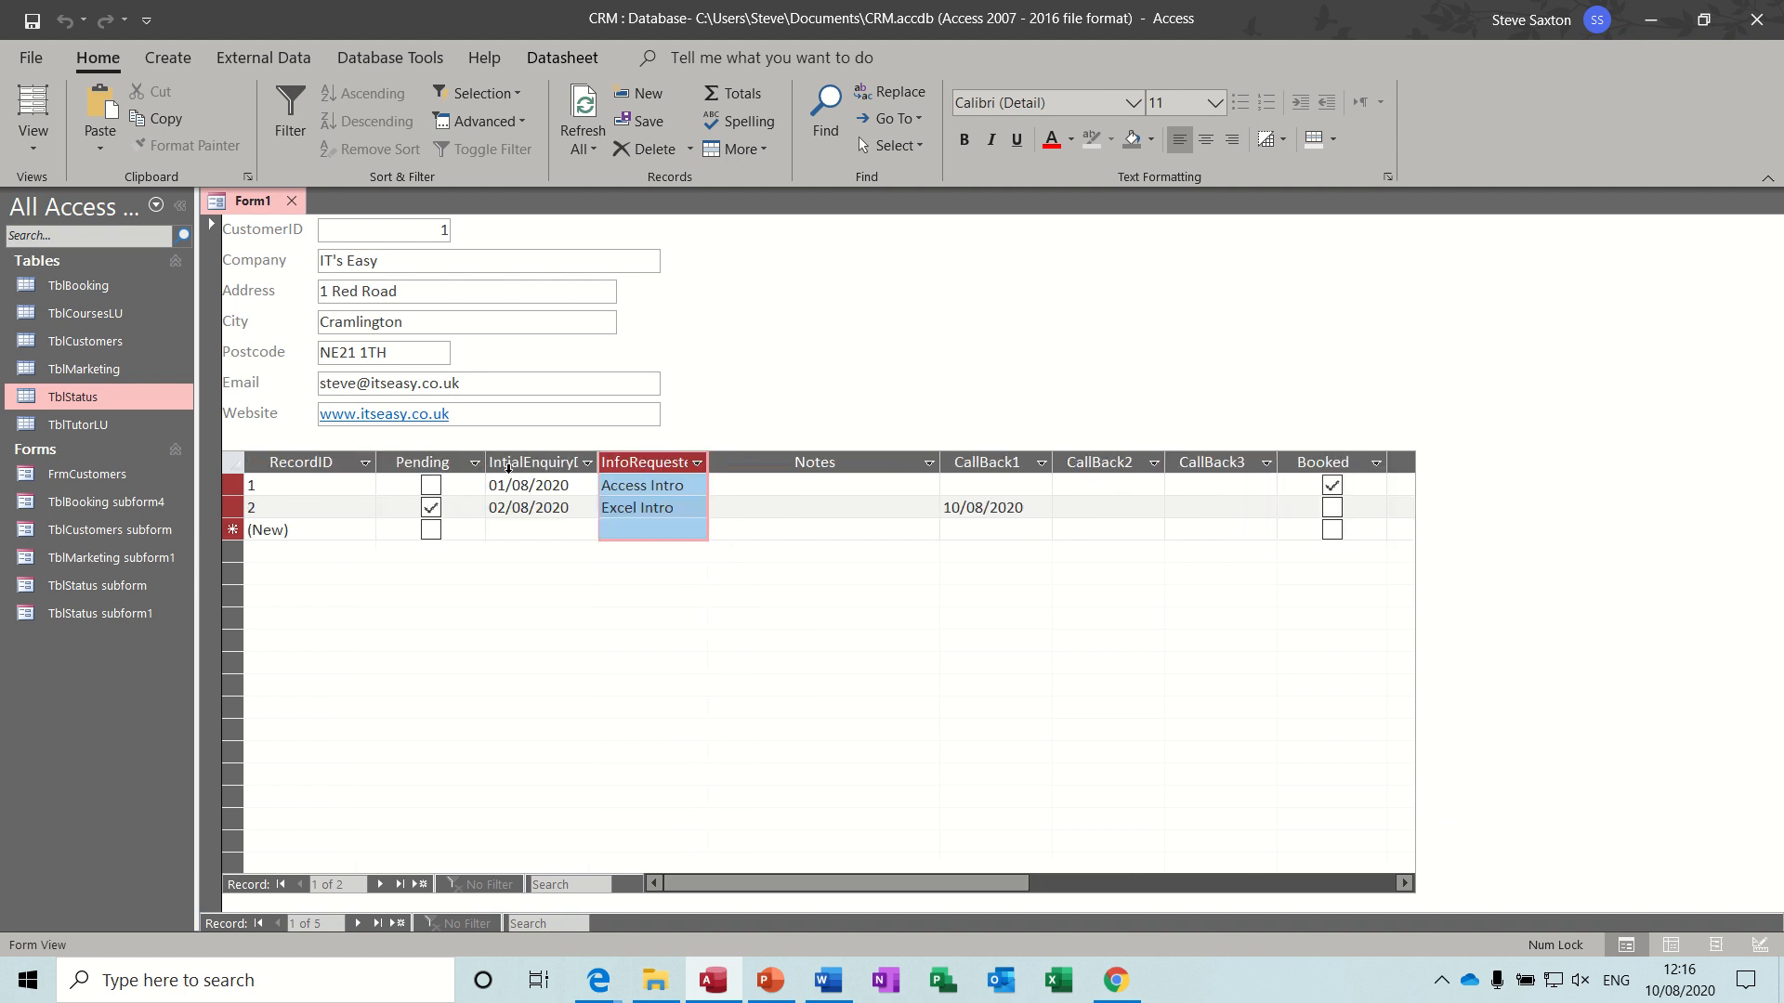
left_click(712, 485)
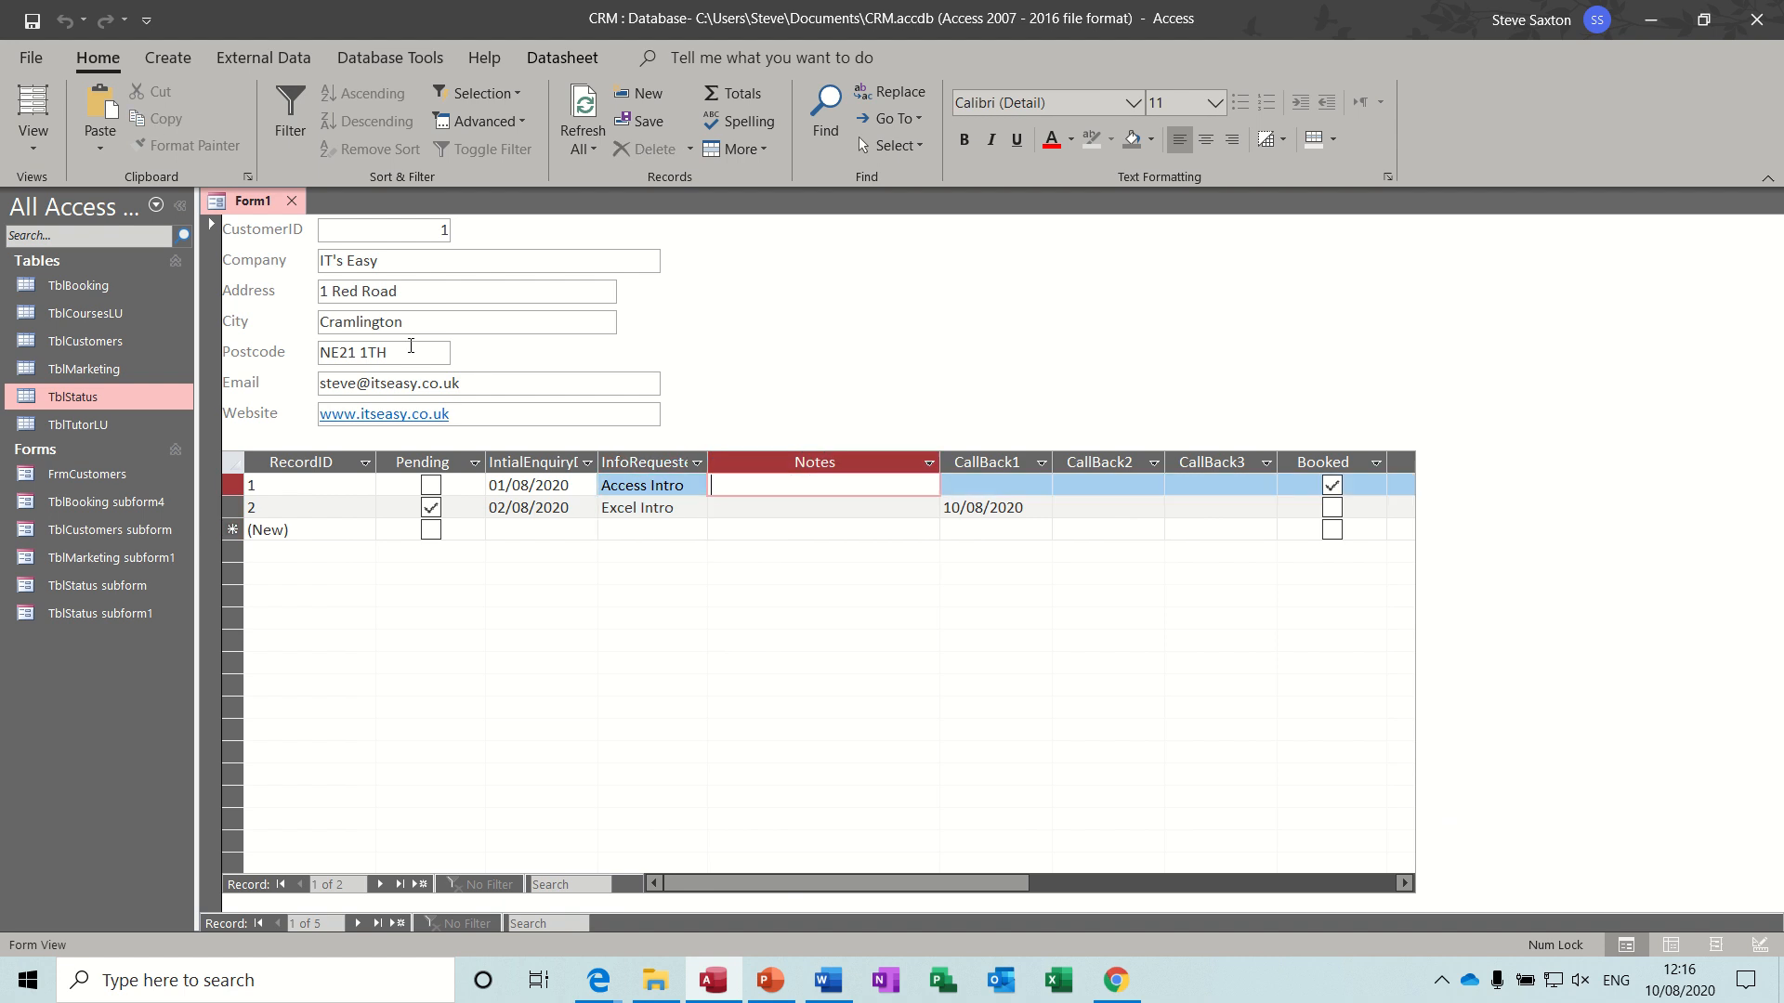
- Save the form as FrmCustomers1
left_click(31, 19)
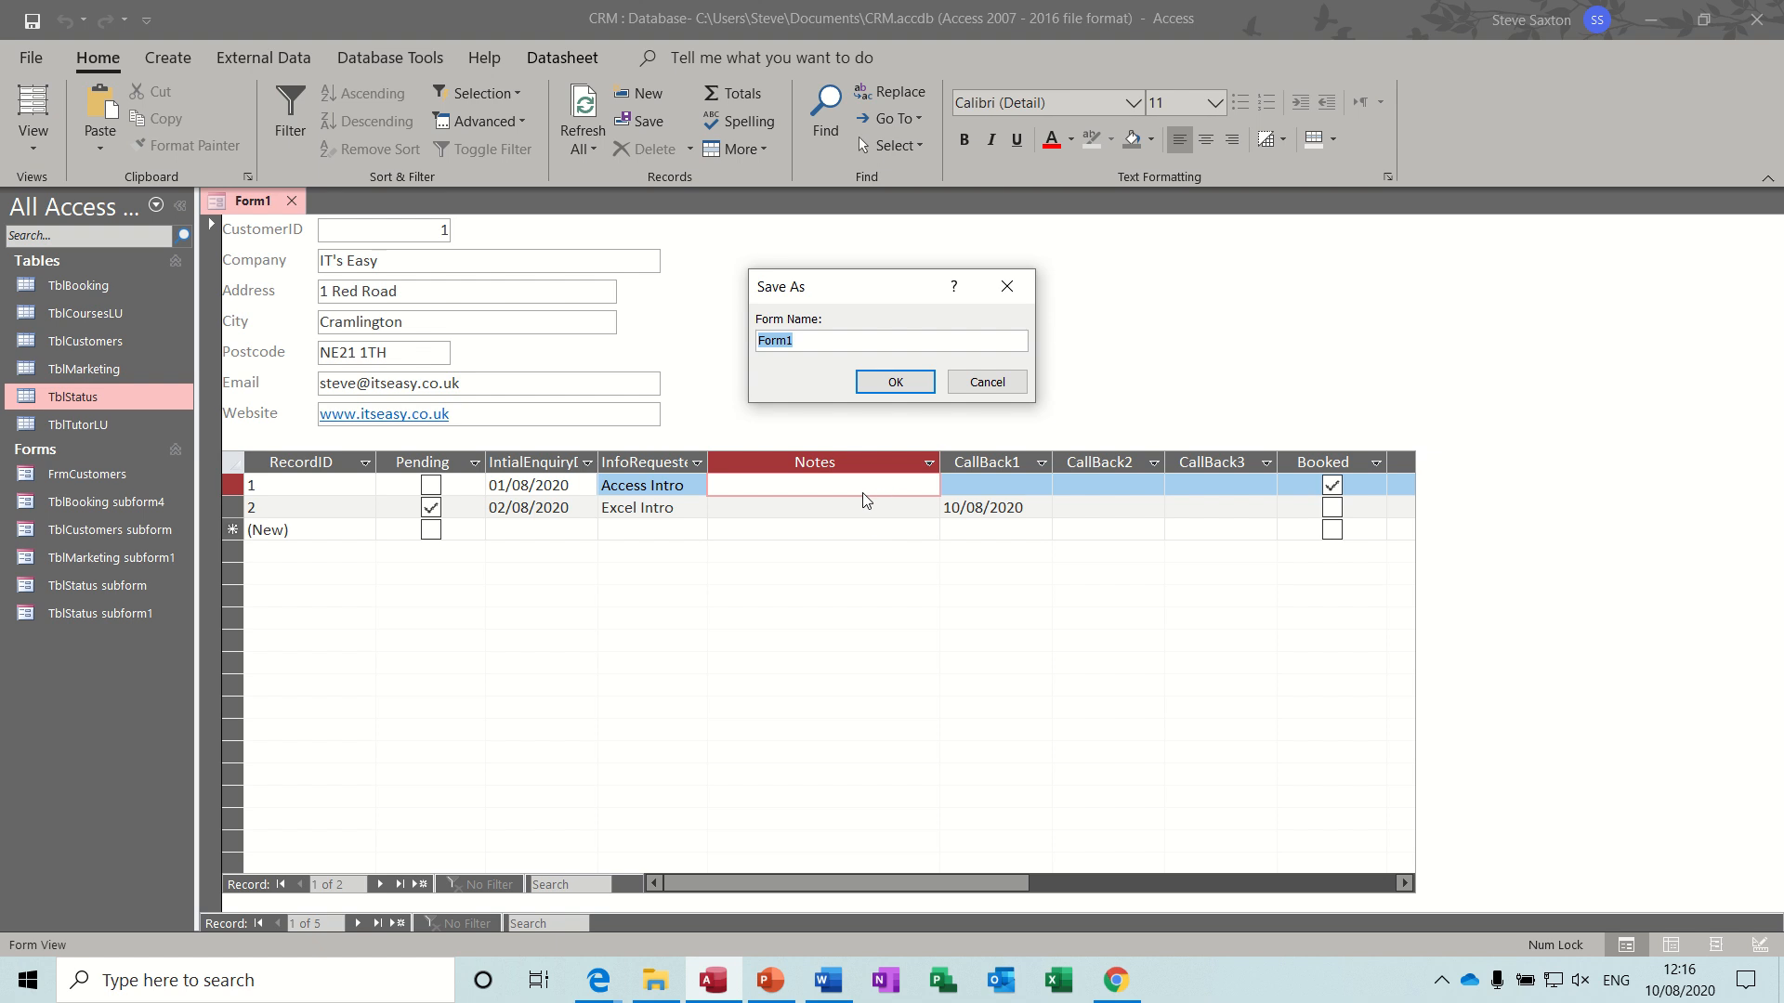
type("F")
left_click(912, 390)
left_click(724, 507)
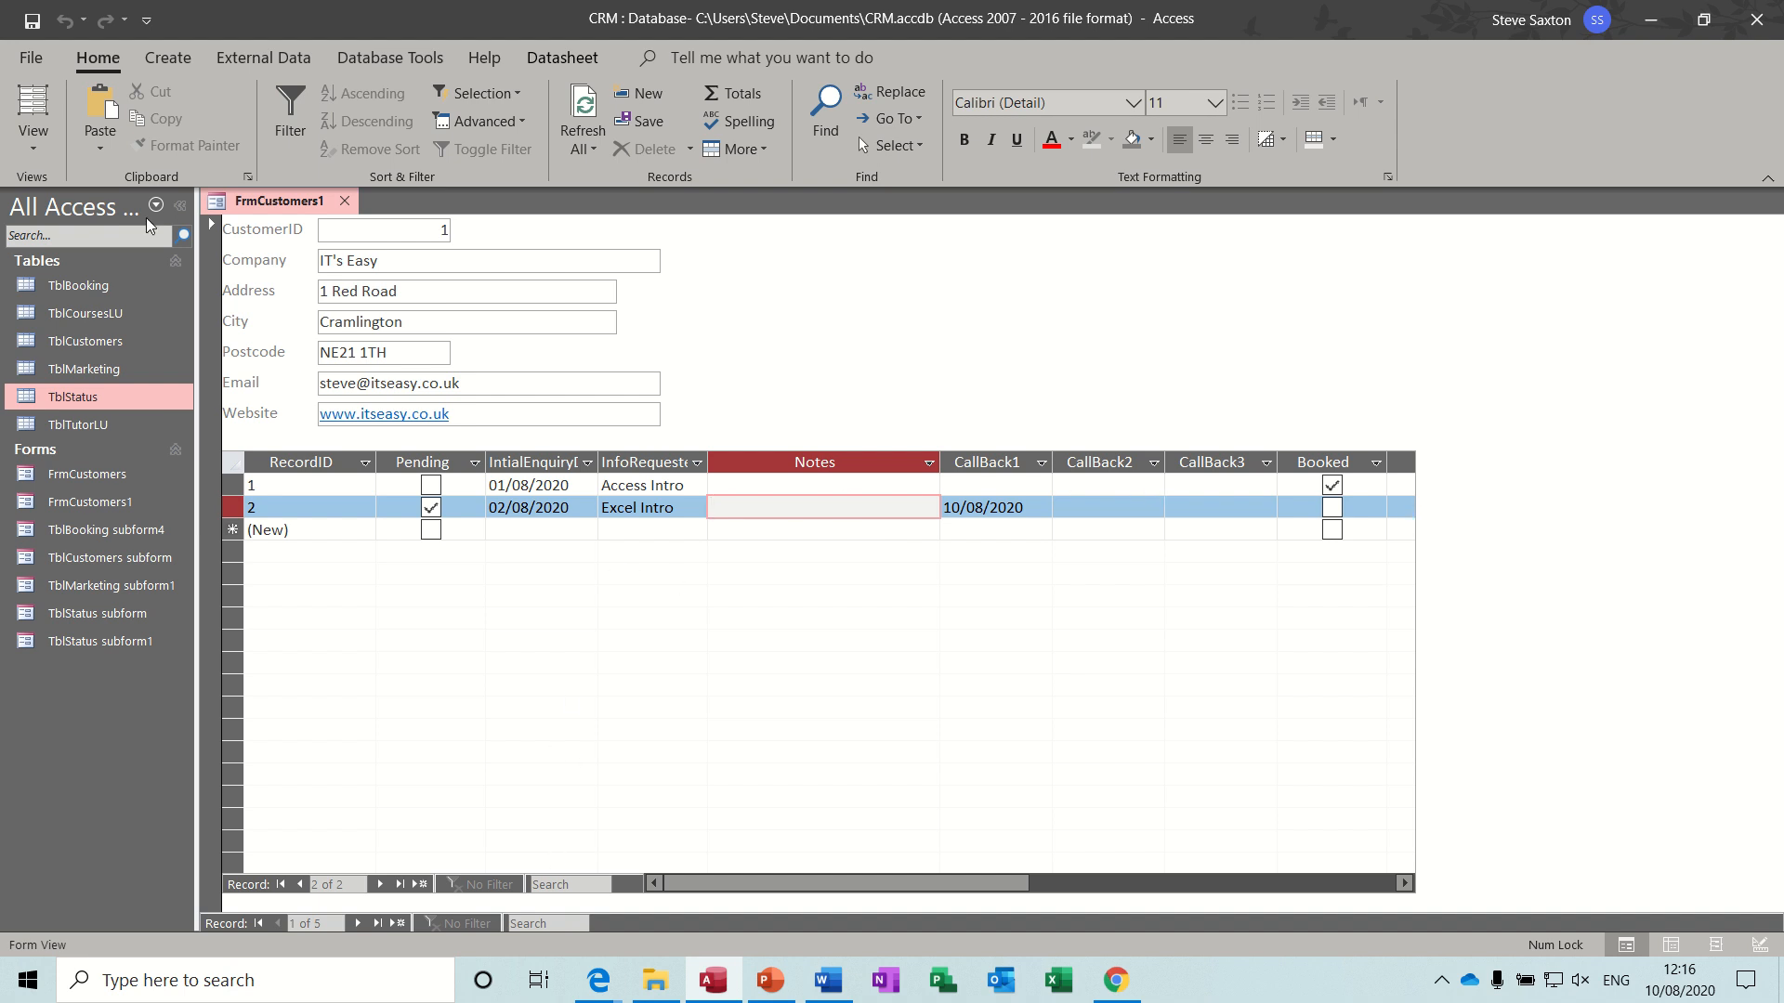
- Open FrmCustomers1 in Design view and close the Field List to free up design space
left_click(36, 149)
left_click(86, 355)
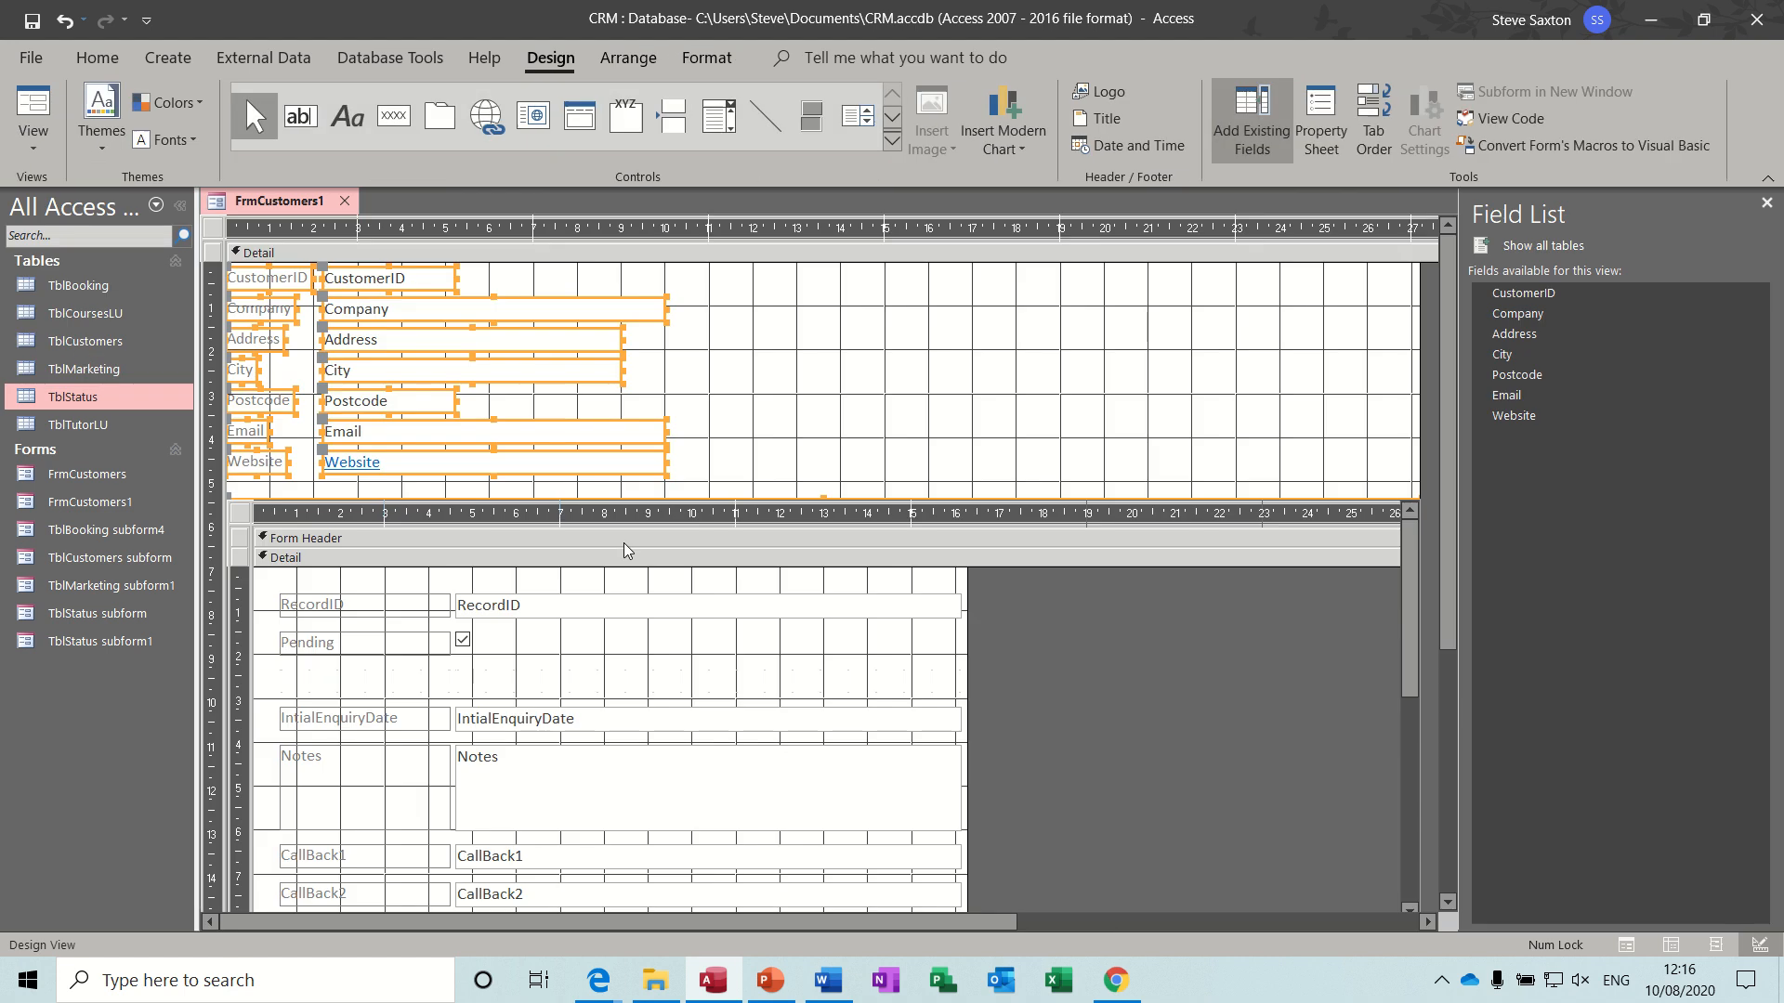
left_click(260, 537)
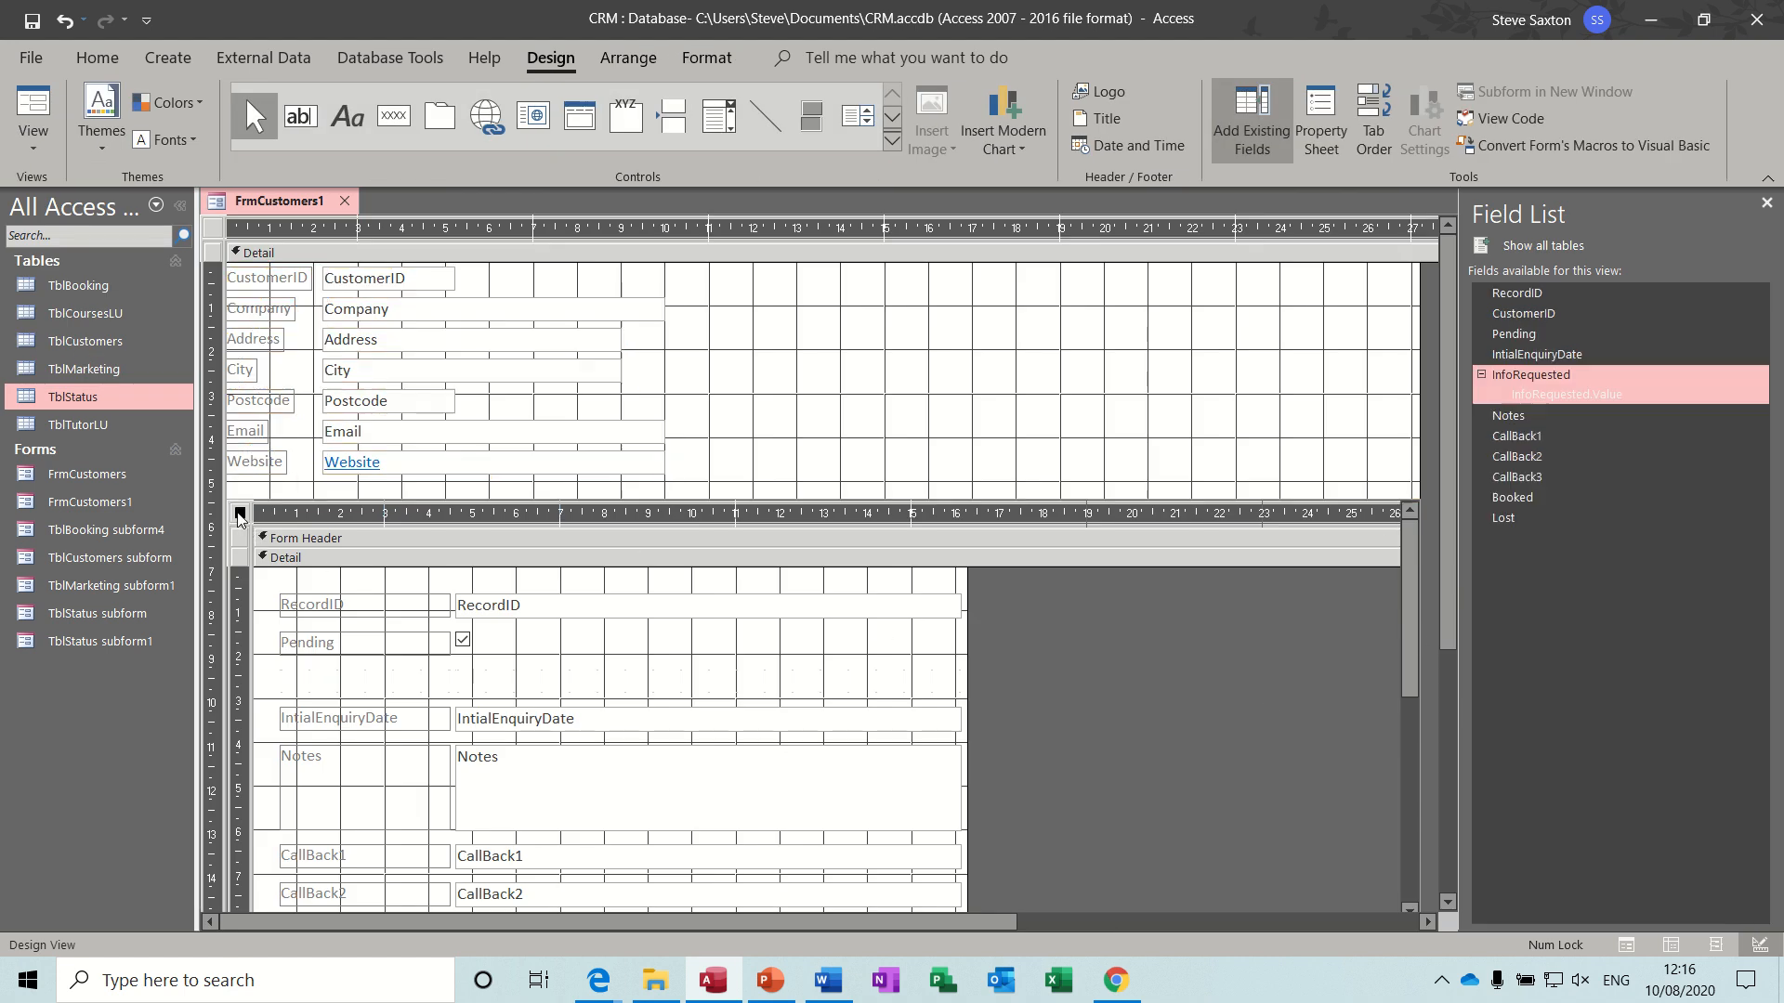
left_click(1766, 202)
scroll(1775, 517, "down", 3)
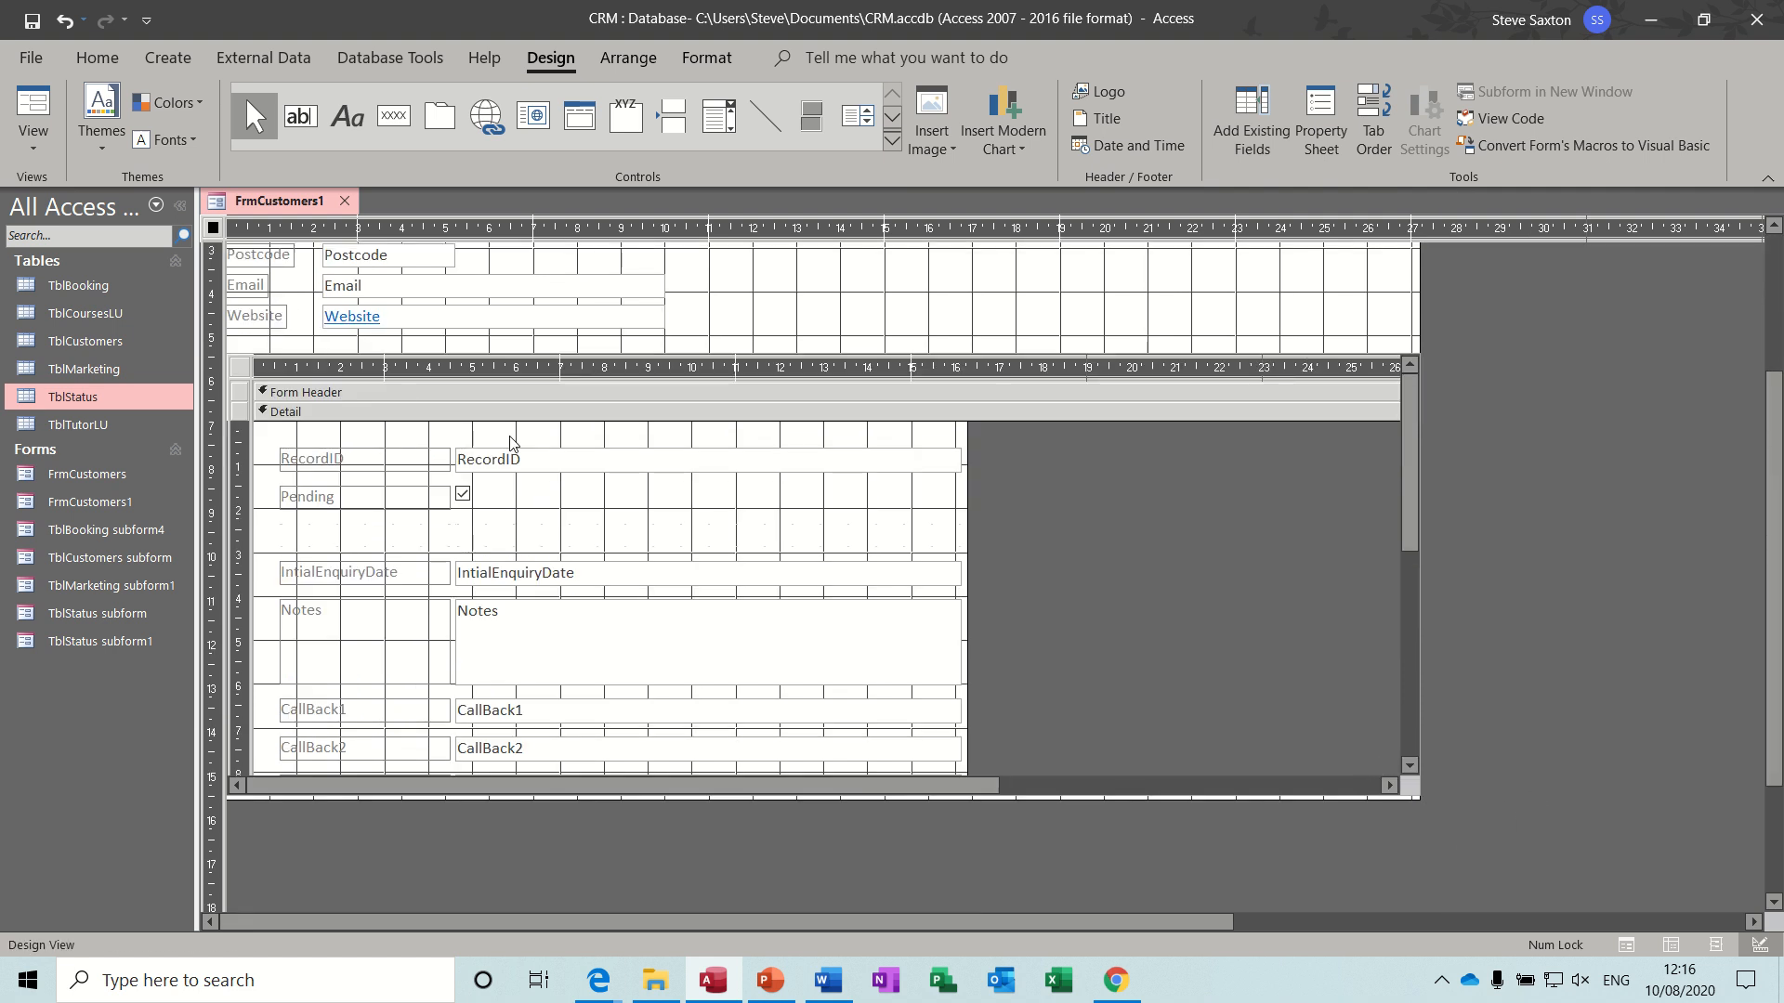
- Widen the form and its TblStatus subform to about the 34.5 cm mark
left_click(240, 369)
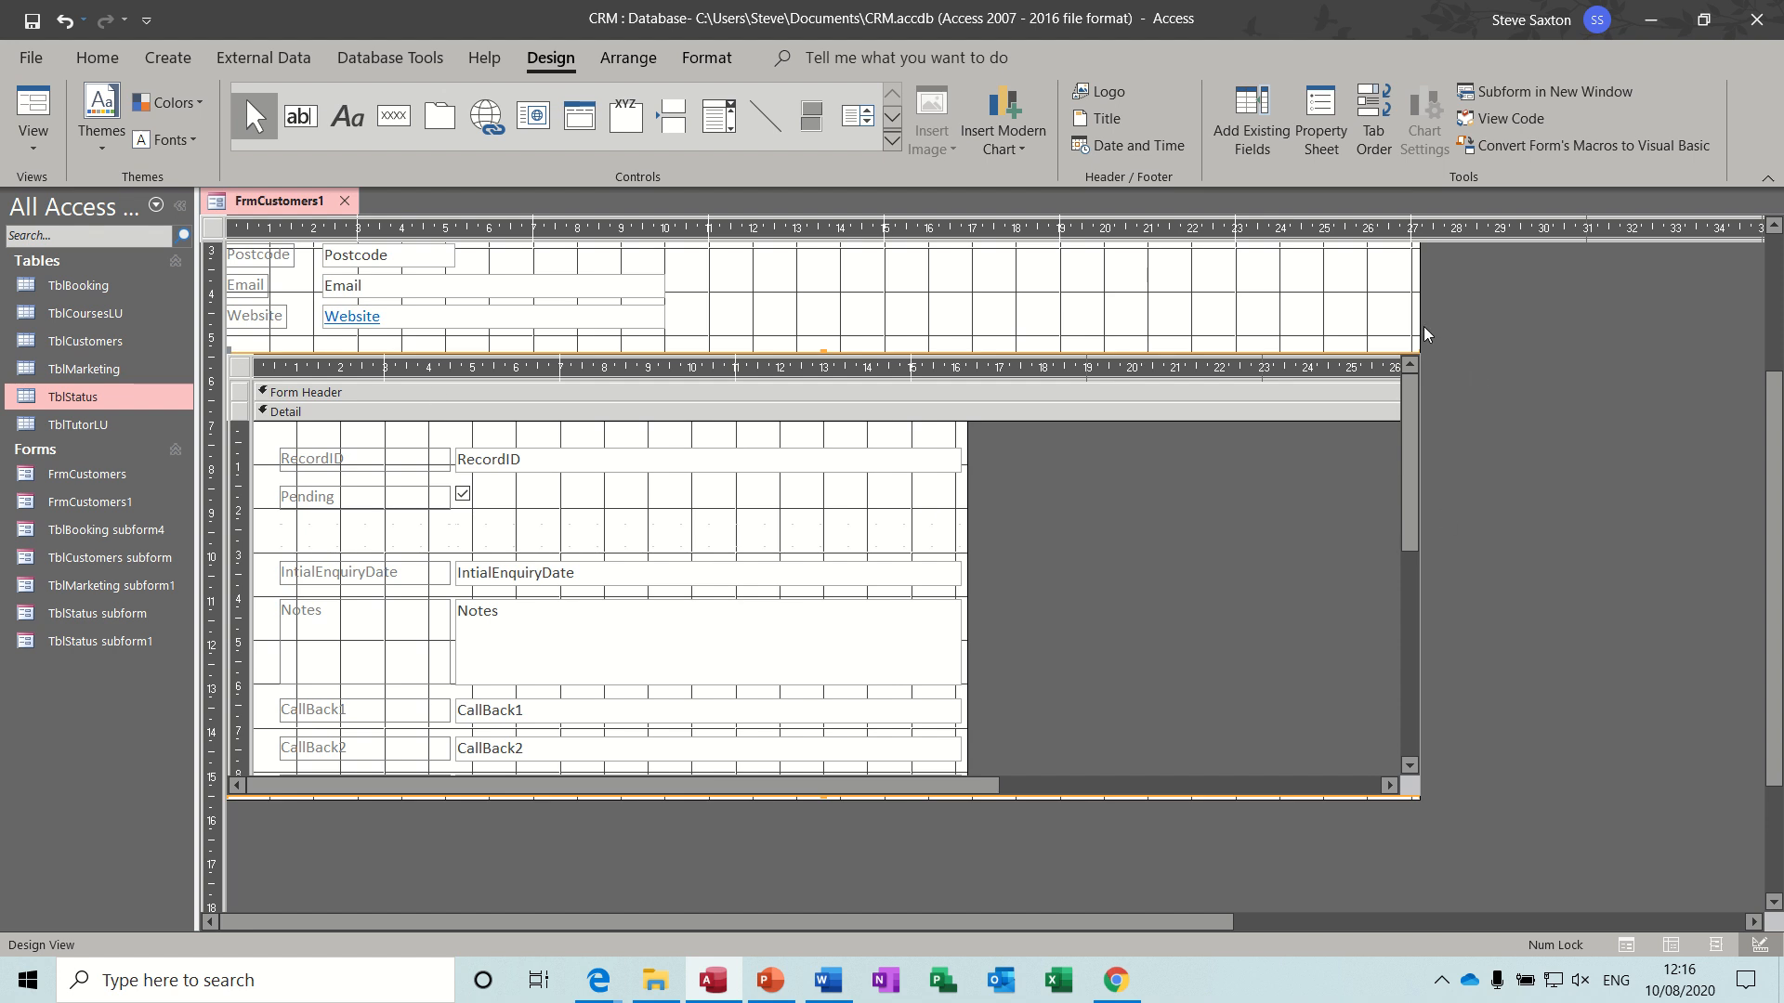
left_click_drag(1422, 326, 1479, 326)
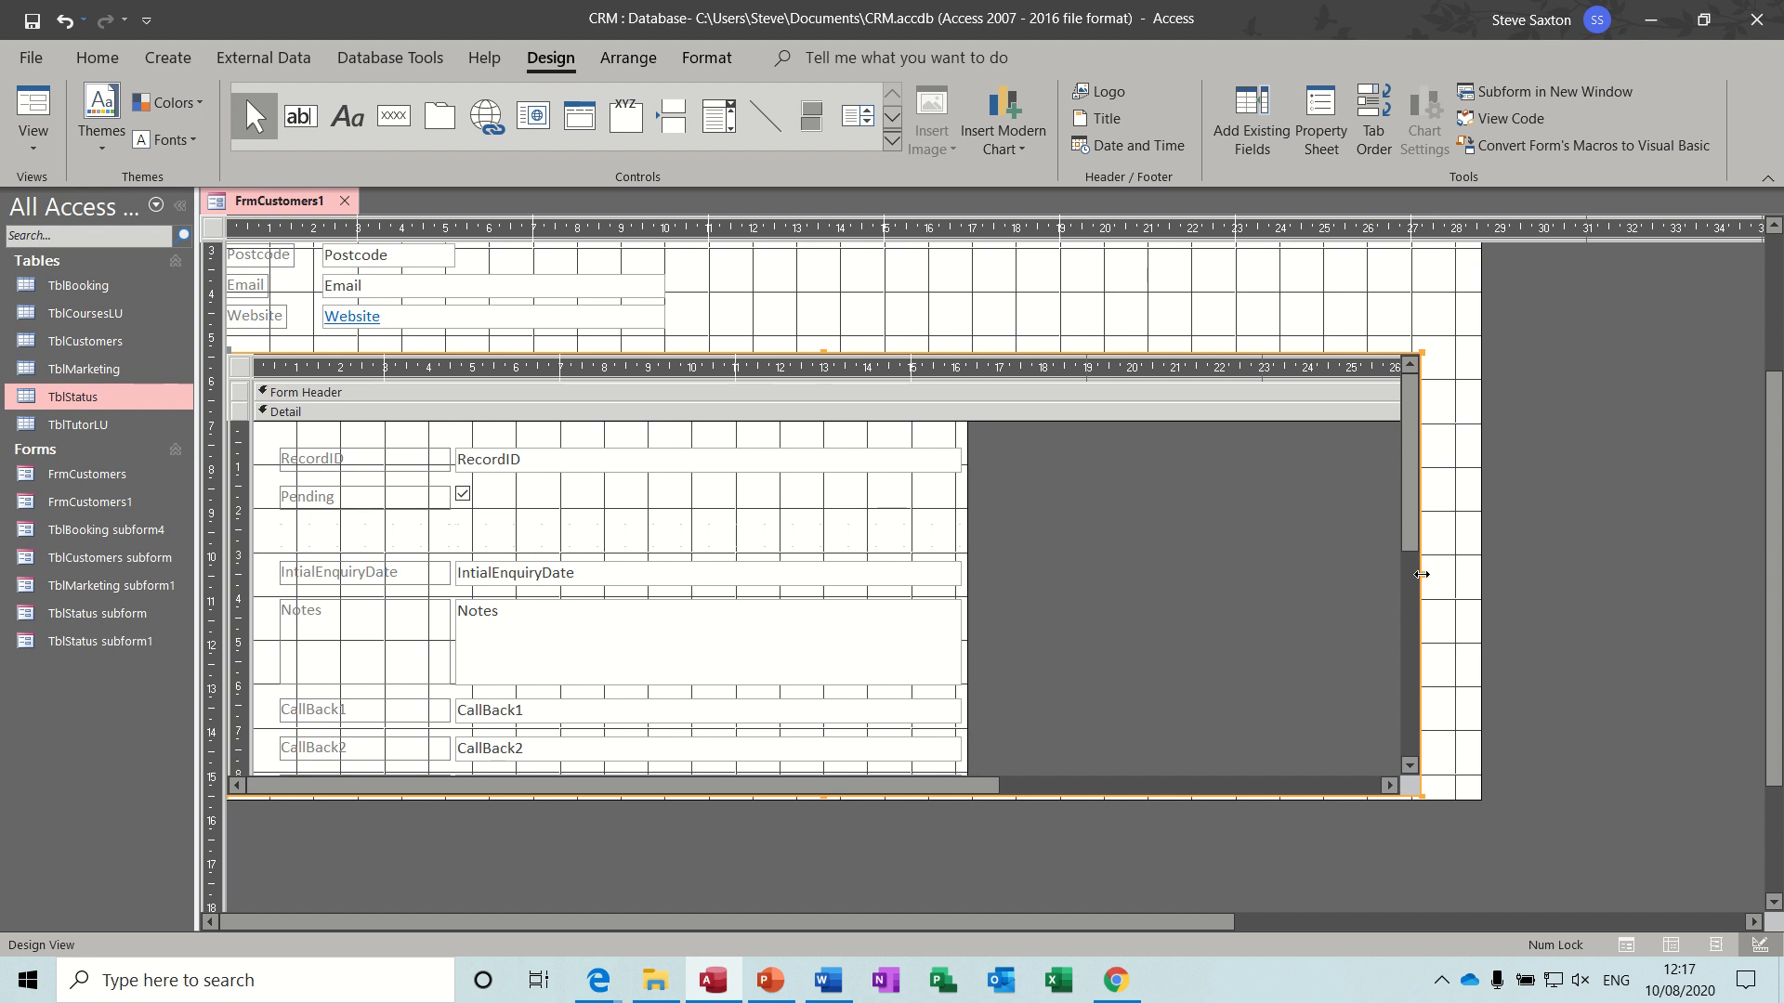
left_click_drag(1421, 574, 1744, 575)
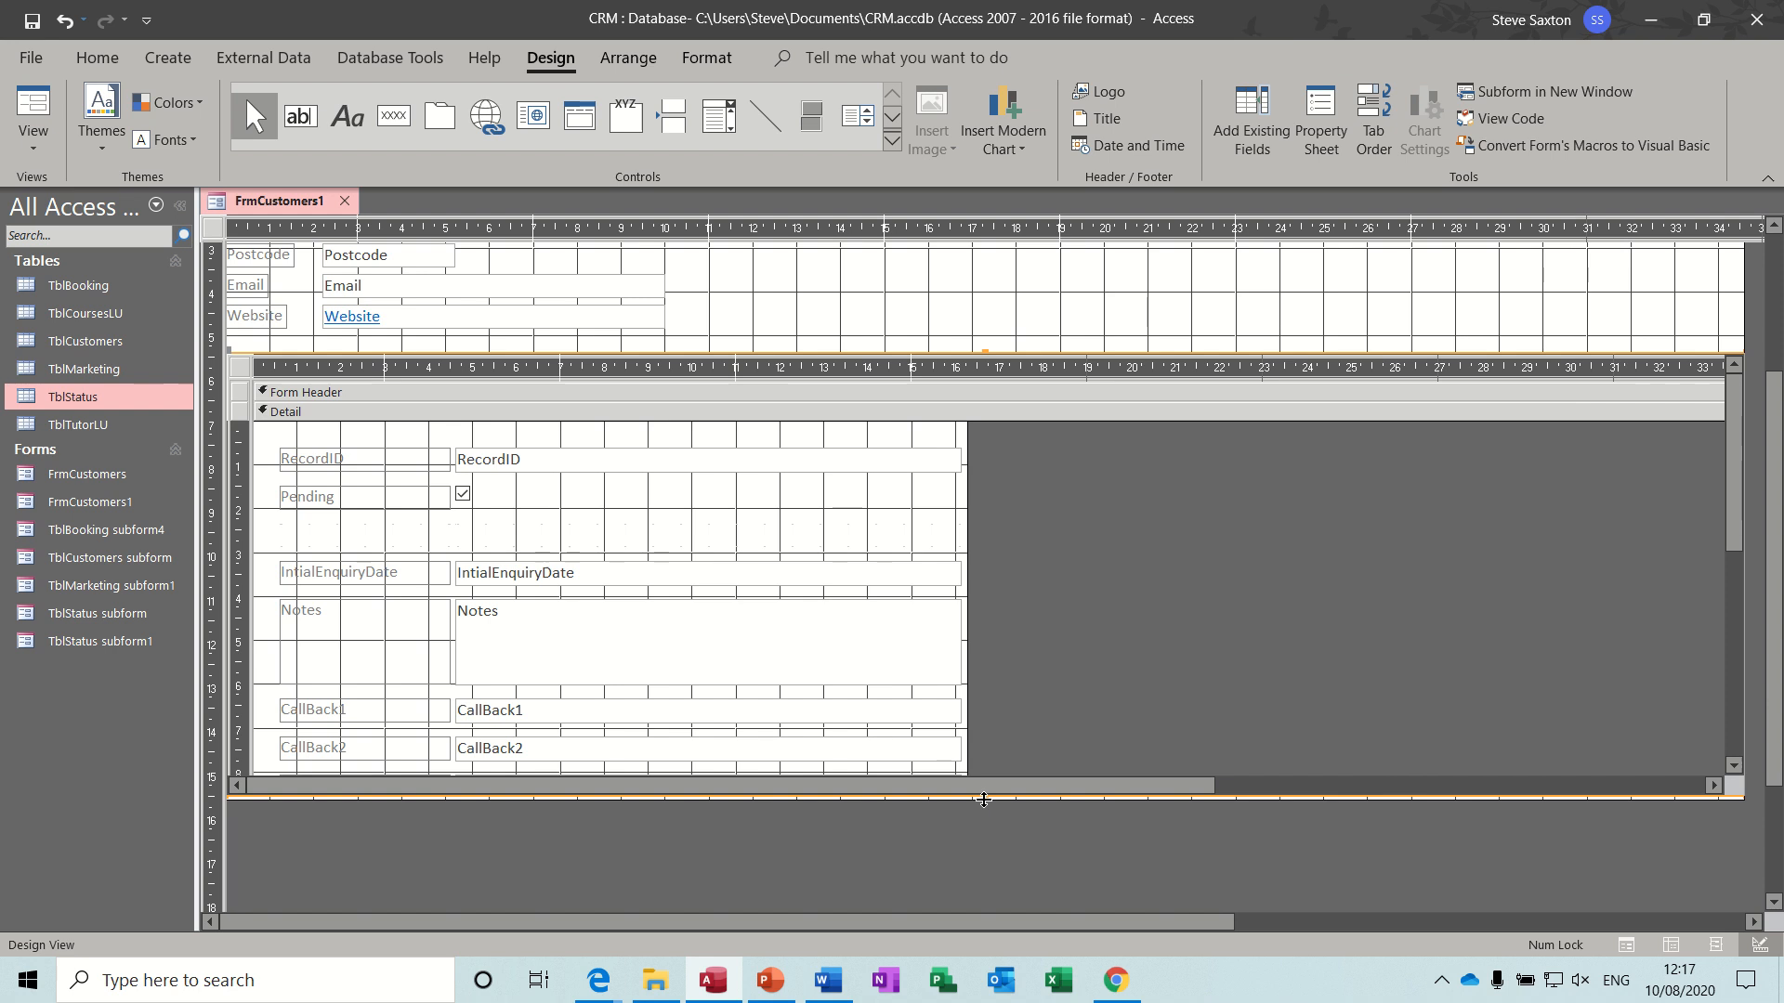
- Lengthen the form's Detail section to about 17.5 cm and shorten the subform to about 4.7 cm high
left_click_drag(983, 800, 986, 885)
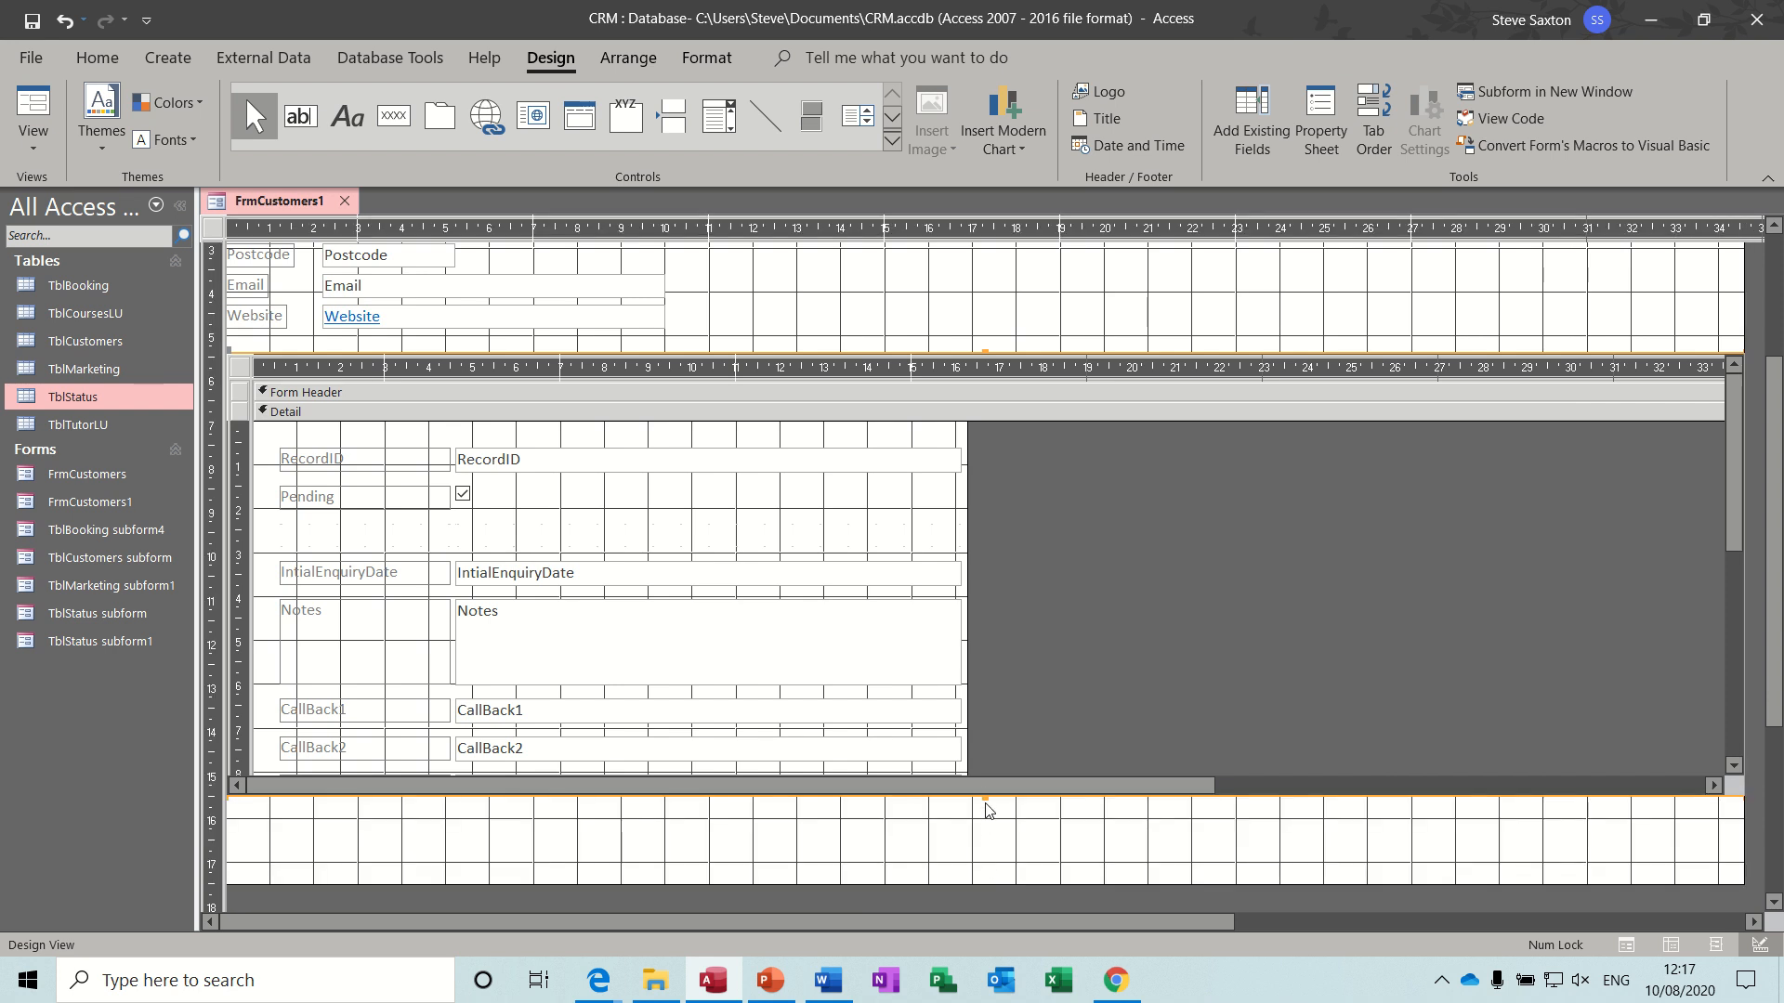
left_click_drag(985, 797, 959, 558)
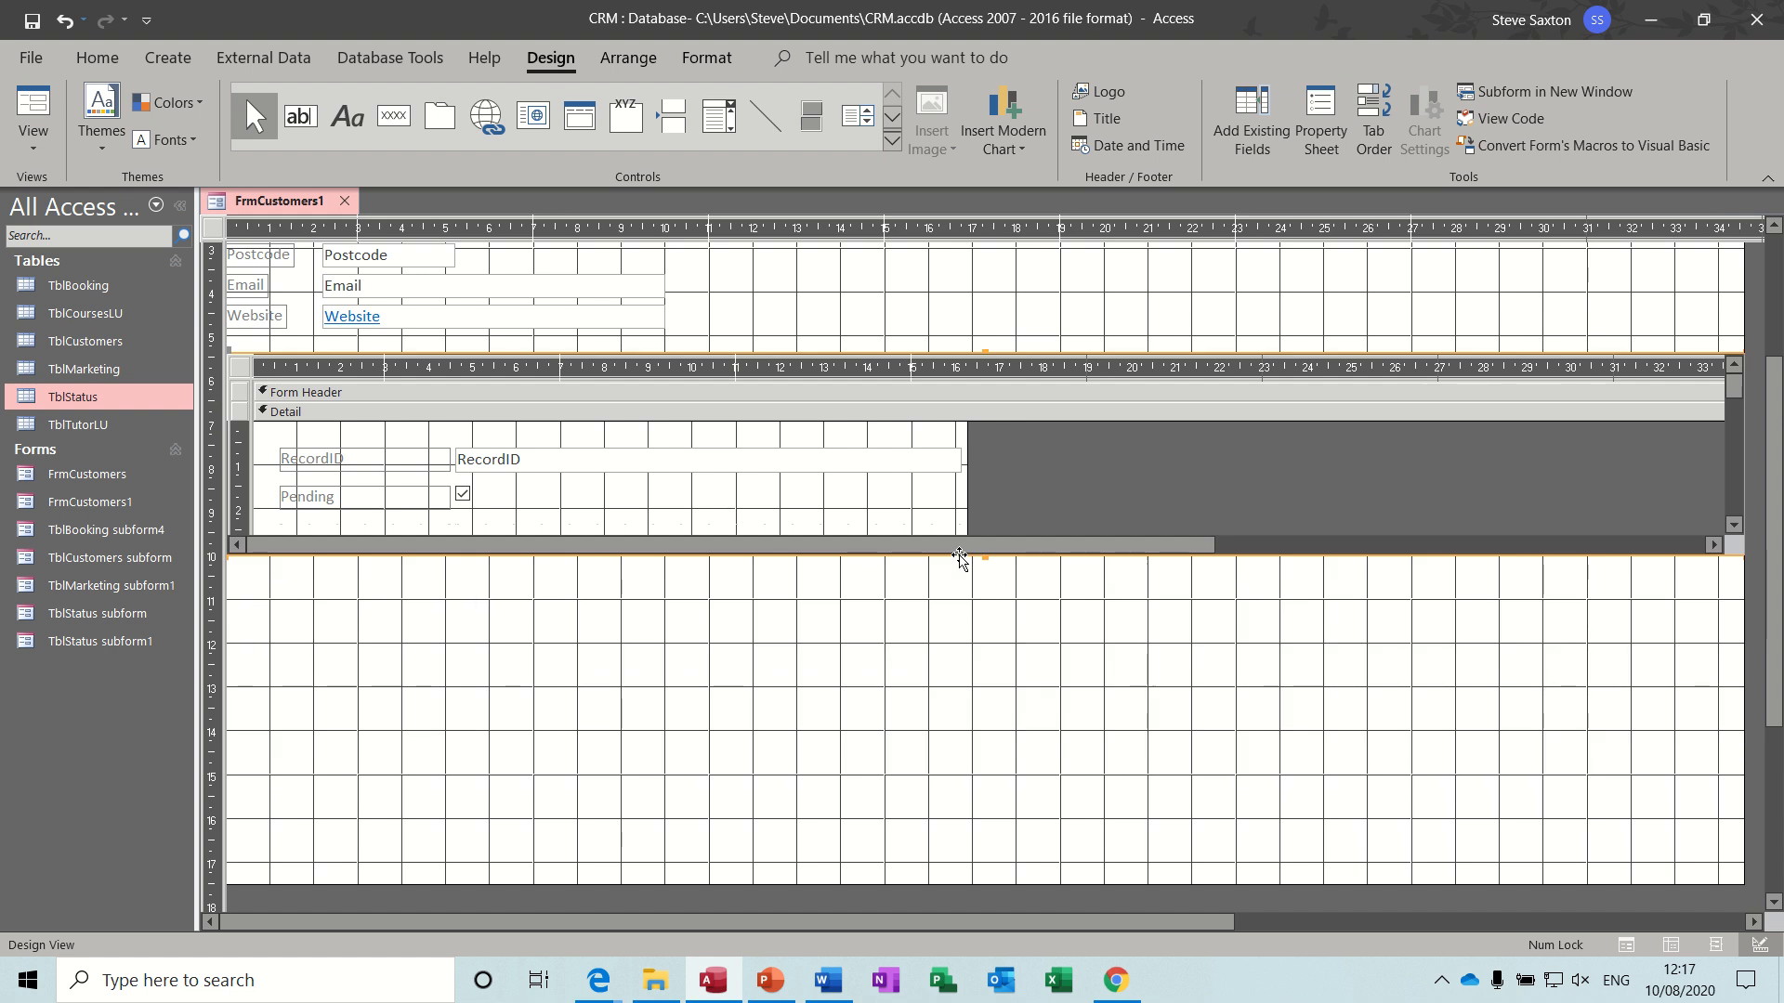
- Check the resized TblStatus subform in Form view, and return to Design view
left_click(49, 106)
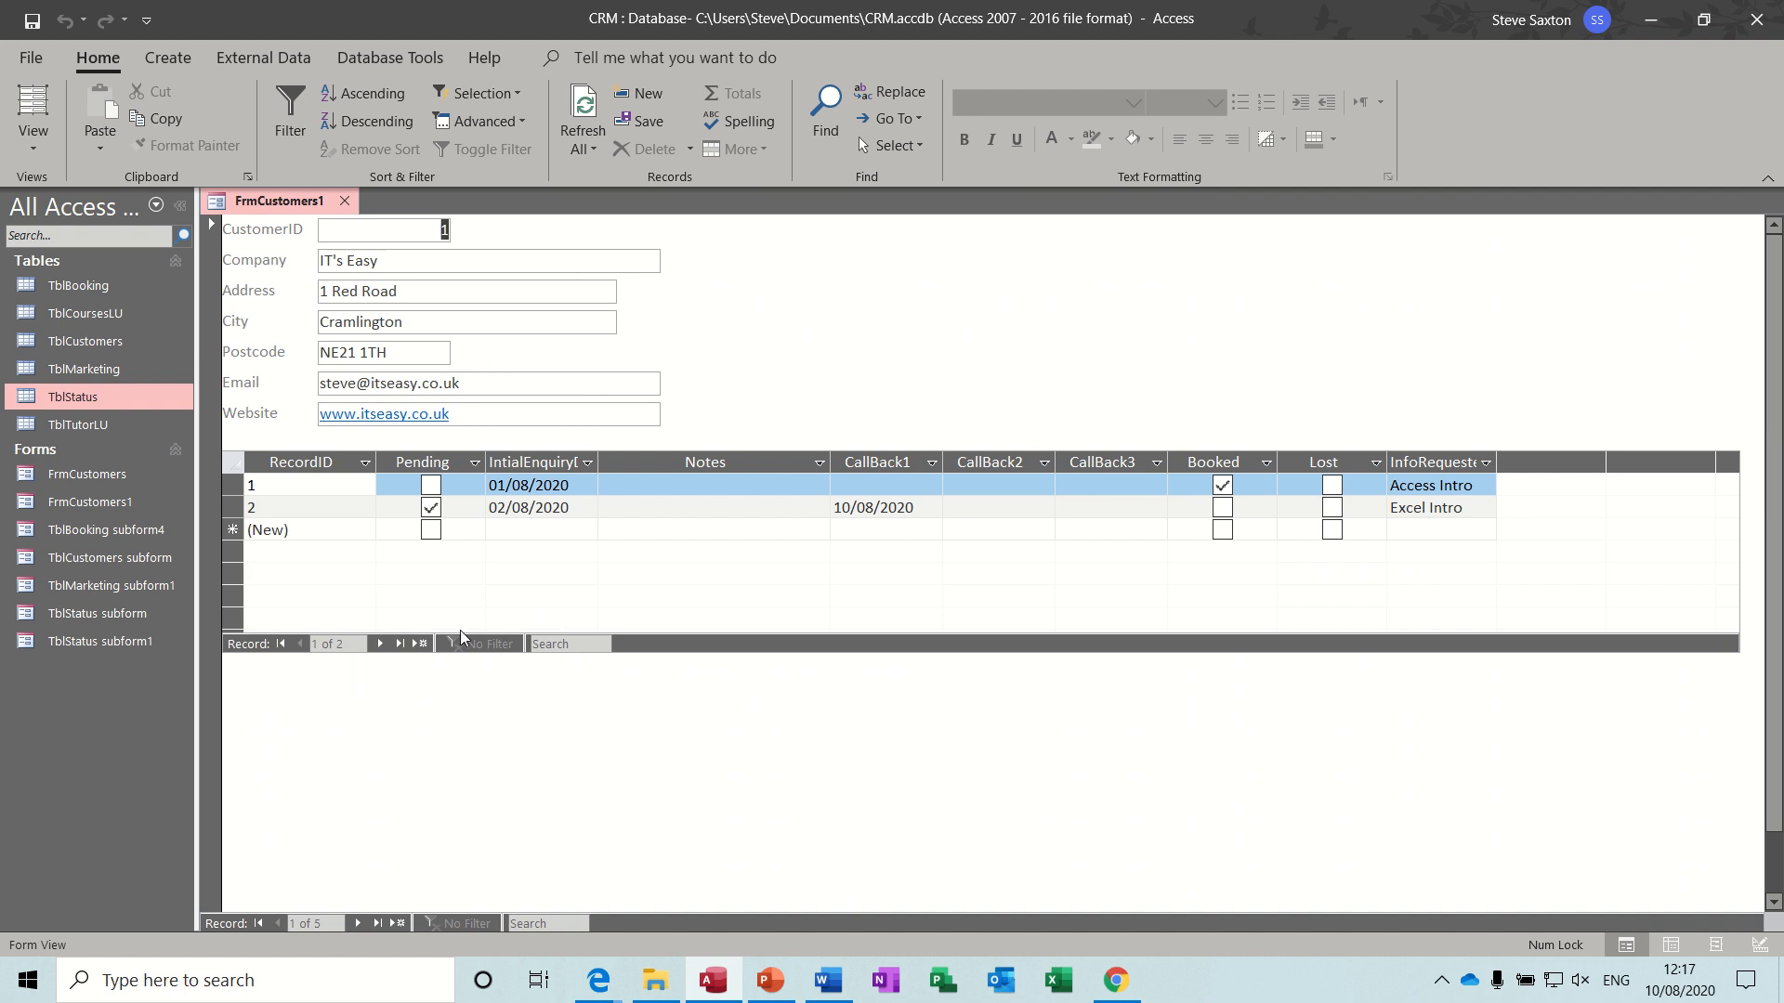
left_click(34, 140)
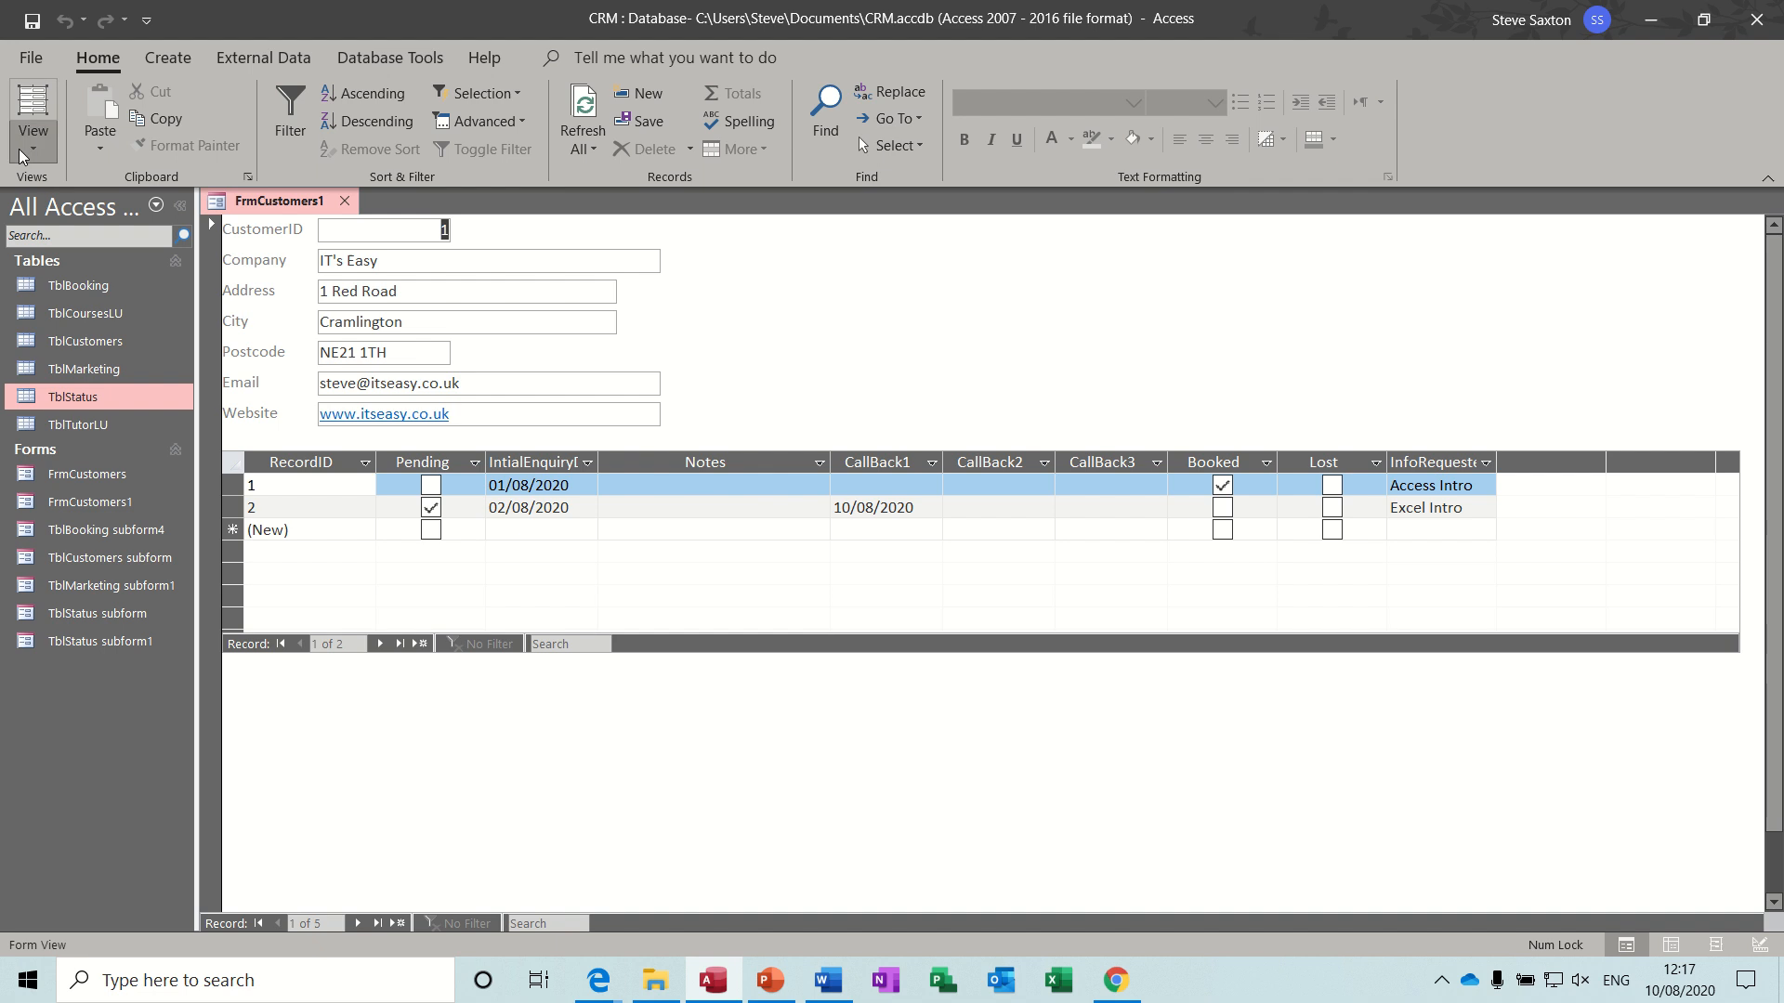
left_click(112, 359)
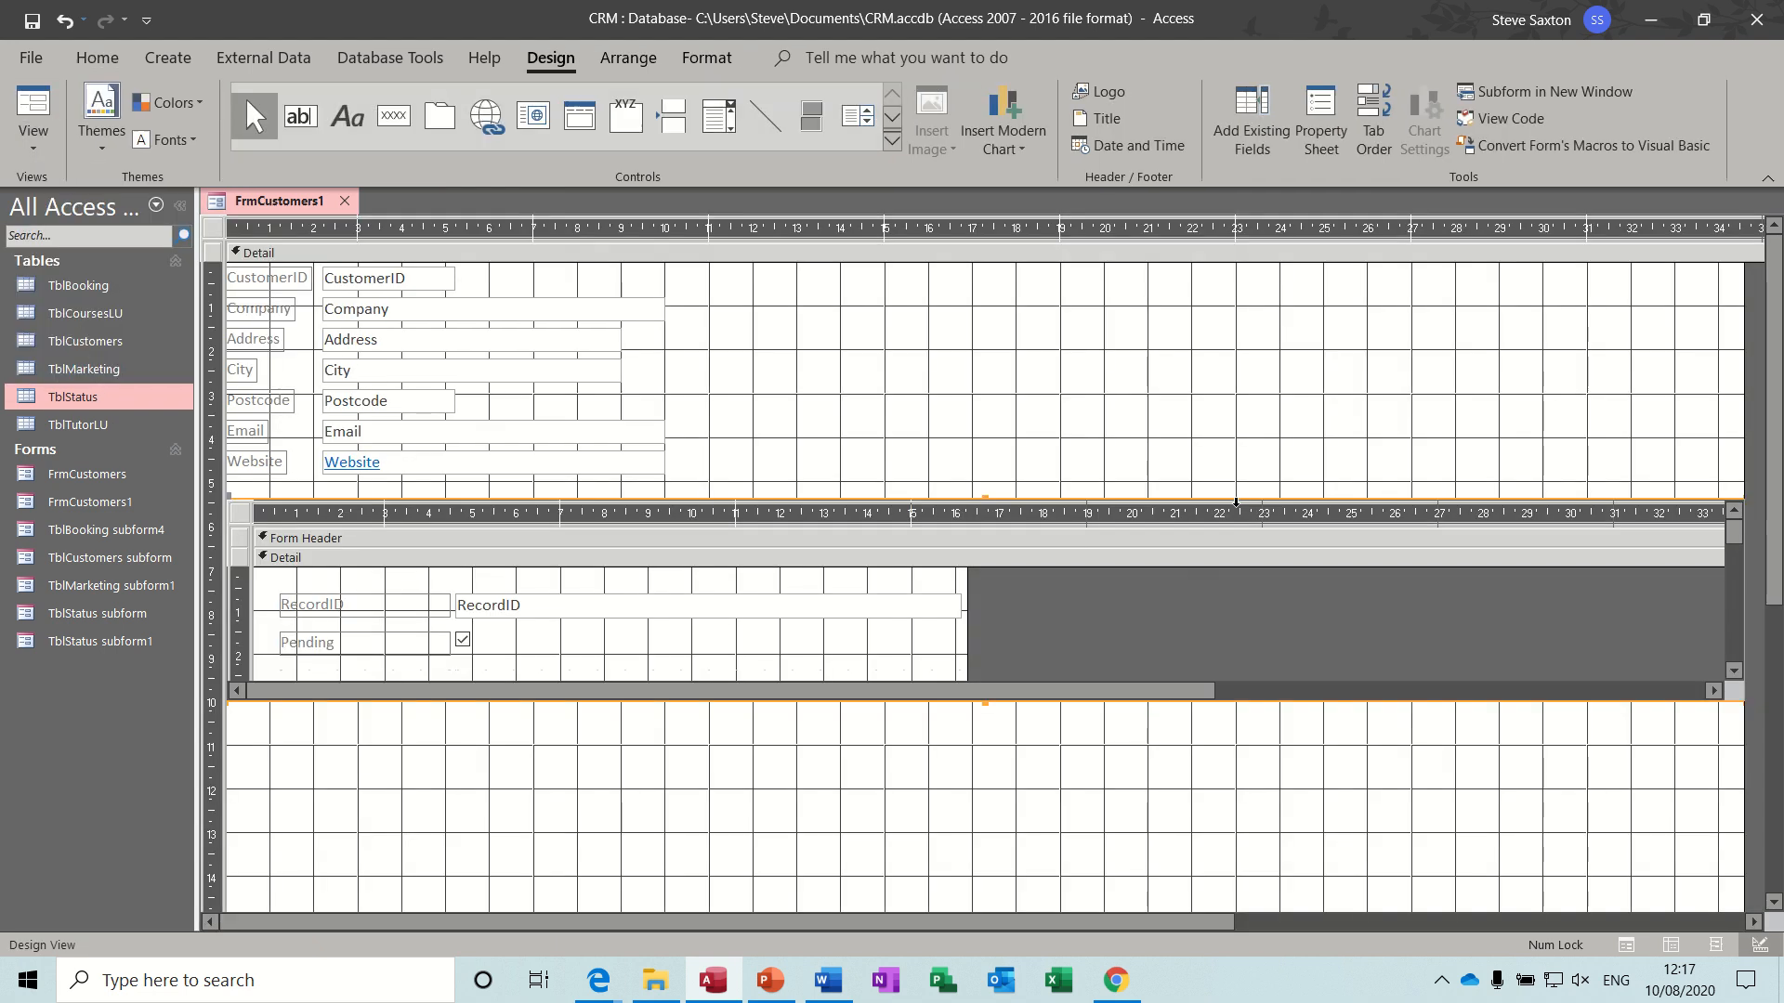
- Set Record Selectors and Navigation Buttons to No for the form inside the TblStatus subform
left_click(1323, 115)
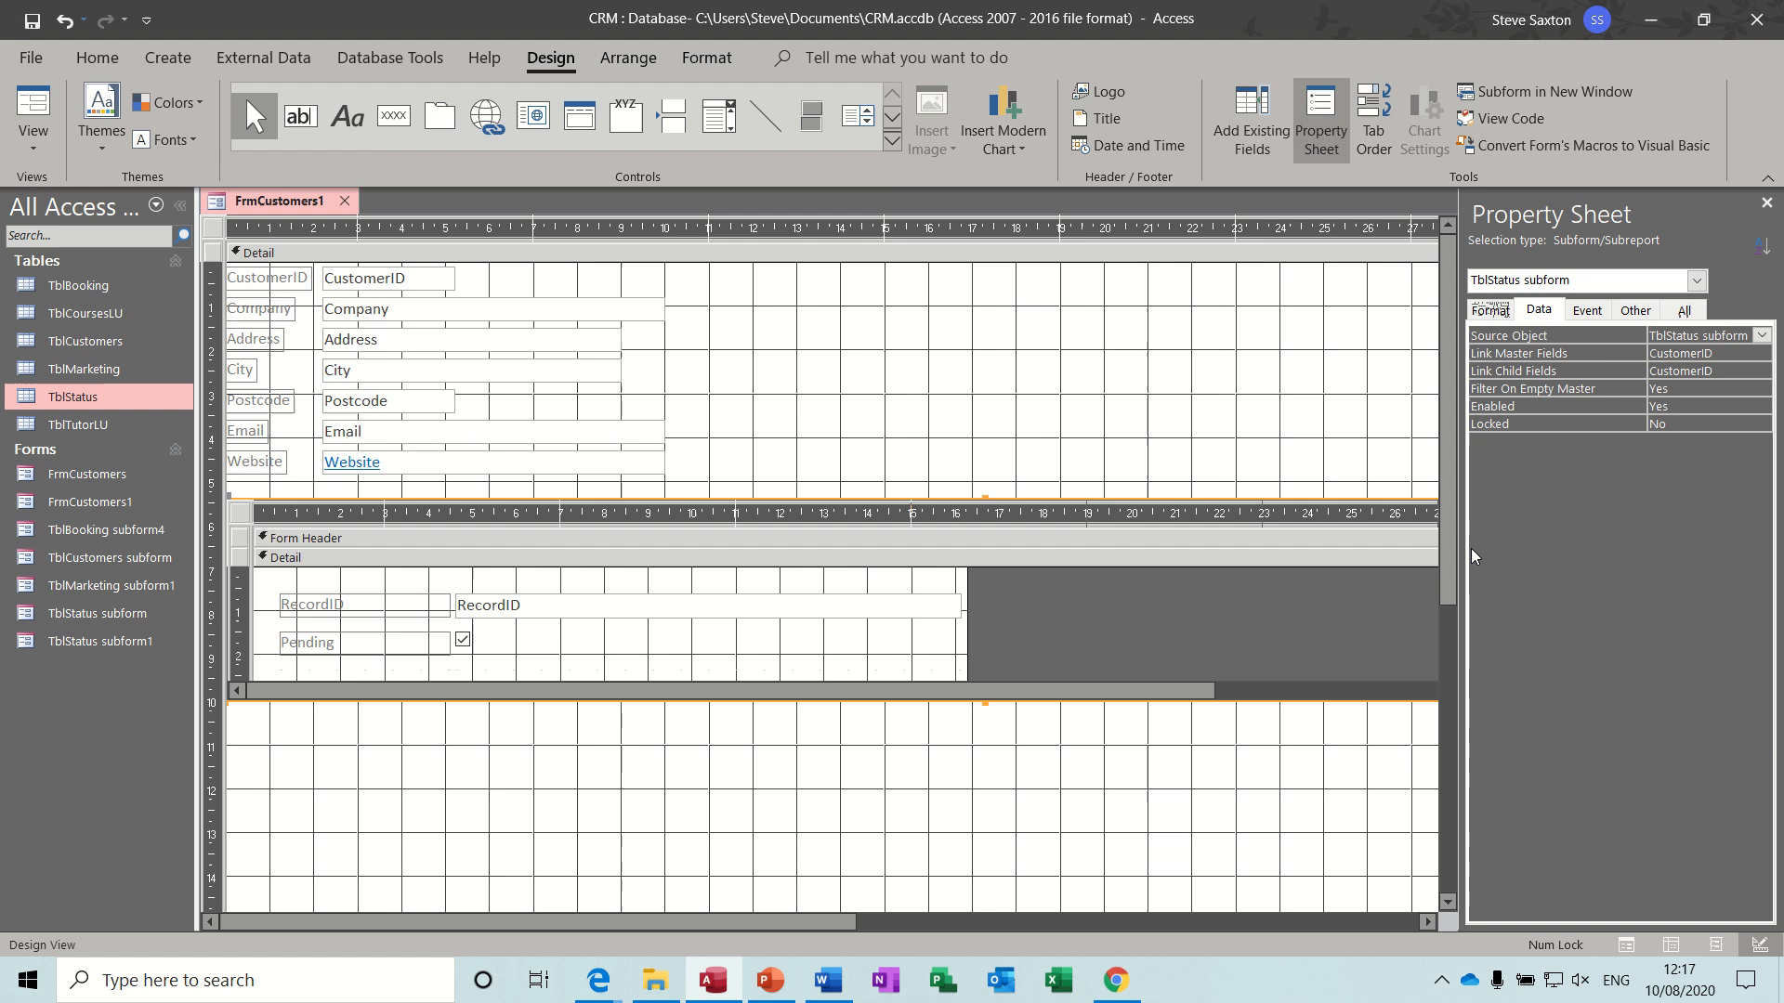
left_click(241, 514)
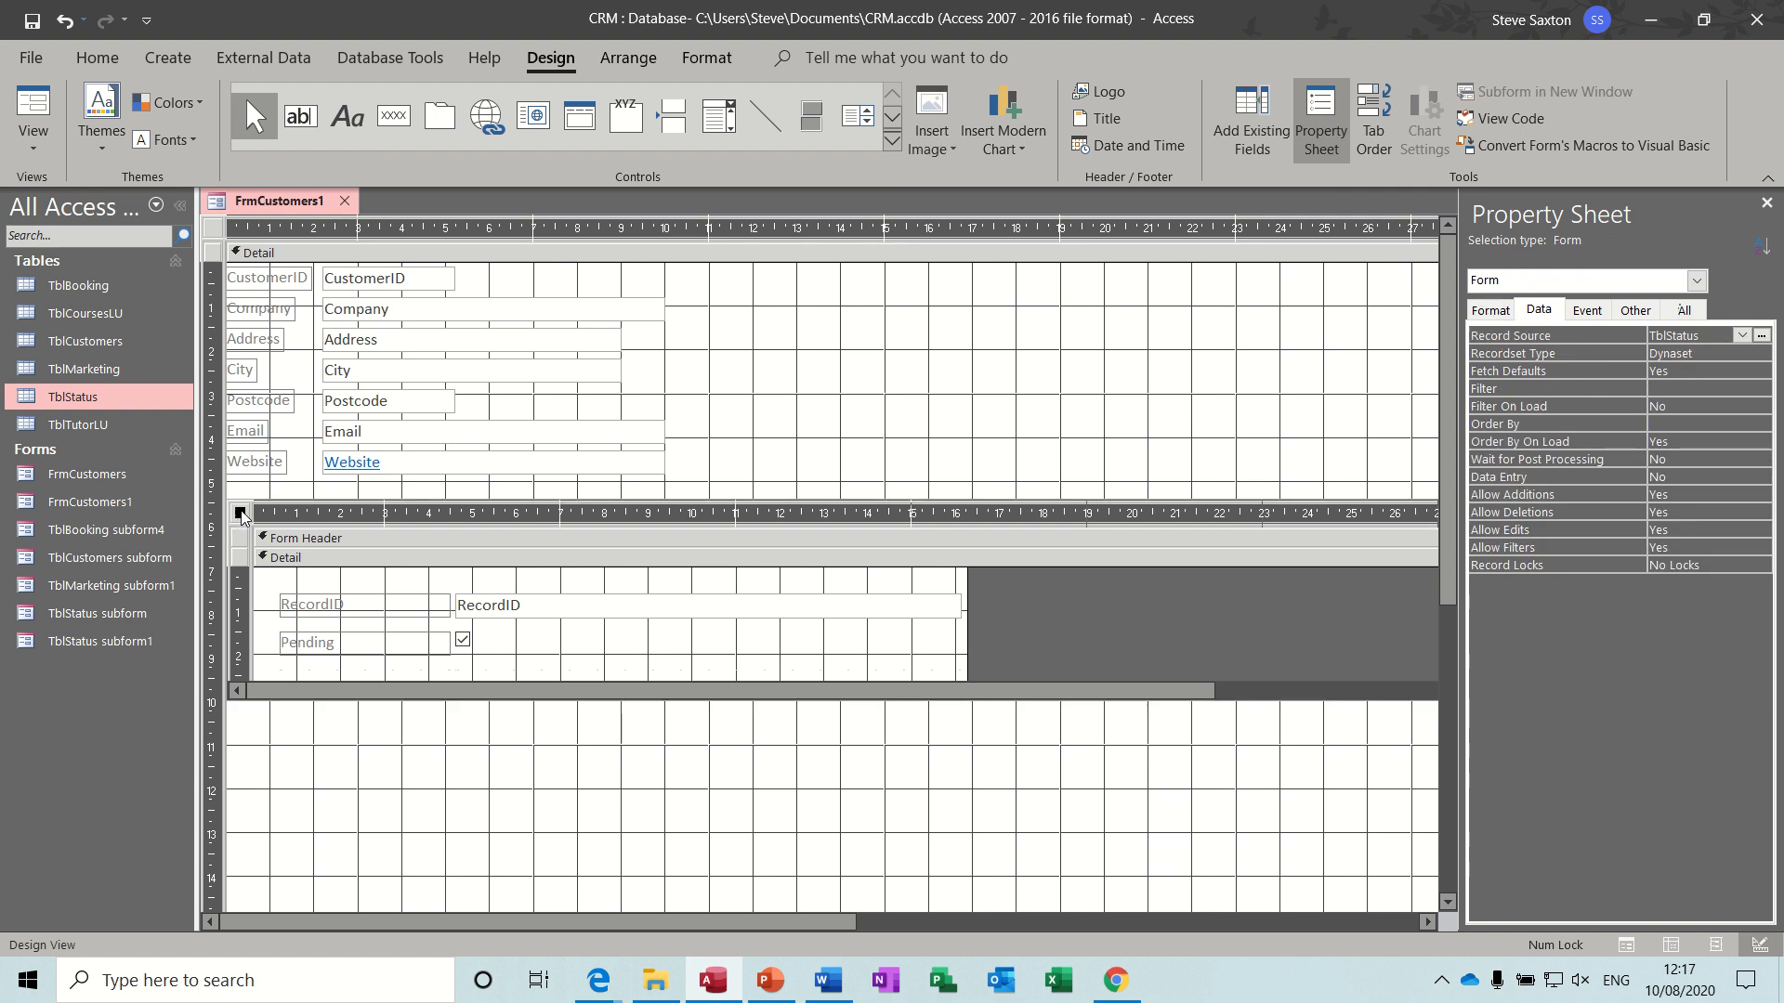
left_click(1490, 313)
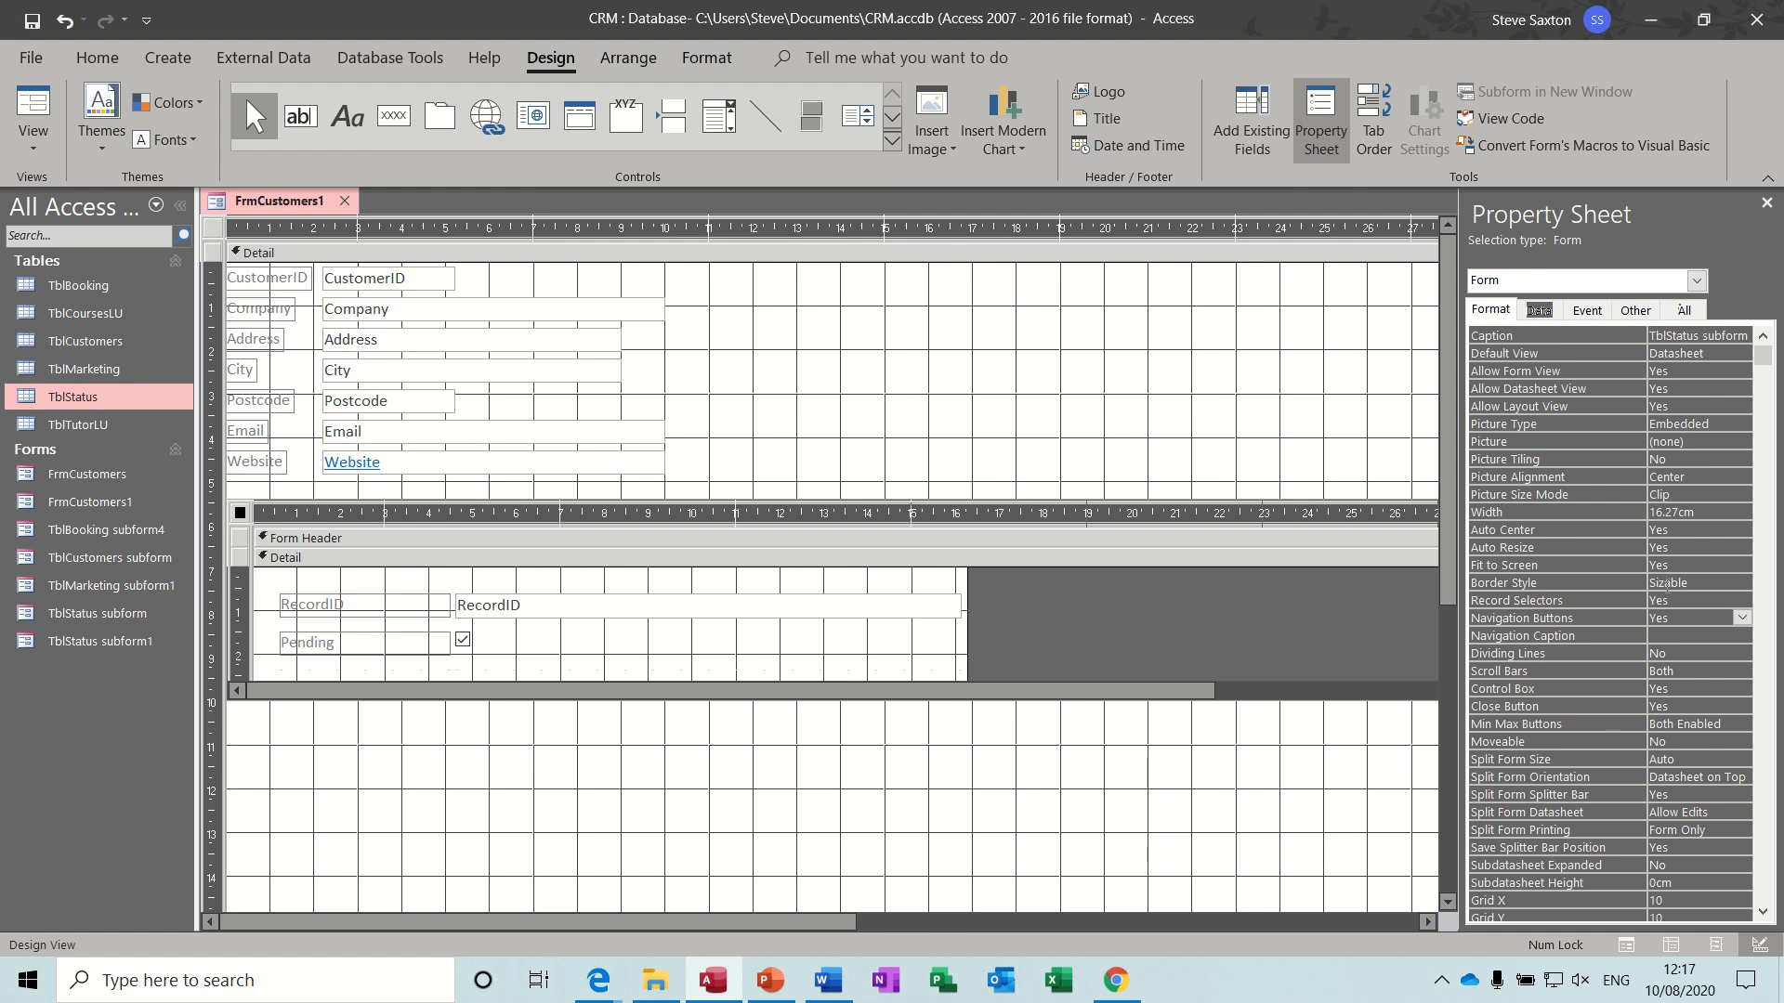
left_click(1694, 599)
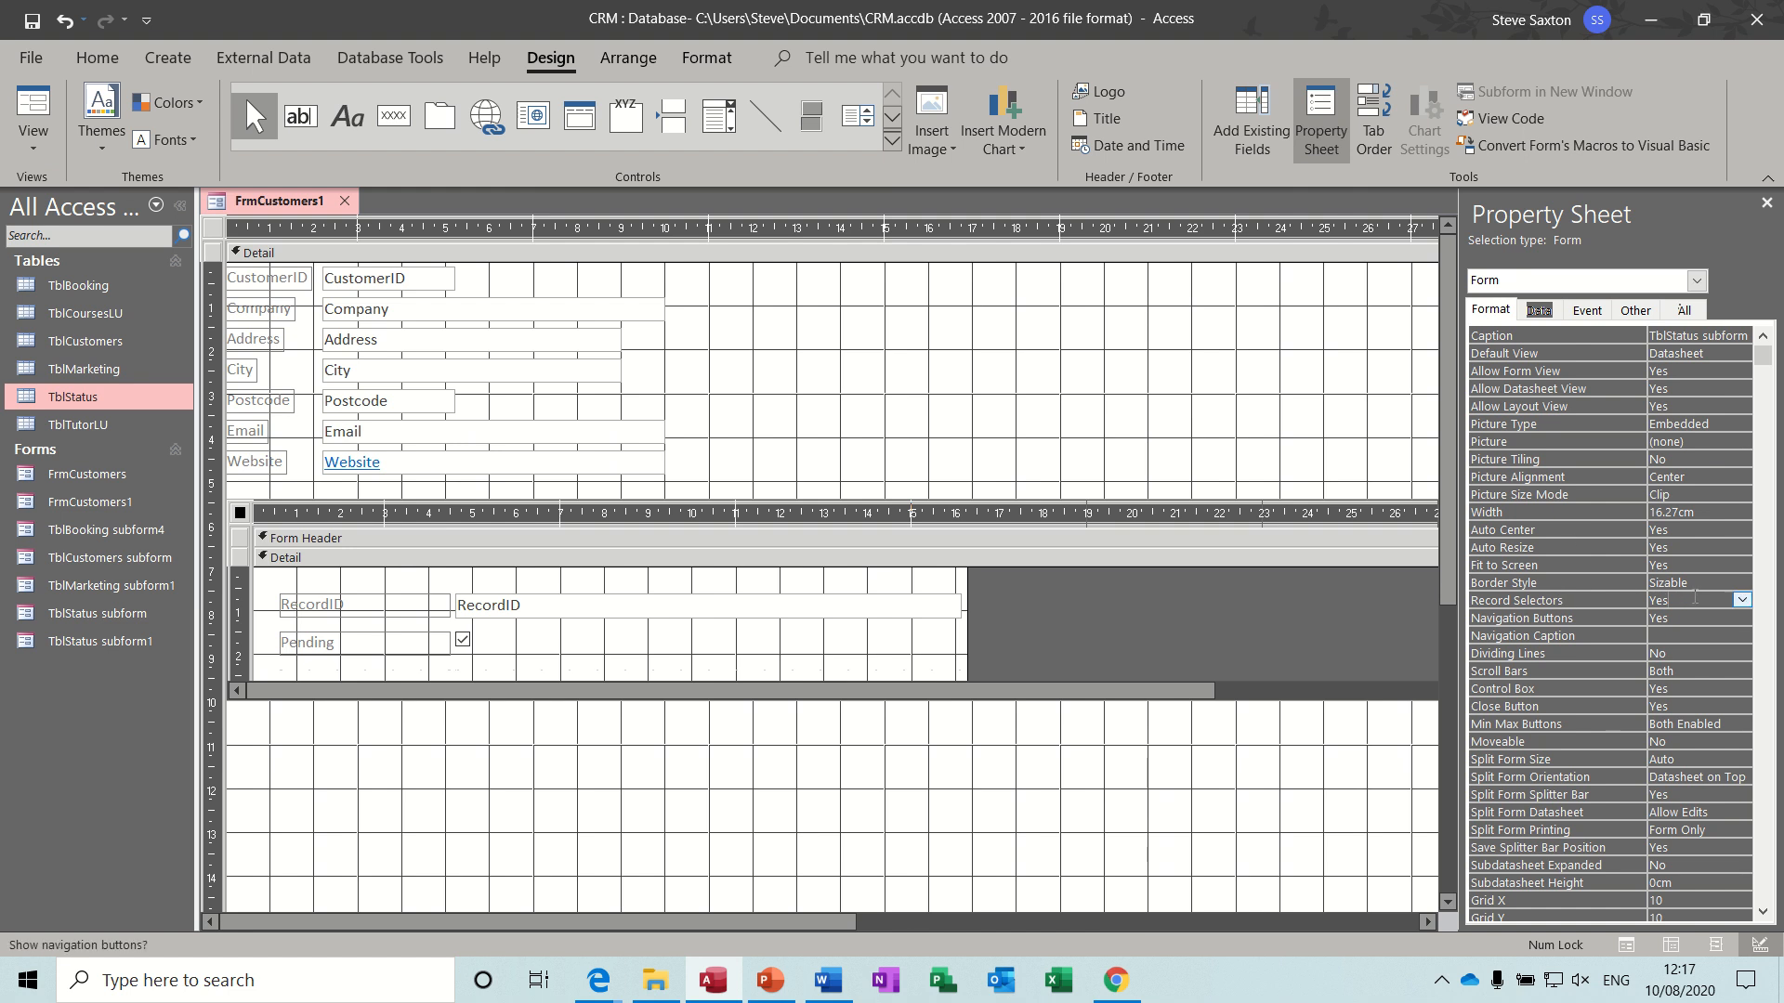
left_click(1742, 601)
left_click(1711, 634)
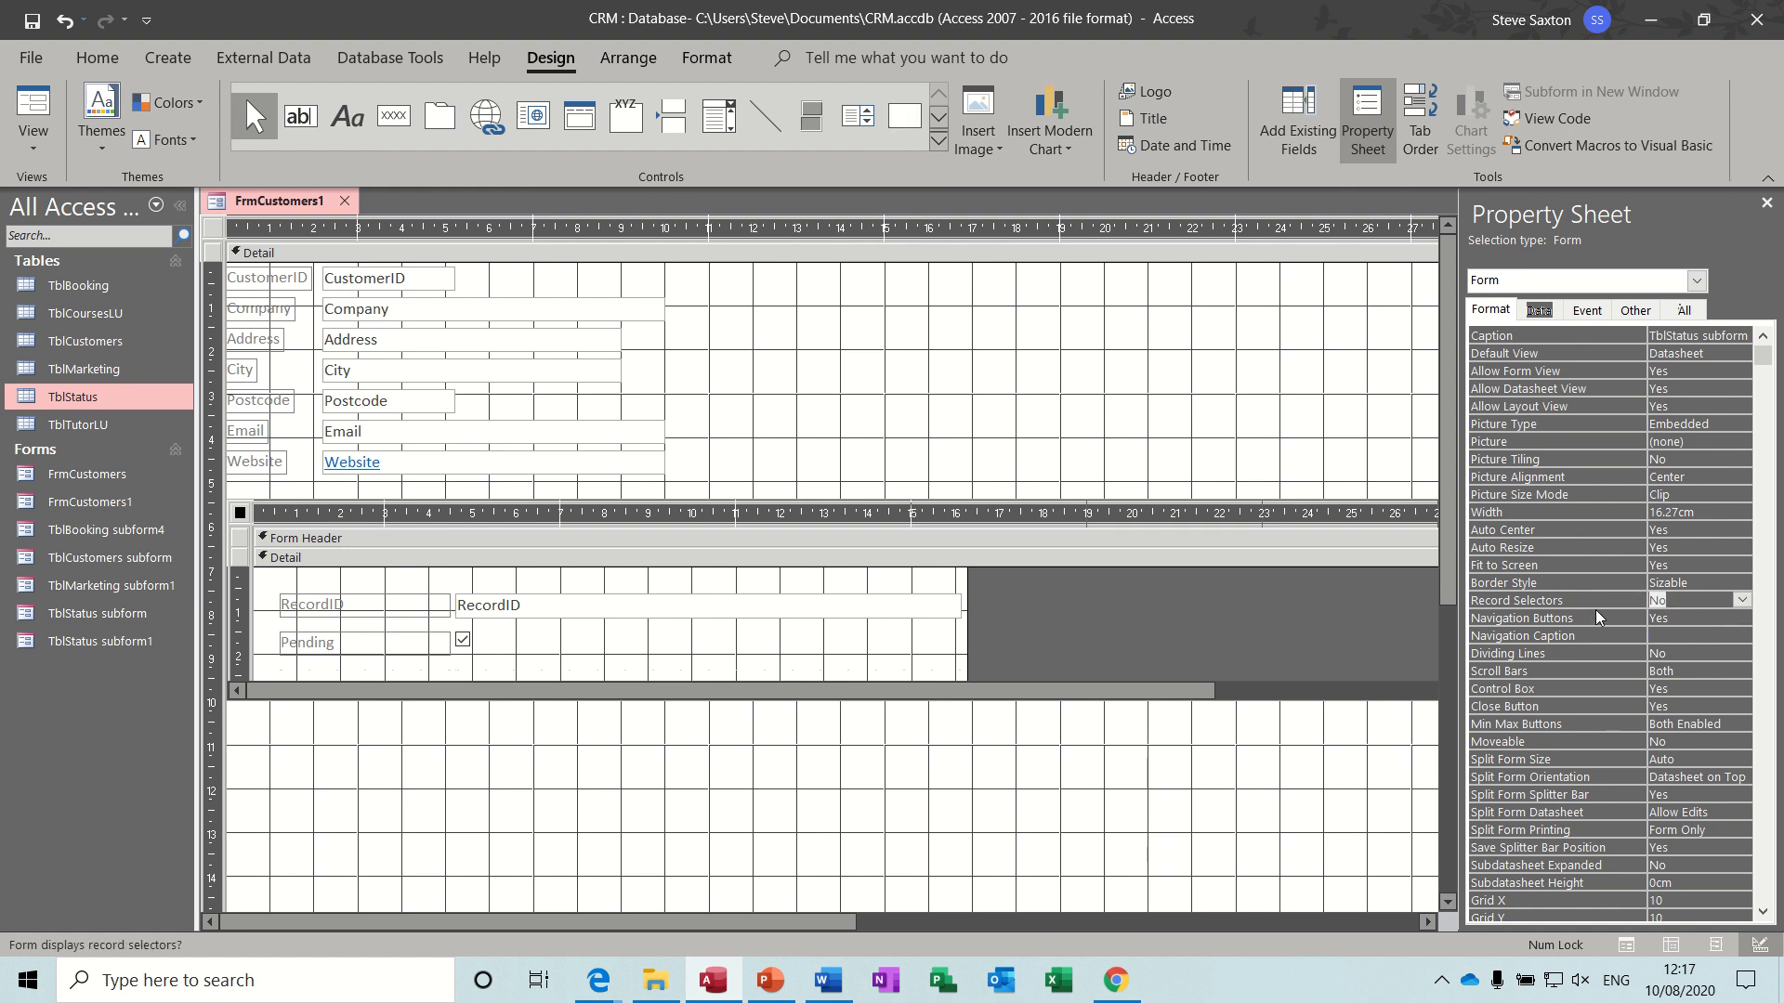
left_click(1714, 617)
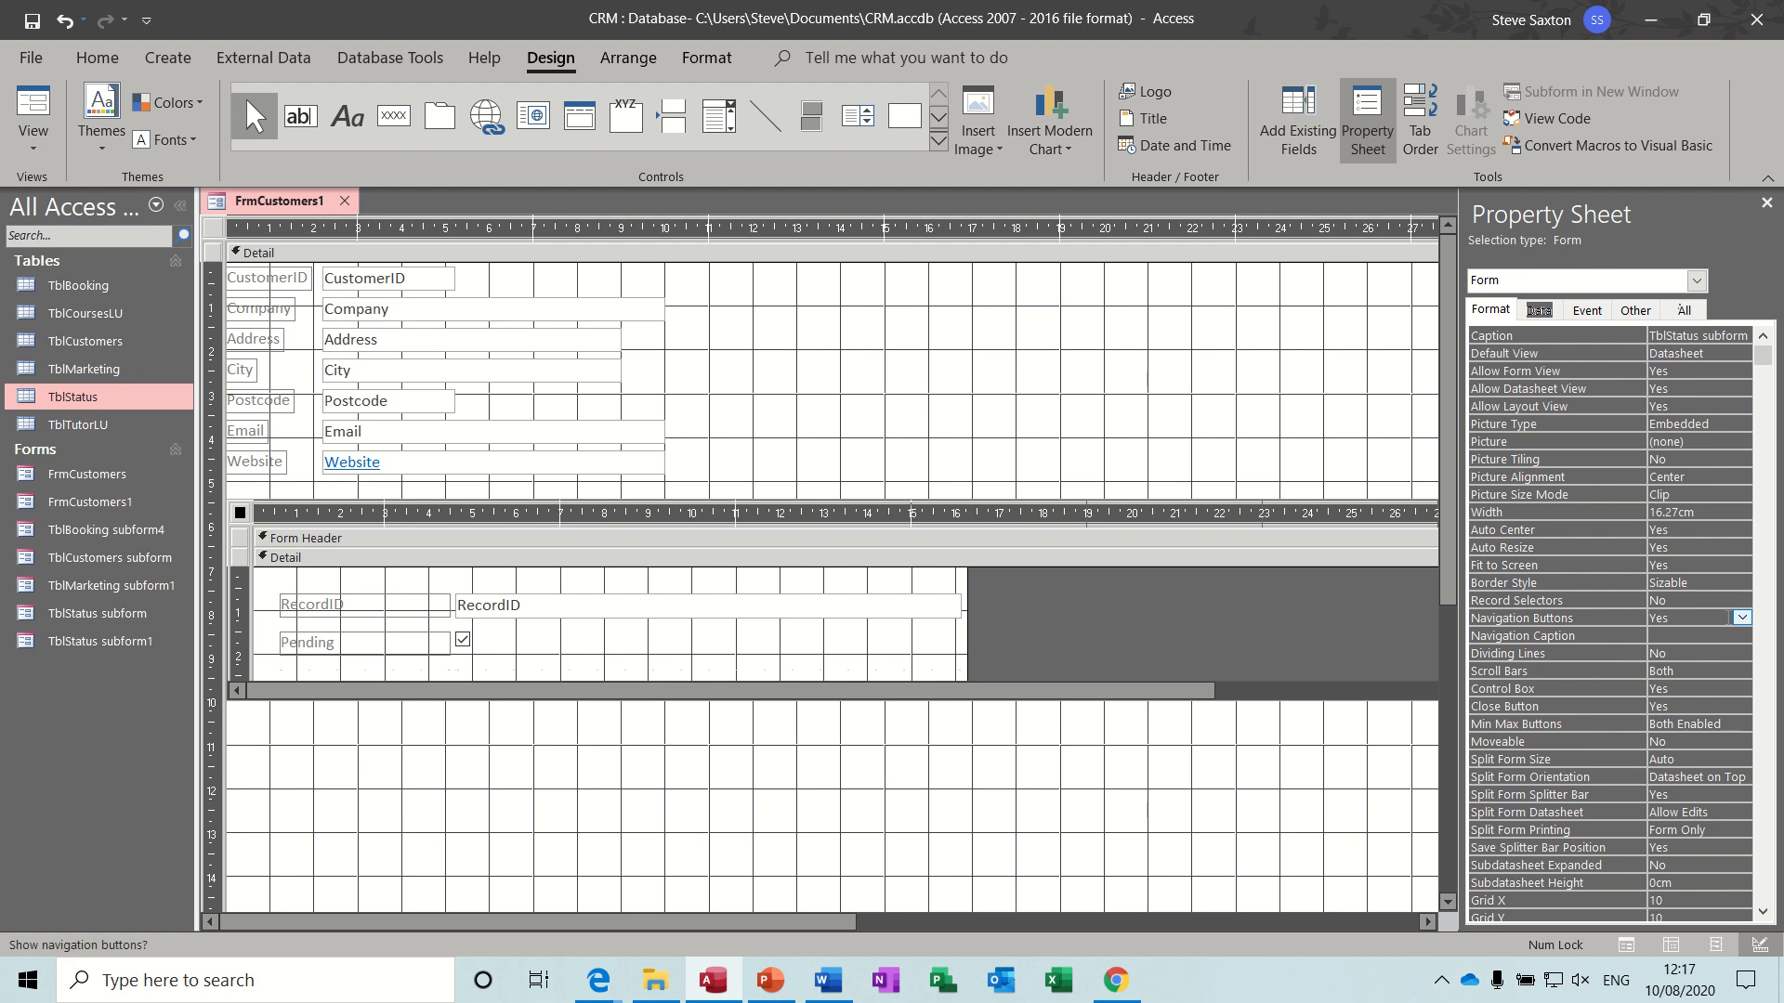
left_click(1742, 619)
left_click(1693, 651)
- Preview the form in Form view, browse the customer records through to the new one, and return to the first
left_click(33, 107)
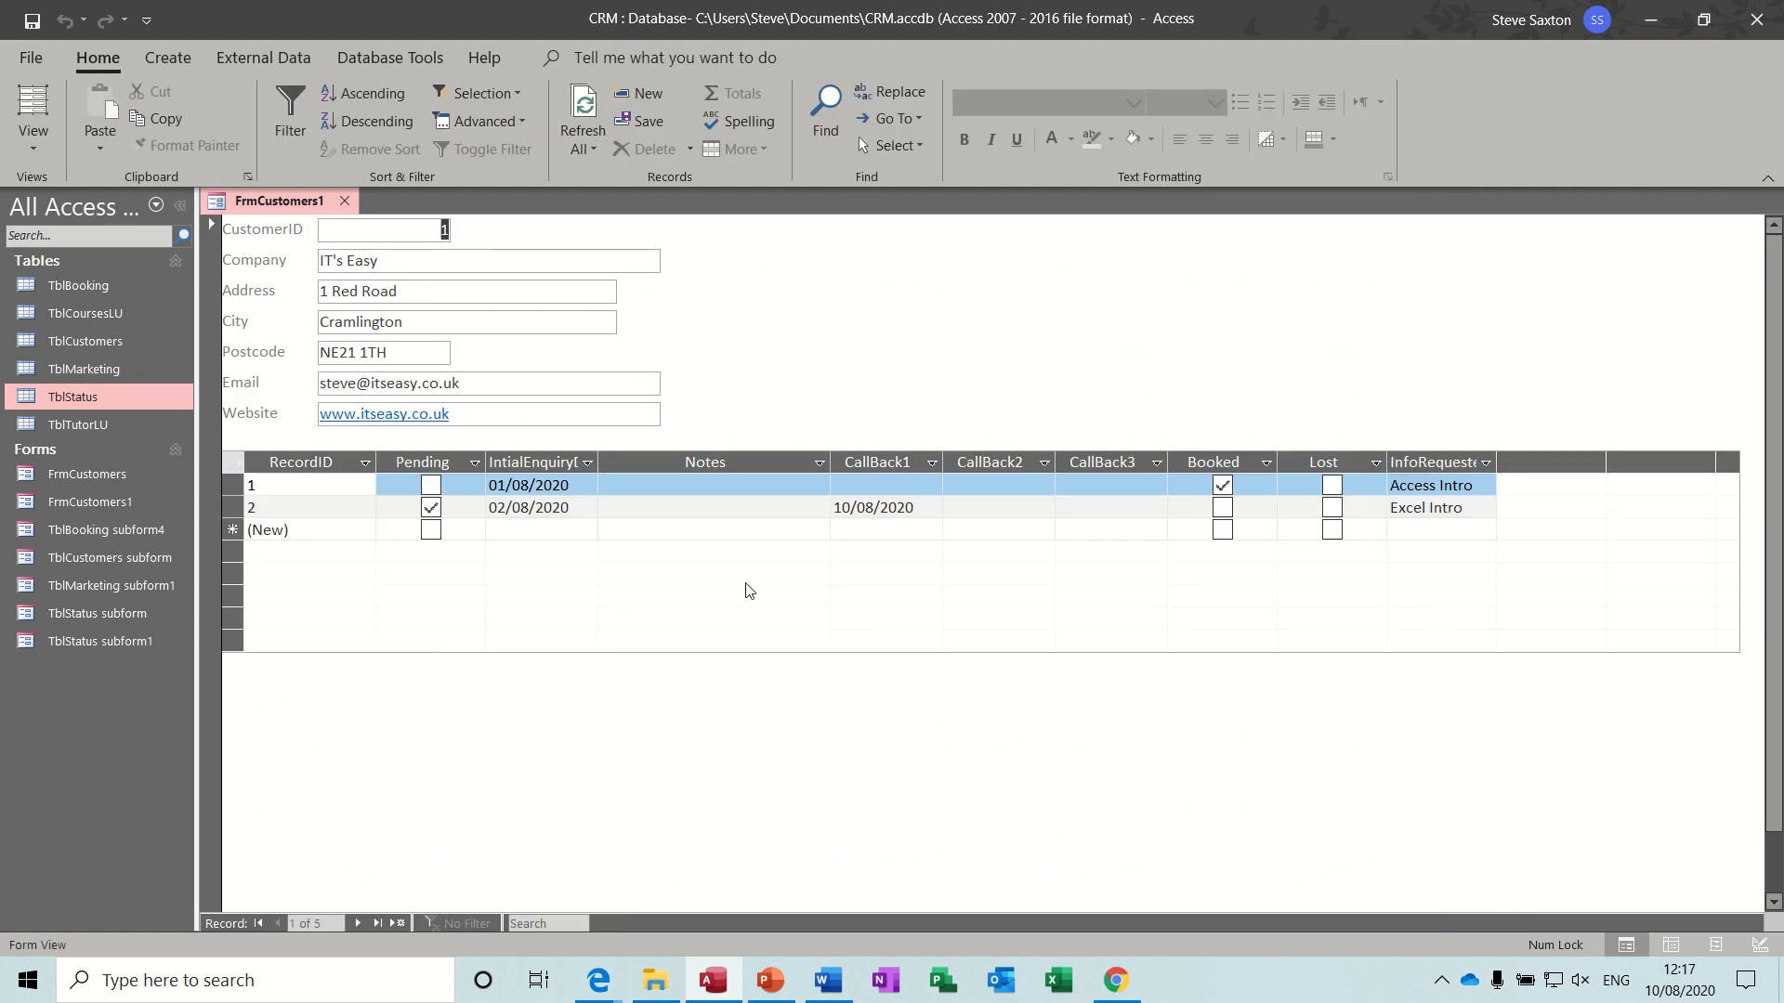
left_click(356, 923)
left_click(356, 923)
left_click(357, 924)
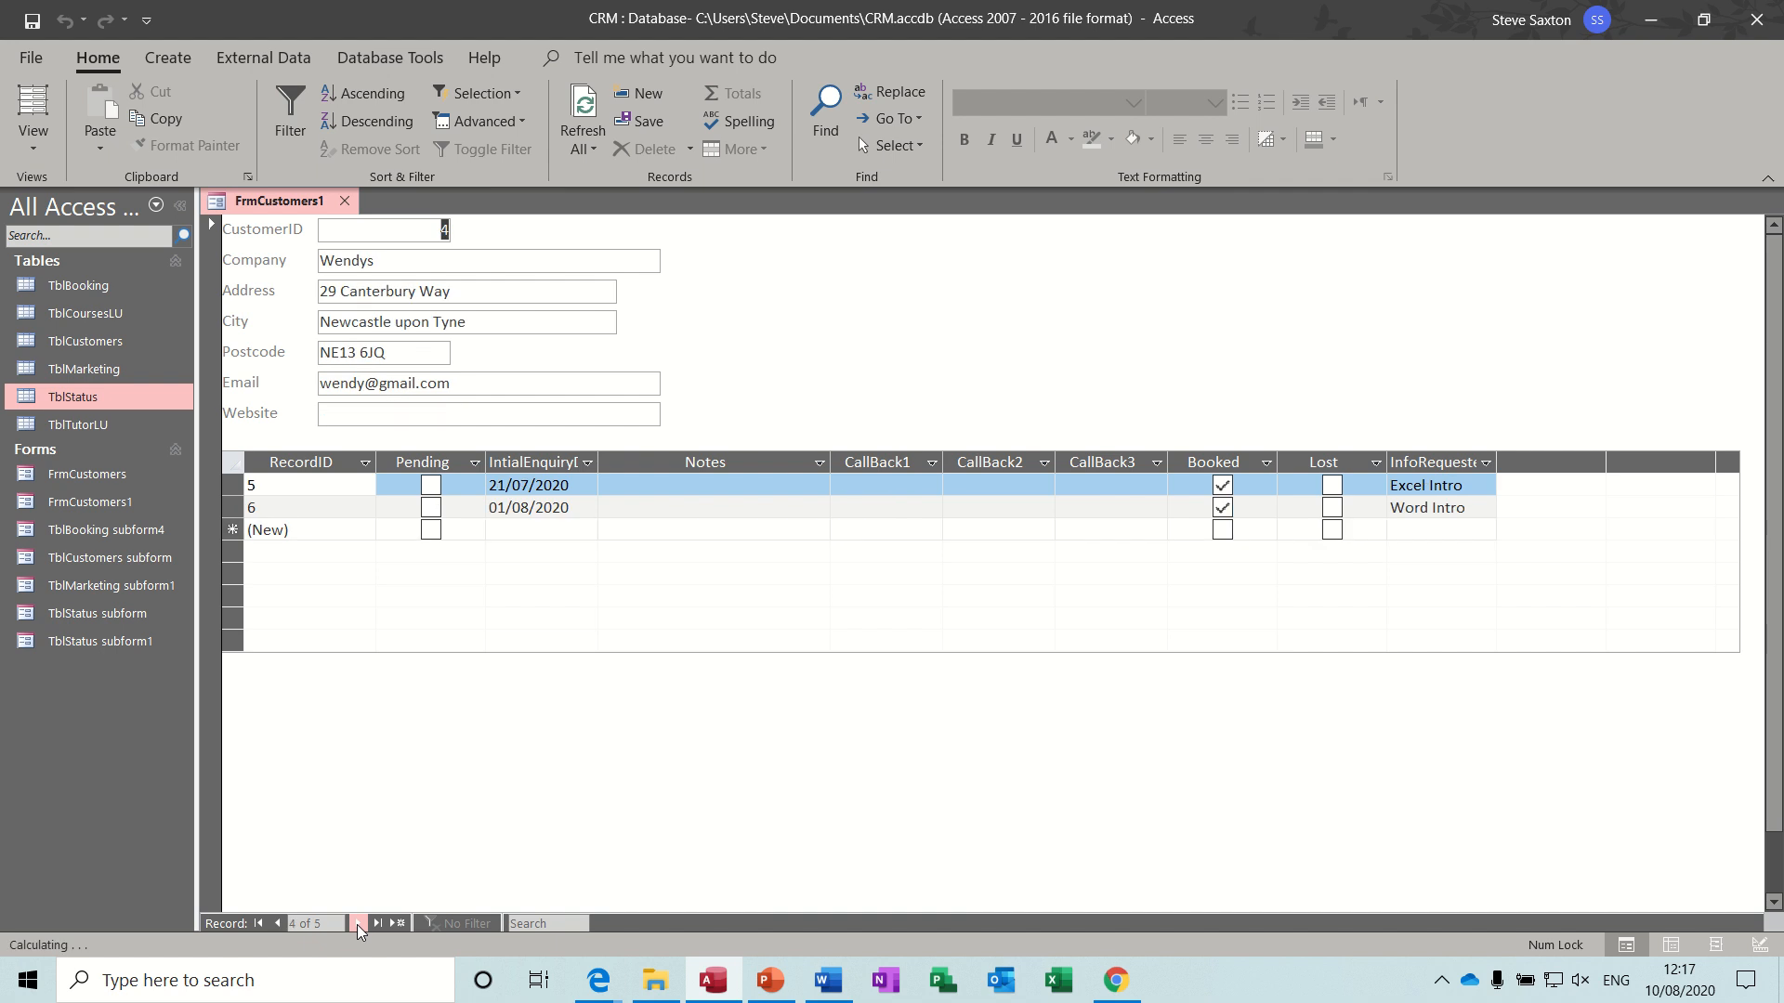
left_click(357, 924)
left_click(357, 924)
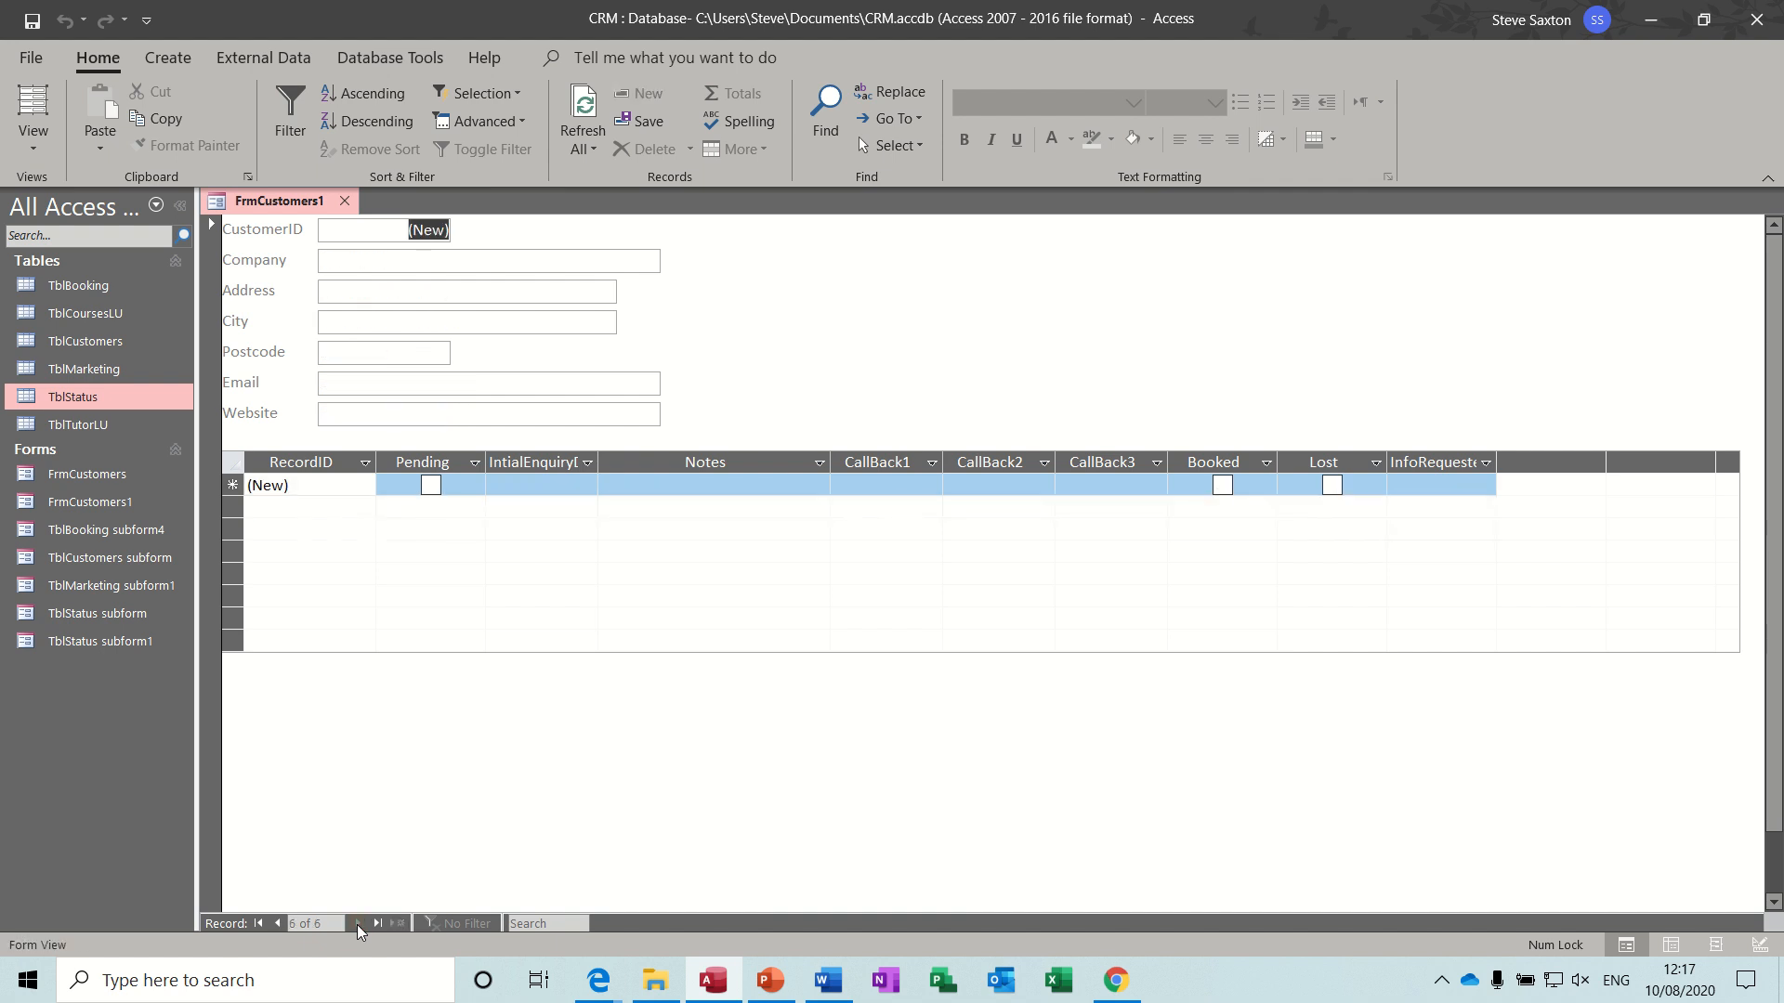
left_click(258, 924)
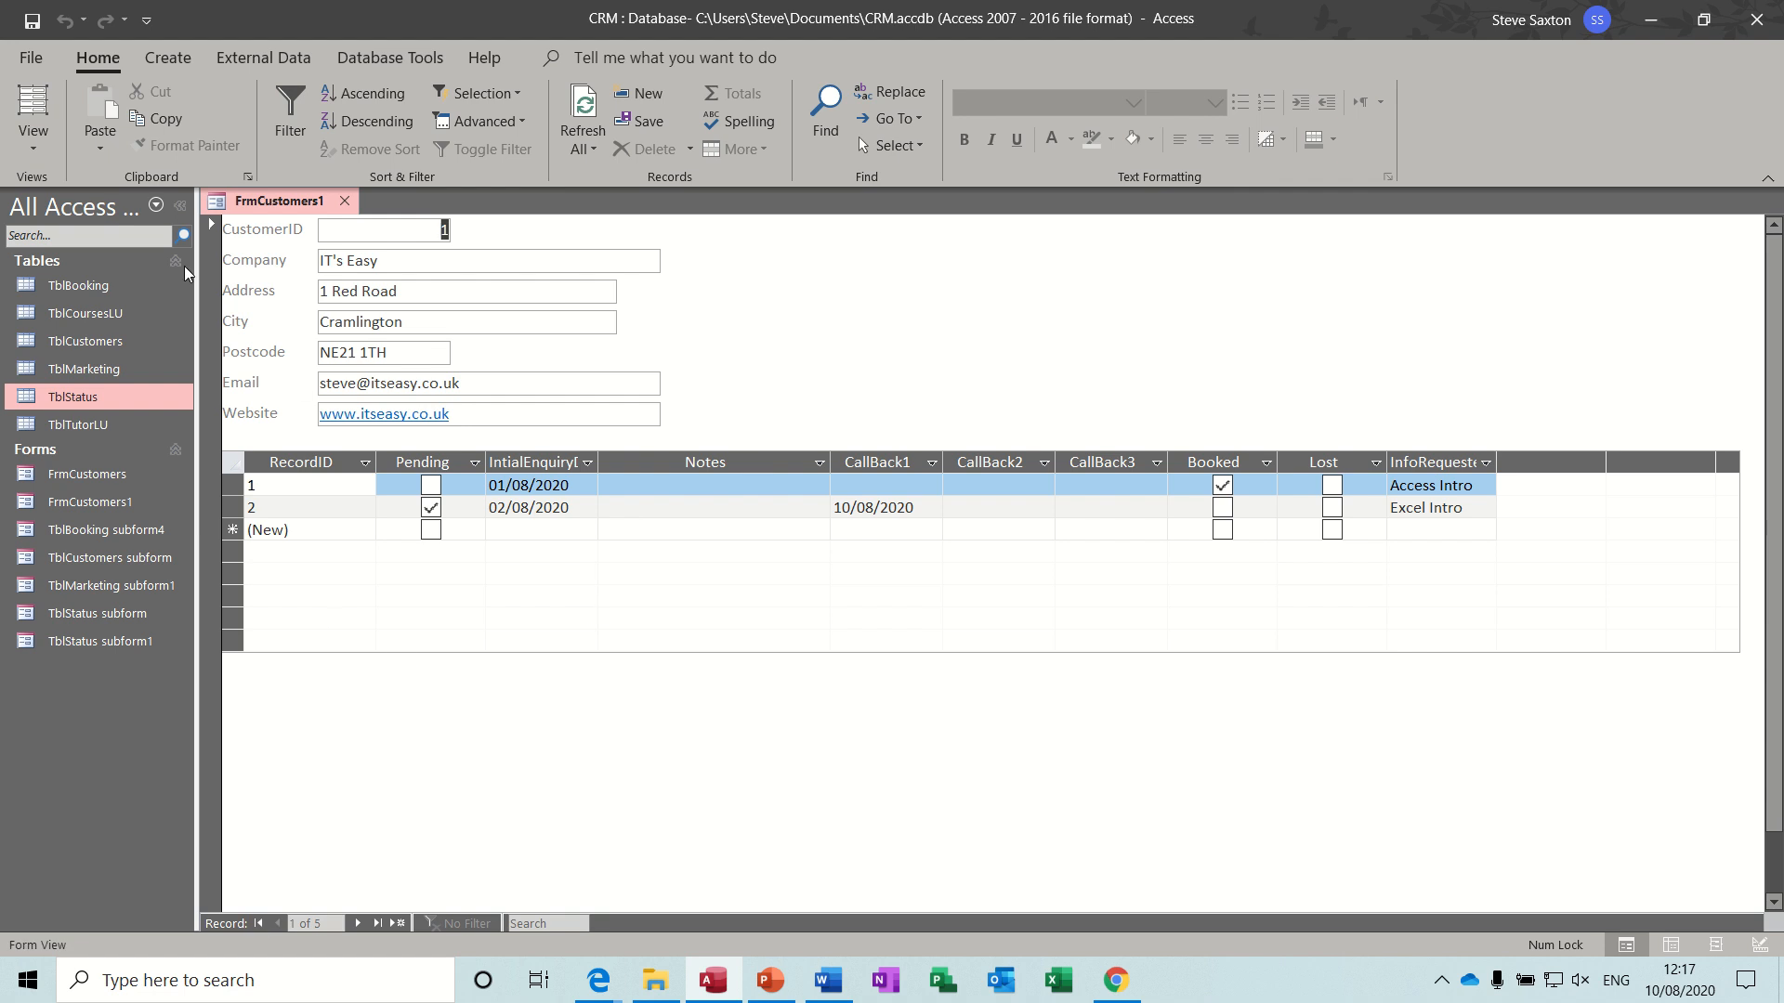
- In Design view, draw a subform control about 22.5 cm wide and 2.5 cm high below the TblStatus subform
left_click(41, 149)
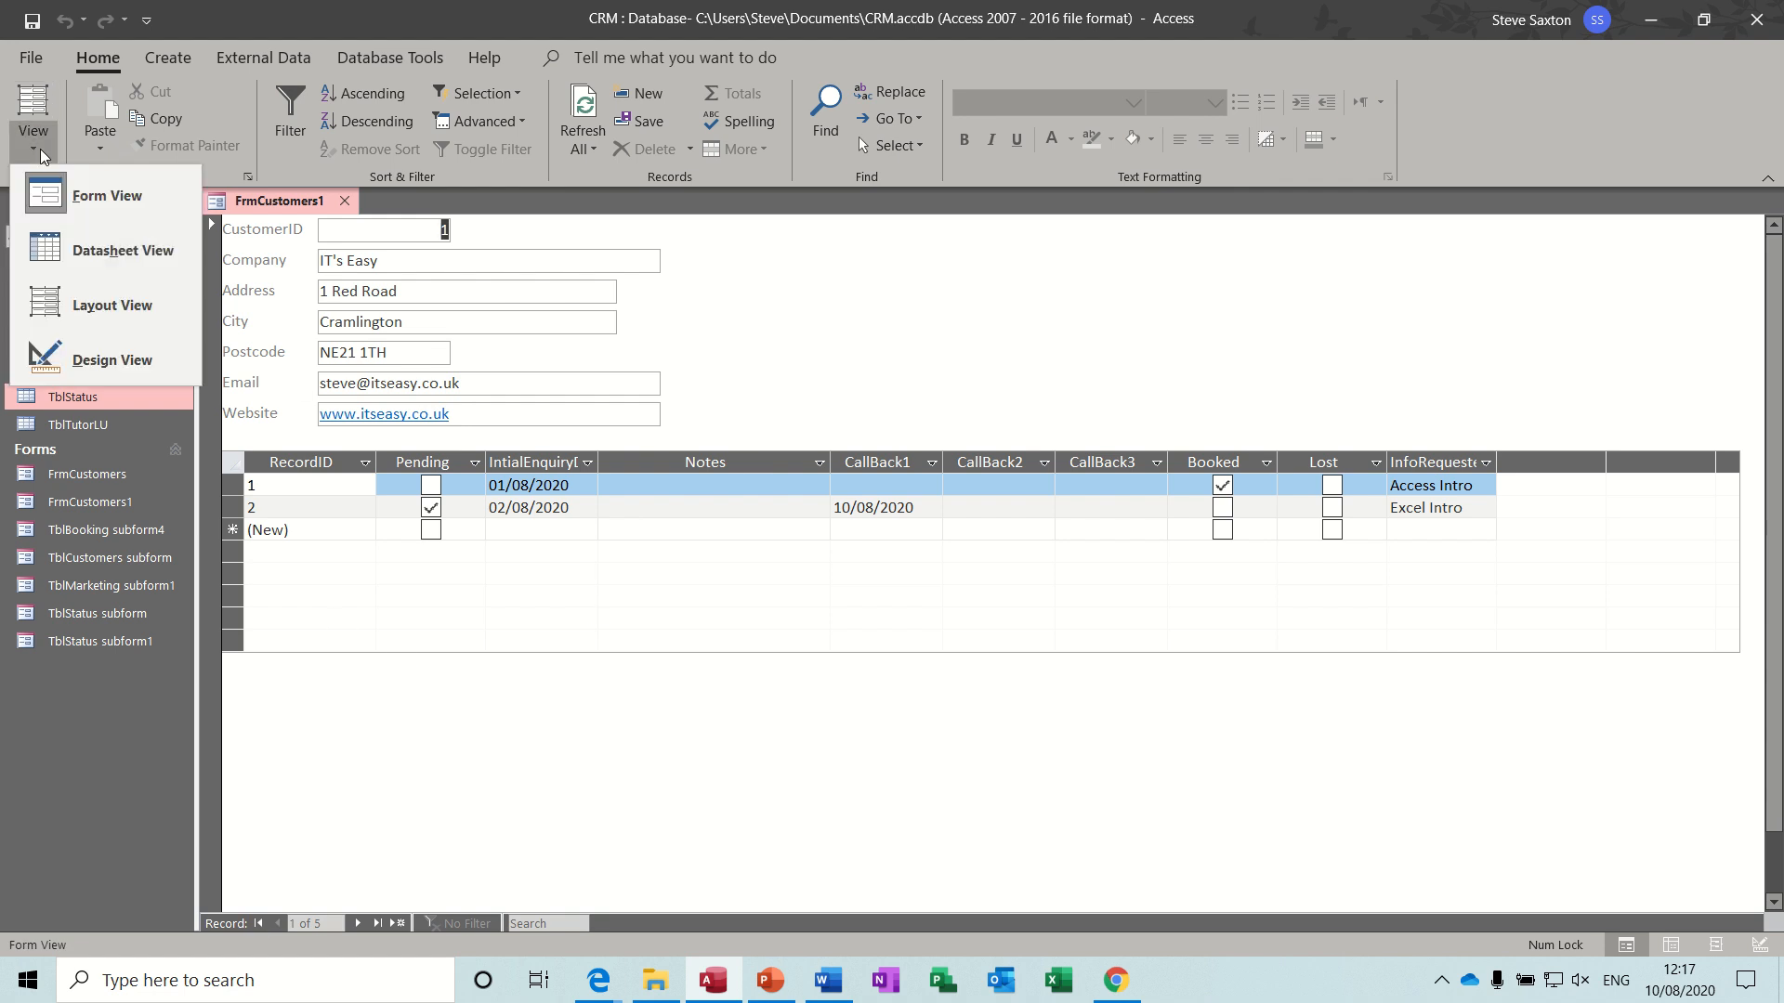
left_click(84, 359)
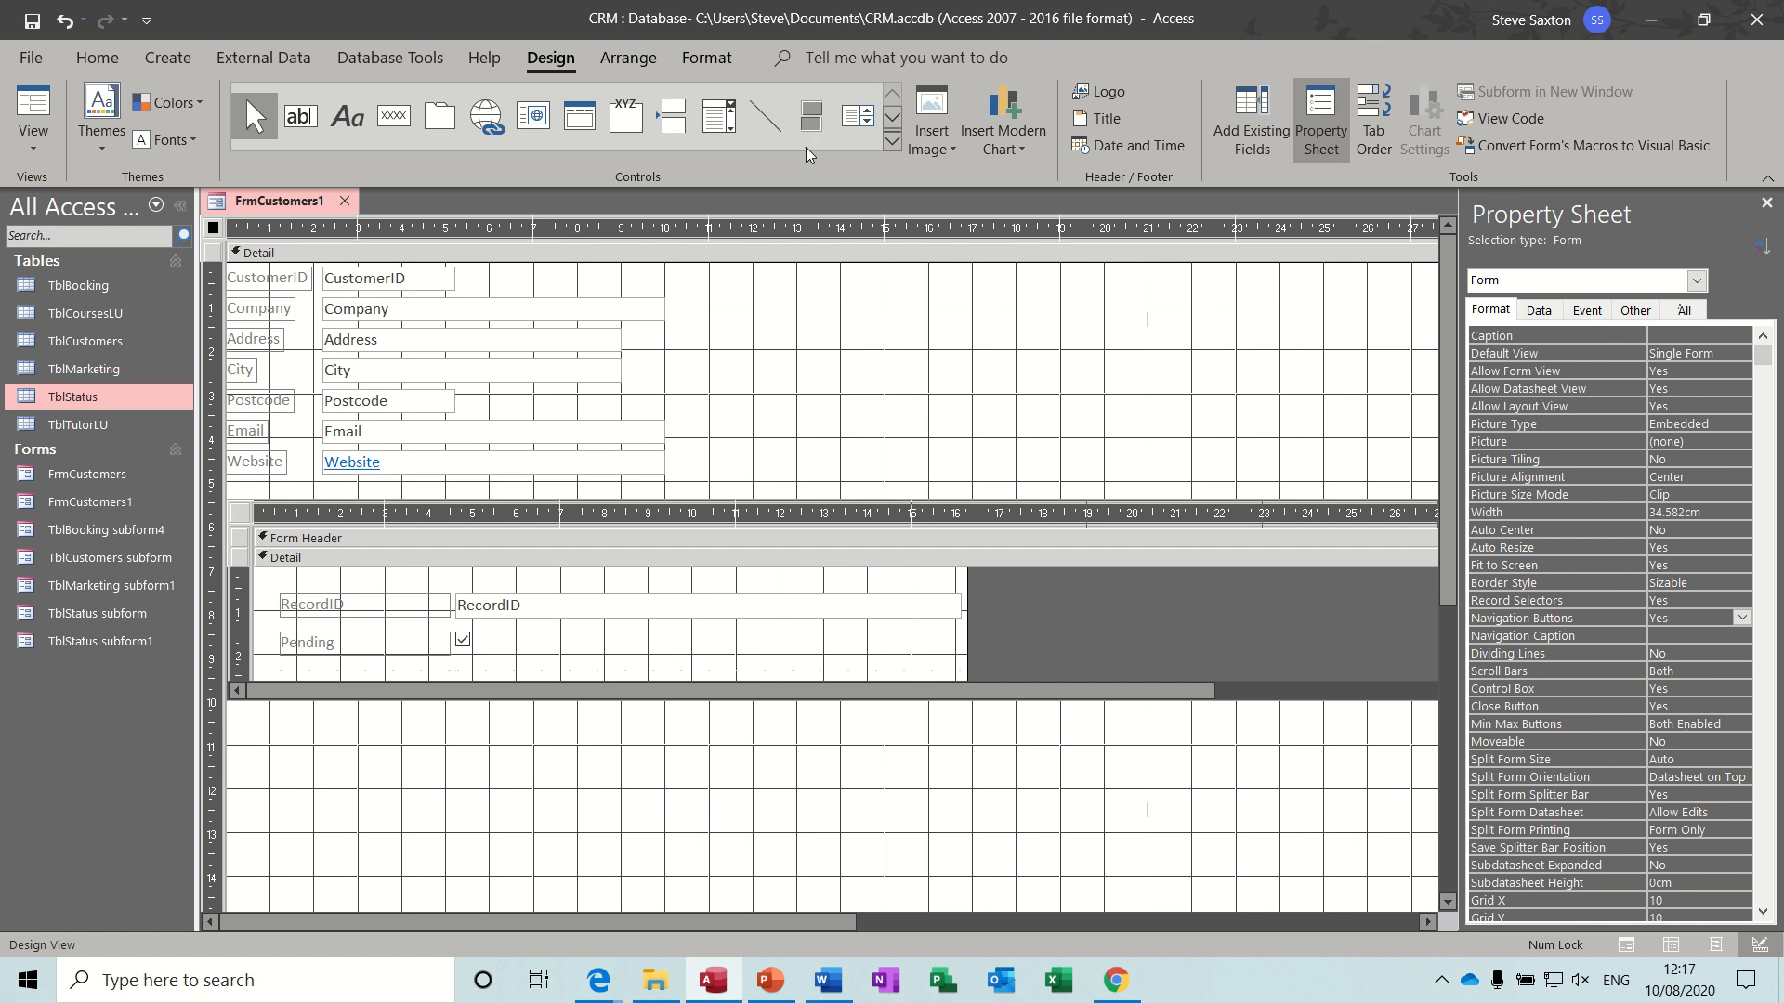
left_click(890, 142)
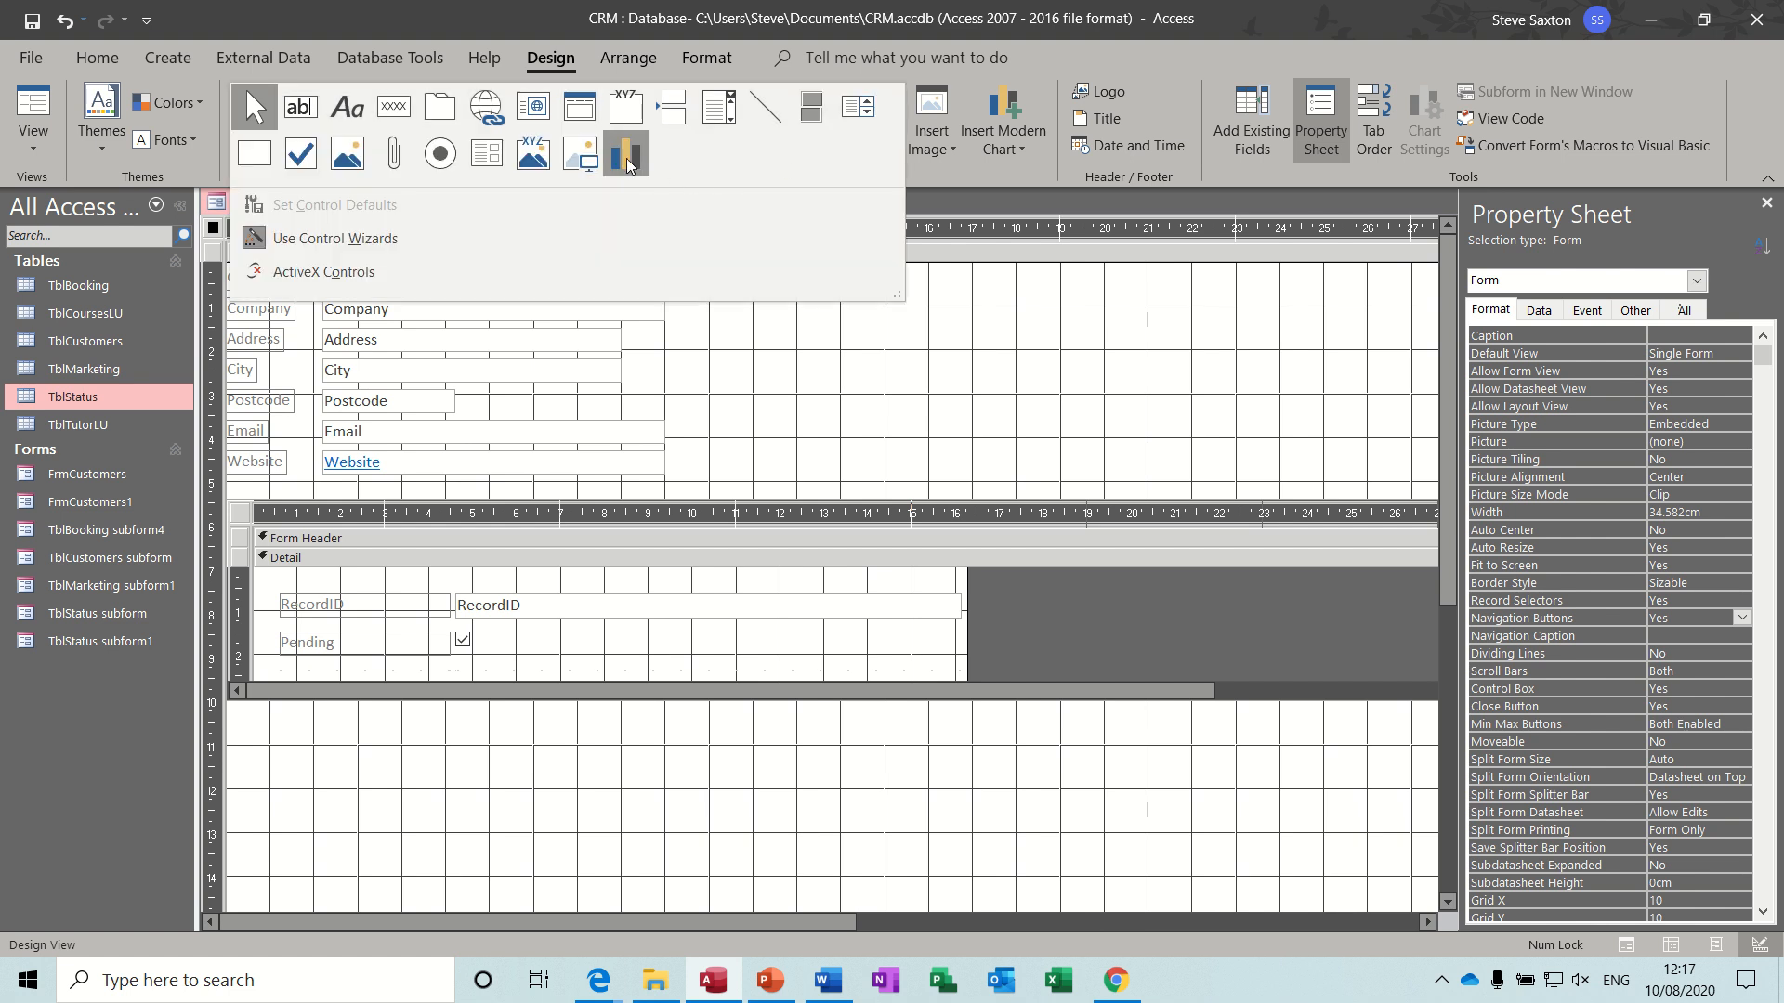
left_click(493, 163)
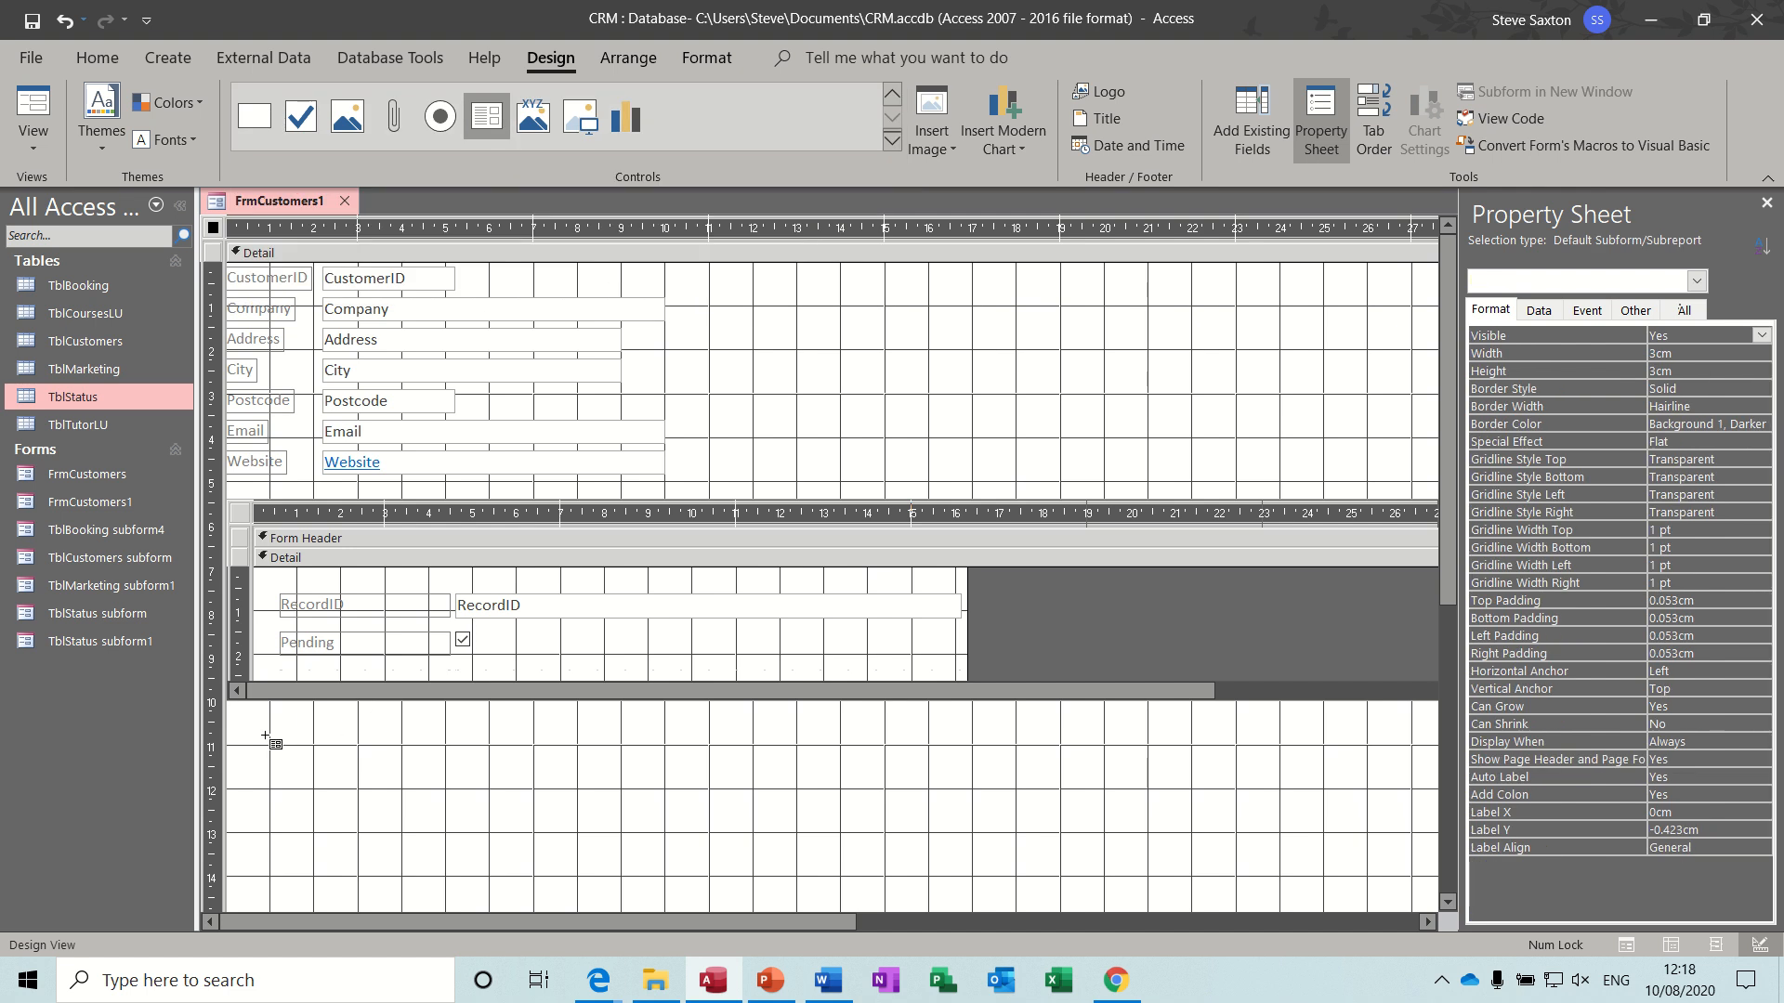
left_click_drag(243, 741, 1232, 852)
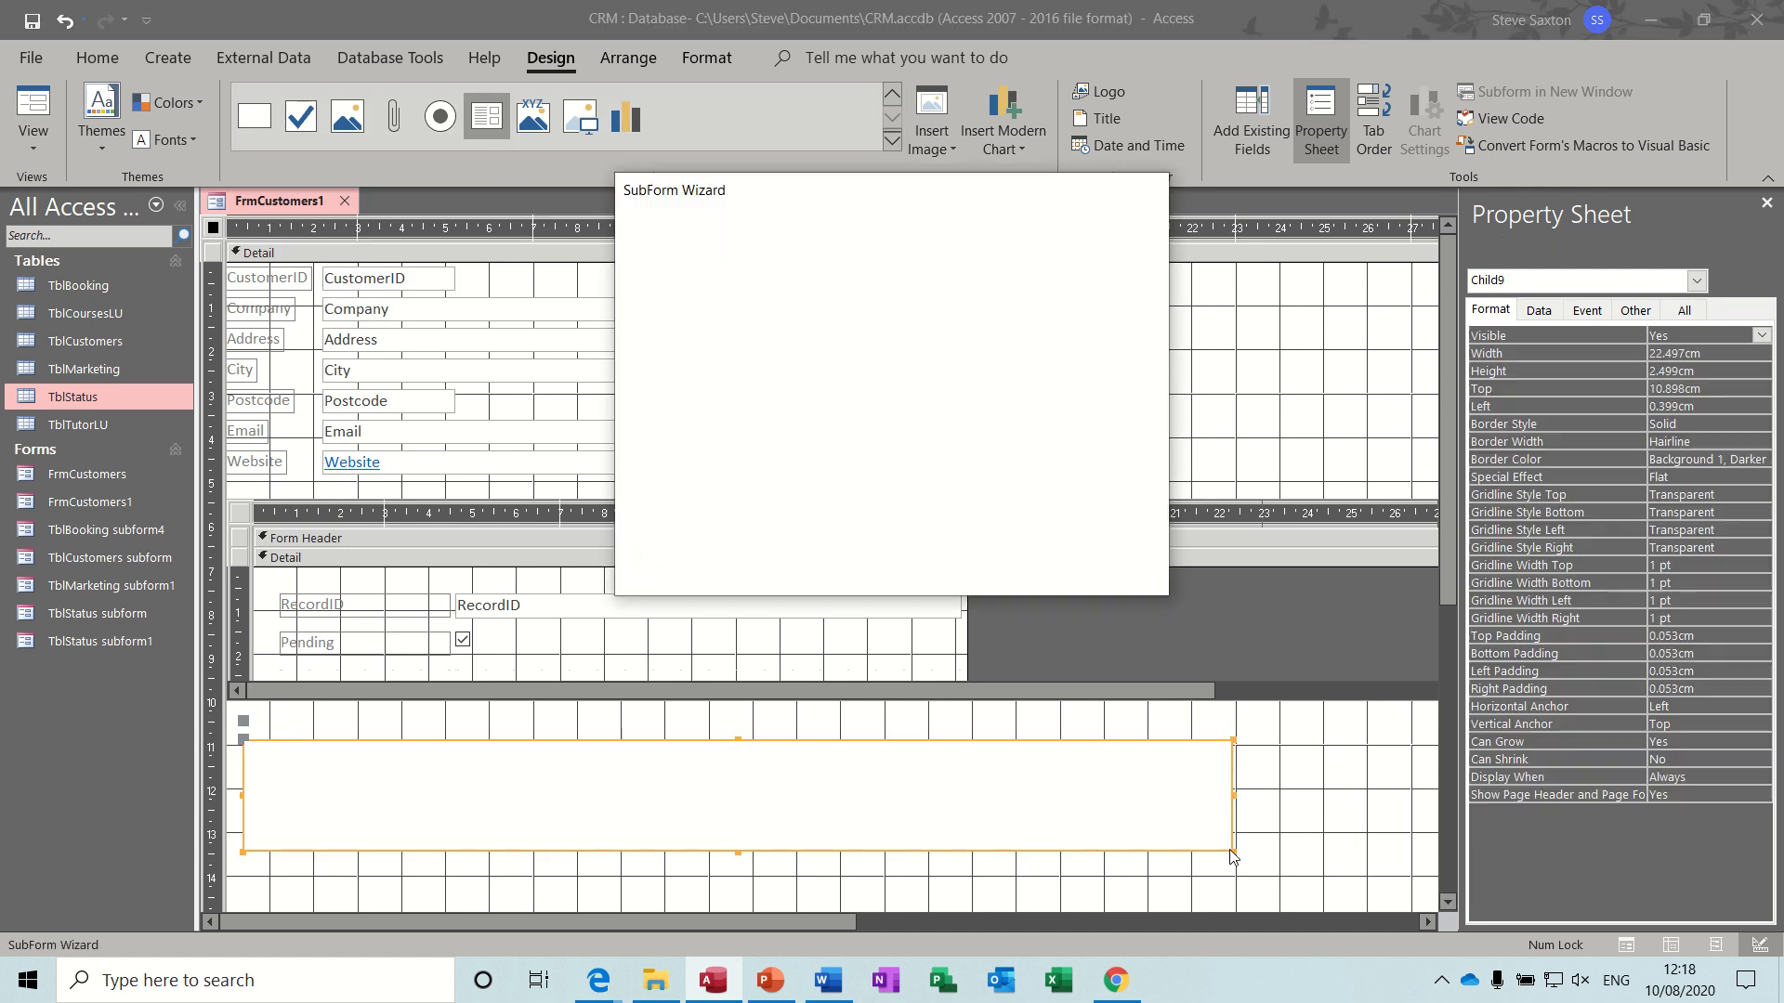
- Build the subform from all TblBooking fields except CustomerID, linked to TblCustomers by CustomerID, and delete its label
left_click(1019, 565)
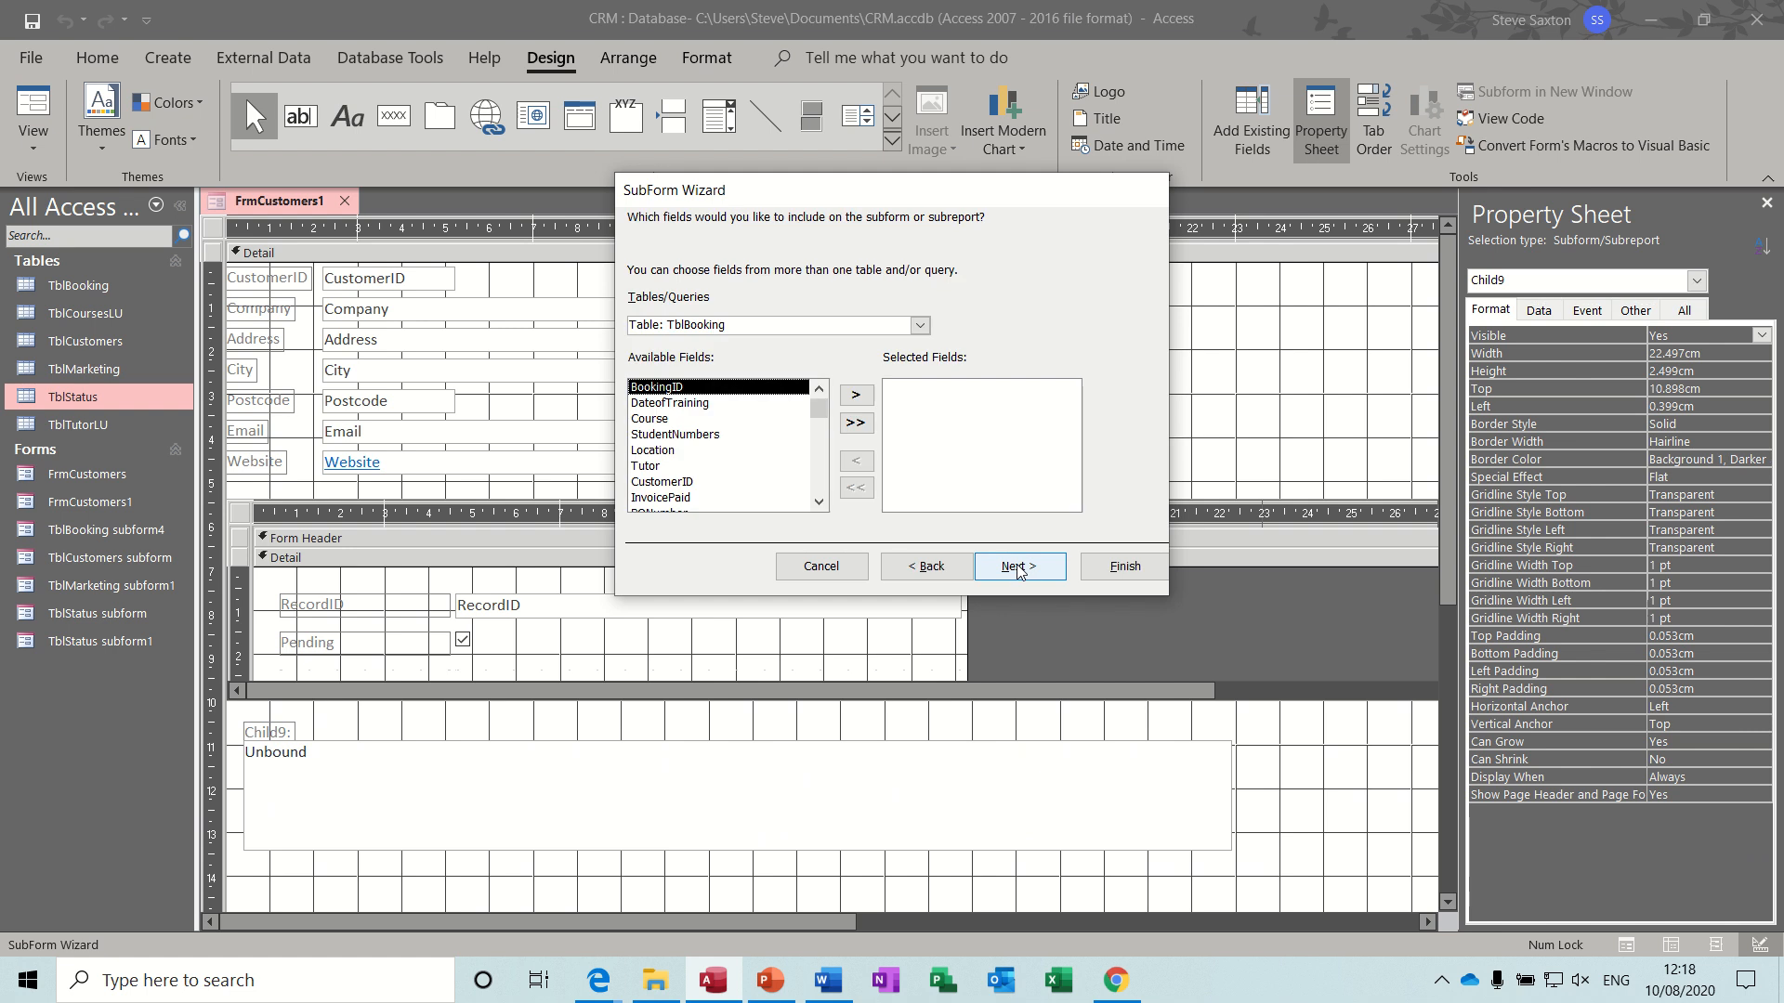
left_click(857, 423)
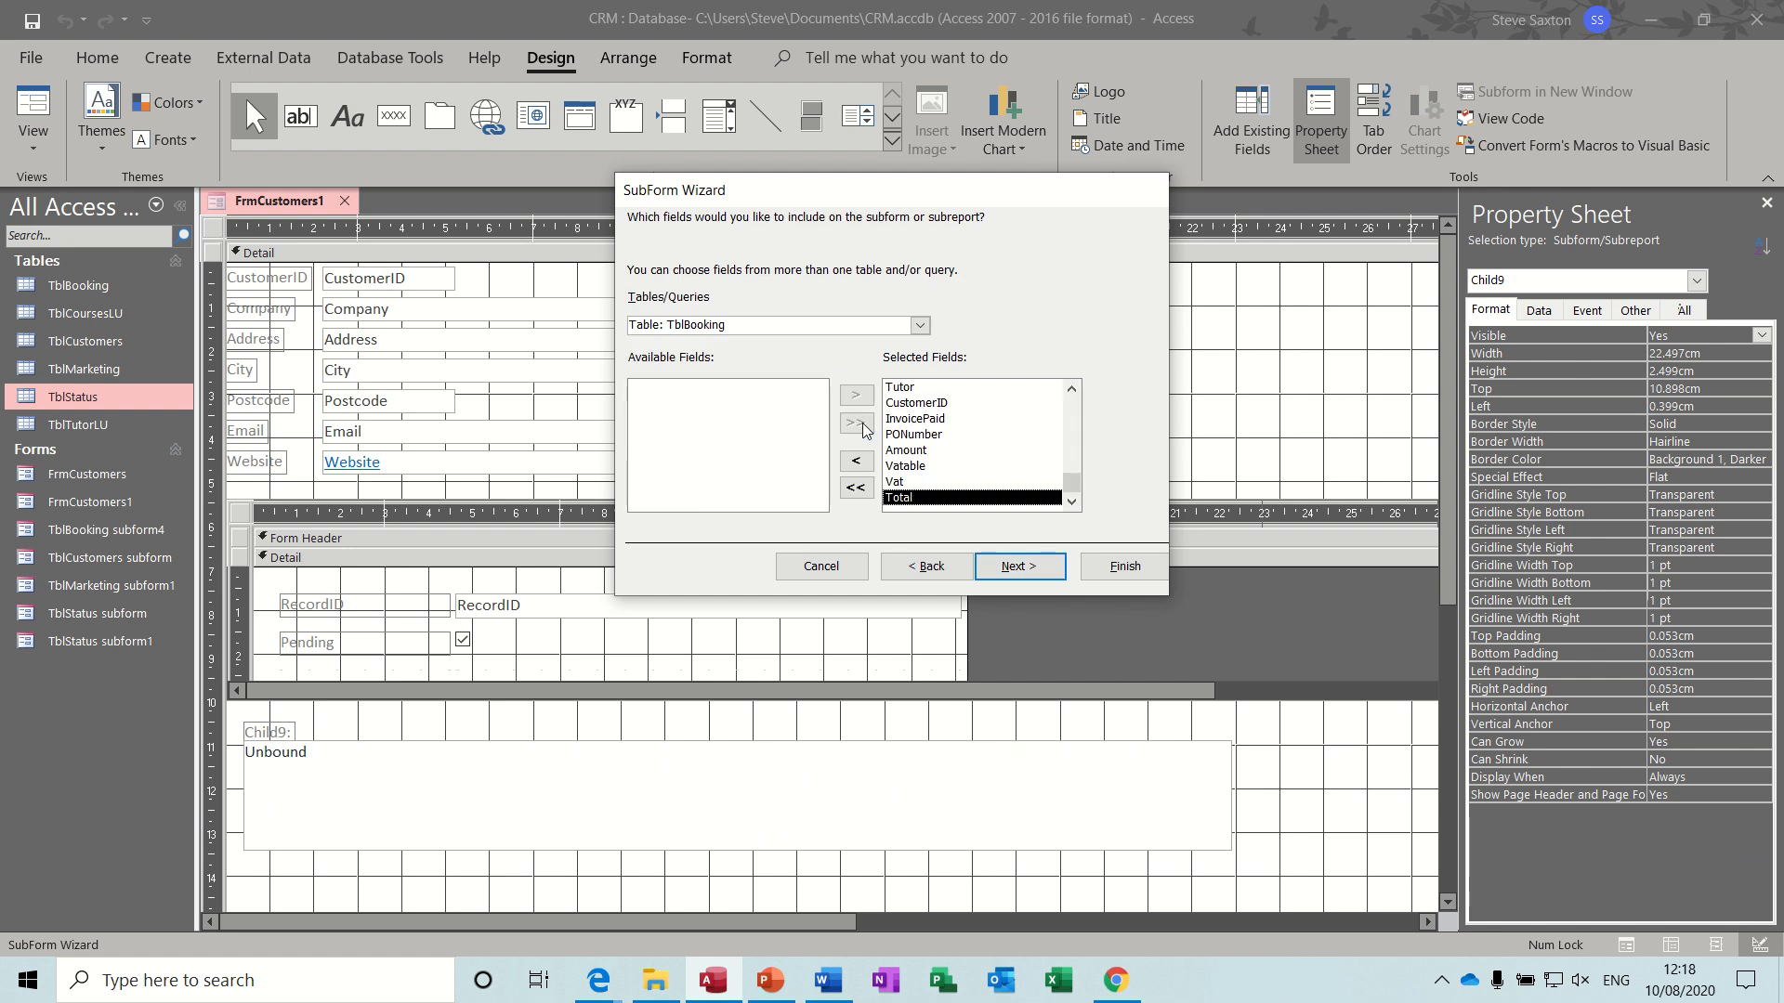
left_click(906, 405)
left_click(856, 461)
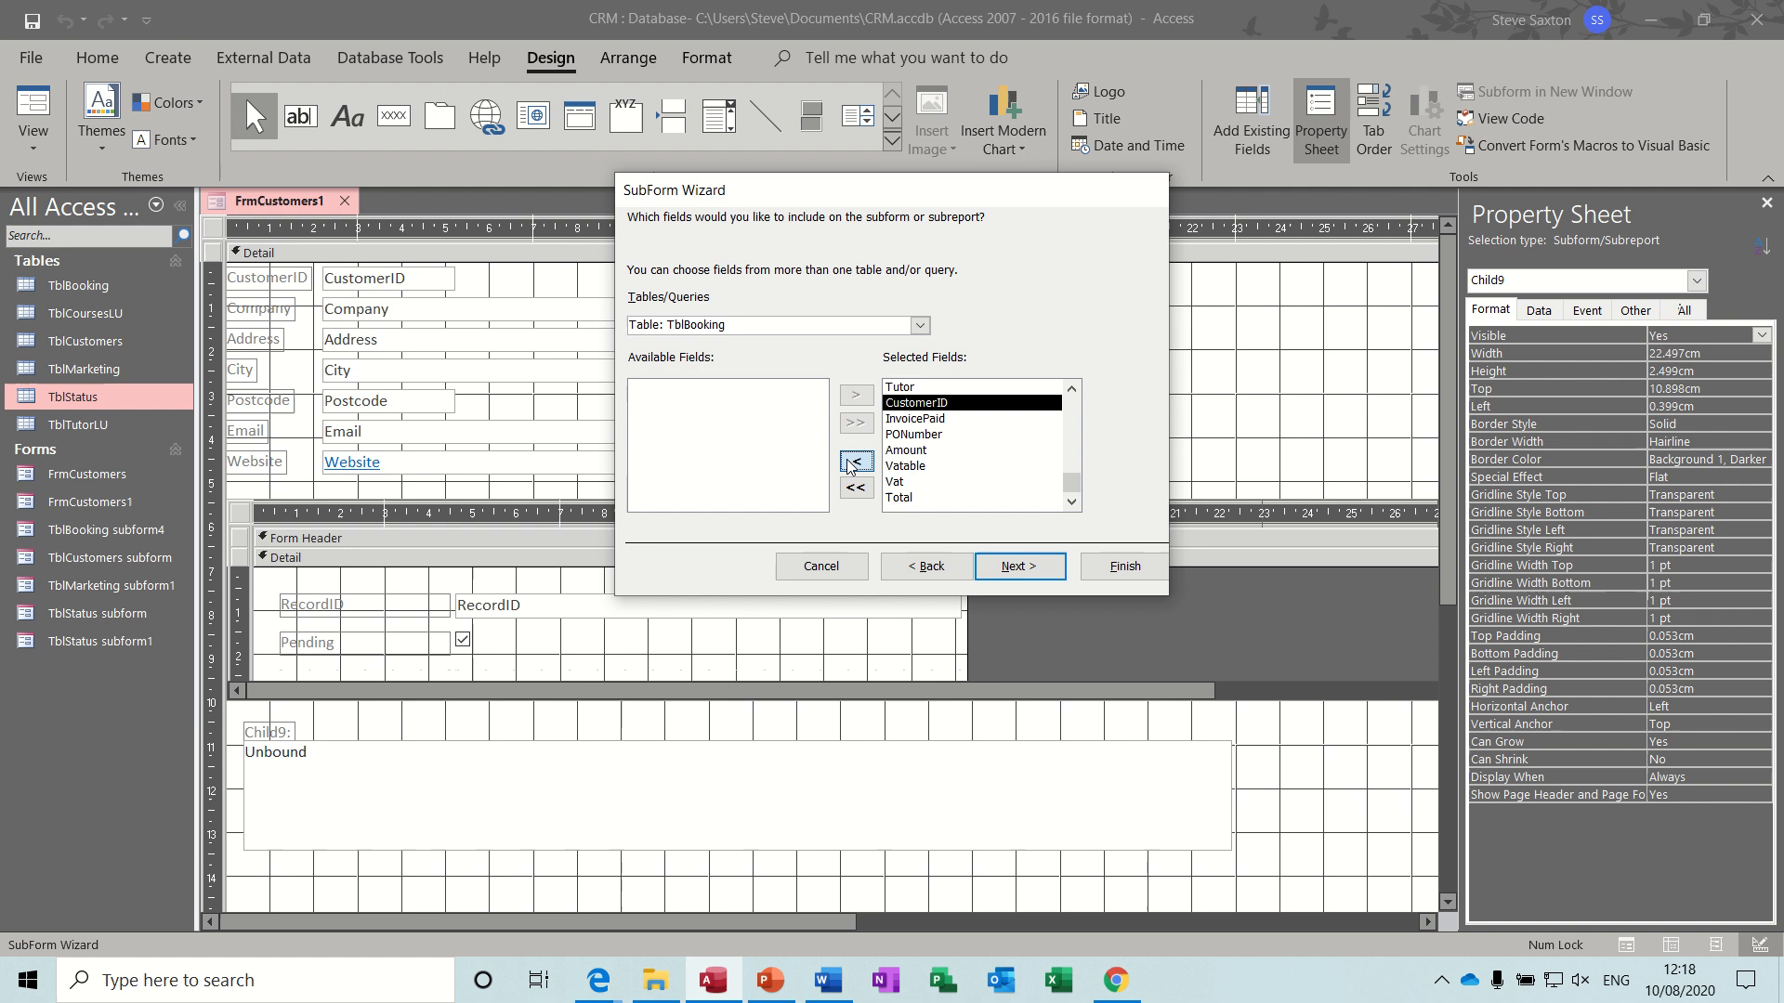
left_click(1028, 576)
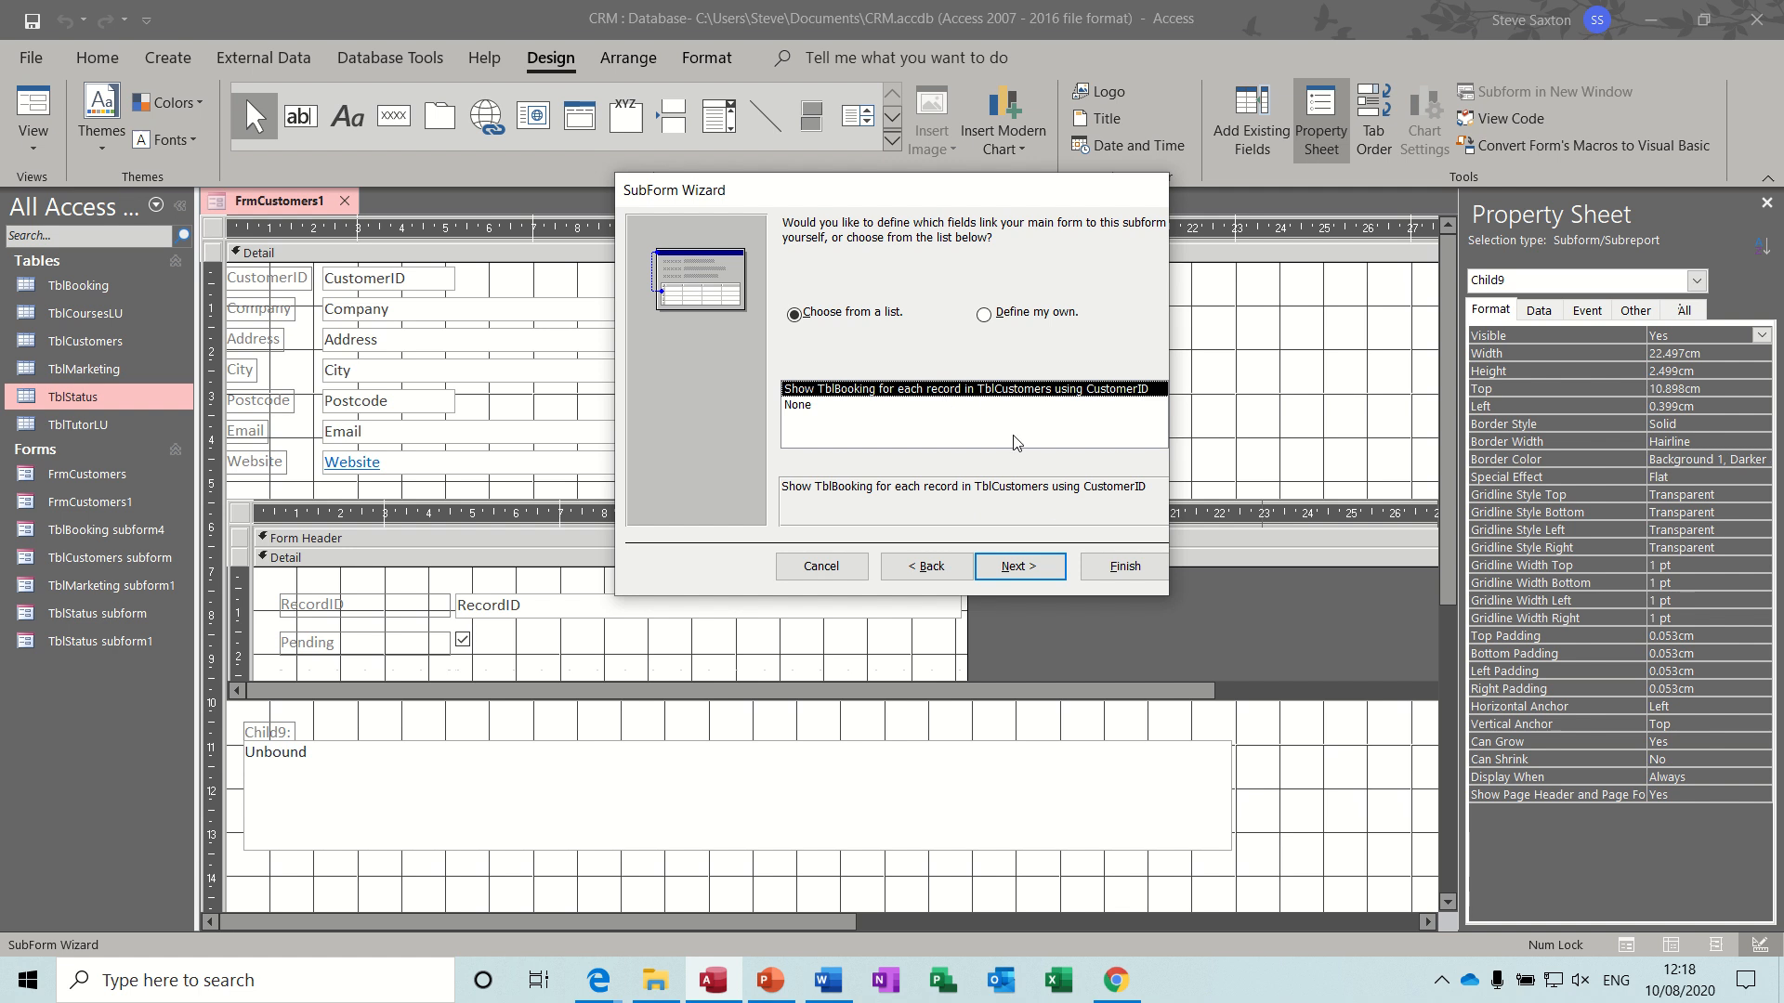
left_click(1094, 566)
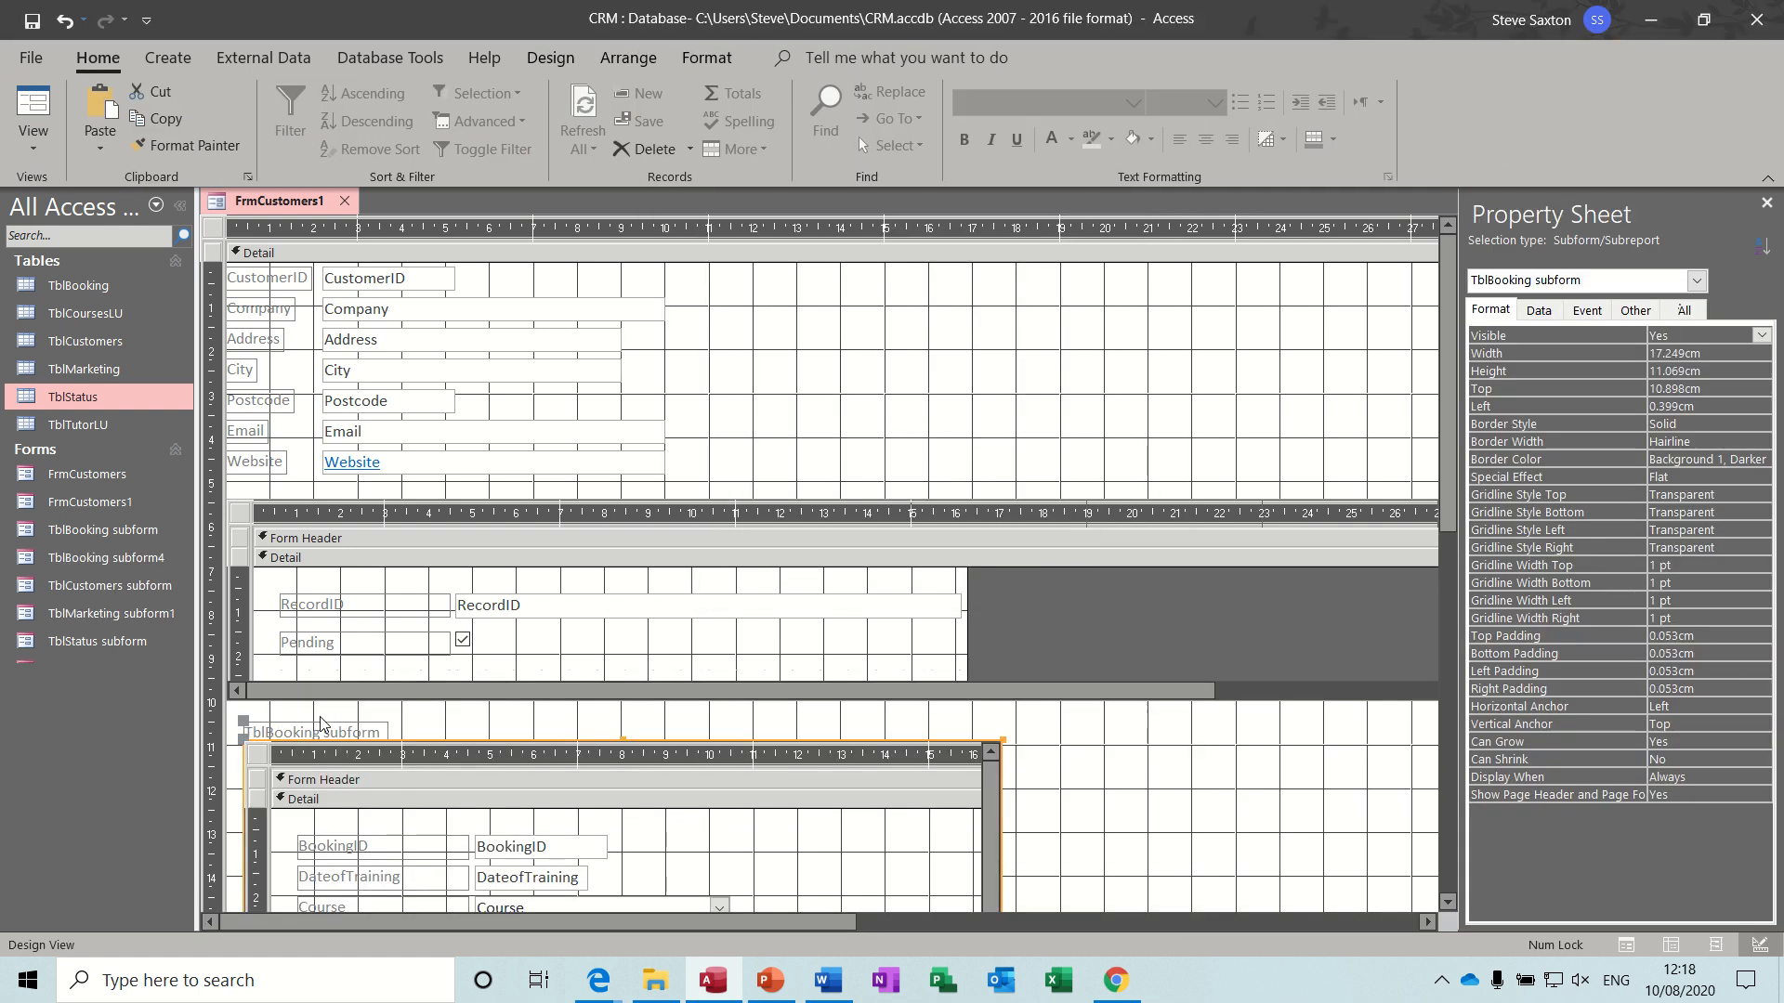
left_click(316, 733)
key("Delete")
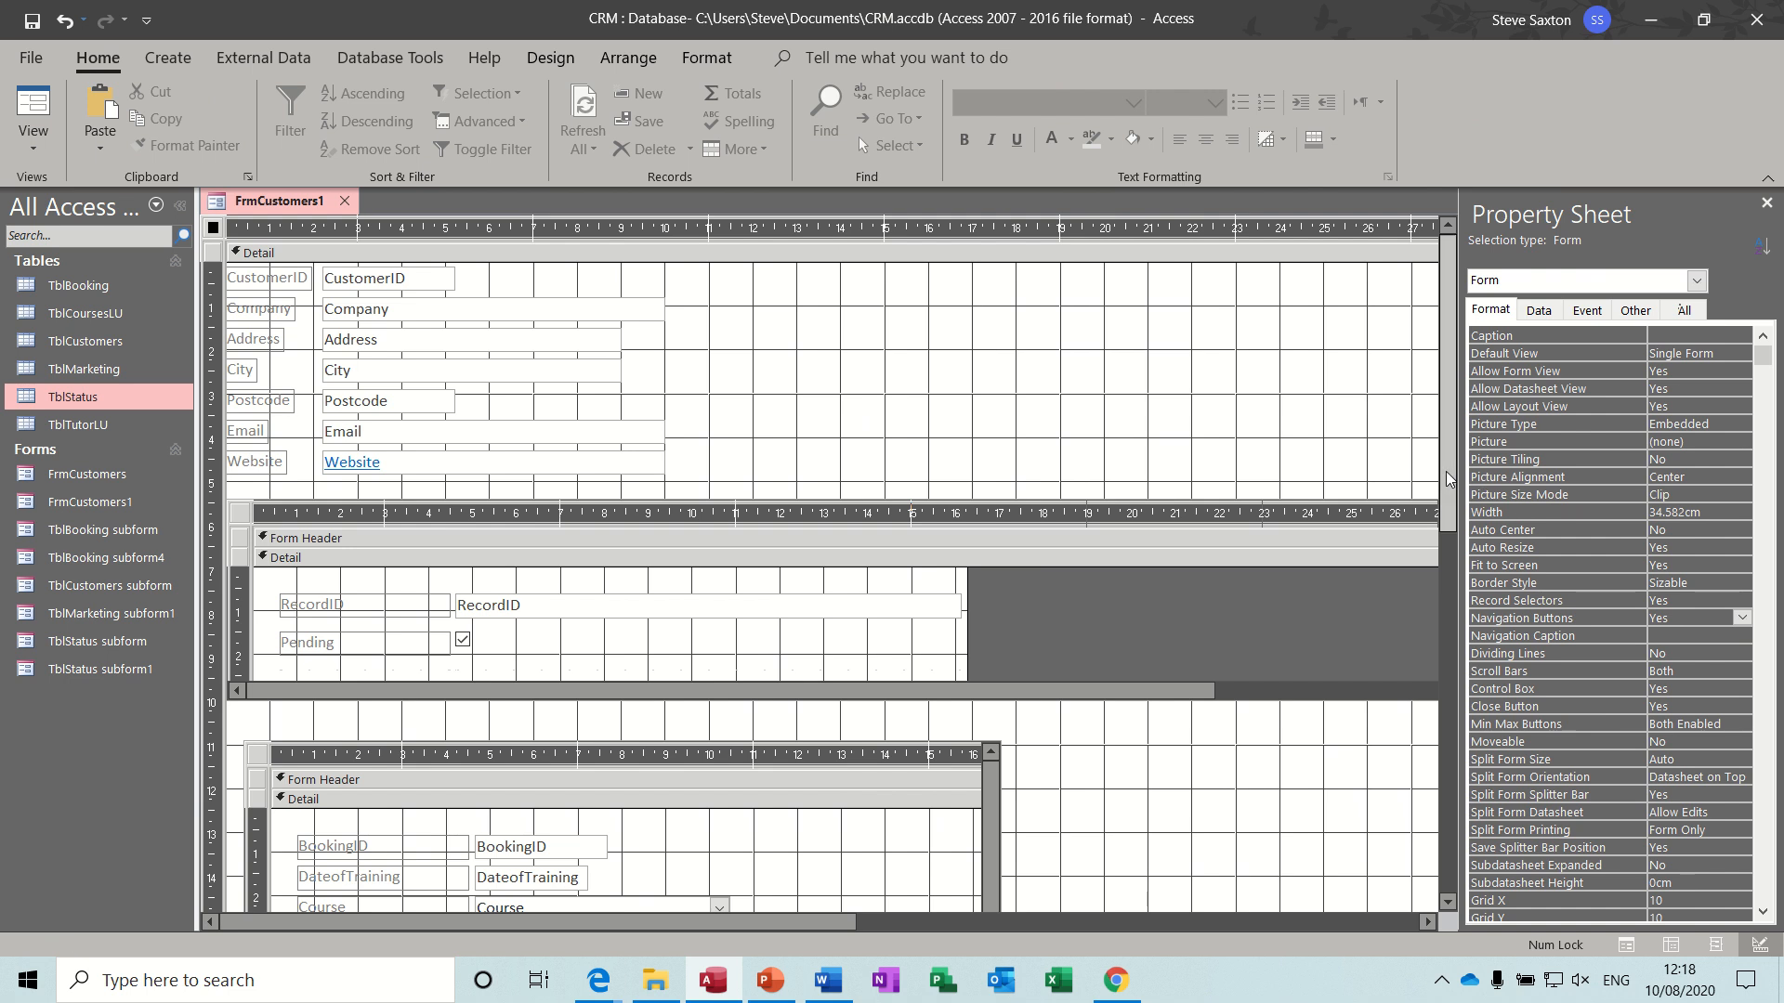
- Set Record Selectors and Navigation Buttons to No for the main form, and close the Property Sheet
left_click_drag(1446, 471, 1438, 582)
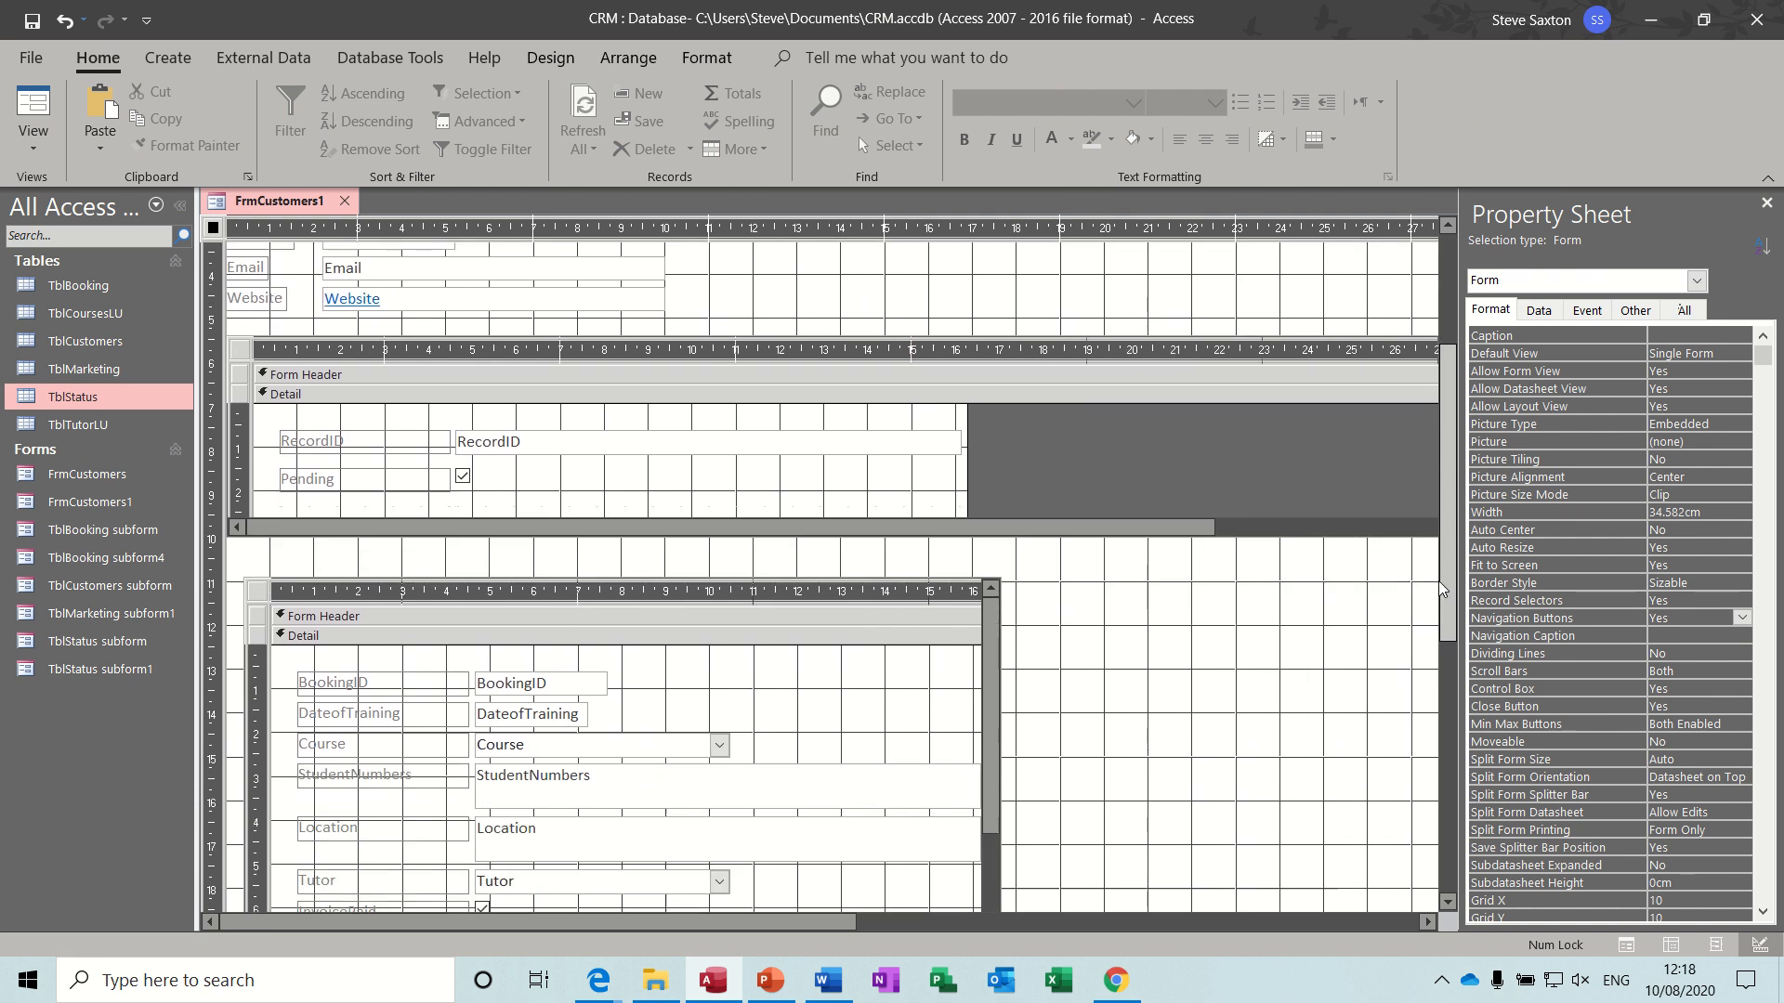
left_click(1689, 601)
left_click(1742, 605)
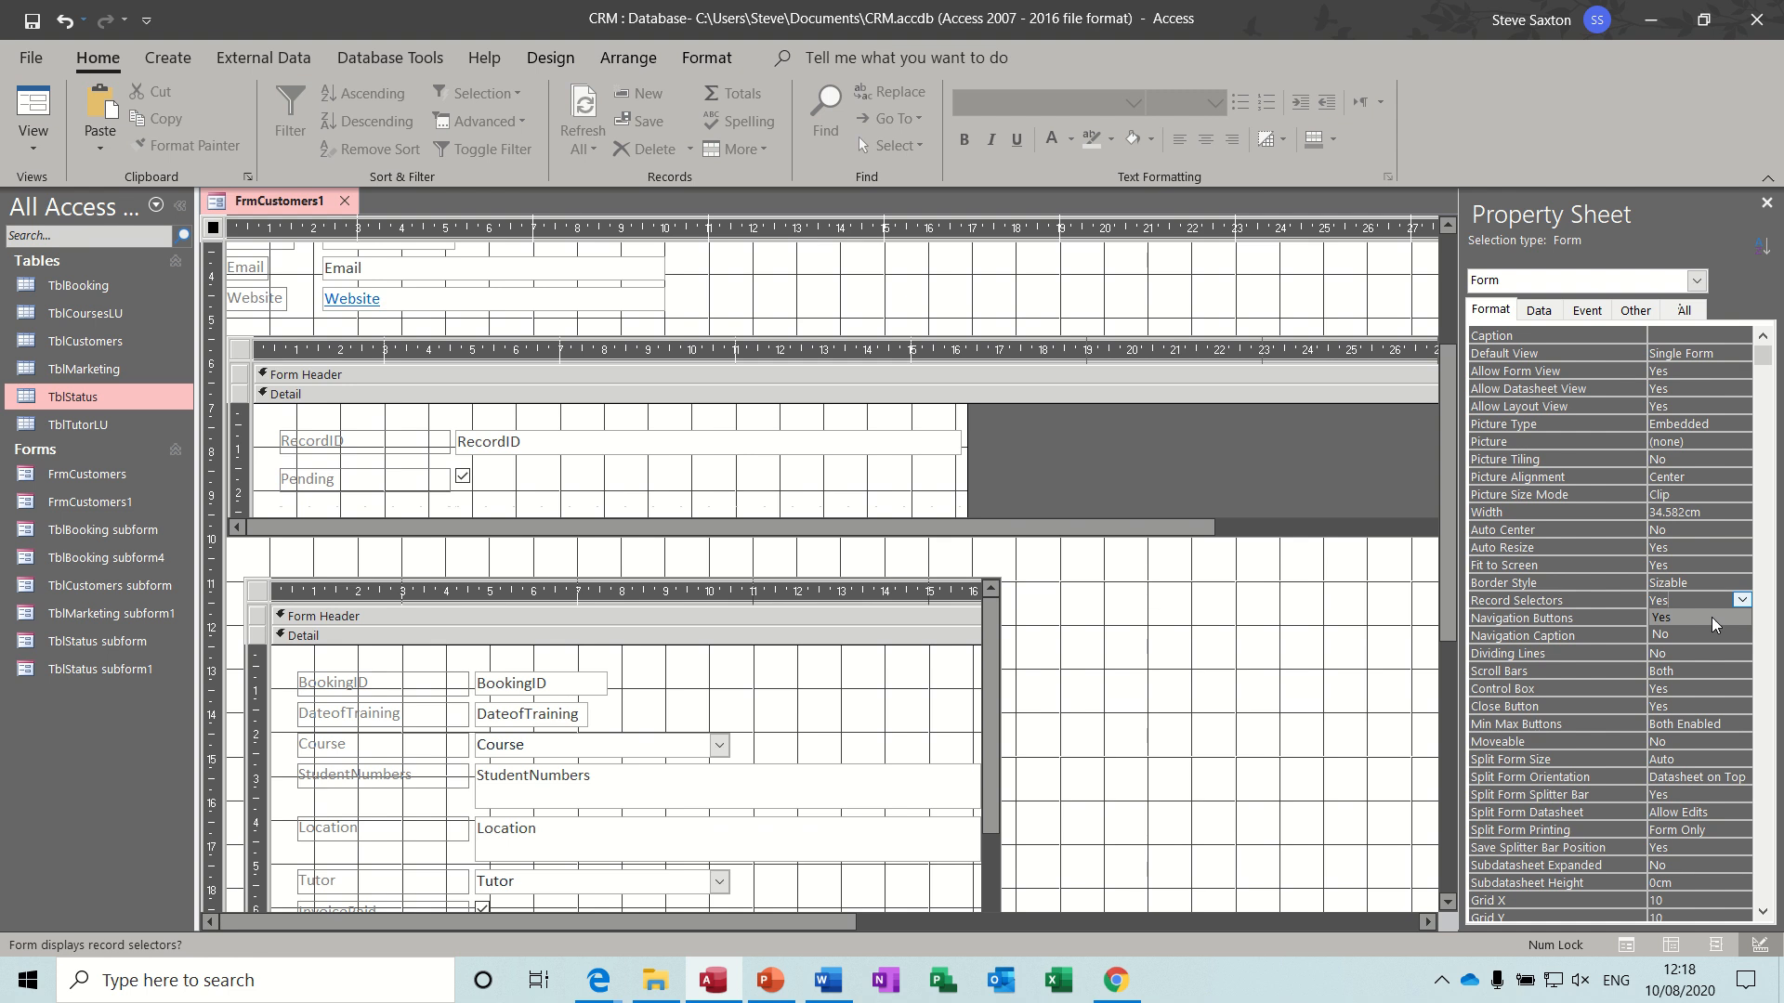
left_click(1702, 628)
left_click(1716, 617)
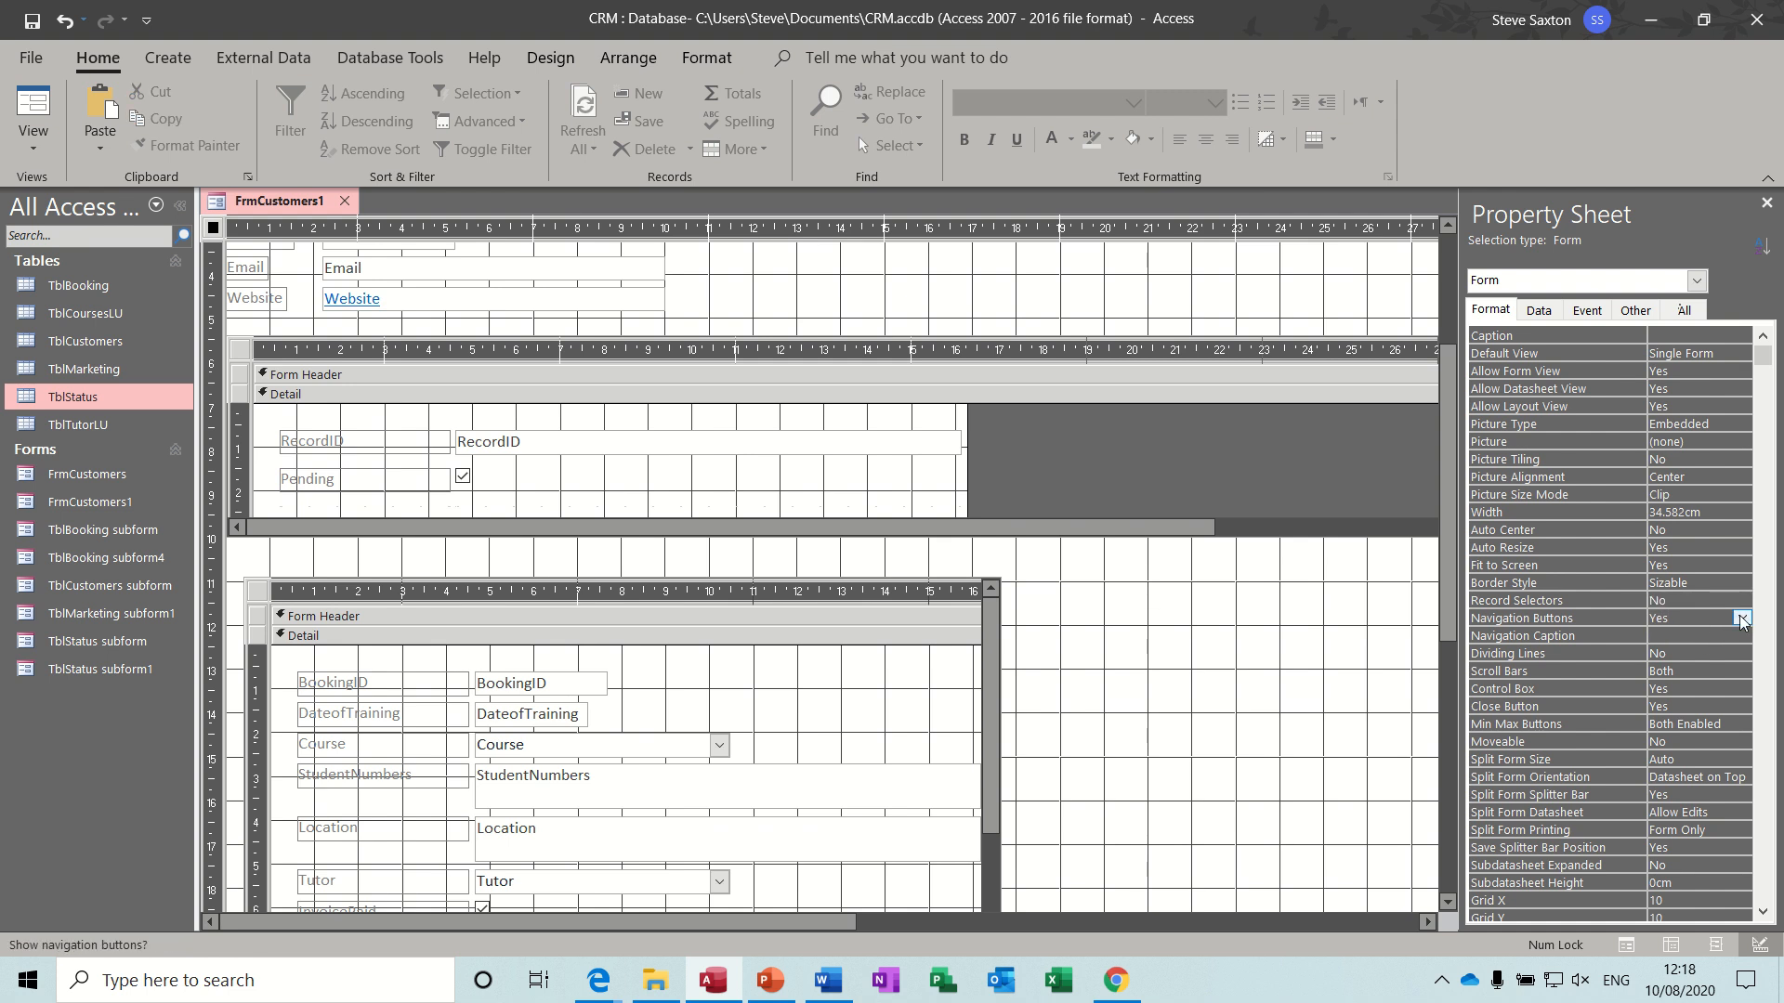
left_click(1742, 616)
left_click(1696, 651)
left_click(1767, 202)
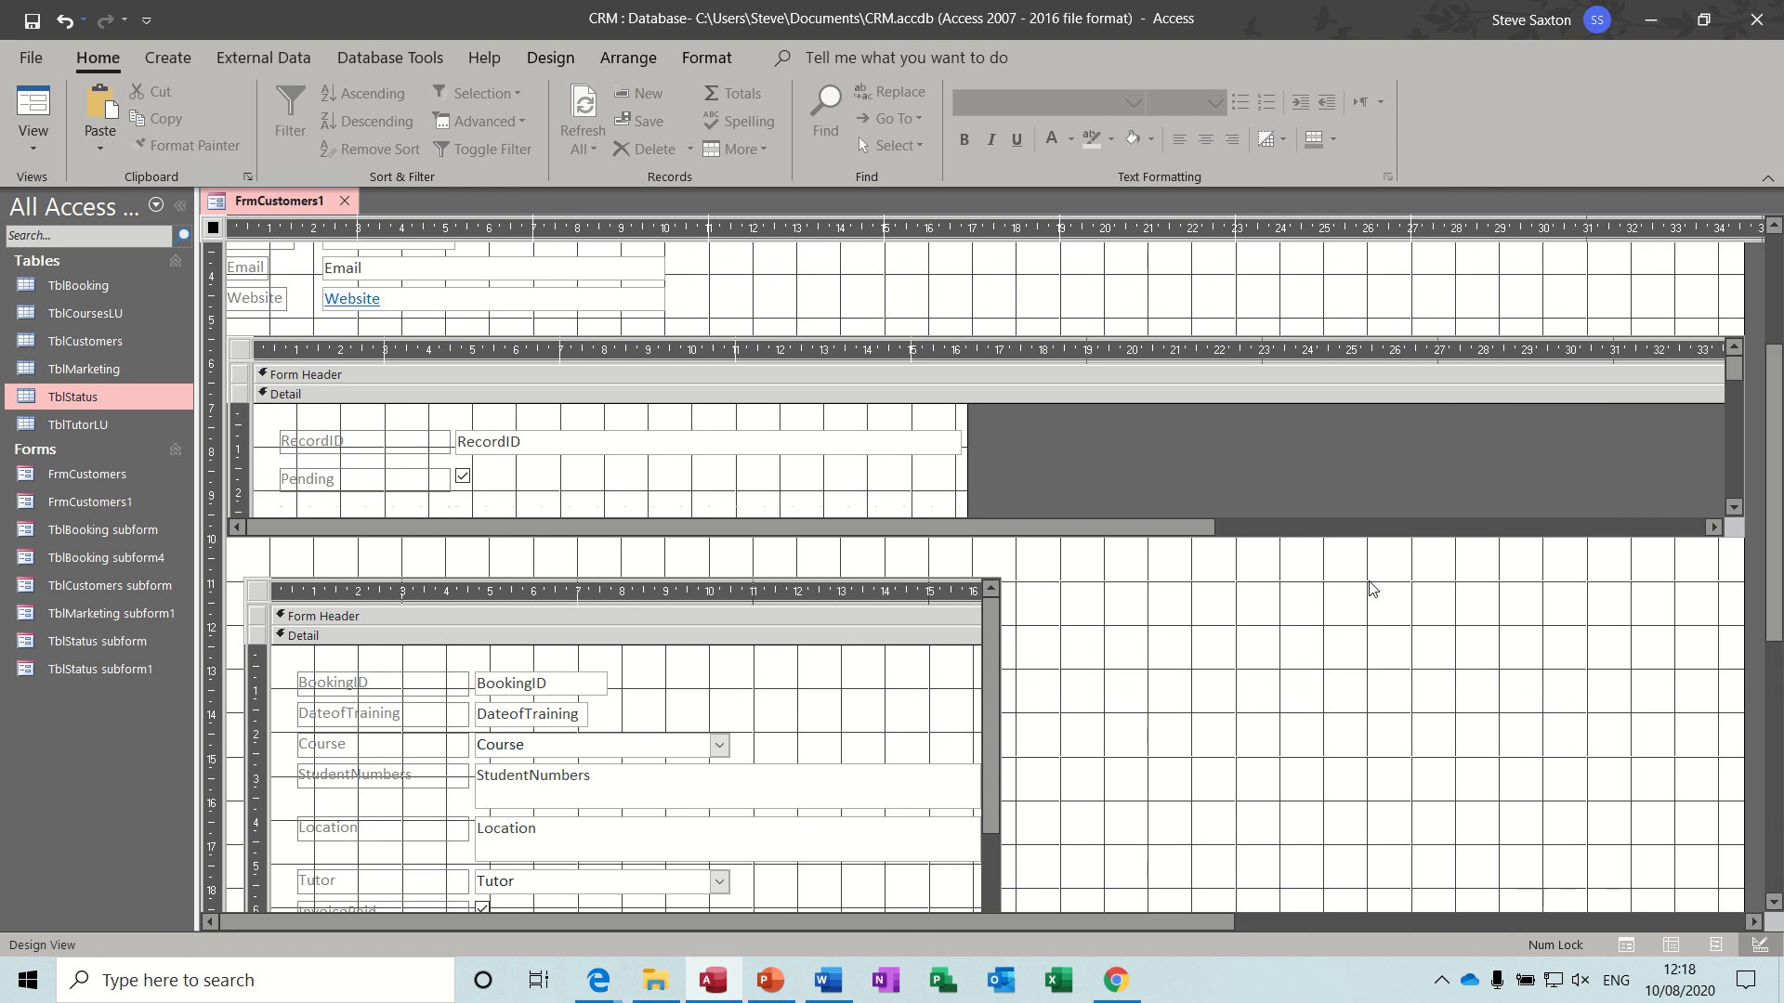
- Lengthen the main form's Detail section to about 23 cm
scroll(1777, 567, "down", 1)
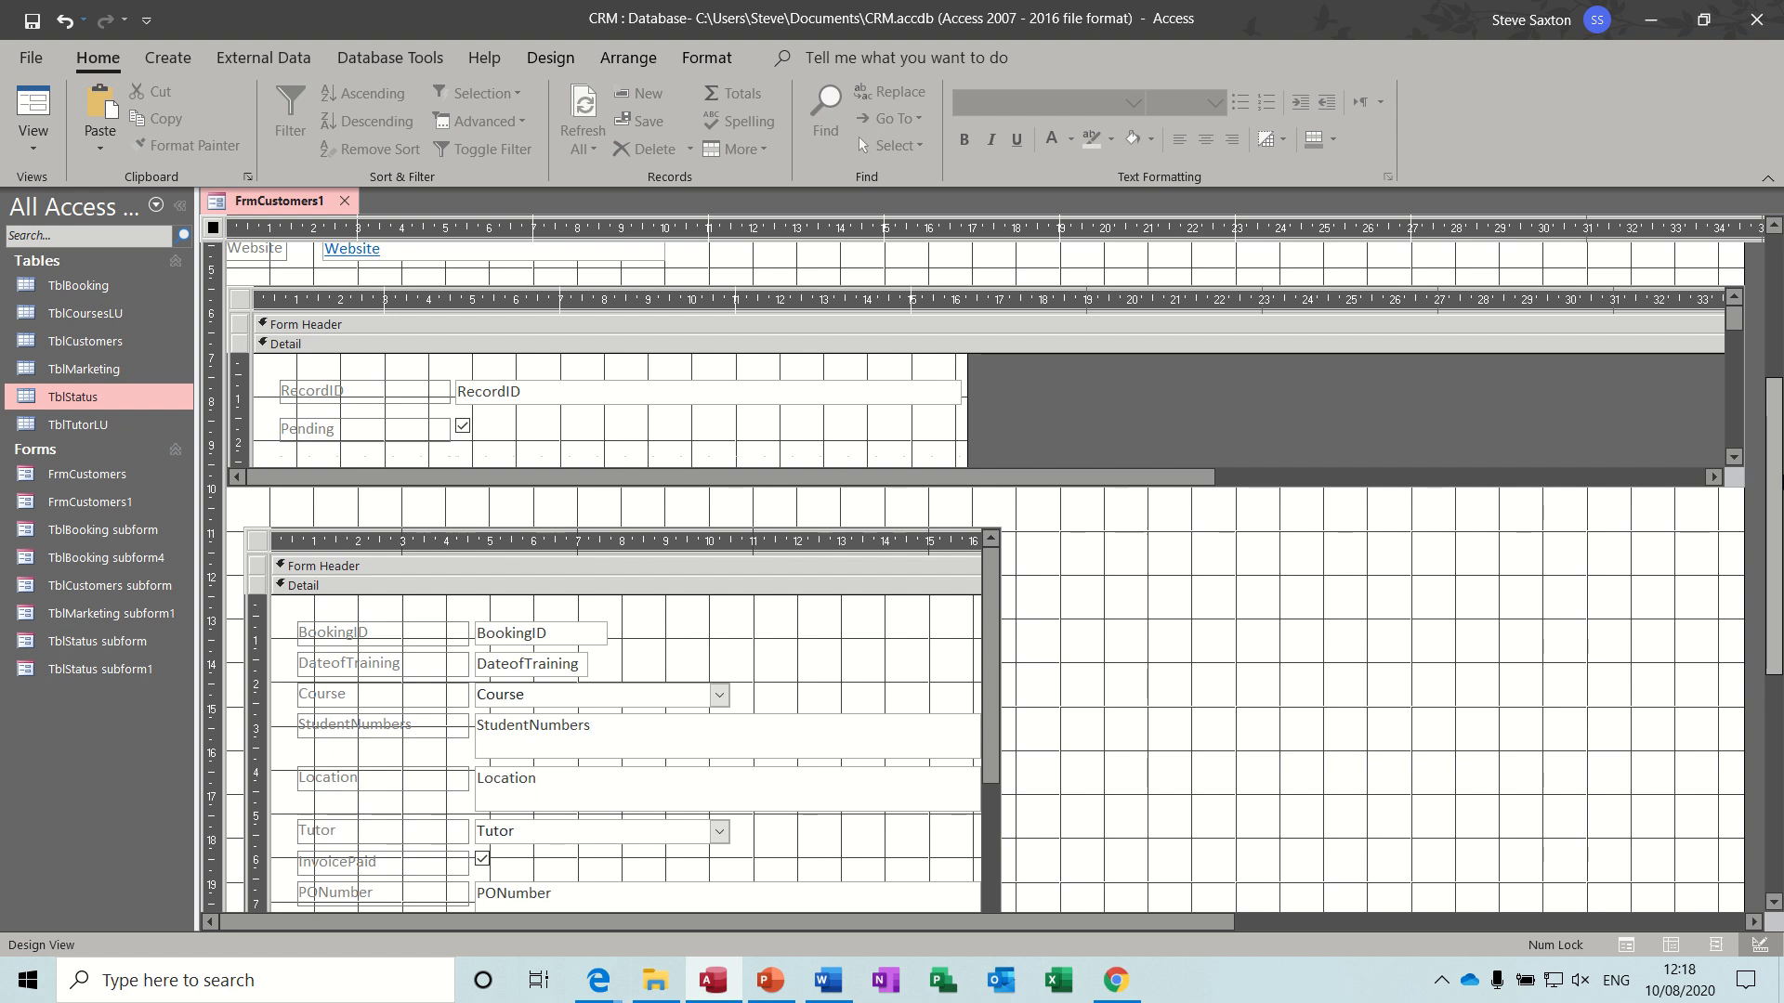
scroll(1777, 492, "down", 3)
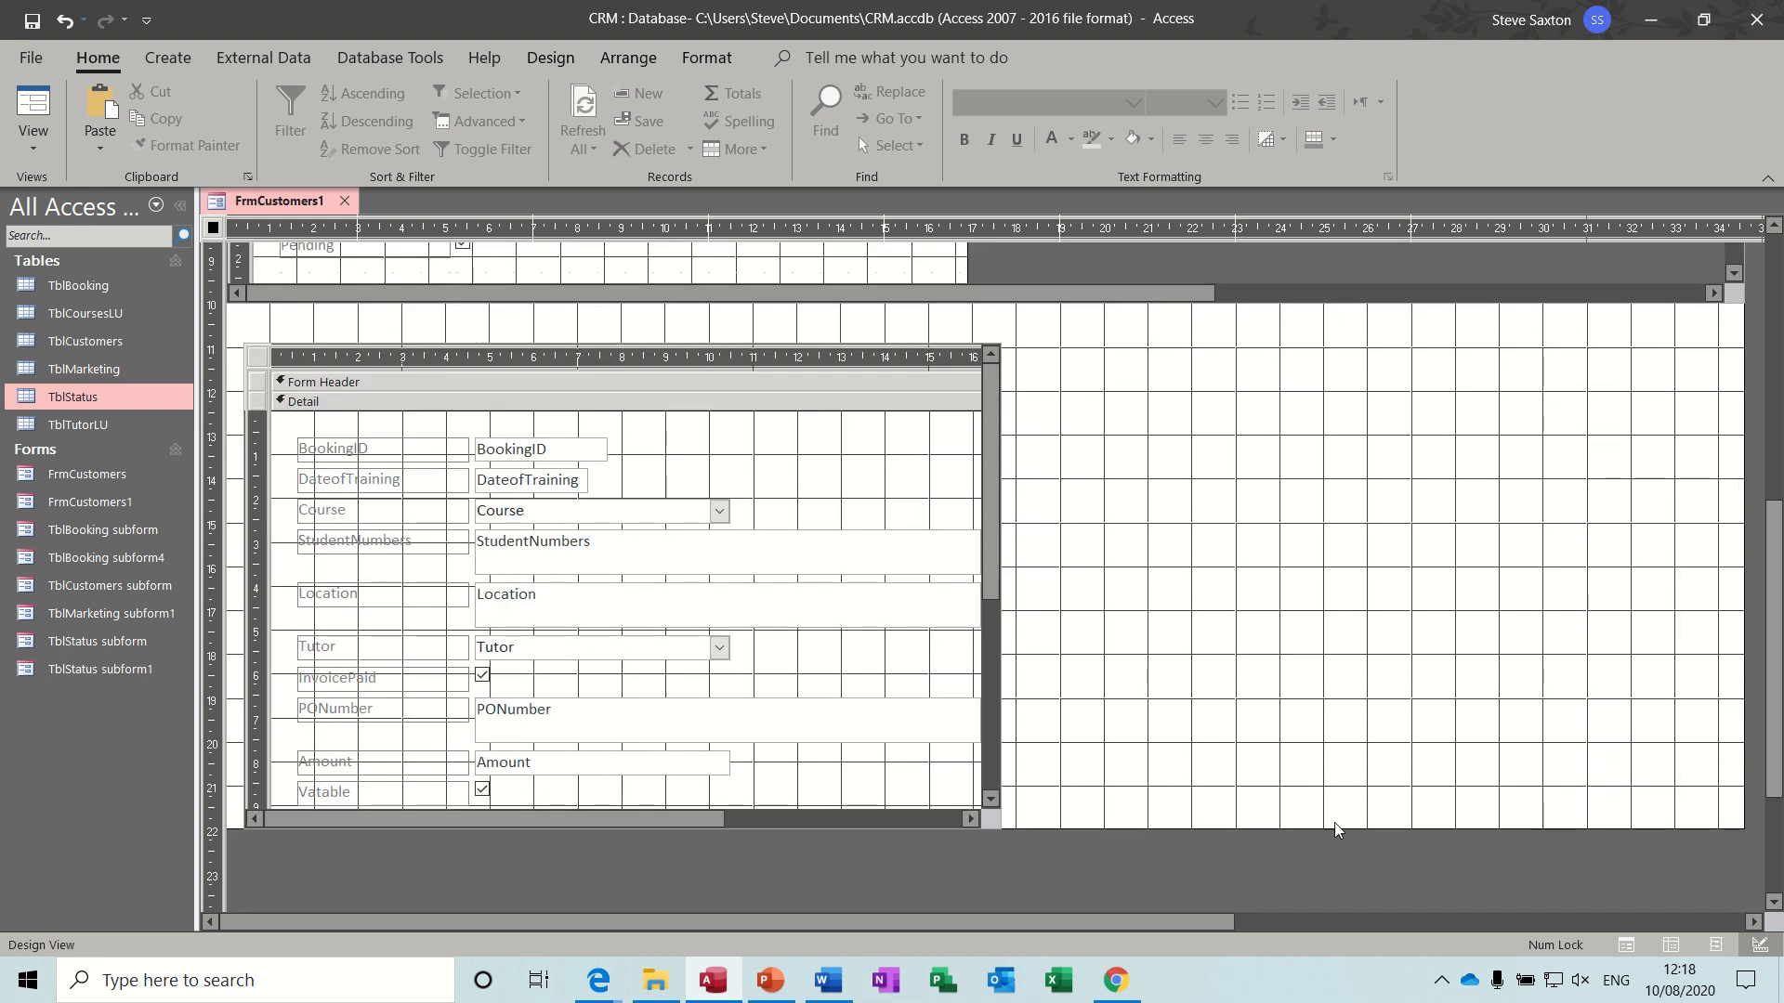
left_click_drag(1334, 829, 1334, 881)
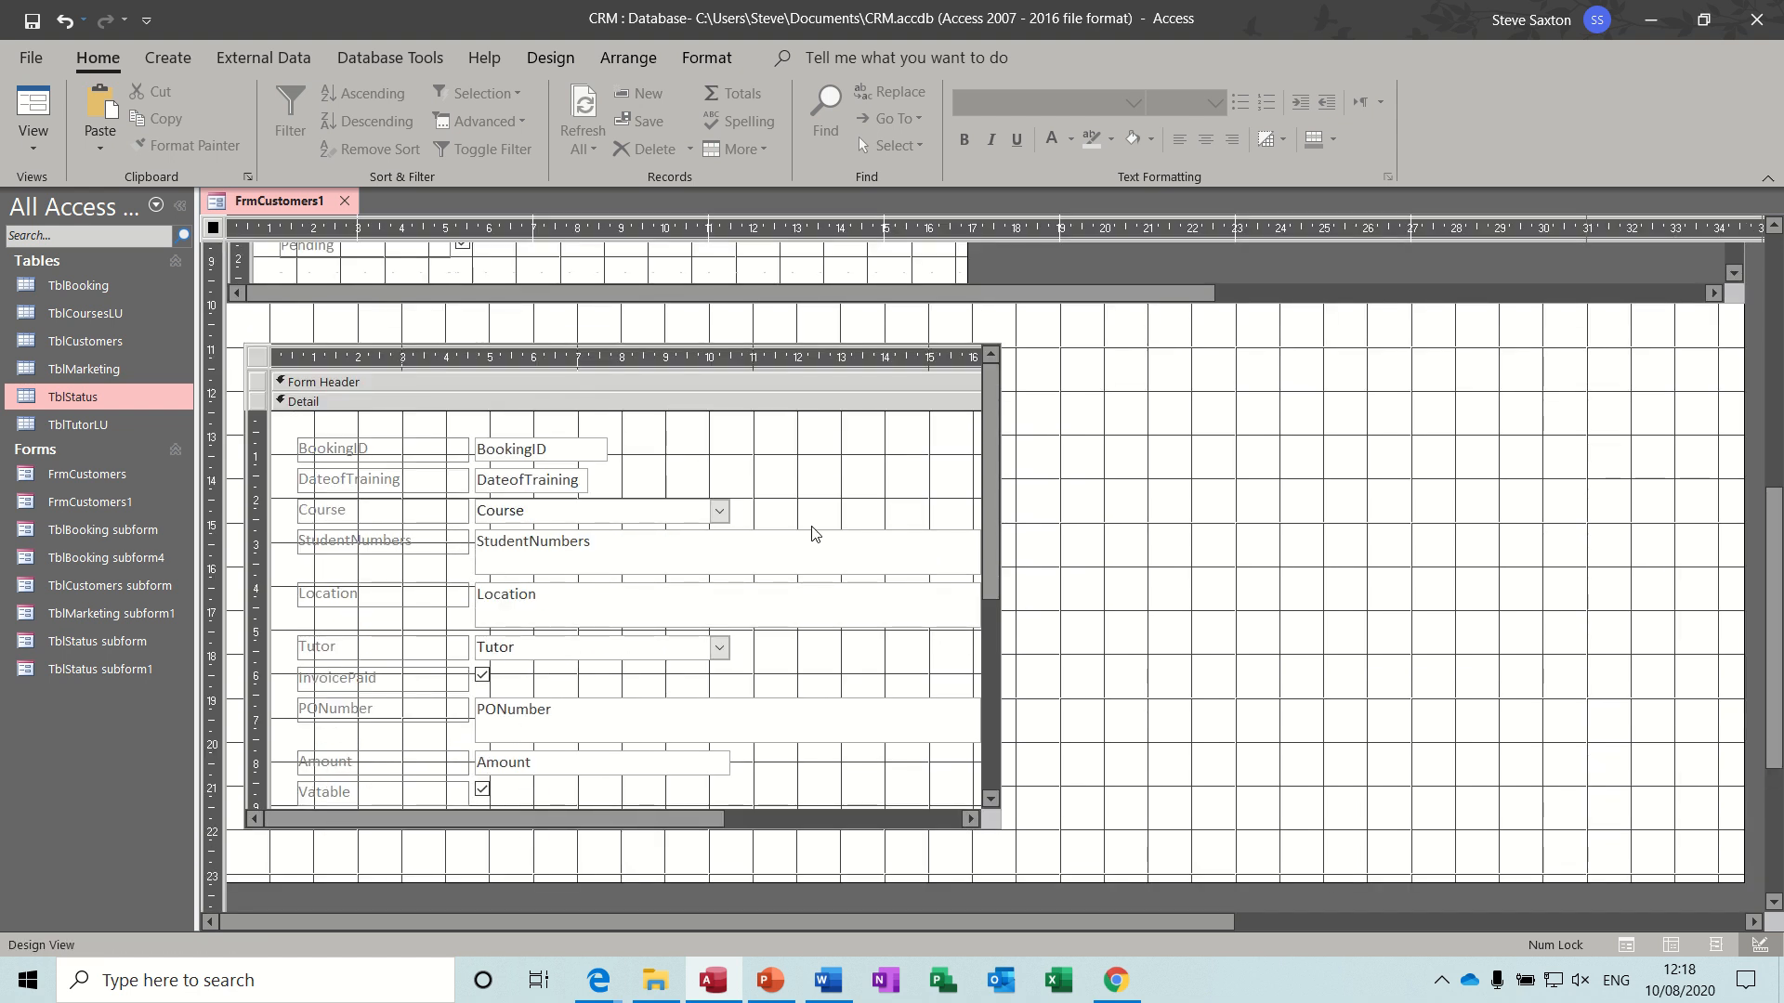
- Widen the TblBooking subform to about the 37.5 cm mark, shorten it to about 6 cm high, and preview the form
left_click(254, 367)
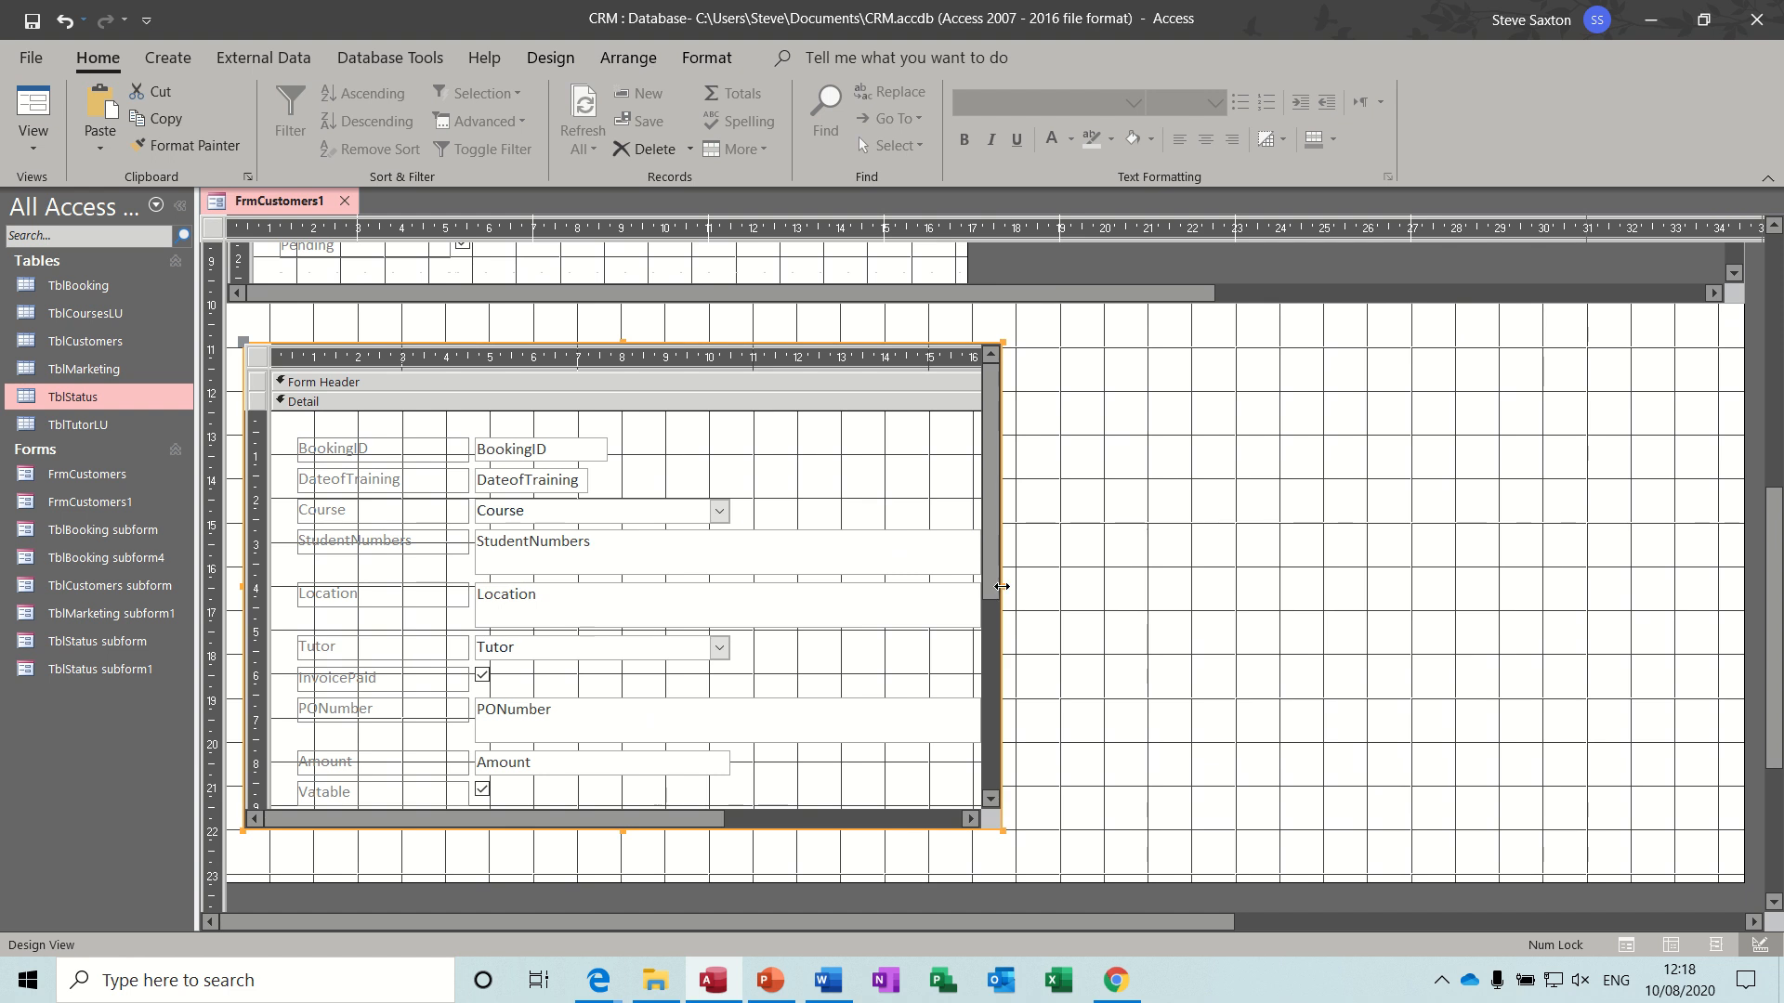
left_click_drag(1001, 586, 1758, 499)
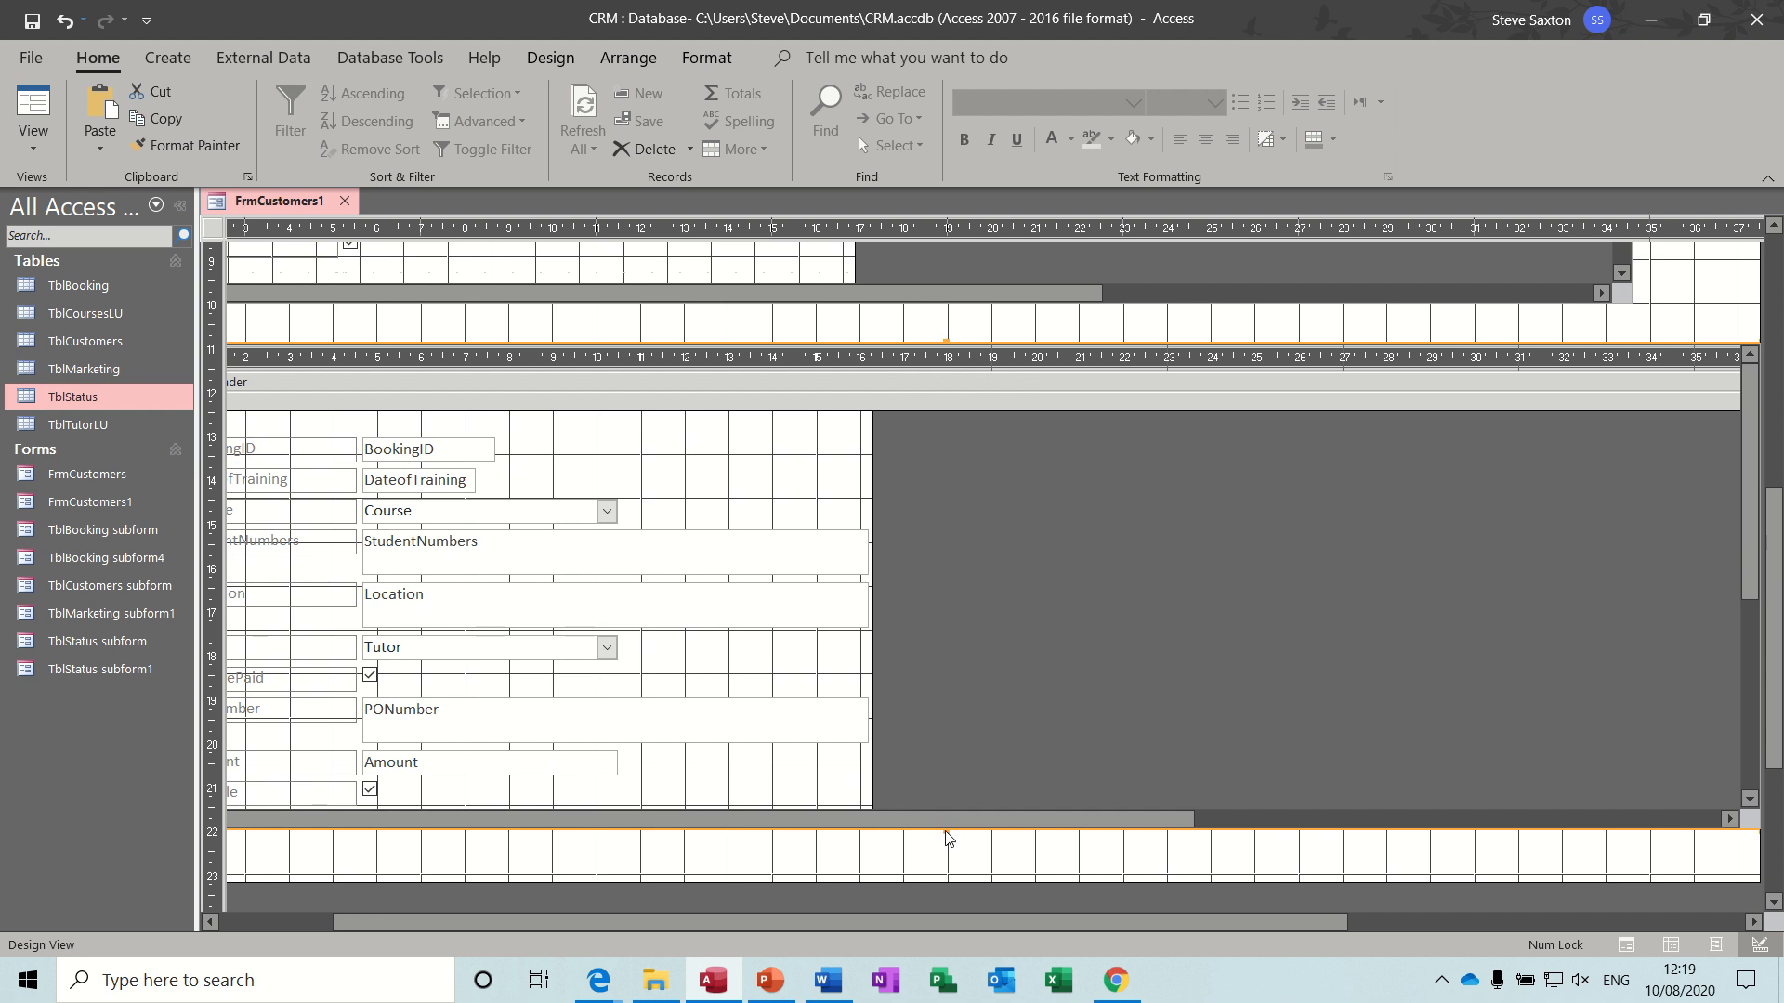
left_click_drag(945, 830, 936, 606)
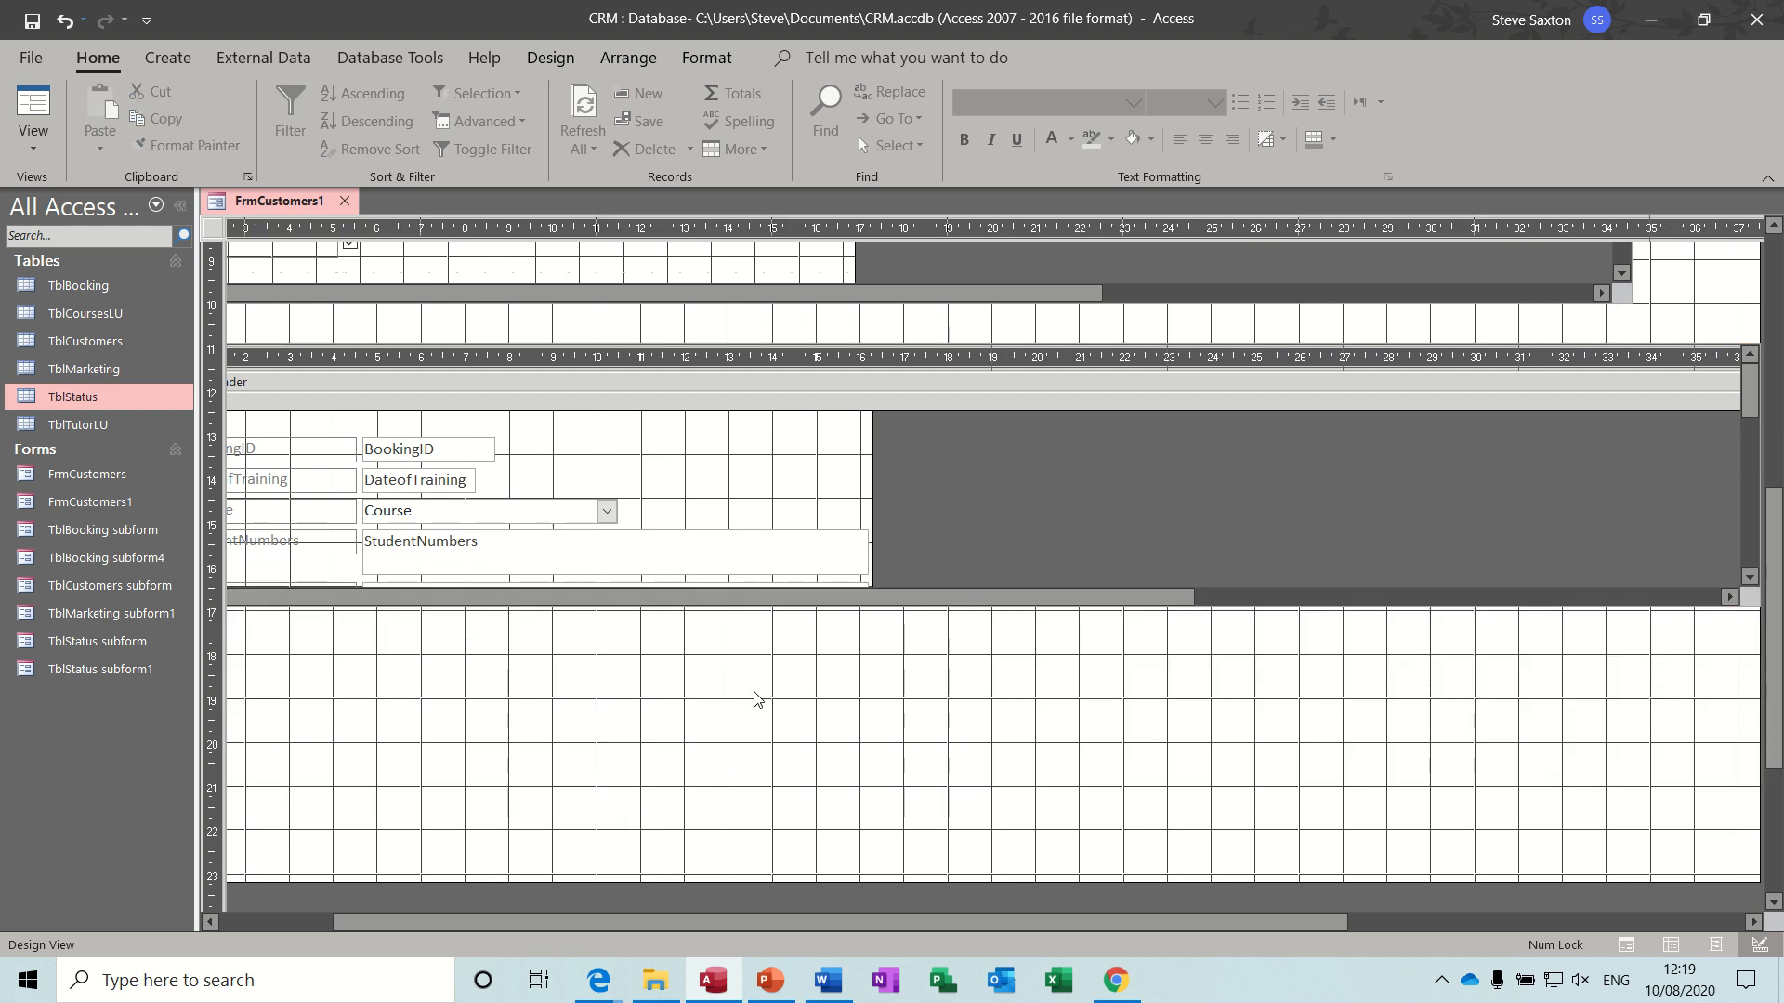
left_click(34, 104)
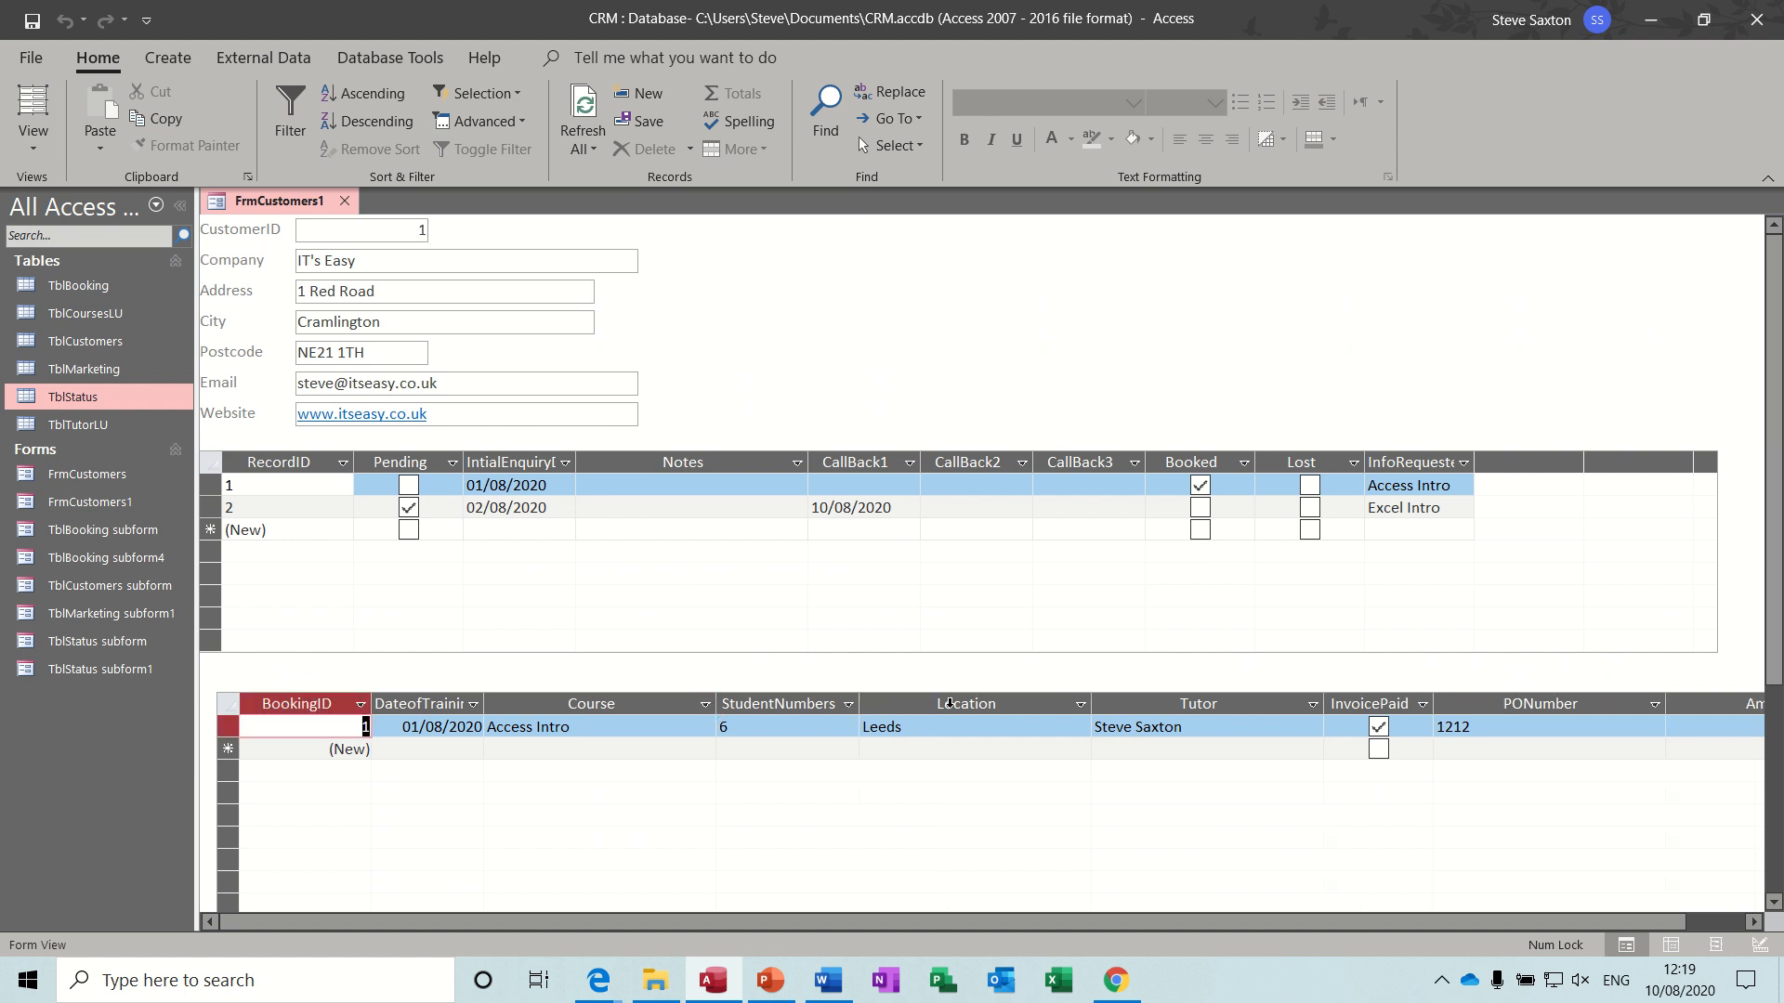
- Fit the Location, Tutor and PONumber columns of the TblBooking subform to their contents
double_click(949, 704)
left_click(950, 705)
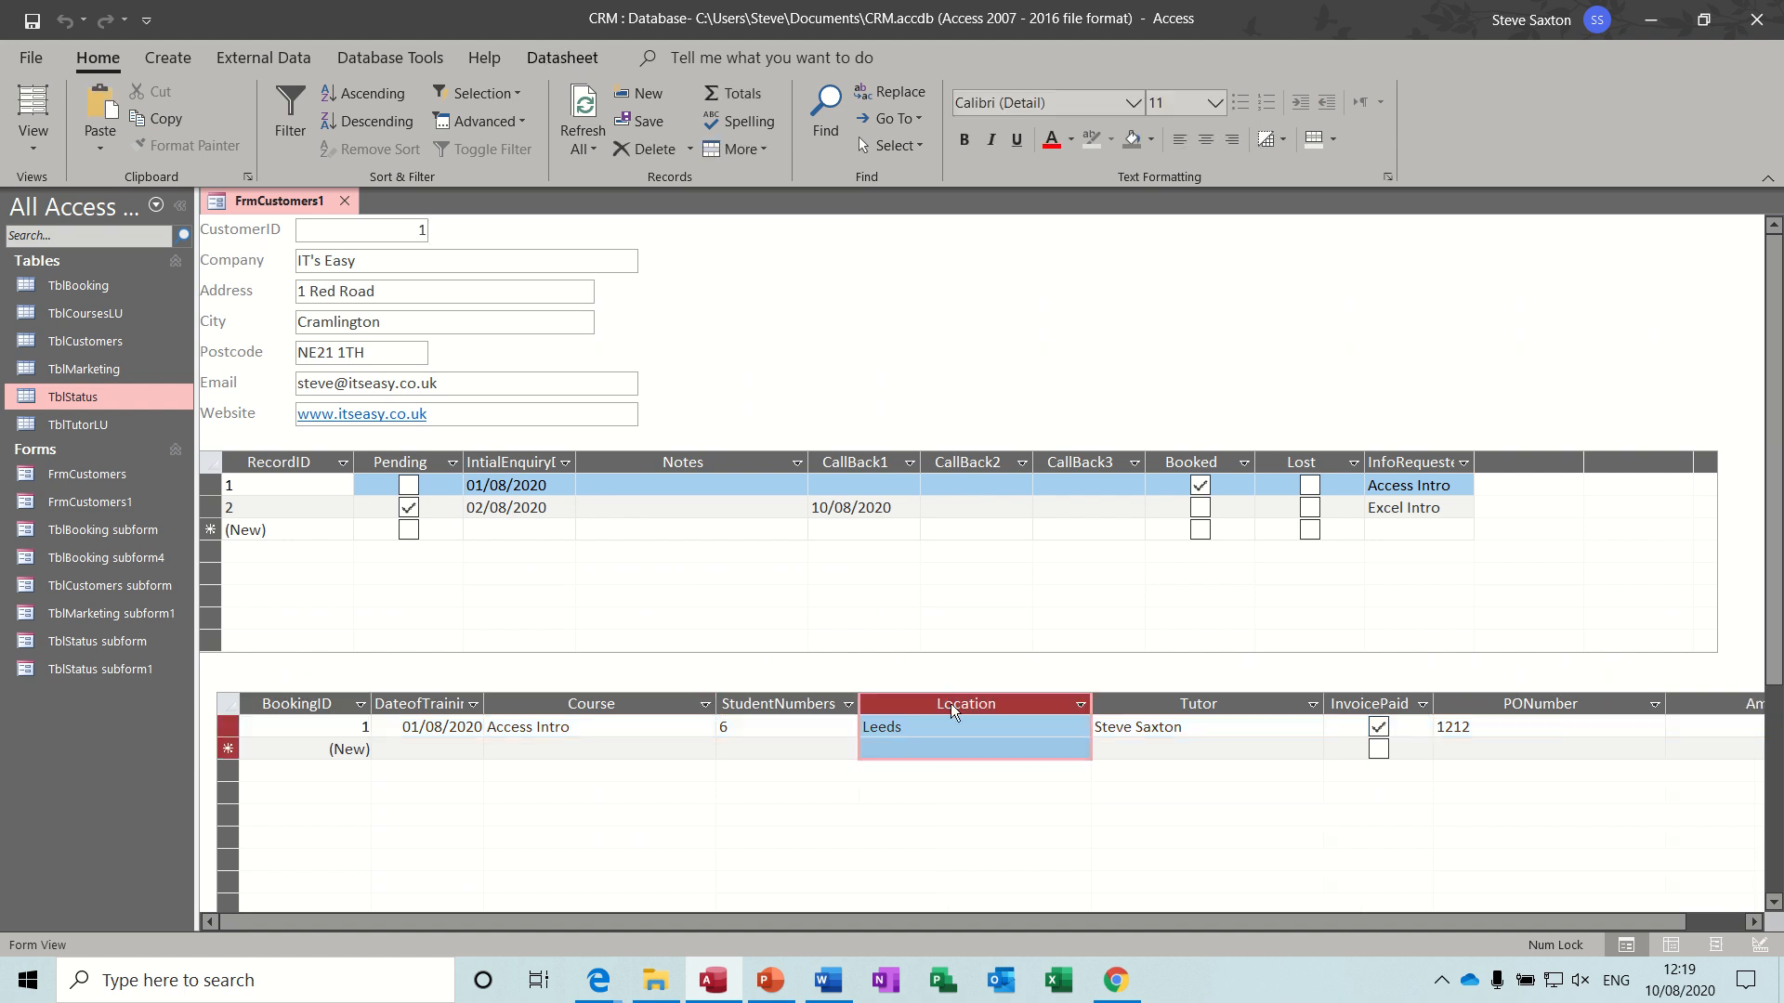
double_click(1091, 706)
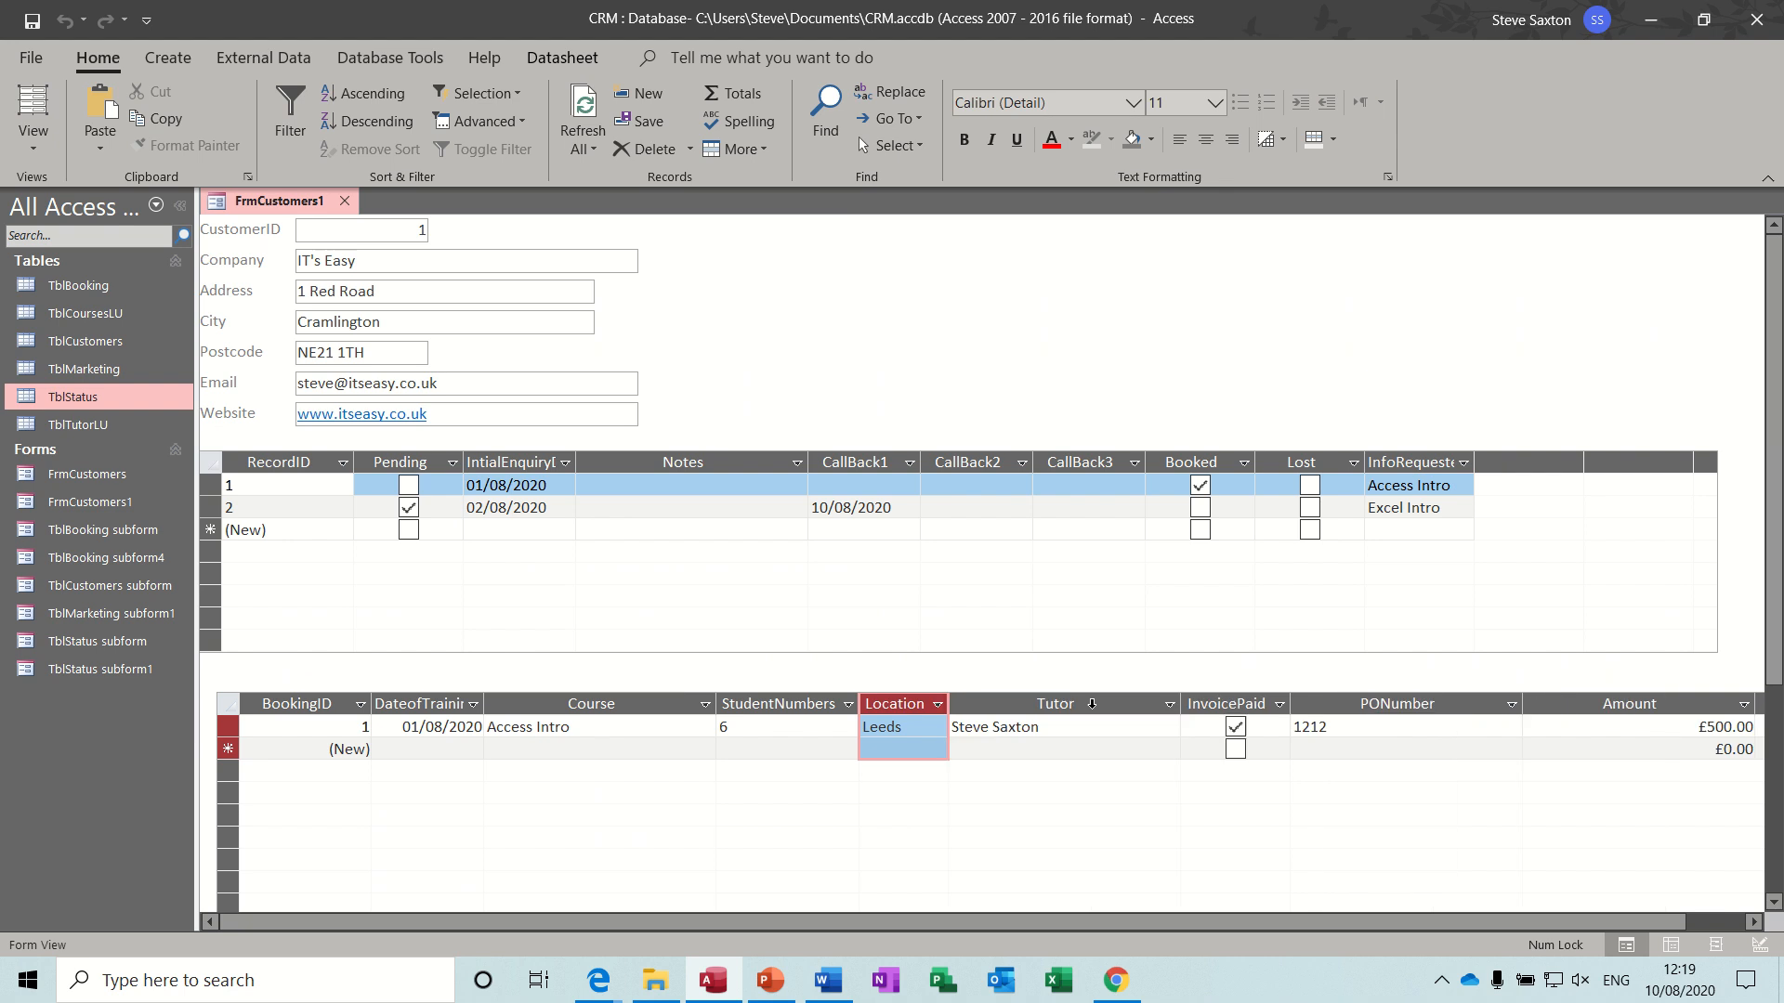
double_click(1180, 703)
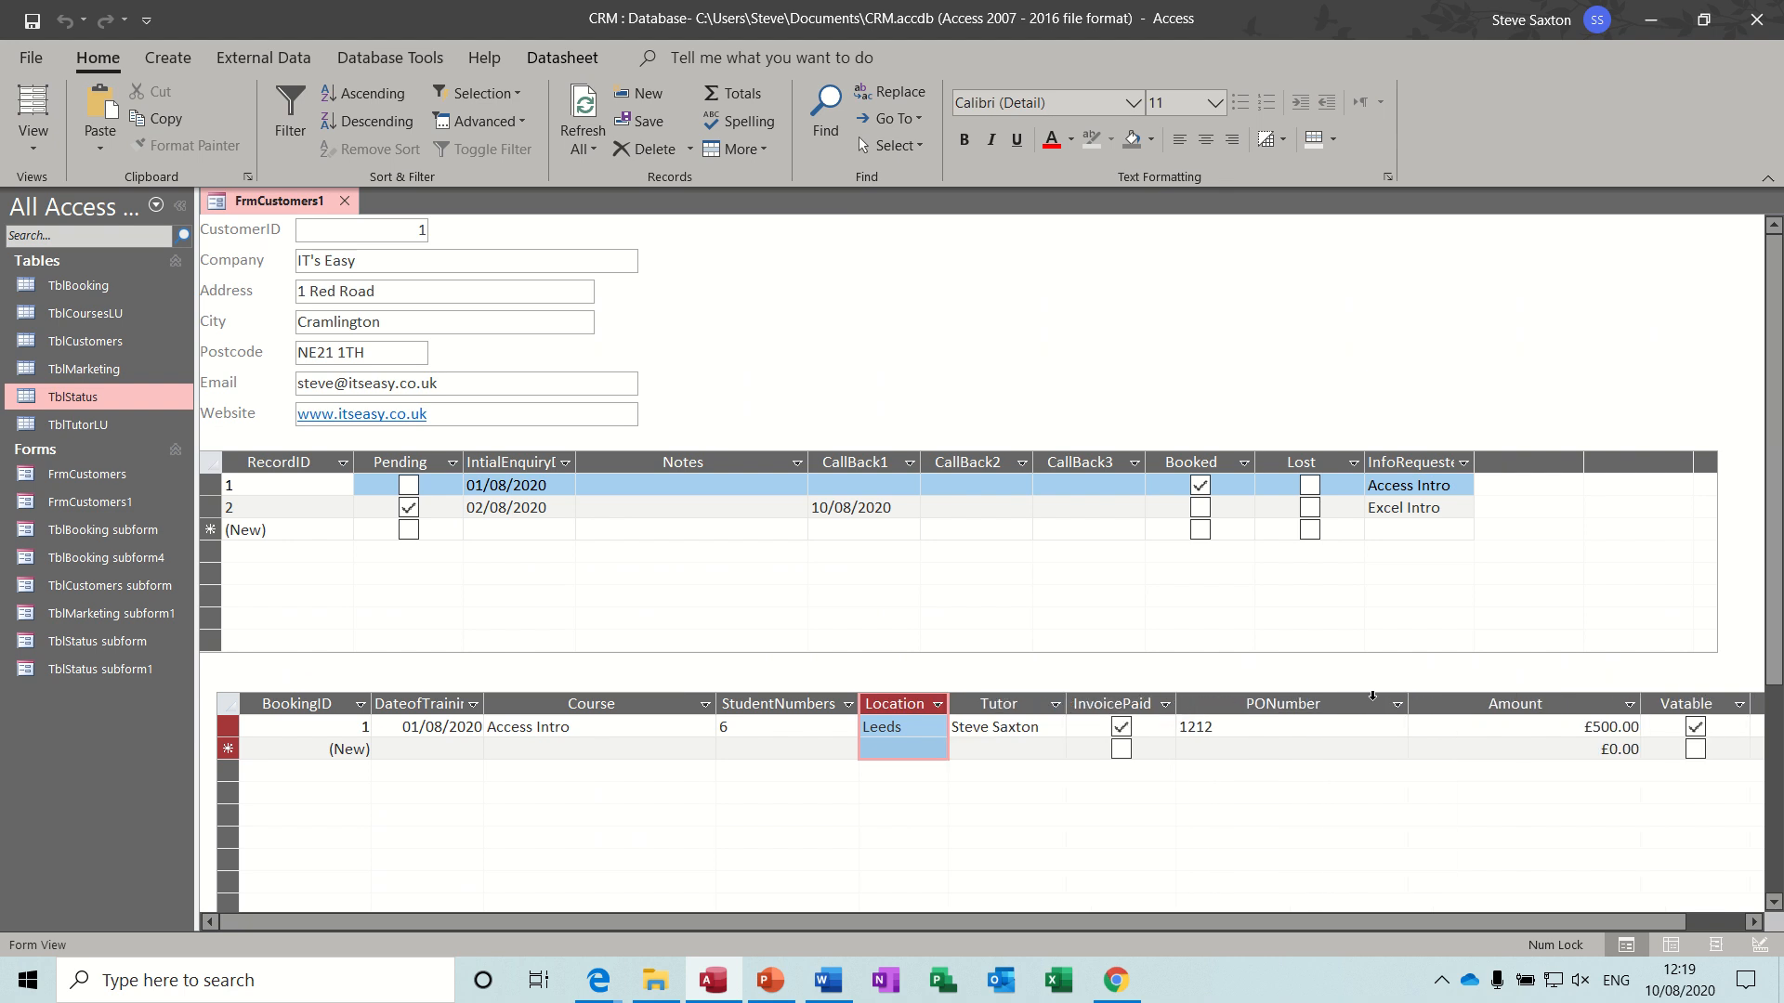
double_click(1408, 703)
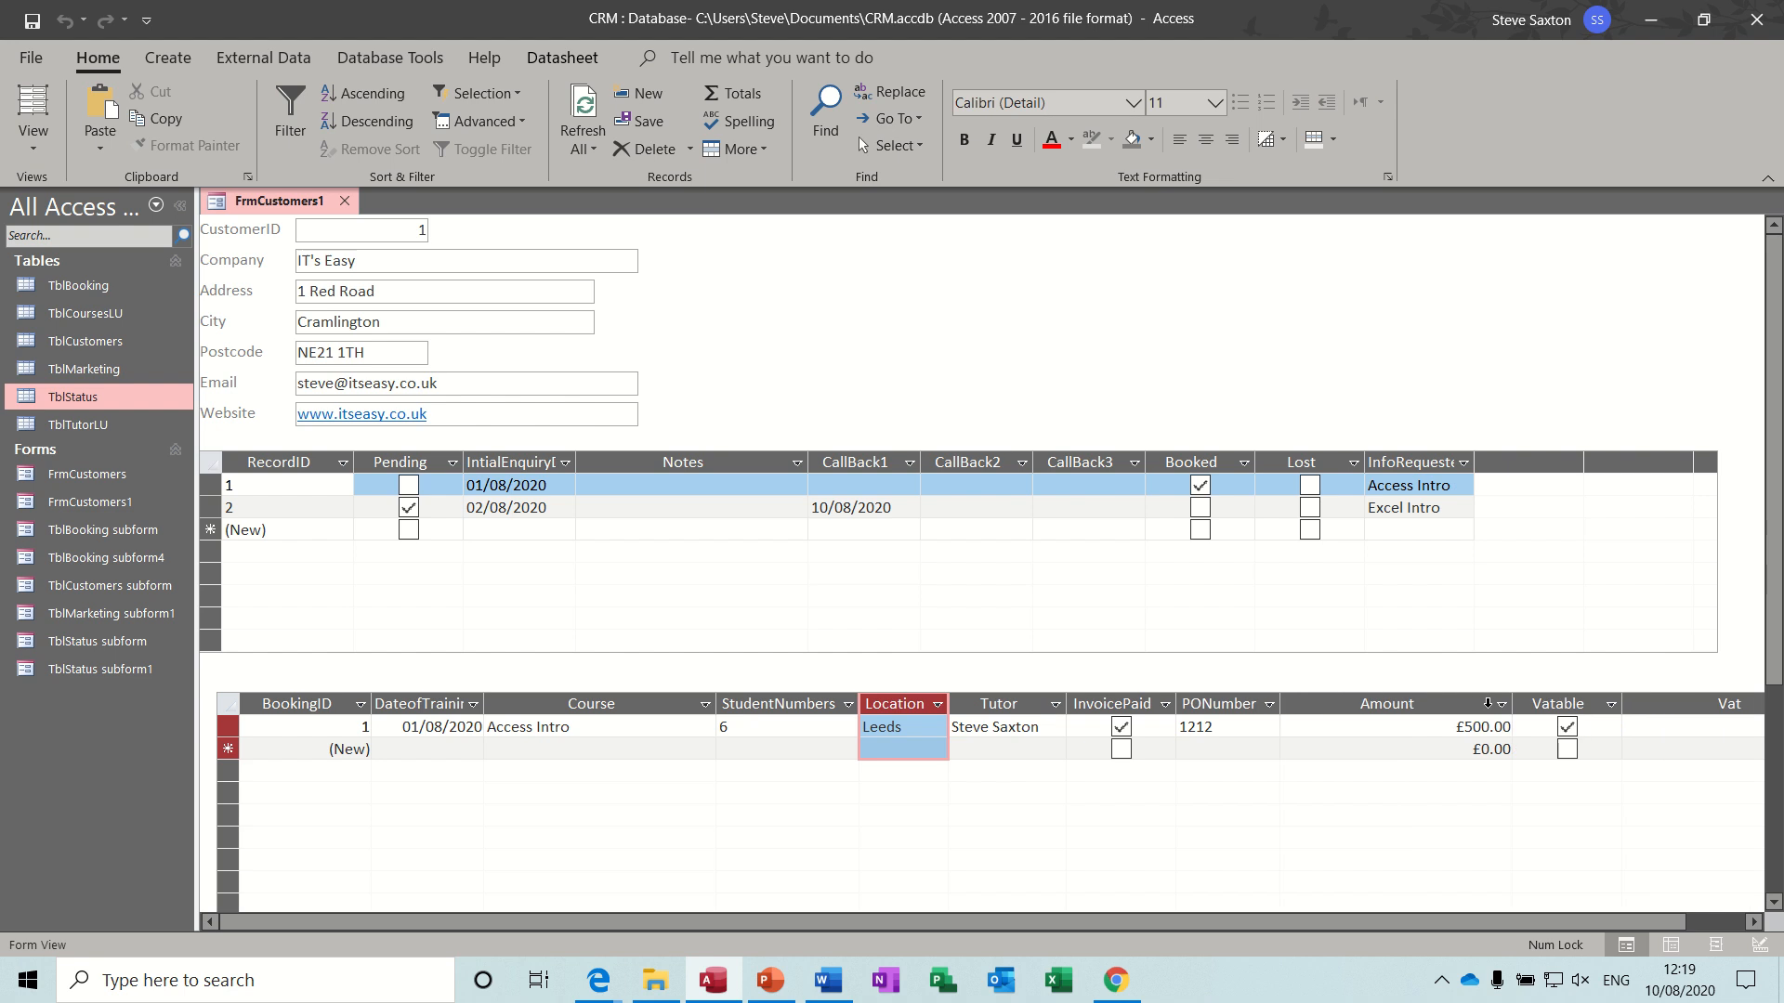
- Fit the Amount, Vat and Total columns of the TblBooking subform to their contents
left_click(1503, 705)
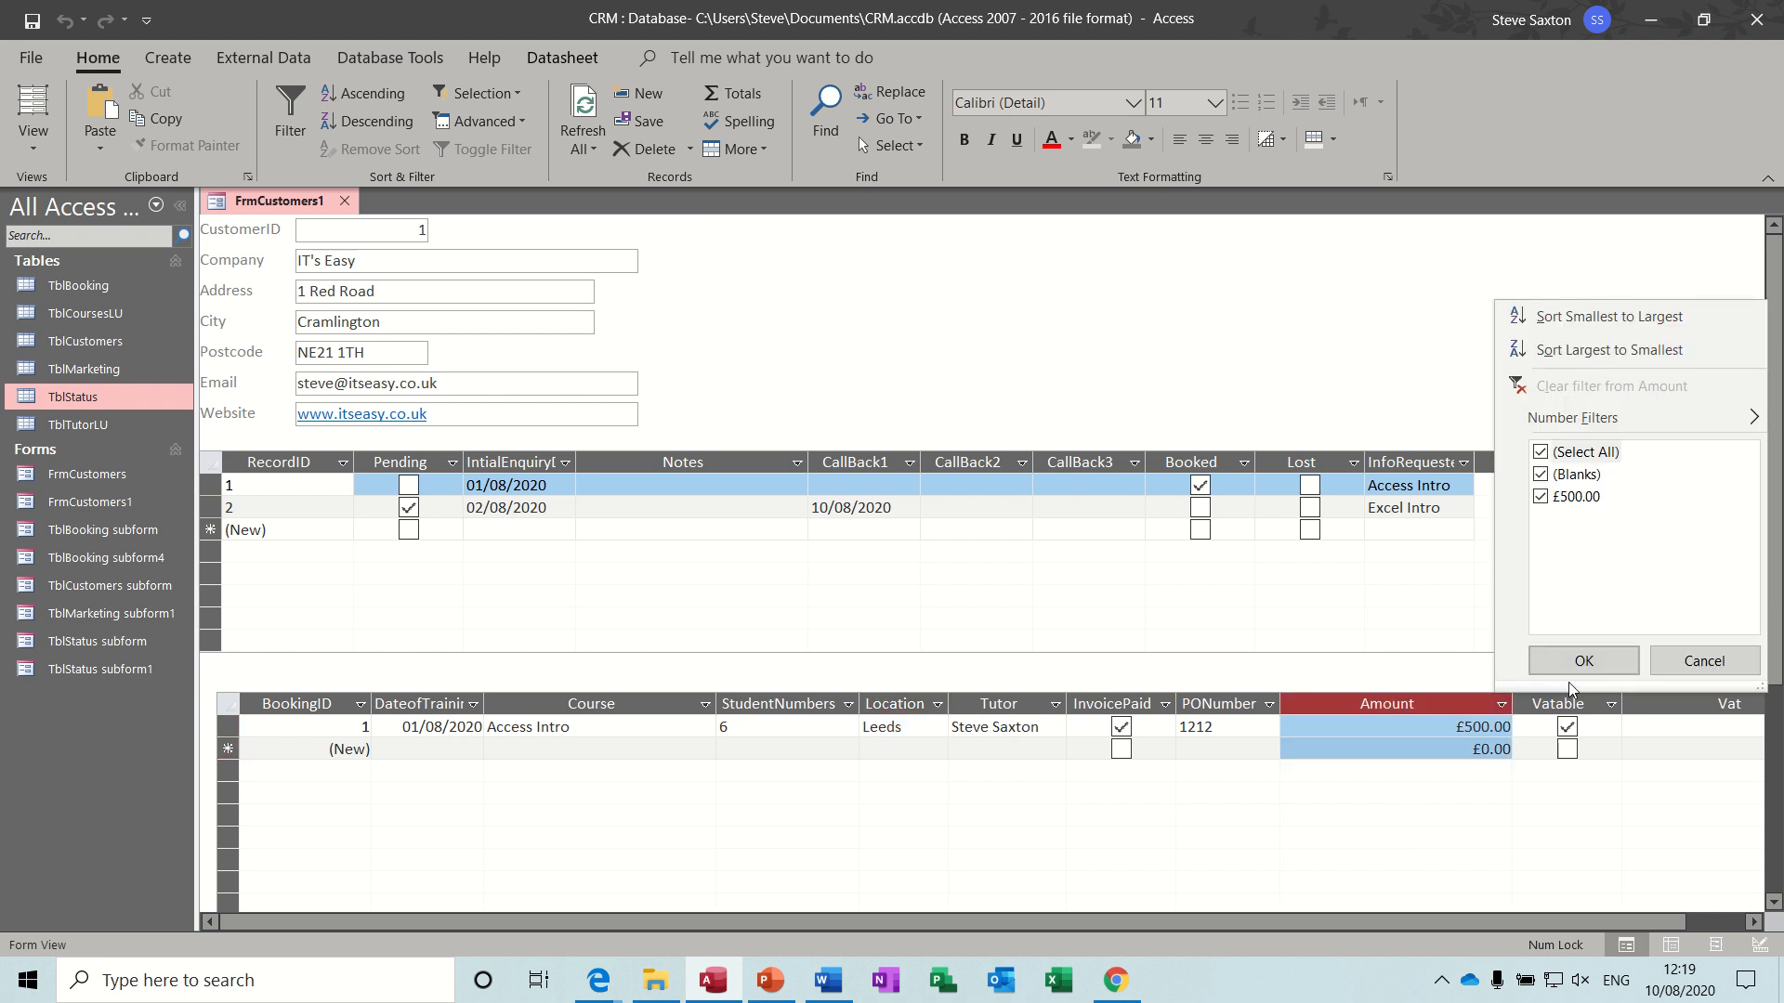
left_click(1664, 662)
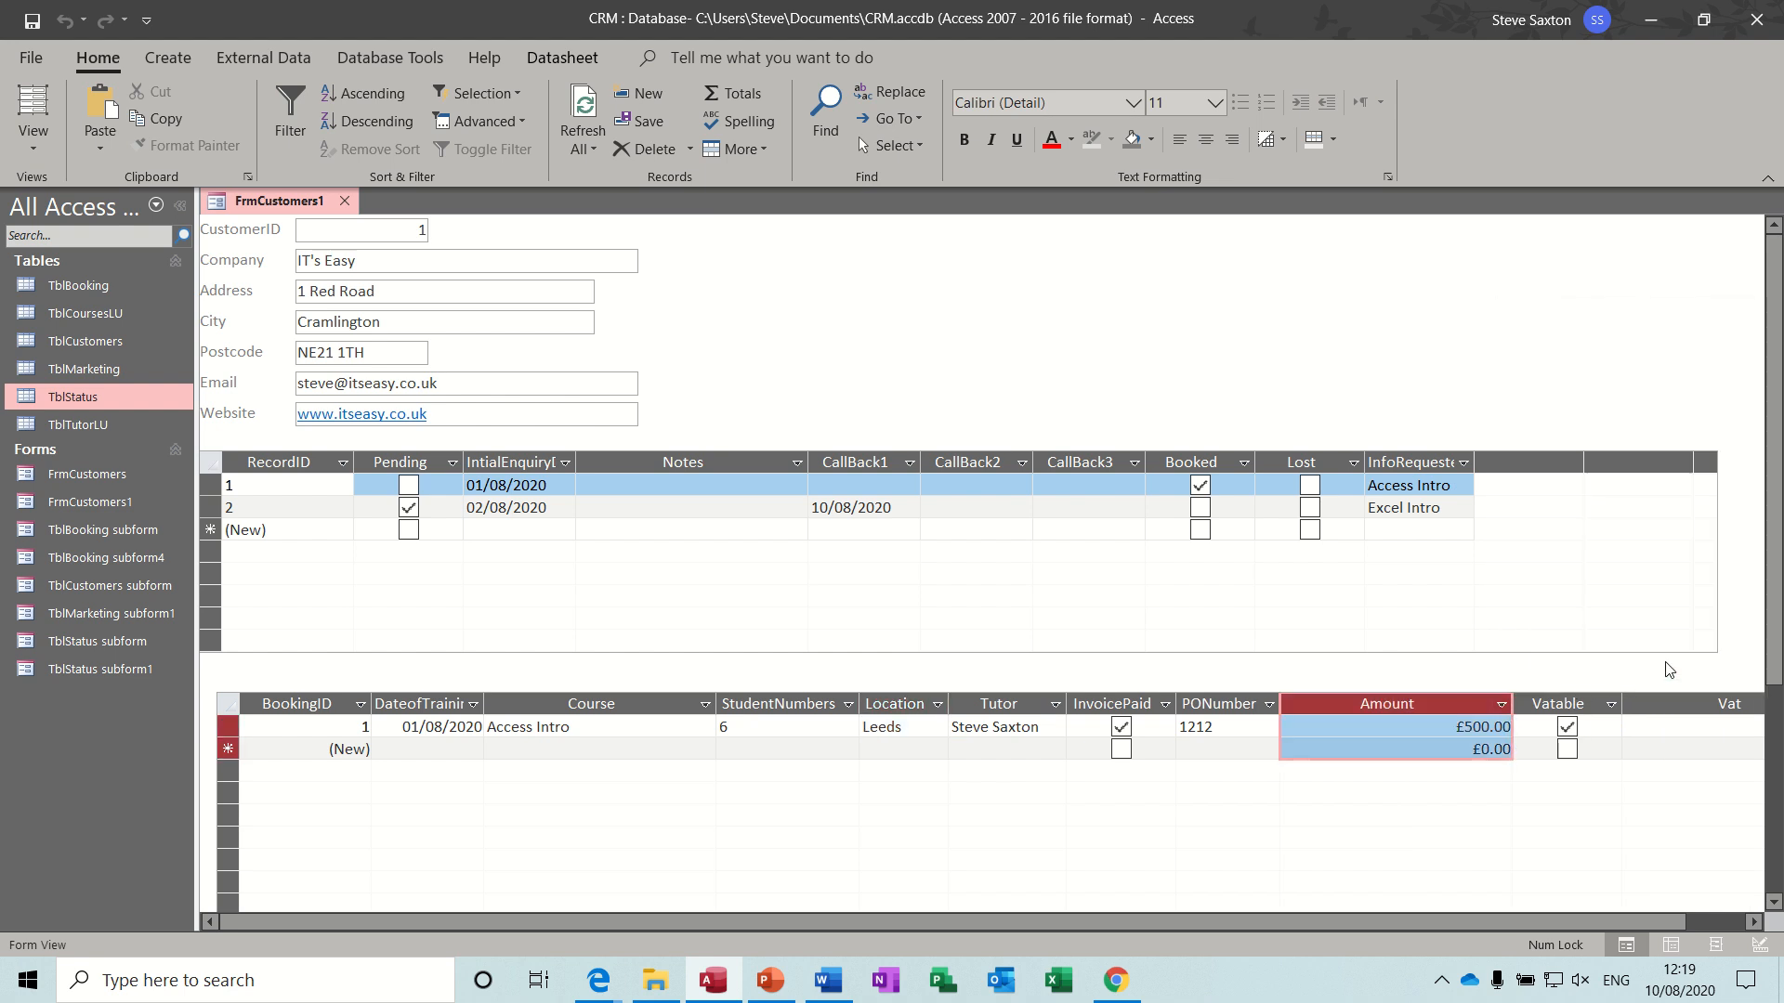
double_click(1513, 706)
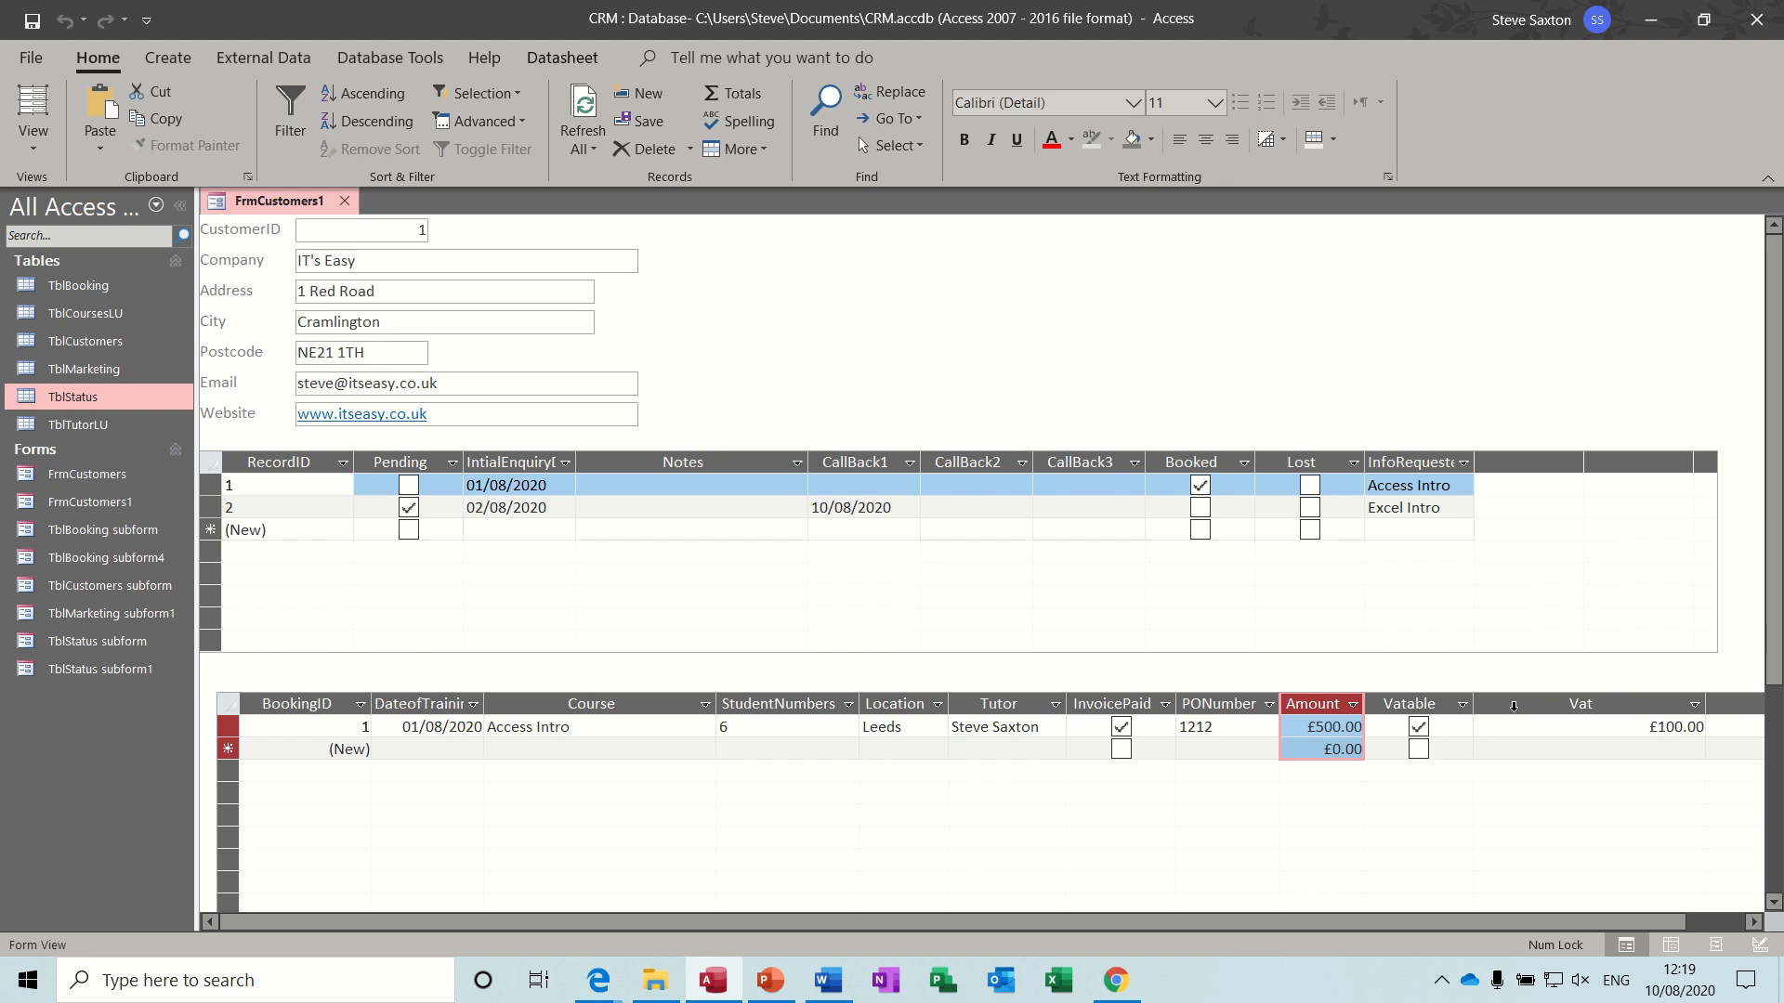
double_click(1706, 704)
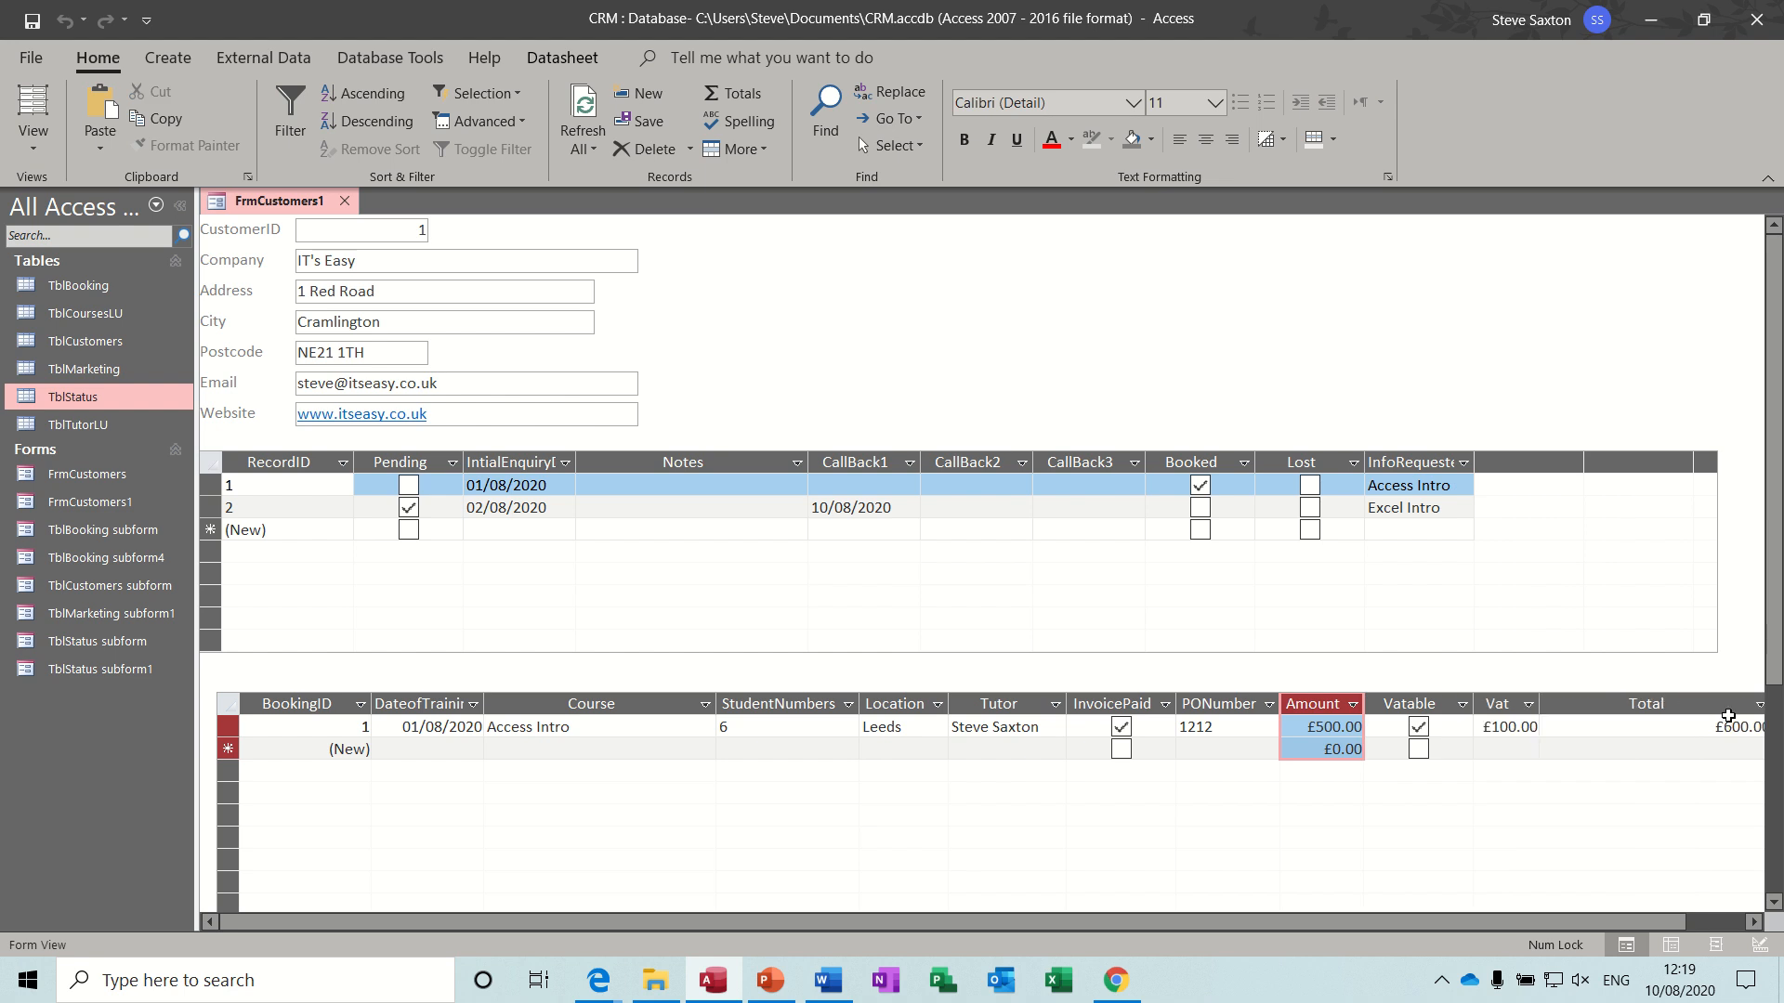
left_click_drag(1634, 924, 1720, 912)
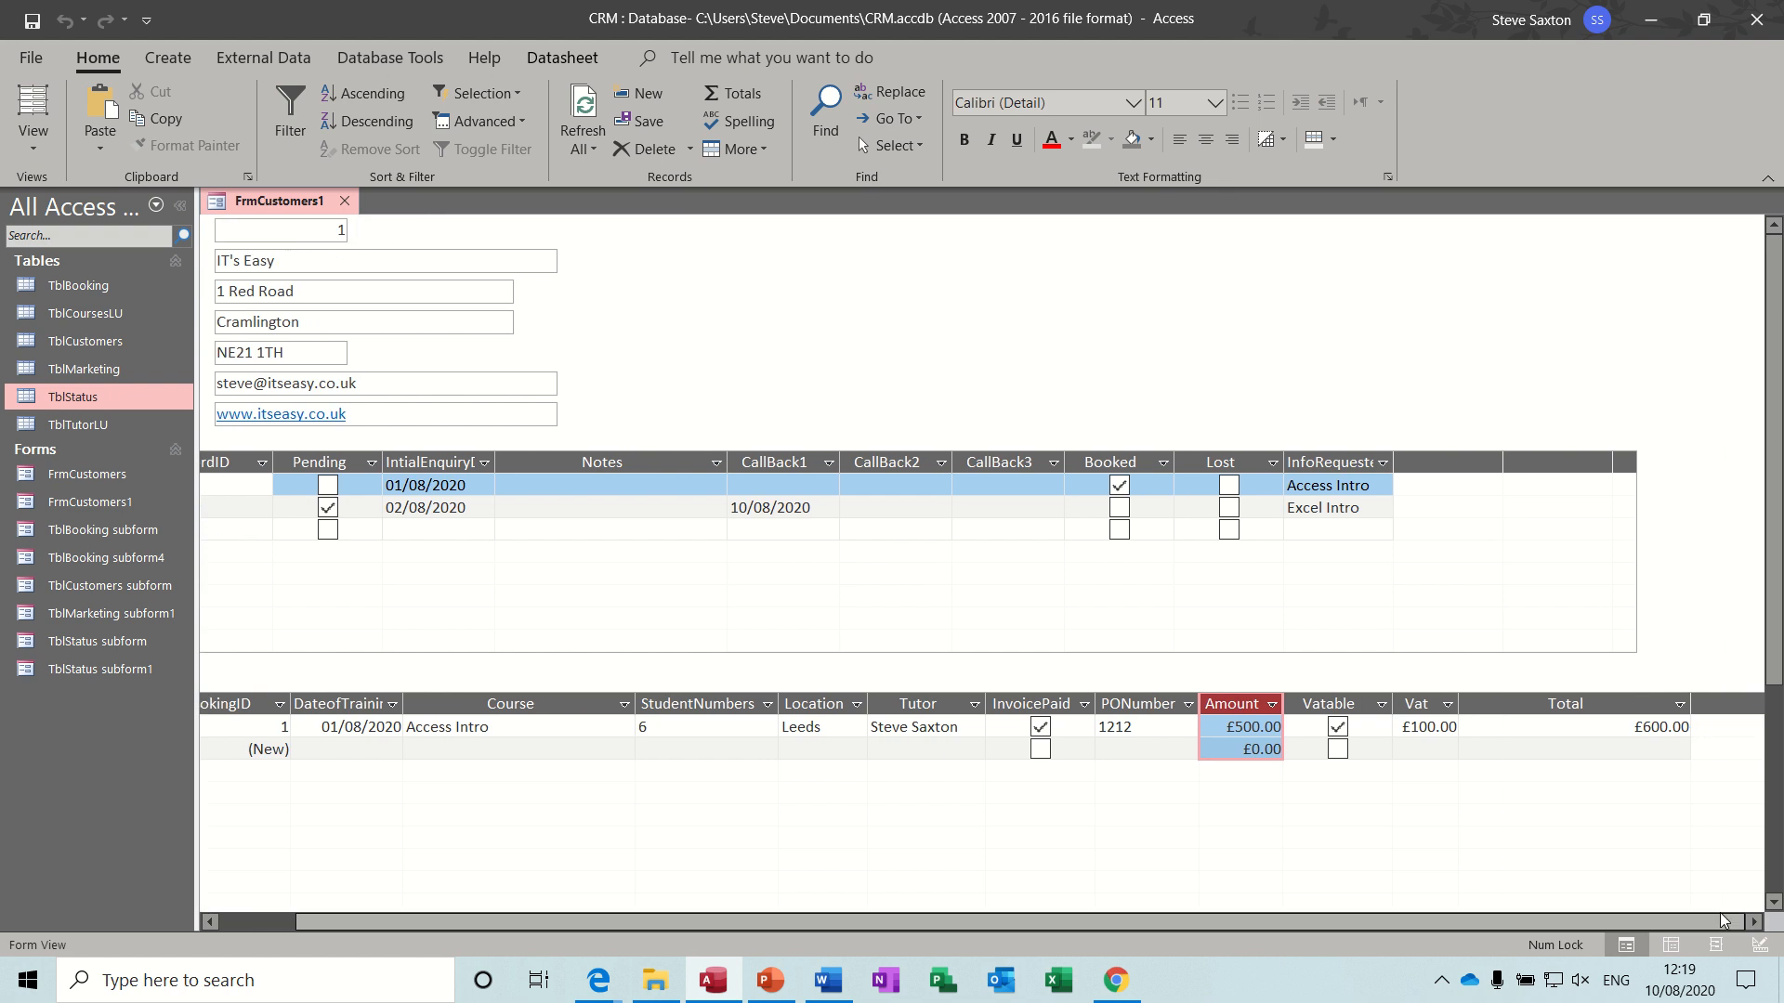
double_click(1690, 703)
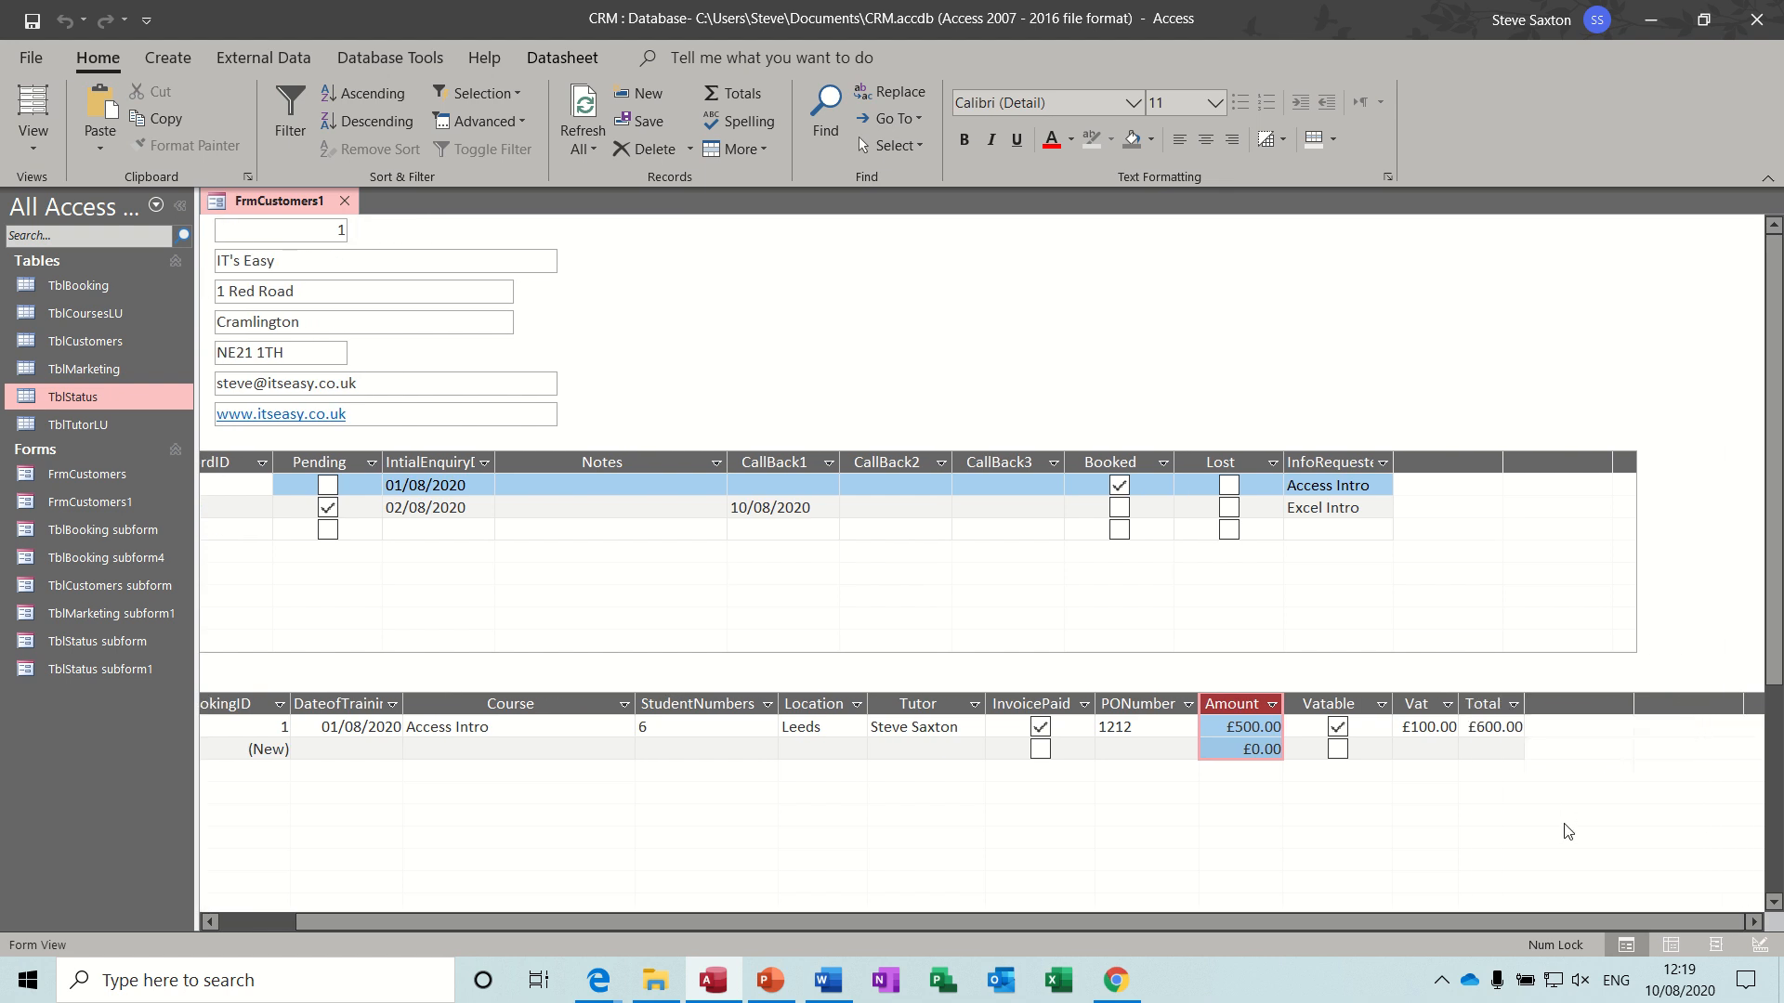
left_click_drag(1498, 921, 1407, 931)
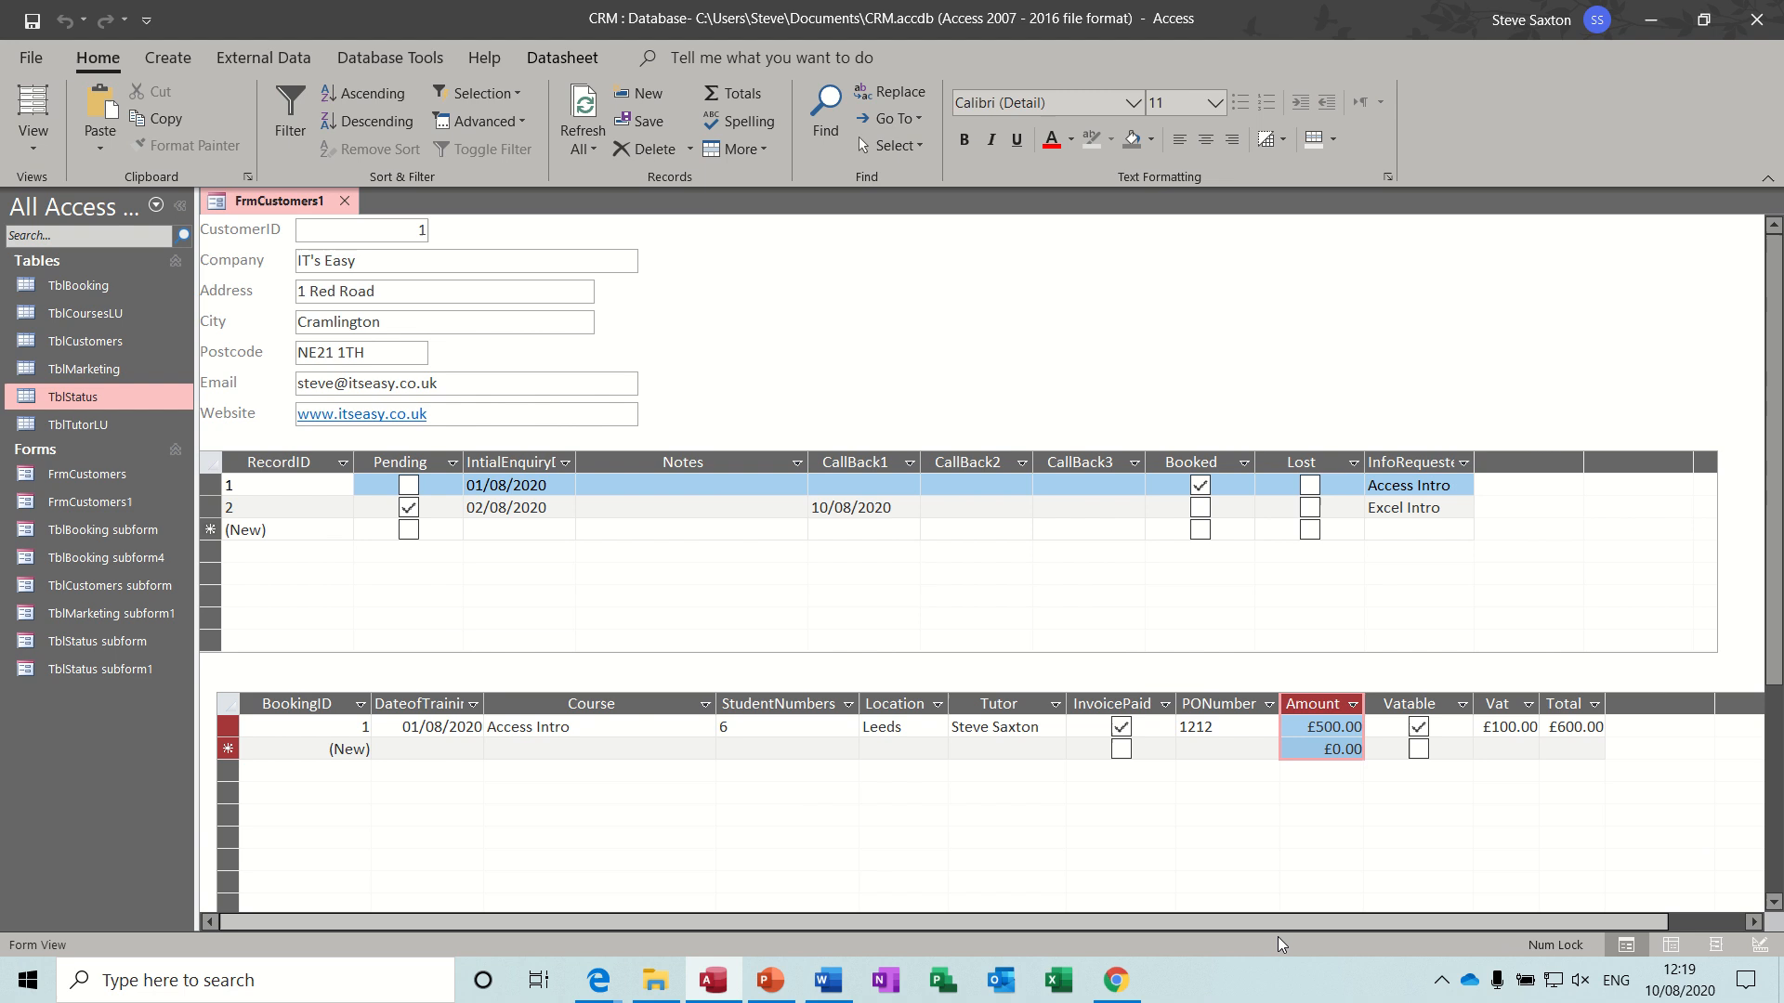
- In Design View, move the TblBooking subform up and left so it sits just beneath the TblStatus subform, aligned with its left edge
left_click(31, 151)
left_click(82, 358)
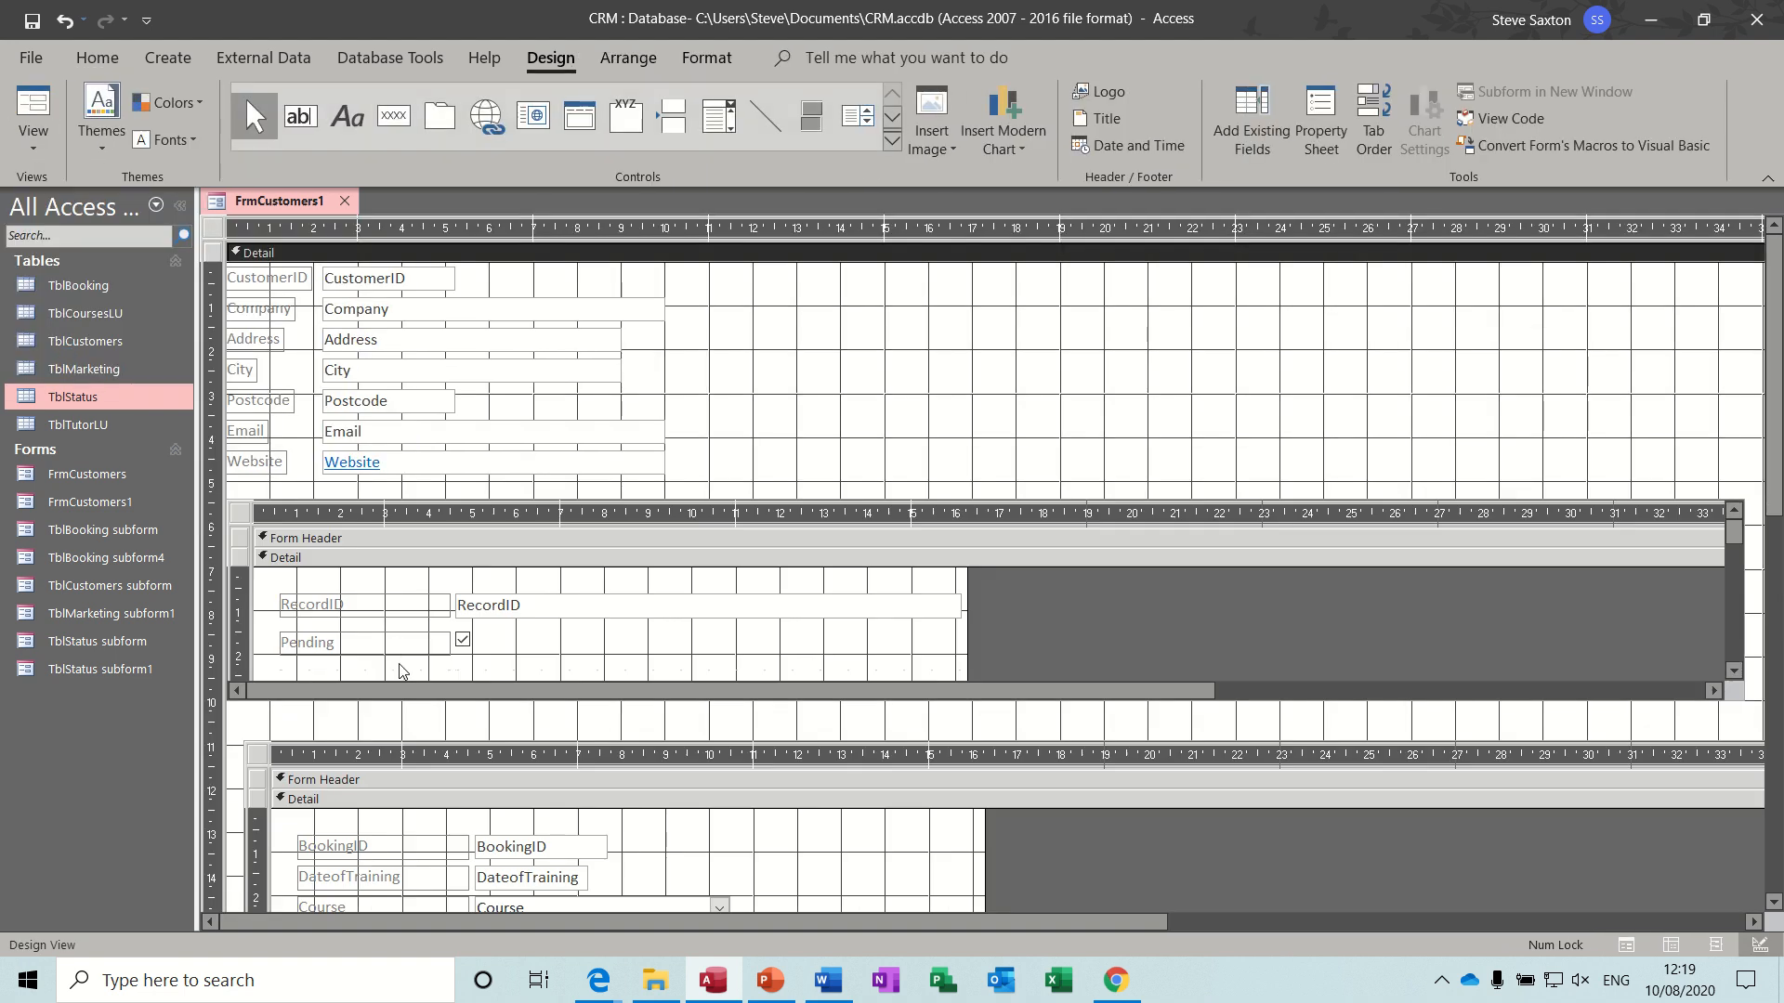
left_click(275, 767)
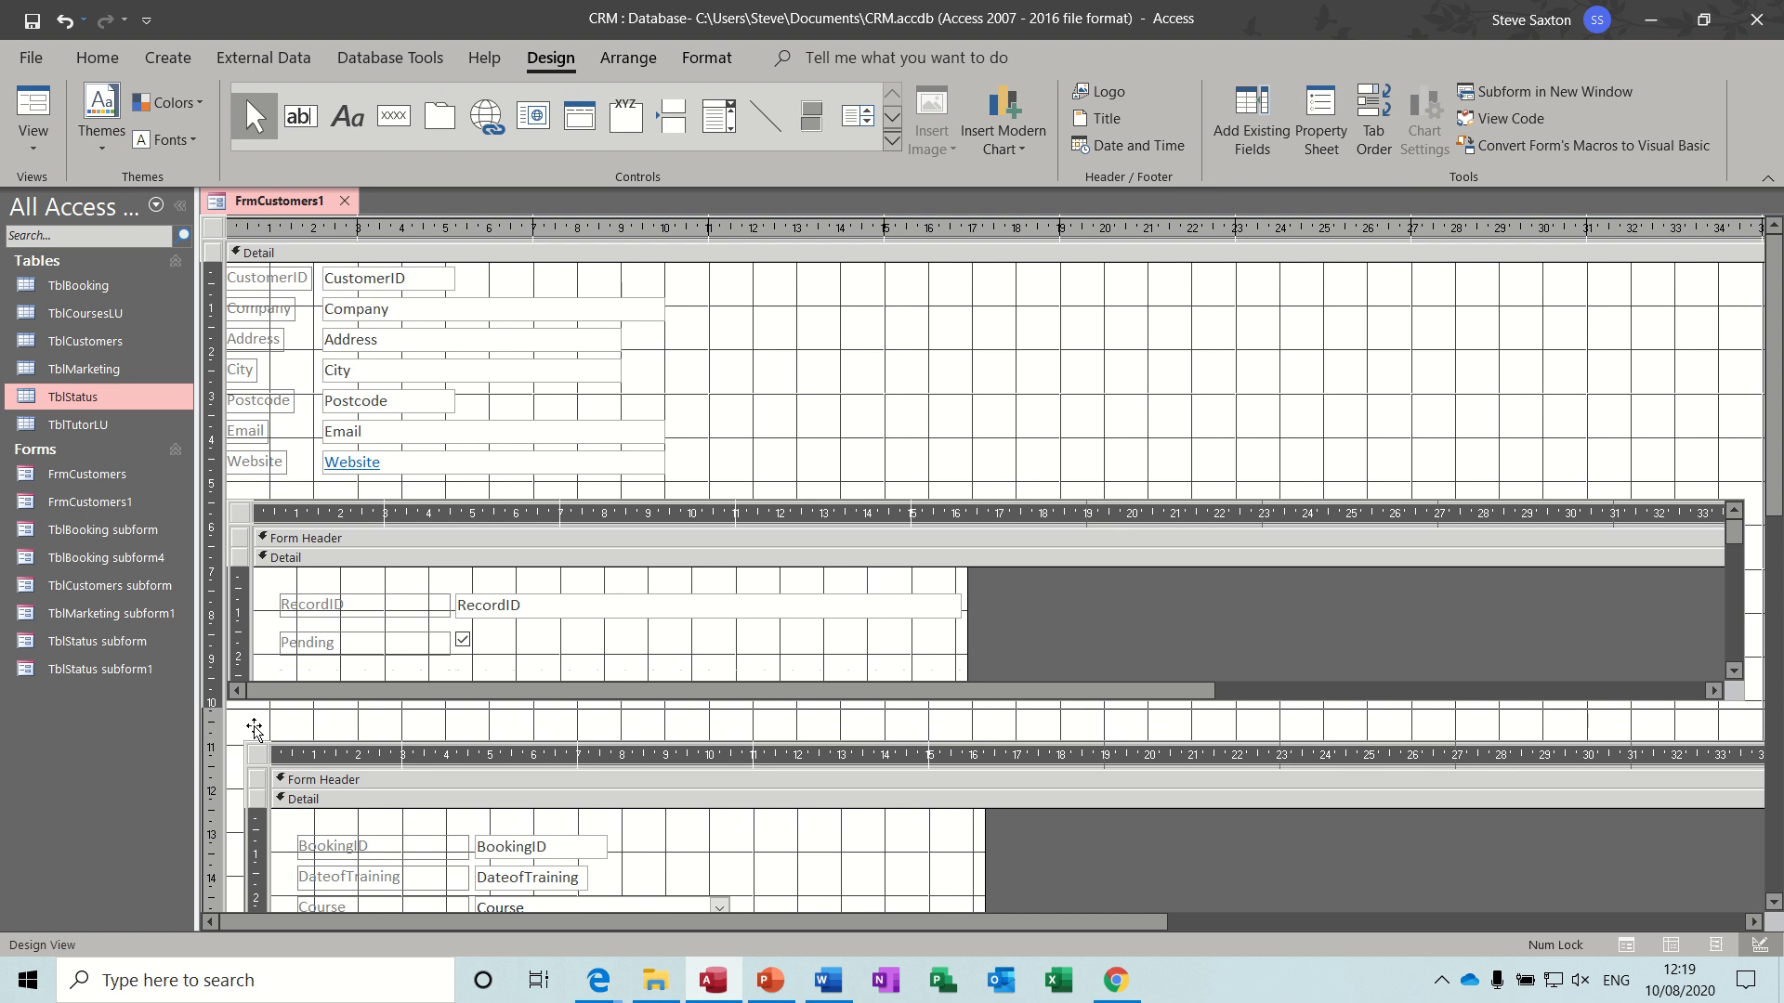
- Draw a new subform control about 34 cm wide and 4.4 cm high below the TblBooking subform
left_click_drag(1772, 436, 1772, 697)
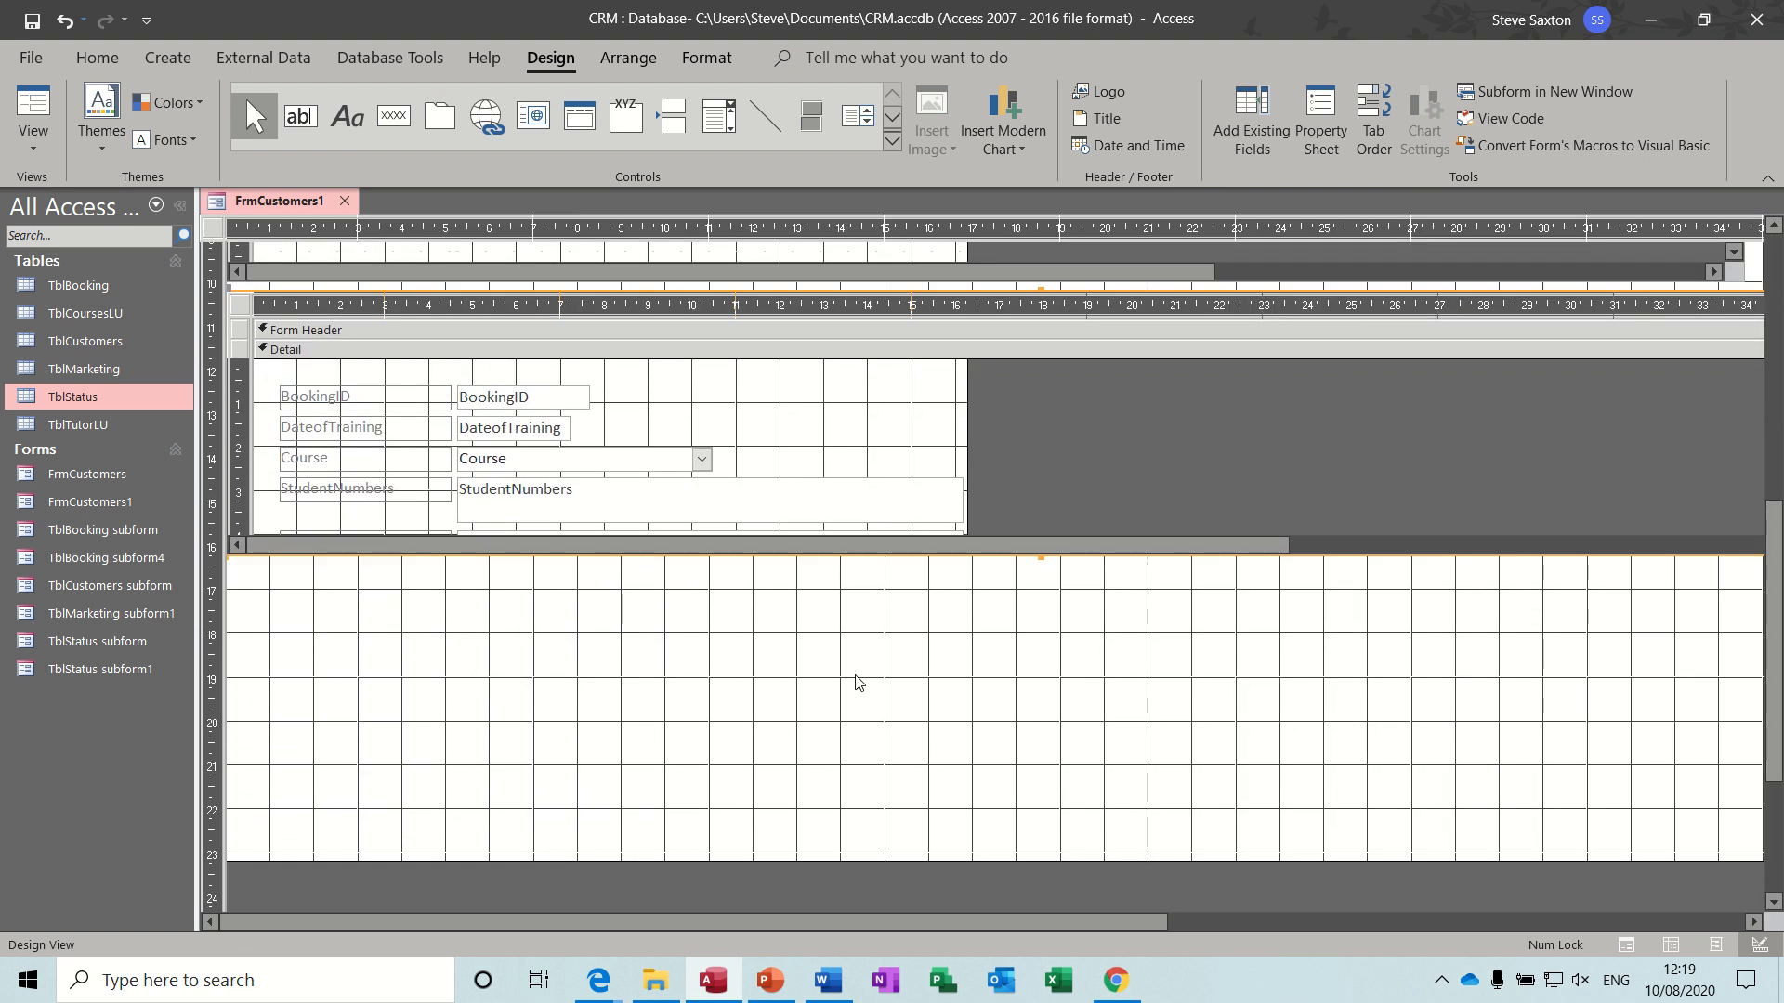
left_click(577, 617)
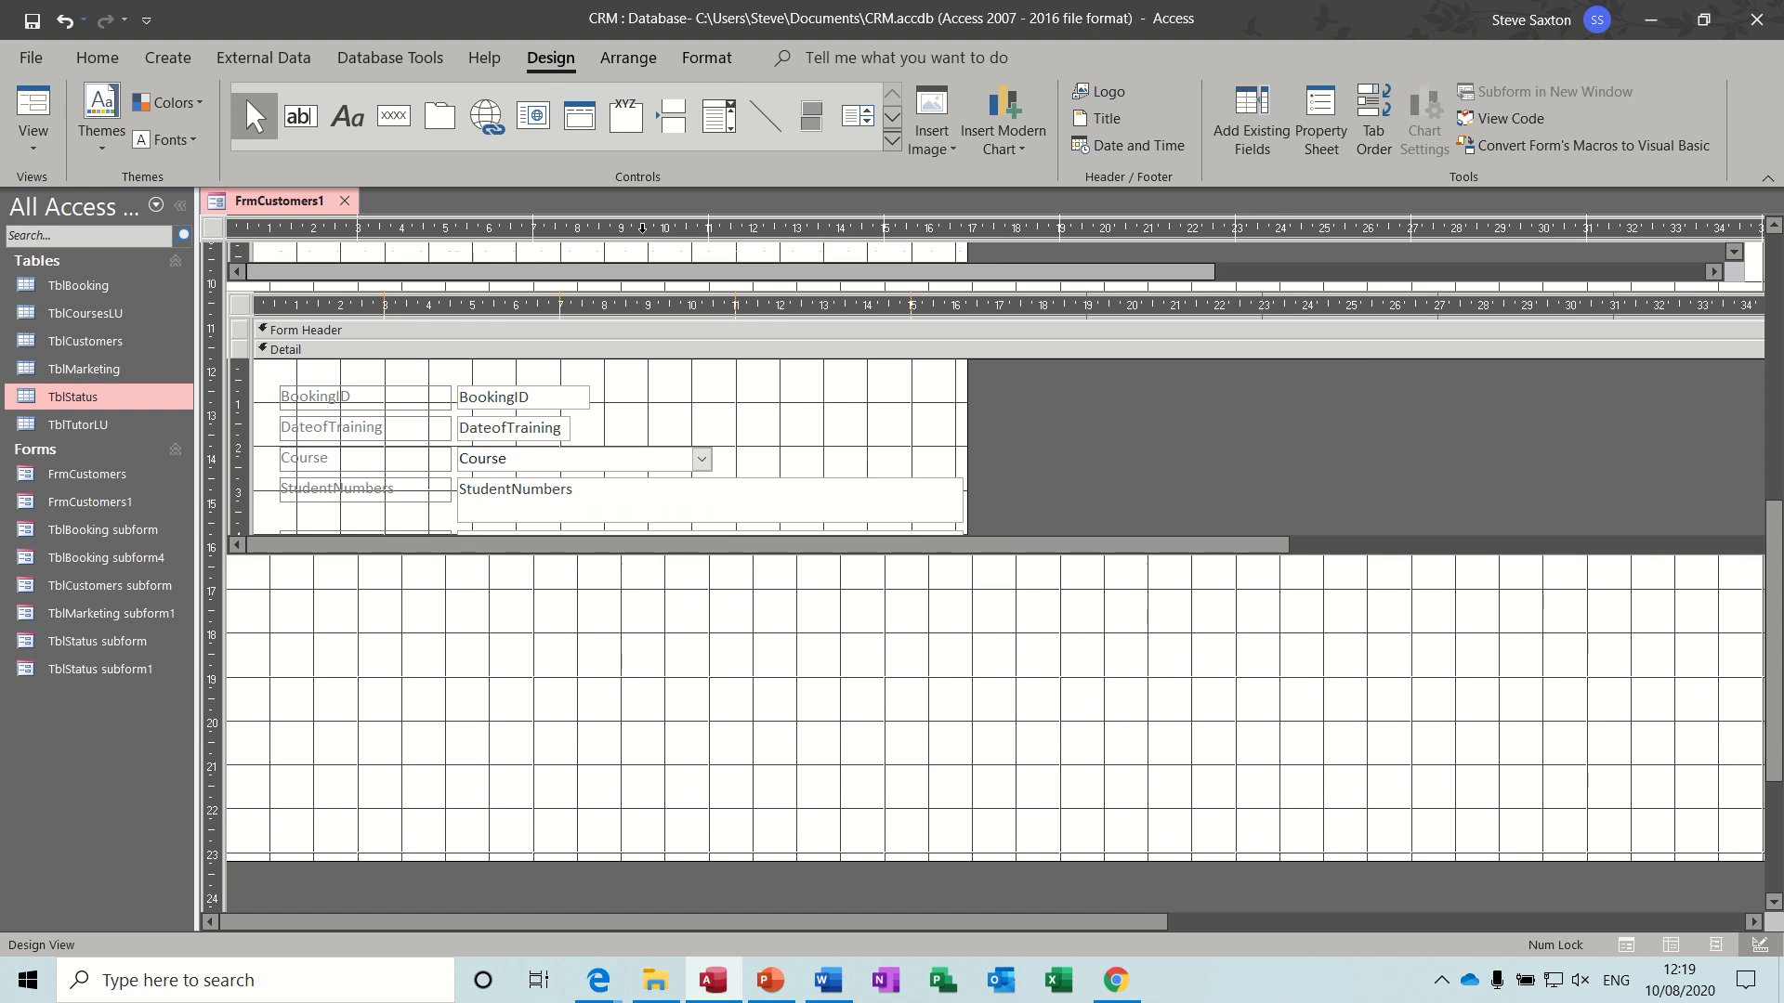
left_click(892, 140)
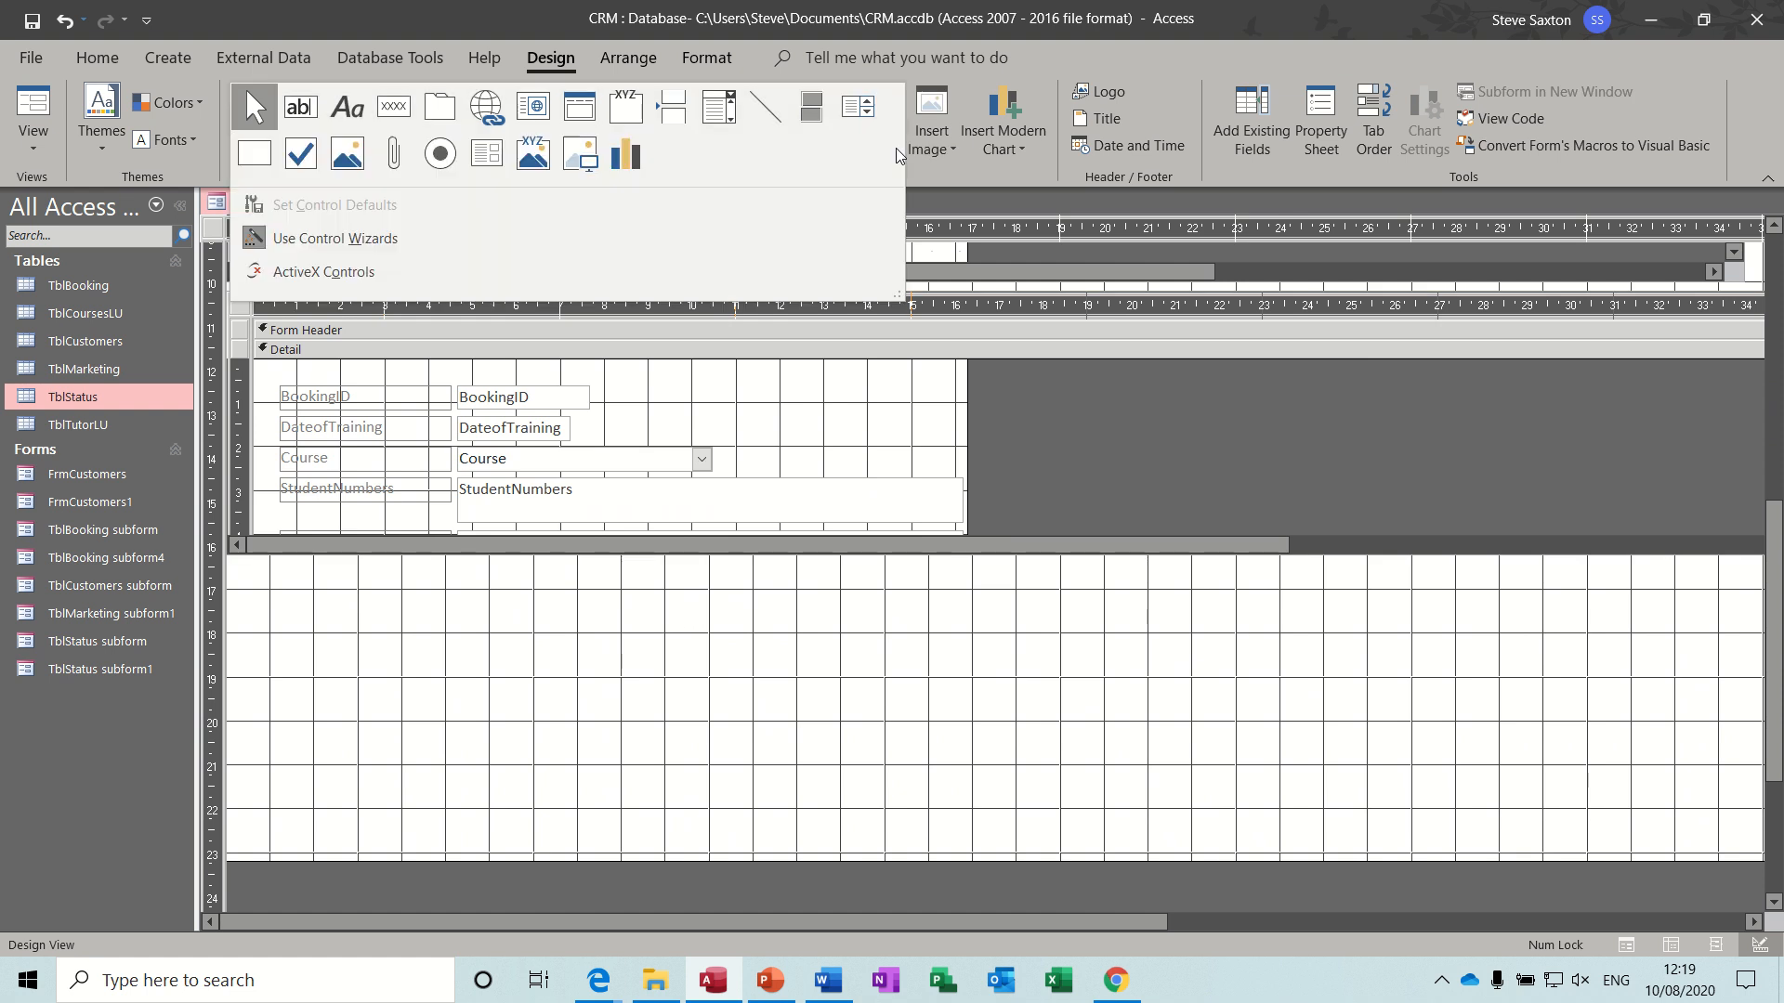
left_click(484, 154)
left_click_drag(239, 599, 1740, 787)
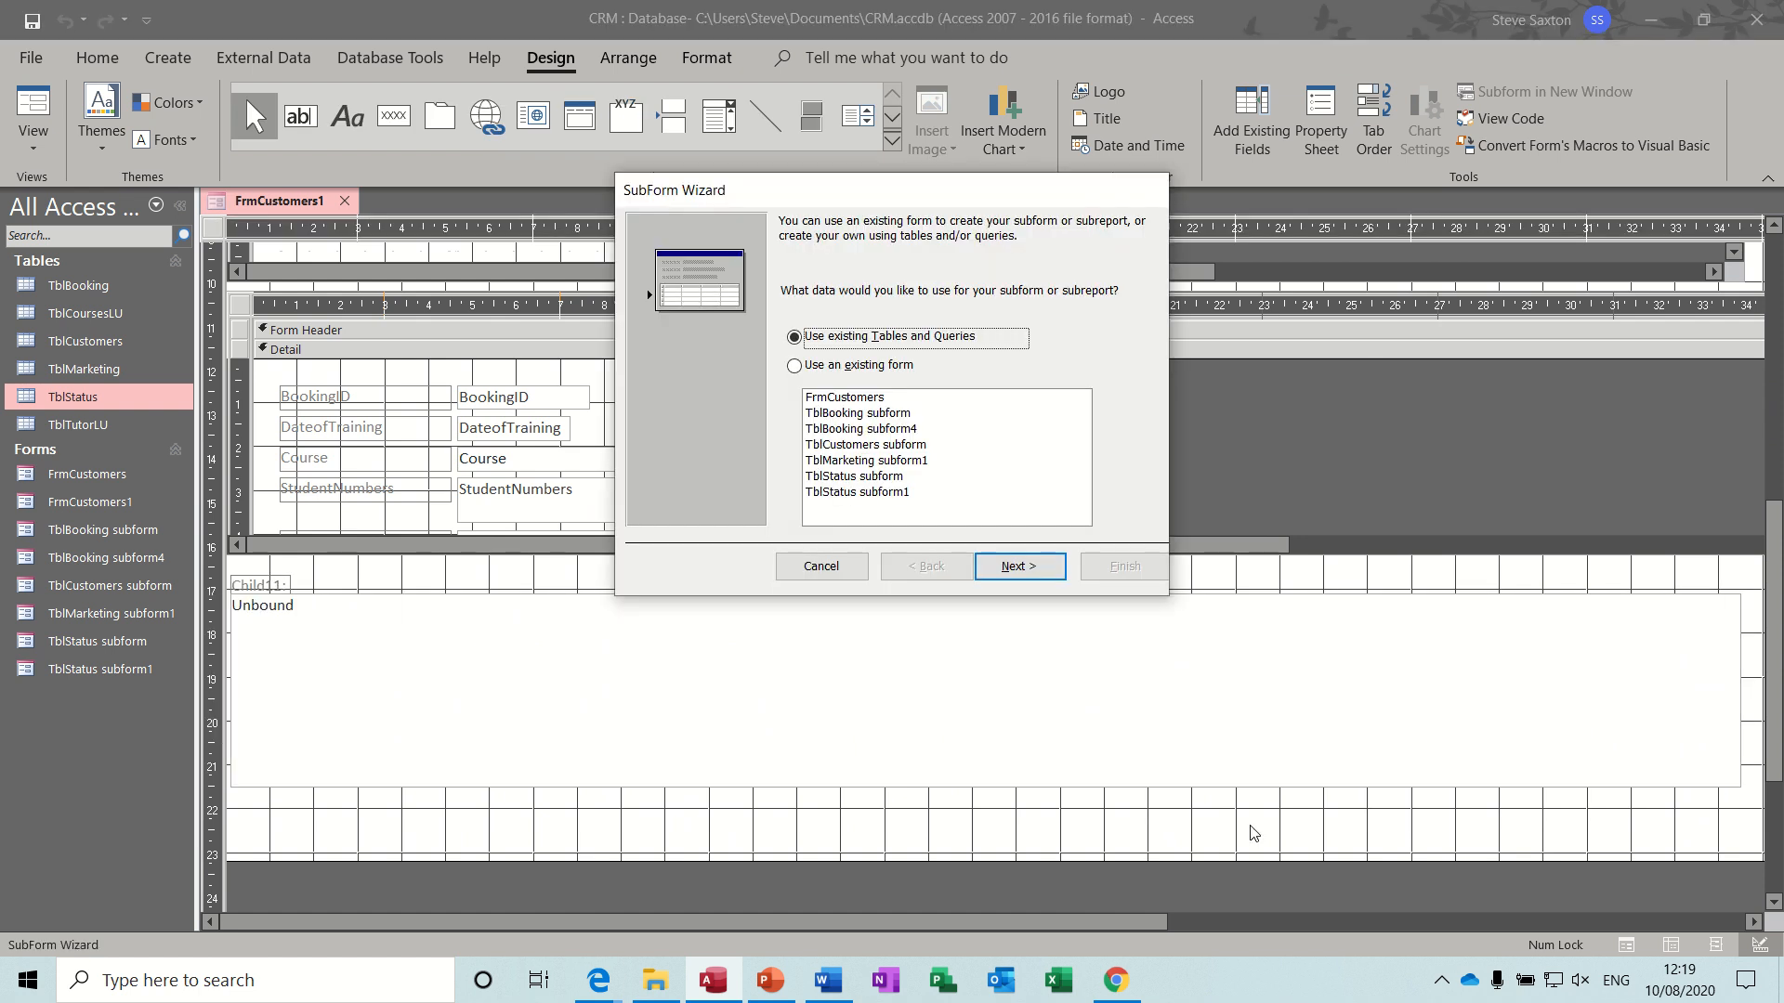
- Build the subform from all TblMarketing fields except CustomerID, linked to TblCustomers by CustomerID
left_click(1020, 568)
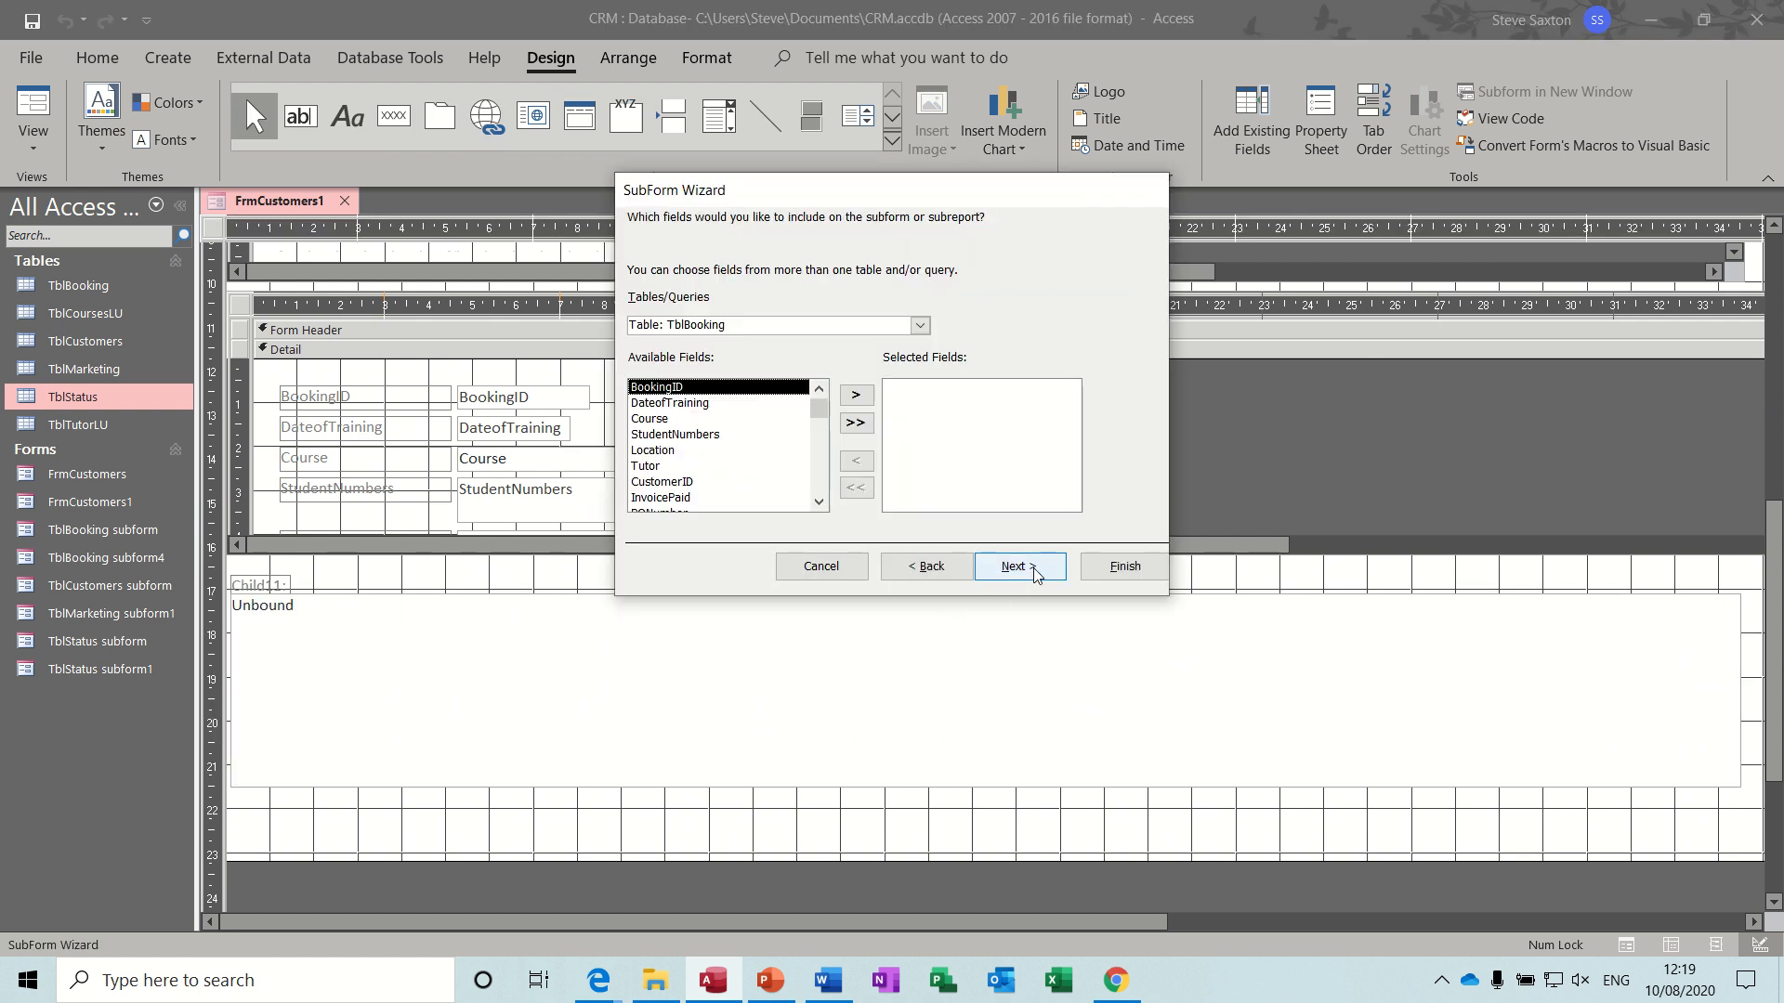
left_click(920, 325)
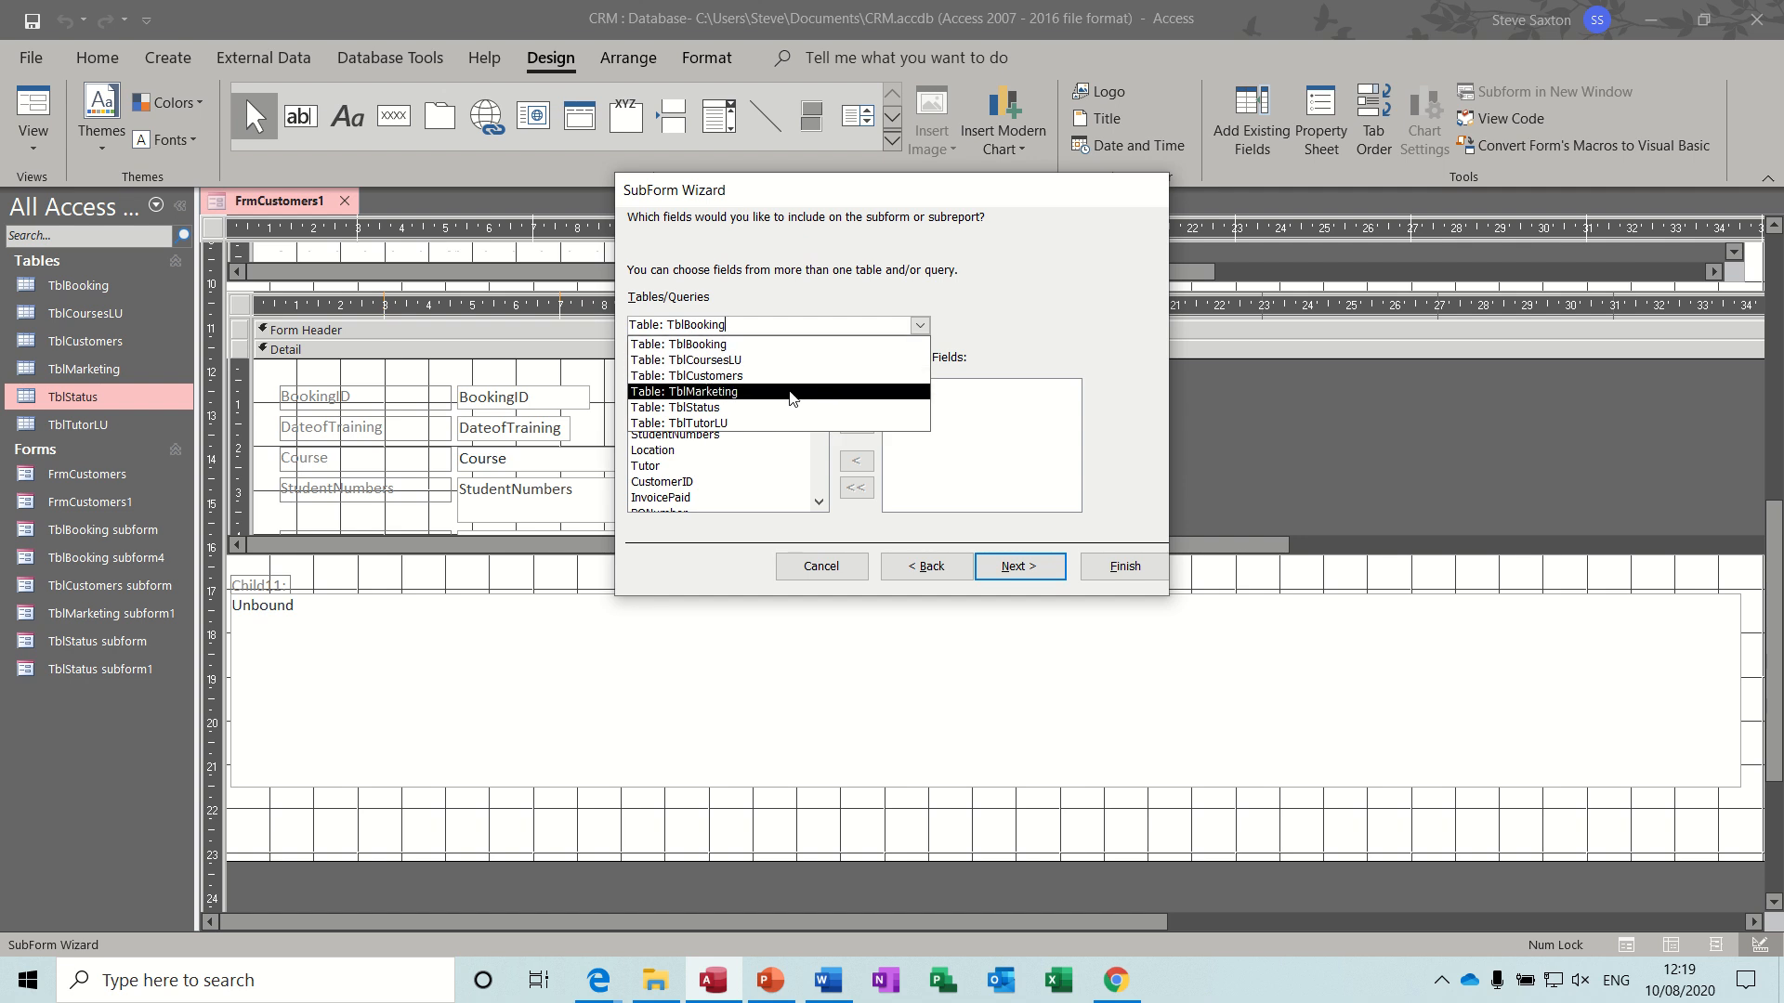
left_click(790, 394)
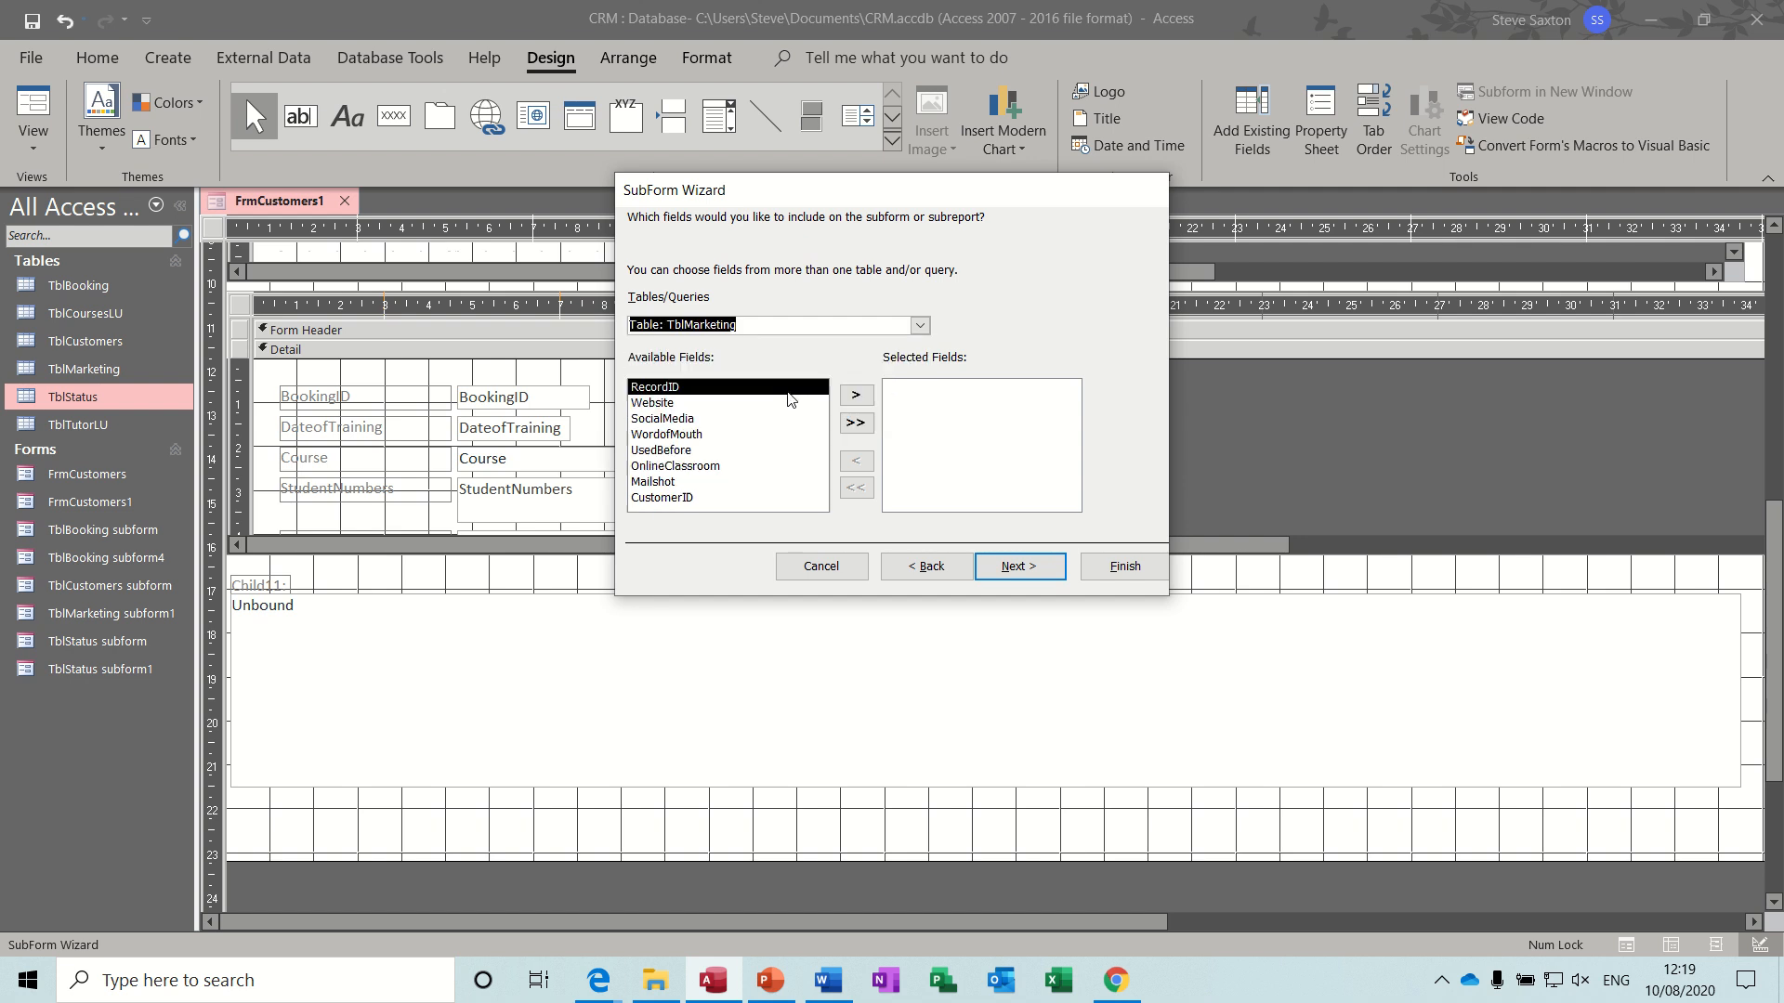
left_click(856, 423)
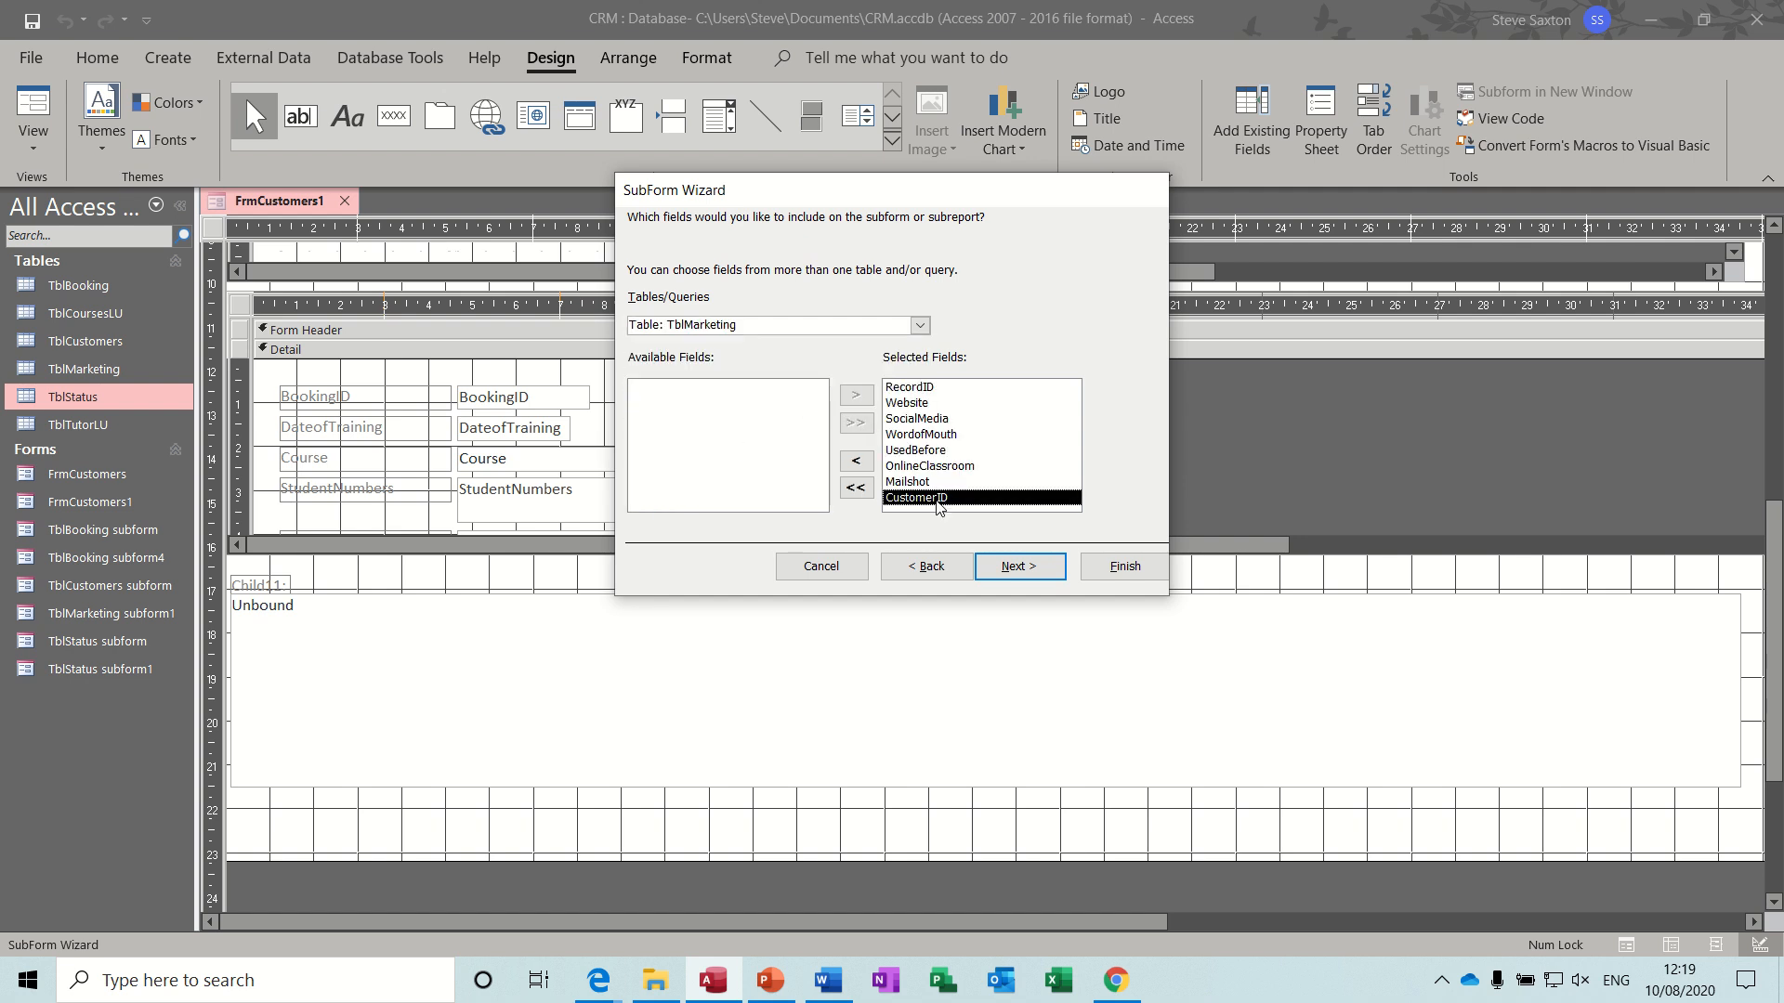
left_click(856, 461)
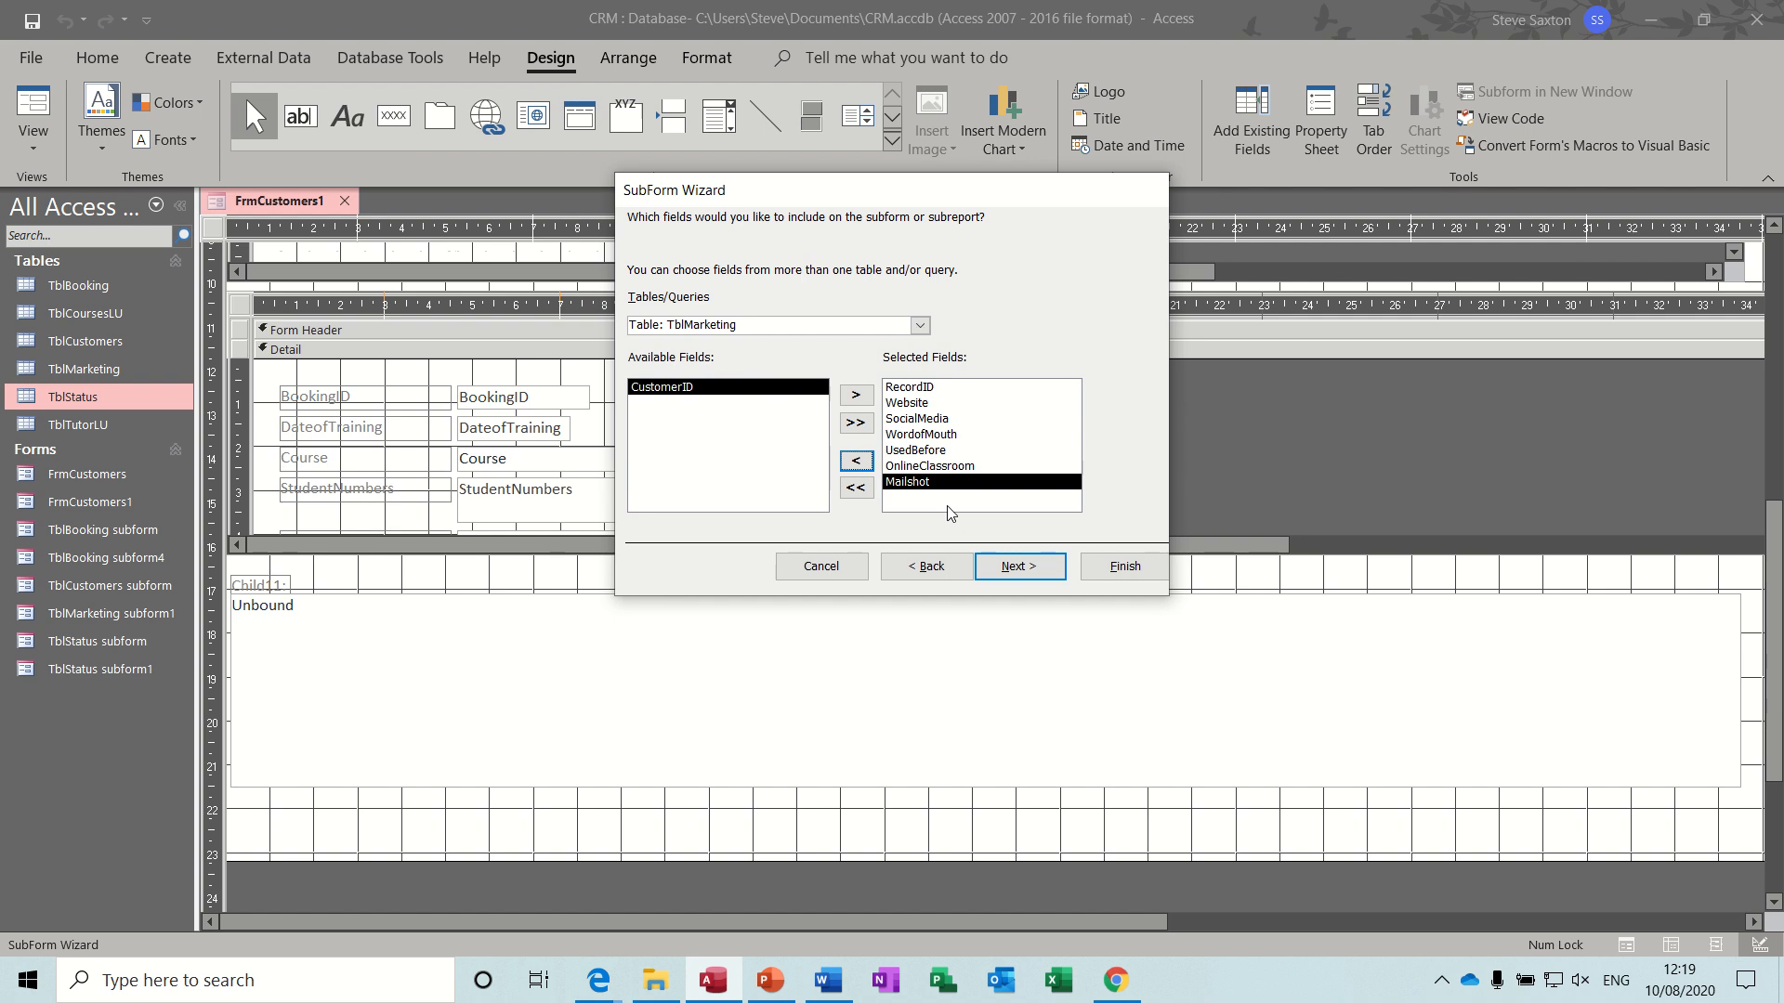
left_click(1019, 567)
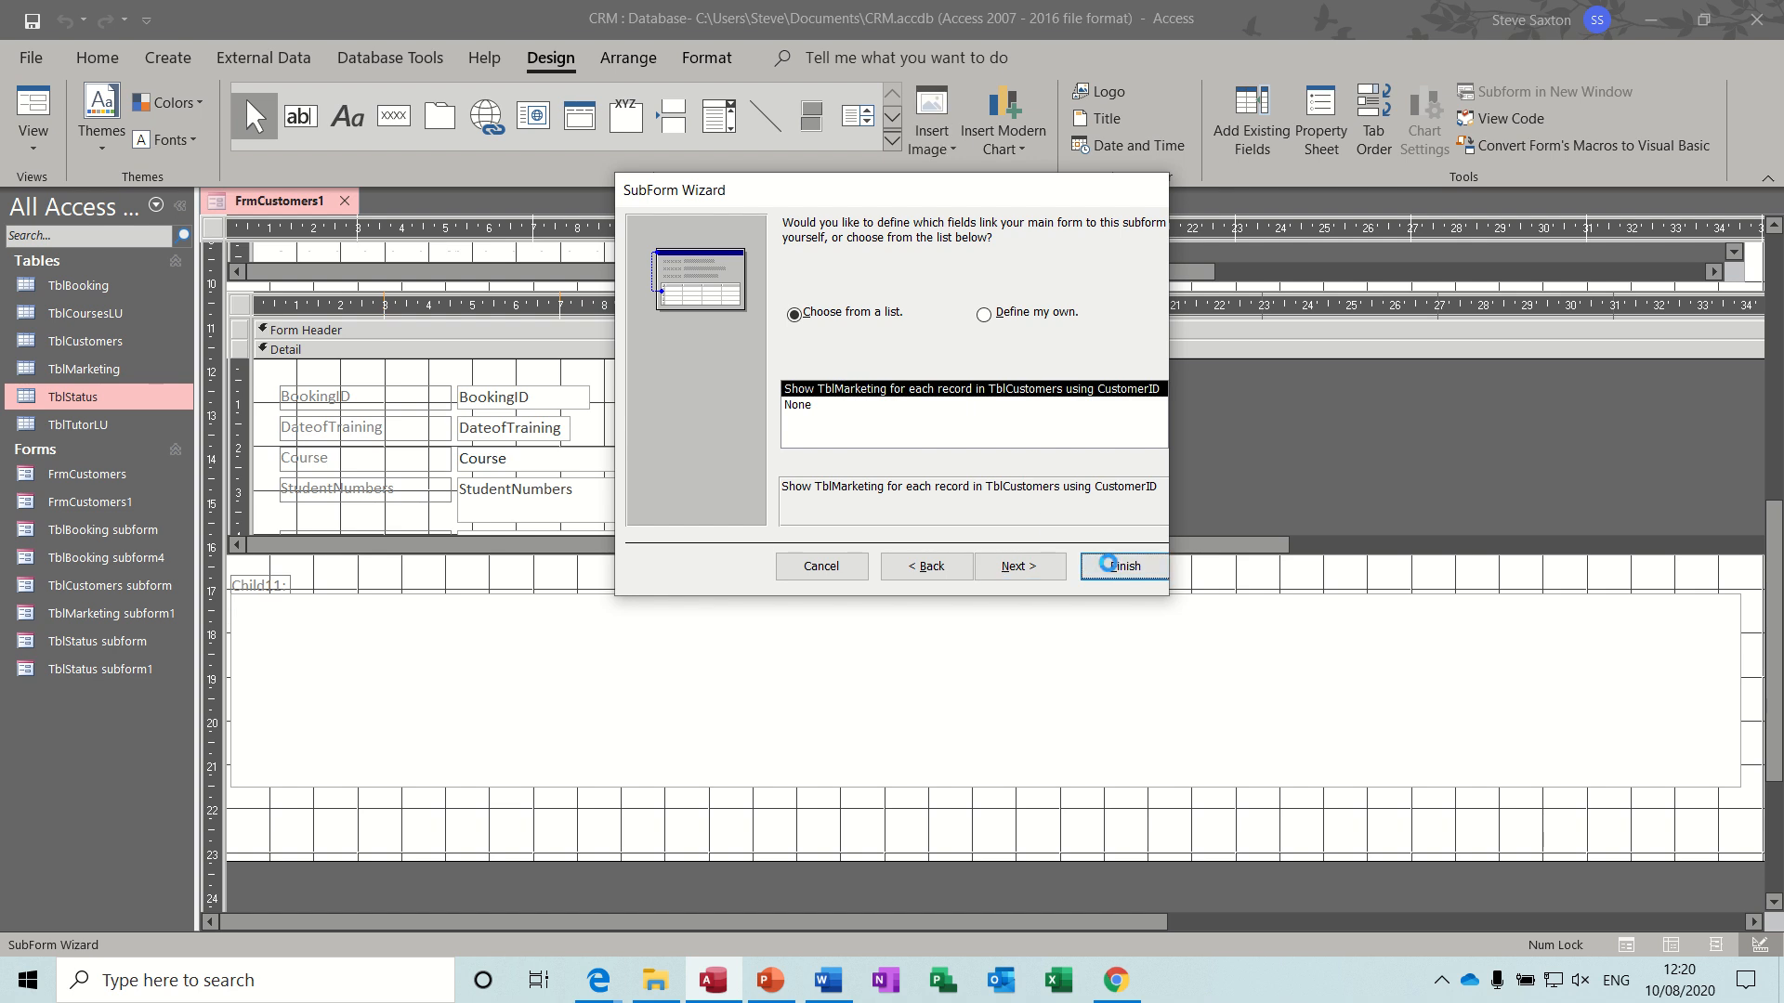
left_click(1120, 567)
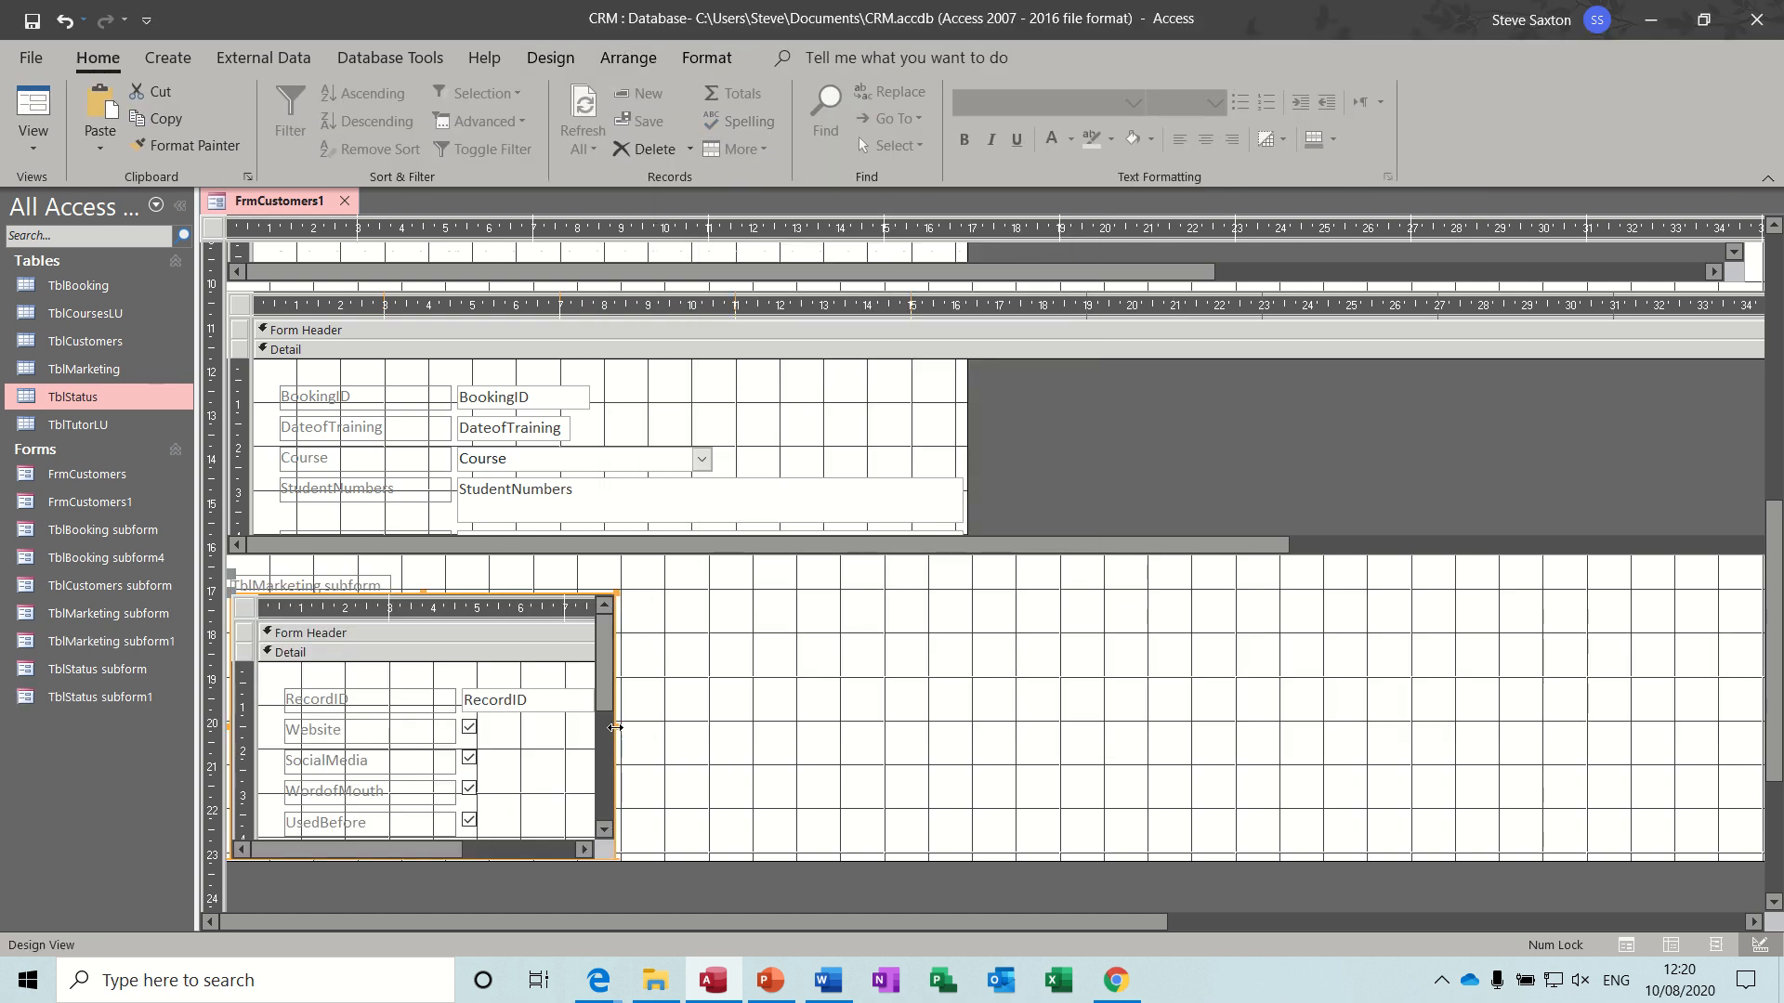
- Widen the TblMarketing subform to about 30 cm and lengthen the main form's Detail section to about 24.5 cm
left_click_drag(615, 727, 1544, 669)
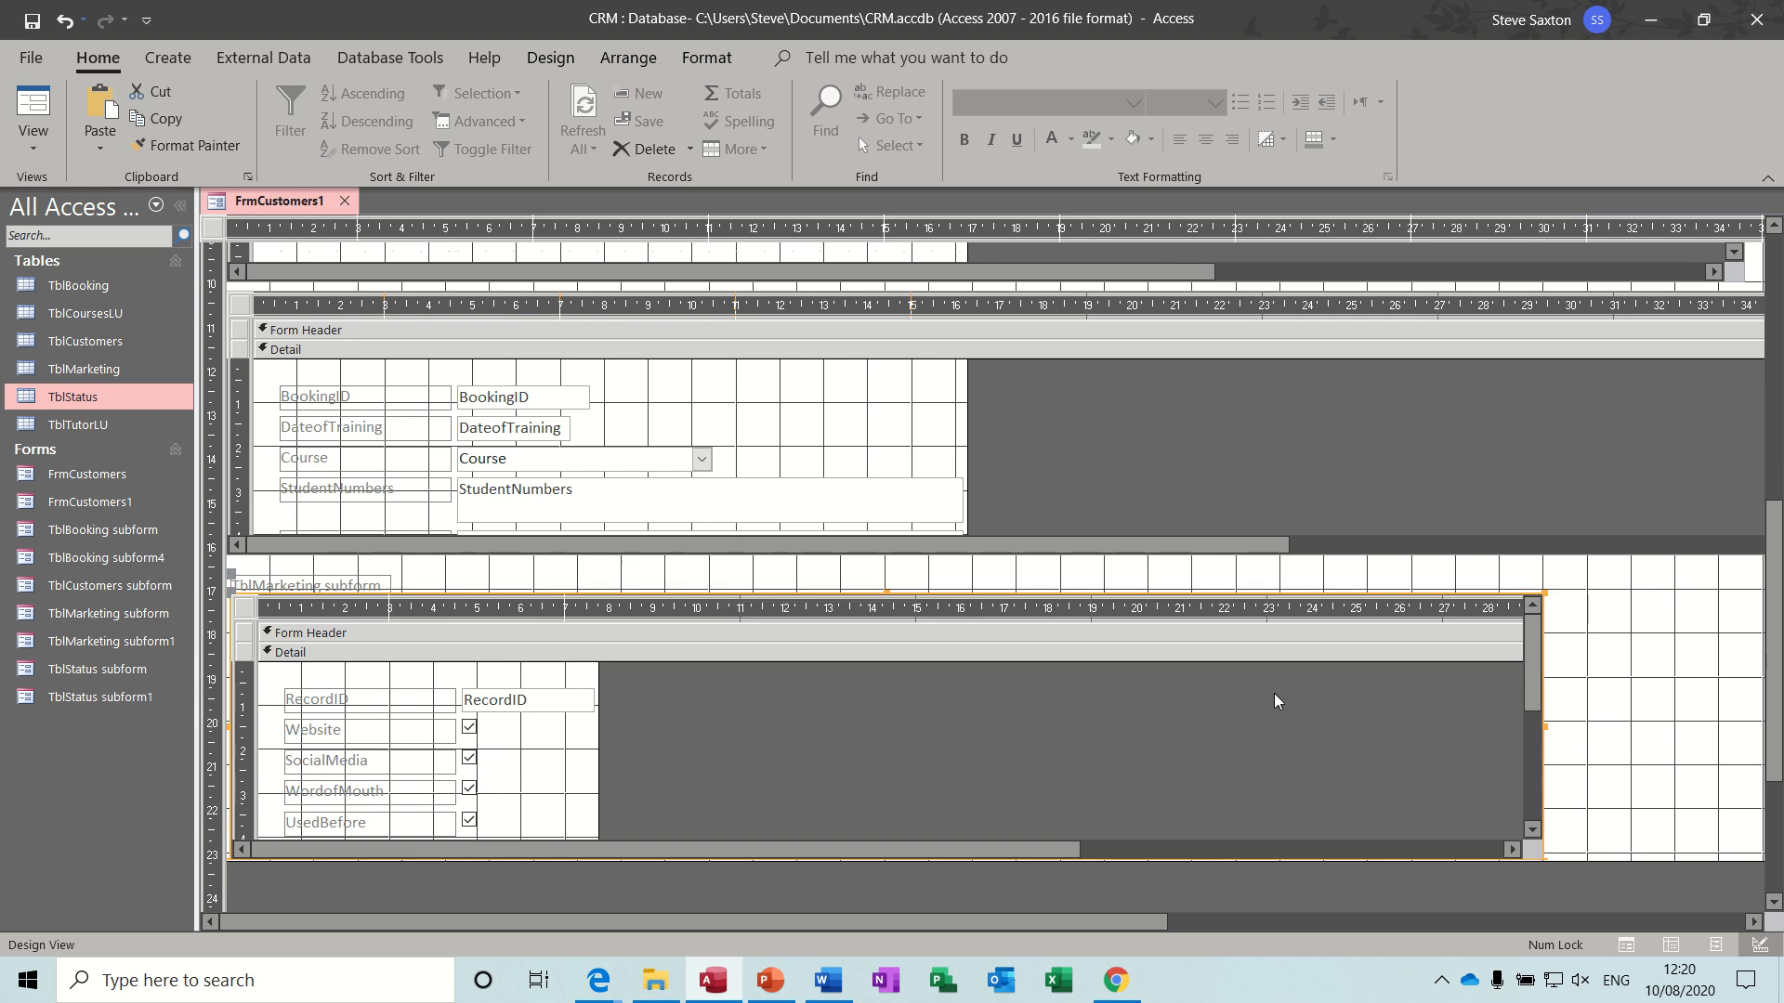
scroll(1719, 651, "down", 3)
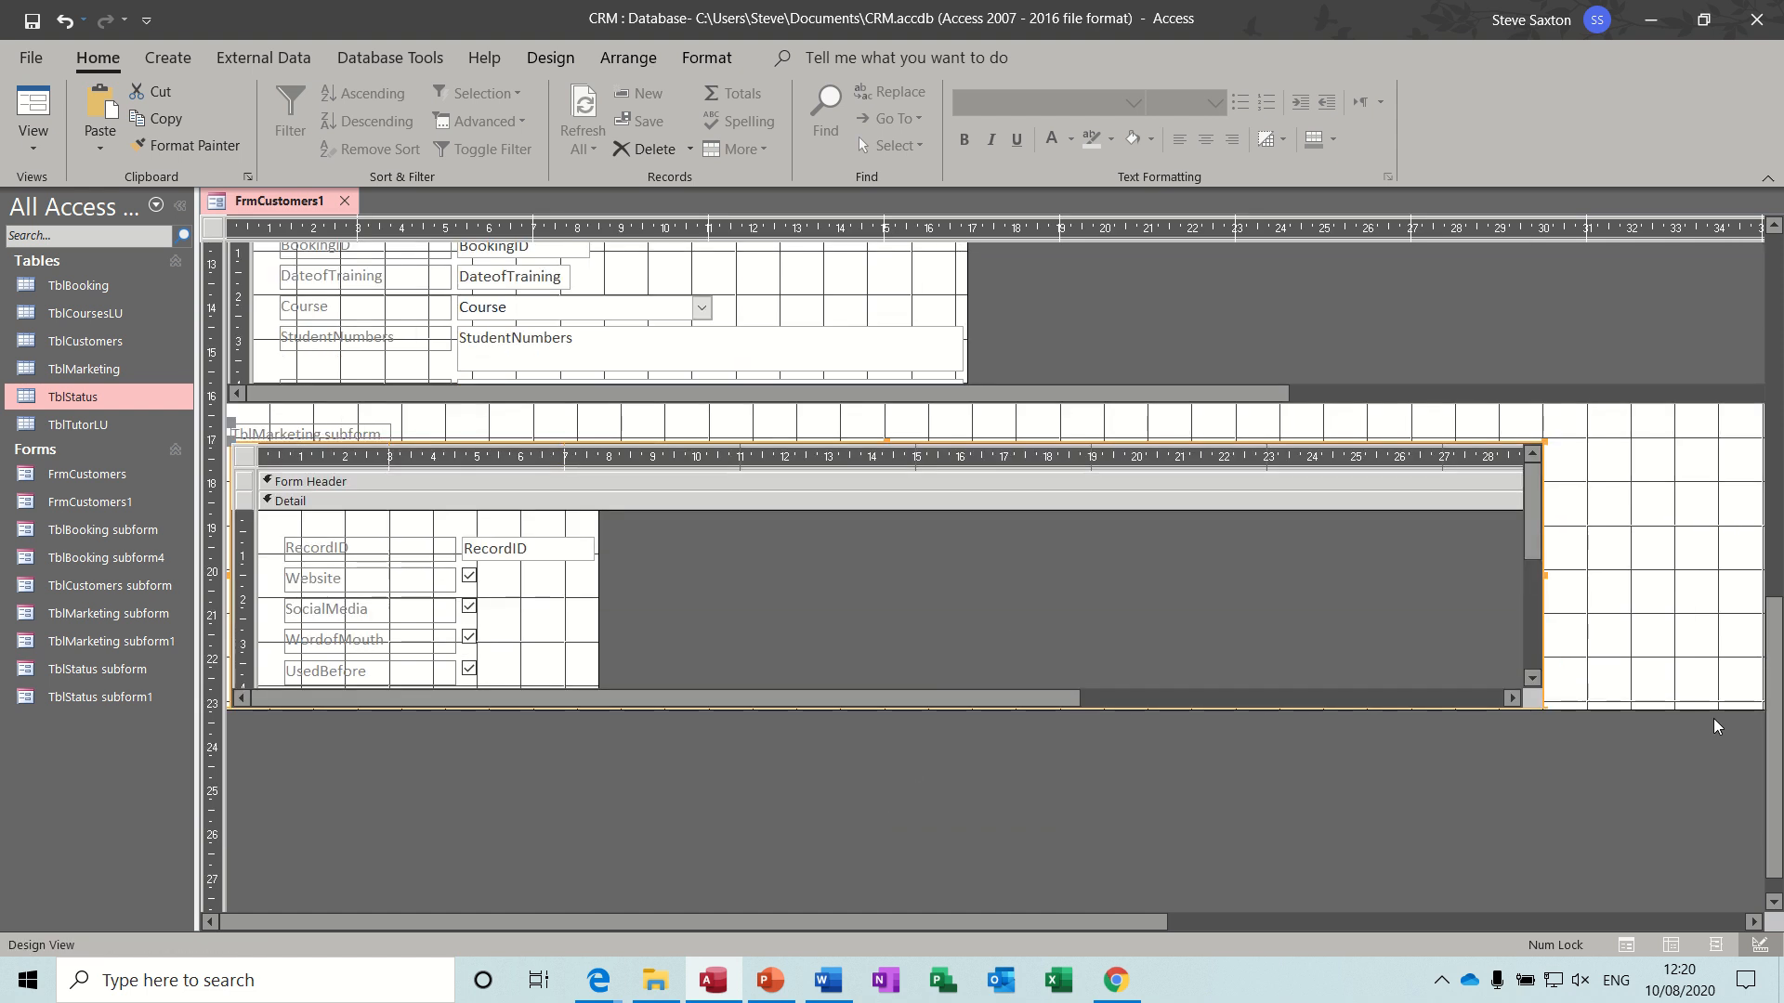
left_click_drag(1677, 709, 1672, 767)
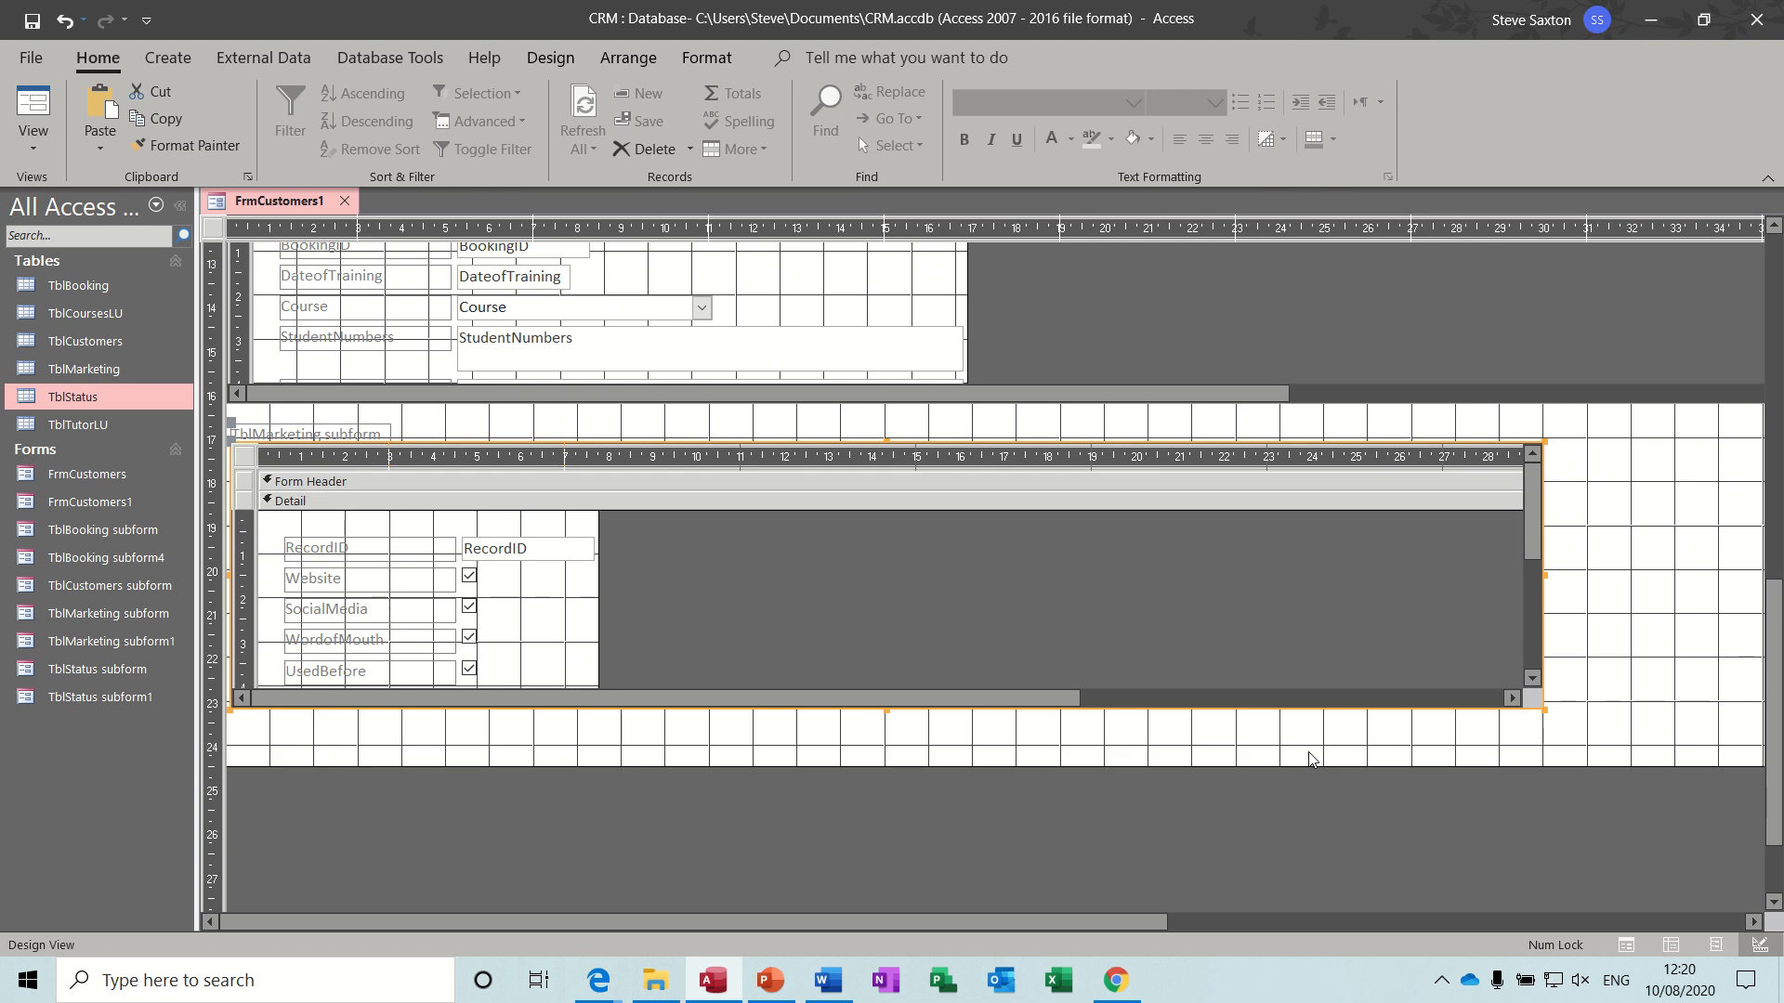
- Shorten the TblMarketing subform to about 3.7 cm high and delete its label
left_click(892, 715)
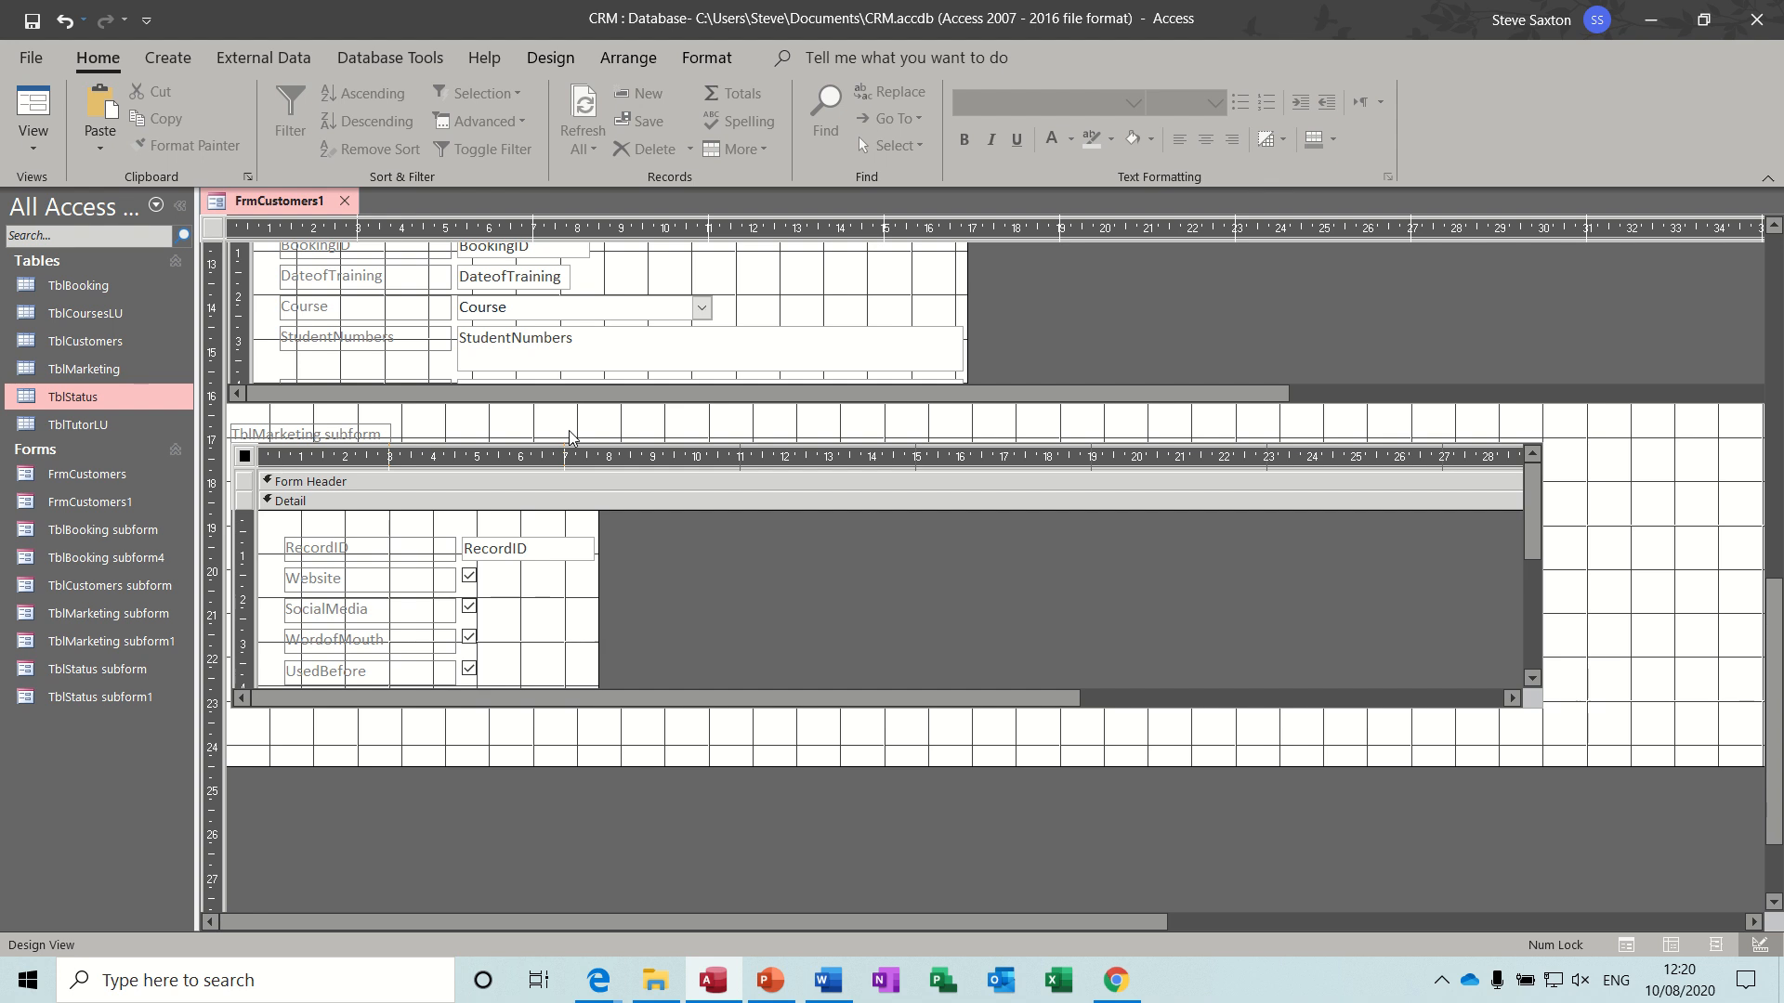
left_click(260, 459)
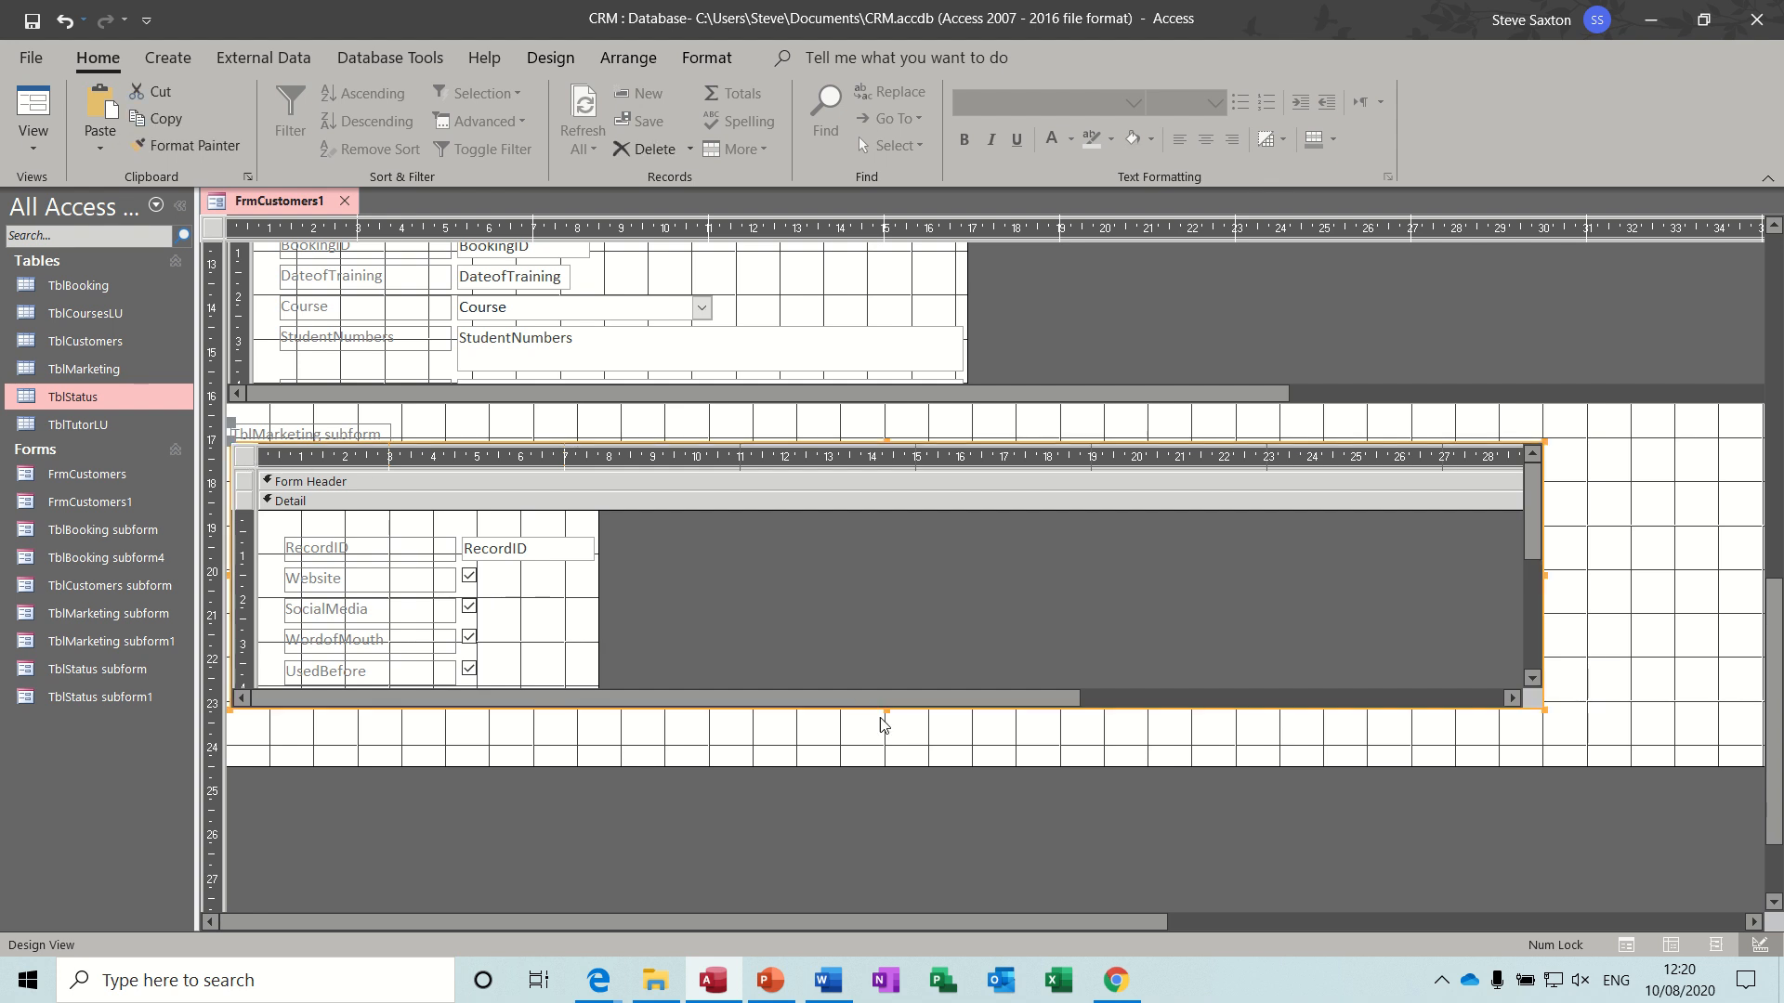
left_click_drag(885, 708, 867, 604)
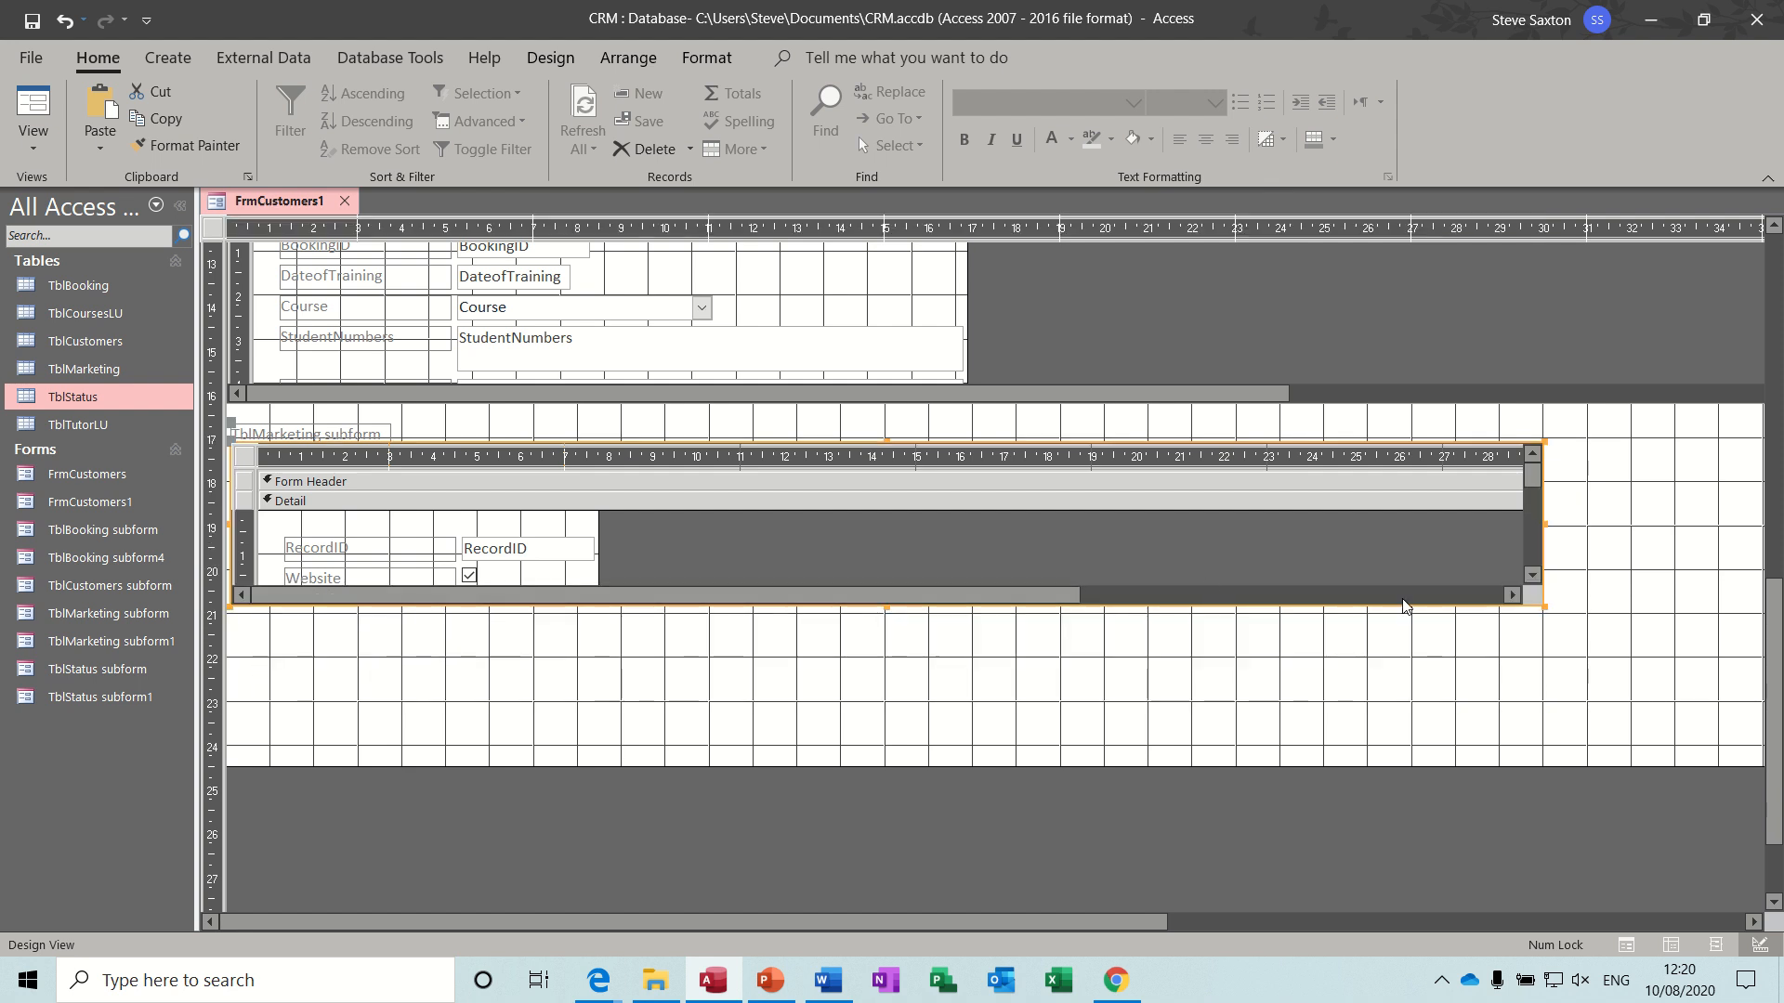
left_click(1641, 588)
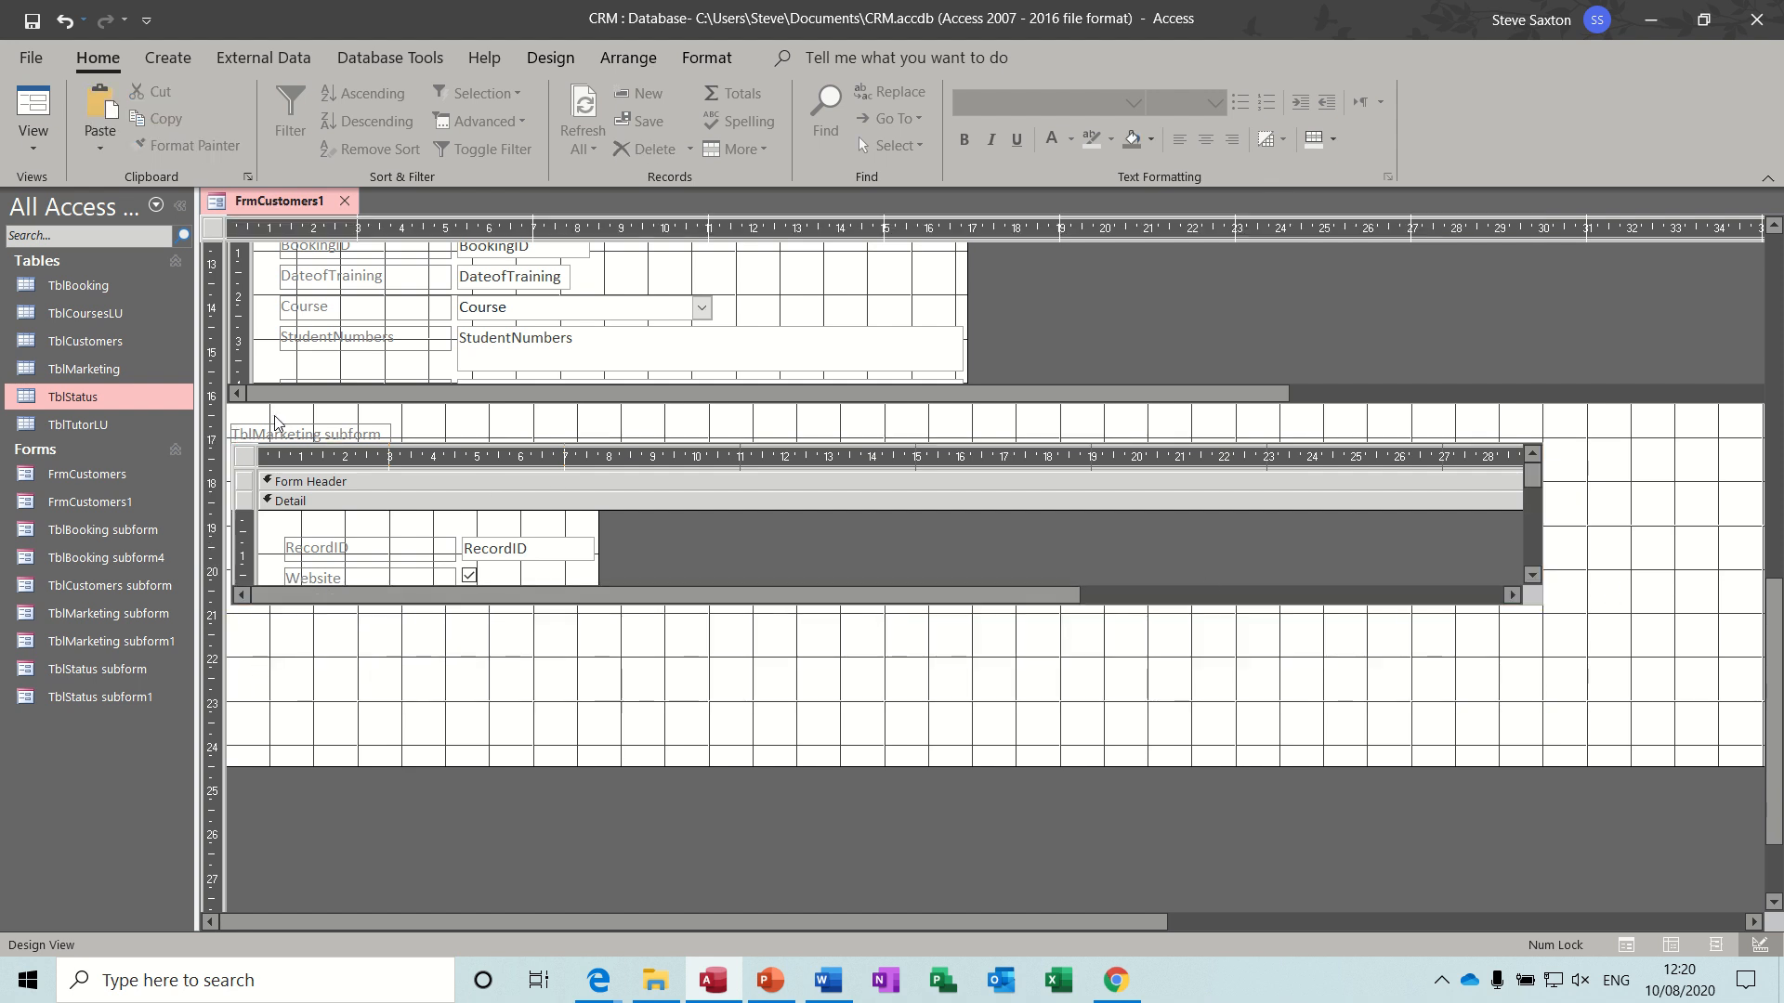
left_click(319, 434)
key("Delete")
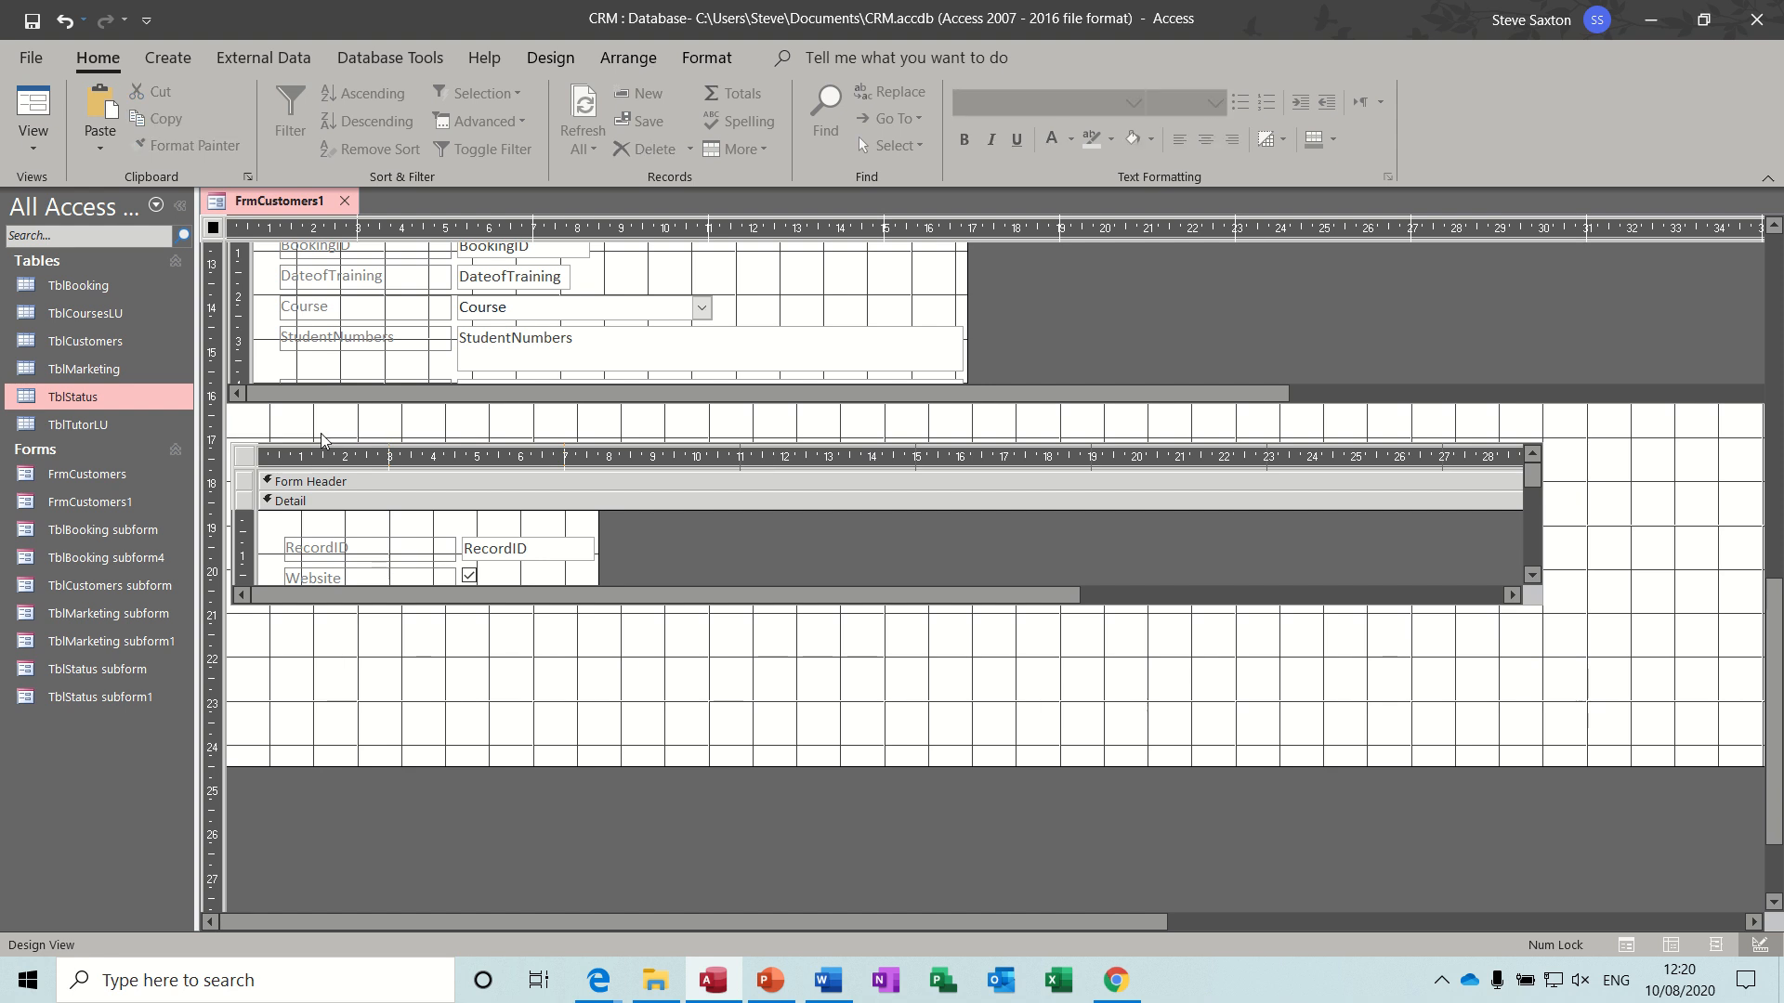
- Set Record Selectors to No for the form inside the TblMarketing subform
left_click(251, 461)
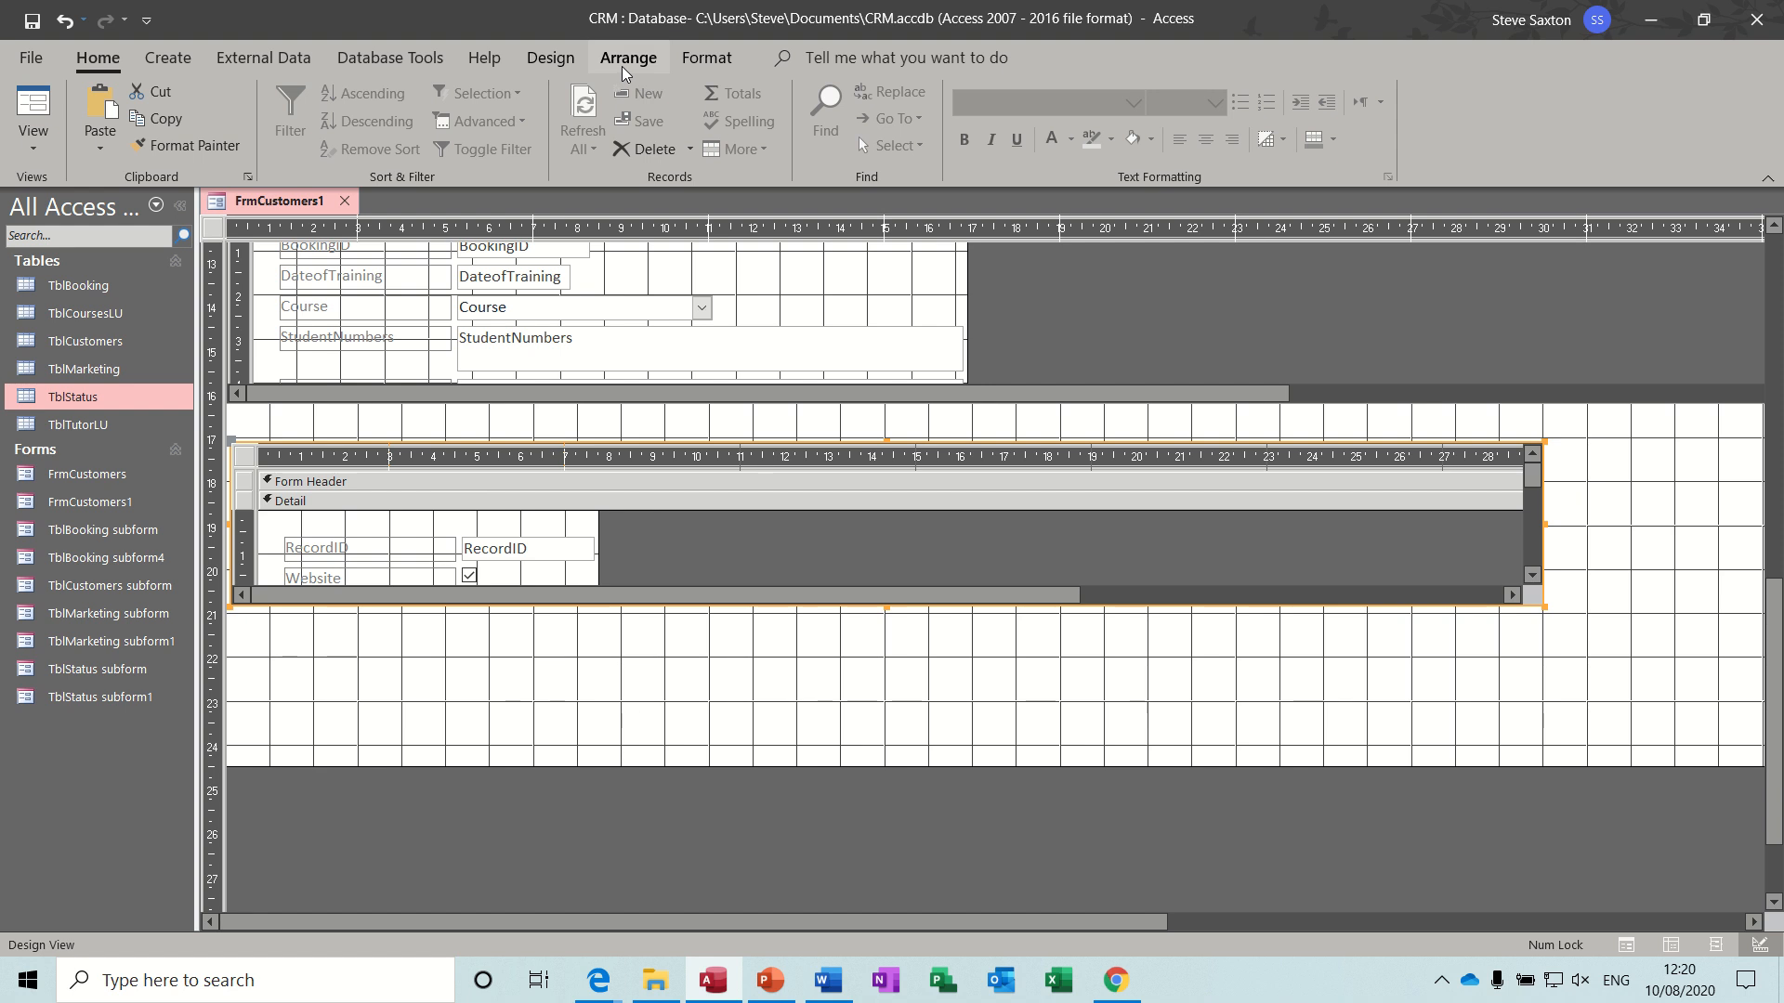
left_click(550, 58)
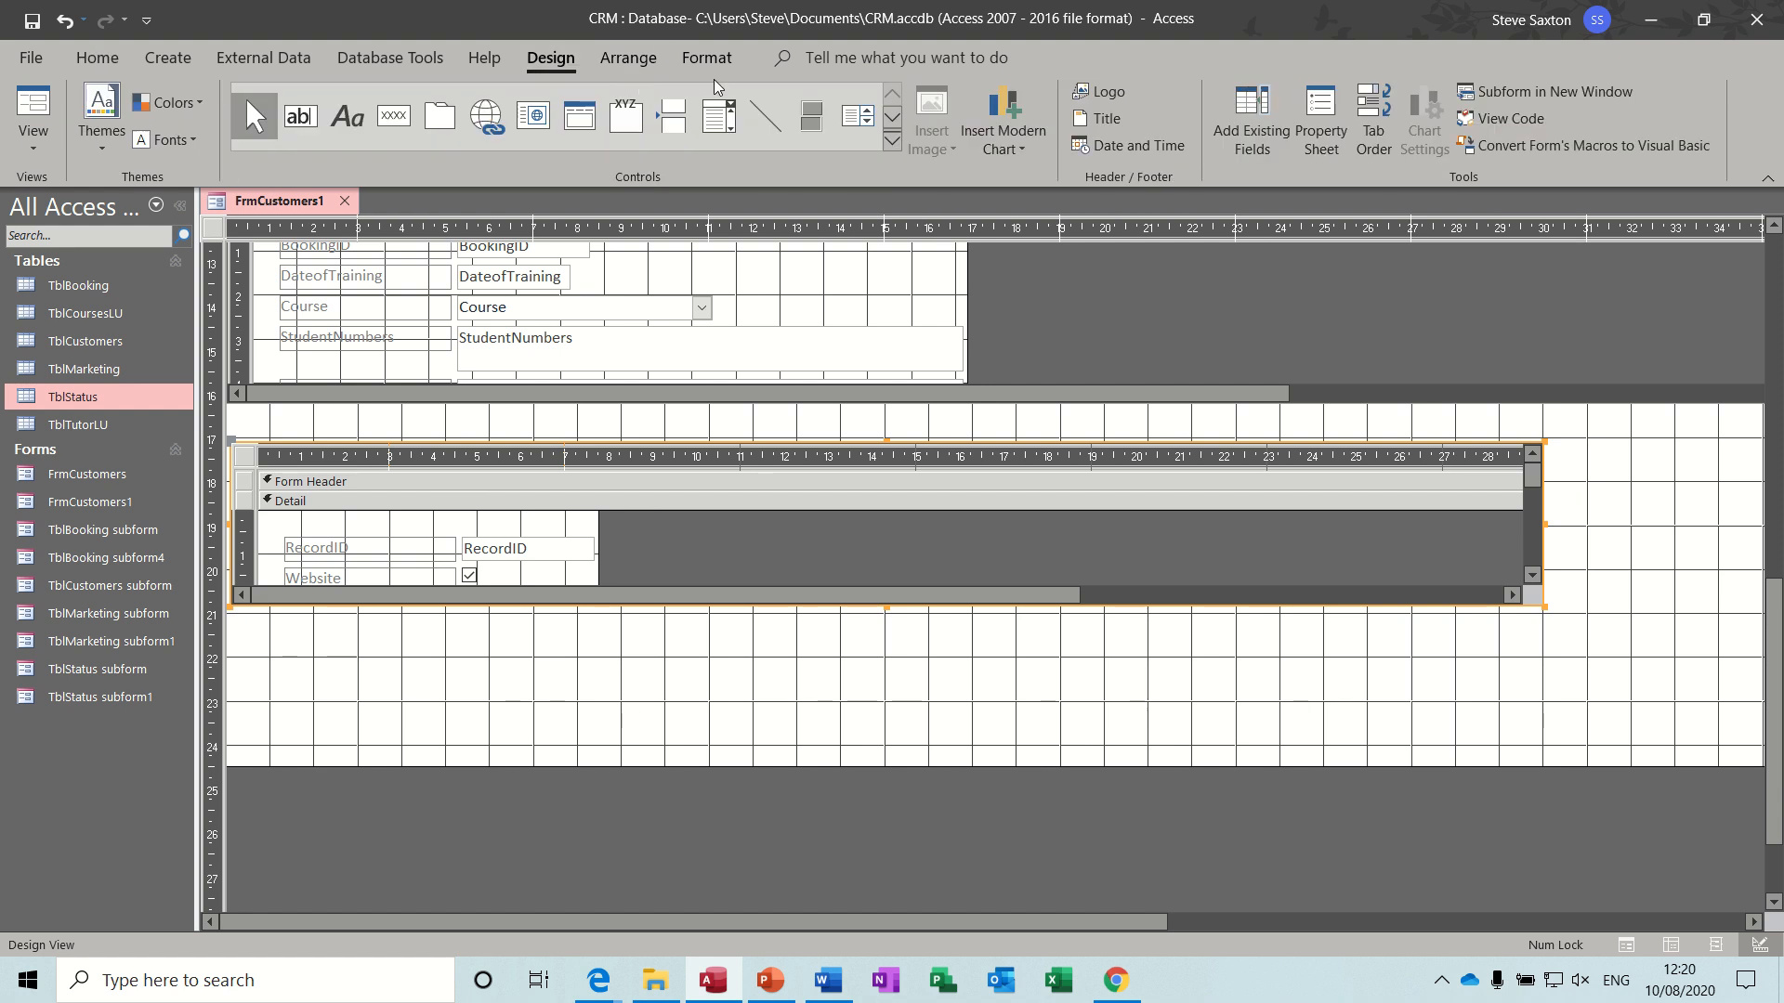
left_click(1321, 118)
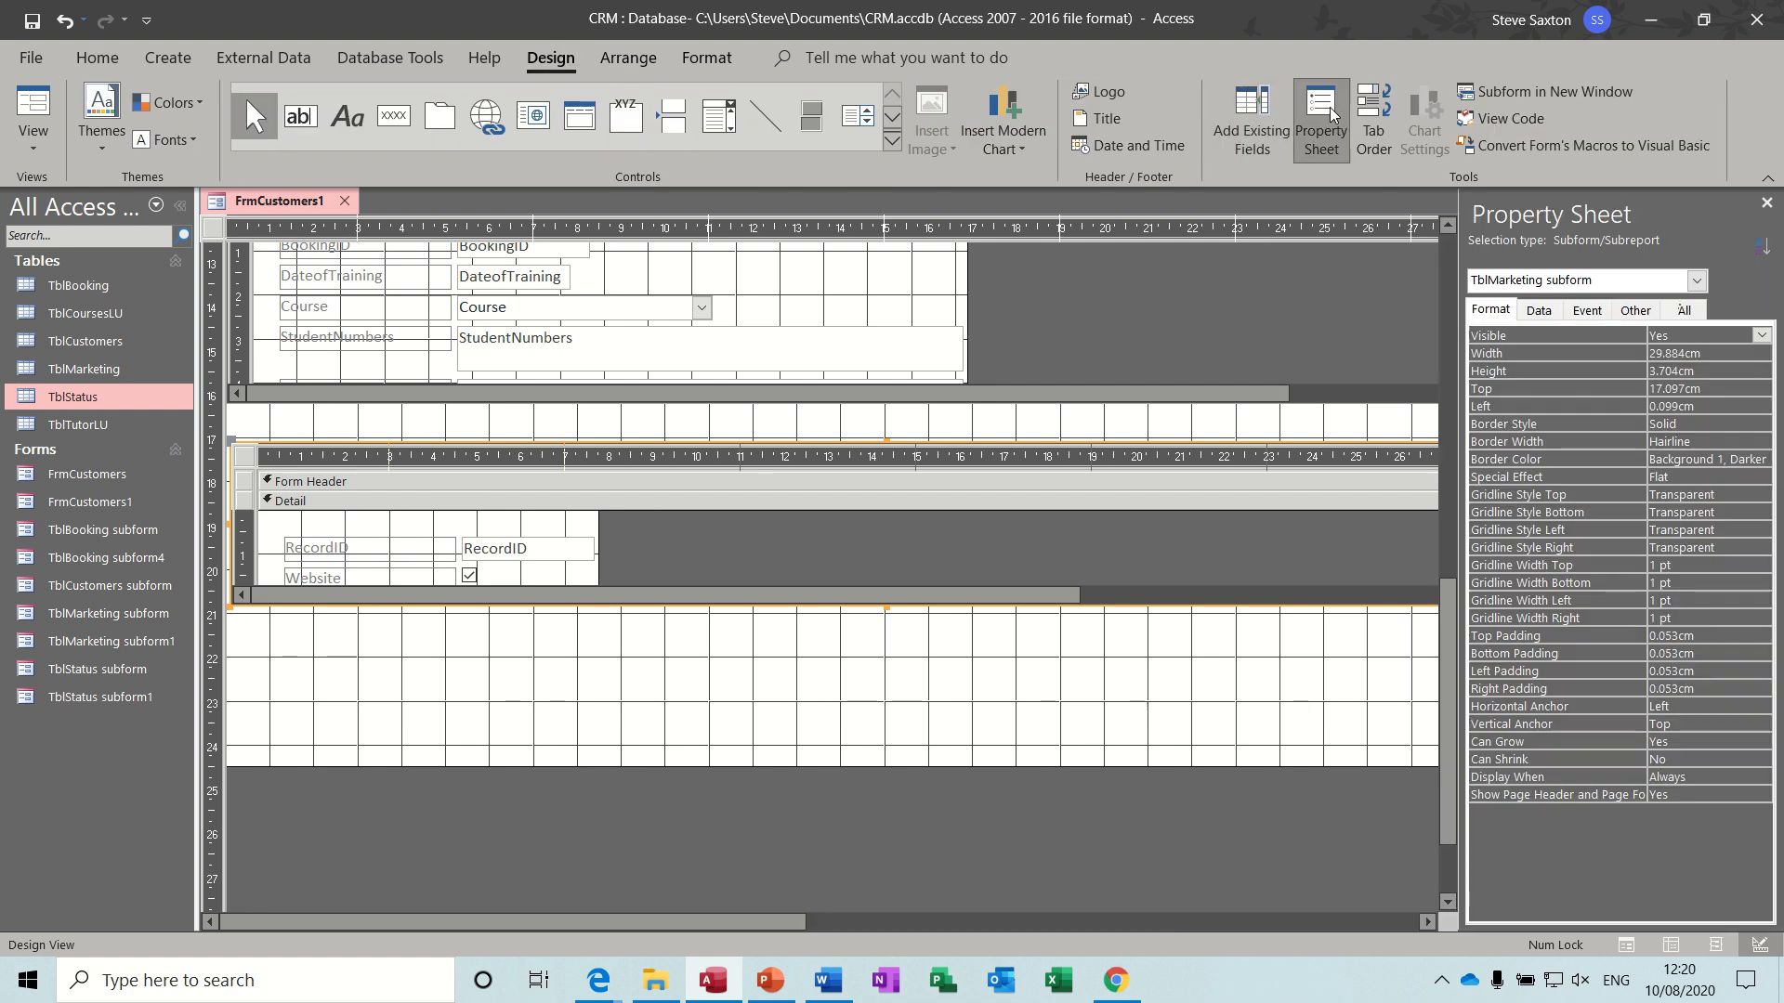
left_click(1491, 312)
left_click(243, 462)
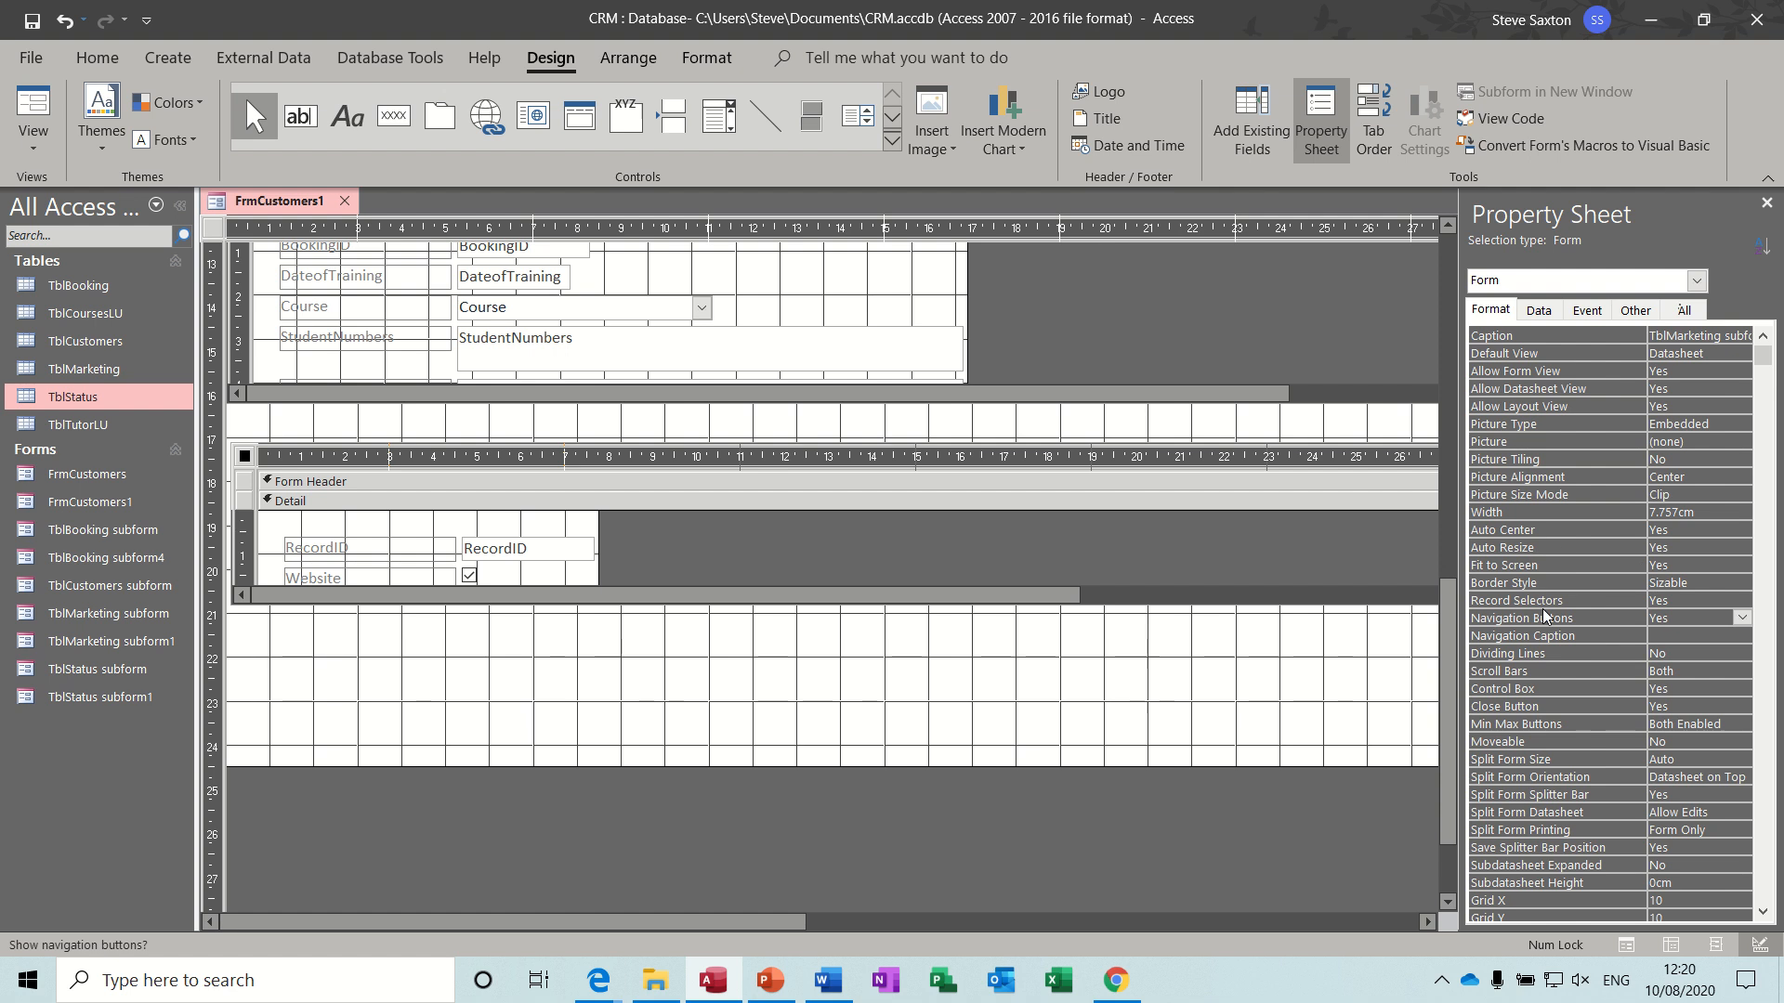
left_click(1692, 600)
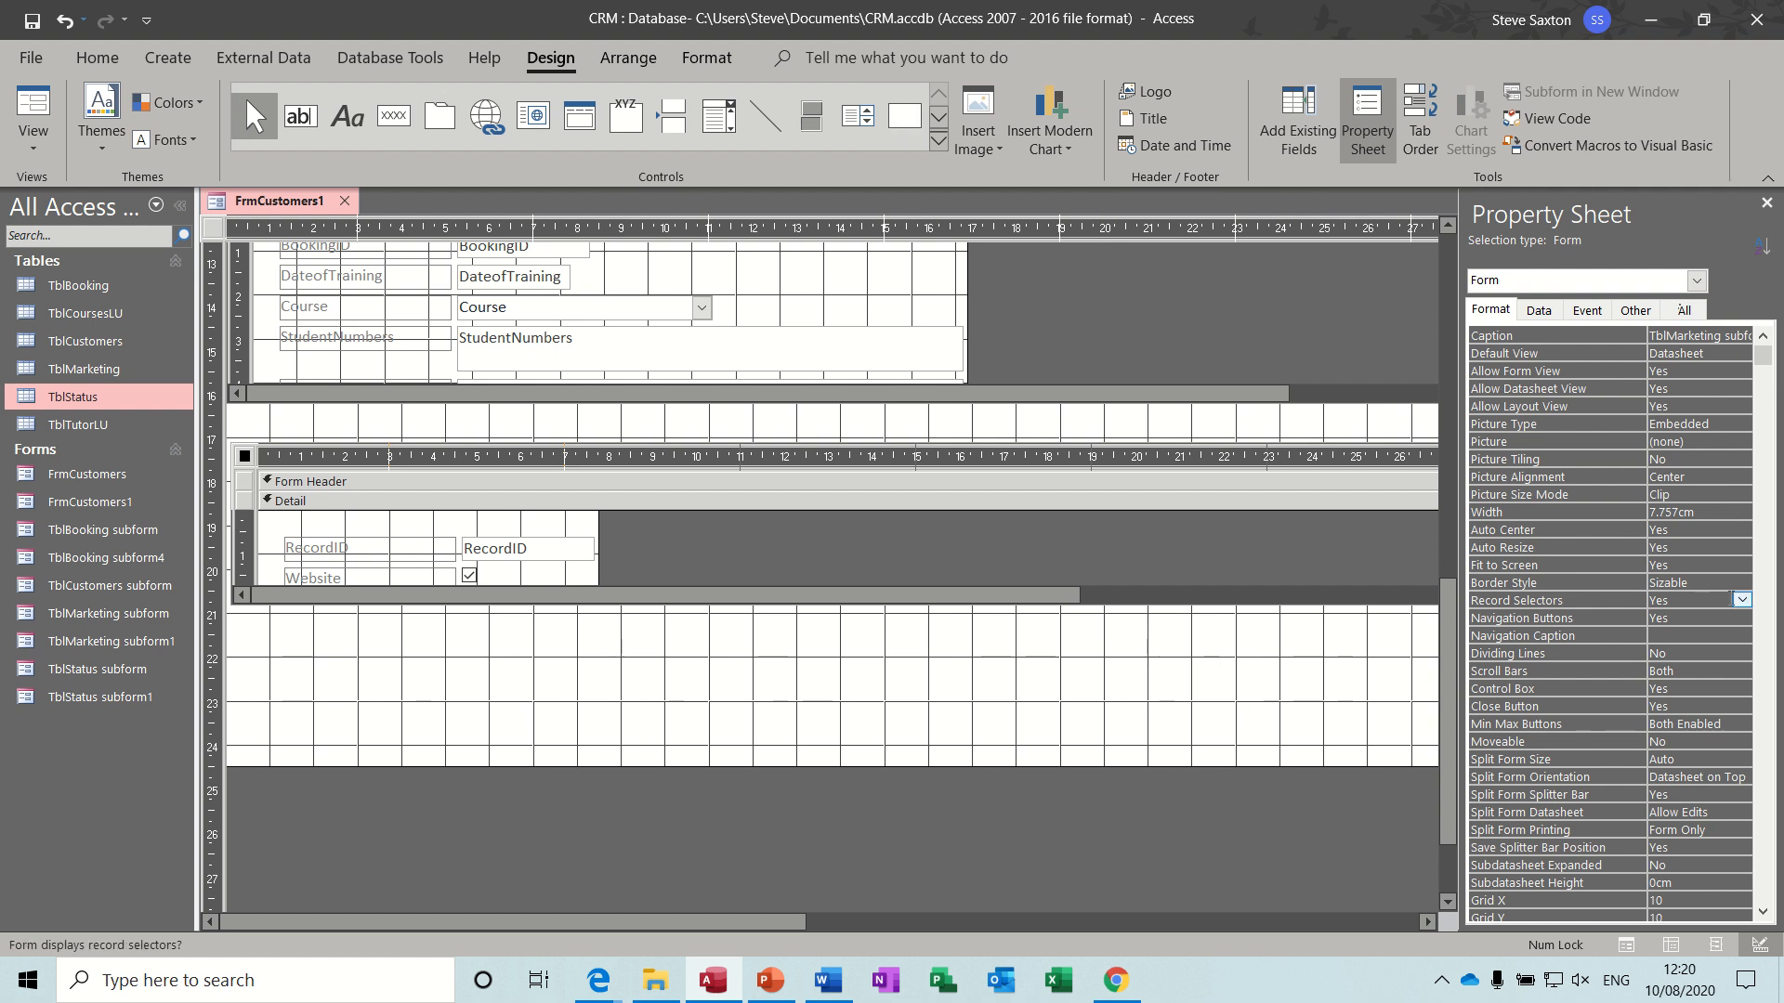
left_click(1742, 600)
left_click(1717, 634)
- Set Navigation Buttons to No for the TblMarketing subform's form and check the three subforms in Form View
left_click(1714, 620)
left_click(1742, 619)
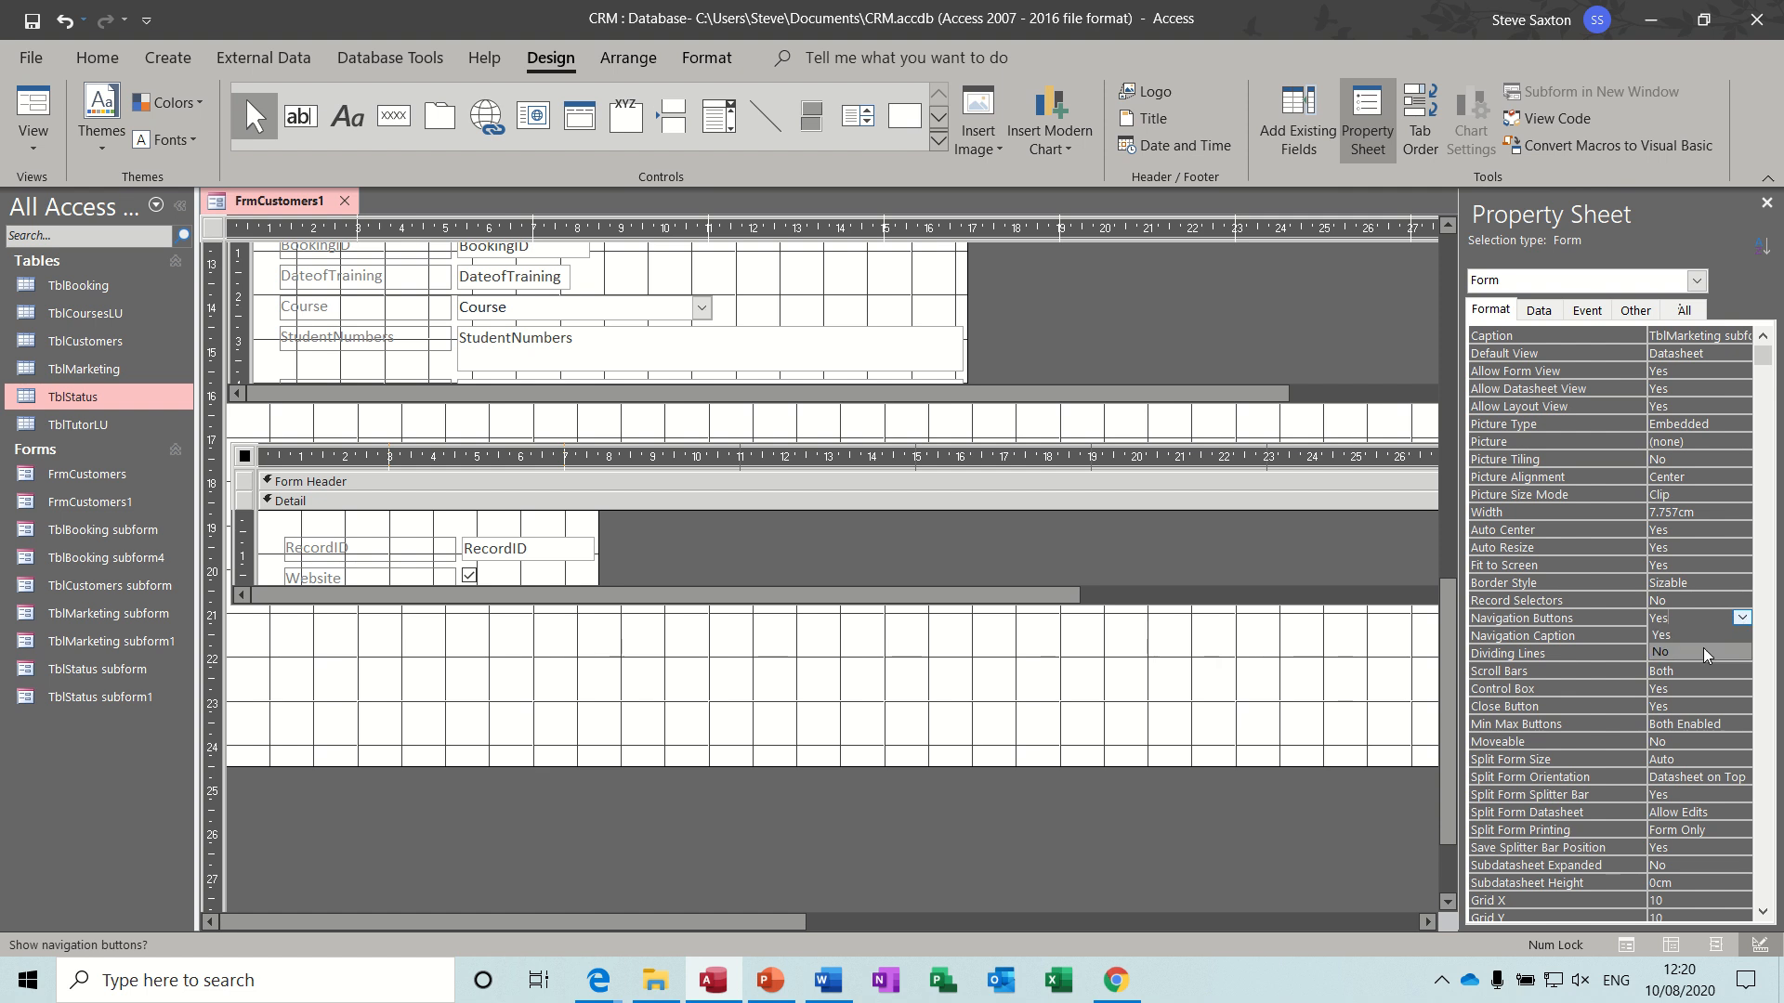
left_click(1717, 652)
left_click(938, 692)
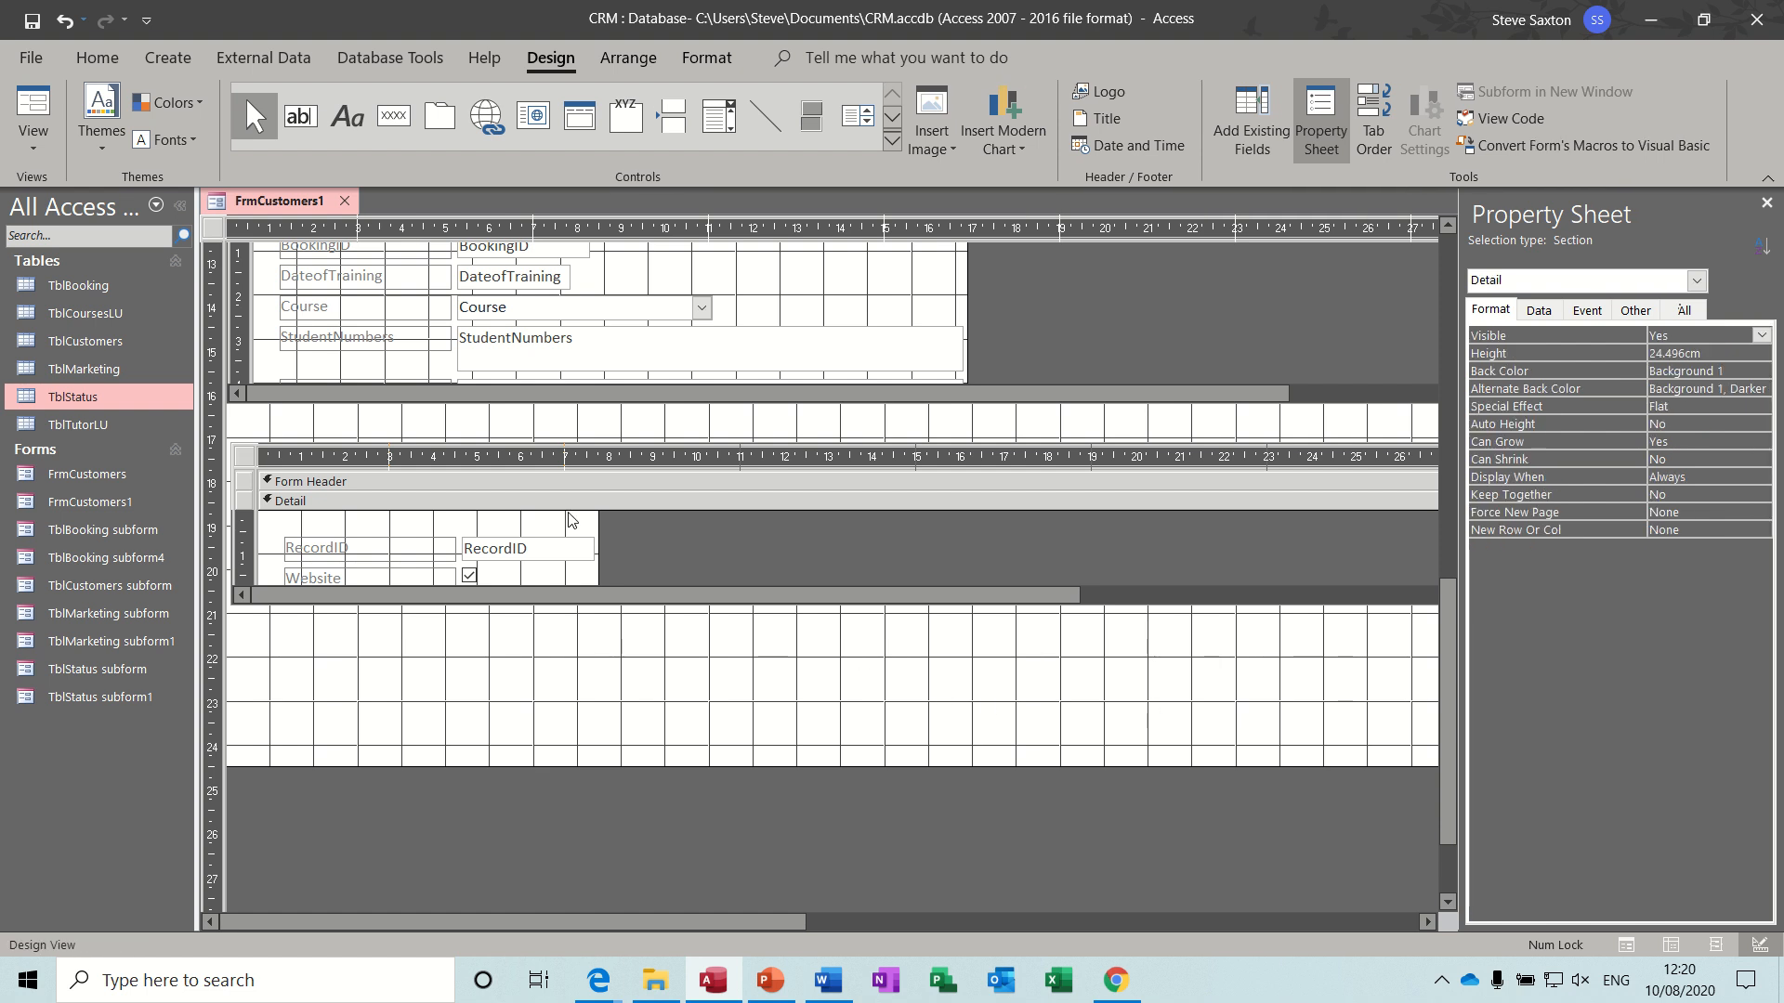
left_click(33, 107)
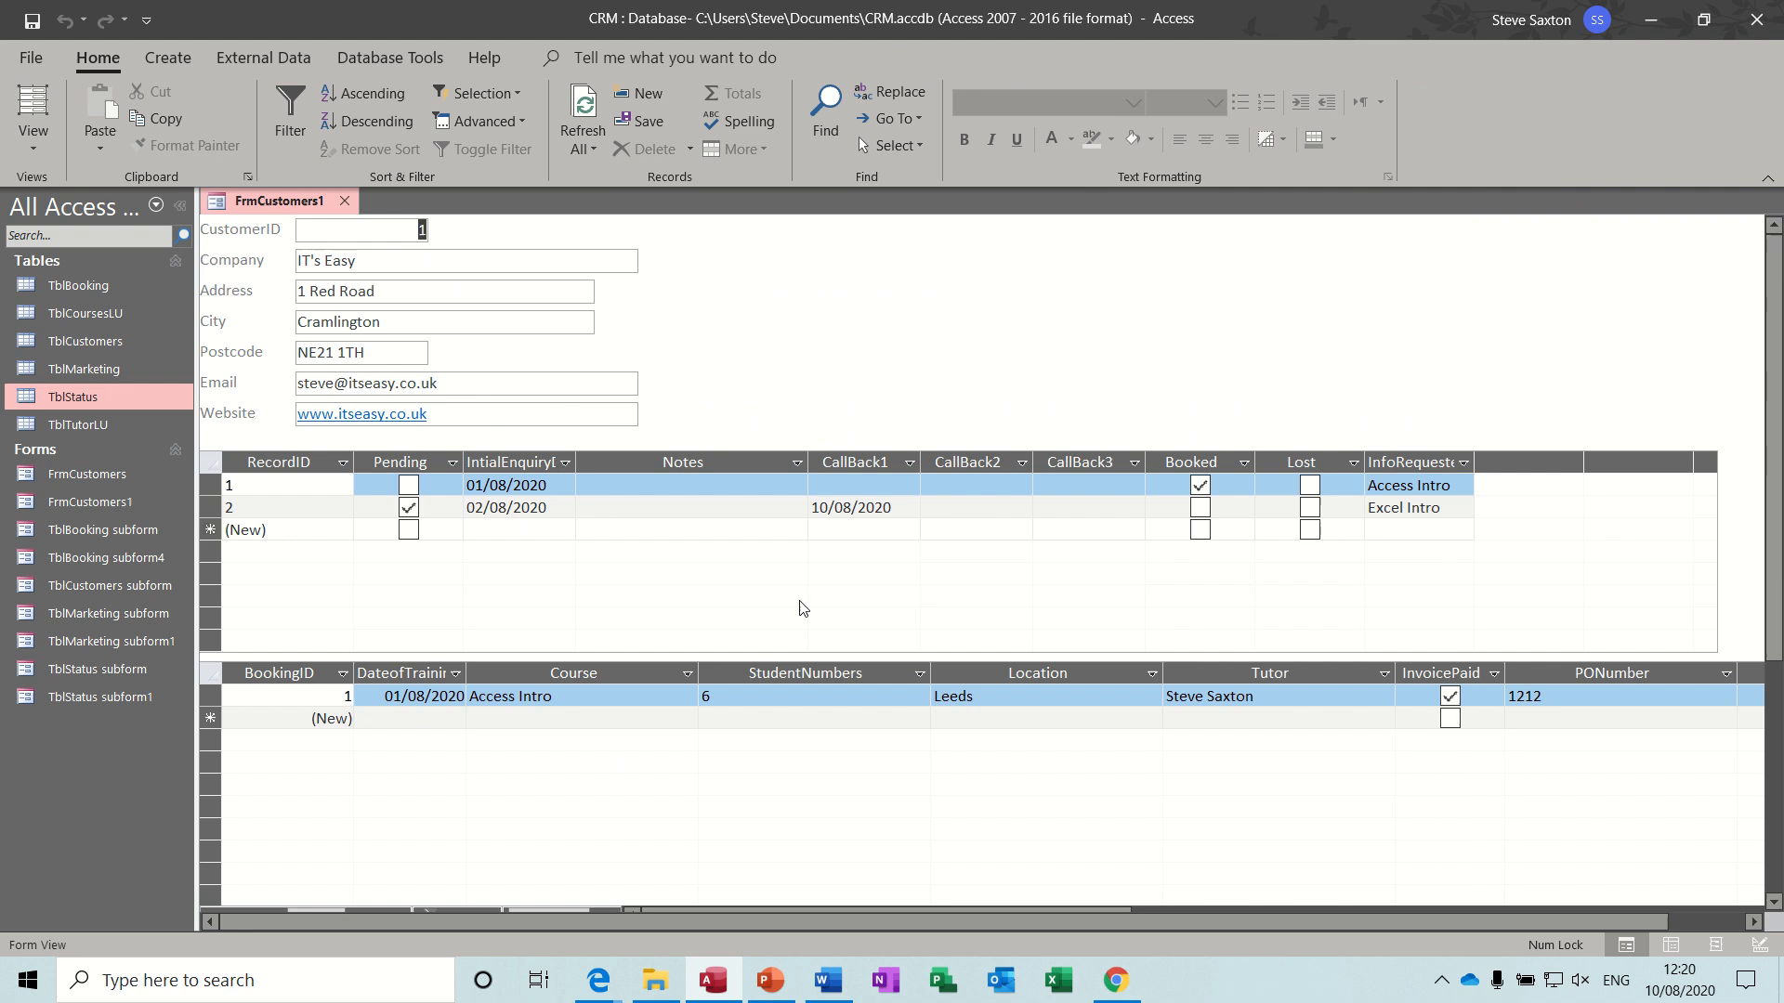
scroll(1777, 406, "down", 5)
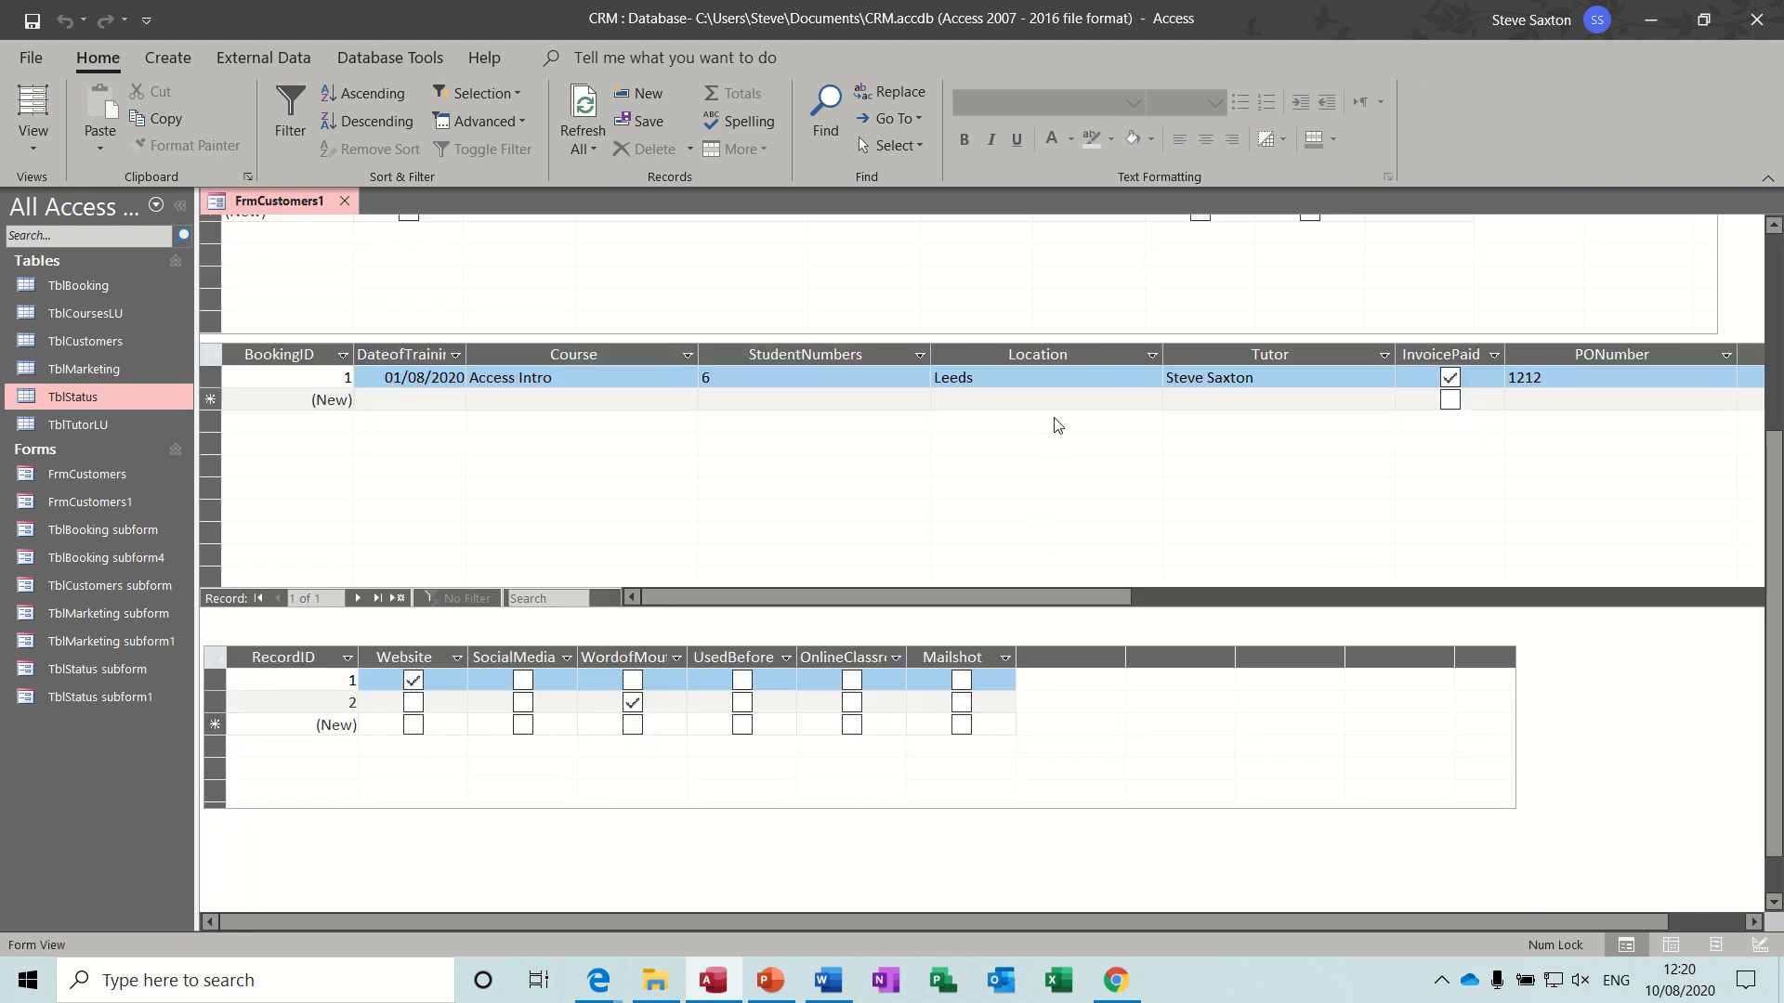
scroll(1756, 539, "up", 5)
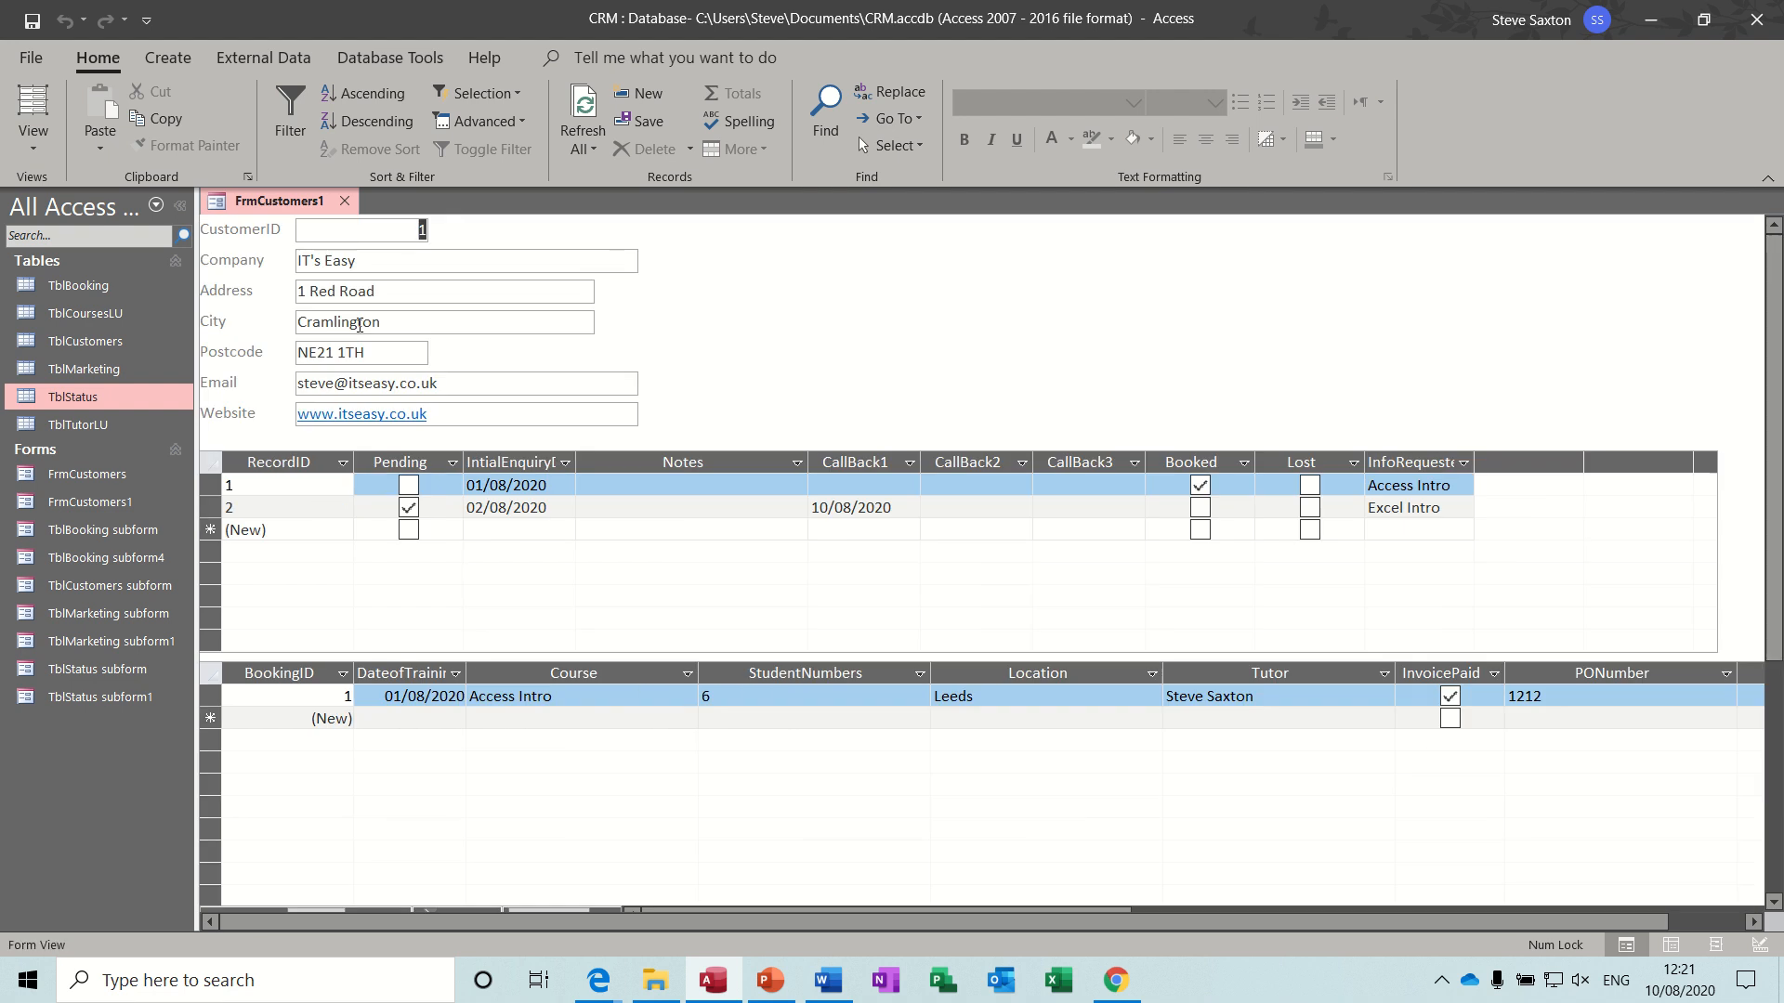
- In Design View, shorten the TblStatus subform to about 3 cm high and move the TblBooking subform up close beneath it
left_click(34, 139)
left_click(54, 353)
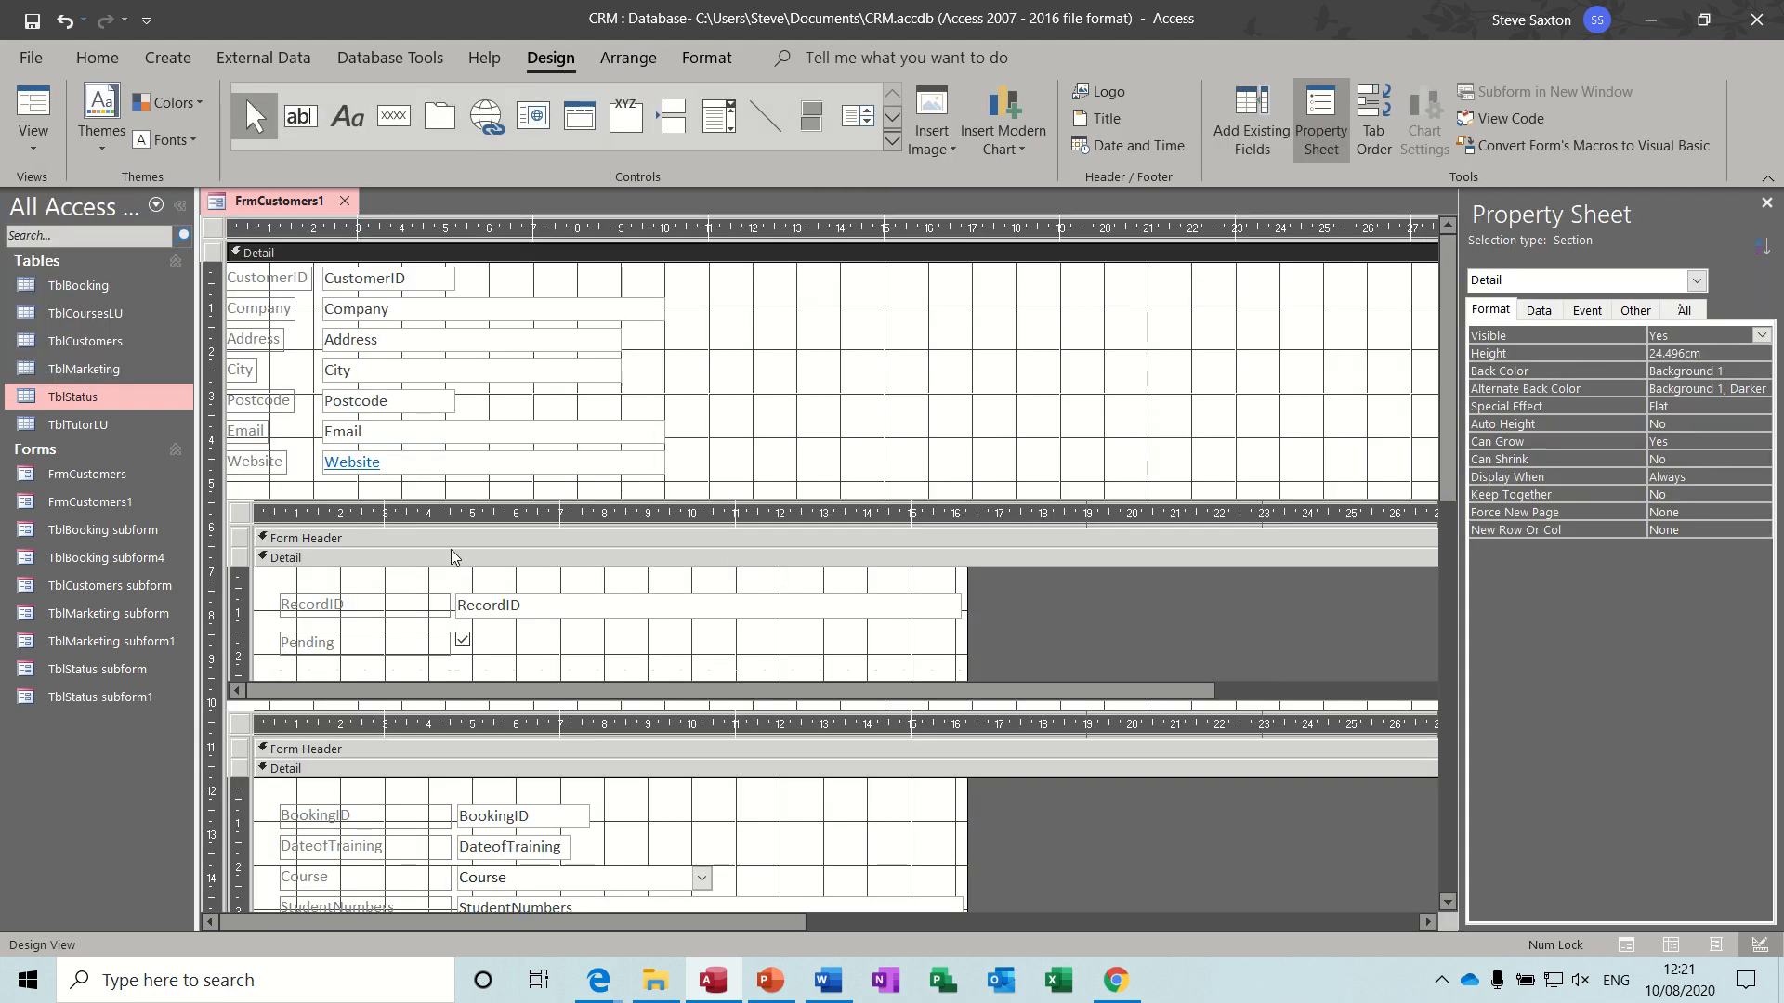
left_click(235, 517)
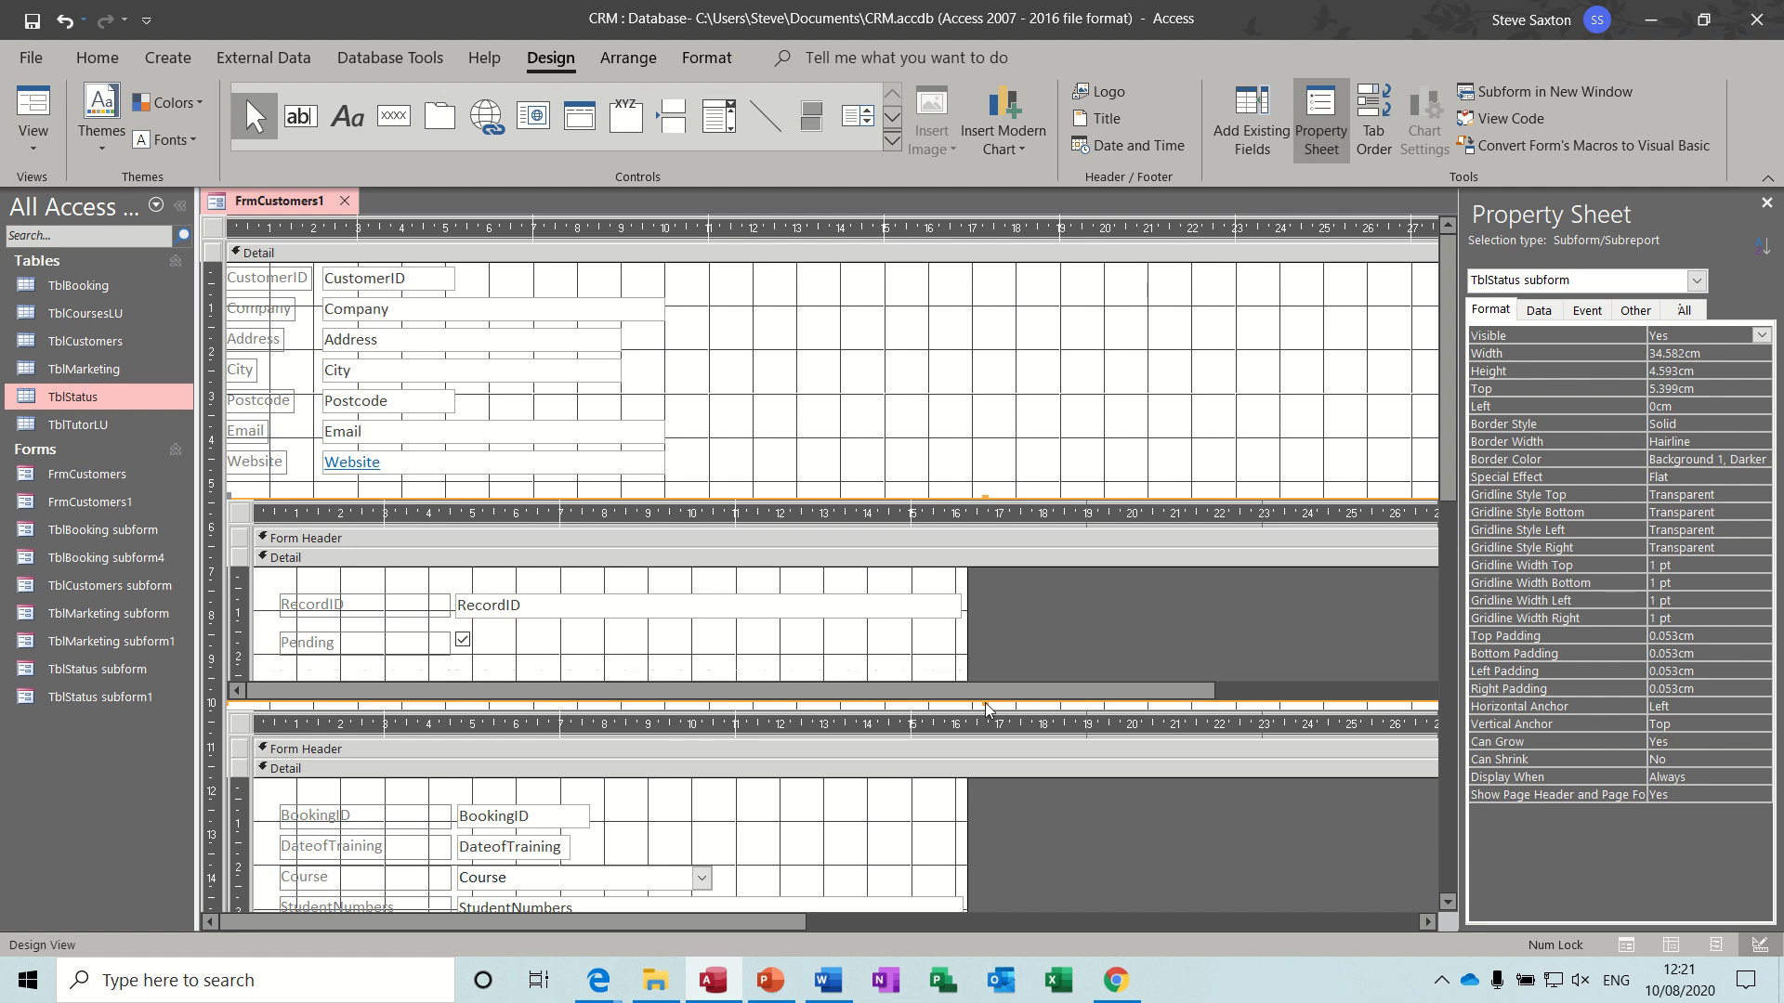
left_click_drag(987, 707, 983, 637)
left_click_drag(242, 714, 241, 643)
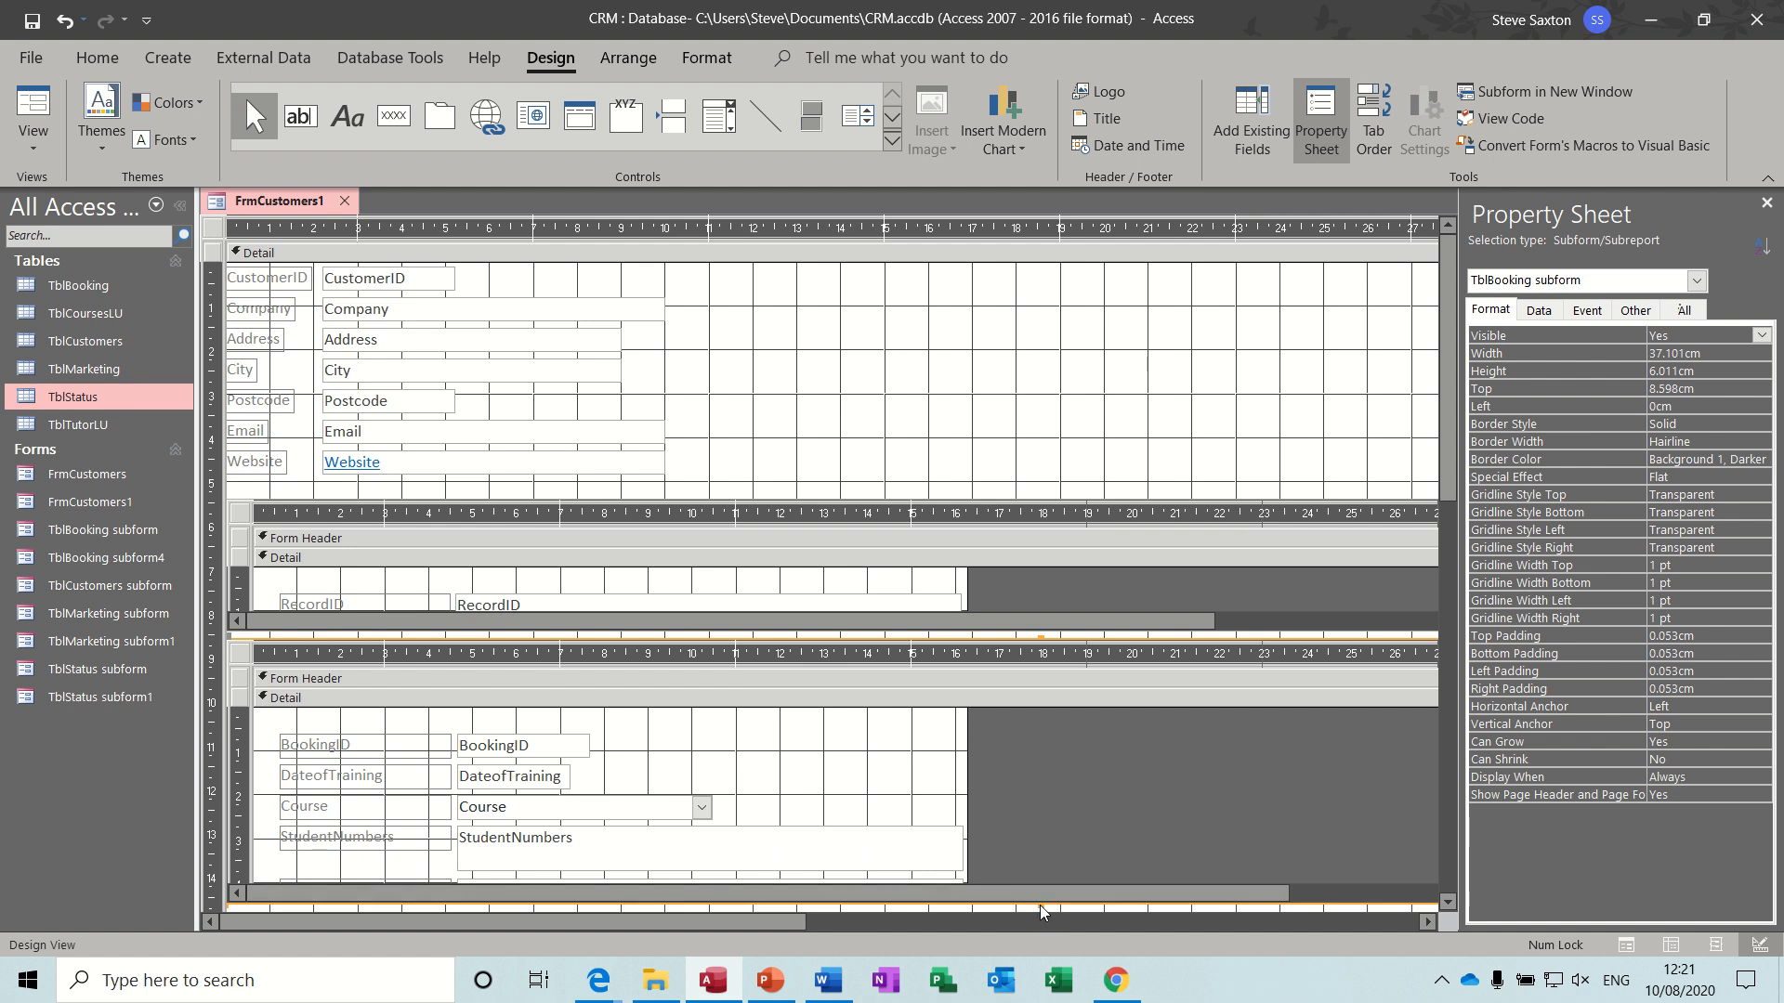
- Shorten the TblBooking subform to about 3.7 cm high, move the TblMarketing subform up close beneath it, and display the form in Form View
left_click_drag(1041, 906, 1039, 802)
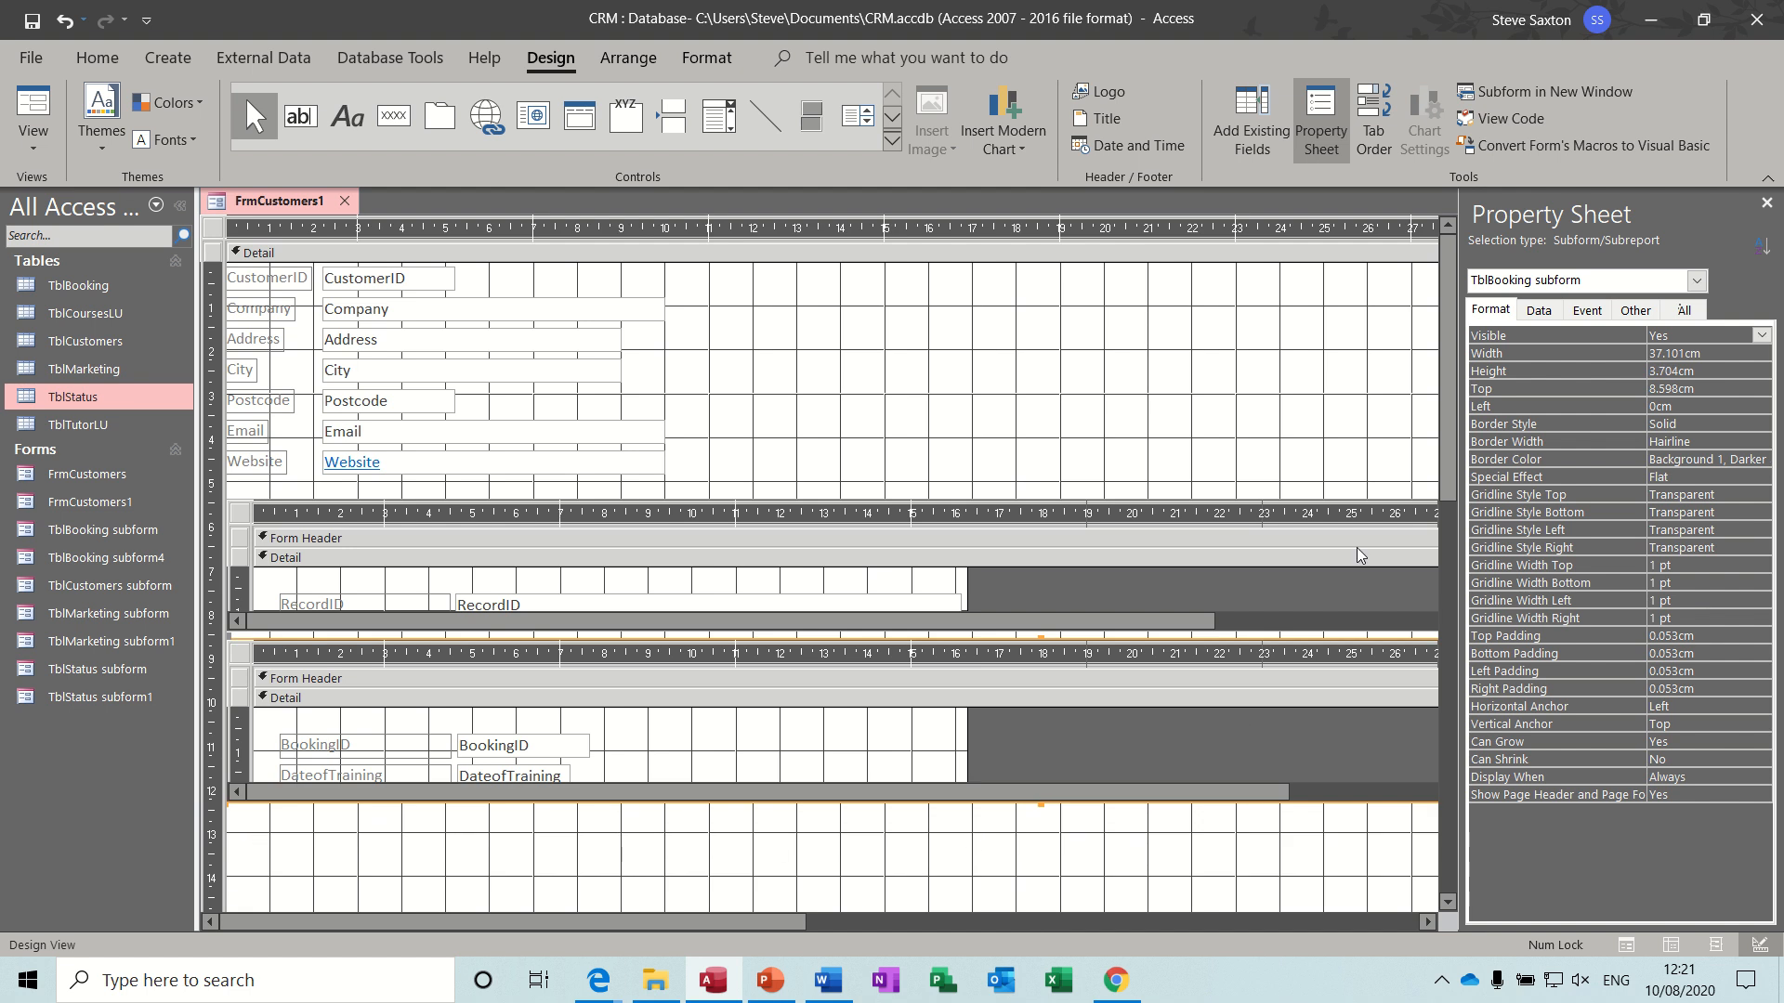
left_click_drag(1446, 457, 1443, 611)
left_click_drag(249, 774, 239, 573)
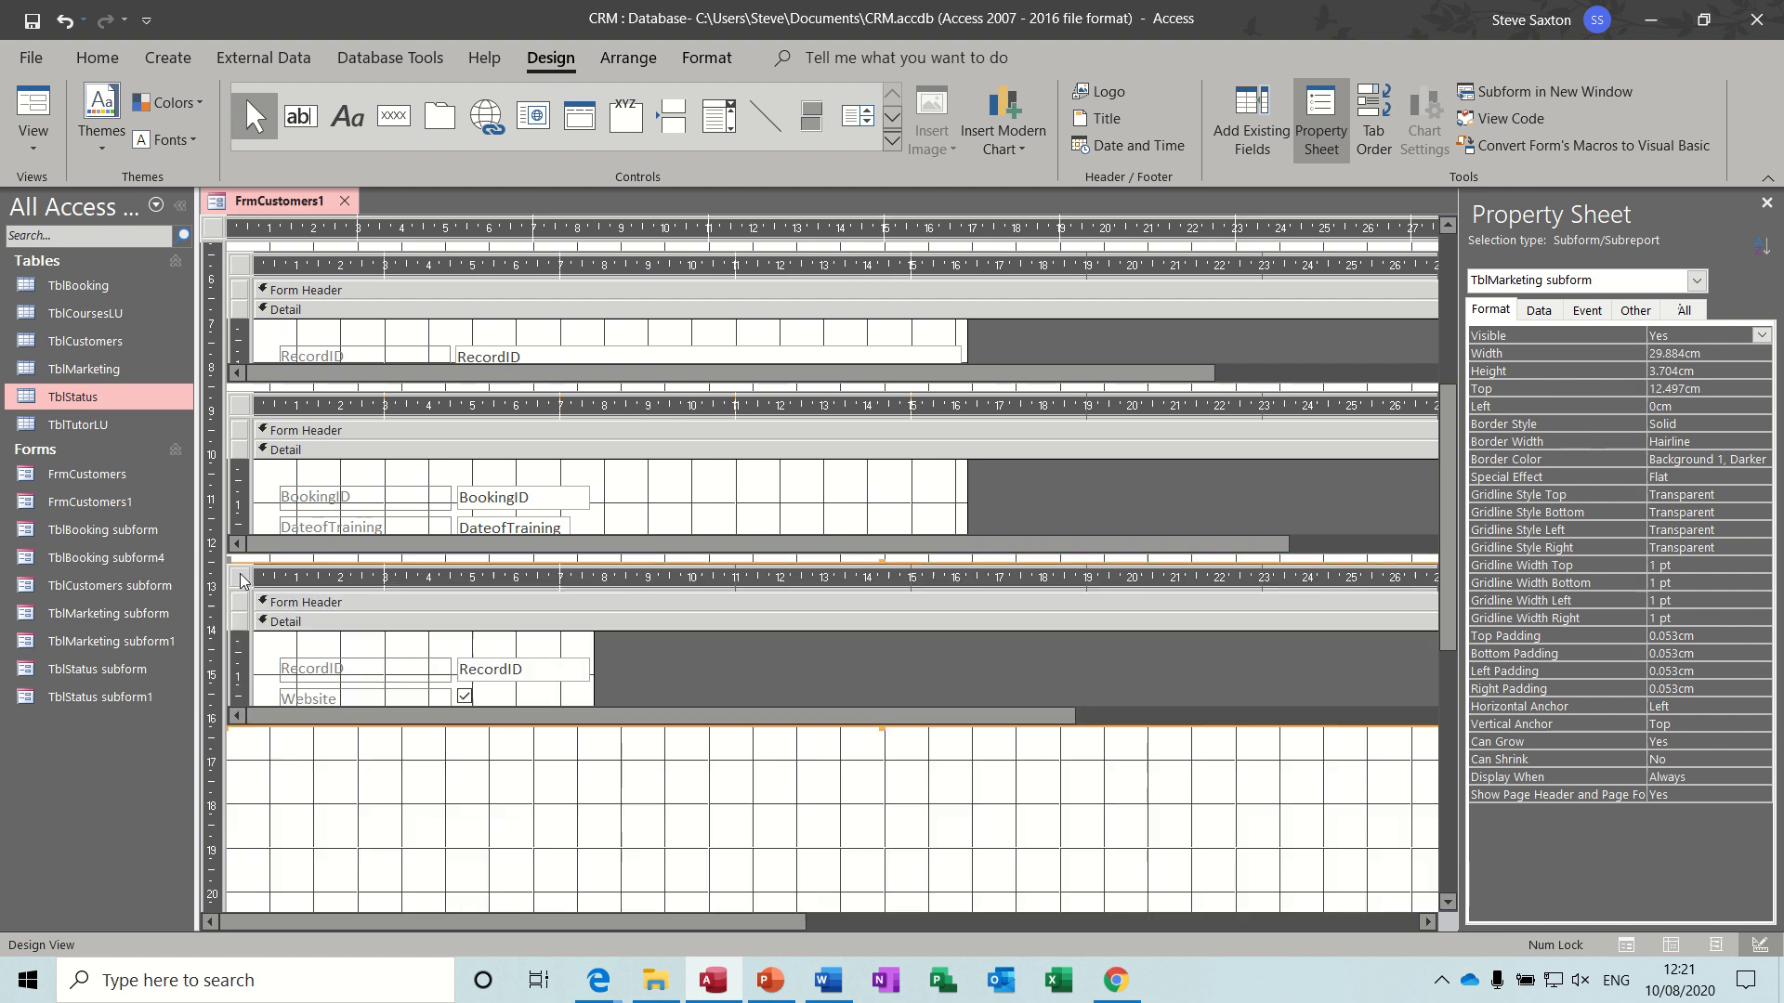
left_click(976, 782)
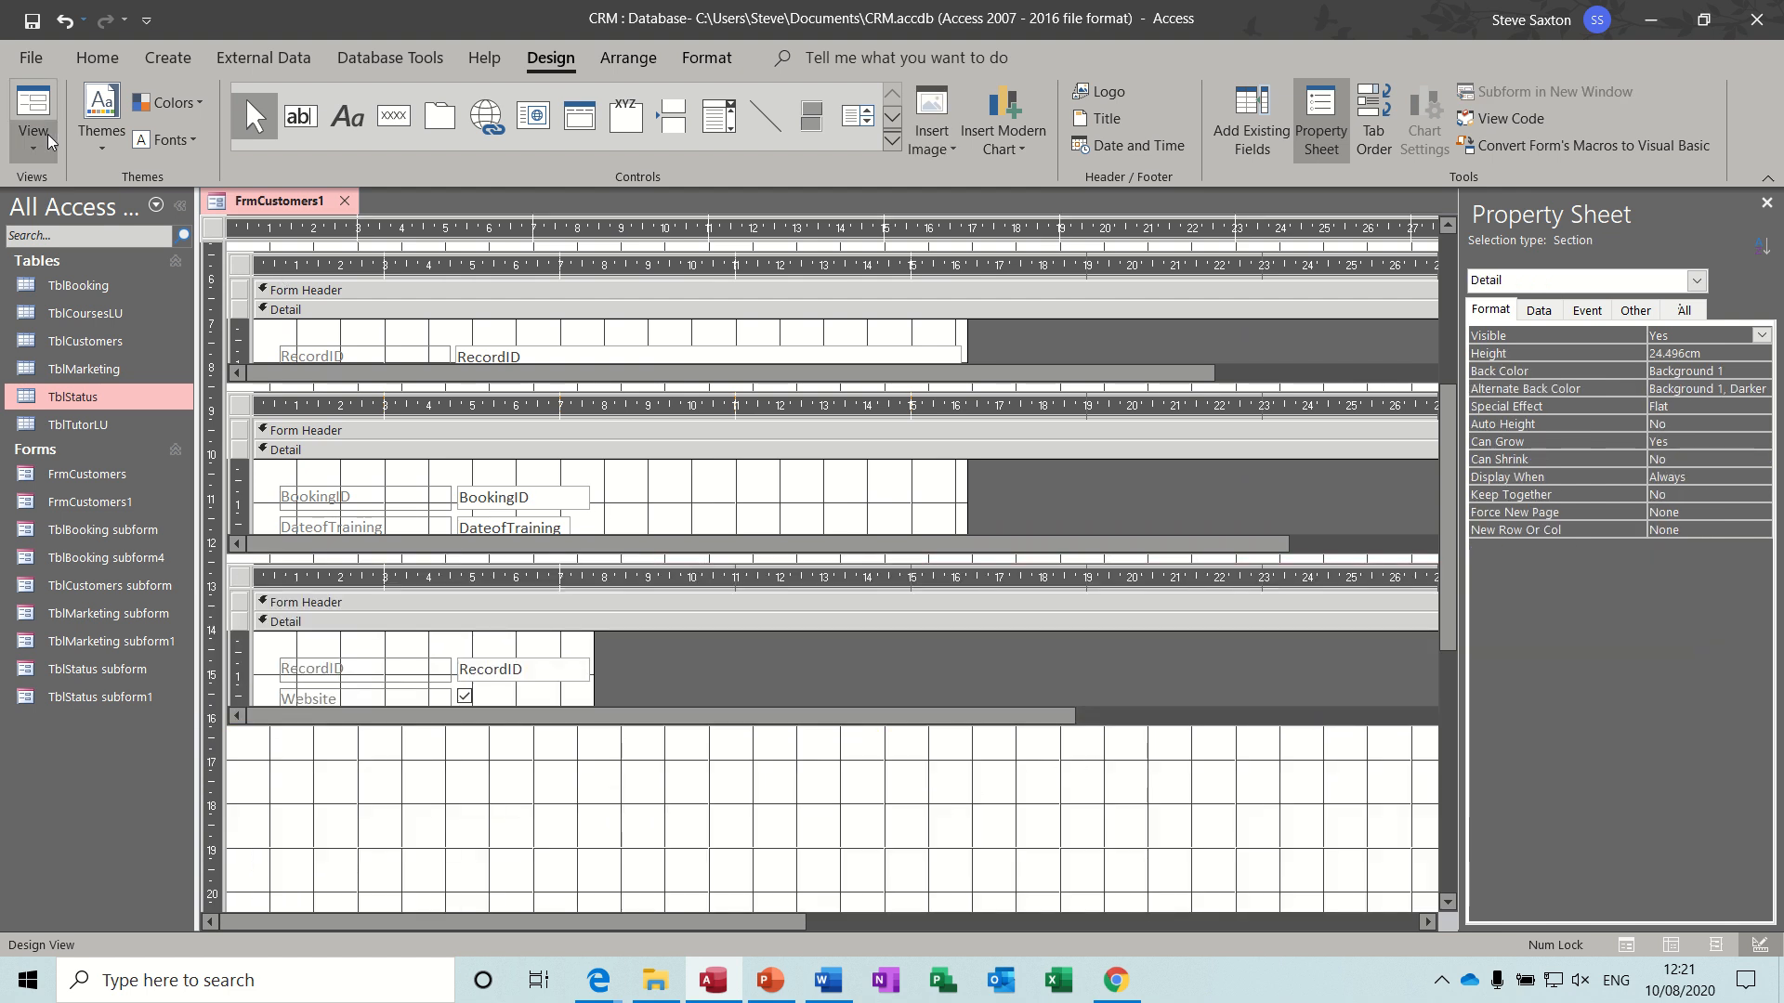
left_click(34, 109)
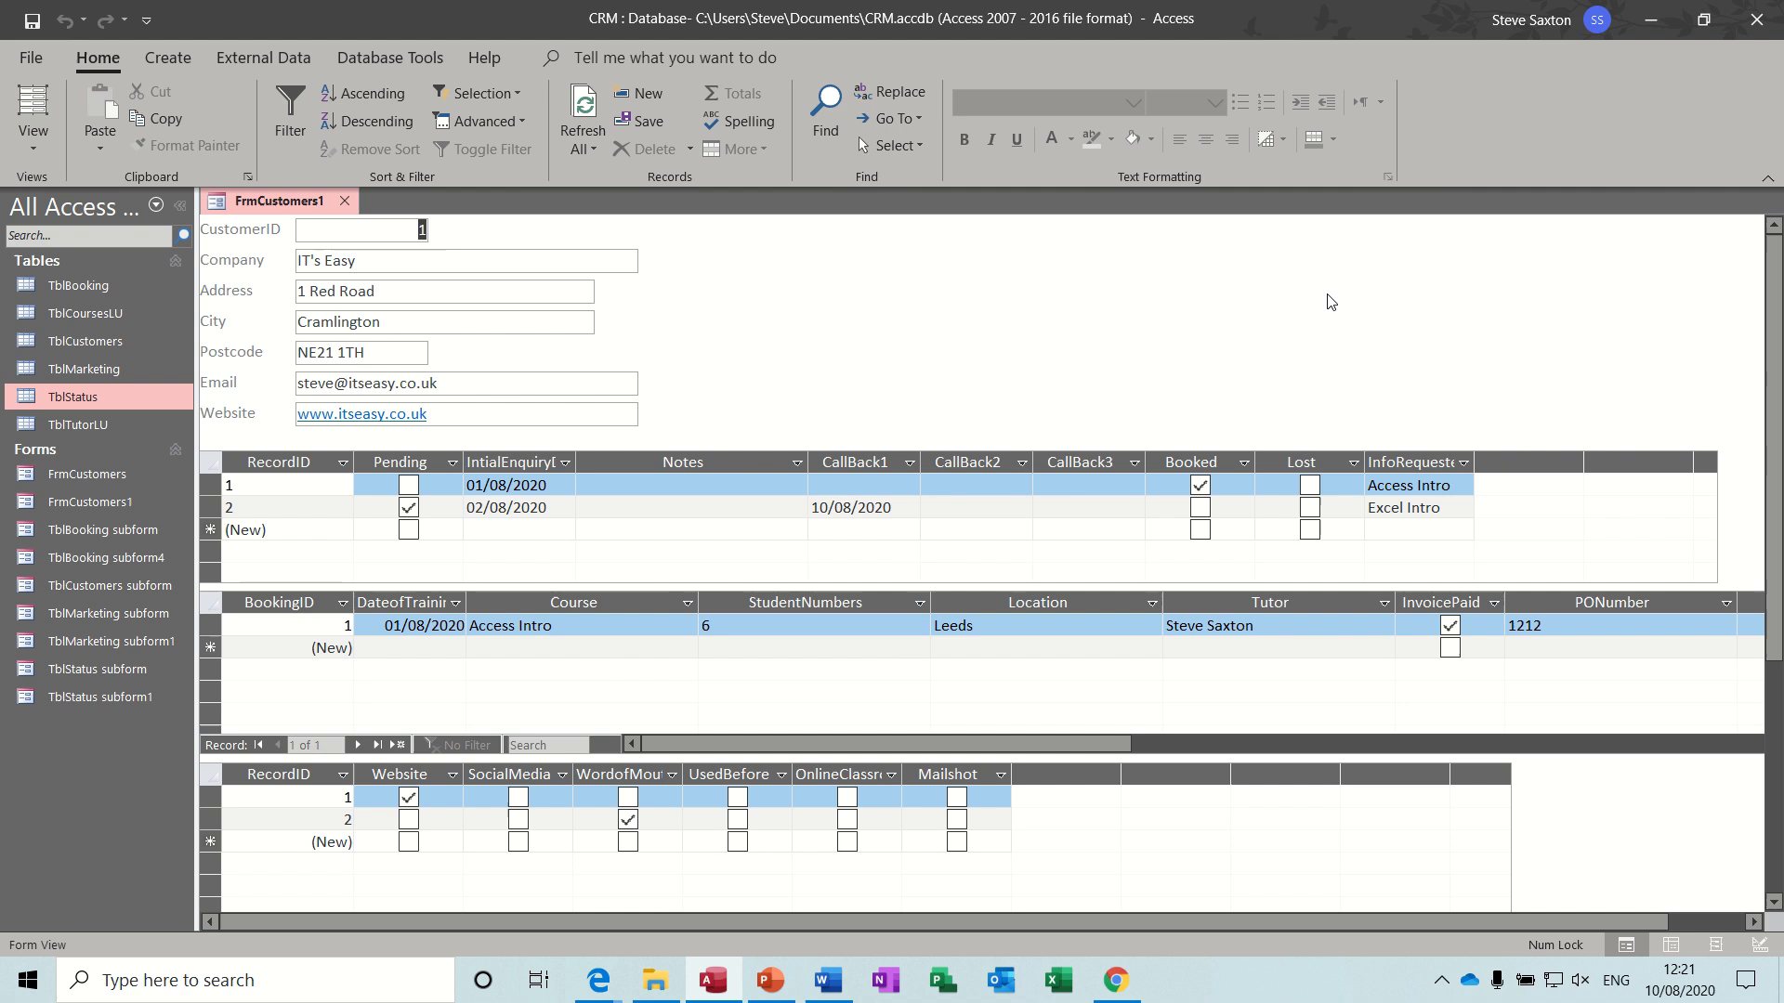
- In Design View, draw a command button about 5.1 cm by 1.3 cm beside the customer fields, with the Record Operations action Add New Record
left_click(37, 144)
left_click(53, 362)
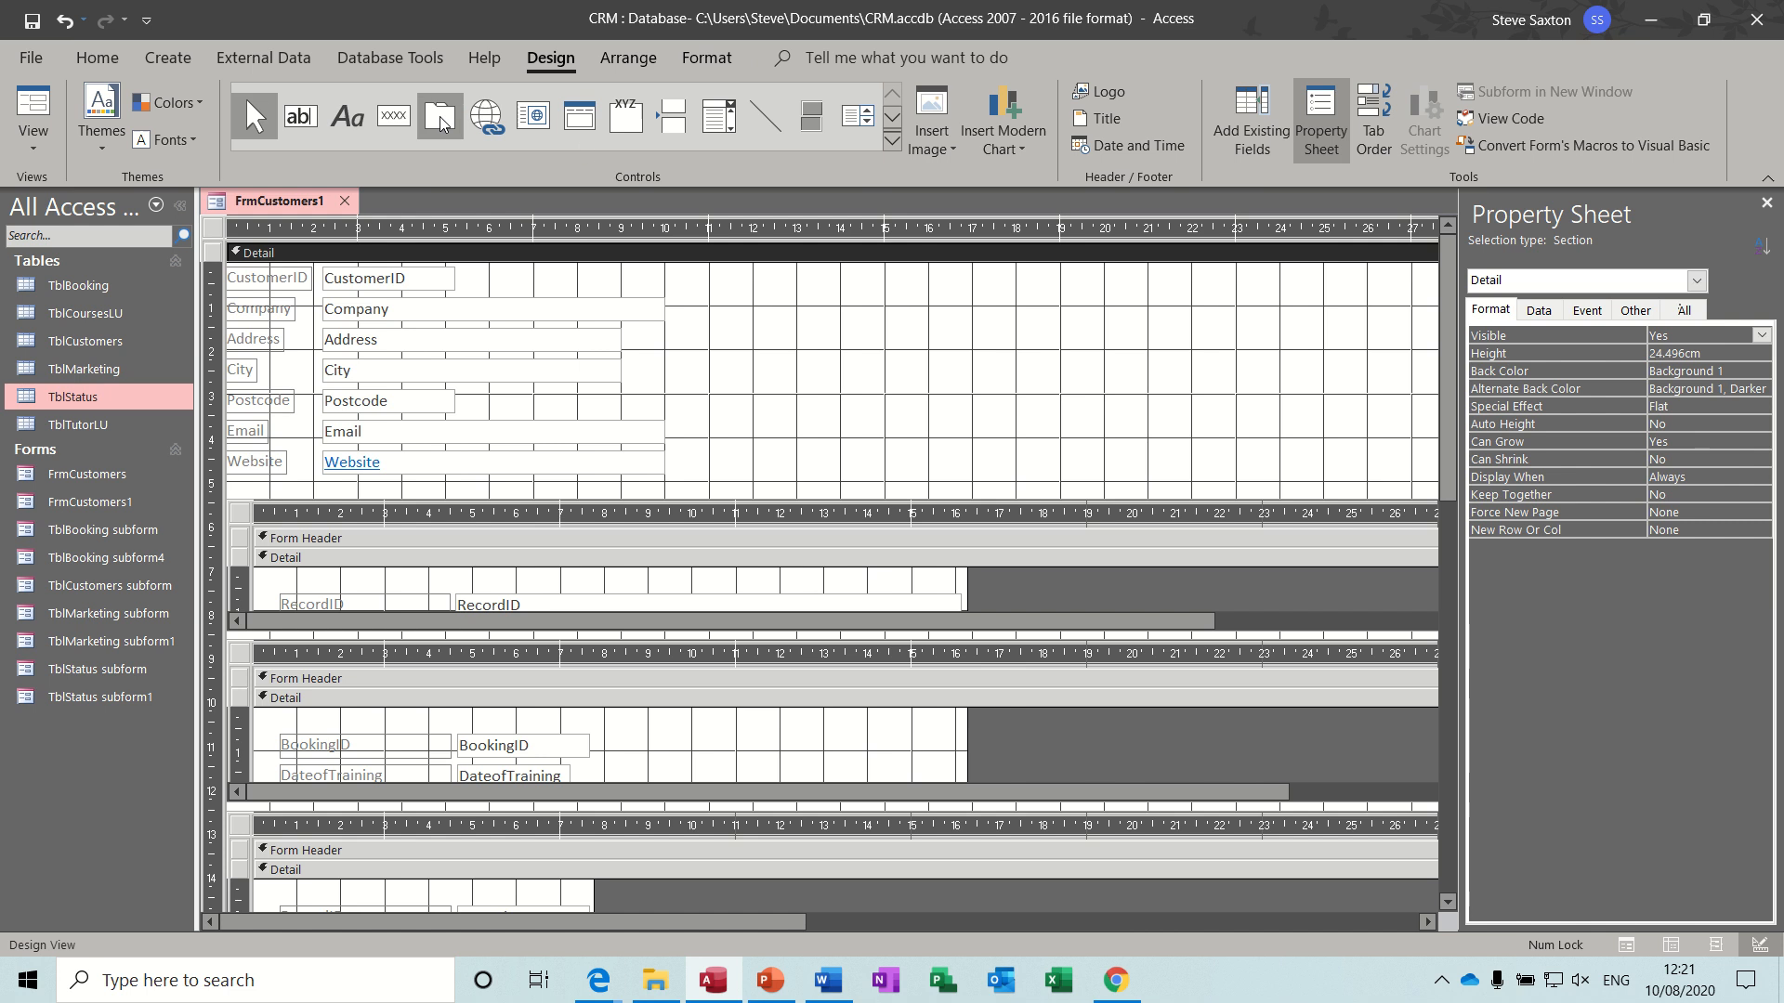
left_click(393, 116)
left_click_drag(825, 284, 1050, 353)
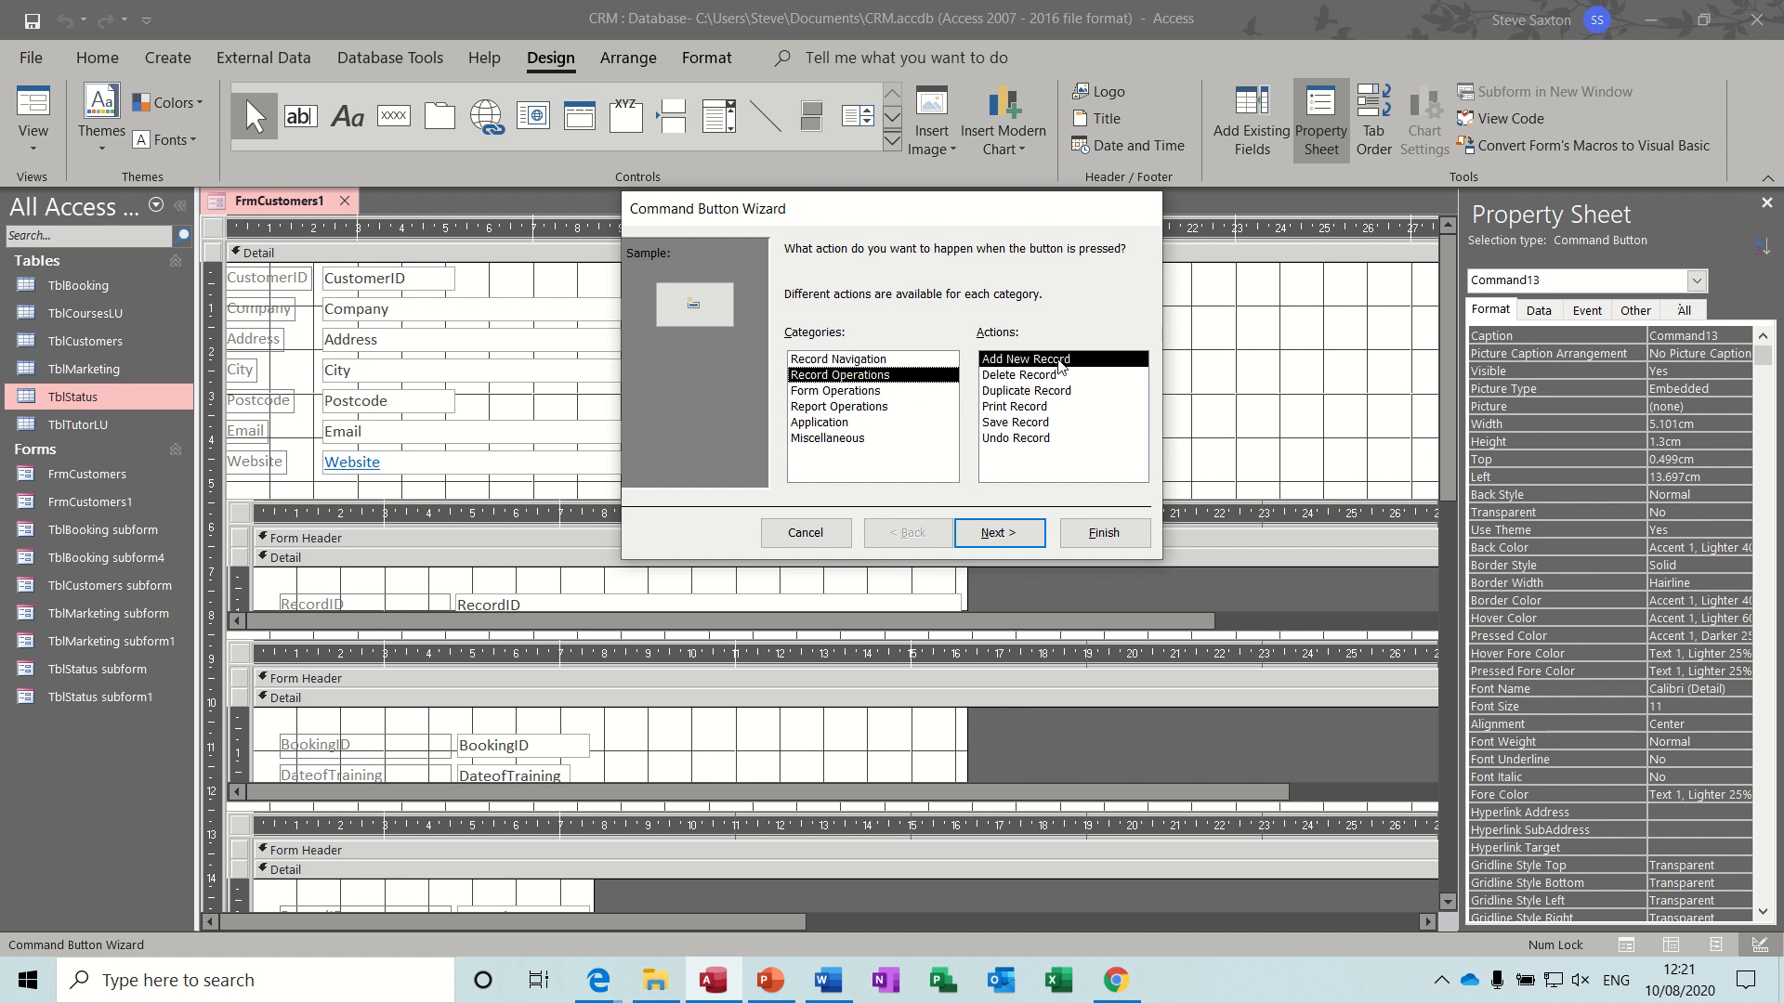
left_click(1006, 532)
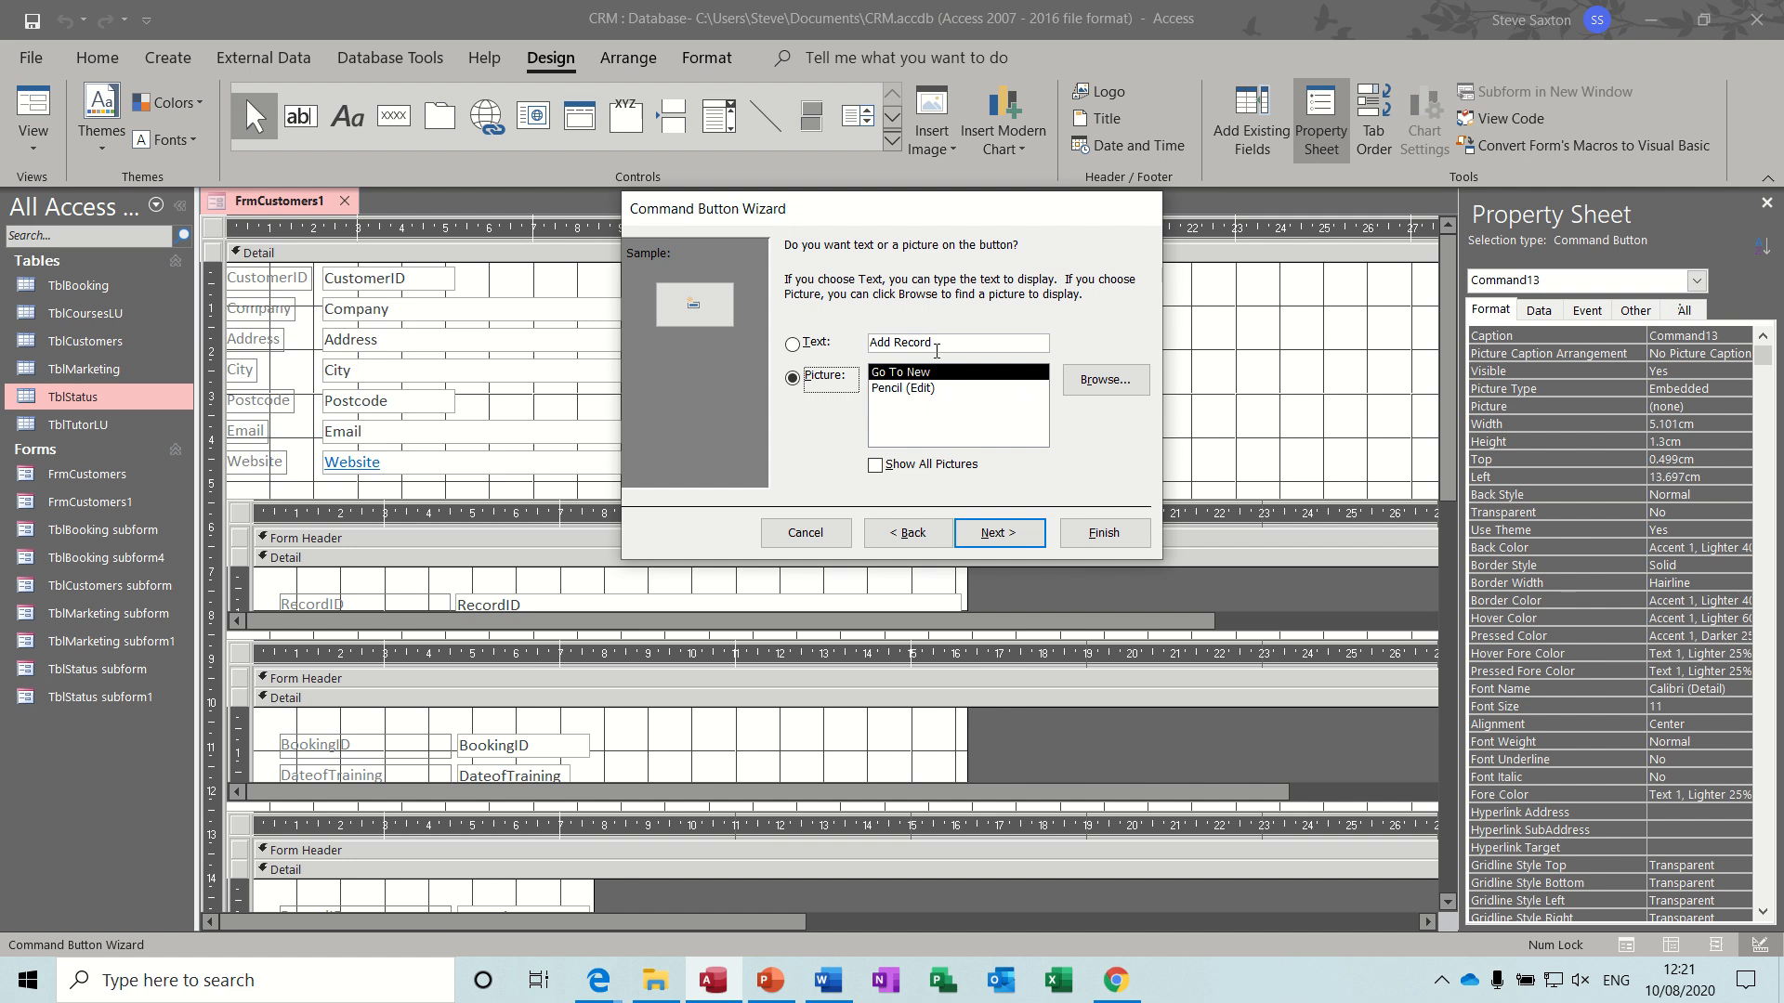
- Give the new command button the text Add Customer and finish creating it
left_click(944, 344)
key("BackSpace")
key("BackSpace")
key("BackSpace")
key("BackSpace")
key("BackSpace")
key("BackSpace")
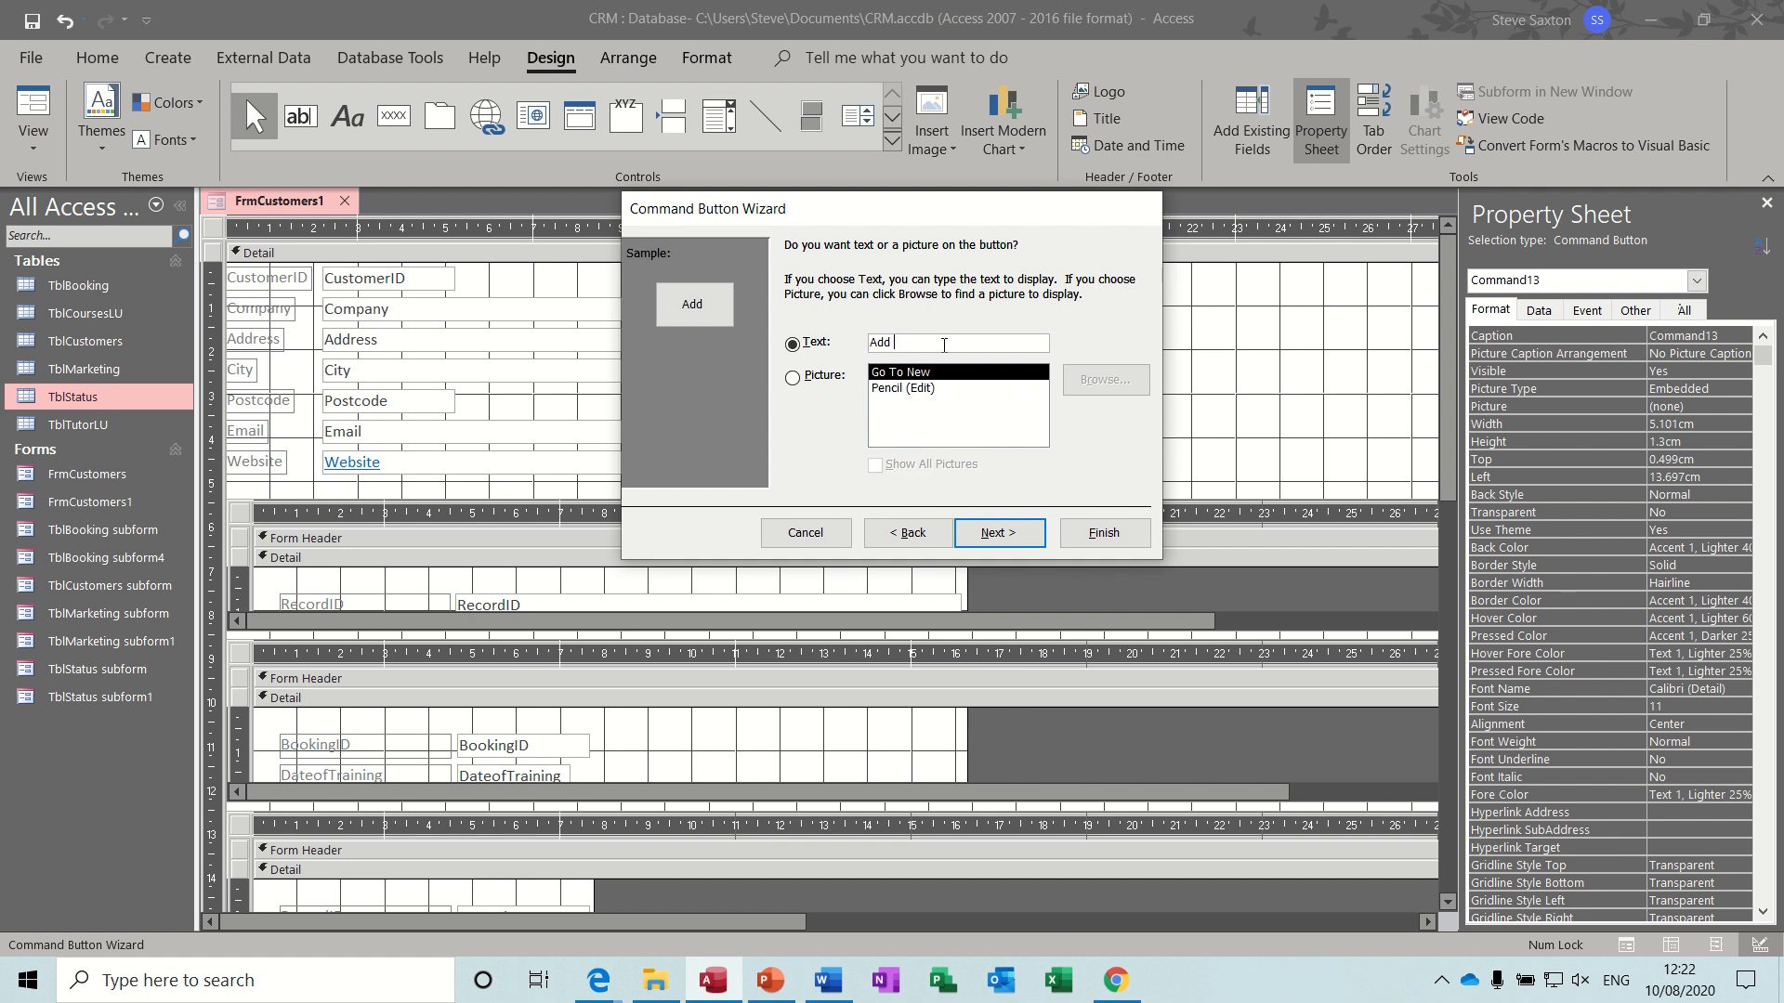
type("Customer")
left_click(1092, 539)
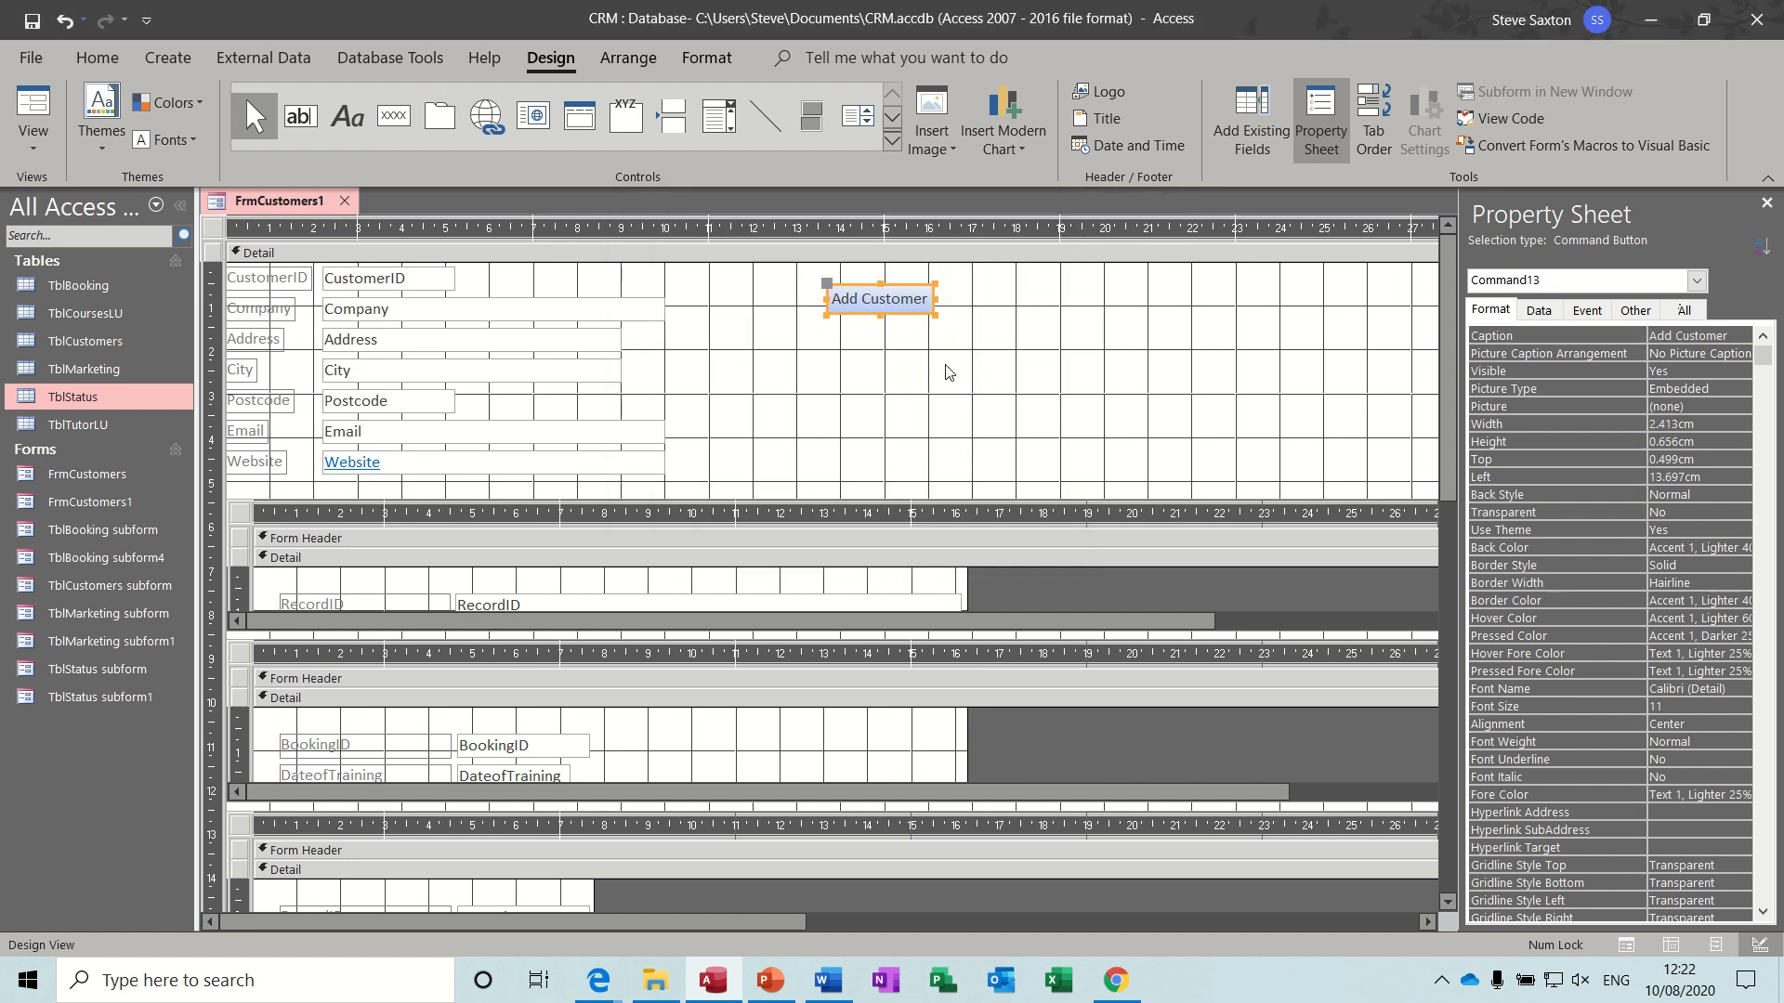
- Draw a command button about 2.7 cm by 0.9 cm below Add Customer, using the Record Navigation action Find Next with its default text
left_click(393, 115)
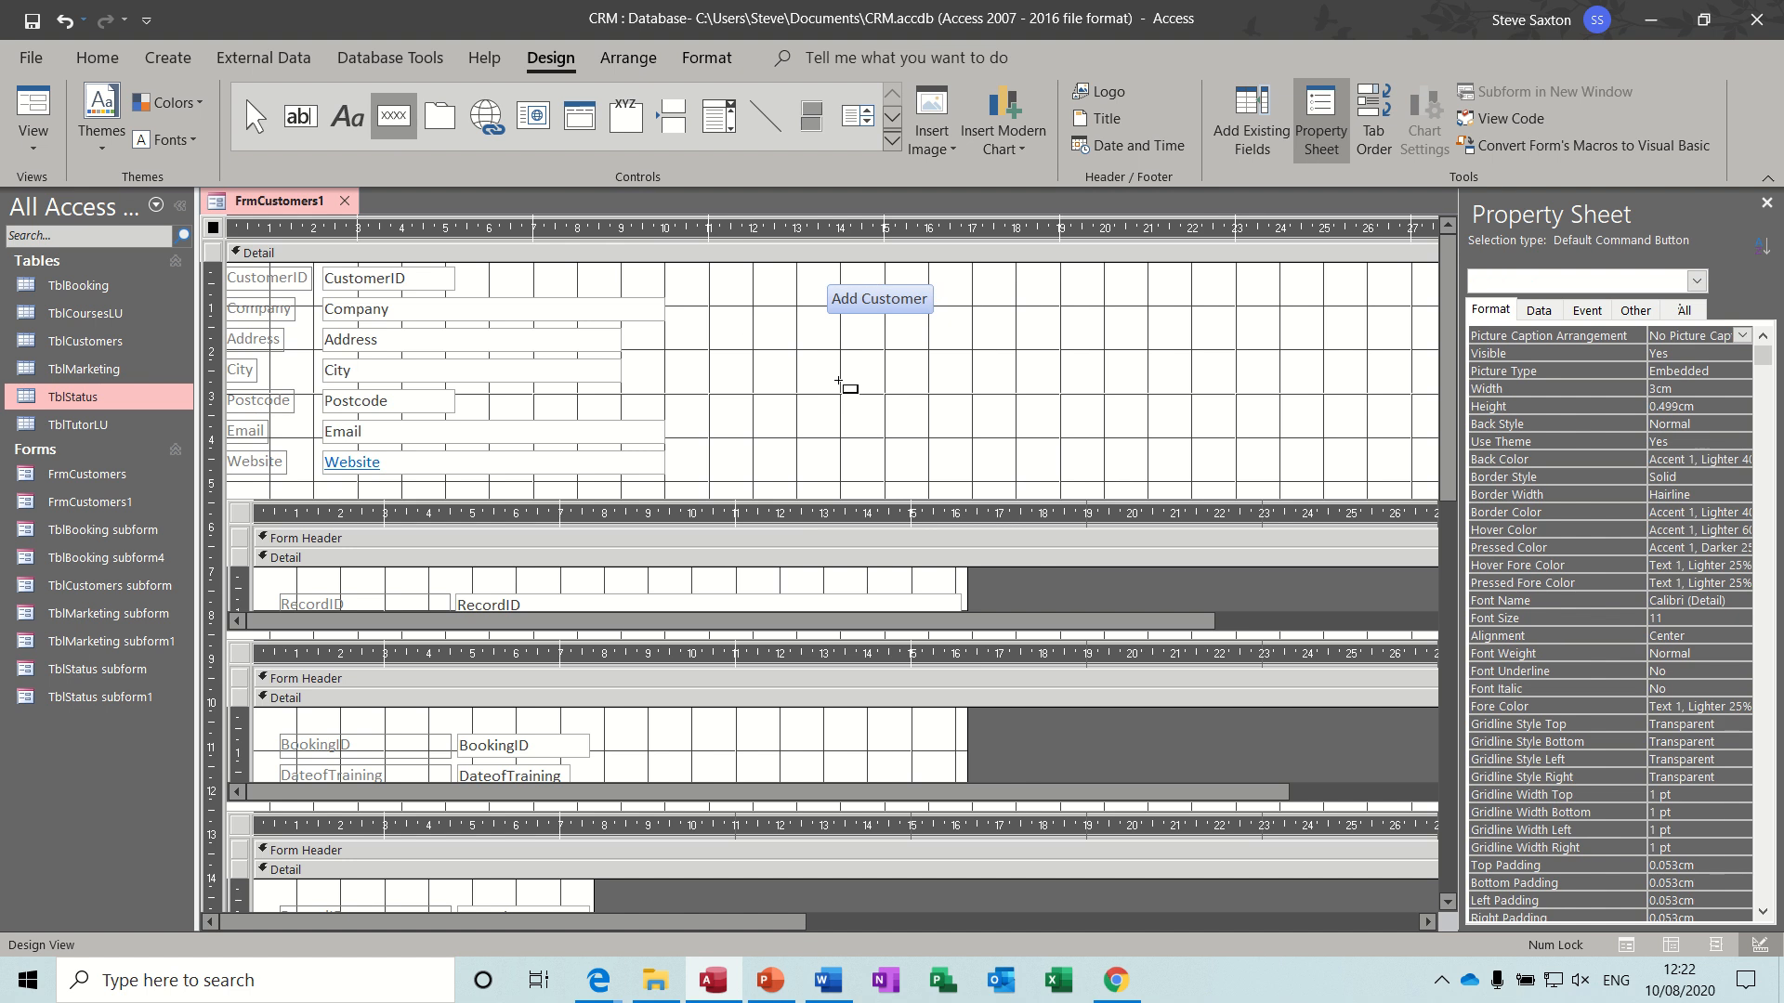
left_click_drag(827, 323, 947, 367)
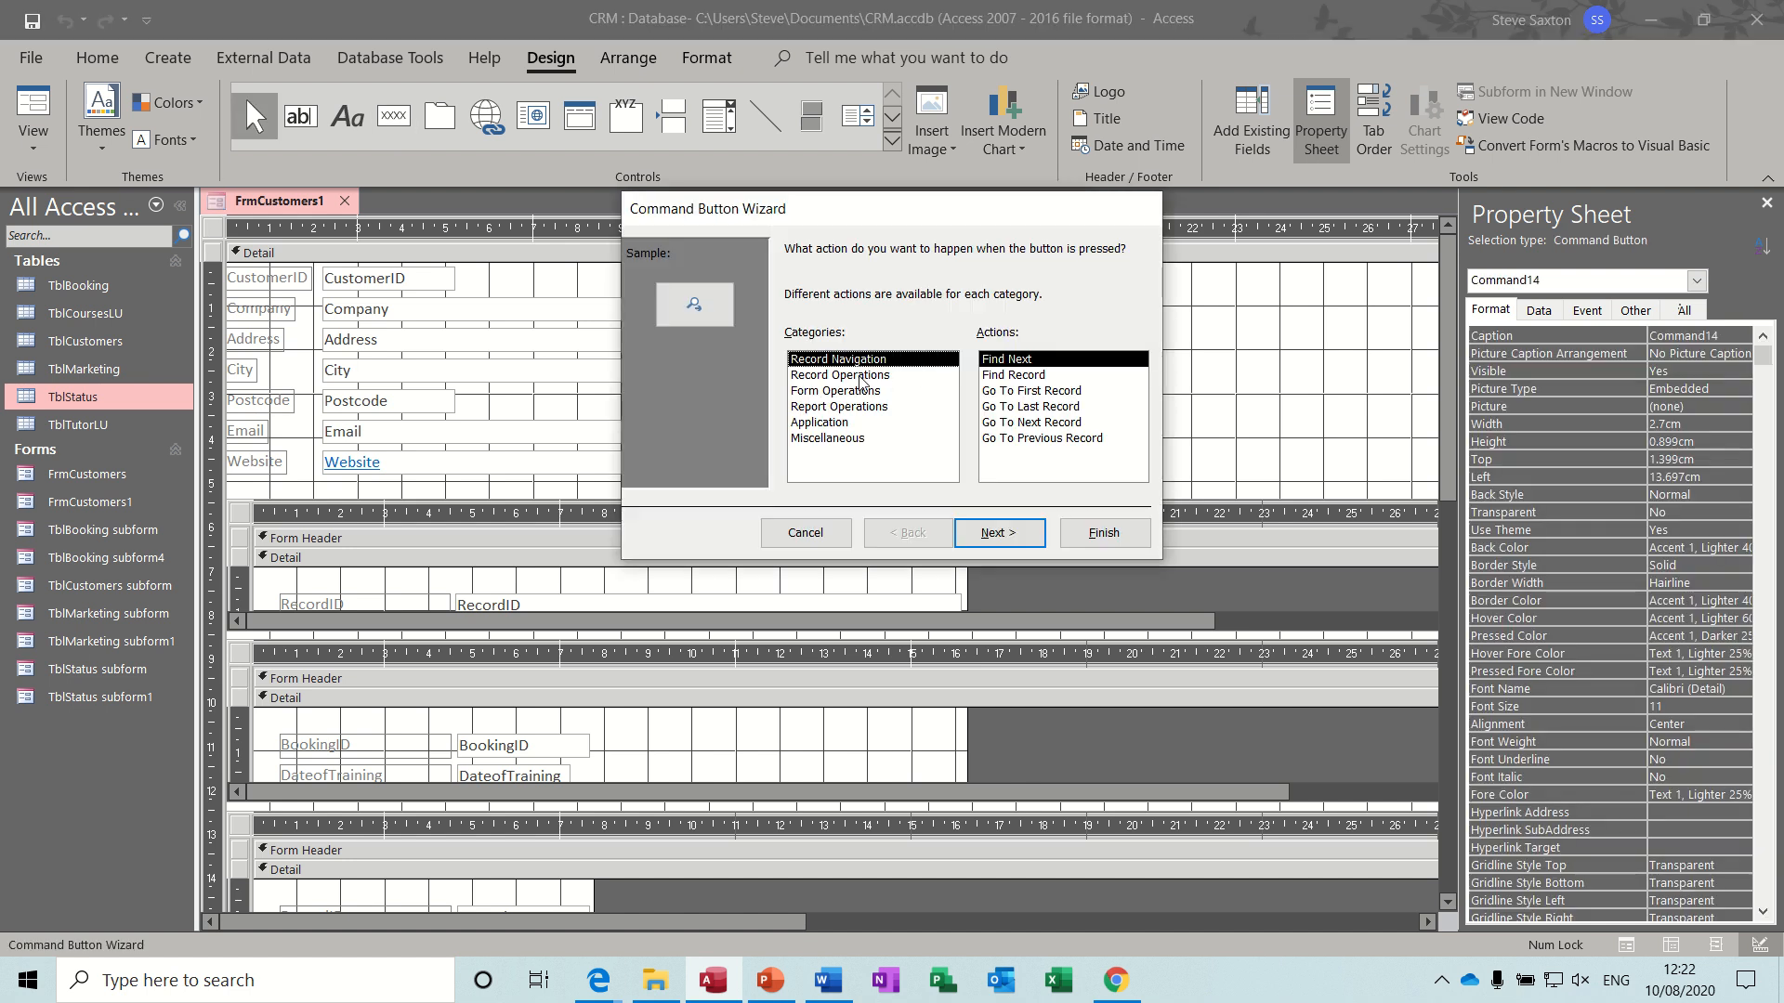
left_click(1002, 528)
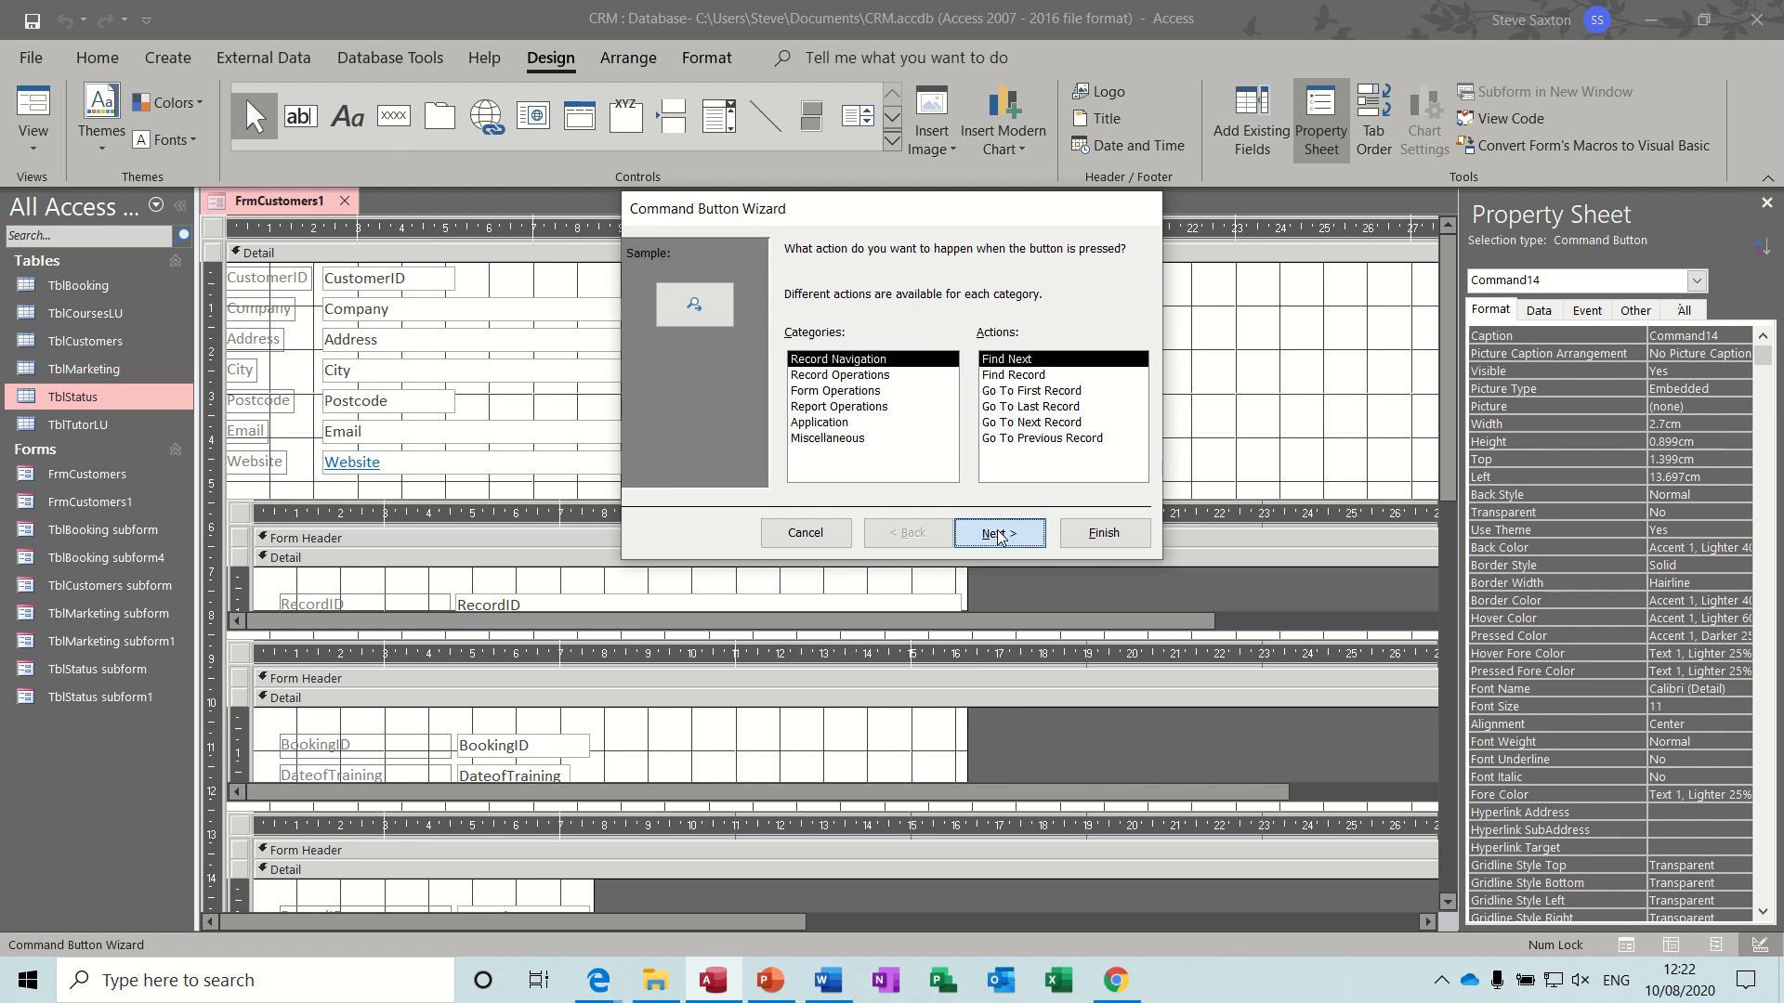
left_click(804, 350)
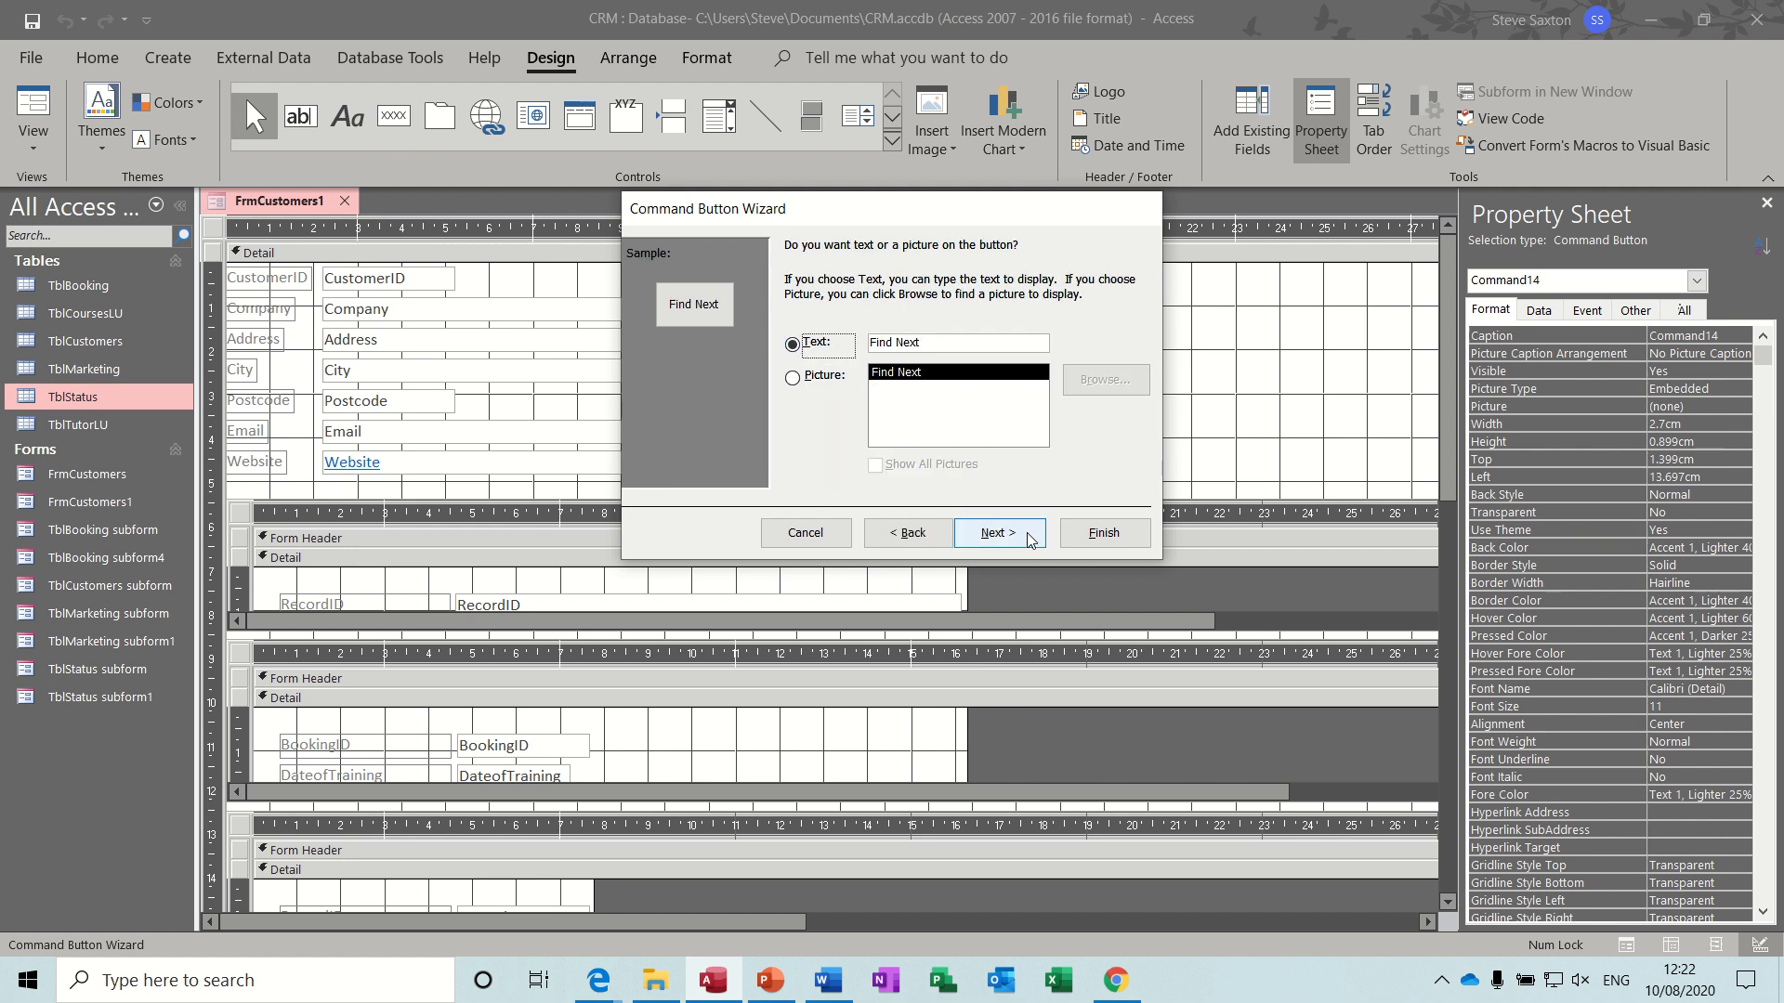
left_click(1013, 540)
left_click(1103, 531)
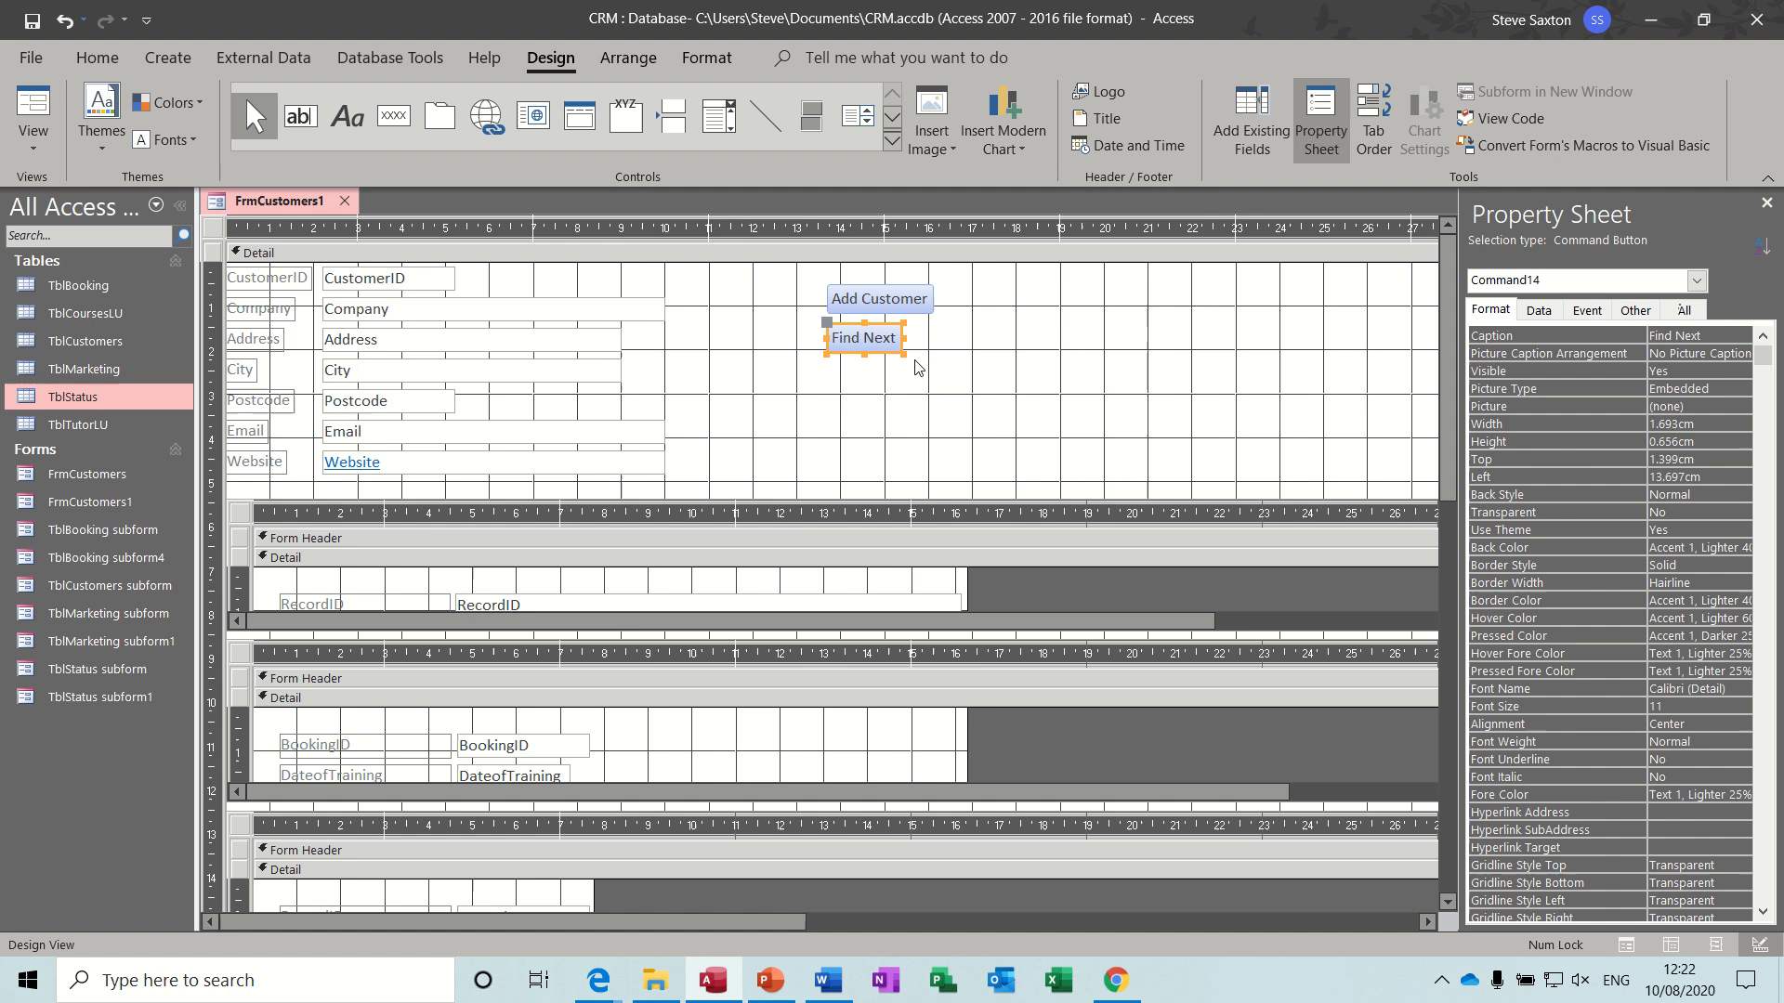
- Arrange the Add Customer and Find Next buttons in a stacked layout
left_click_drag(809, 270, 953, 379)
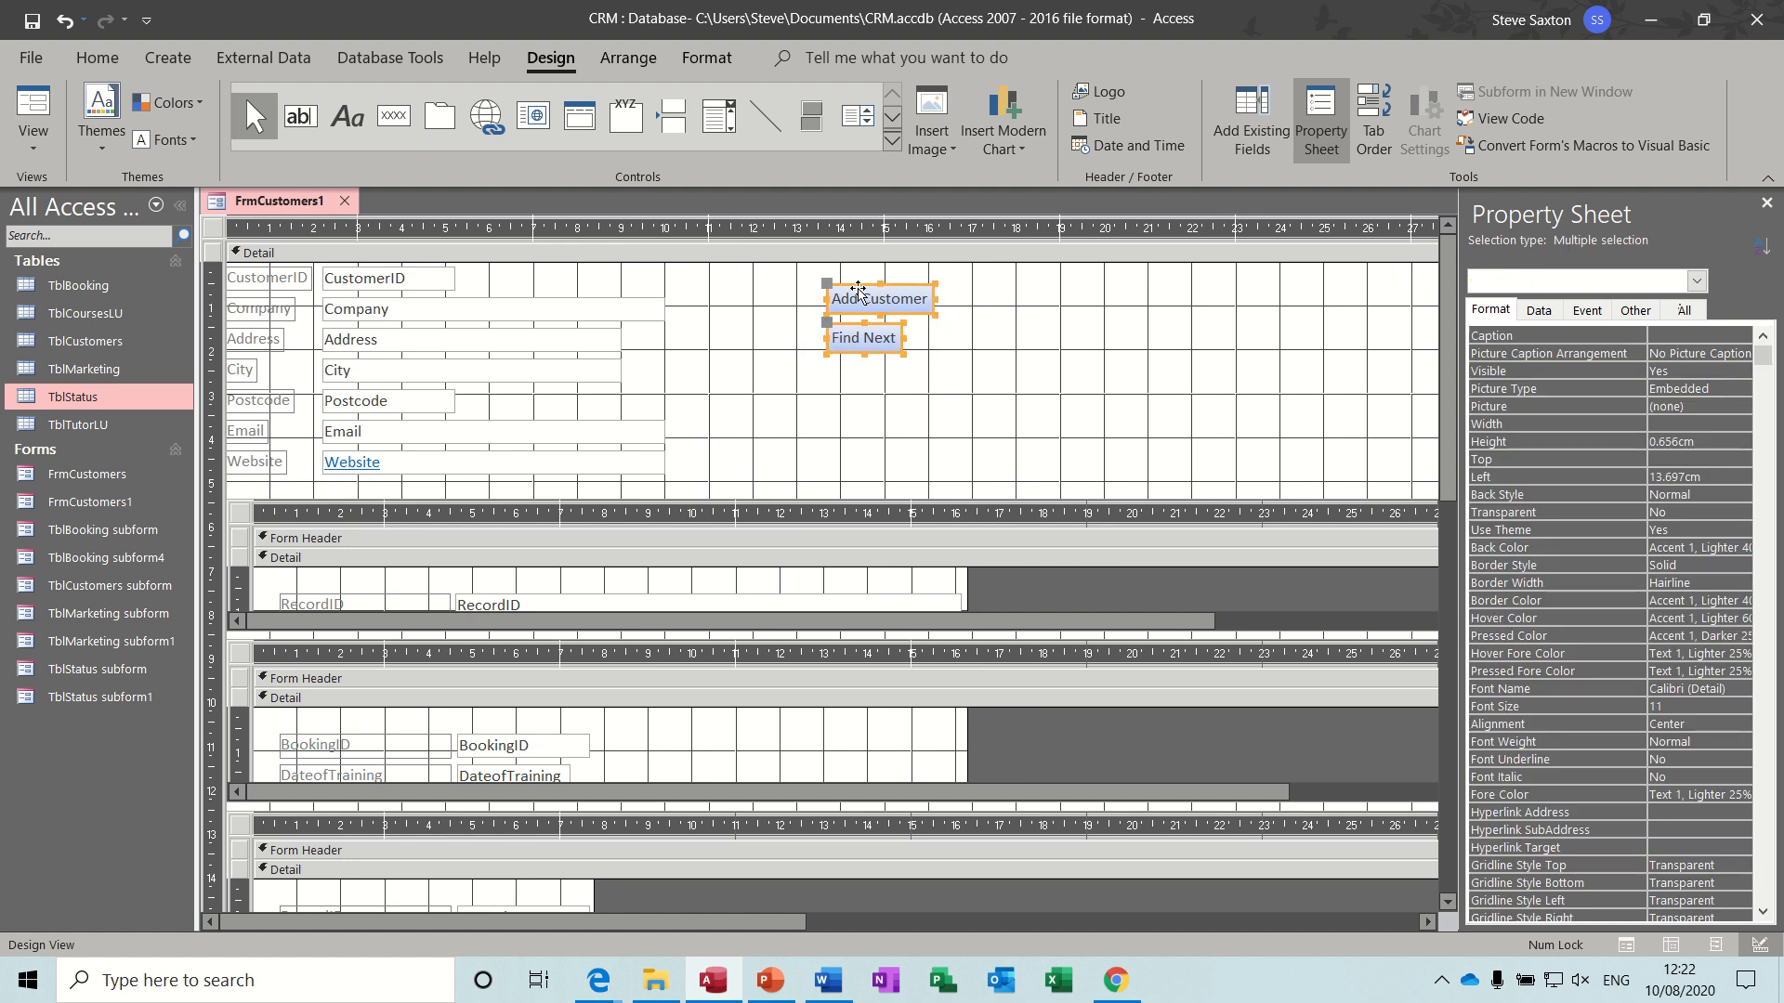
left_click(628, 57)
left_click(93, 112)
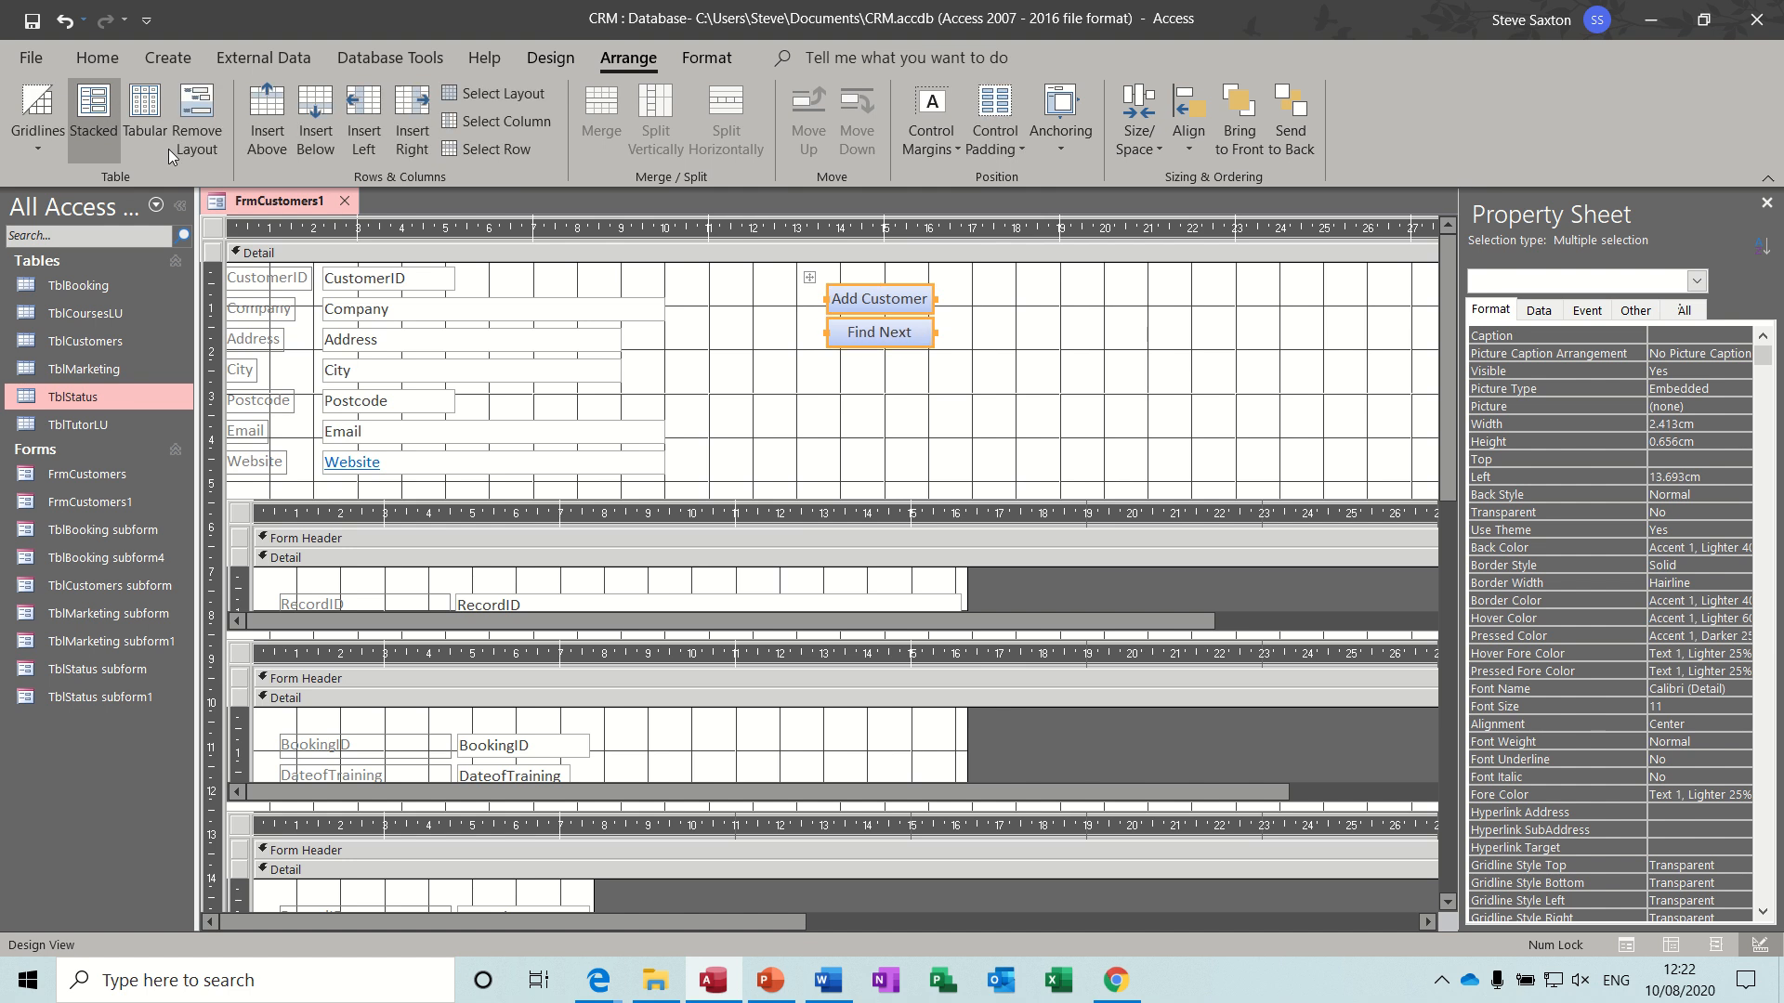
left_click(995, 310)
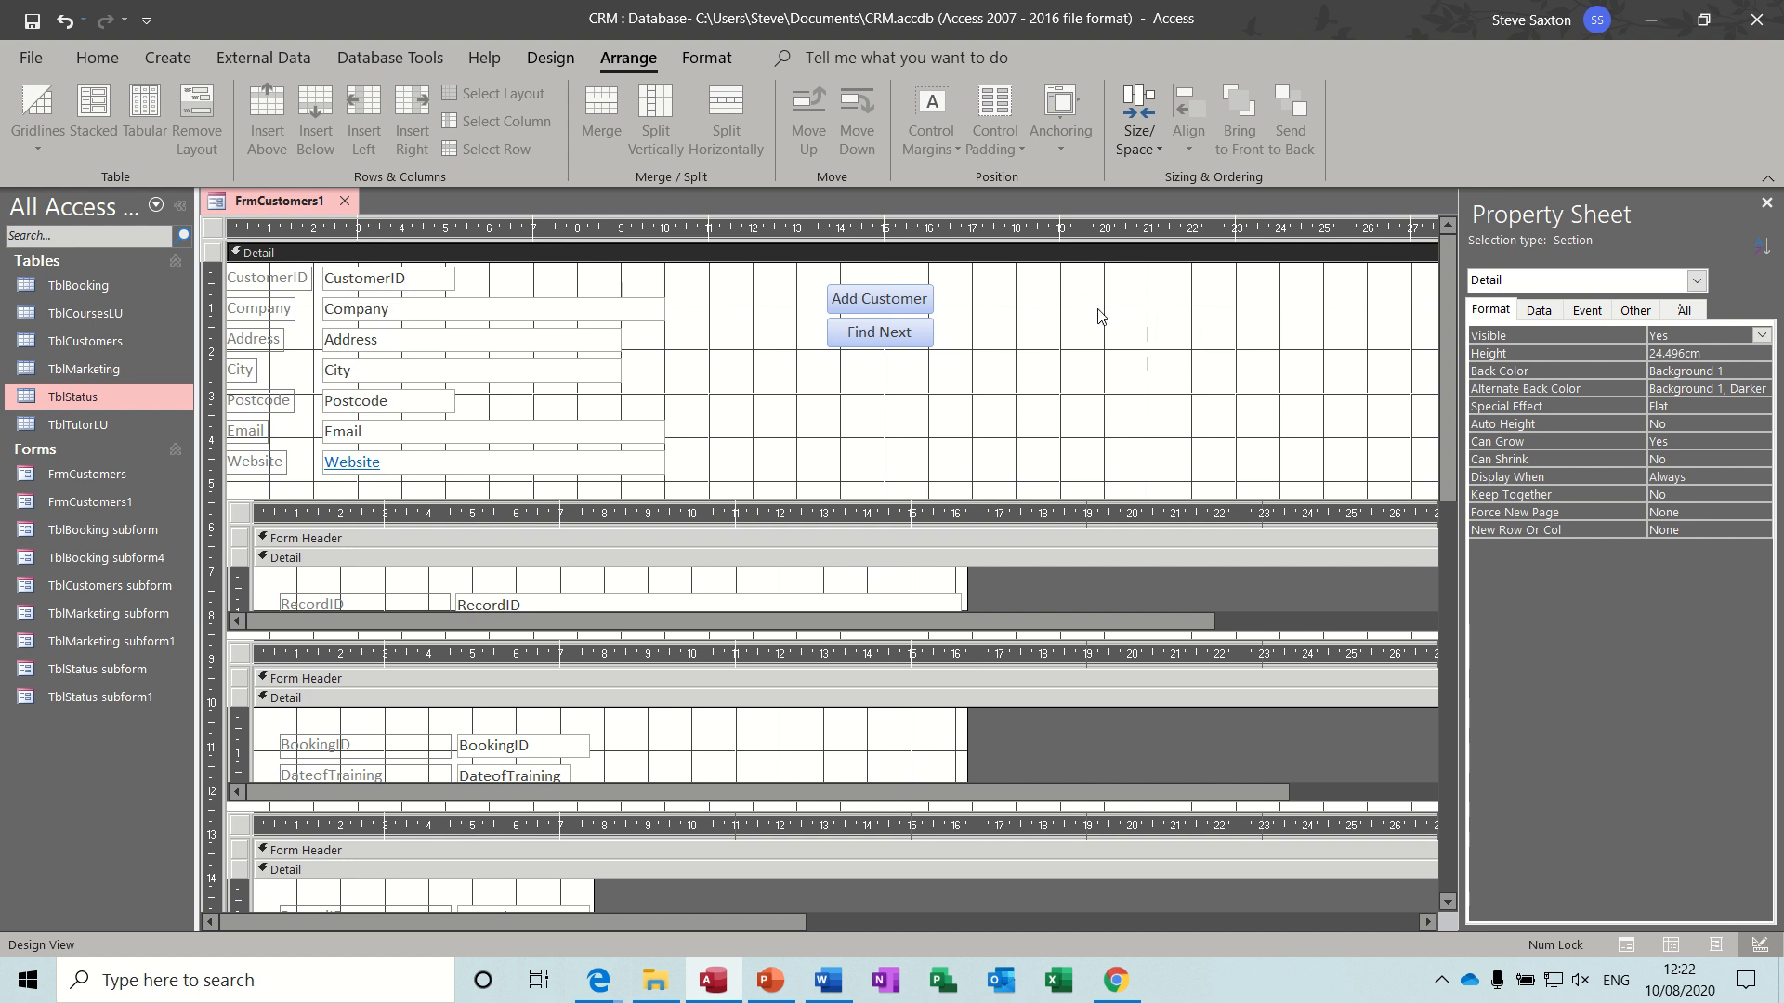
- Draw a combo box about 5 cm wide and 1 cm high in the blank area beside the command buttons
left_click(551, 57)
left_click(892, 143)
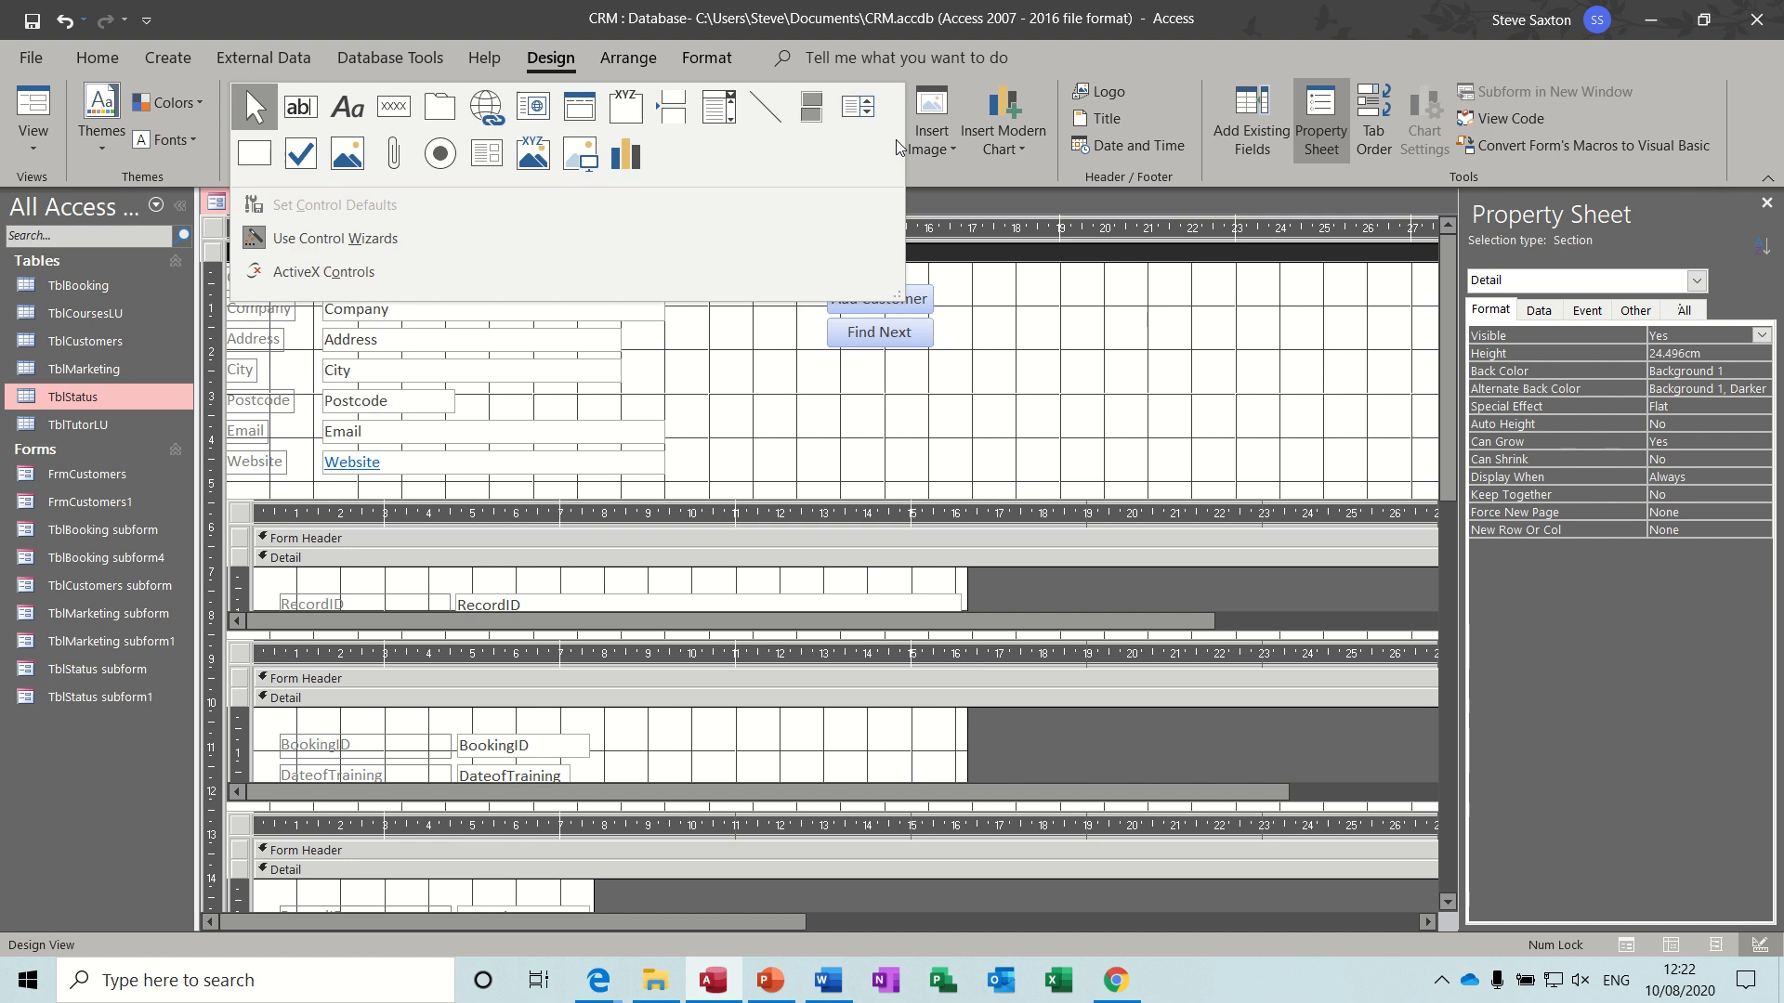
left_click(708, 118)
left_click_drag(1006, 360, 1224, 393)
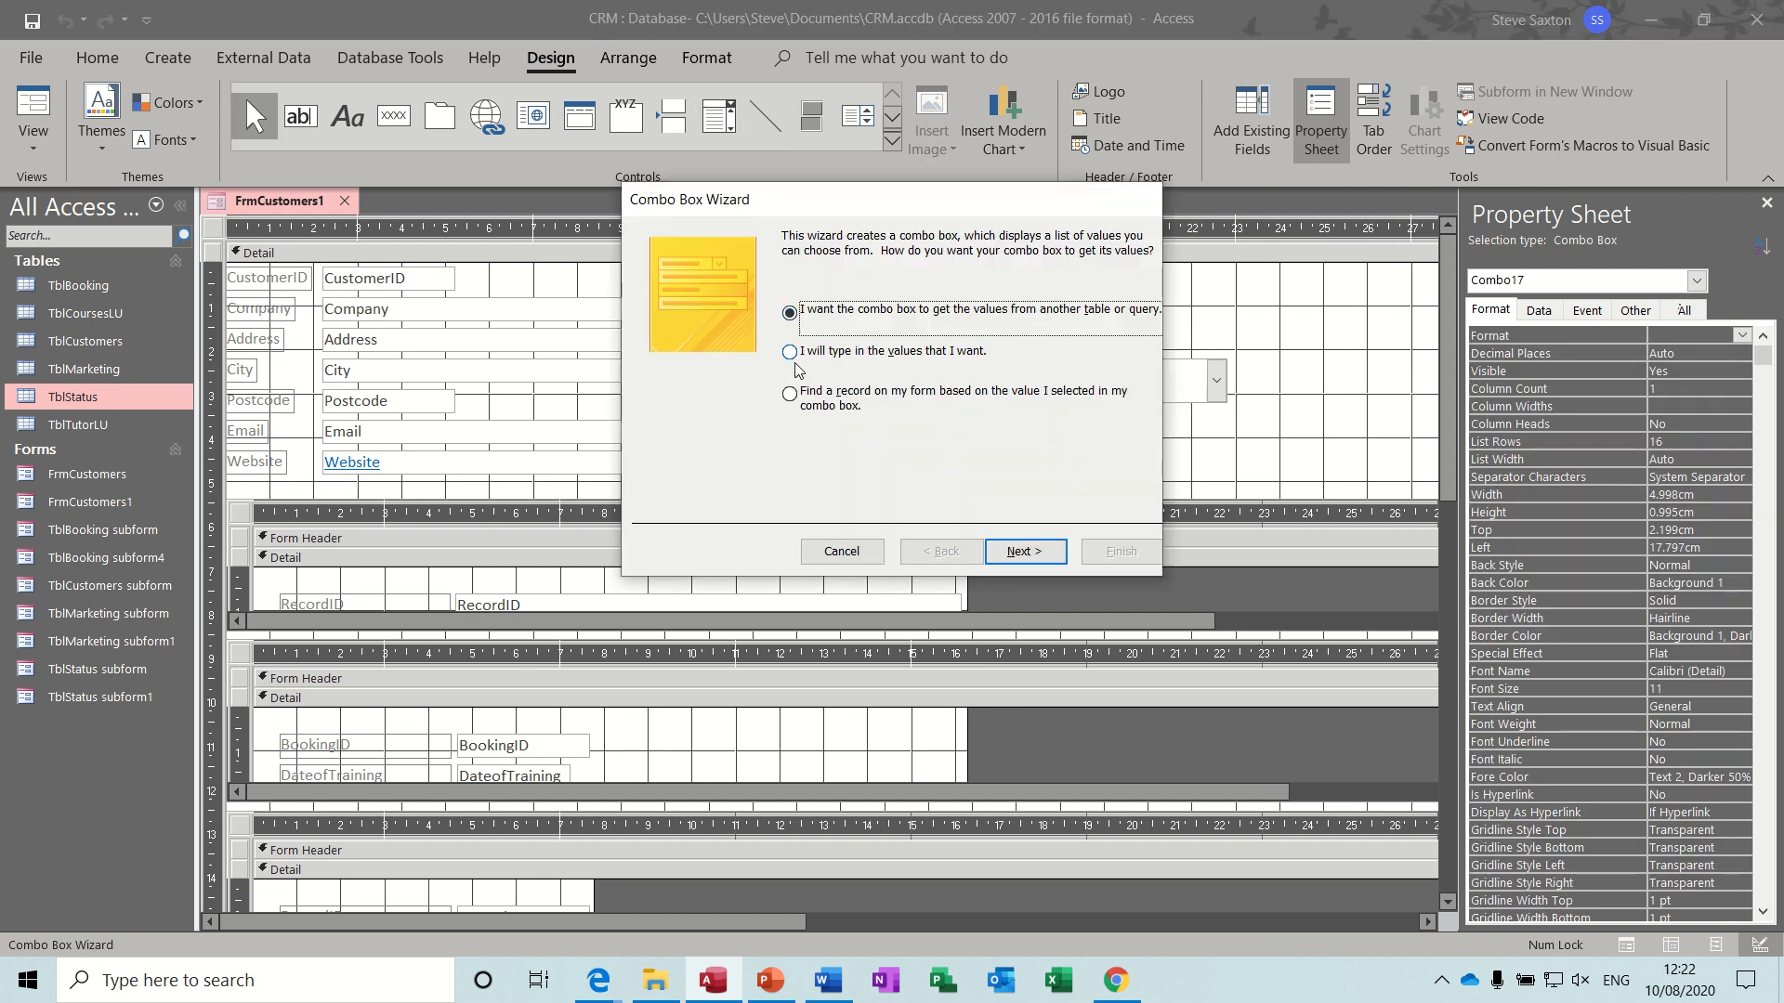
- Set the combo box to find a form record by the Company field, with the key column hidden and the label Find Company
left_click(789, 394)
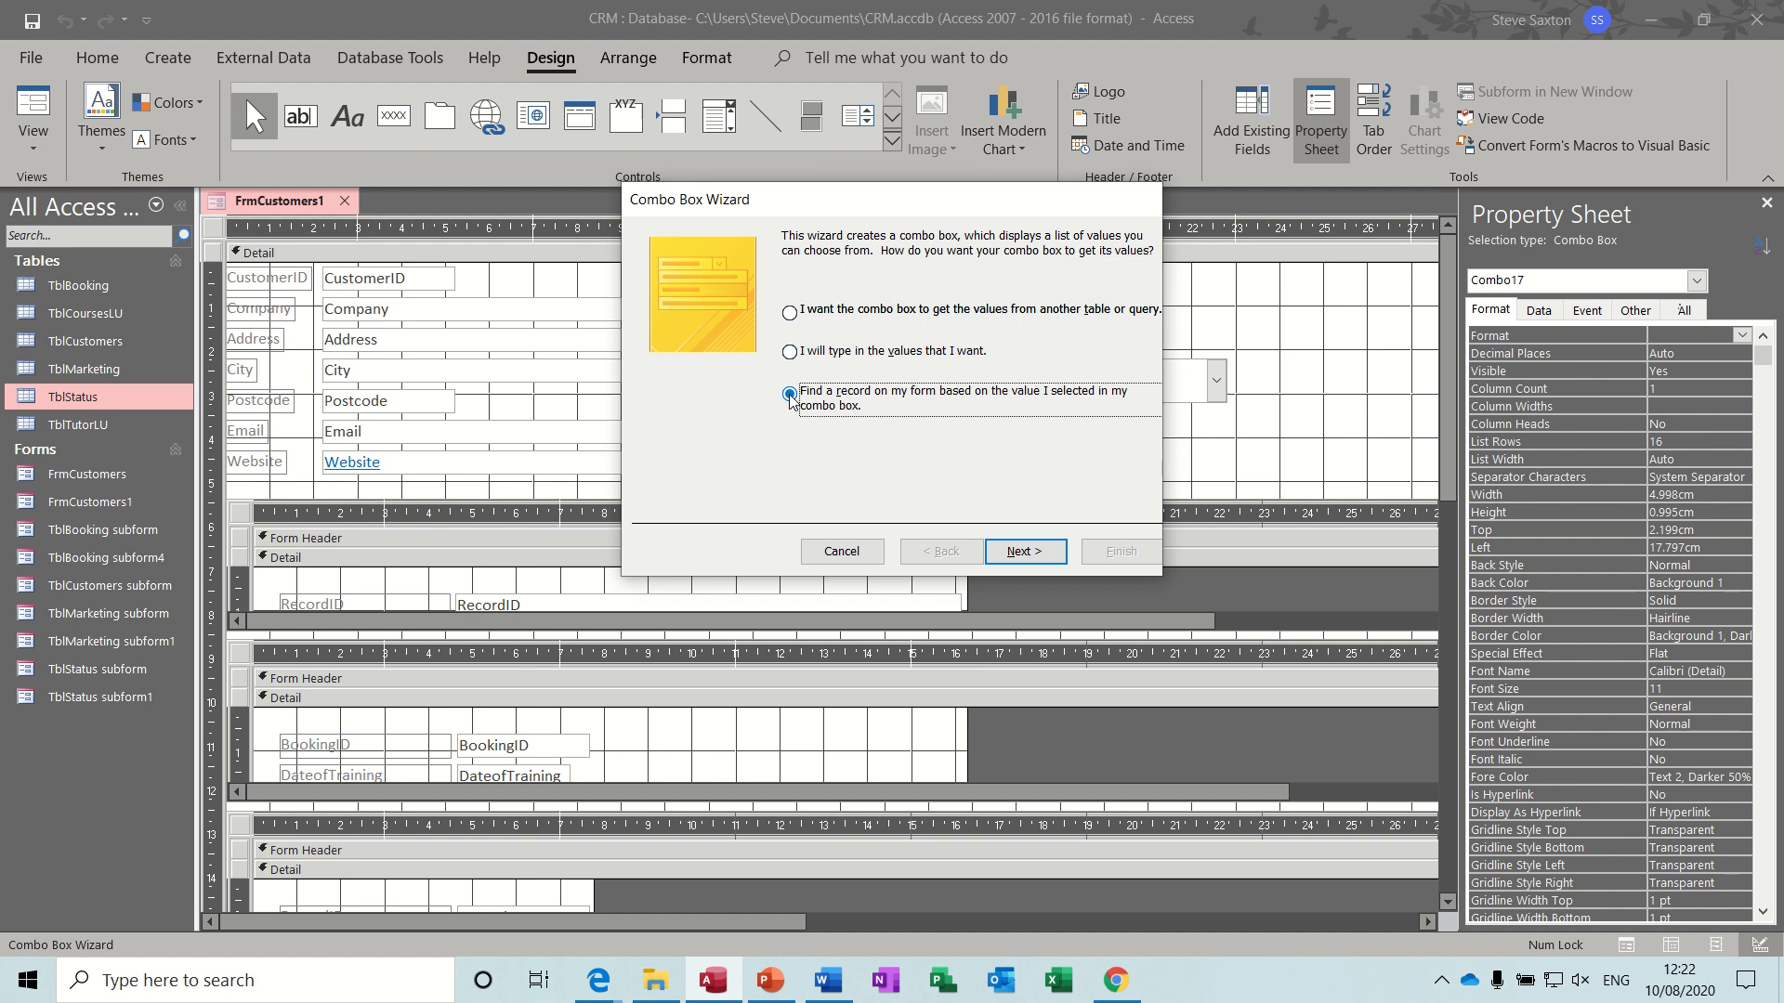
left_click(1022, 552)
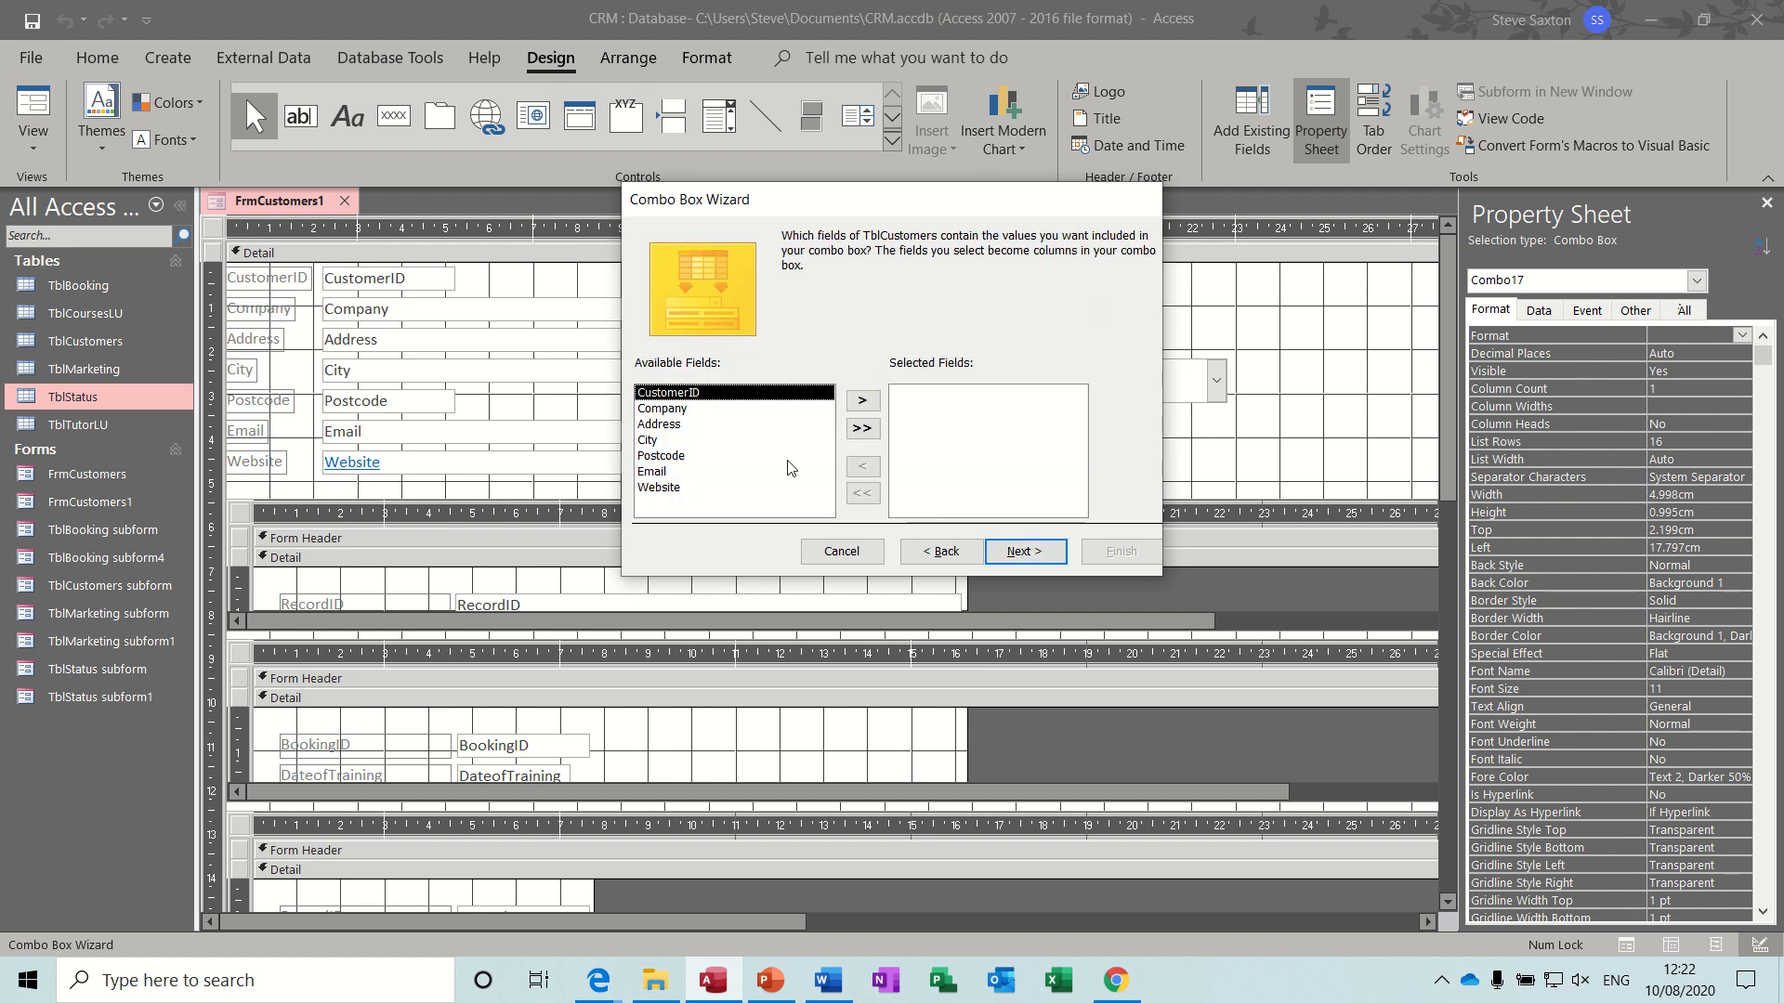
left_click(689, 409)
left_click(858, 403)
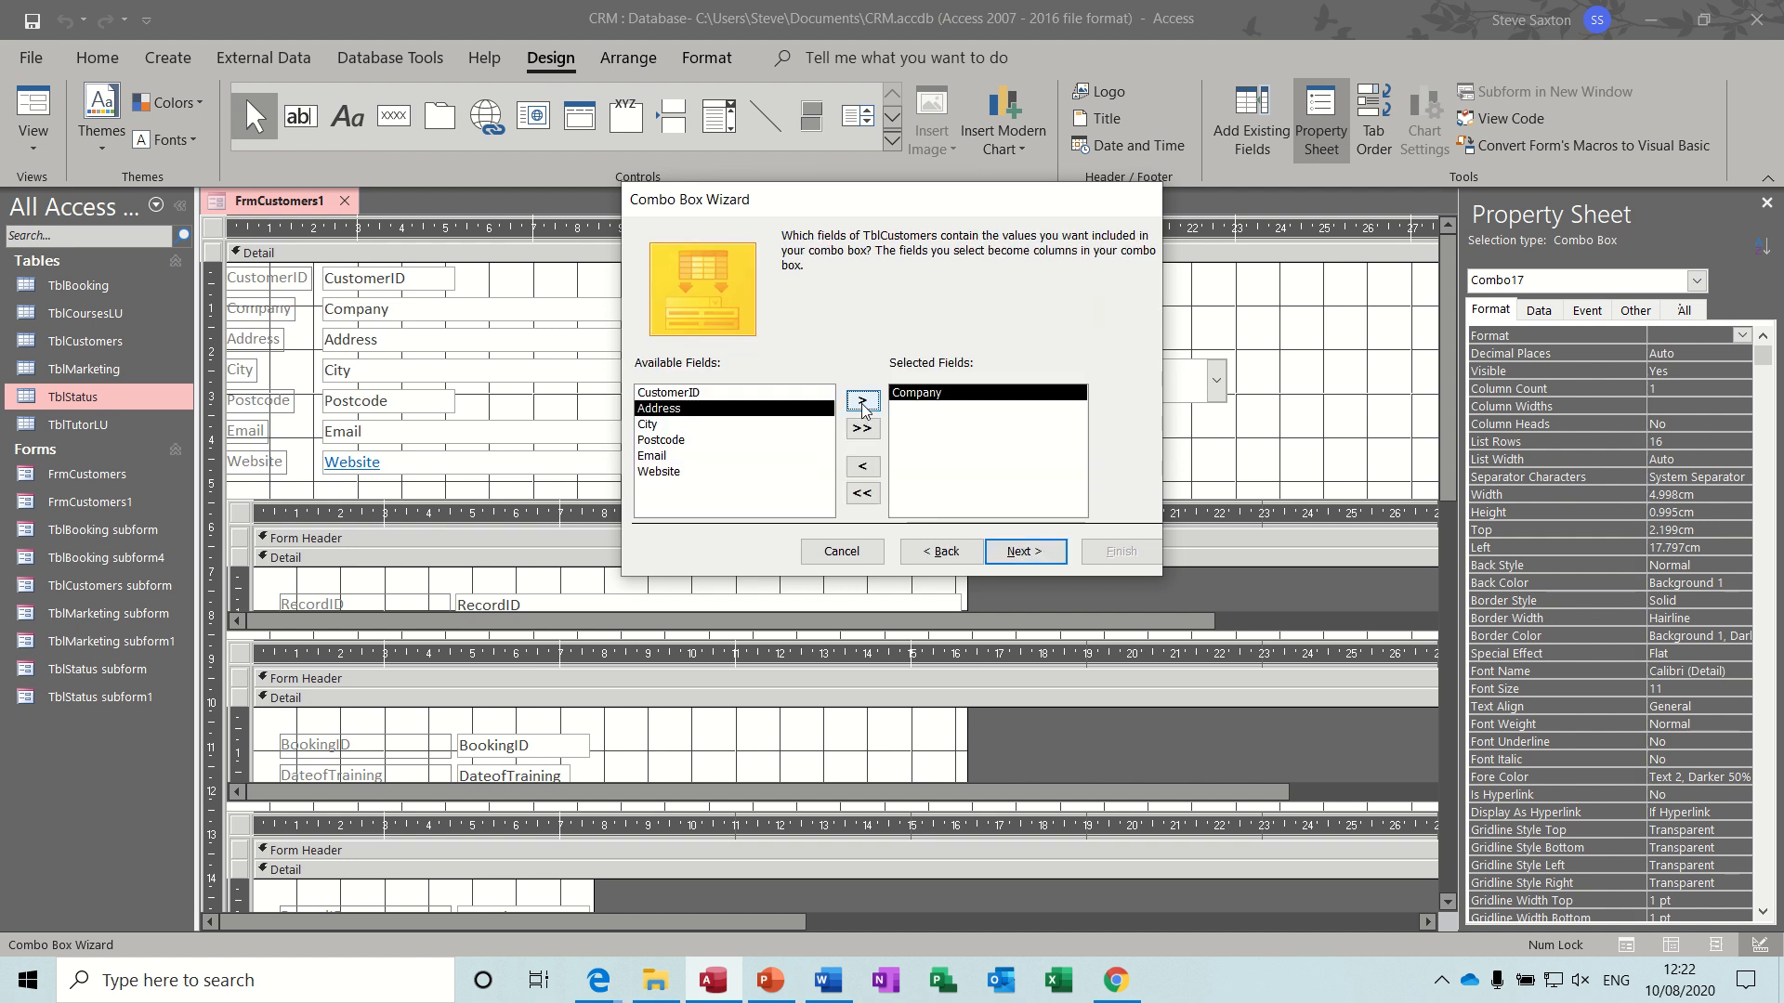
left_click(1020, 552)
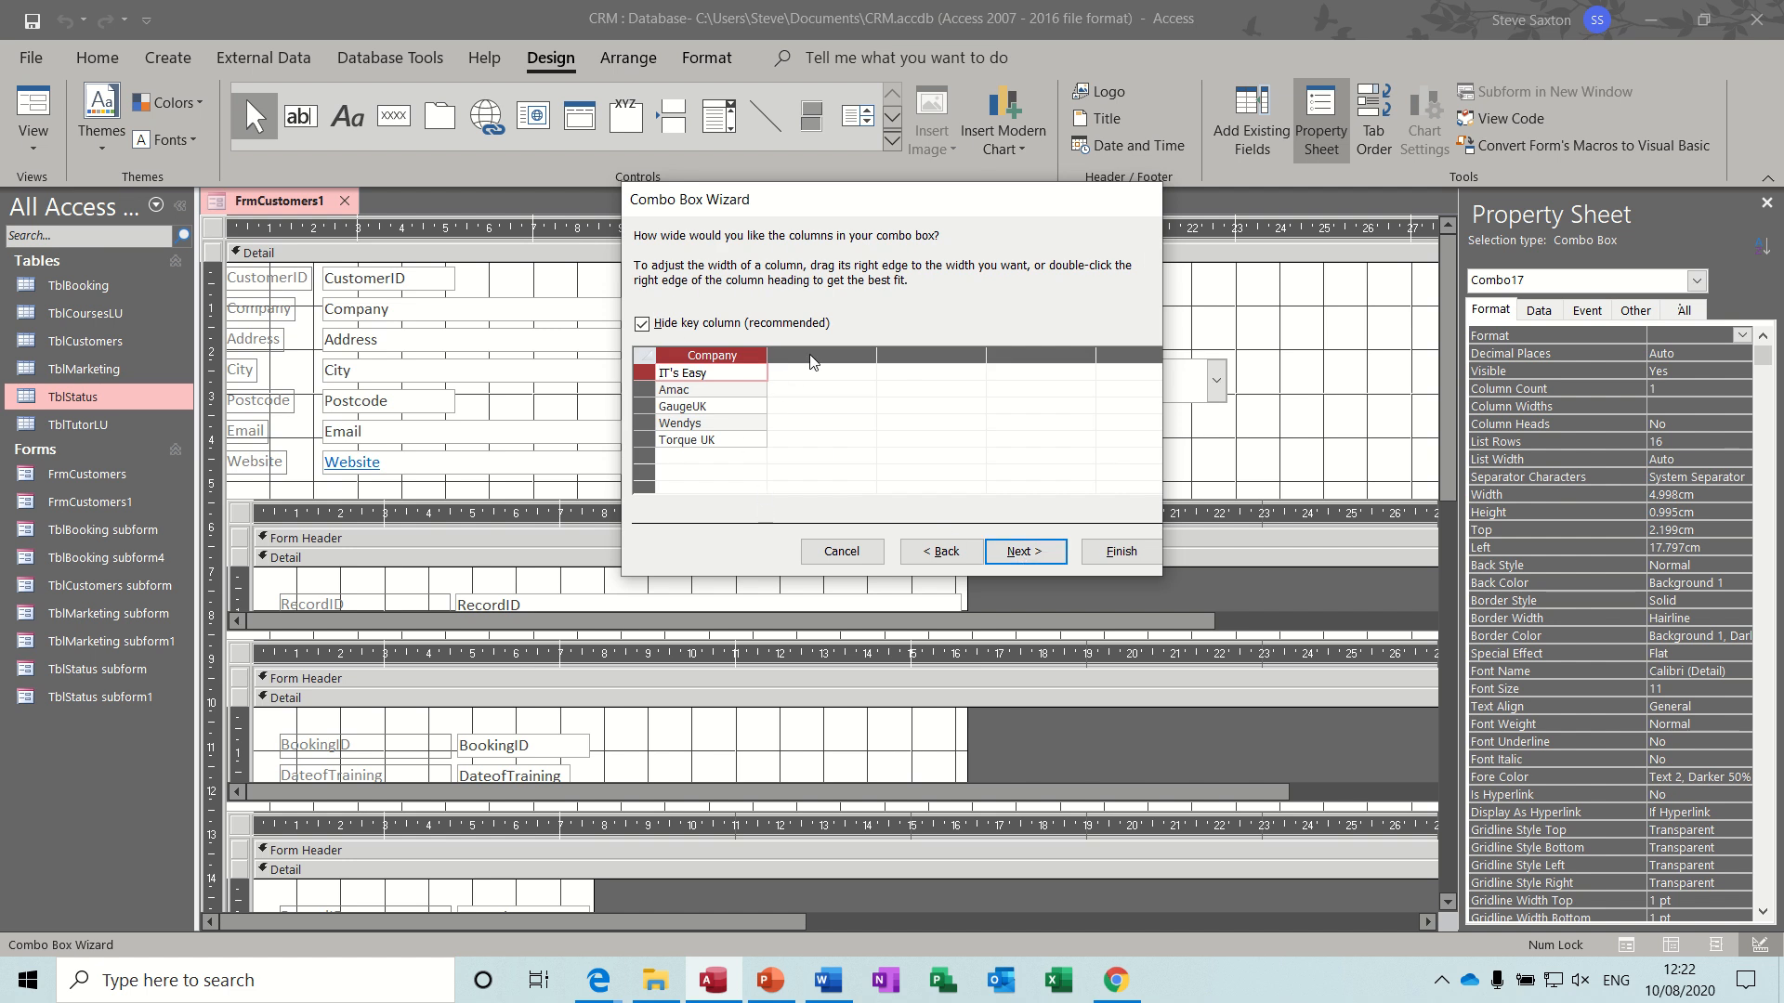
left_click(1033, 554)
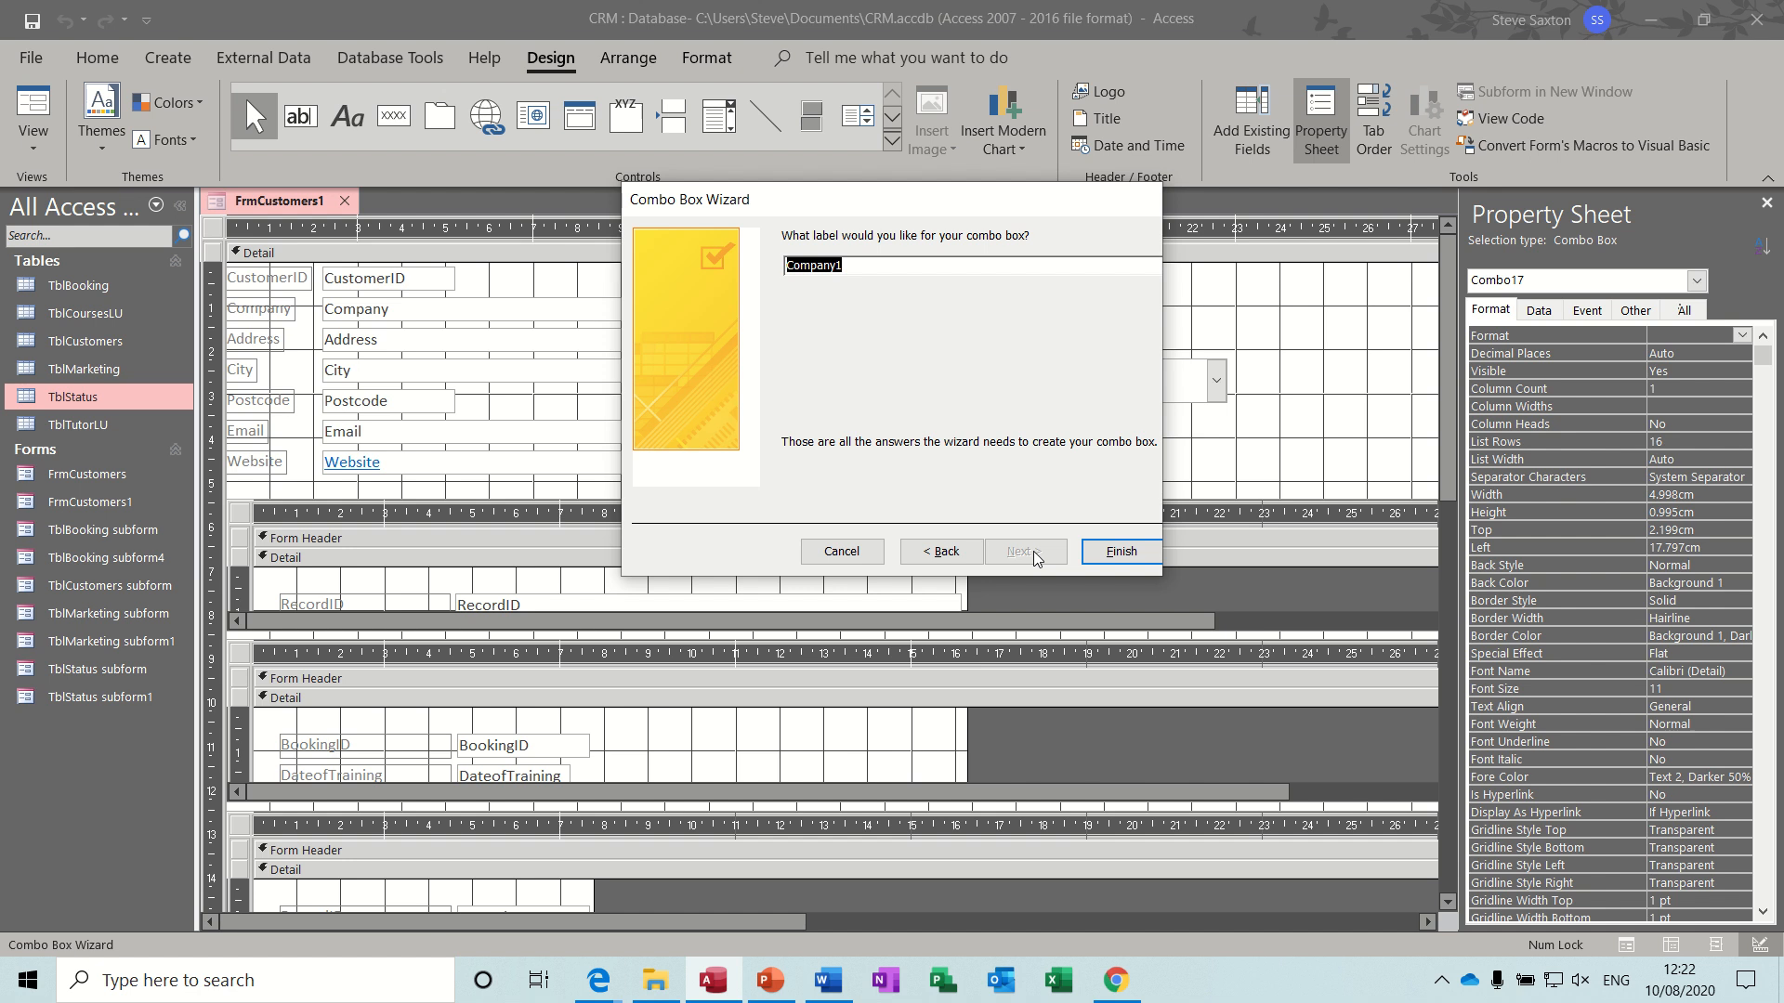
type("Find")
left_click(1113, 551)
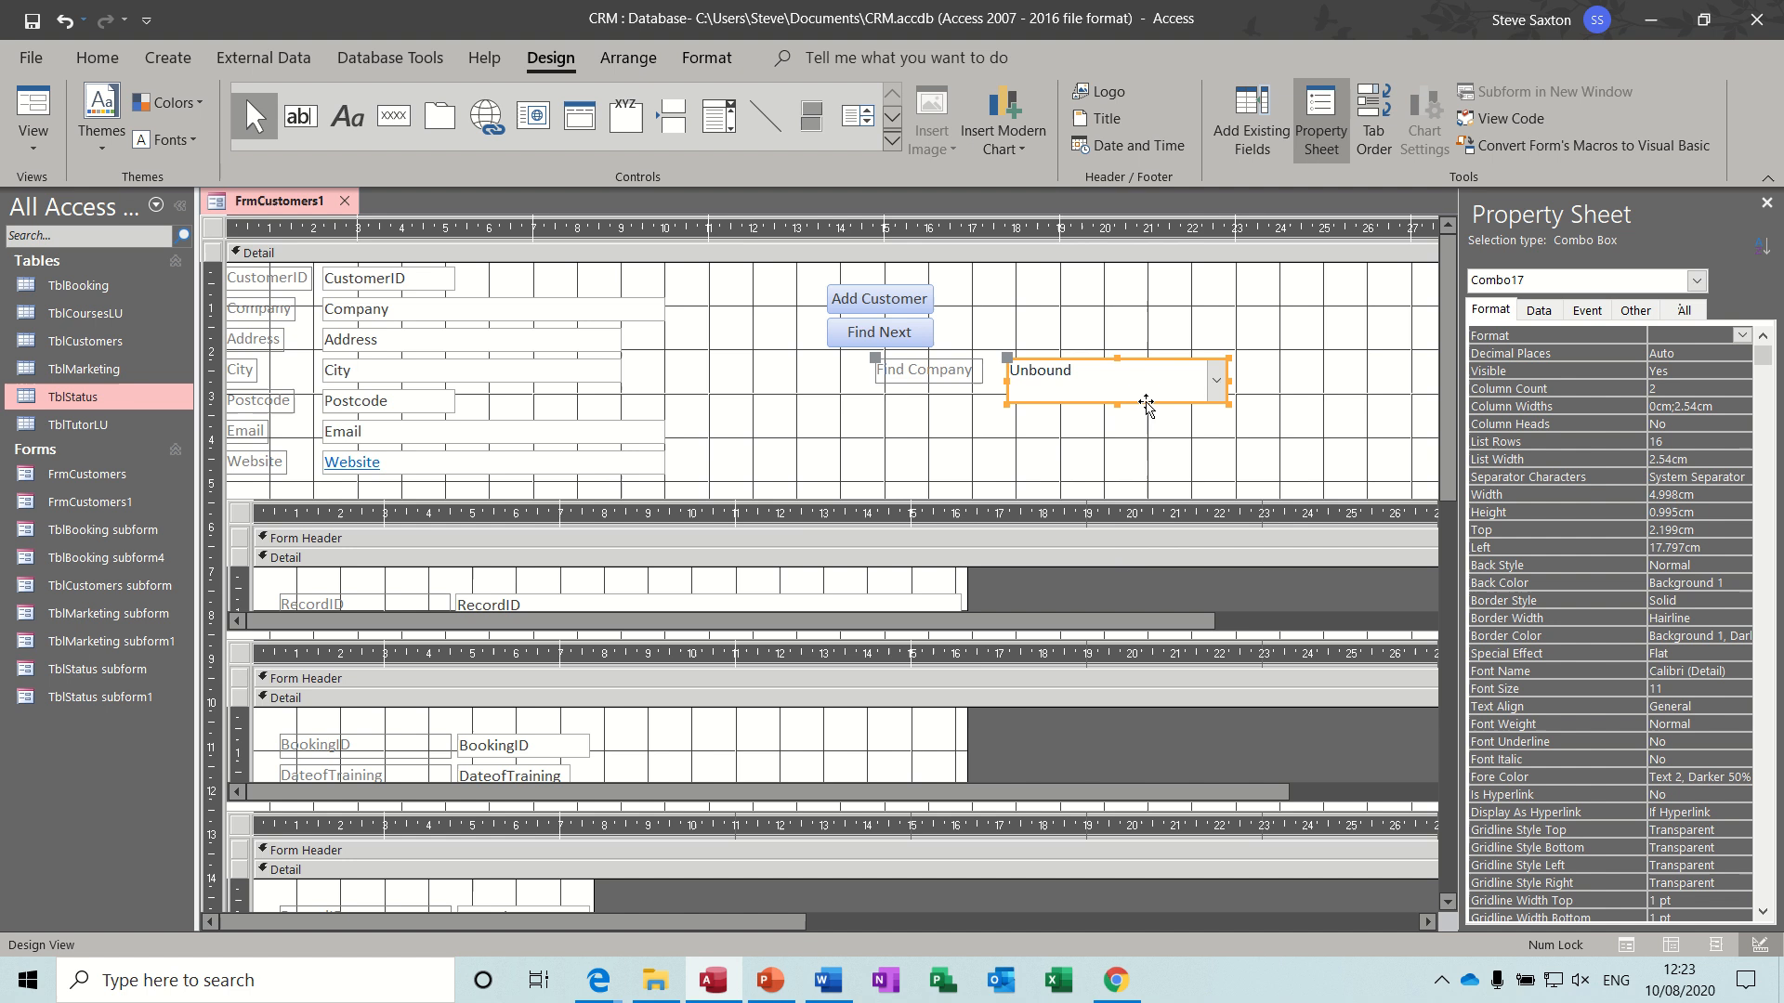
- Place the company combo box beside the command buttons with its Find Company label directly above, and reduce the box's height
left_click_drag(1146, 401, 1186, 349)
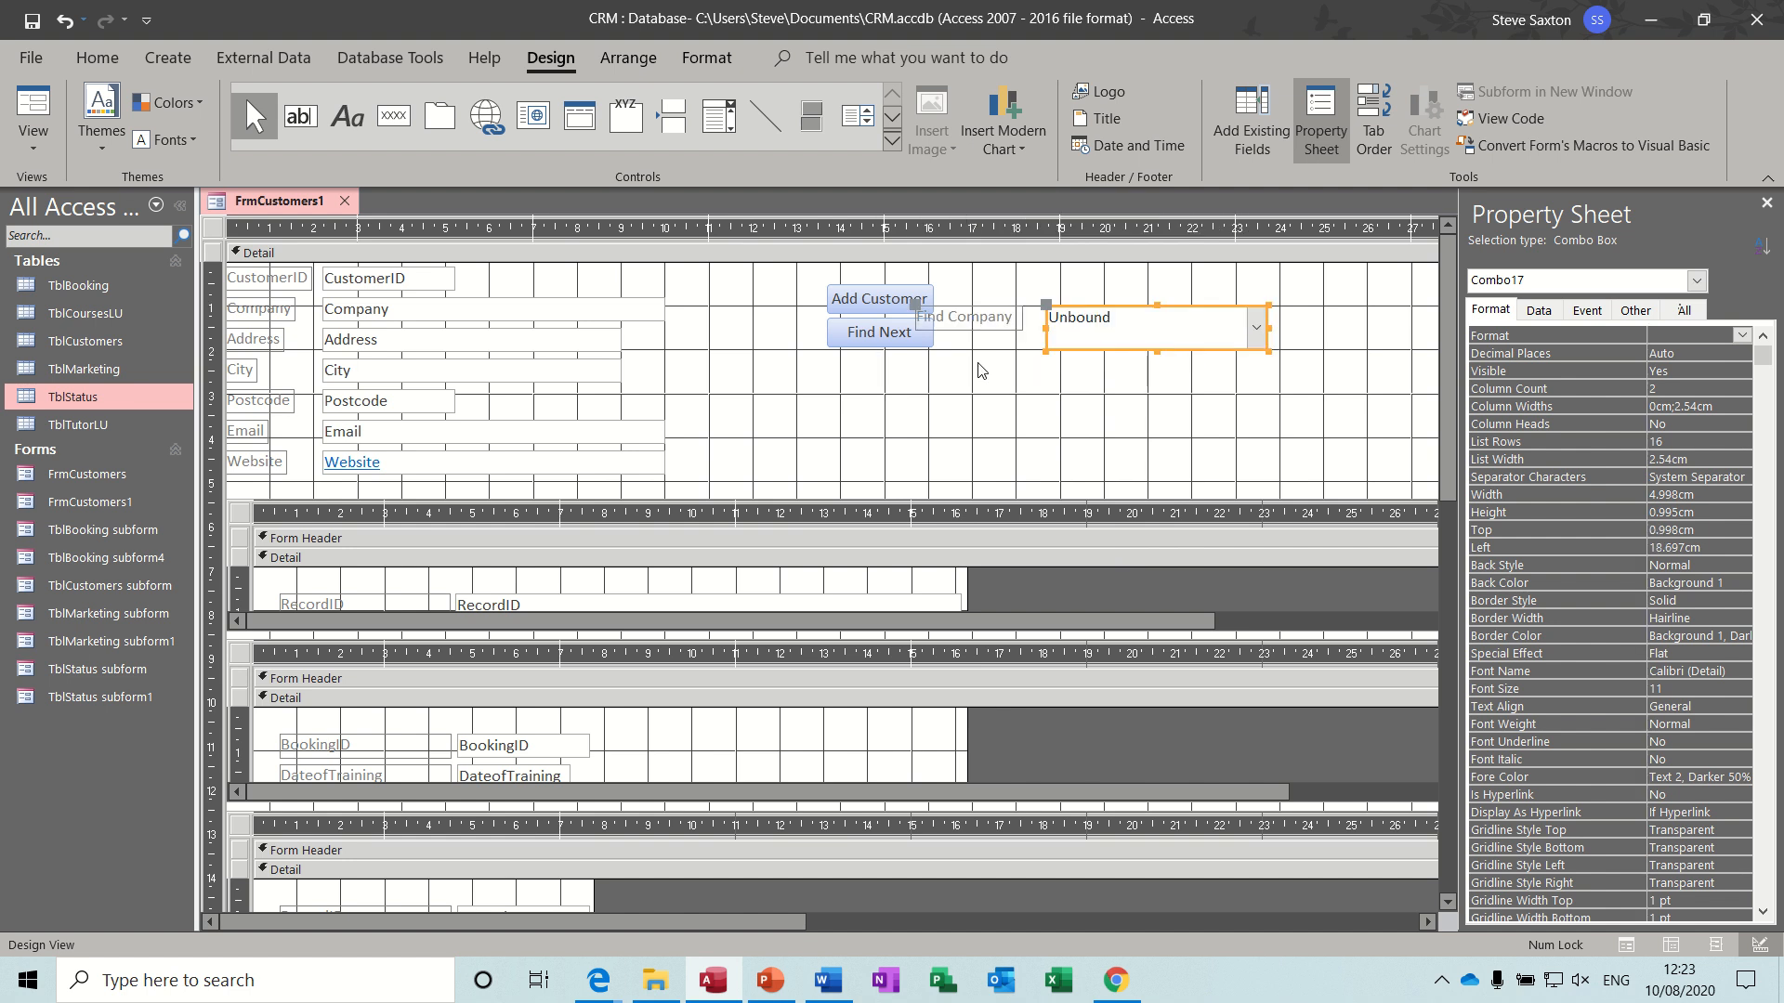
left_click_drag(915, 307, 1047, 281)
left_click(1137, 321)
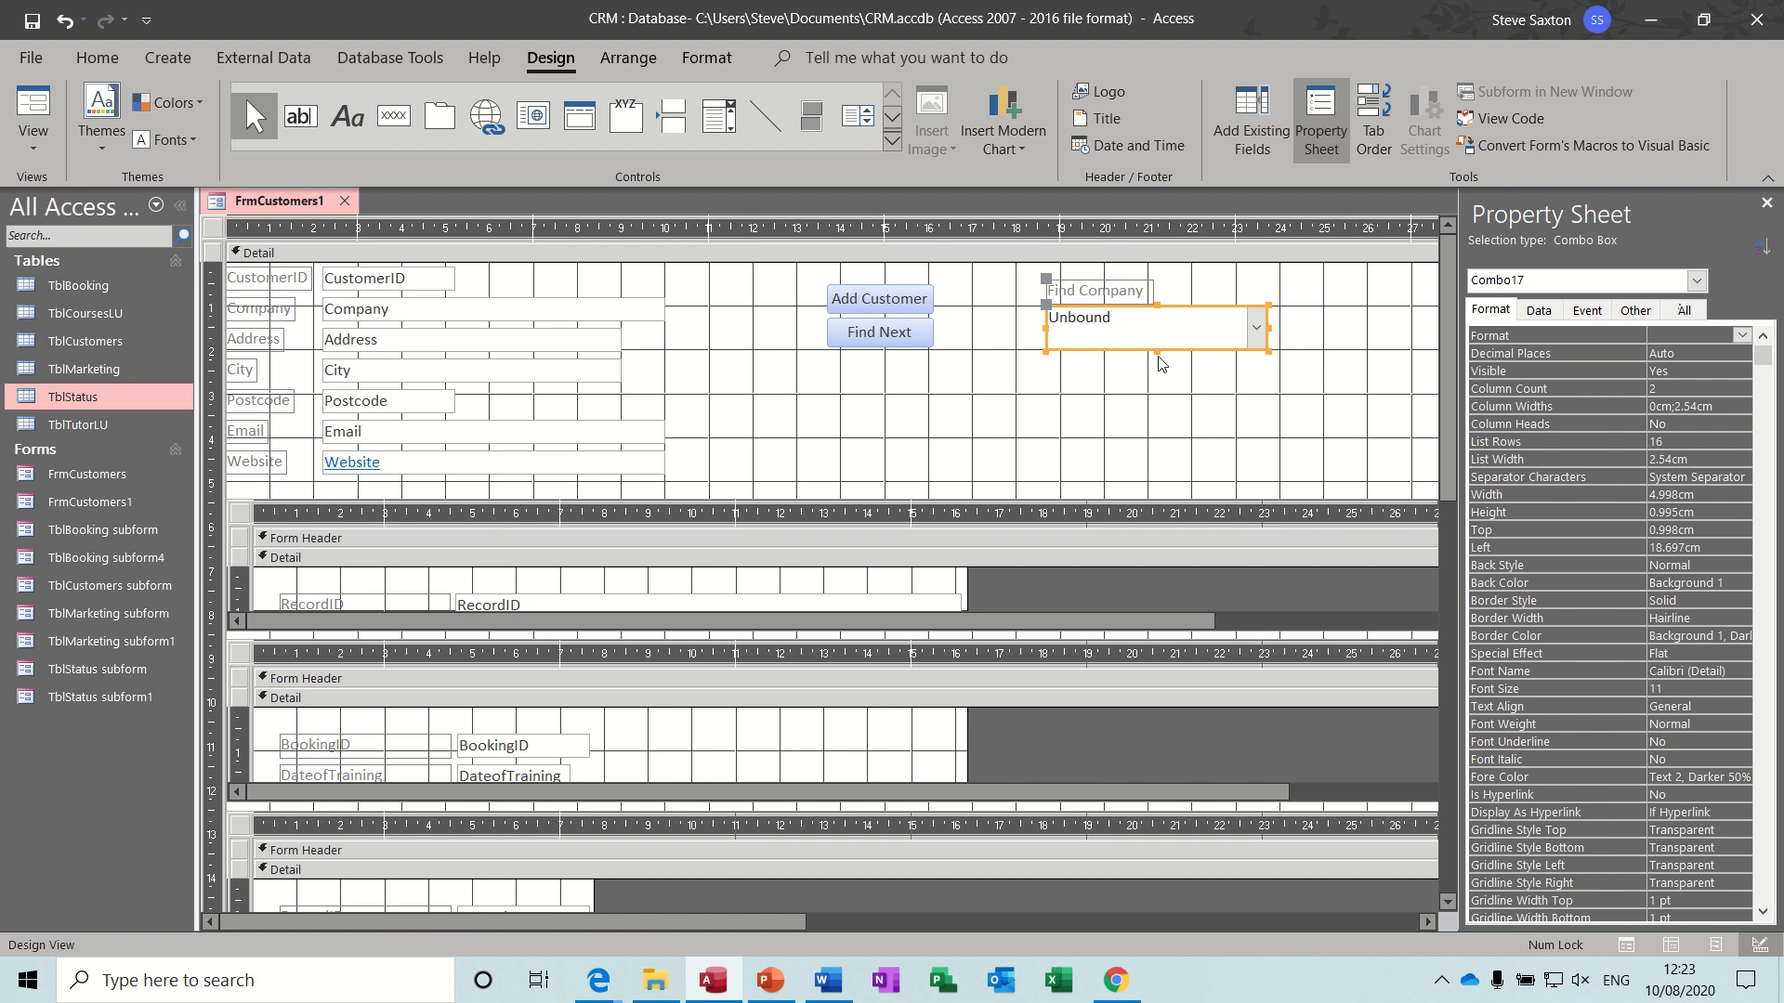
left_click(1156, 336)
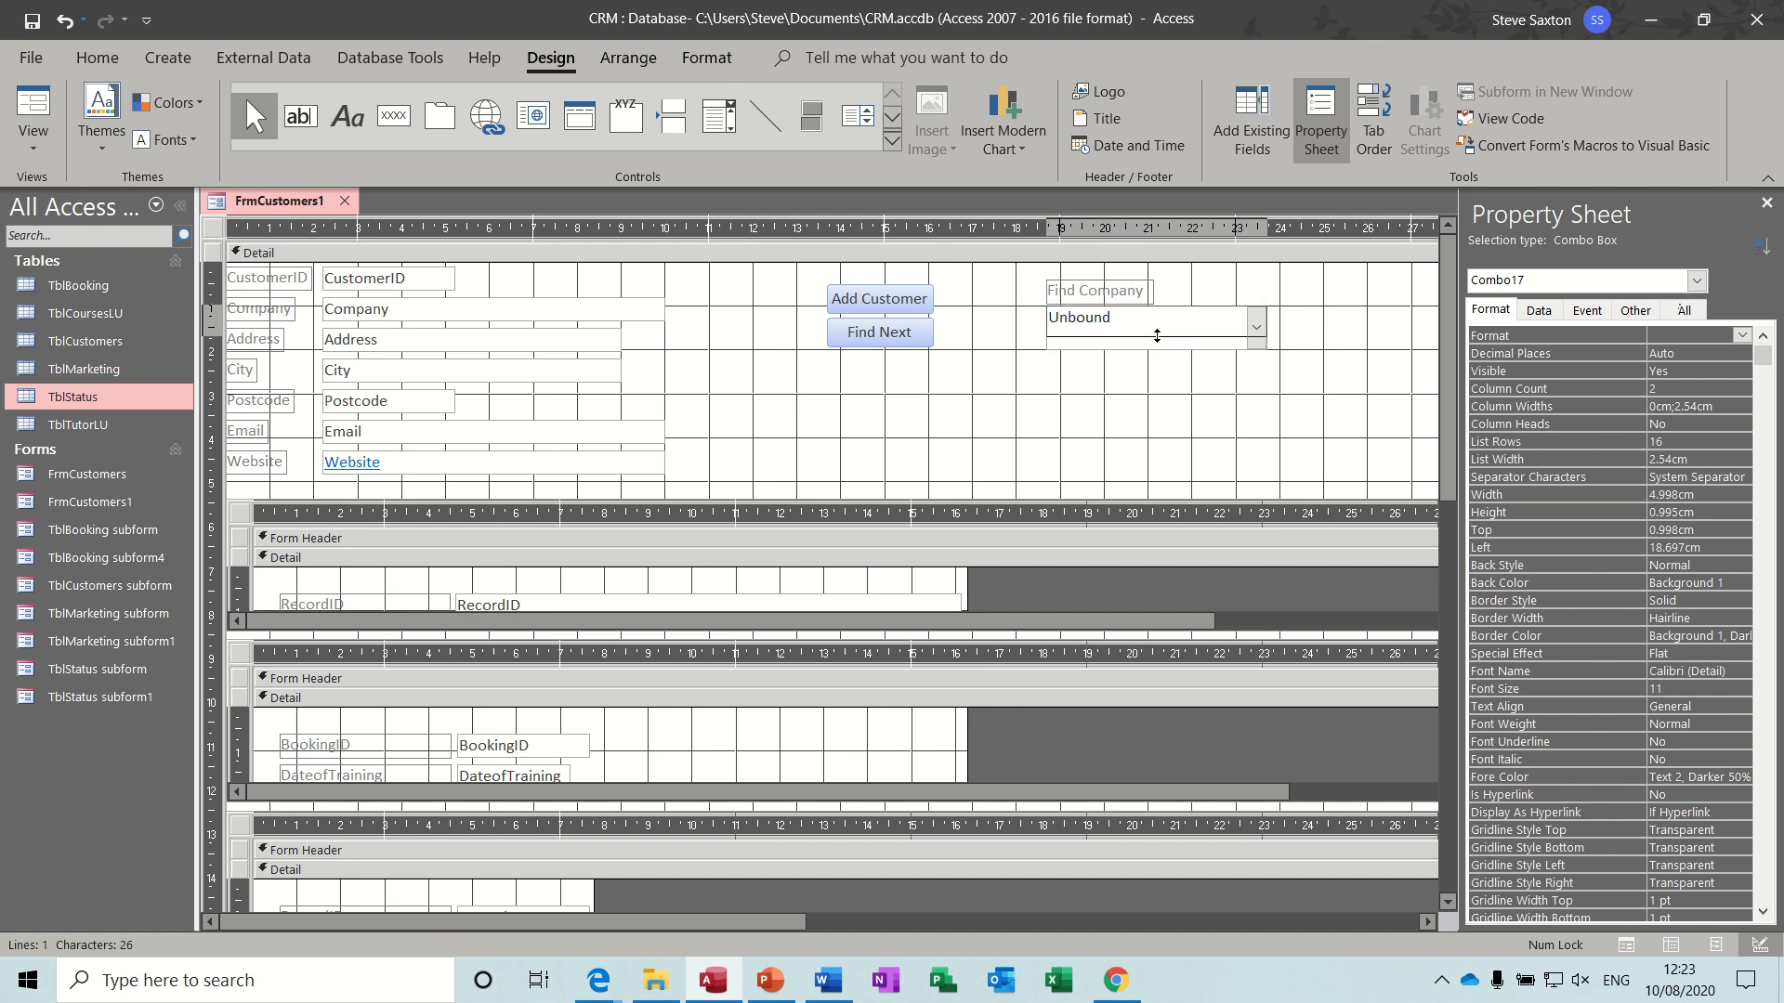
left_click(1228, 373)
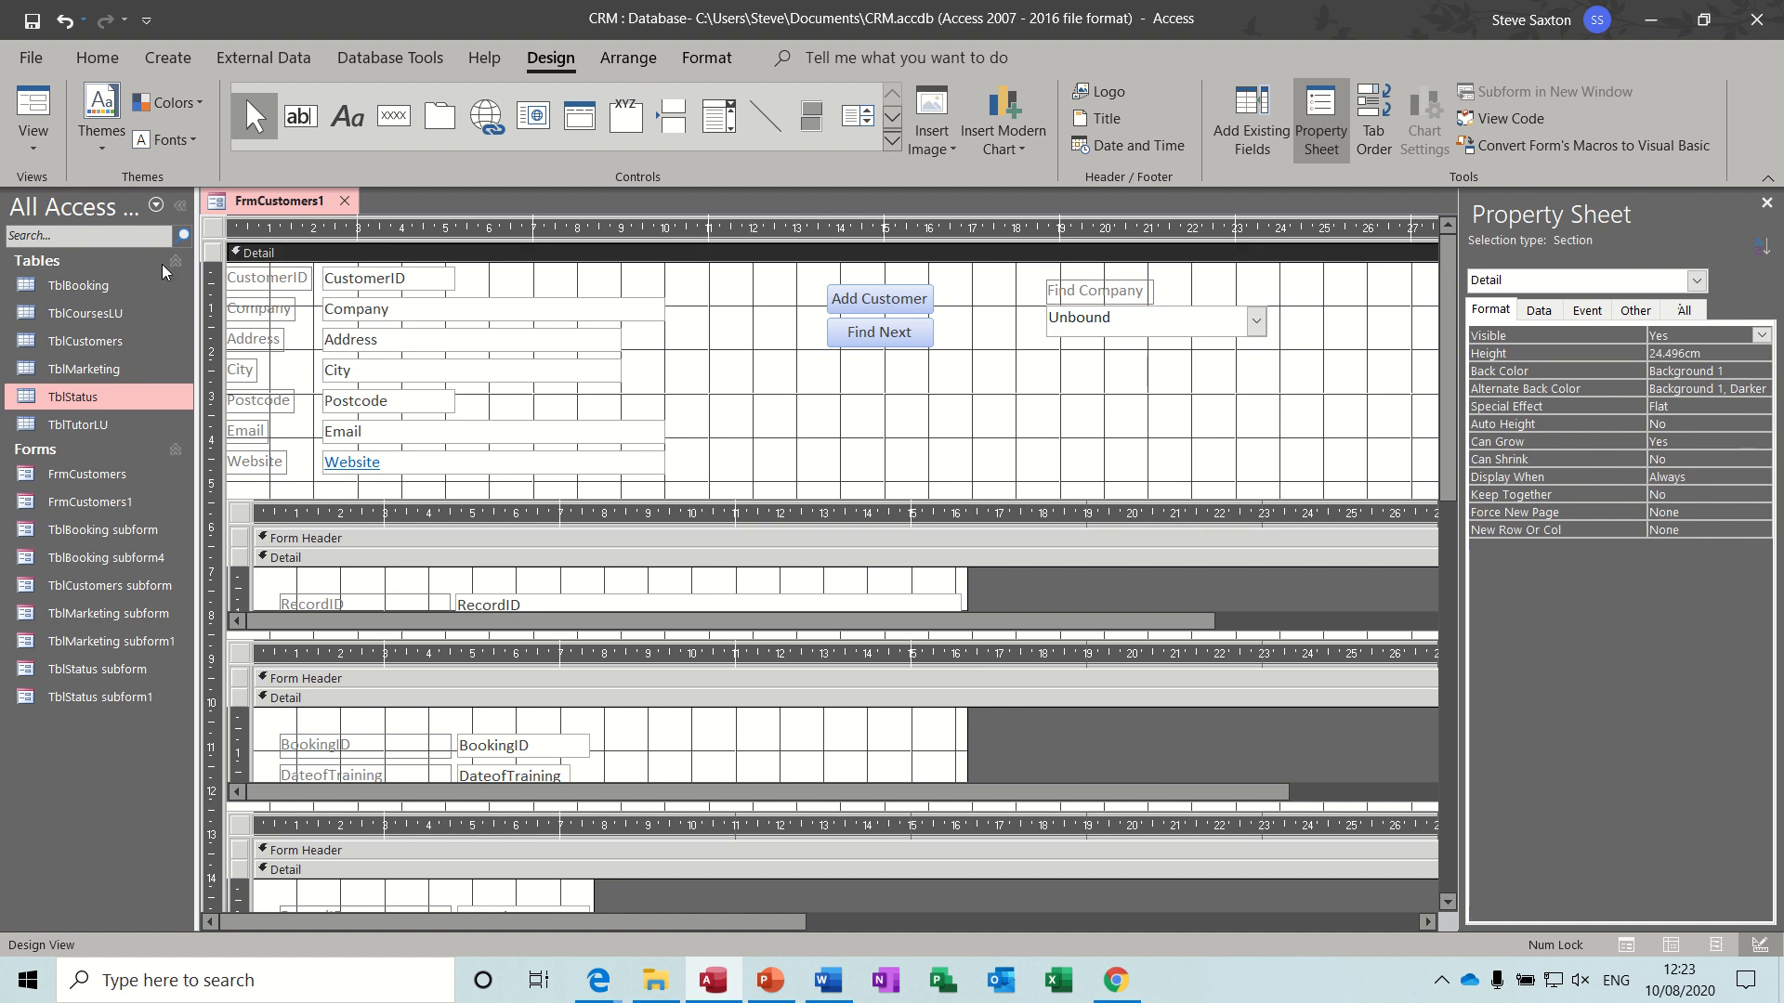
- Test the Find Company combo box in Form view by looking up GaugeUK, Torque UK, Amac and GaugeUK again
left_click(33, 104)
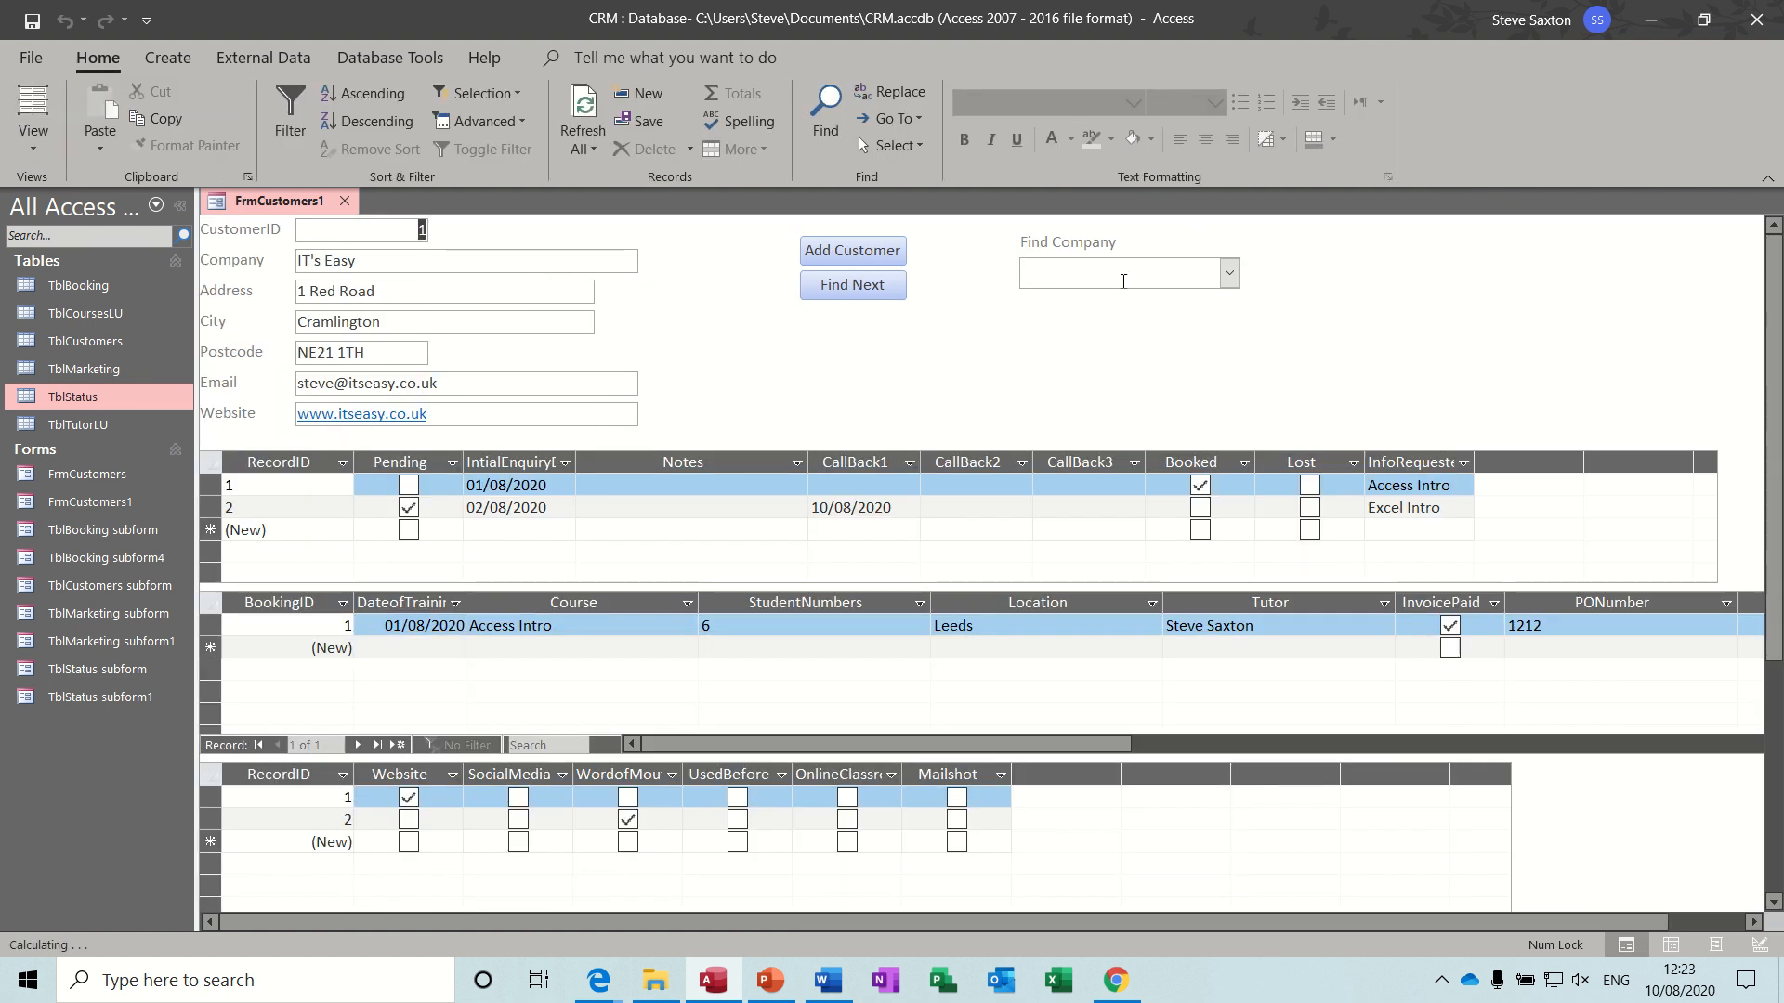
left_click(1228, 272)
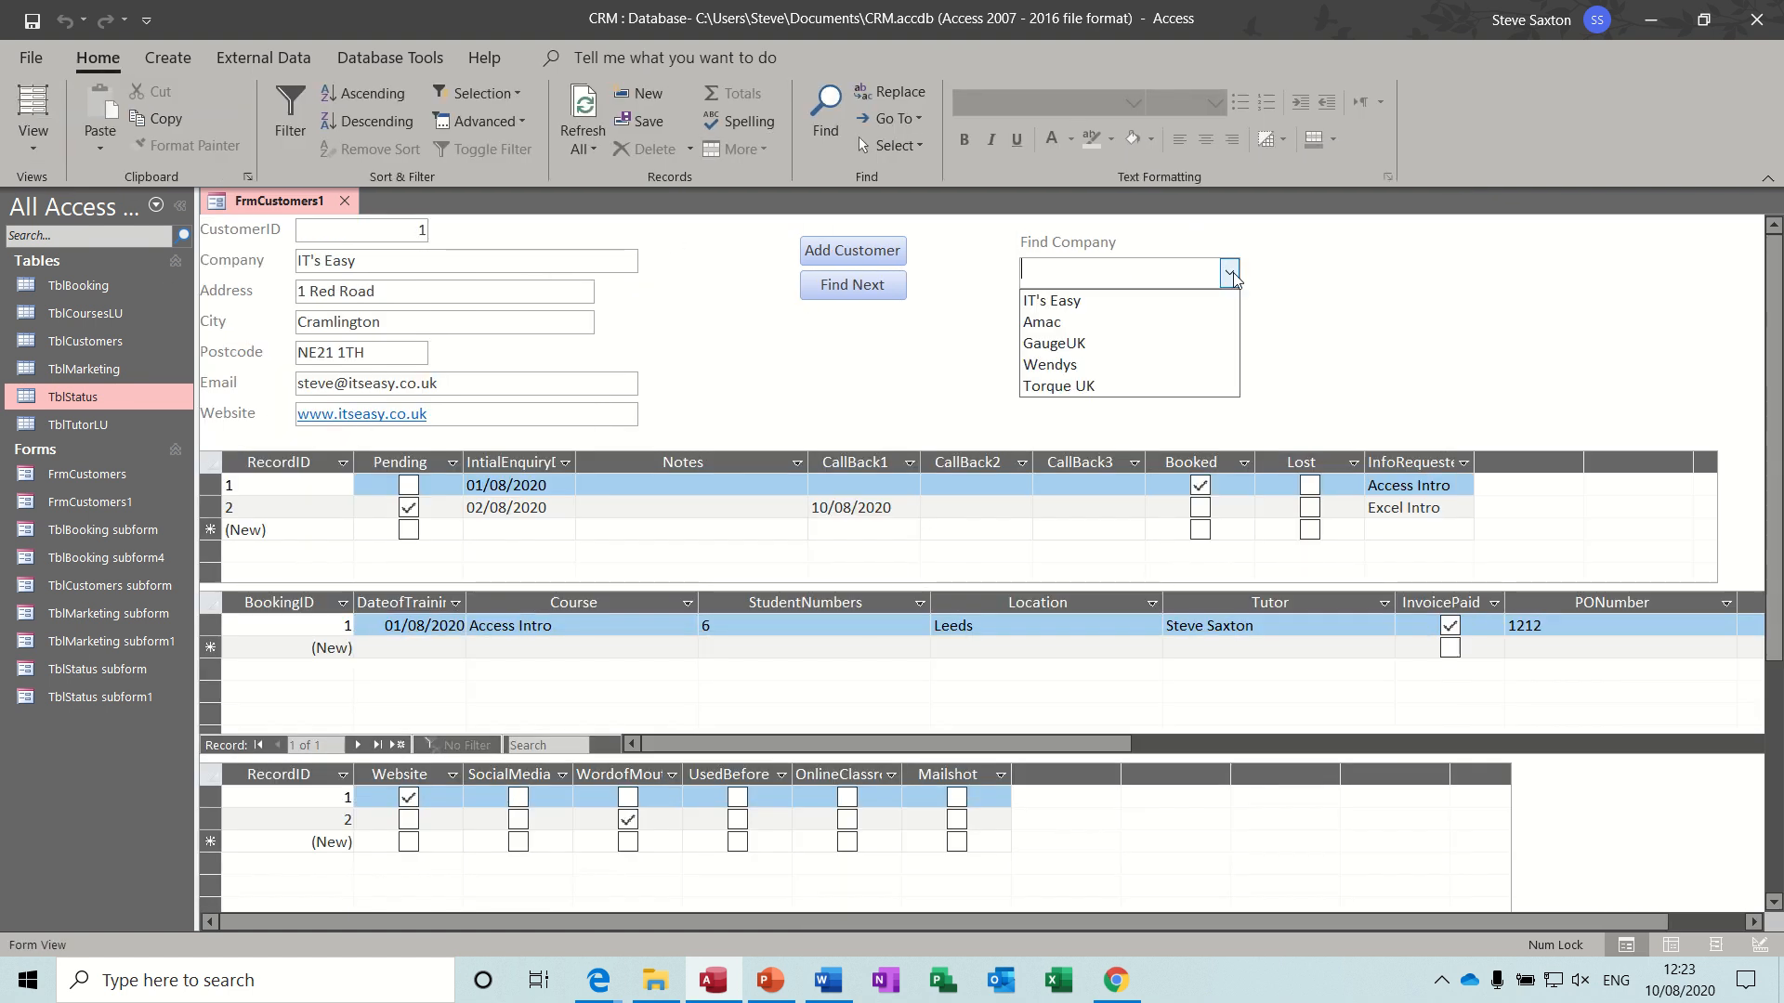
left_click(1148, 343)
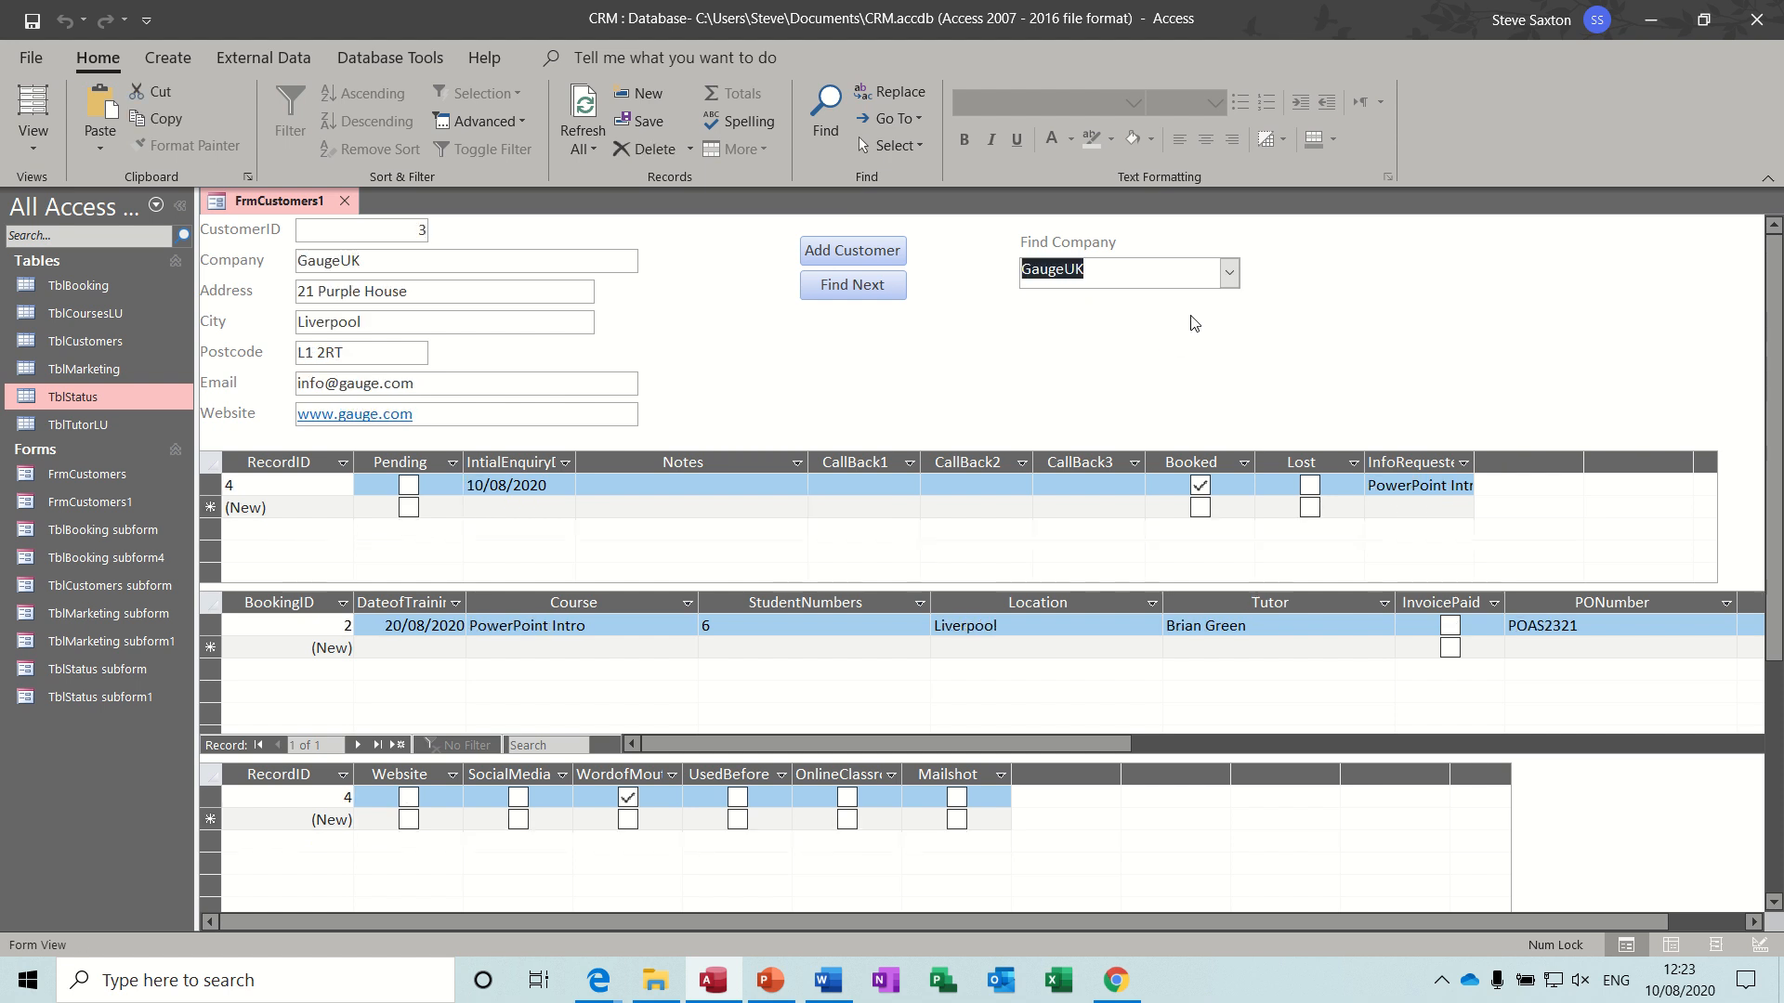
left_click(1228, 273)
left_click(1161, 385)
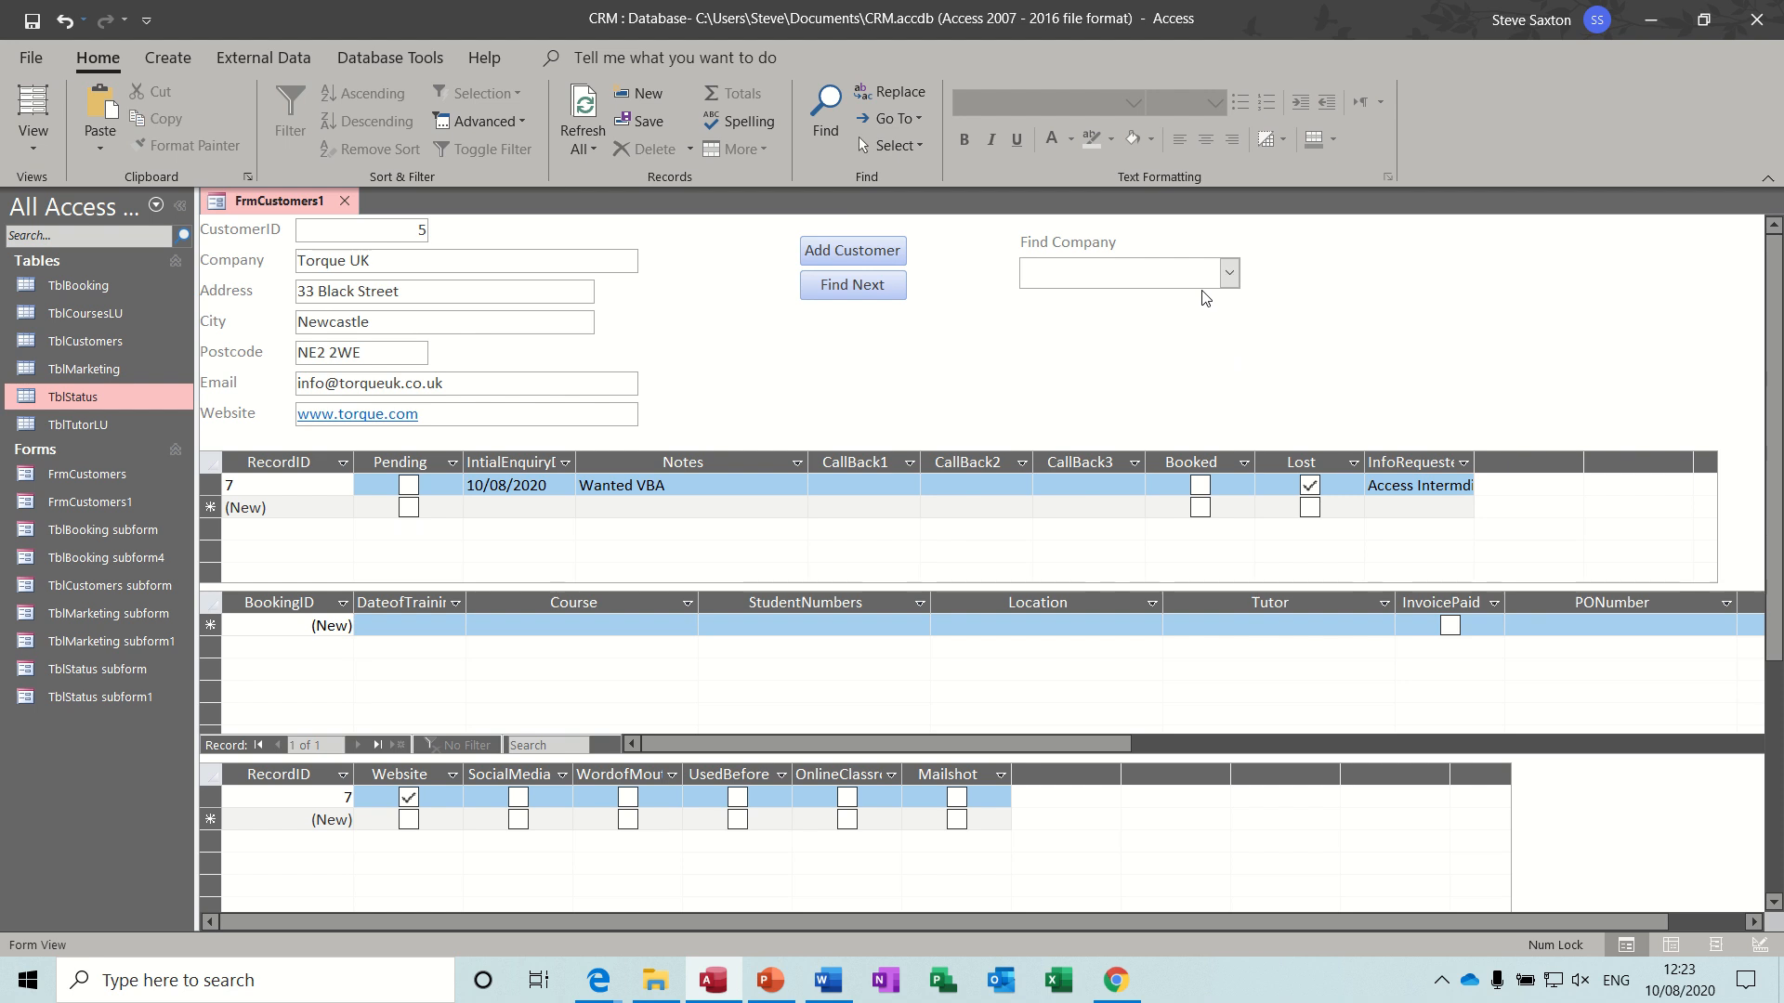
type("amac")
key("Return")
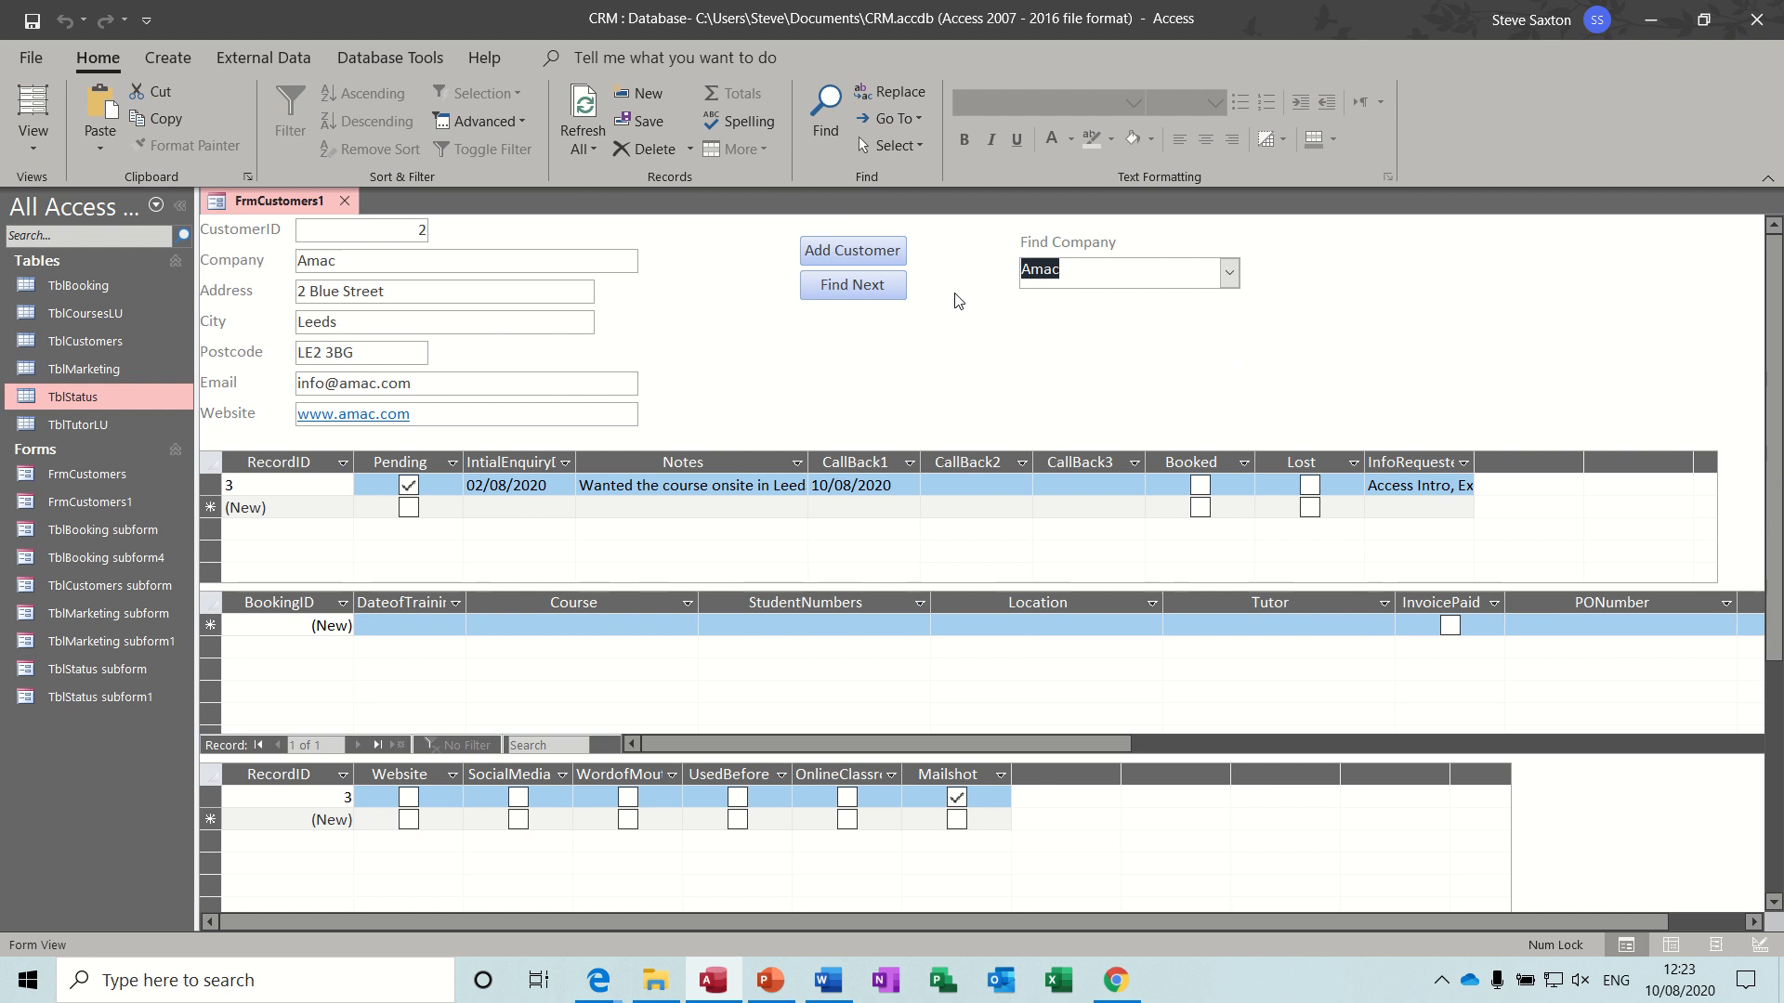
left_click(1229, 284)
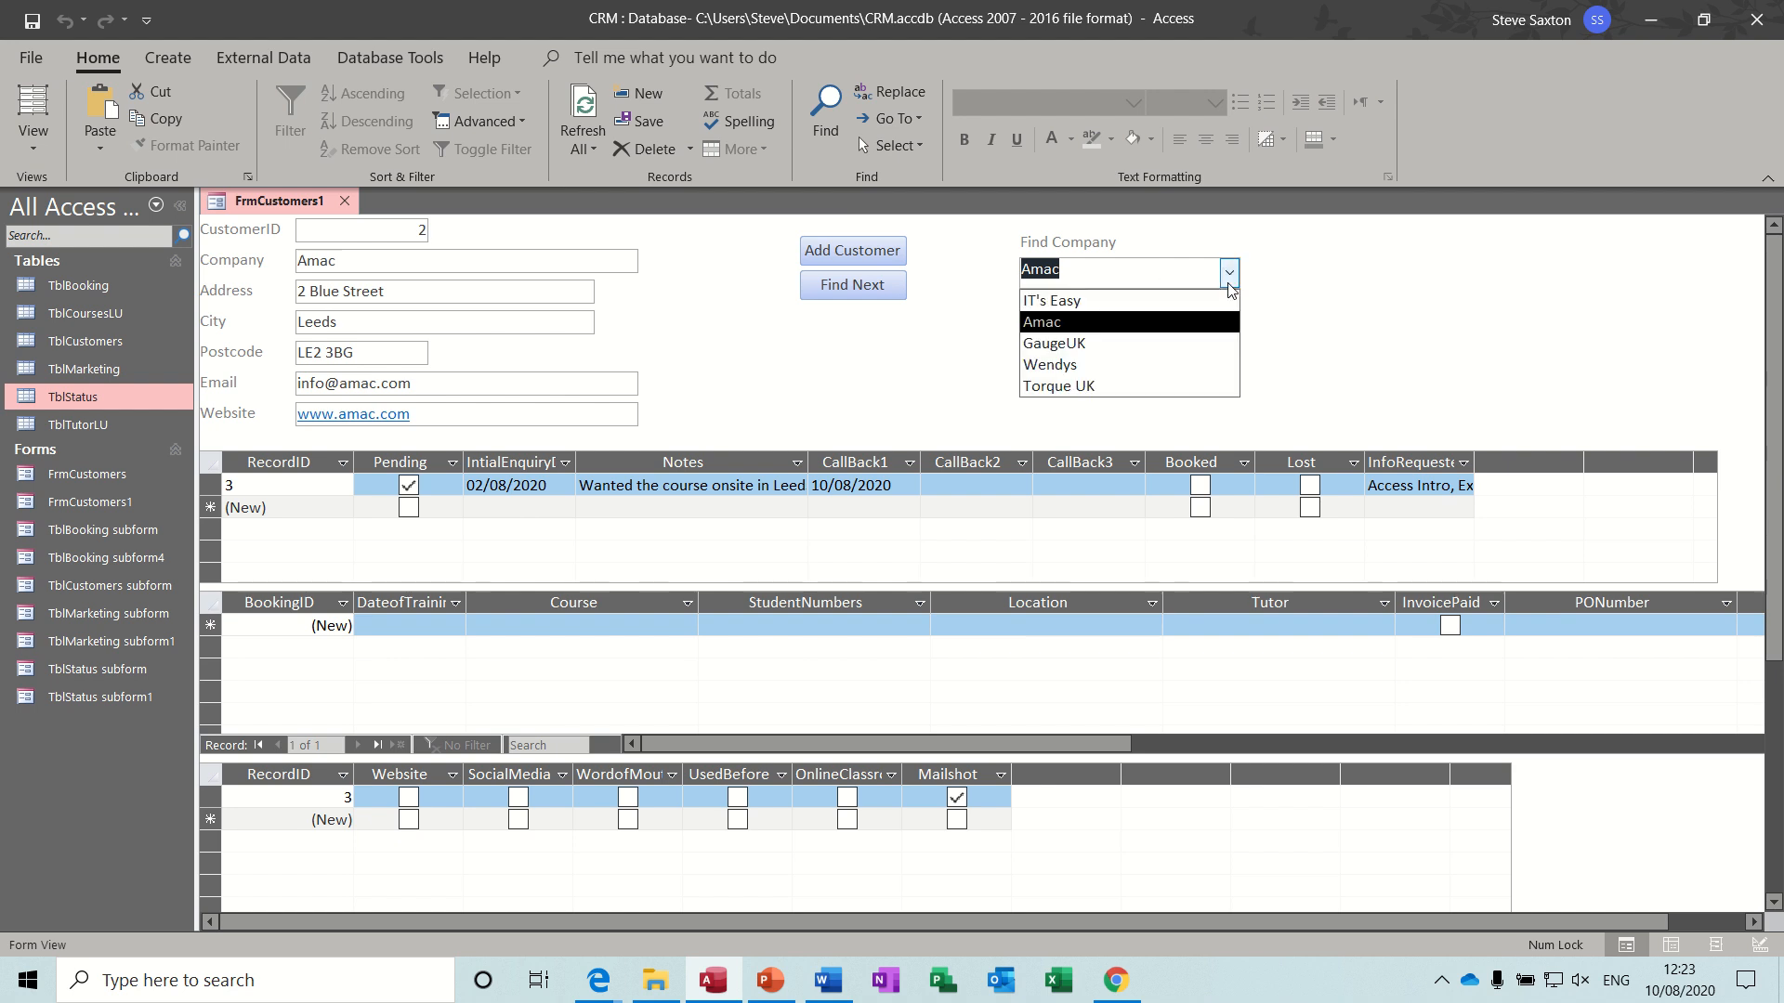
left_click(1093, 349)
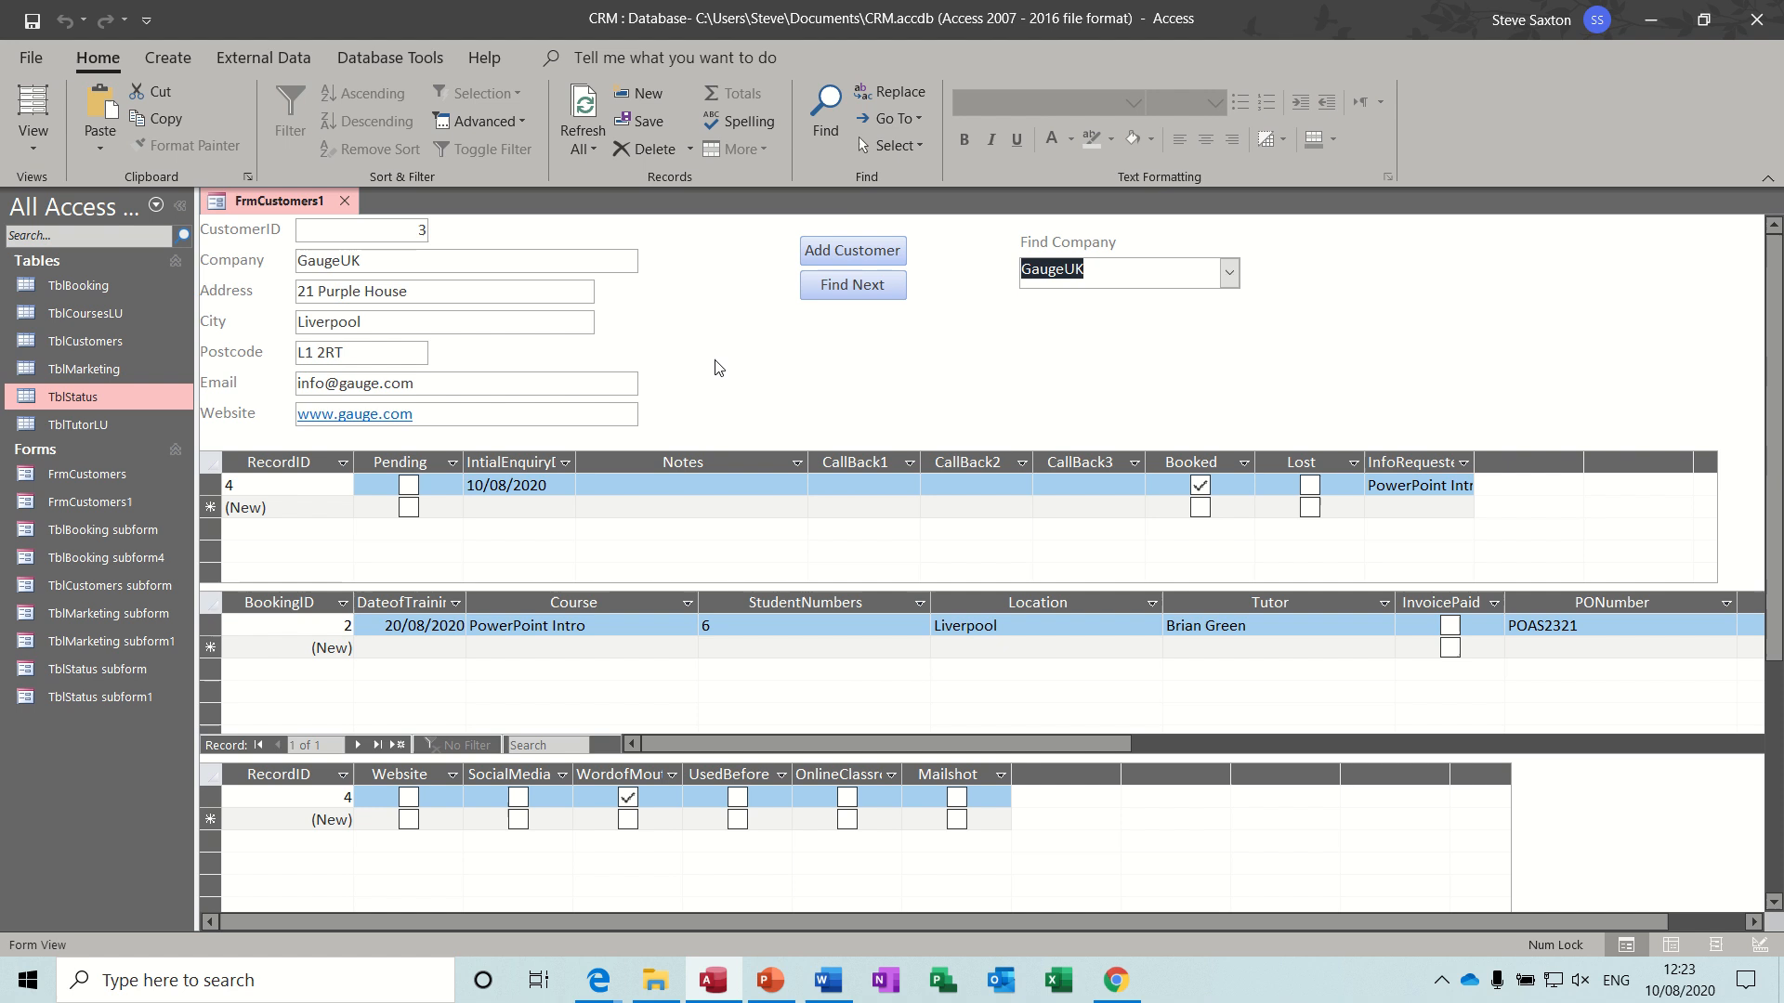
- Start a new customer record with the Add Customer button for company Wright Bros and fill in its street address and city
left_click(839, 258)
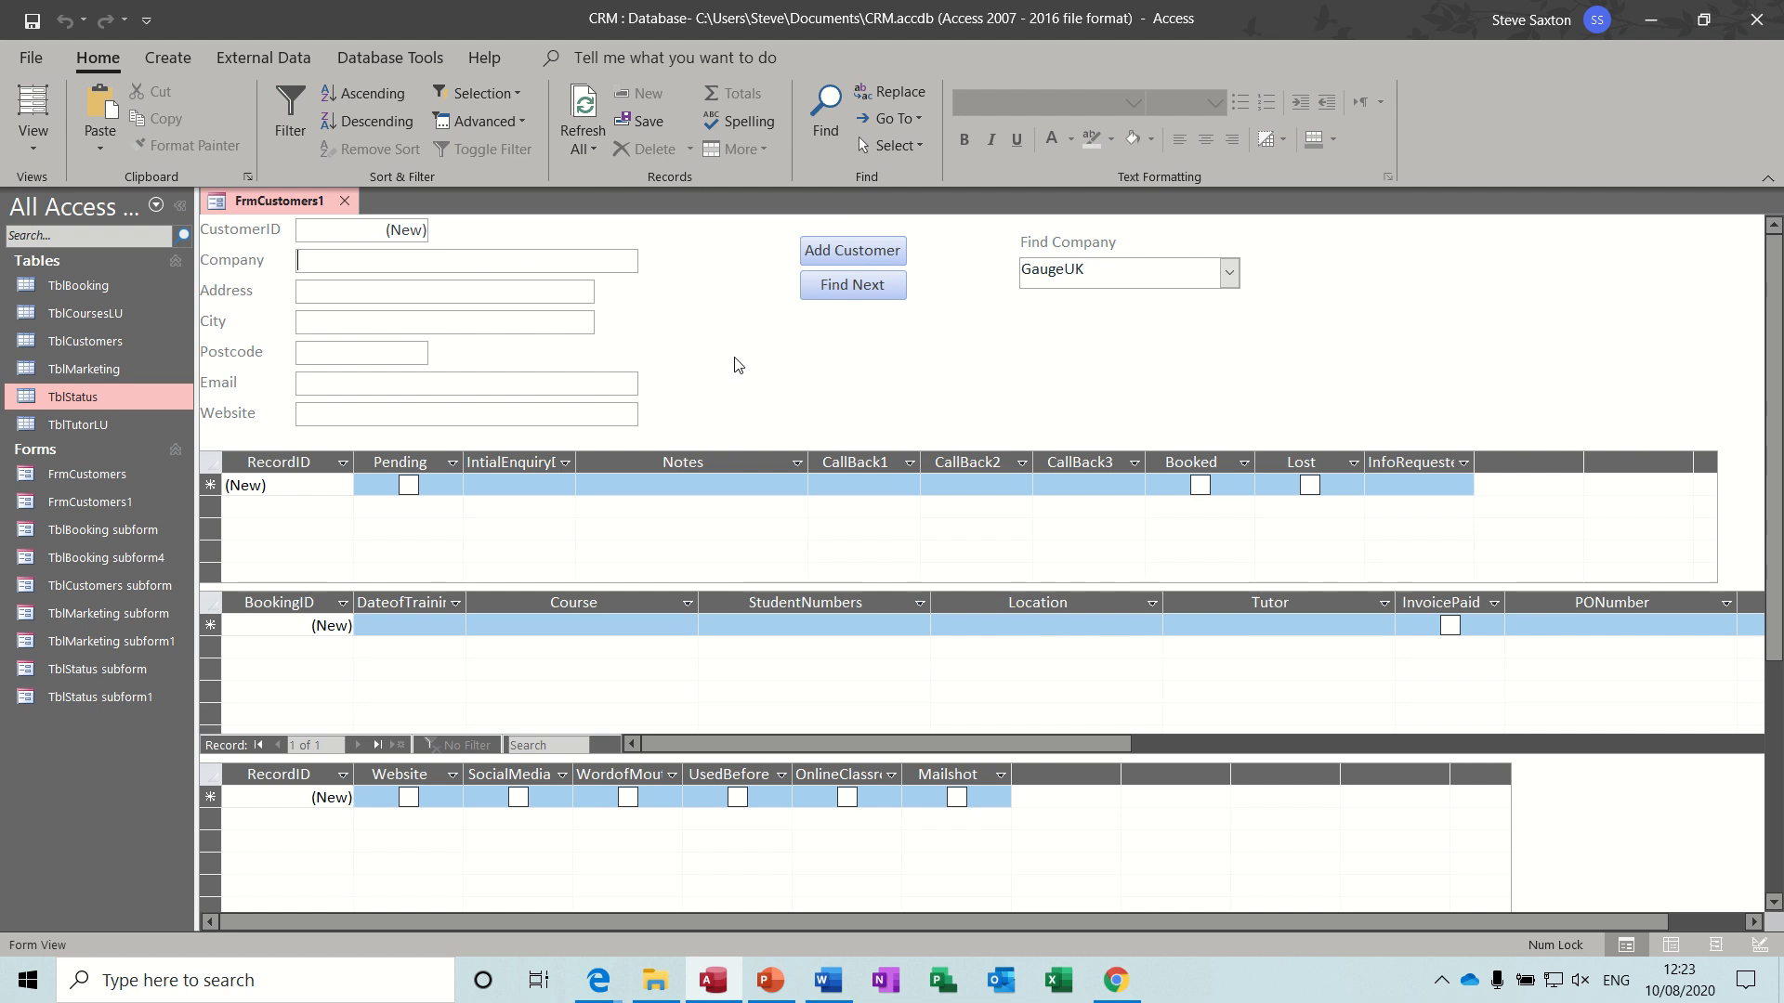
type("Wright Bros")
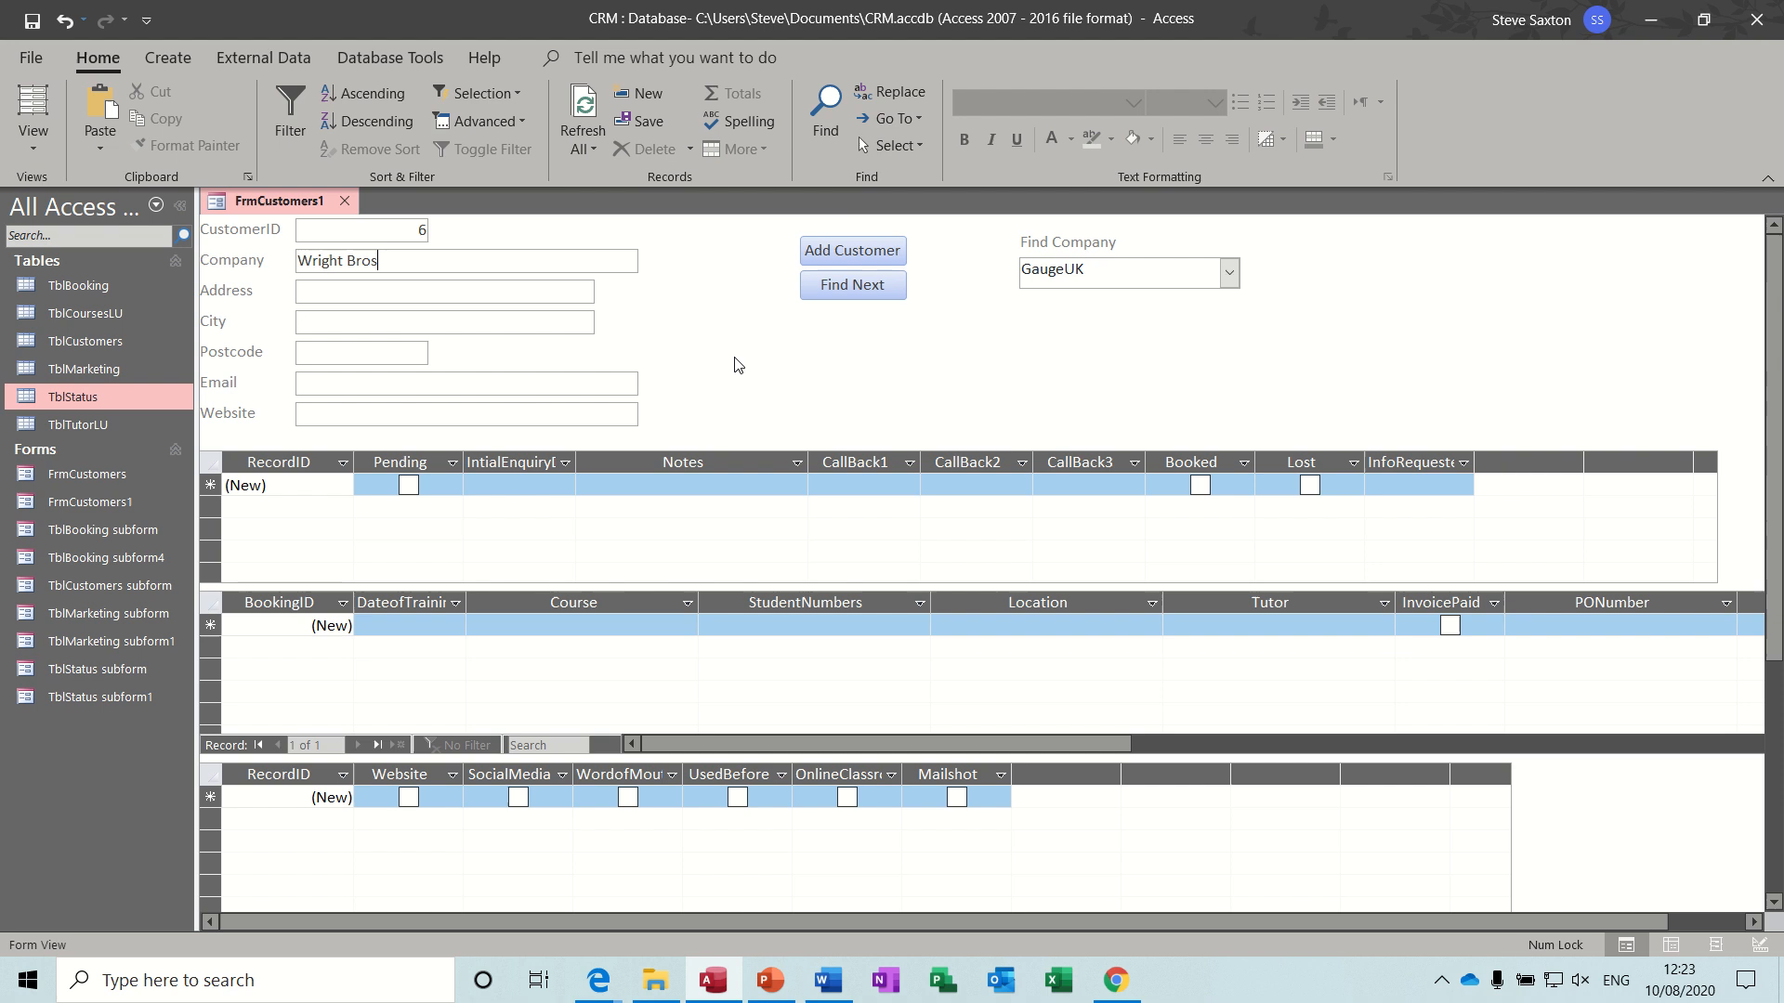
left_click(499, 292)
type("Bradford")
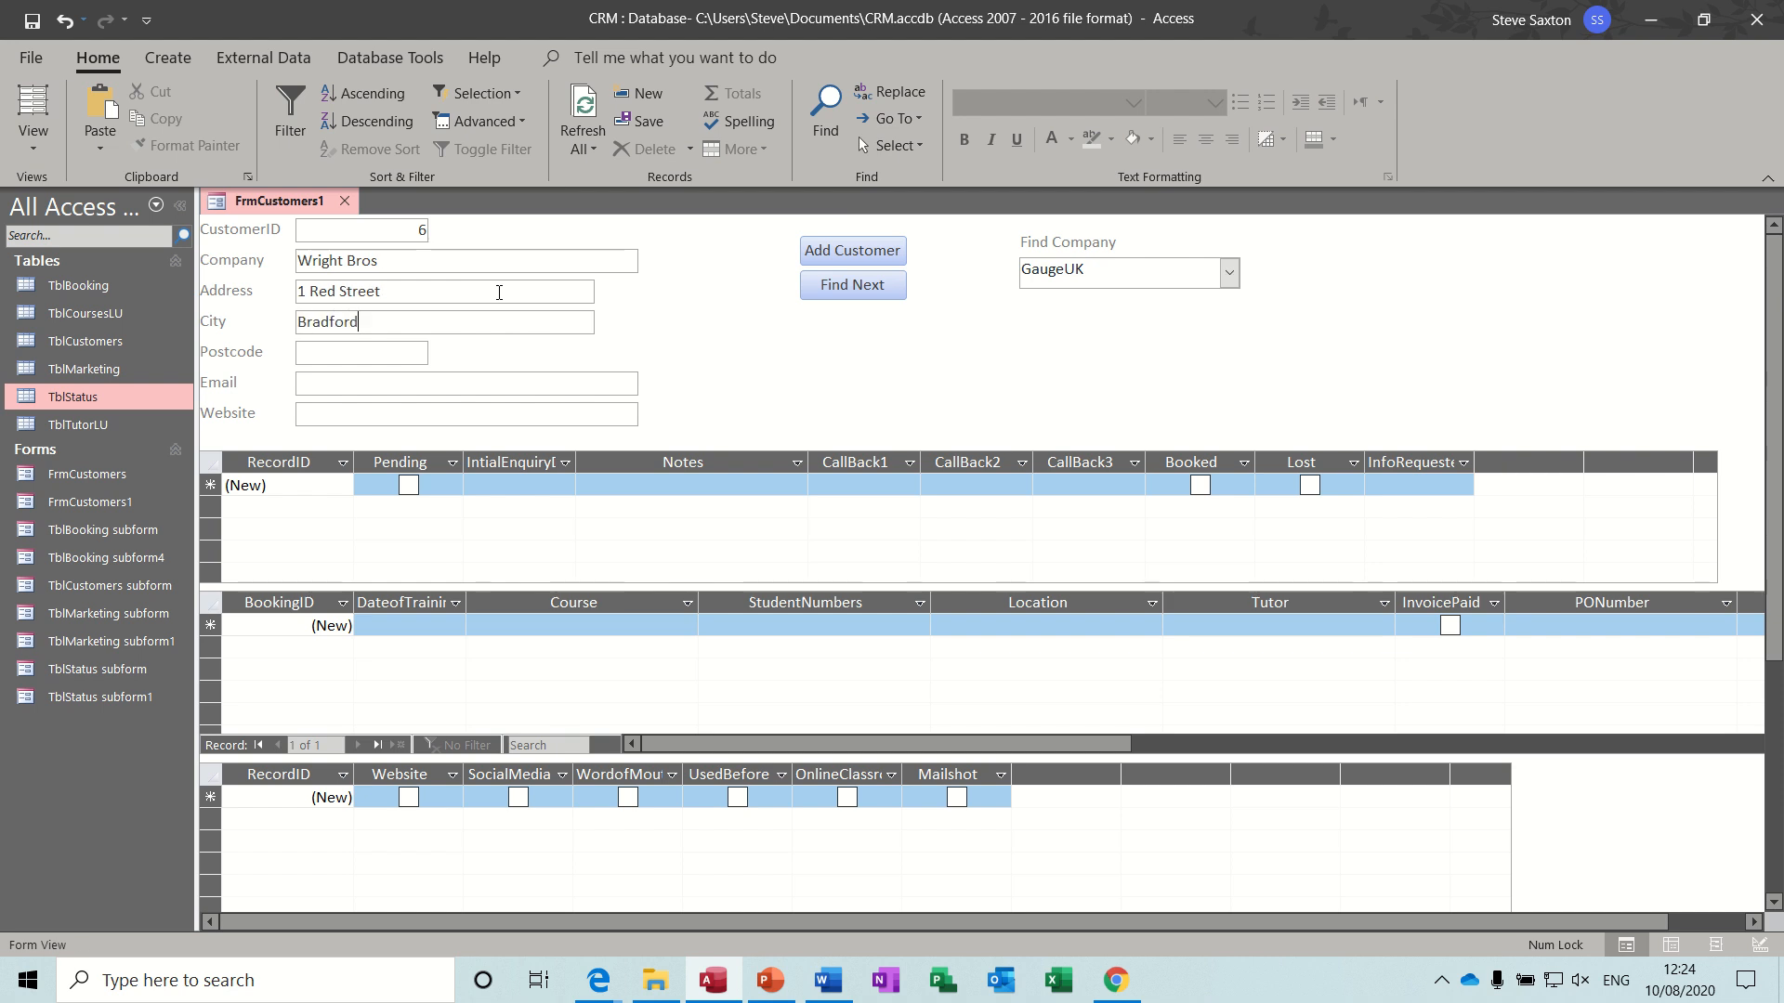
key("Tab")
type("BD2 ")
type("2 RT")
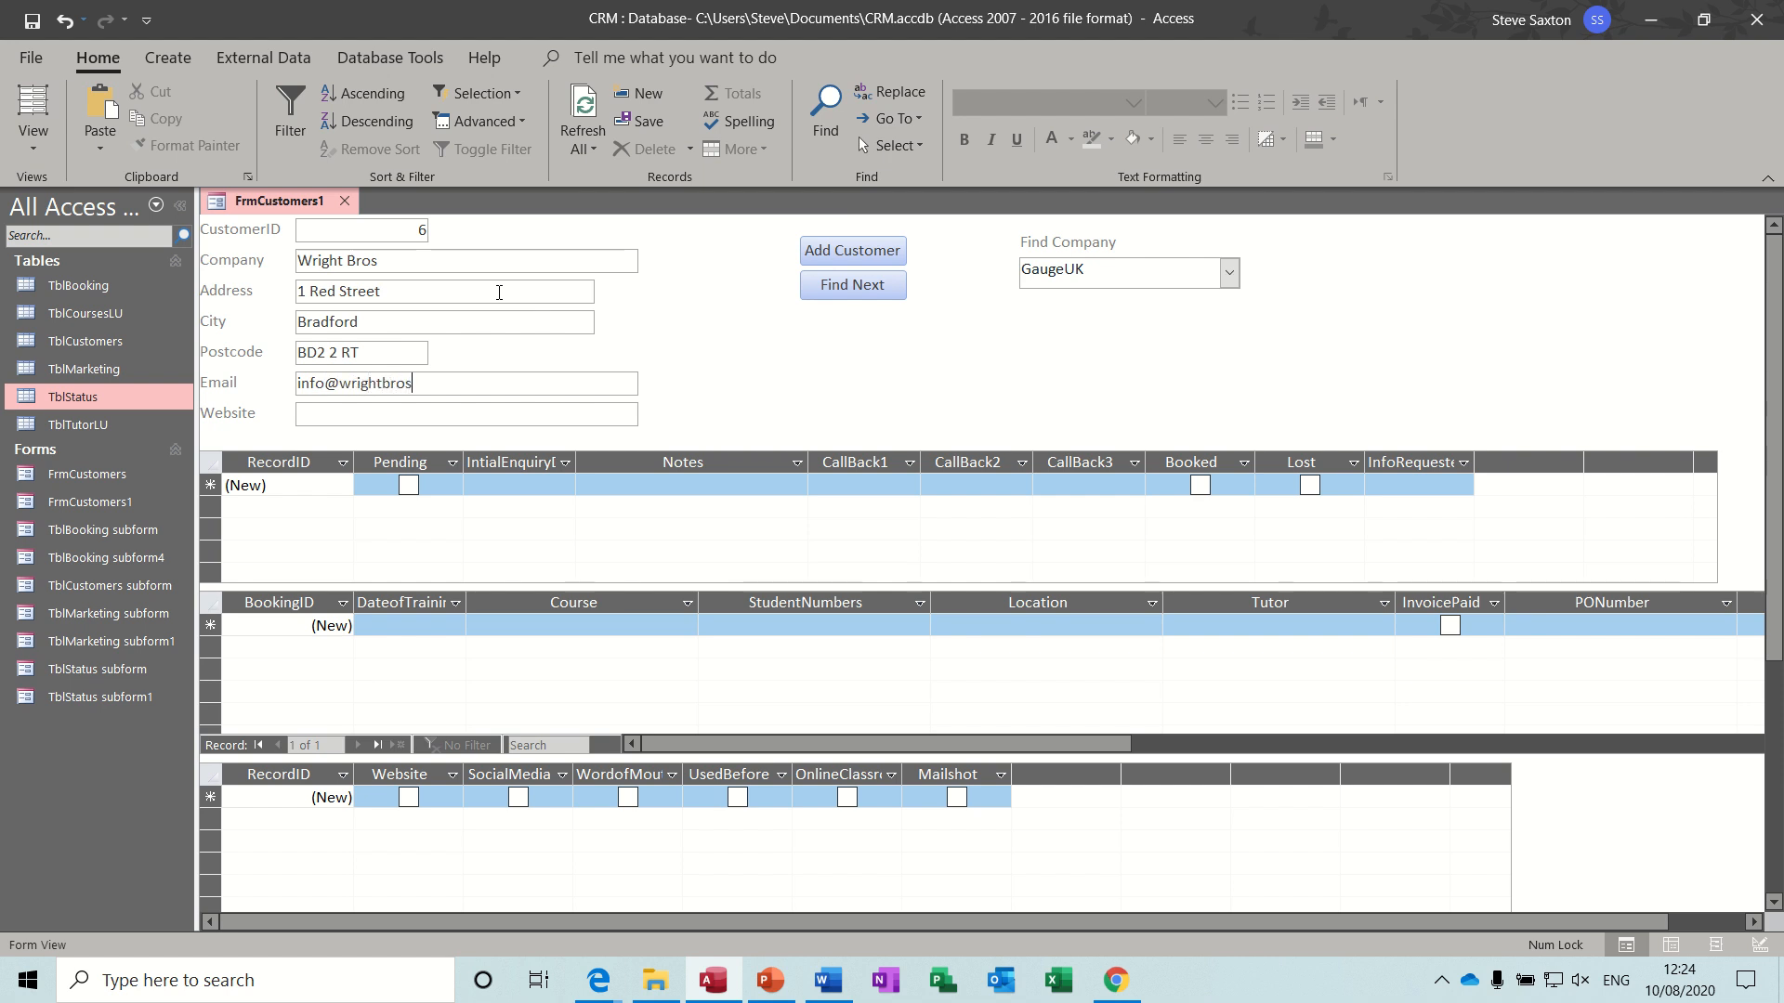
left_click(380, 415)
type("www.w")
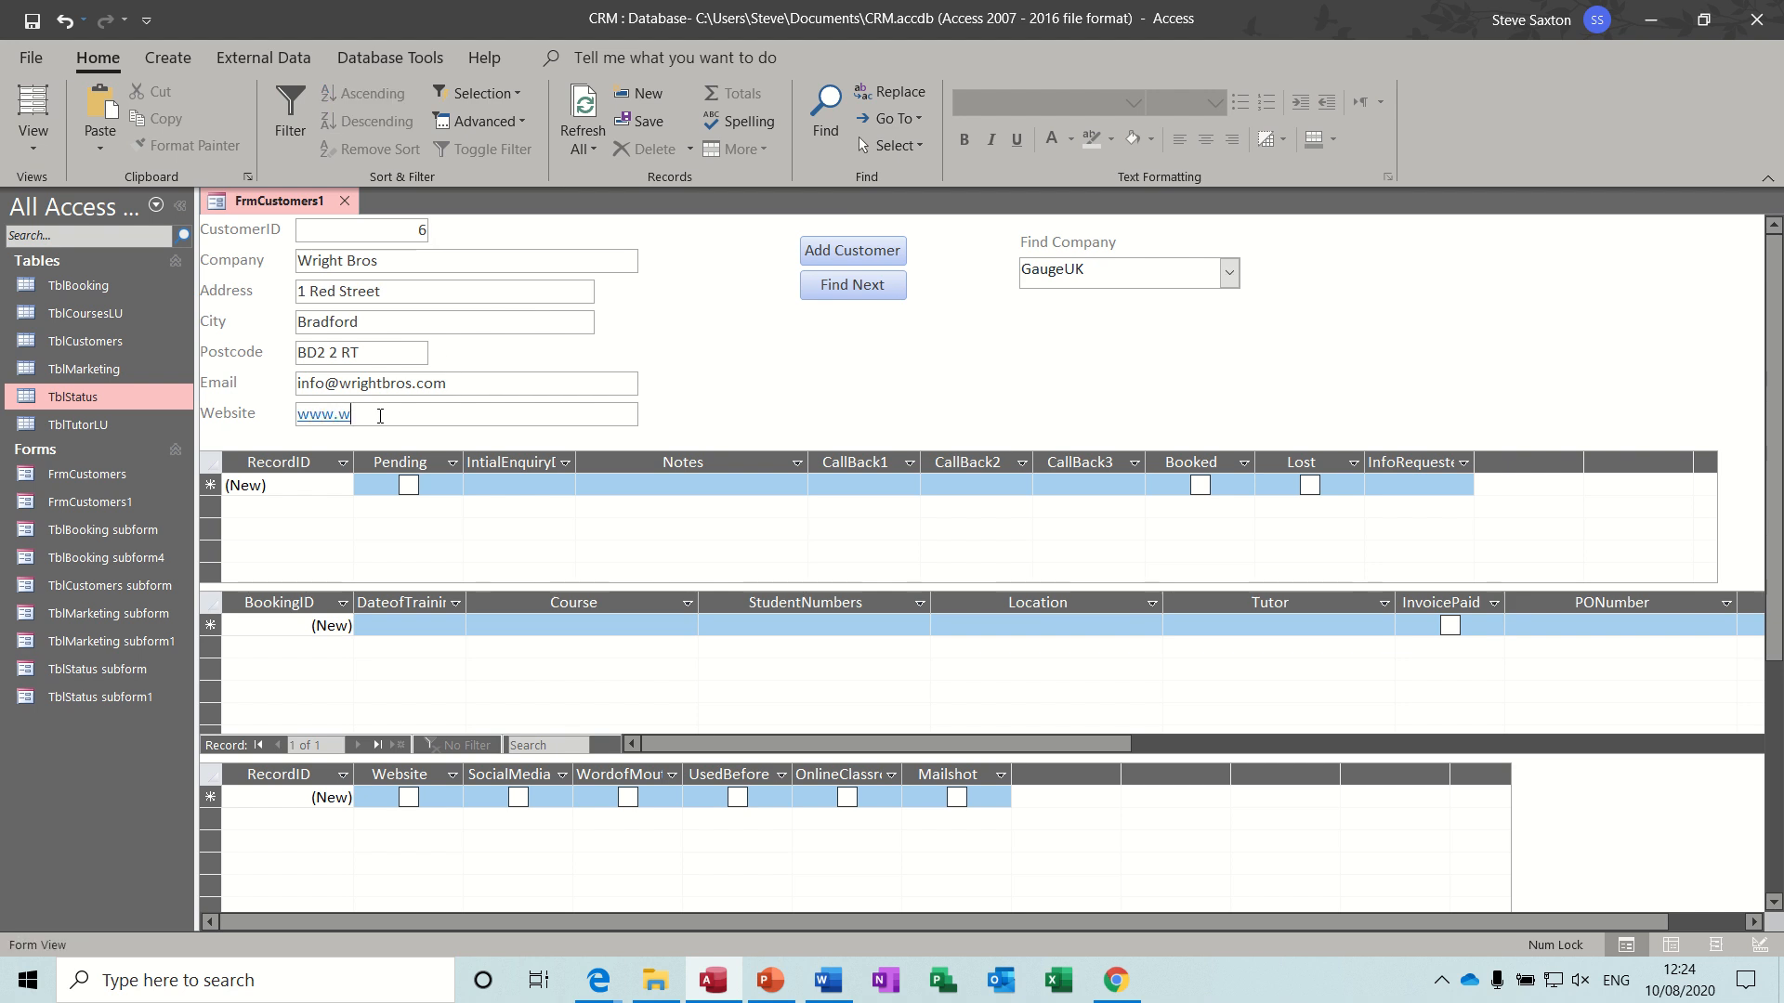
type("rightbros.com")
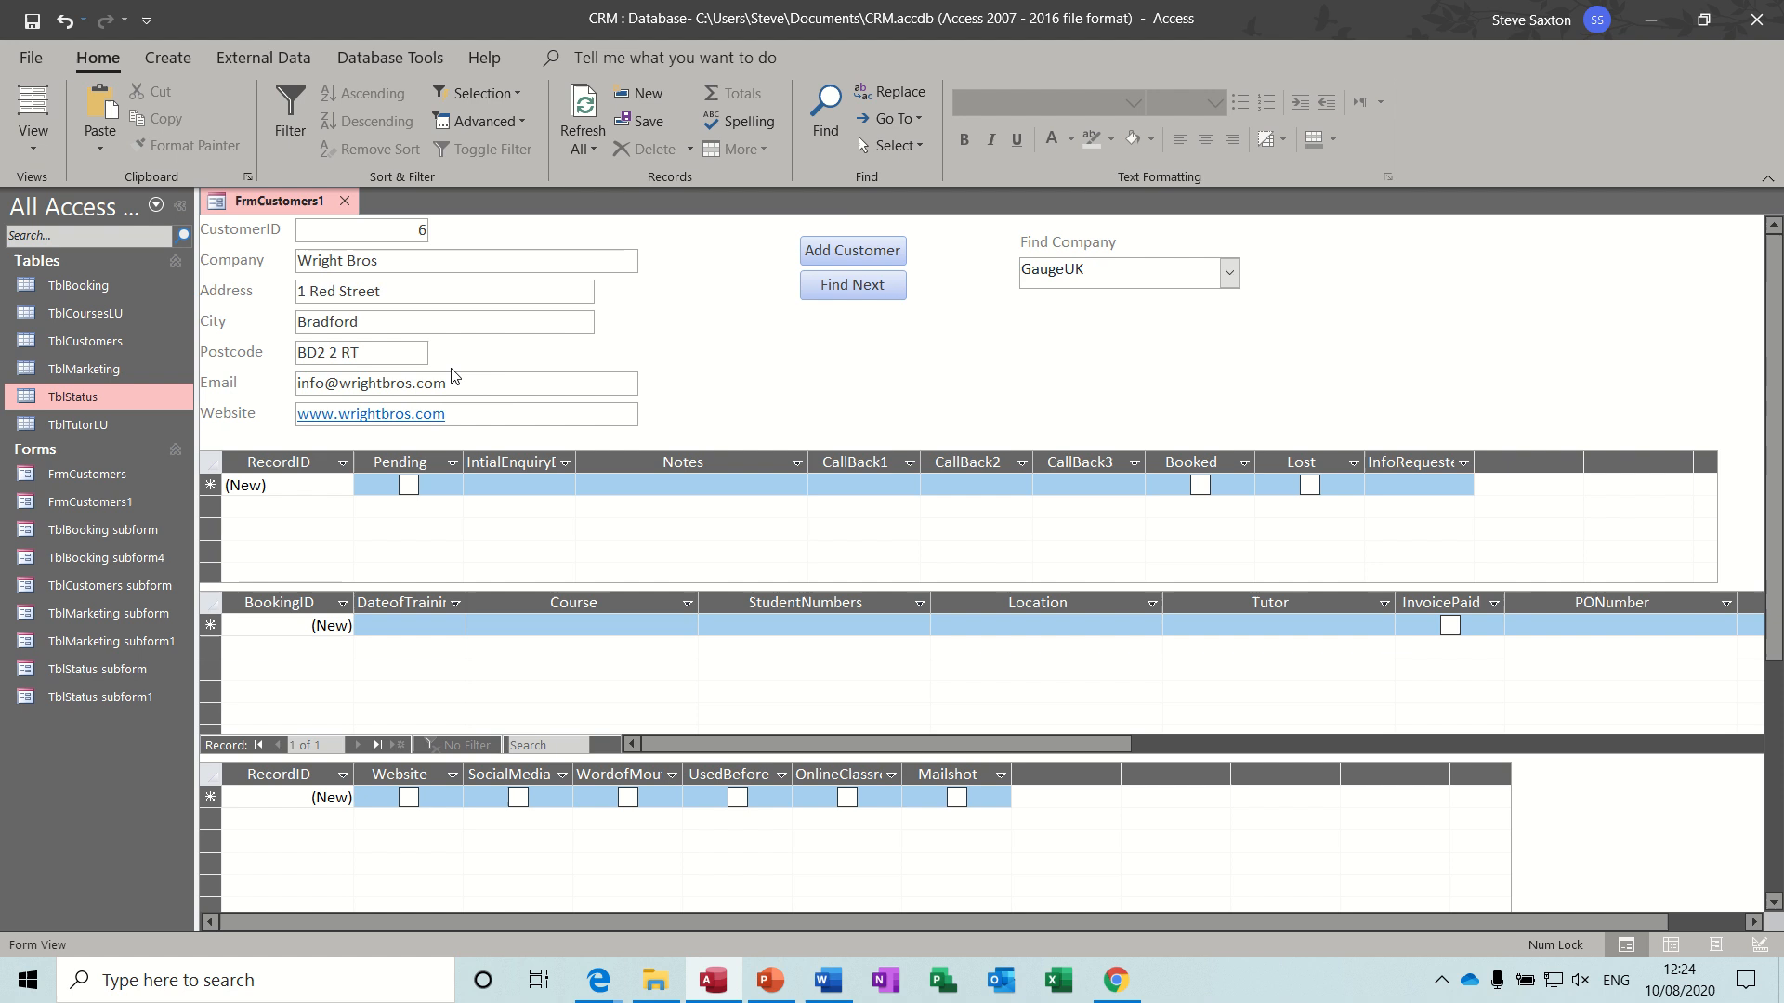
- Enter the current date, 10/08/2020, as the initial enquiry date in the customer's new status record
left_click(558, 266)
left_click(487, 486)
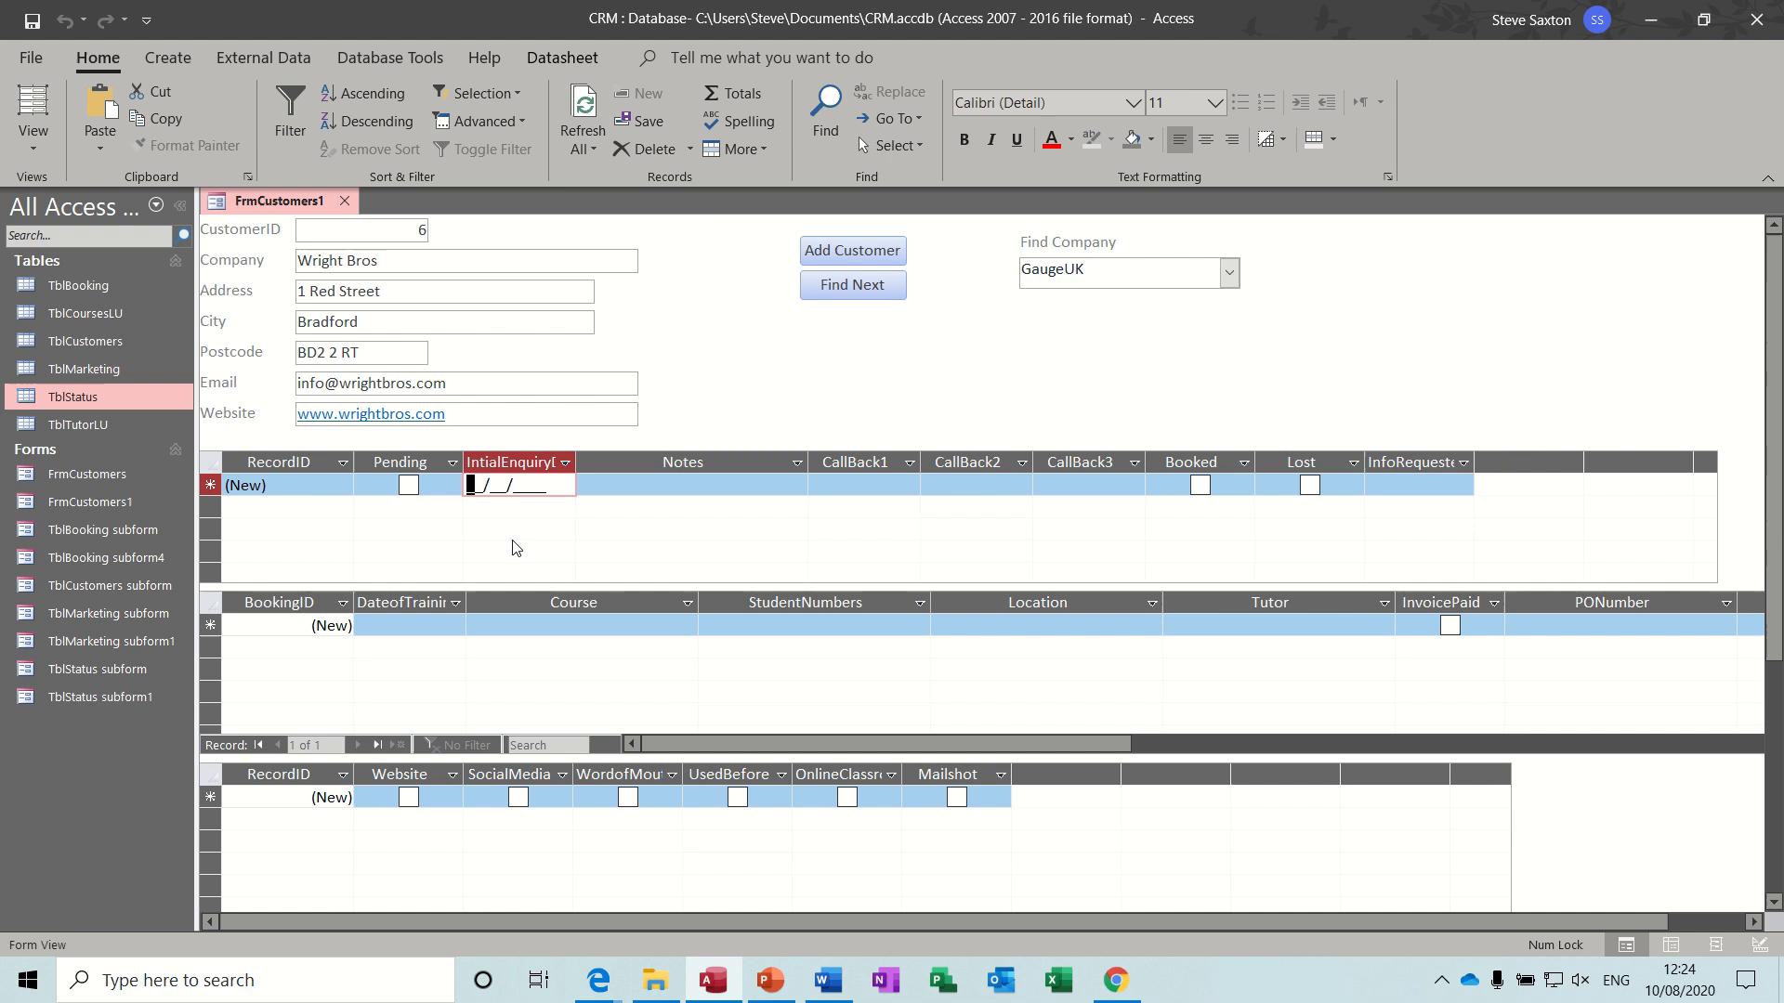
key("ctrl+semicolon")
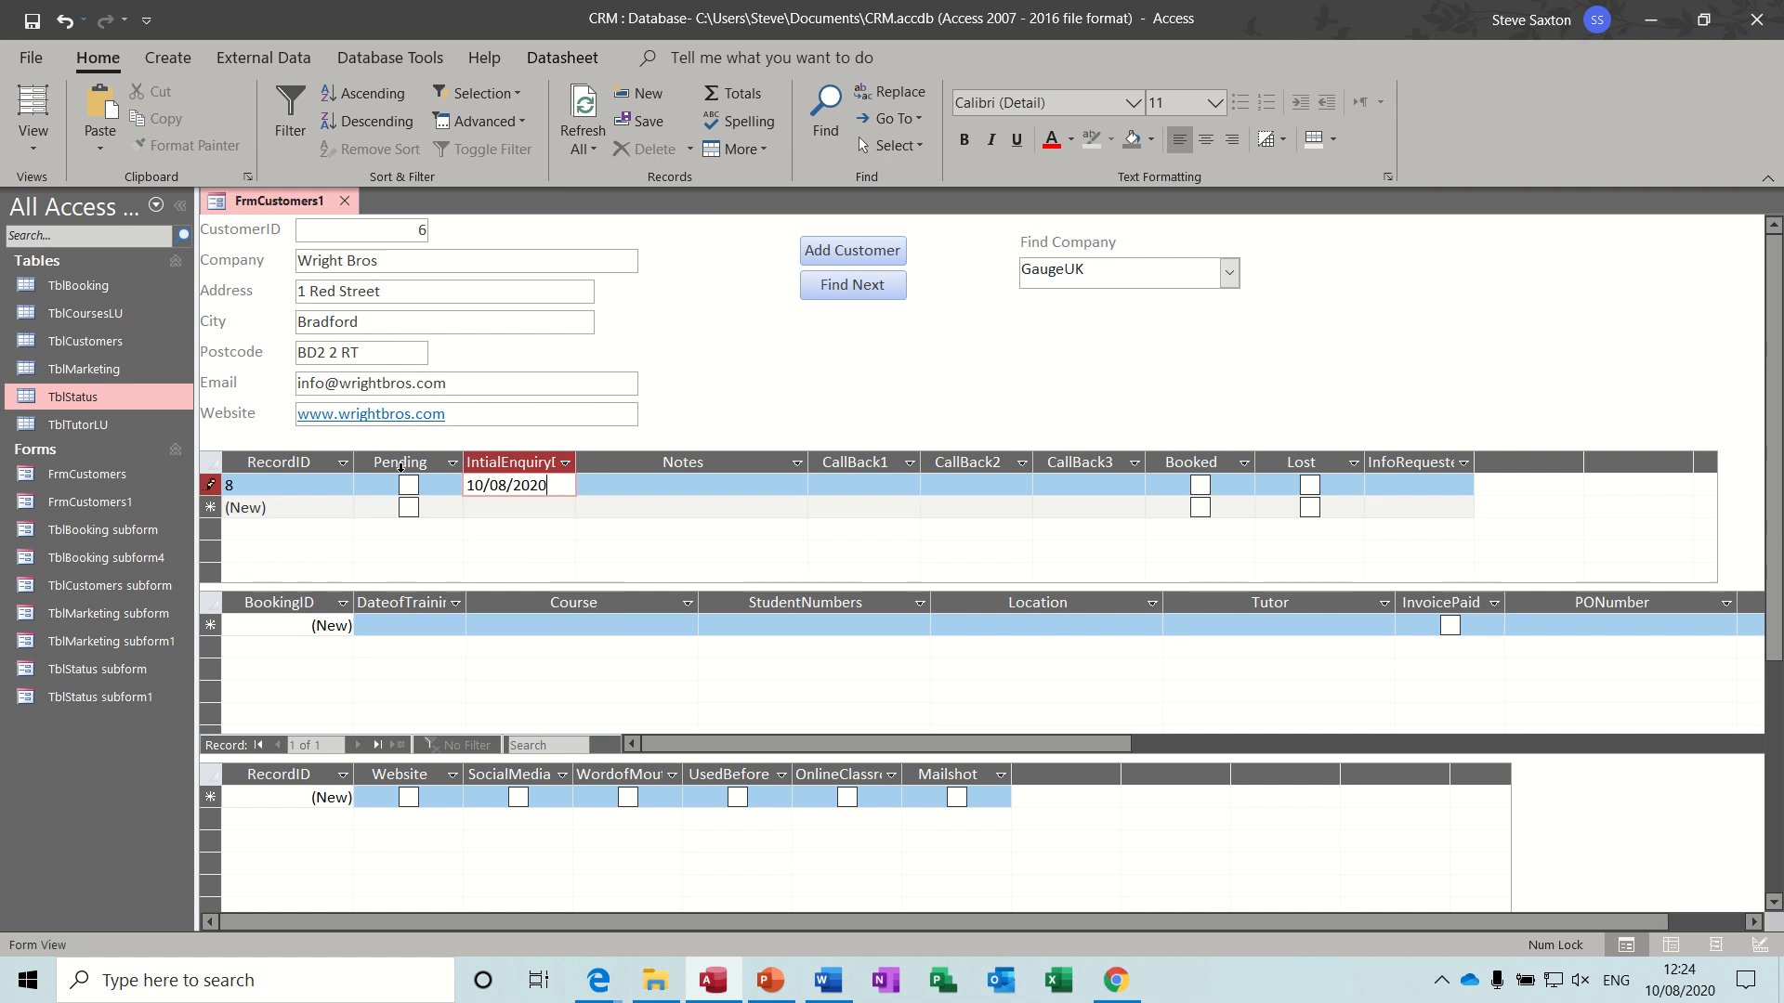
- In the status subform, move the Pending column before Booked and the InfoRequested column before Notes, saving the form
left_click(399, 461)
left_click_drag(398, 464, 1156, 459)
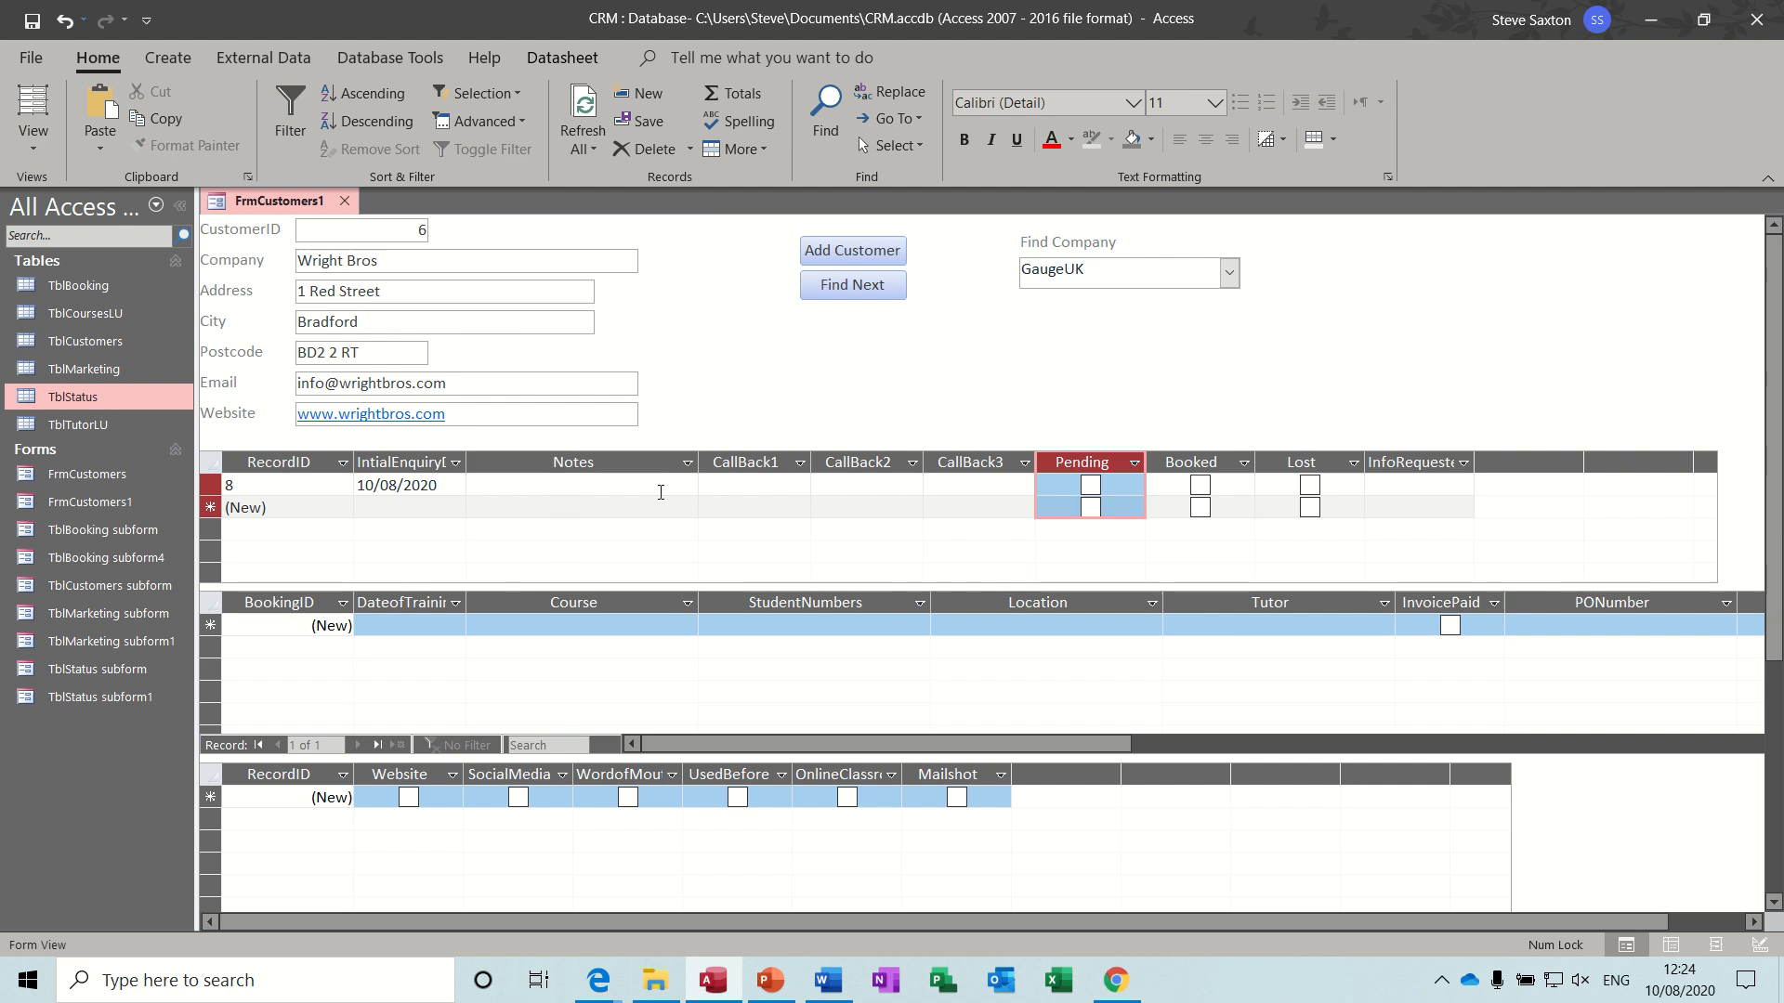
left_click(33, 21)
left_click(33, 20)
left_click(1402, 461)
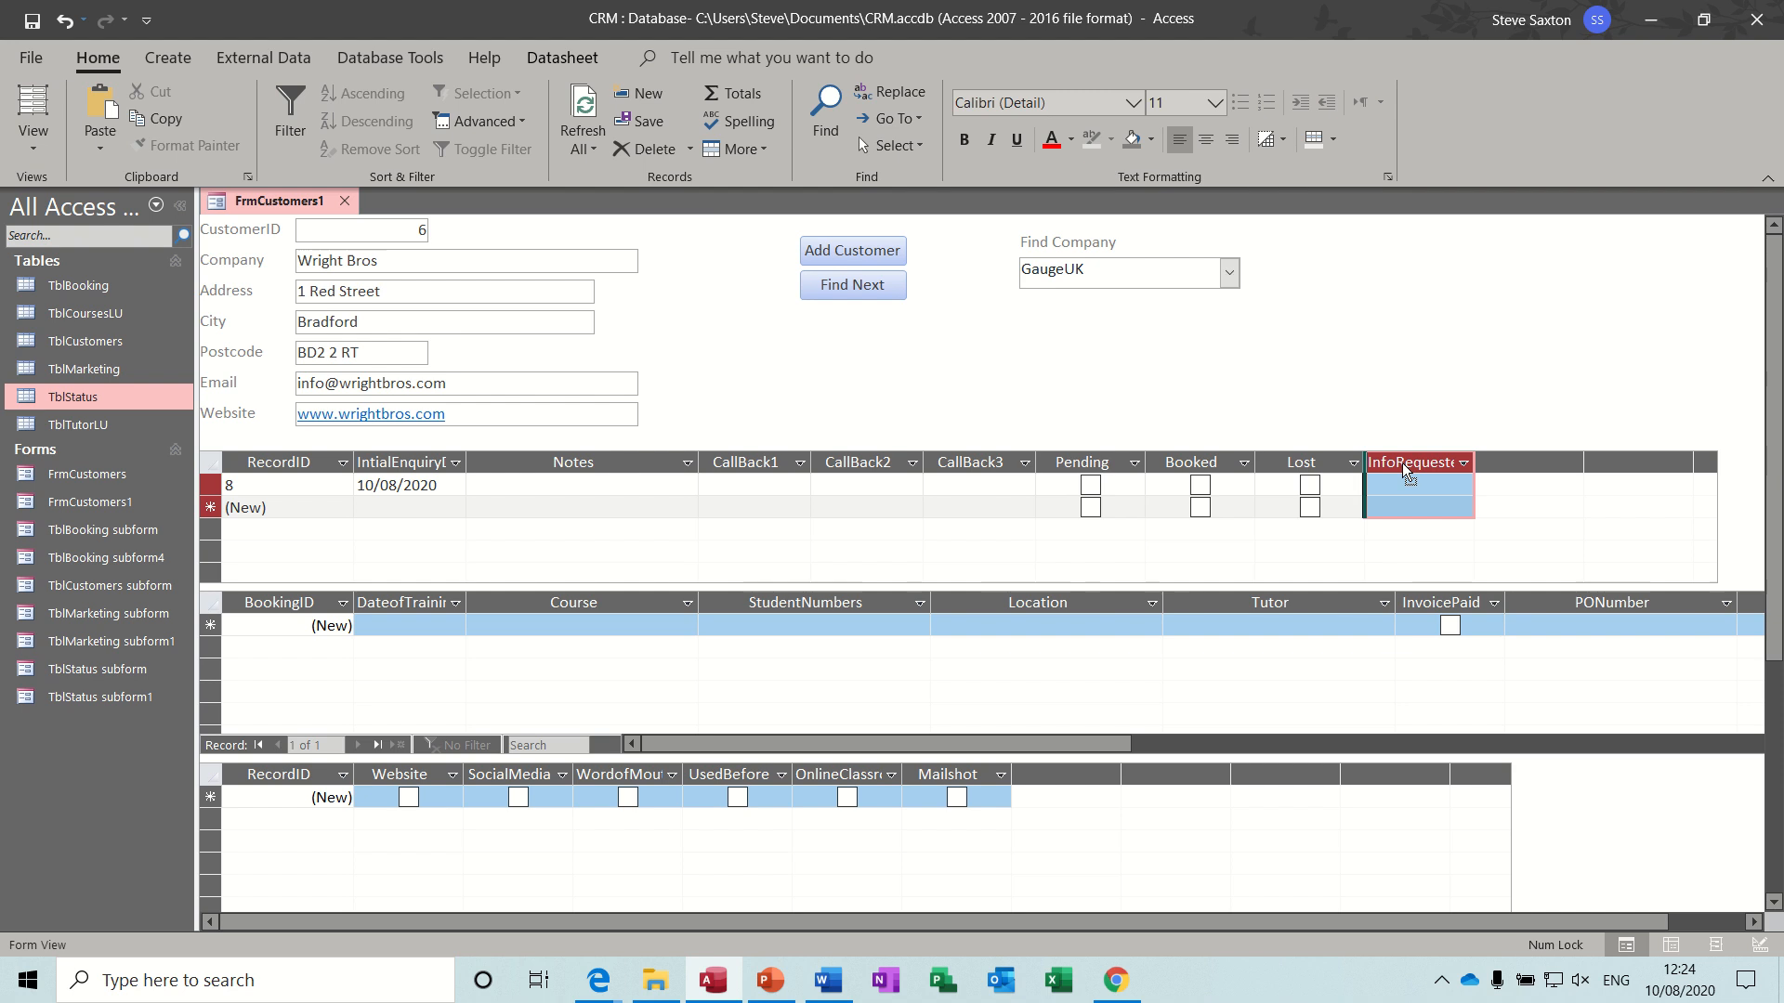
left_click_drag(936, 490, 576, 483)
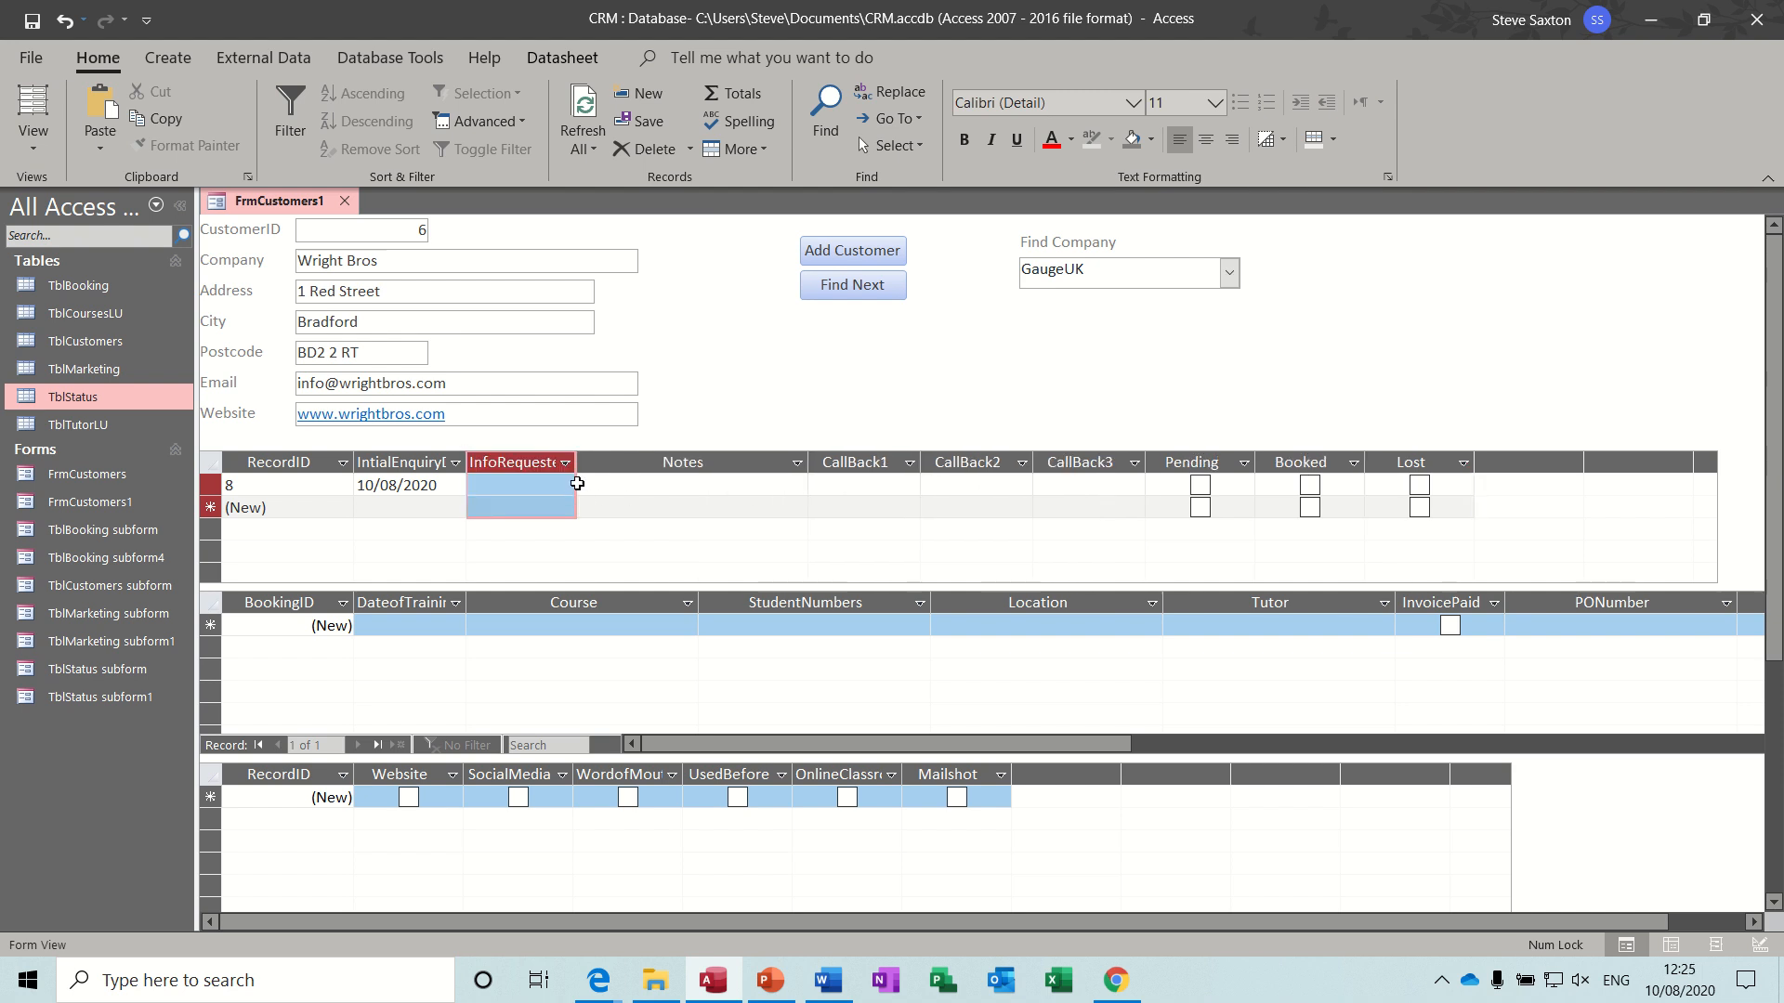
left_click(558, 484)
left_click(564, 484)
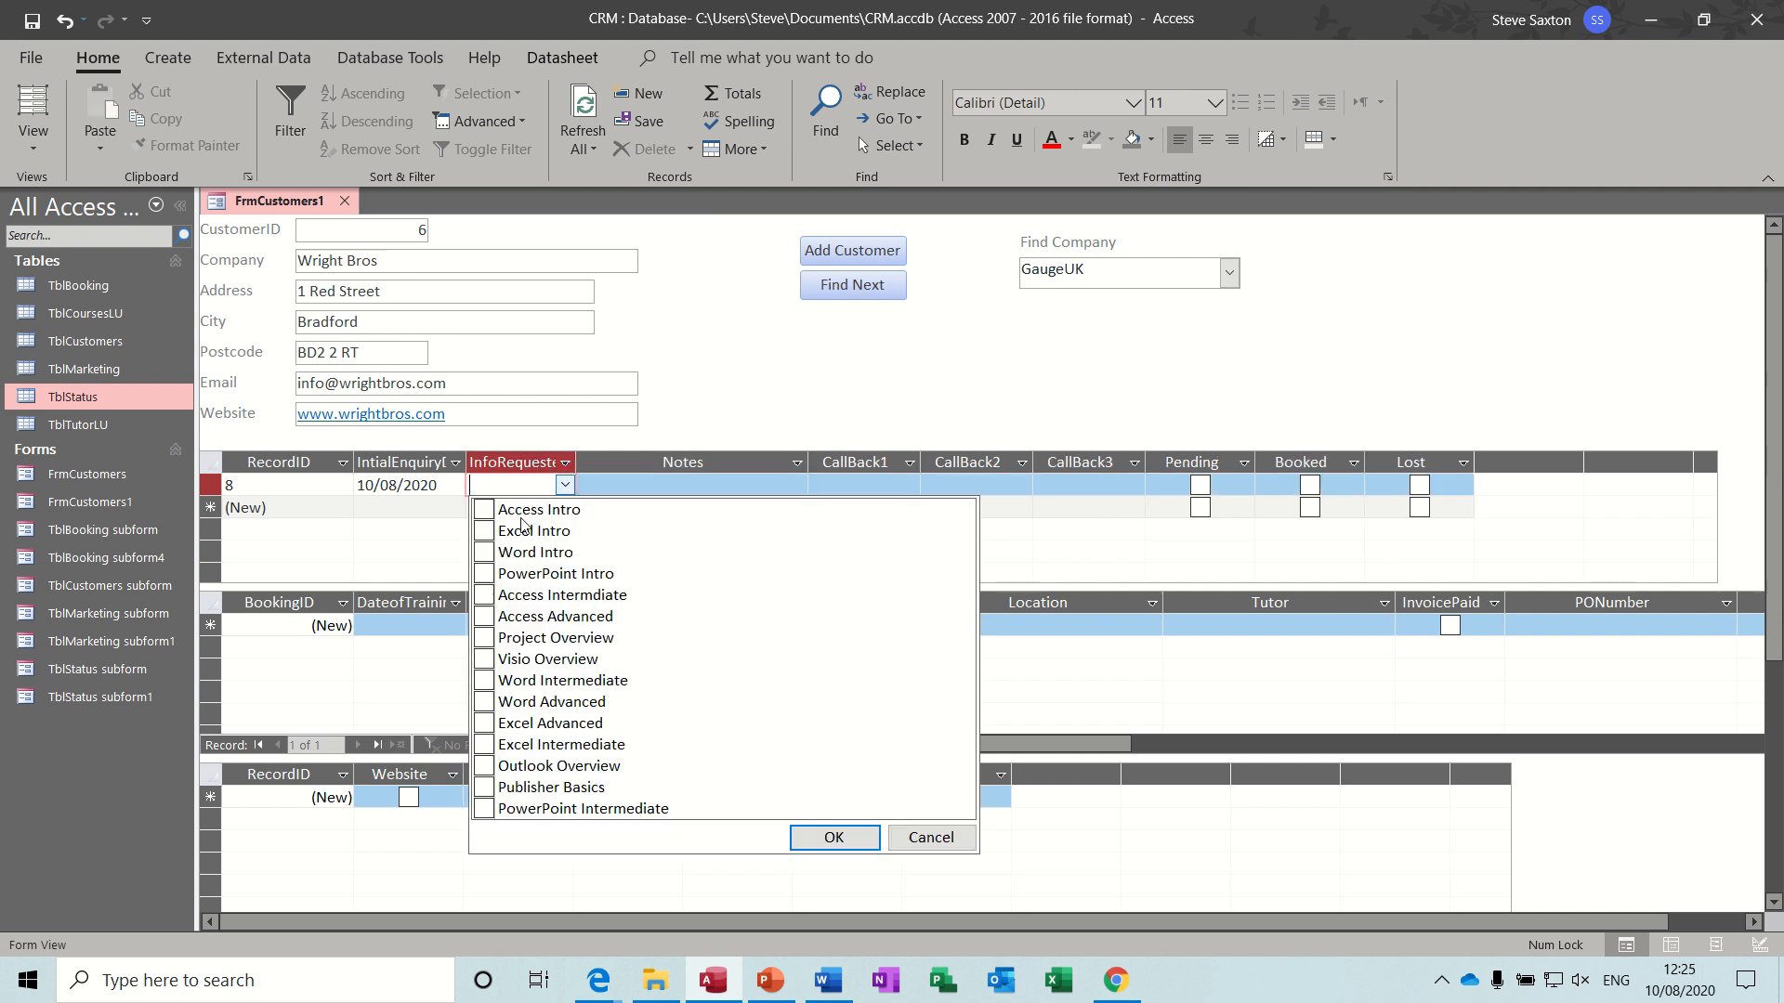
left_click(483, 509)
left_click(483, 531)
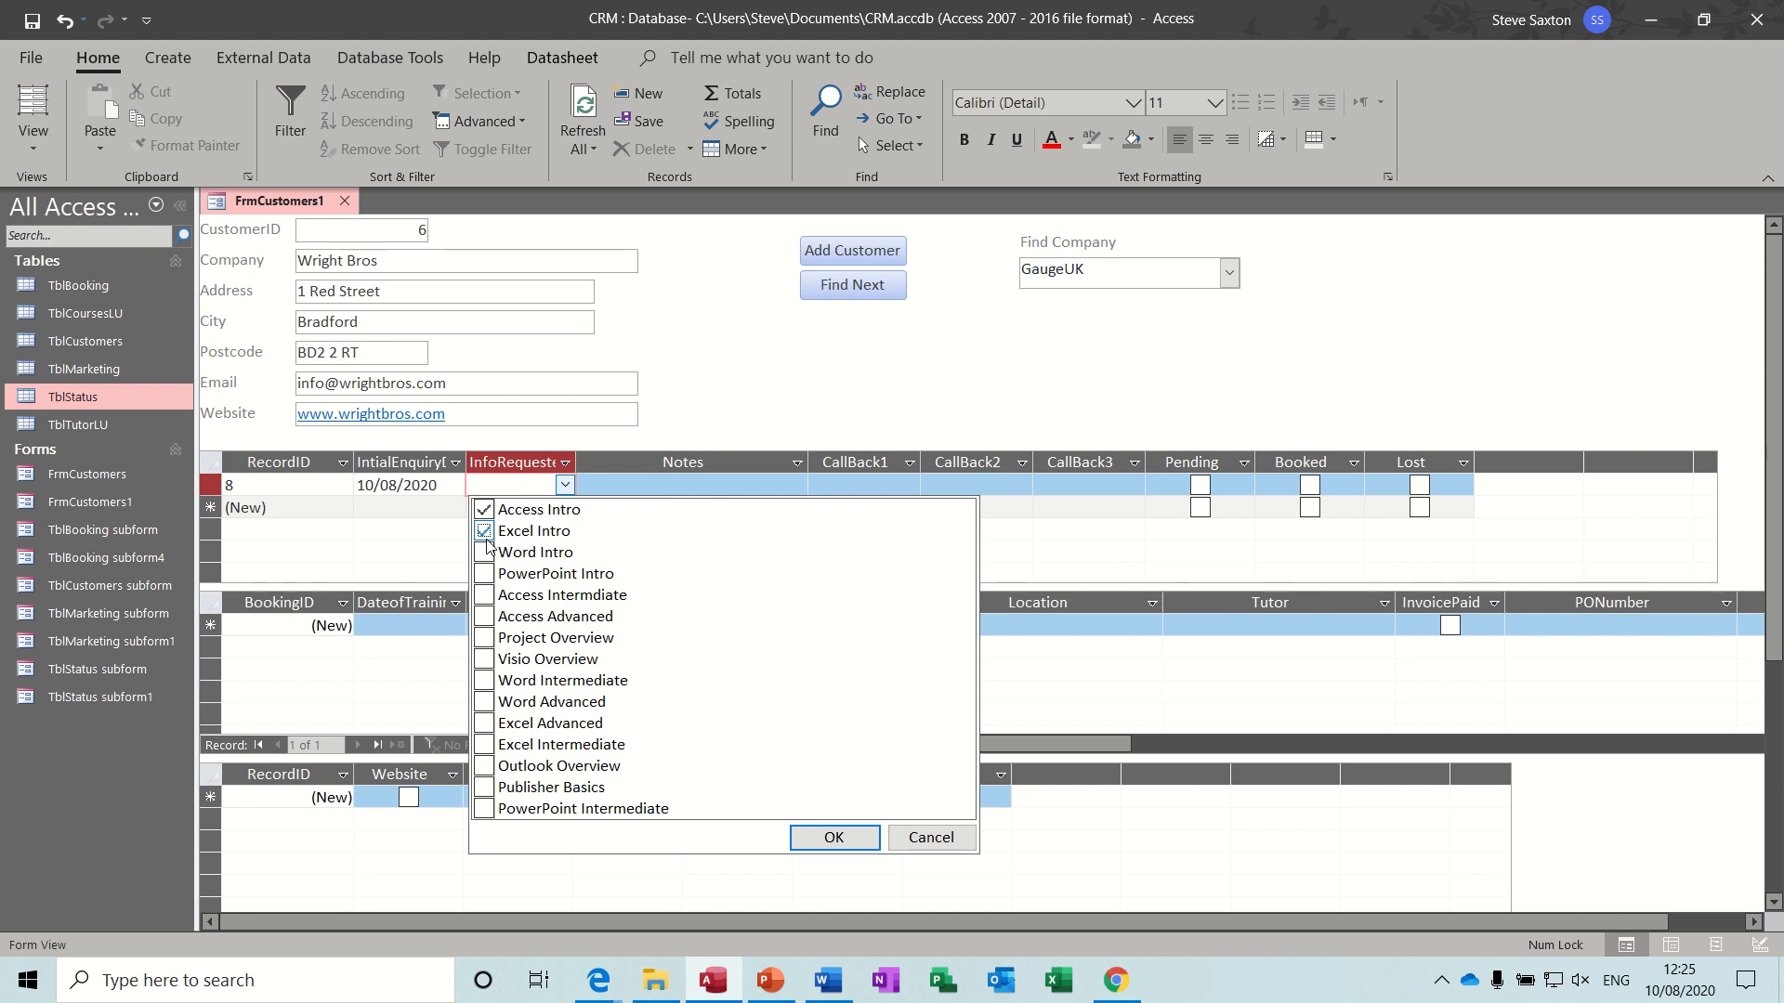
left_click(668, 485)
- Select Access Intro and Excel Intro as the requested information in the Wright Bros status record
left_click(557, 485)
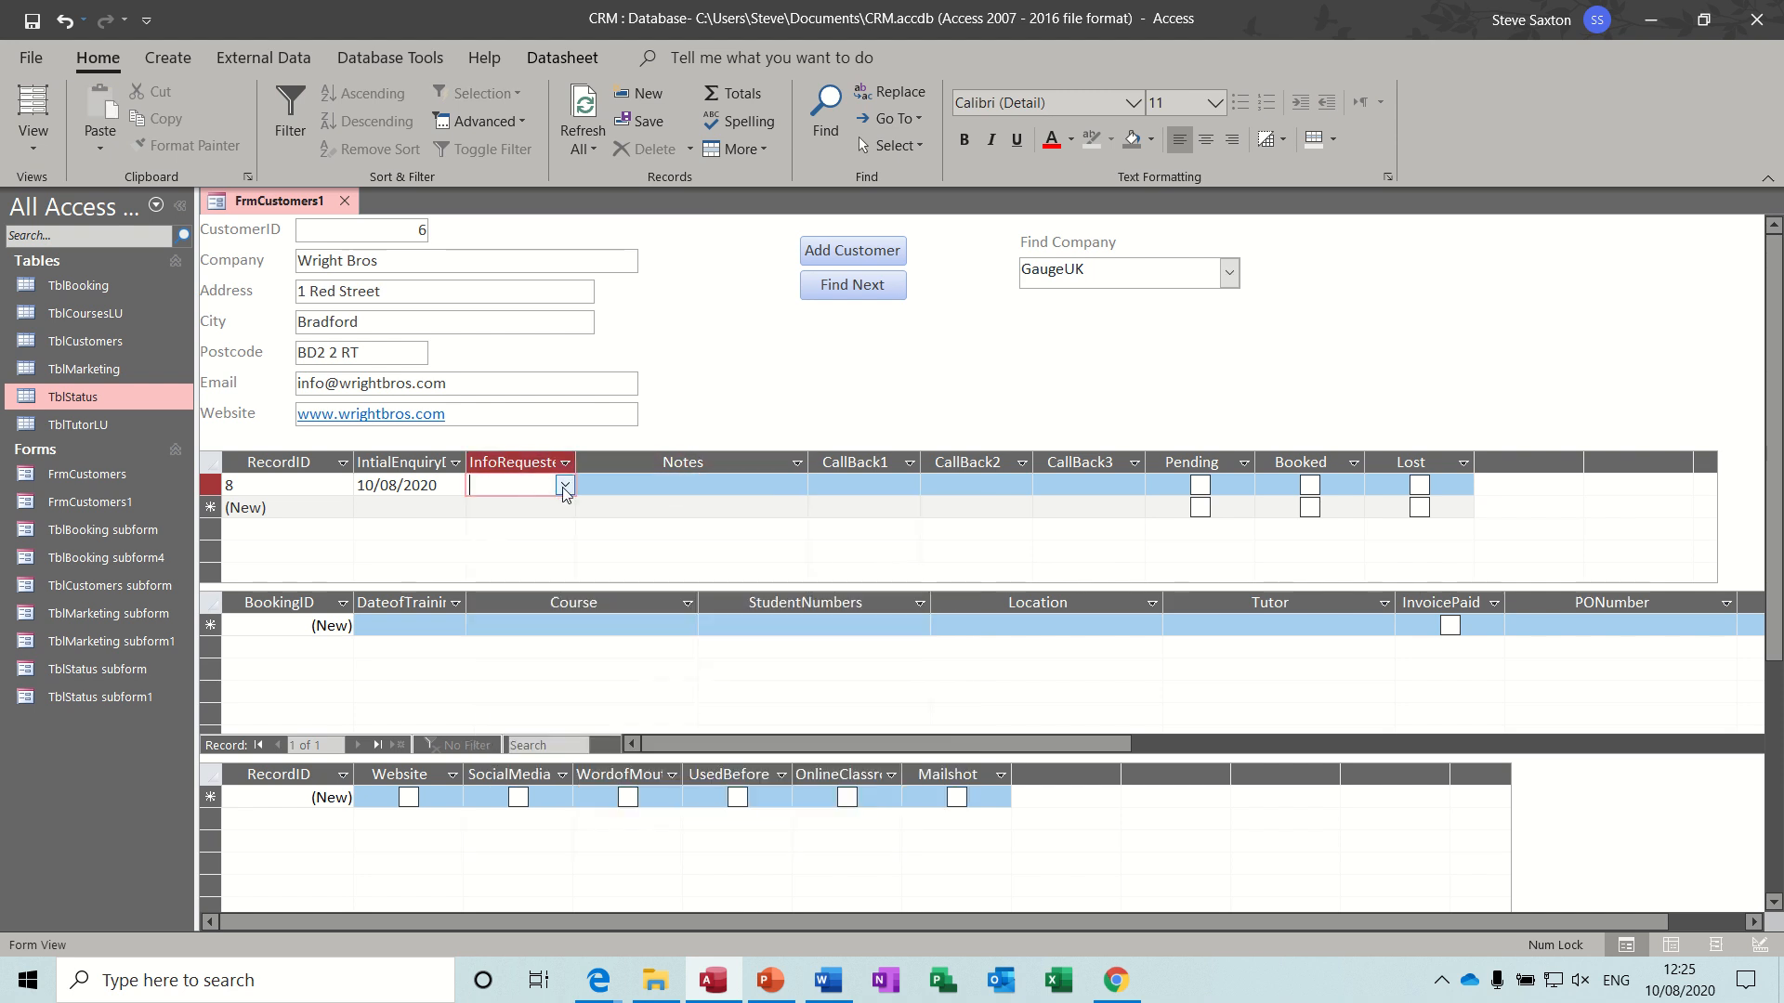
left_click(563, 484)
left_click(489, 514)
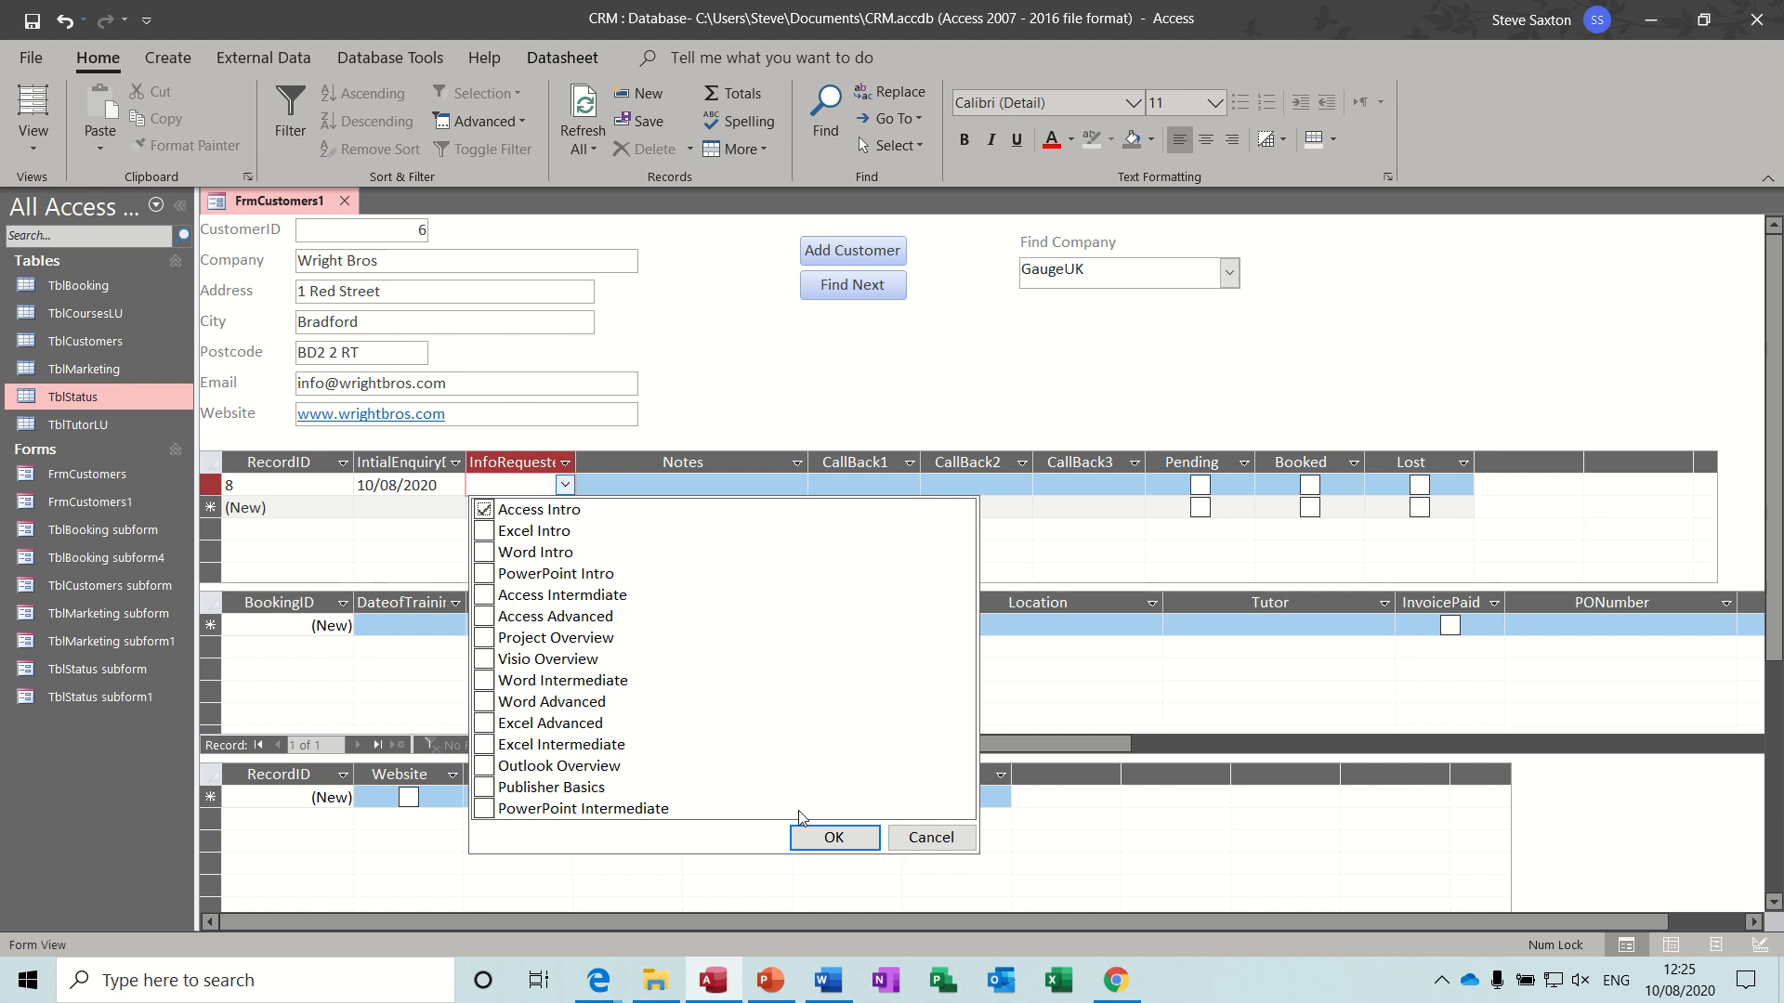
left_click(817, 836)
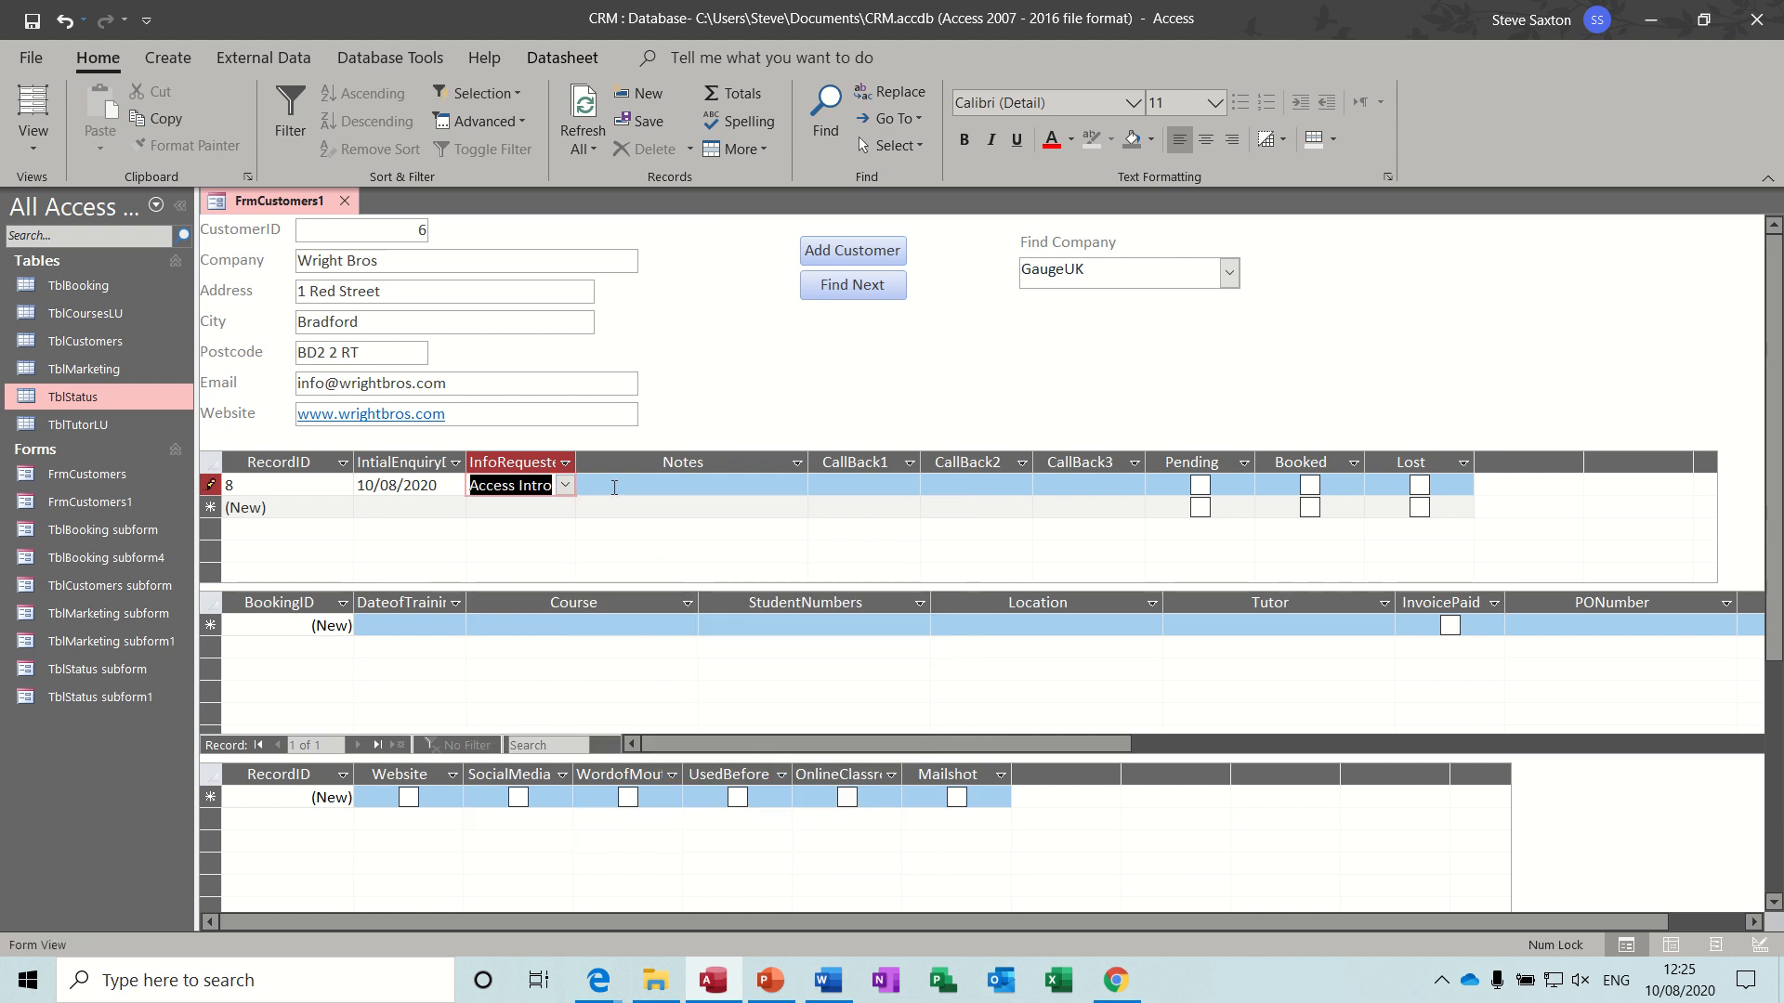
left_click(565, 485)
left_click(484, 530)
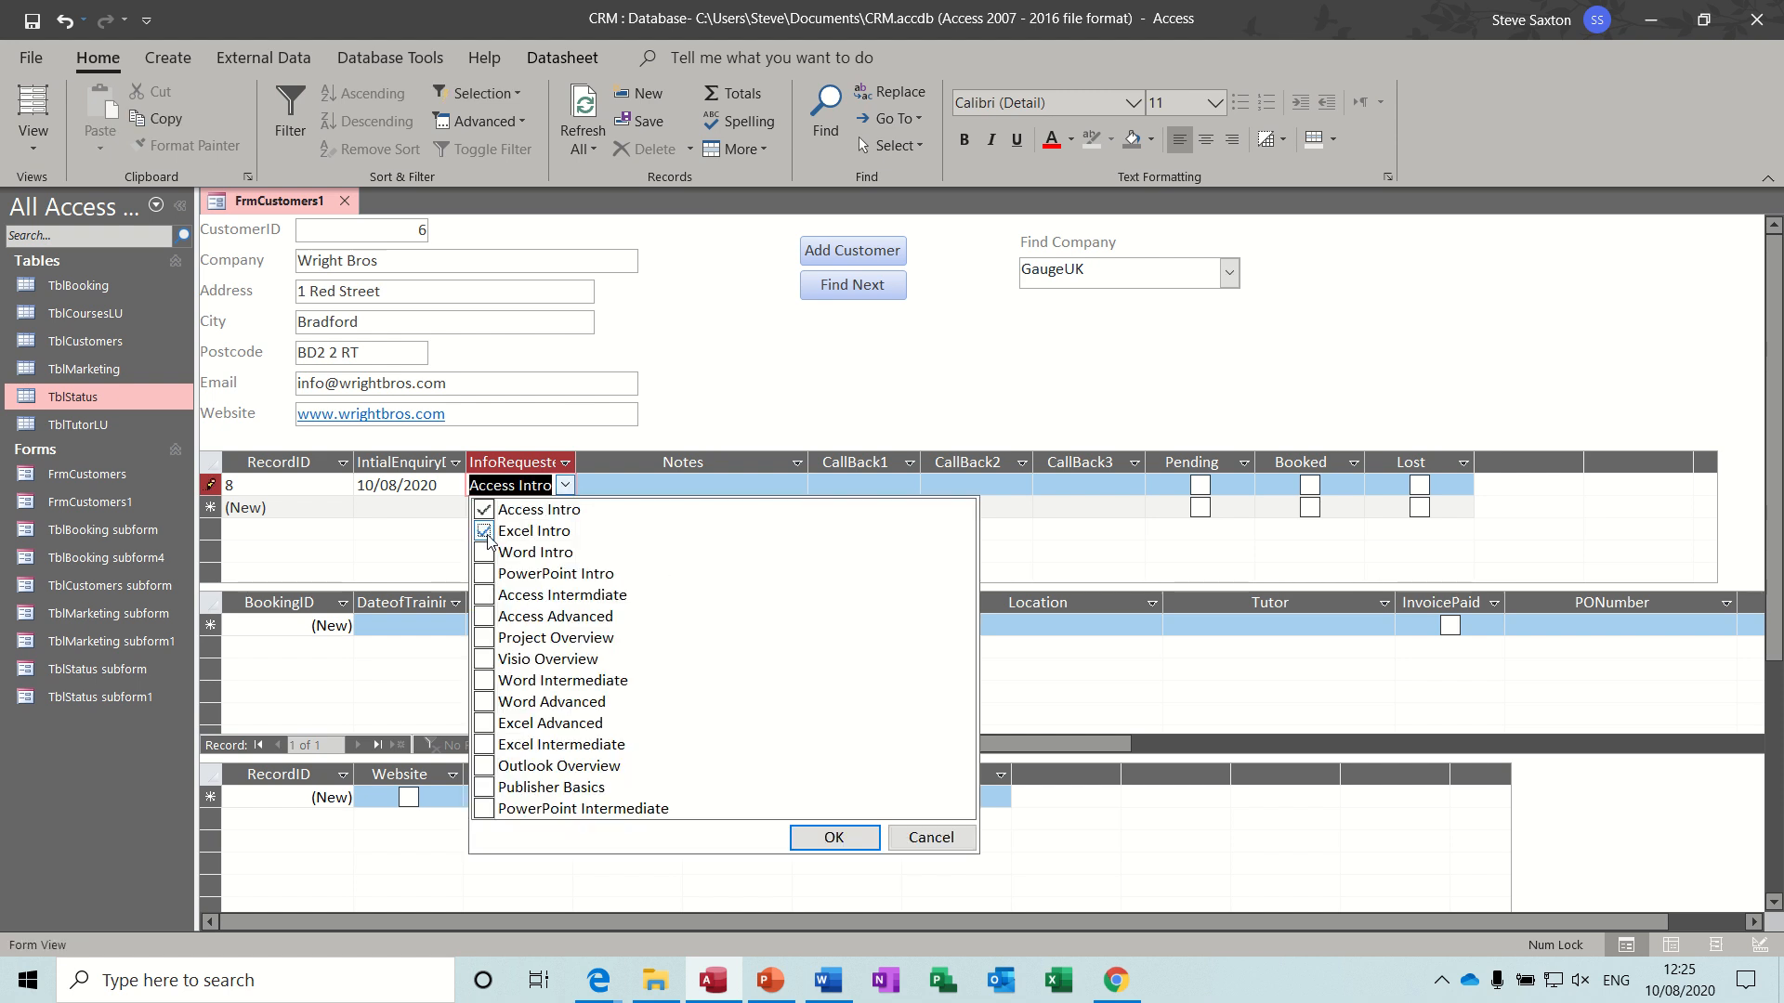
left_click(830, 836)
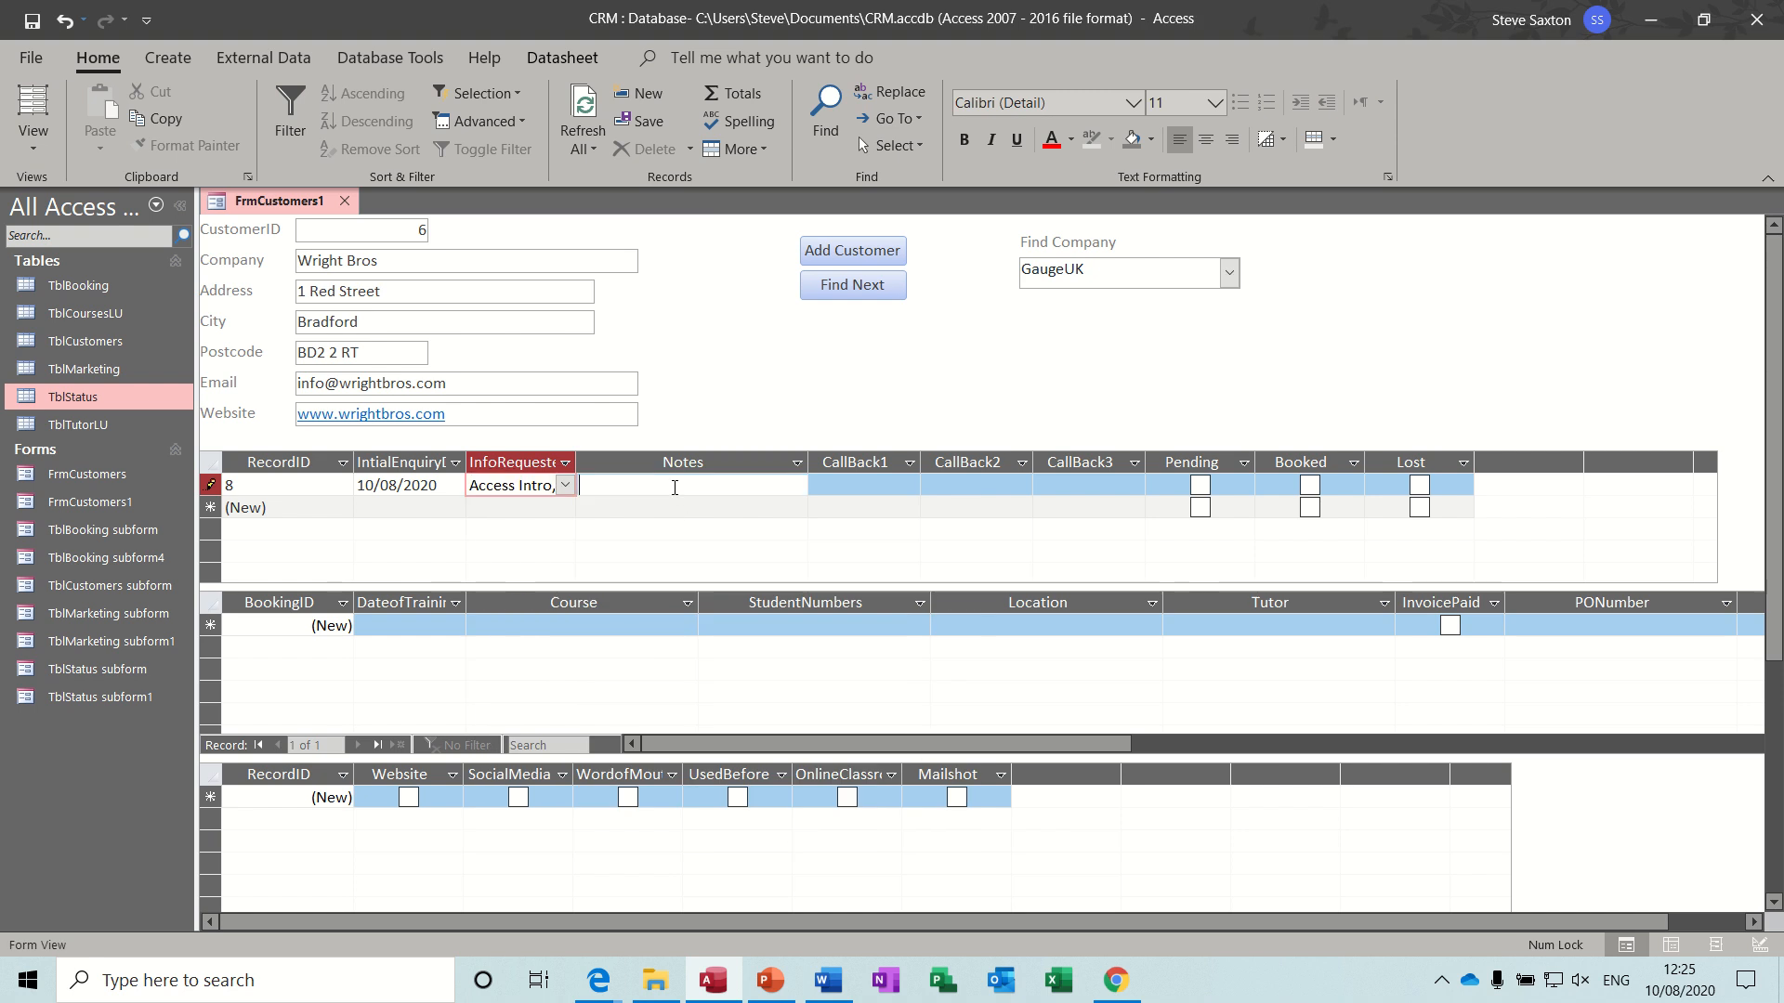
left_click(675, 487)
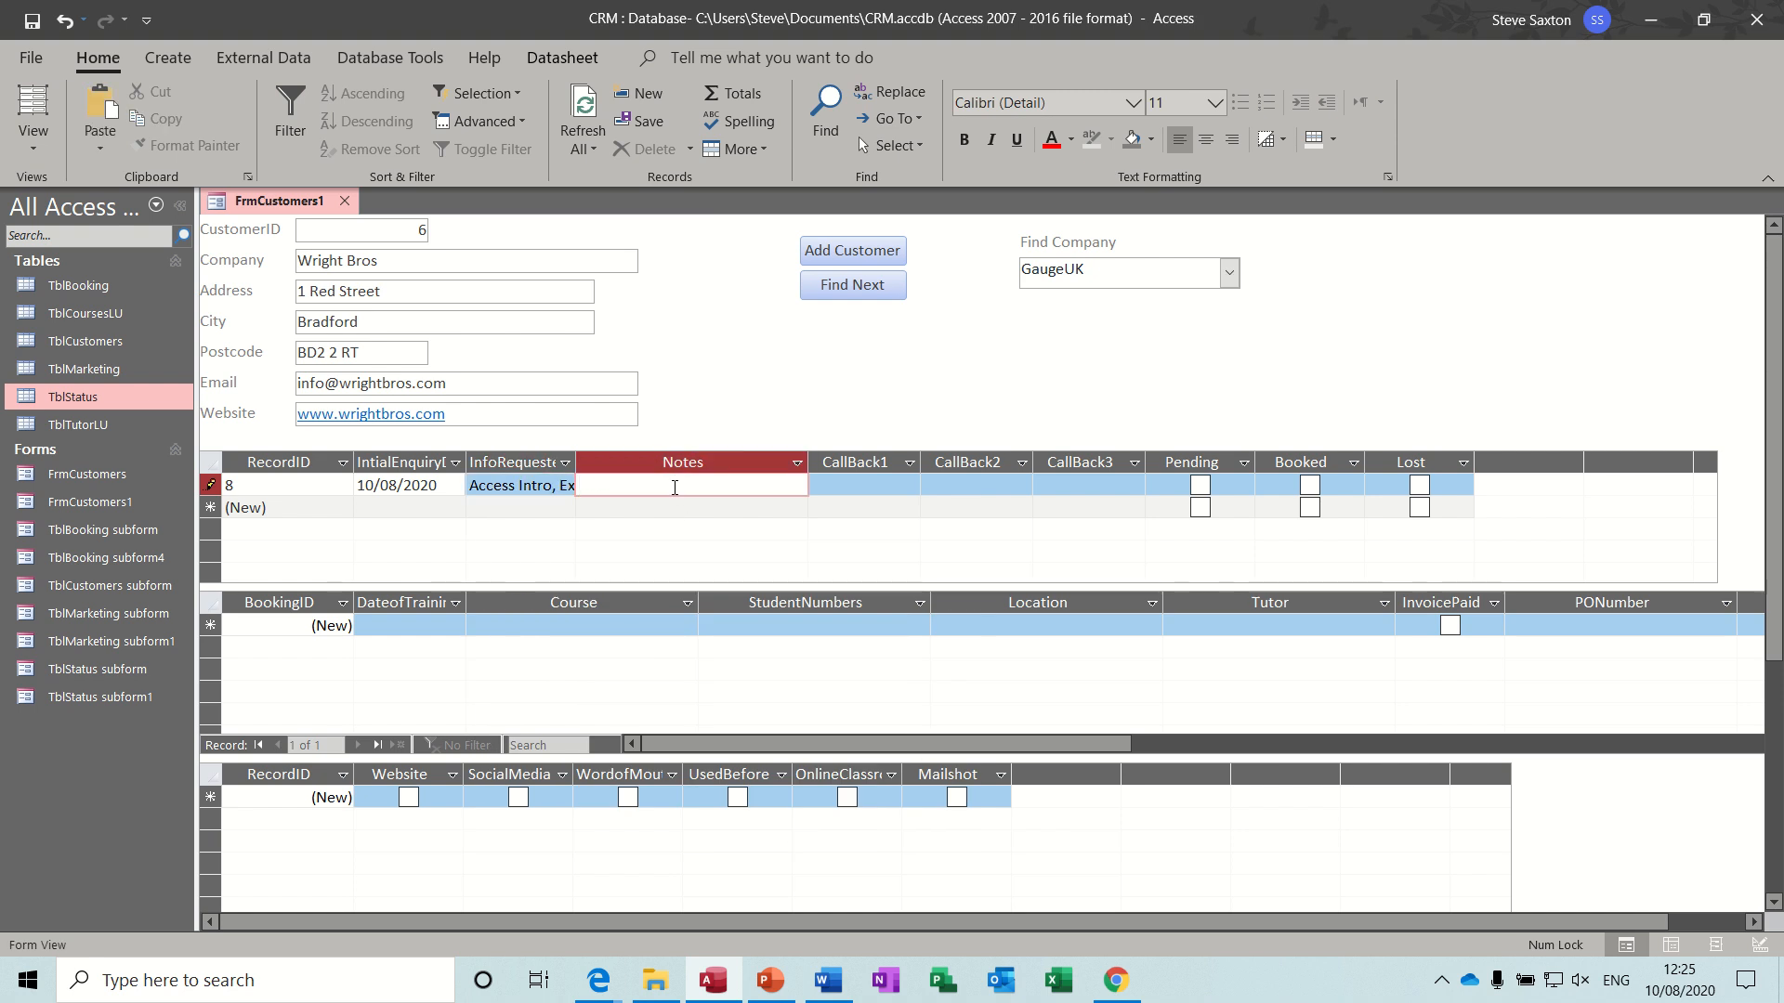
- Enter the note "Want training in Leeds" in the Wright Bros status record and mark the record as Booked
type("Want training in L")
type("eeds")
left_click(855, 485)
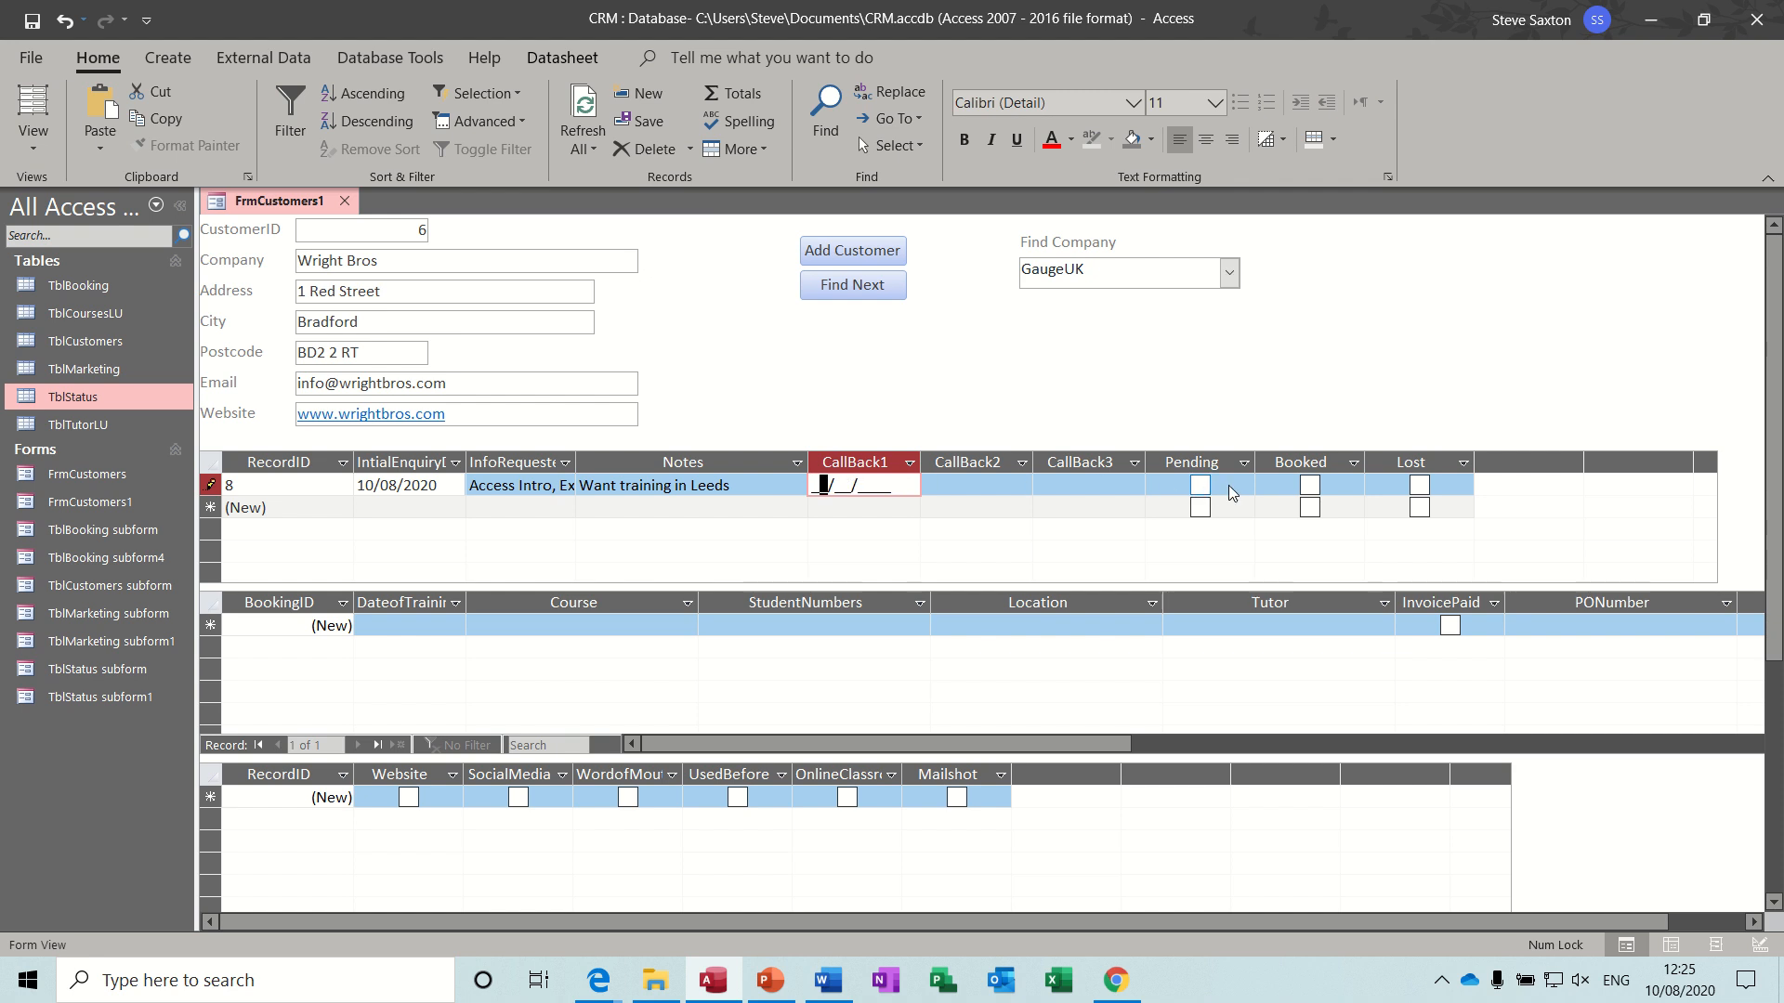
left_click(1316, 487)
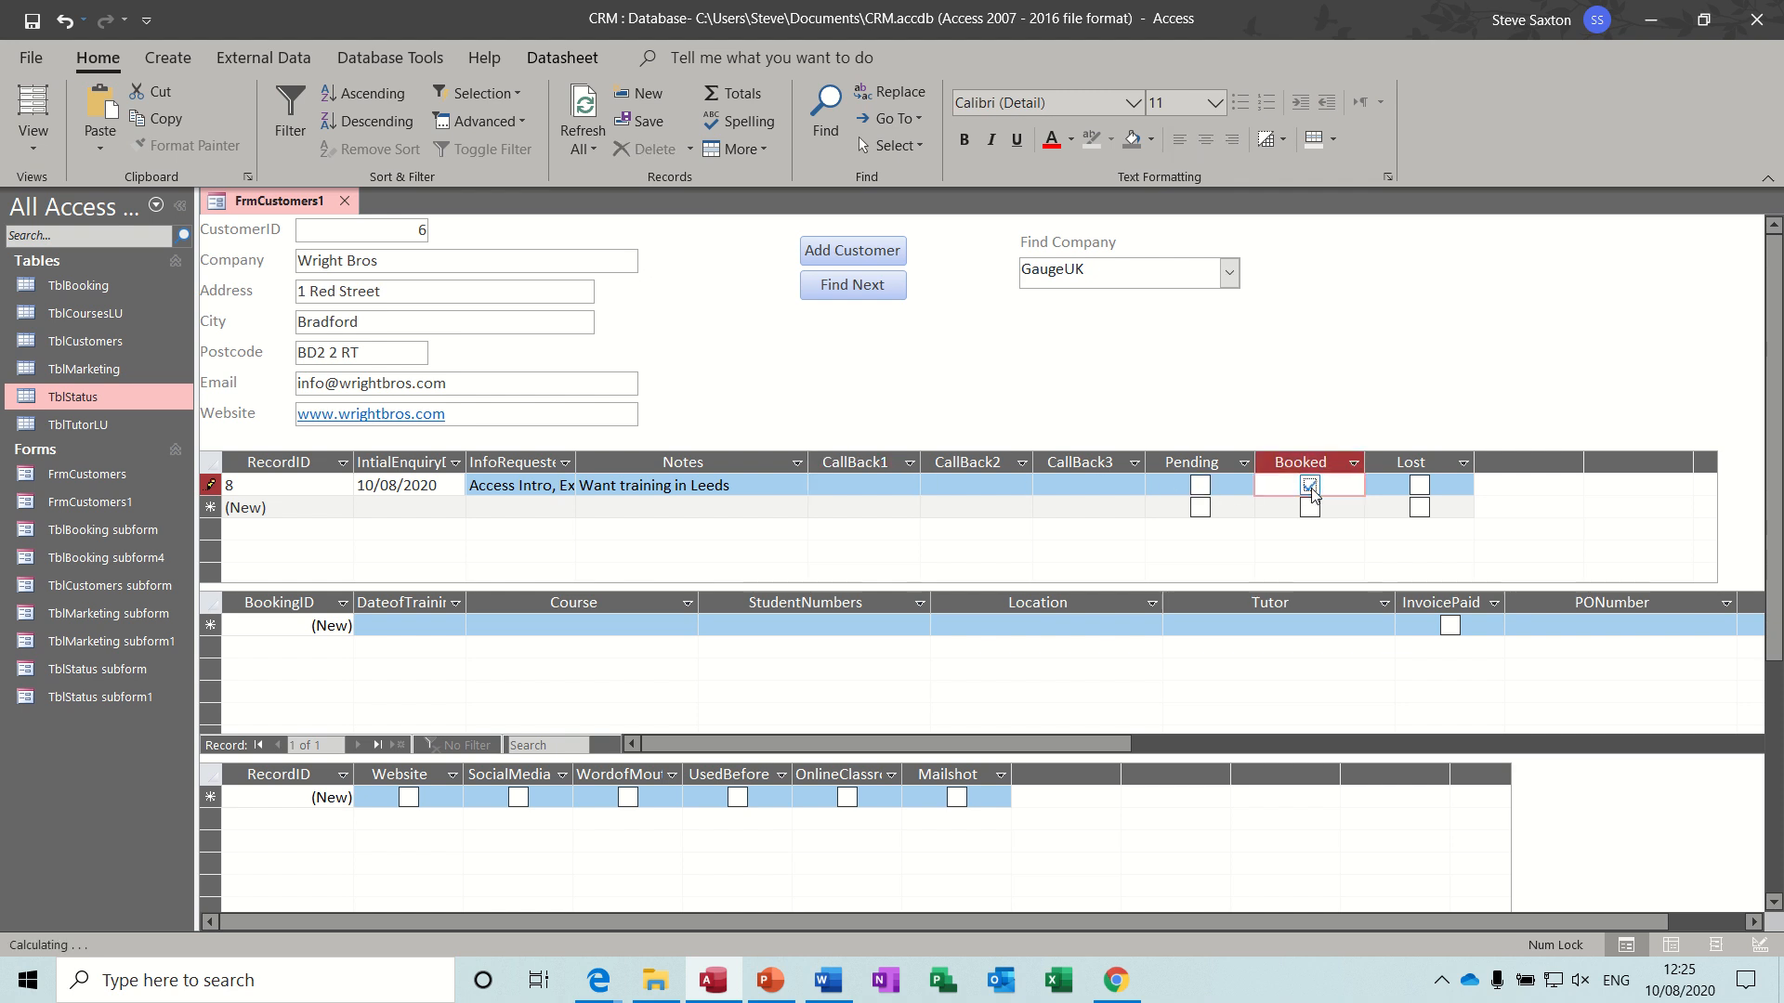
- Start a Wright Bros booking with the current date, 10/08/2020, as the training date, Access Intro as the course and 6 students
left_click(365, 627)
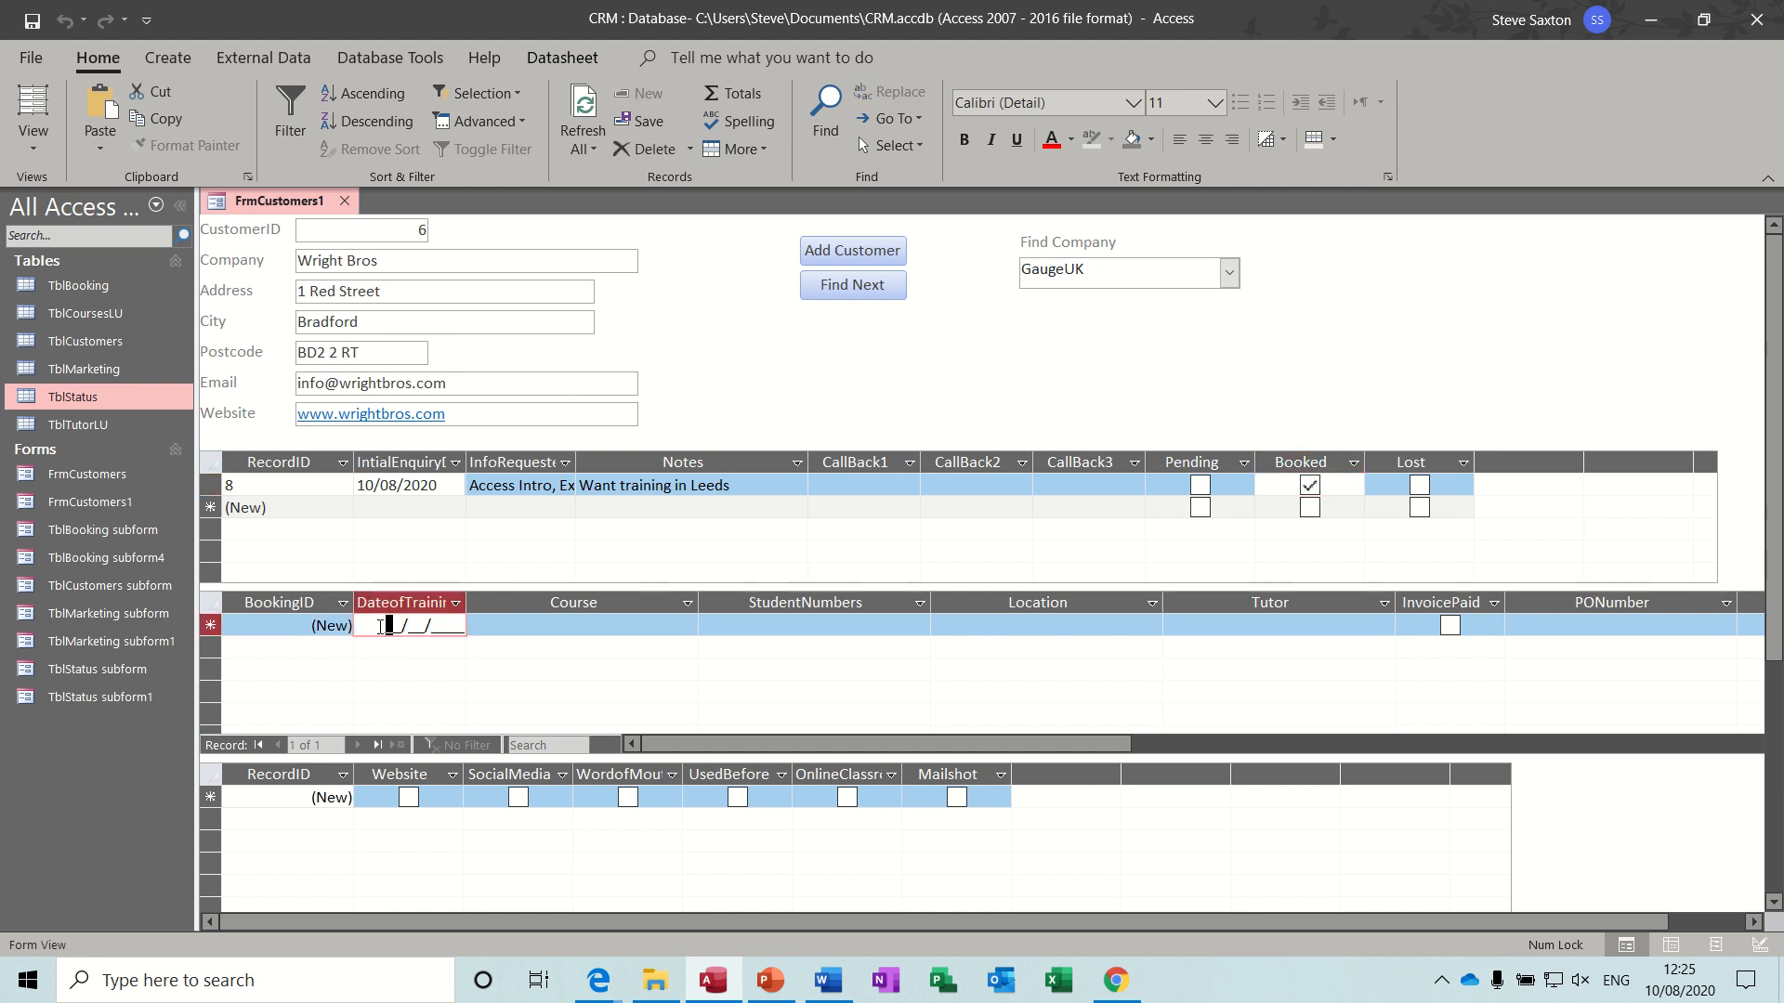
key("ctrl+semicolon")
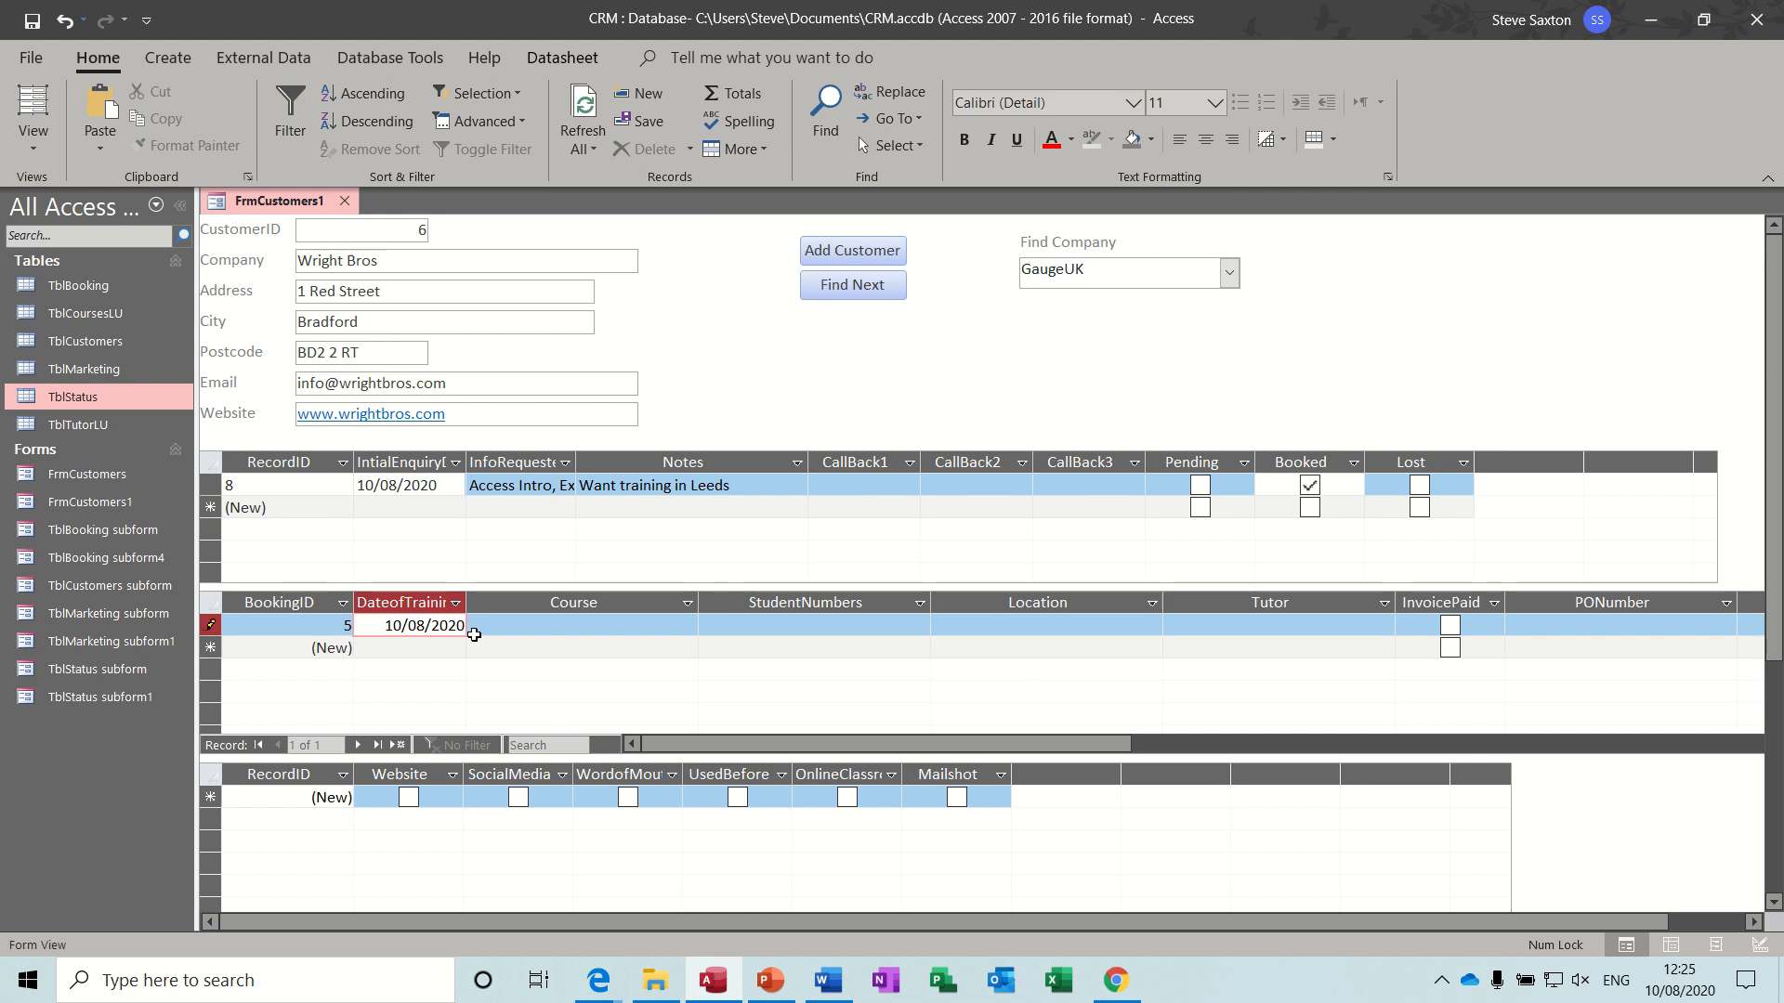
left_click(526, 626)
left_click(687, 626)
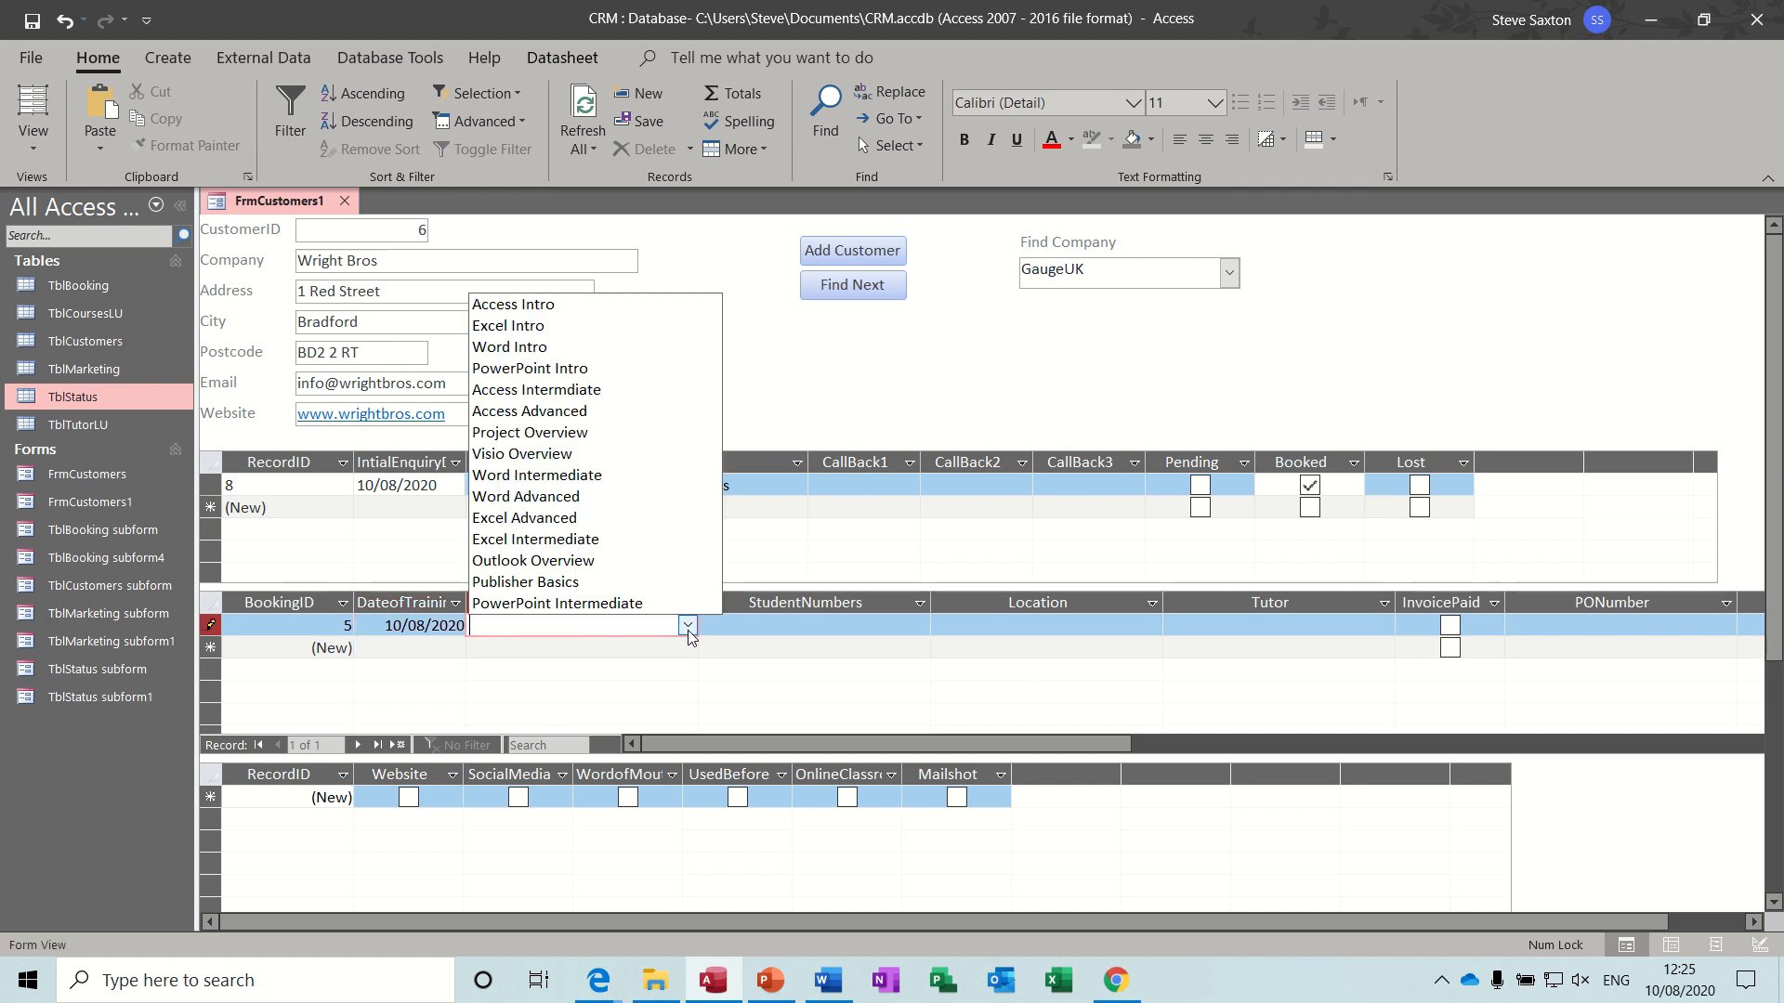
left_click(555, 304)
left_click(742, 627)
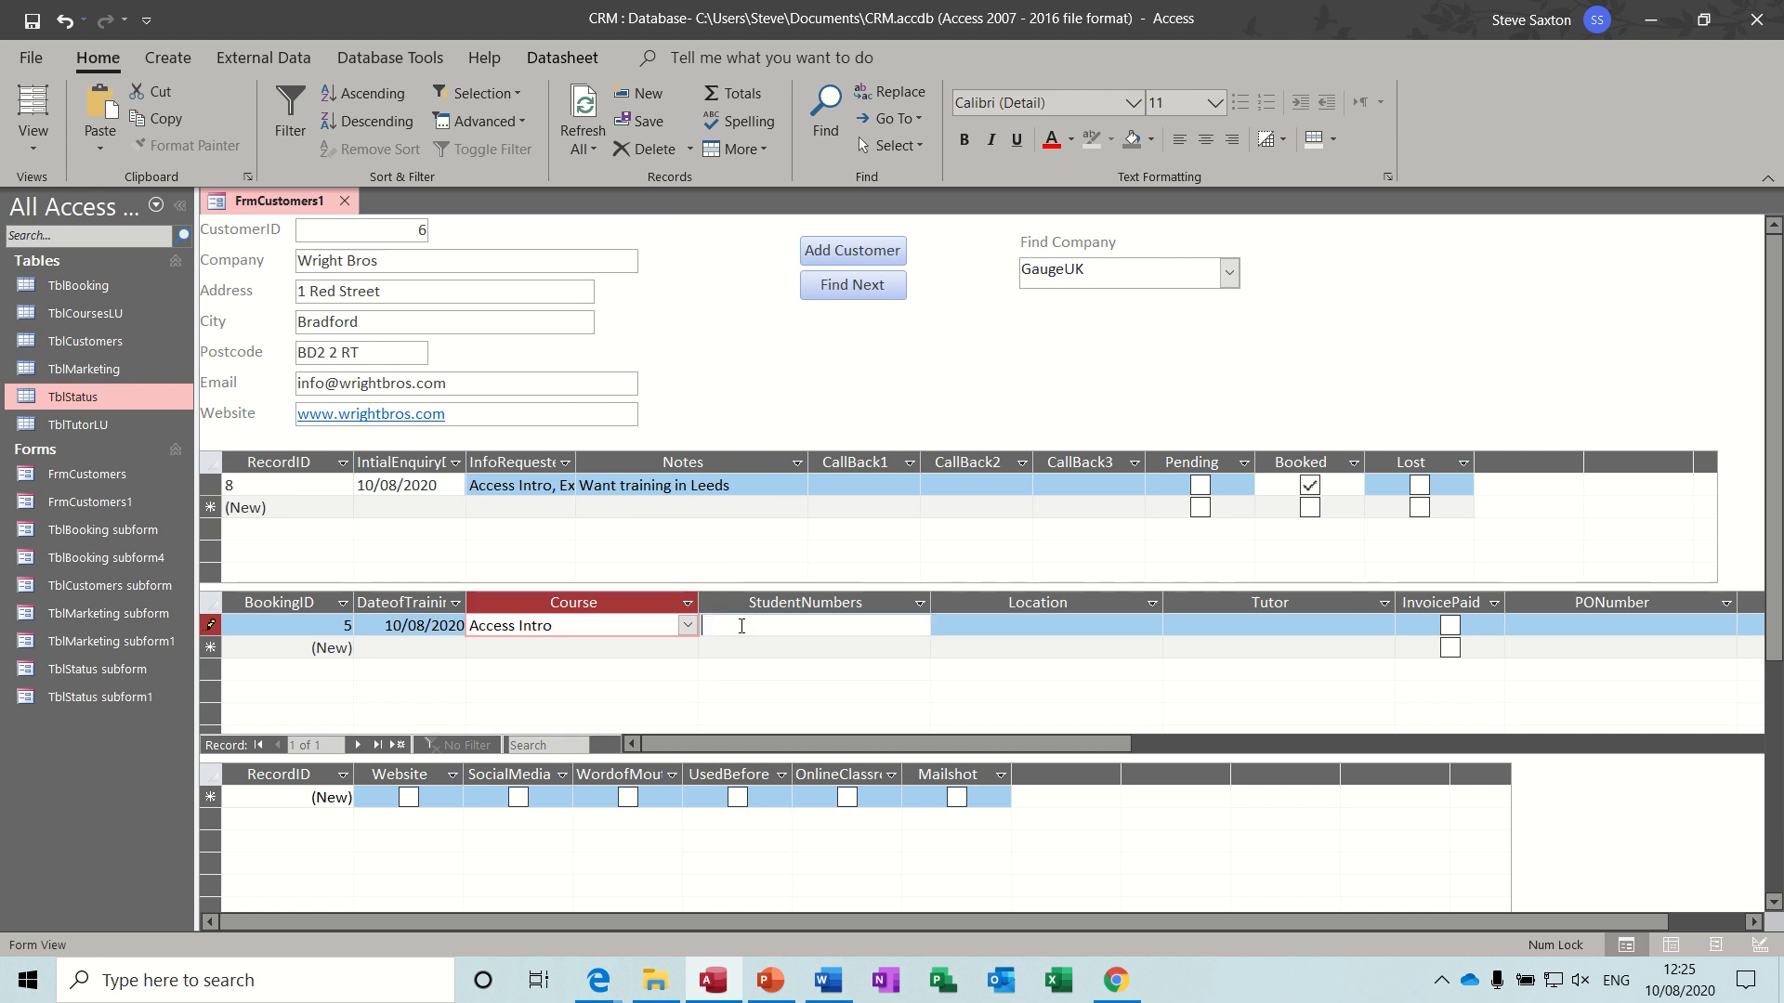
- Set the Access Intro booking's location to Leeds and assign the first tutor in the tutor list
left_click(943, 629)
type("Leeds")
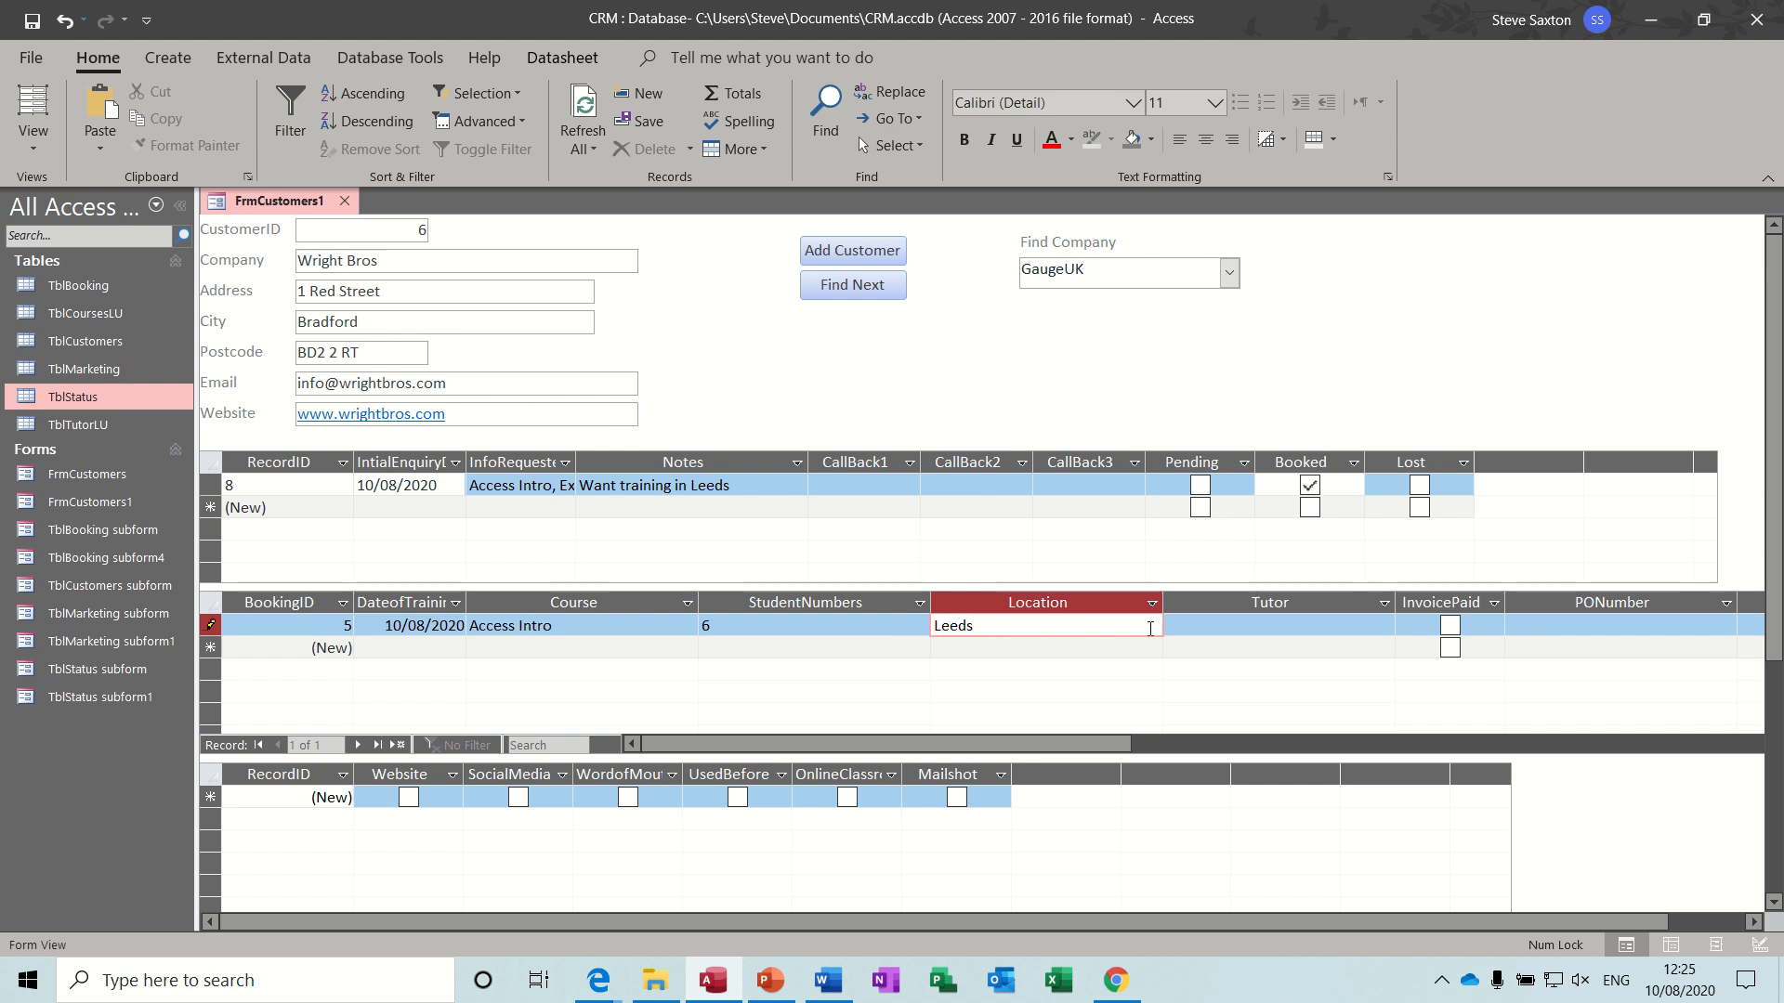
left_click(1382, 629)
left_click(1384, 628)
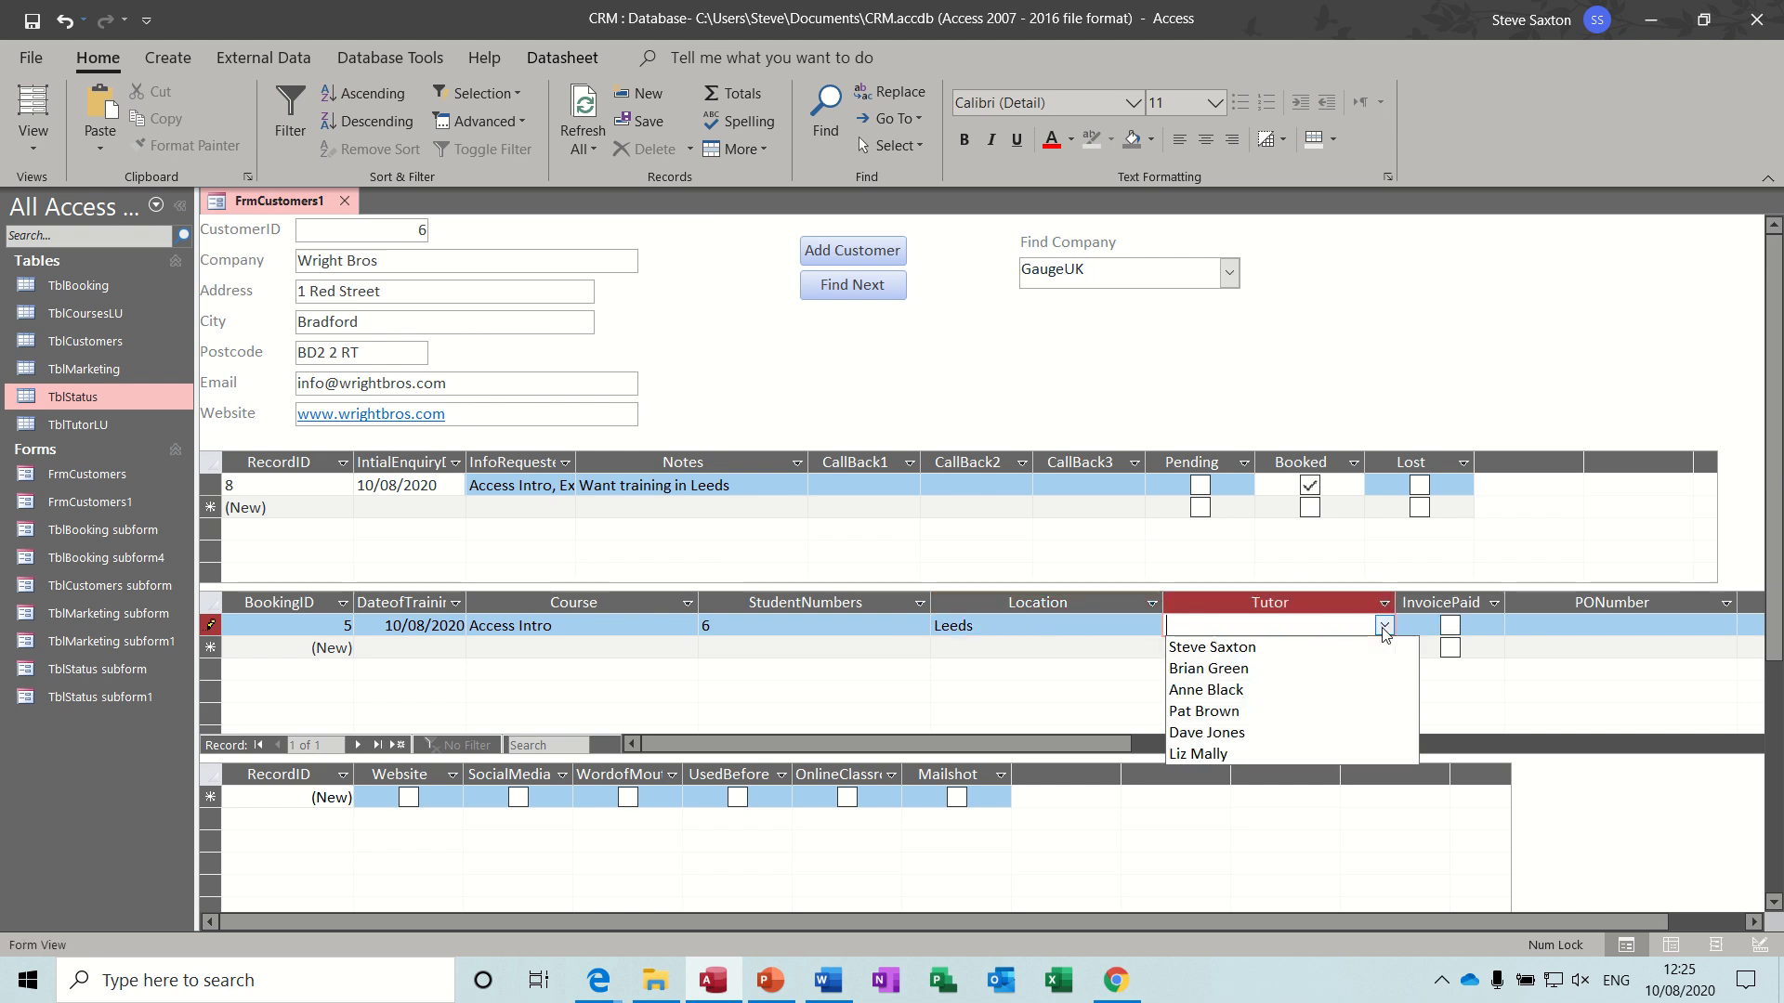
left_click(1208, 643)
- Fit the PONumber and Amount columns of the booking subform to their contents
left_click(1547, 627)
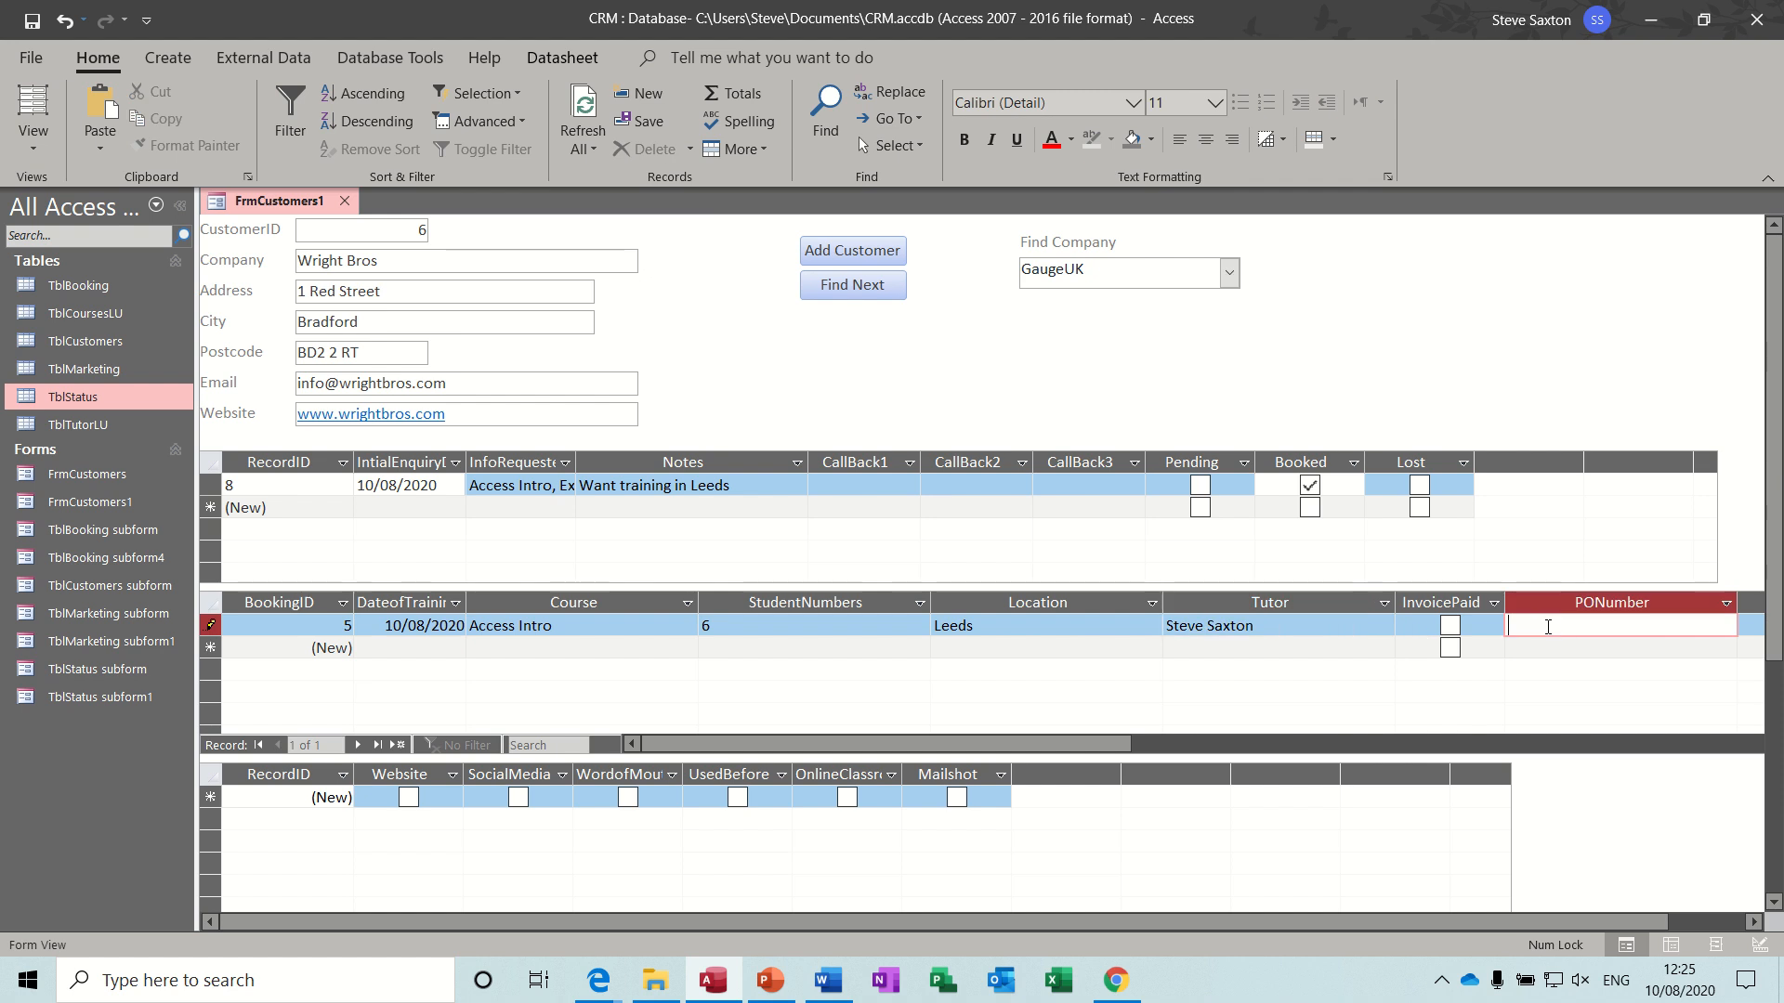
left_click_drag(1091, 751, 1290, 759)
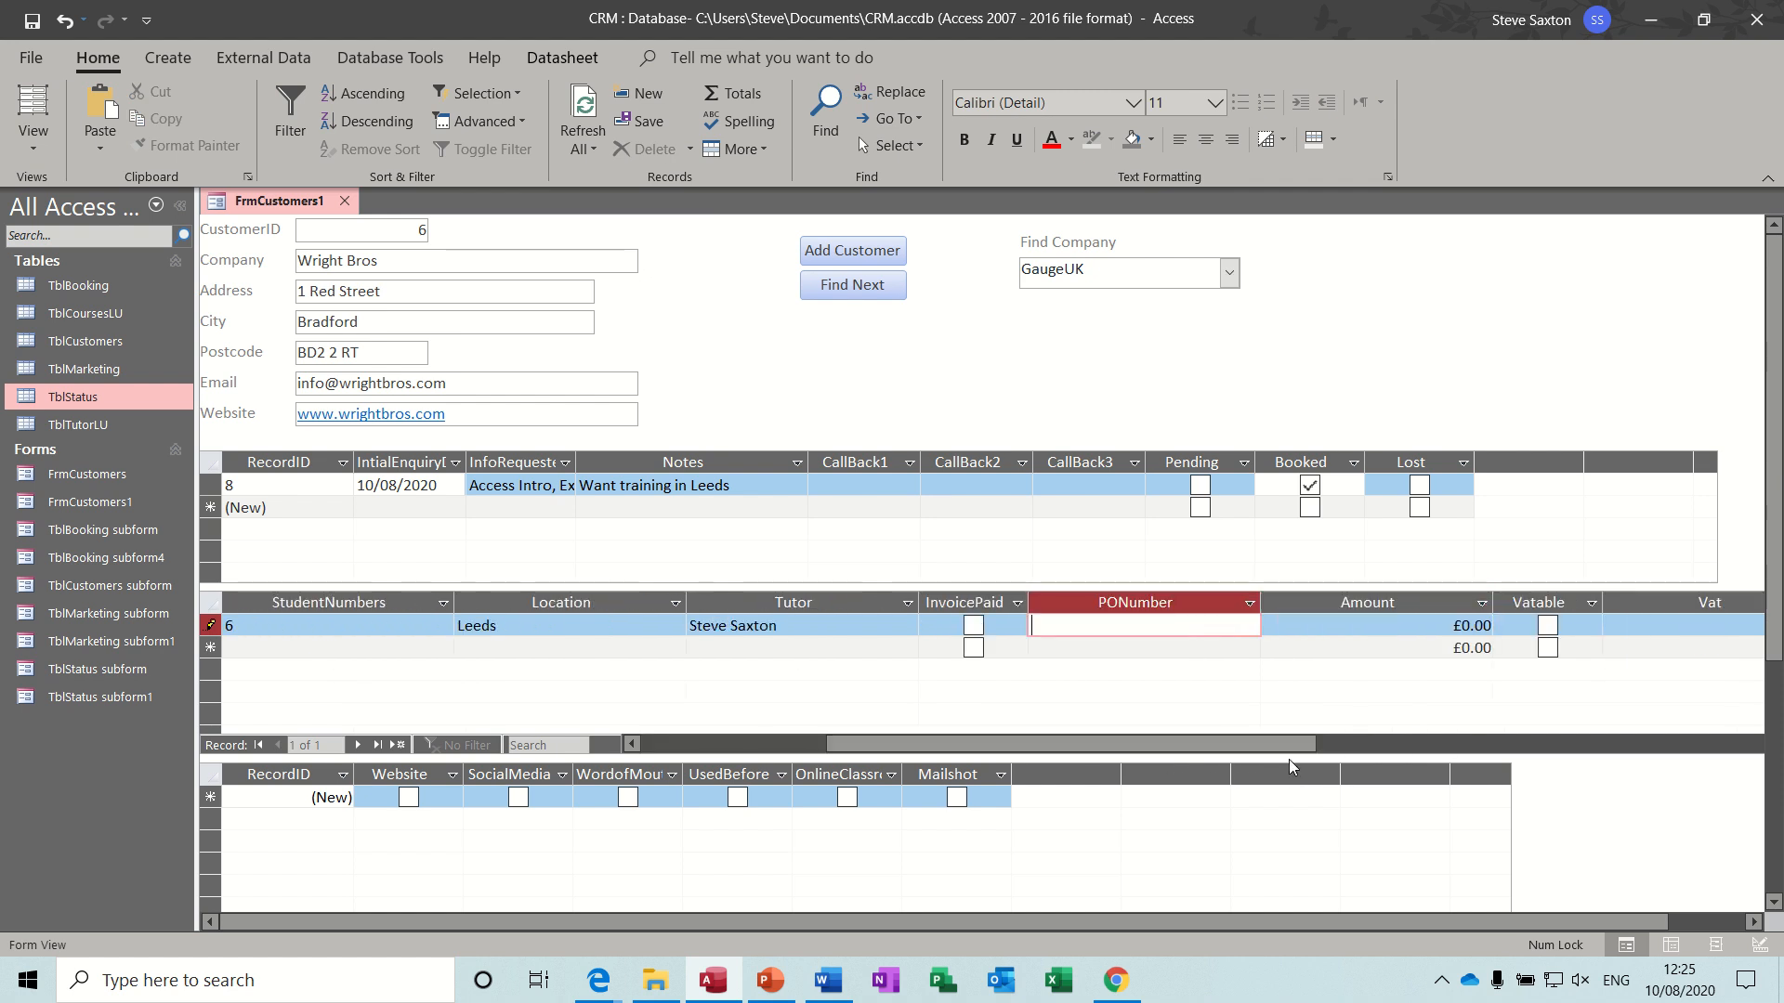
double_click(1261, 606)
double_click(1368, 603)
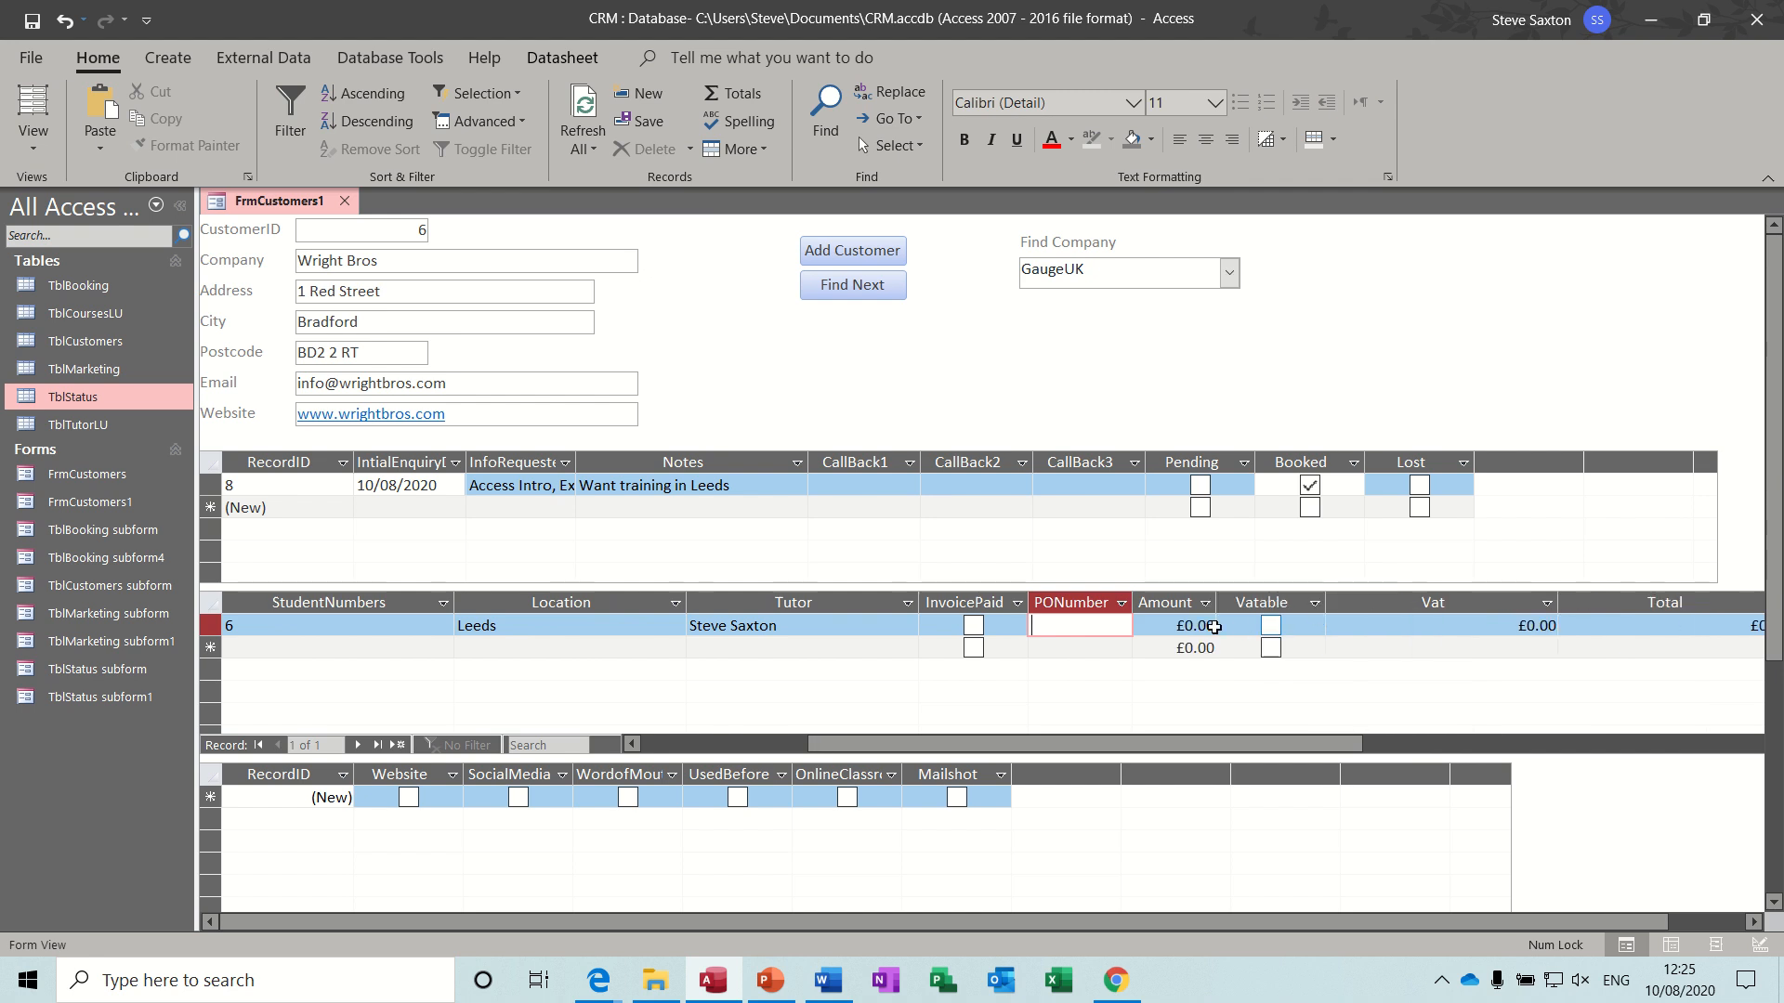
- Set the Access Intro booking's amount to £500 and mark it as vatable
left_click_drag(1176, 625, 1210, 630)
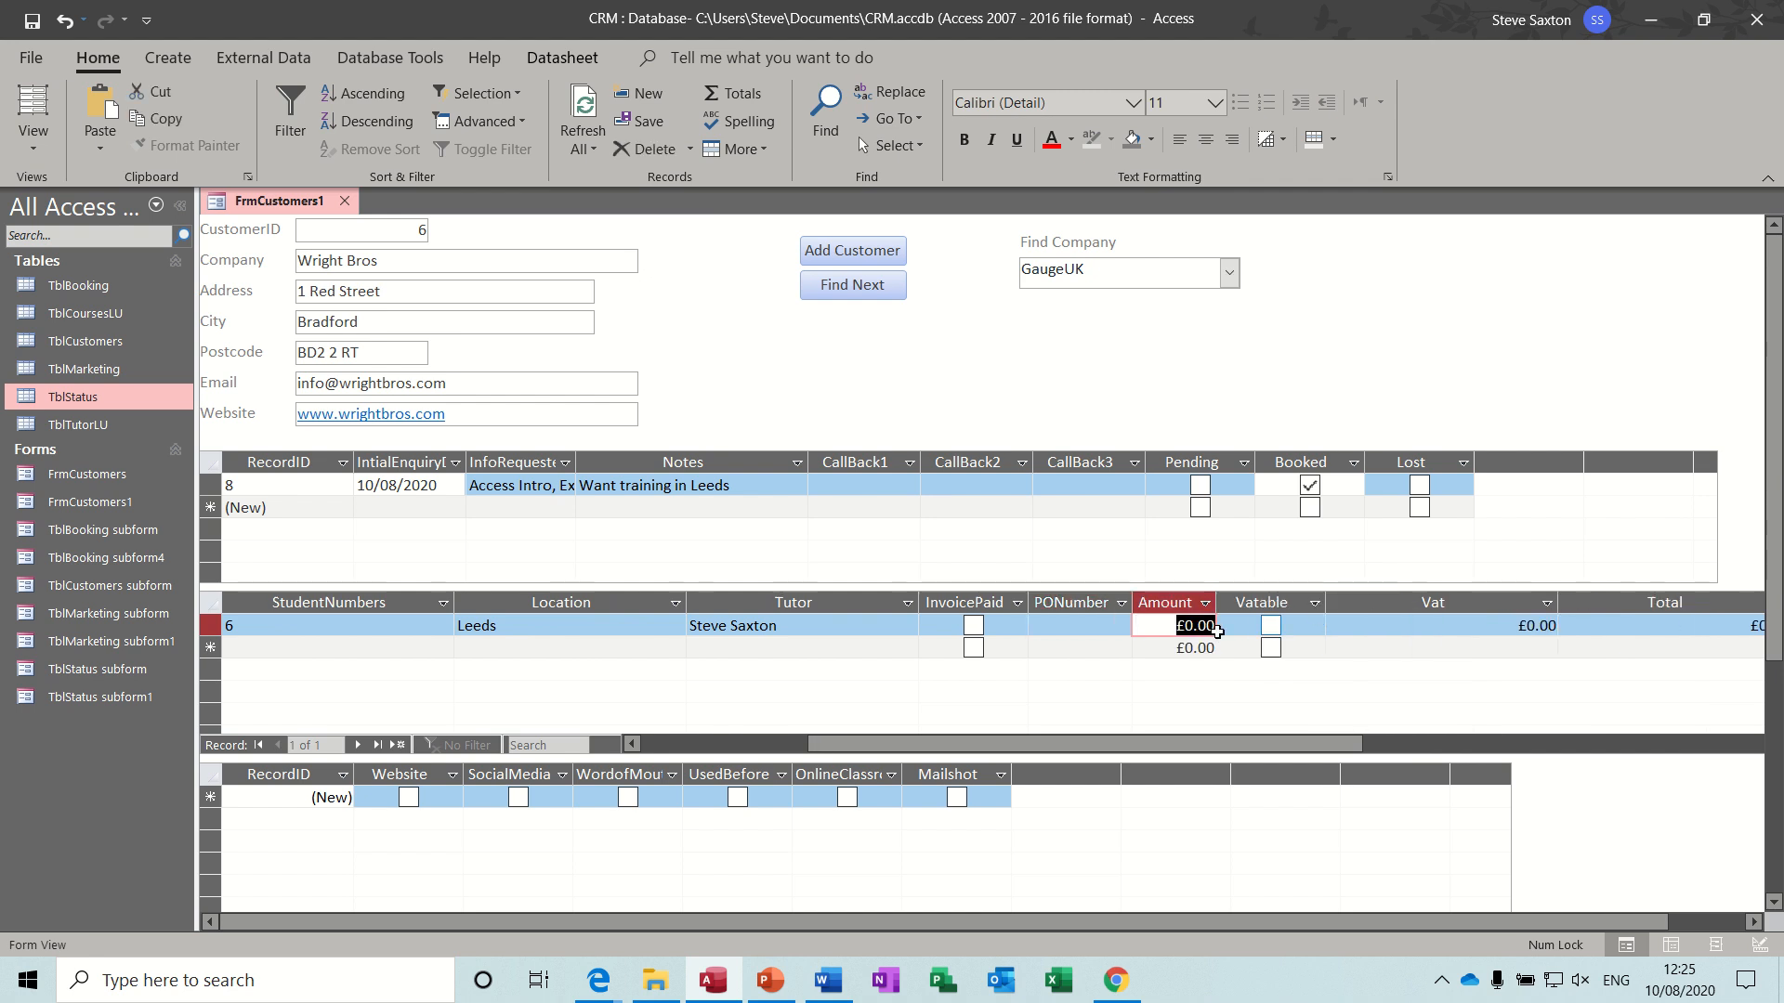
type("500")
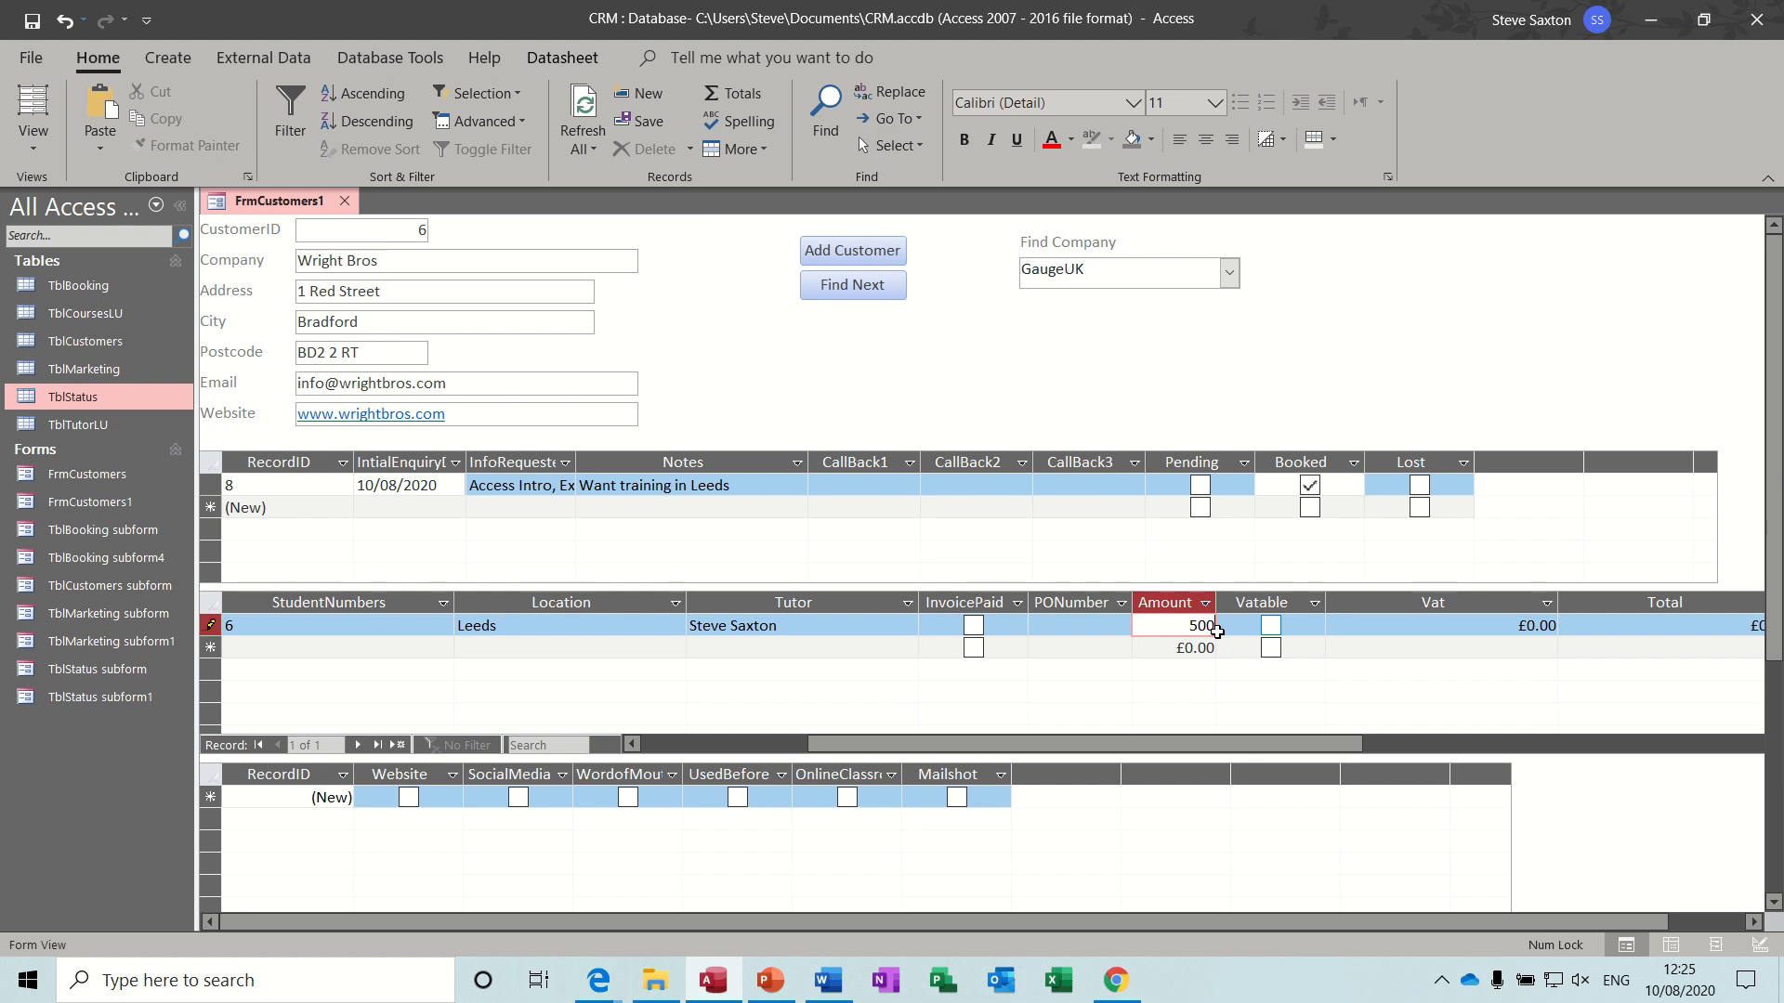
left_click(1270, 626)
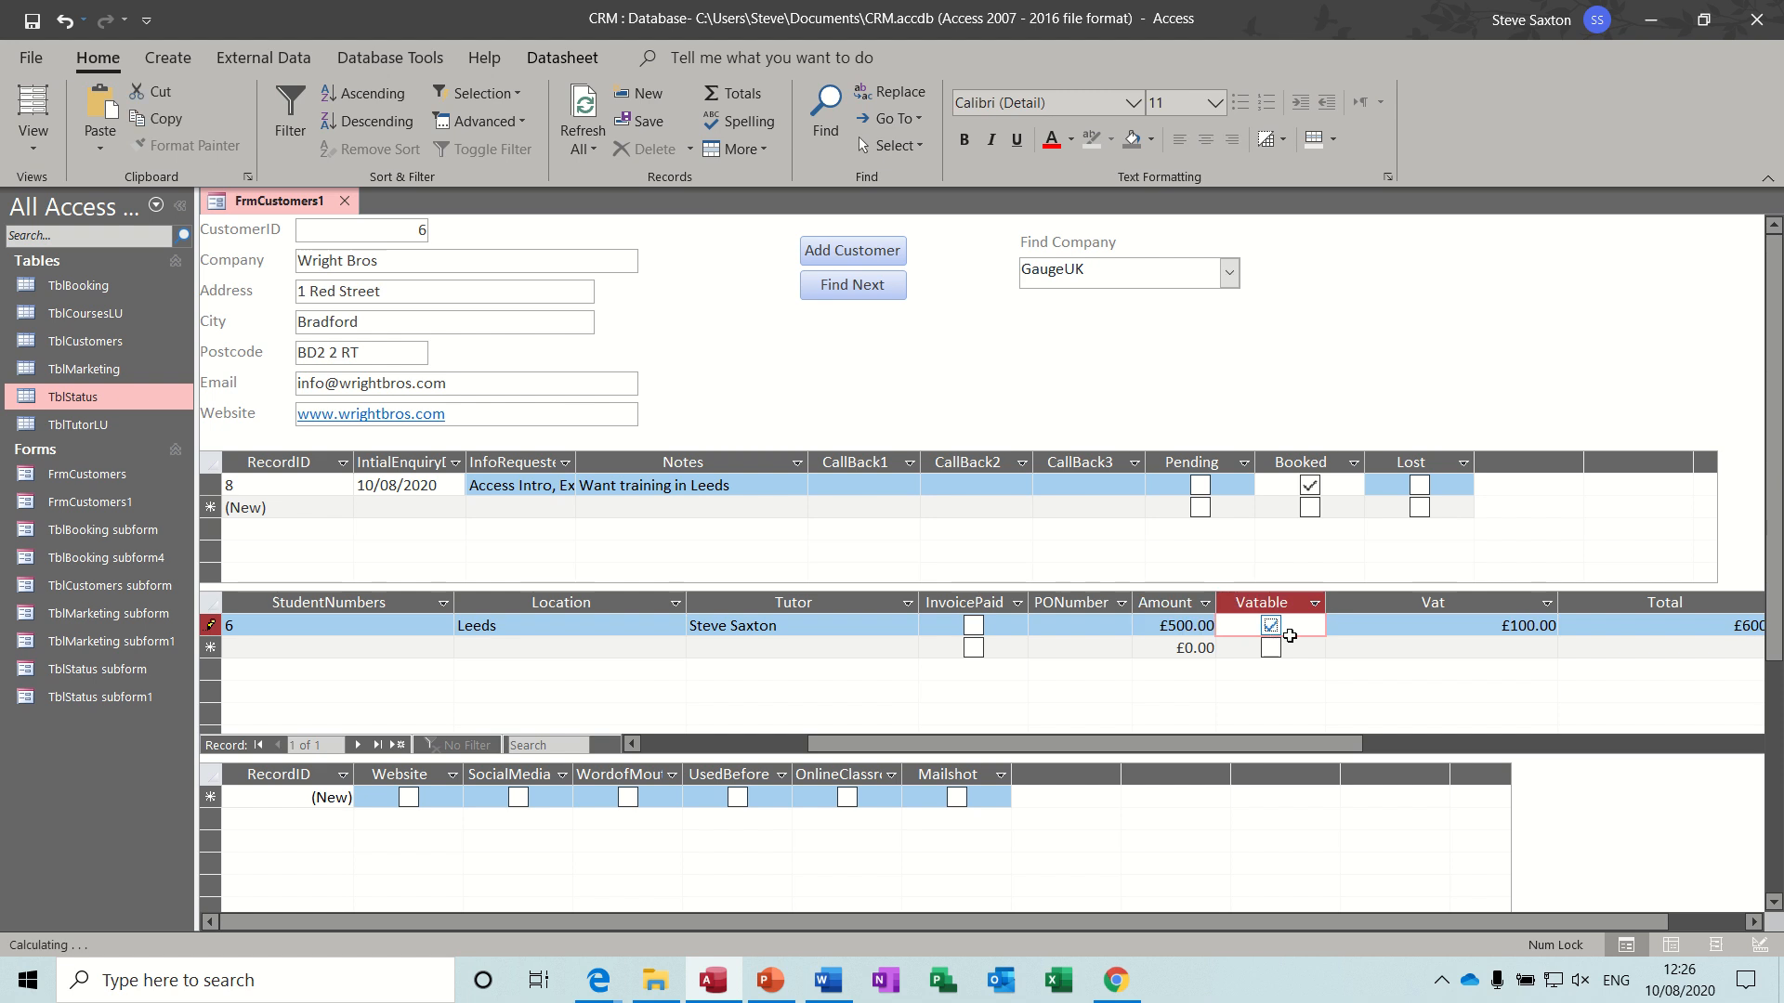
- Fit the Vat and Total columns of the booking subform to their contents
left_click(1557, 600)
left_click(1557, 600)
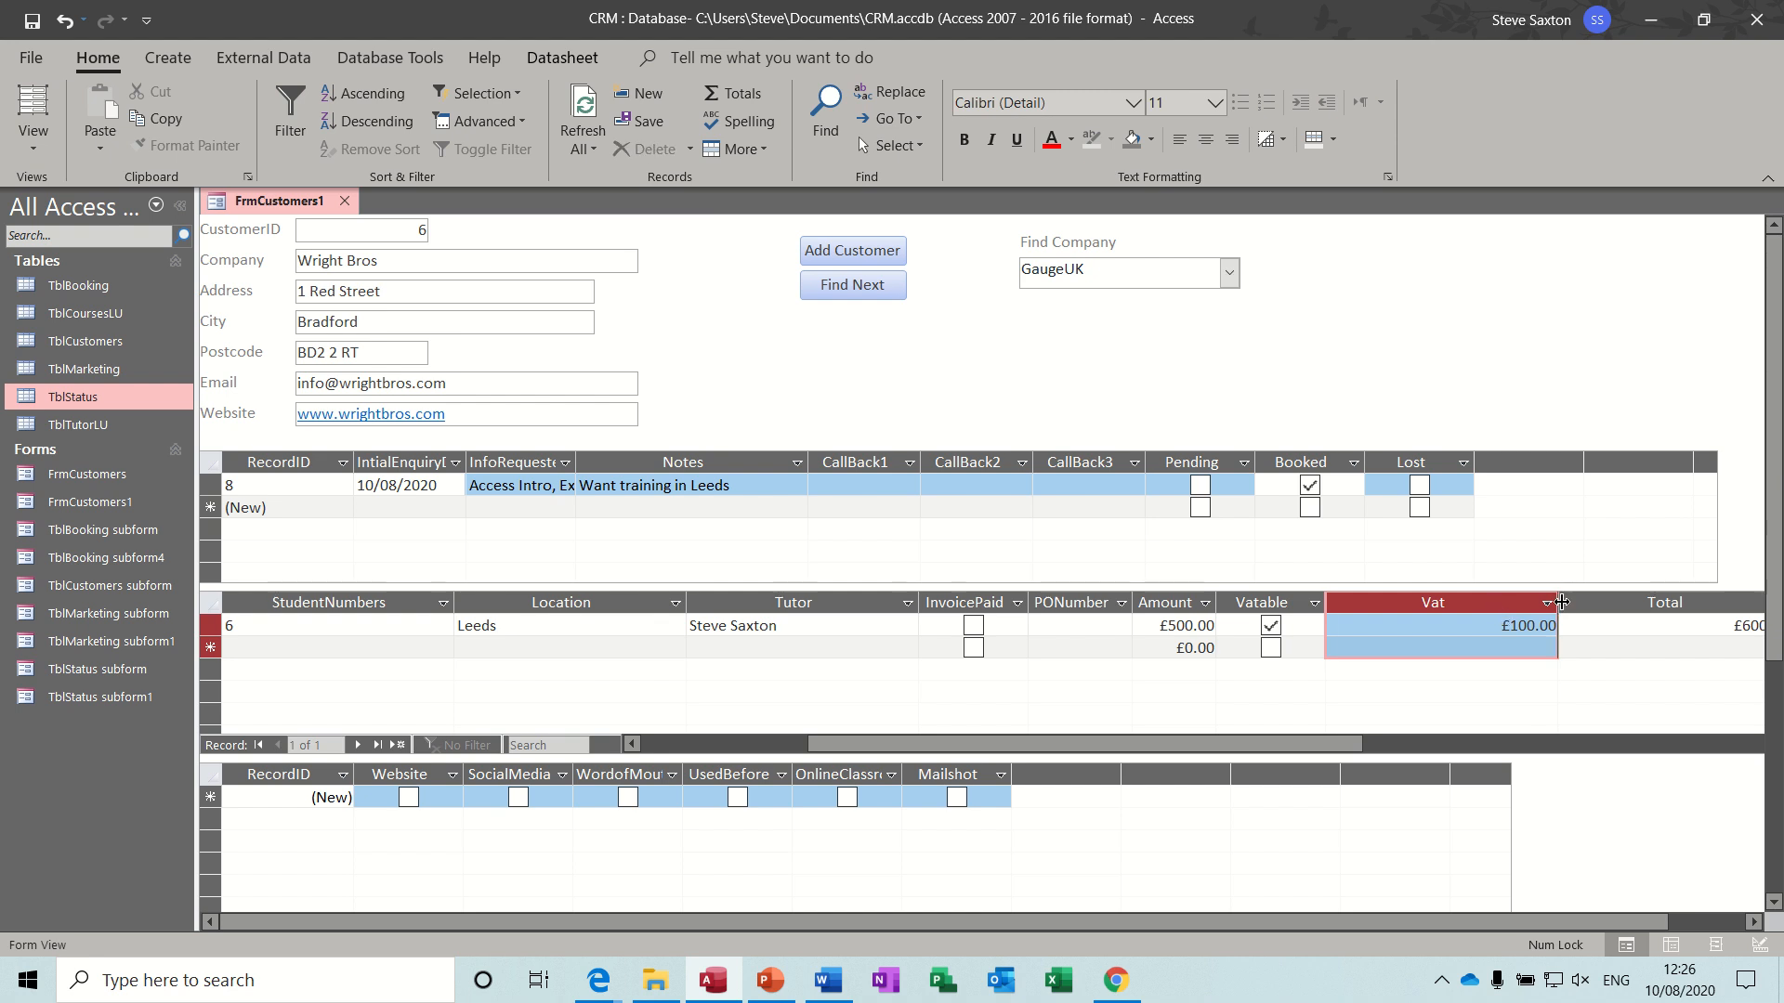
double_click(1557, 602)
double_click(1626, 602)
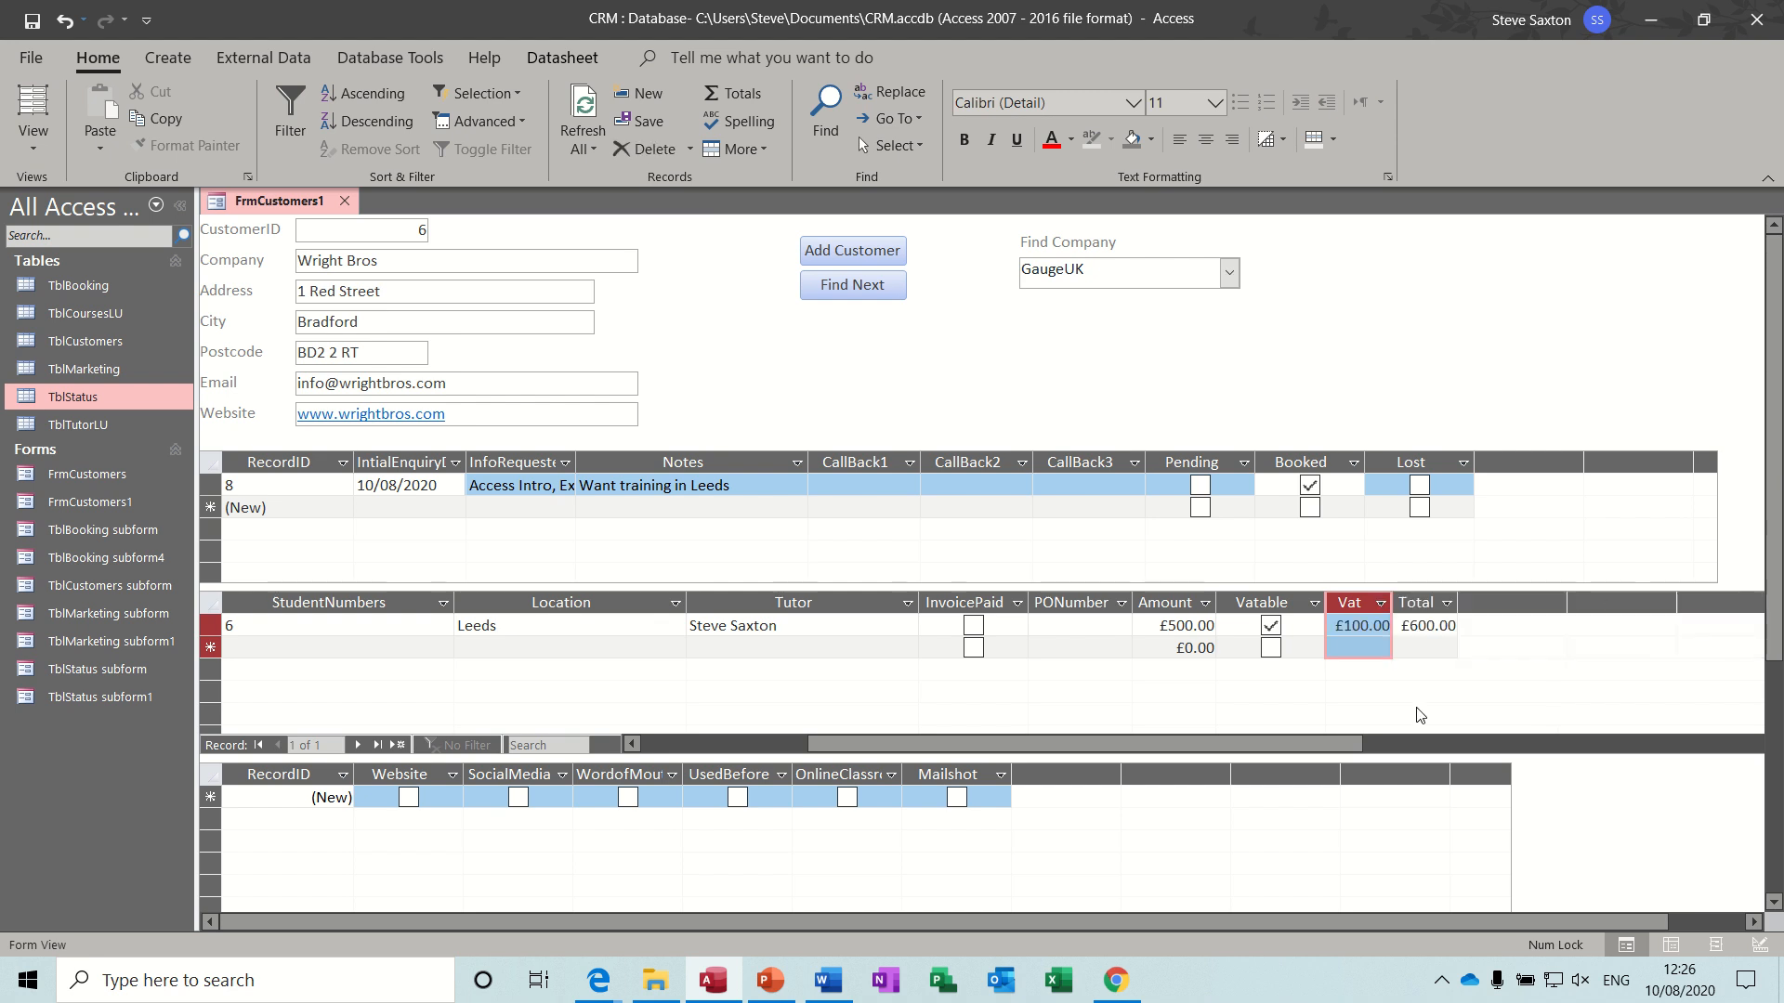
- Add a second Wright Bros booking dated 11/08/2020 for the Excel Intro course with 6 students
left_click_drag(1301, 746, 1129, 749)
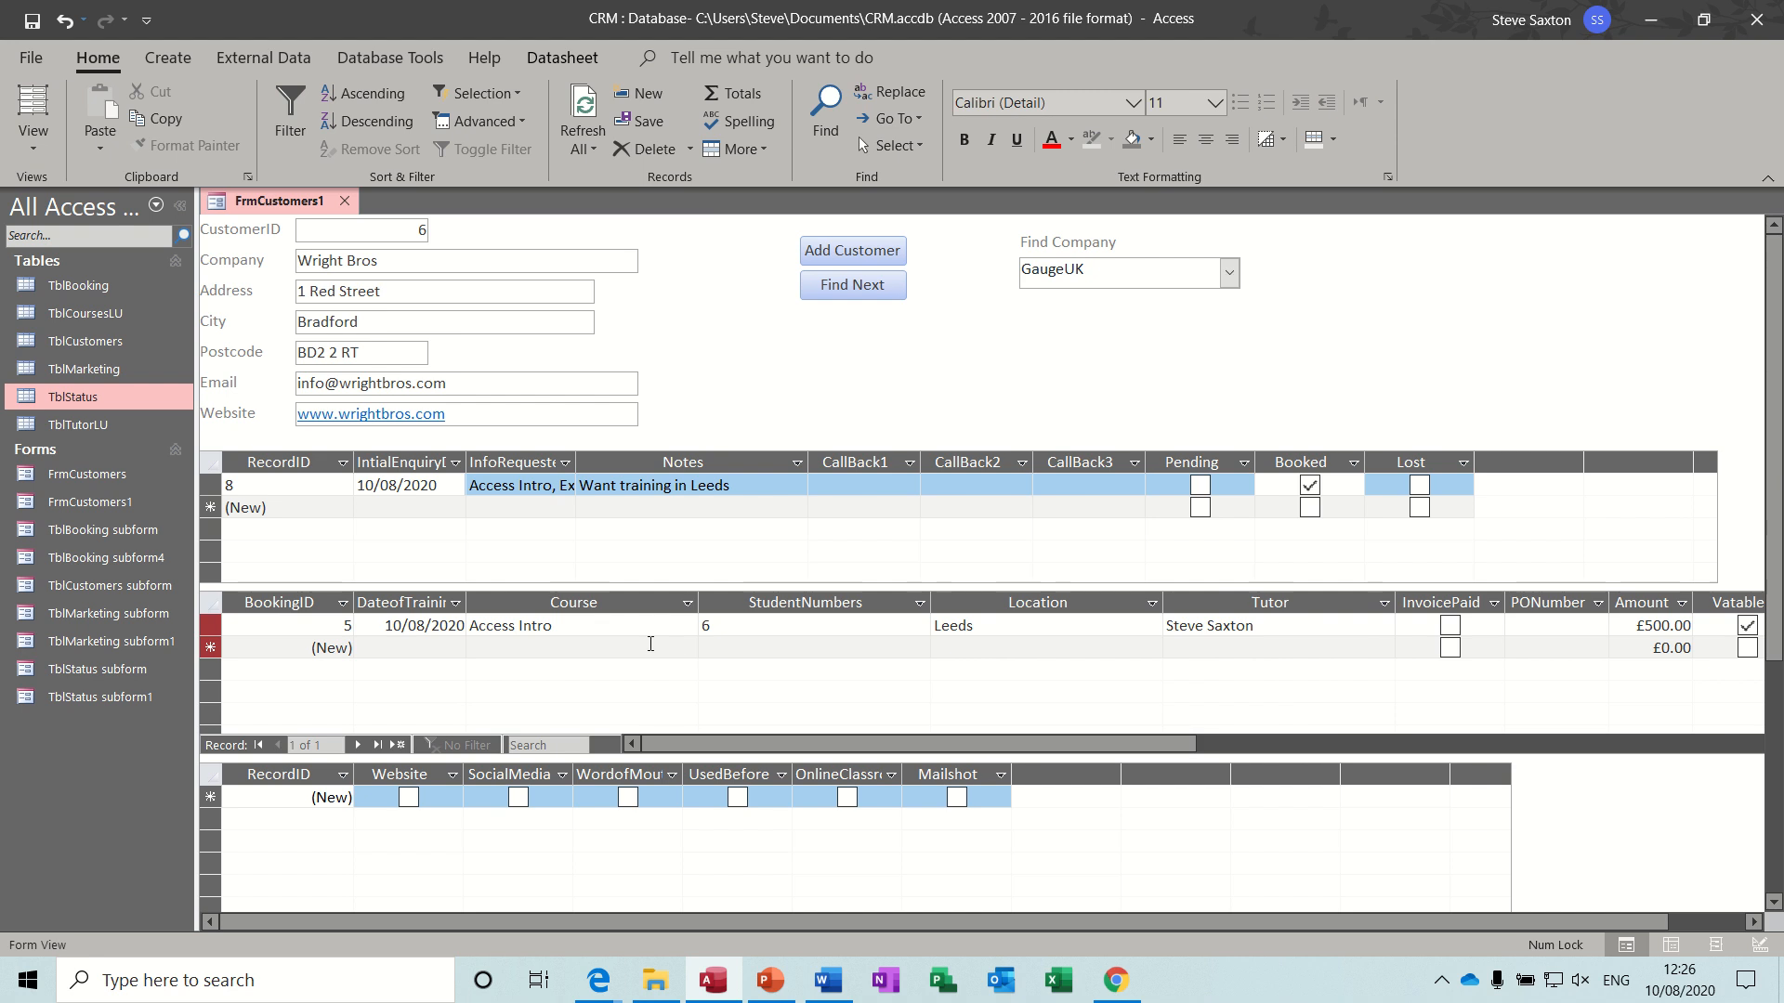
left_click(394, 654)
type("11/")
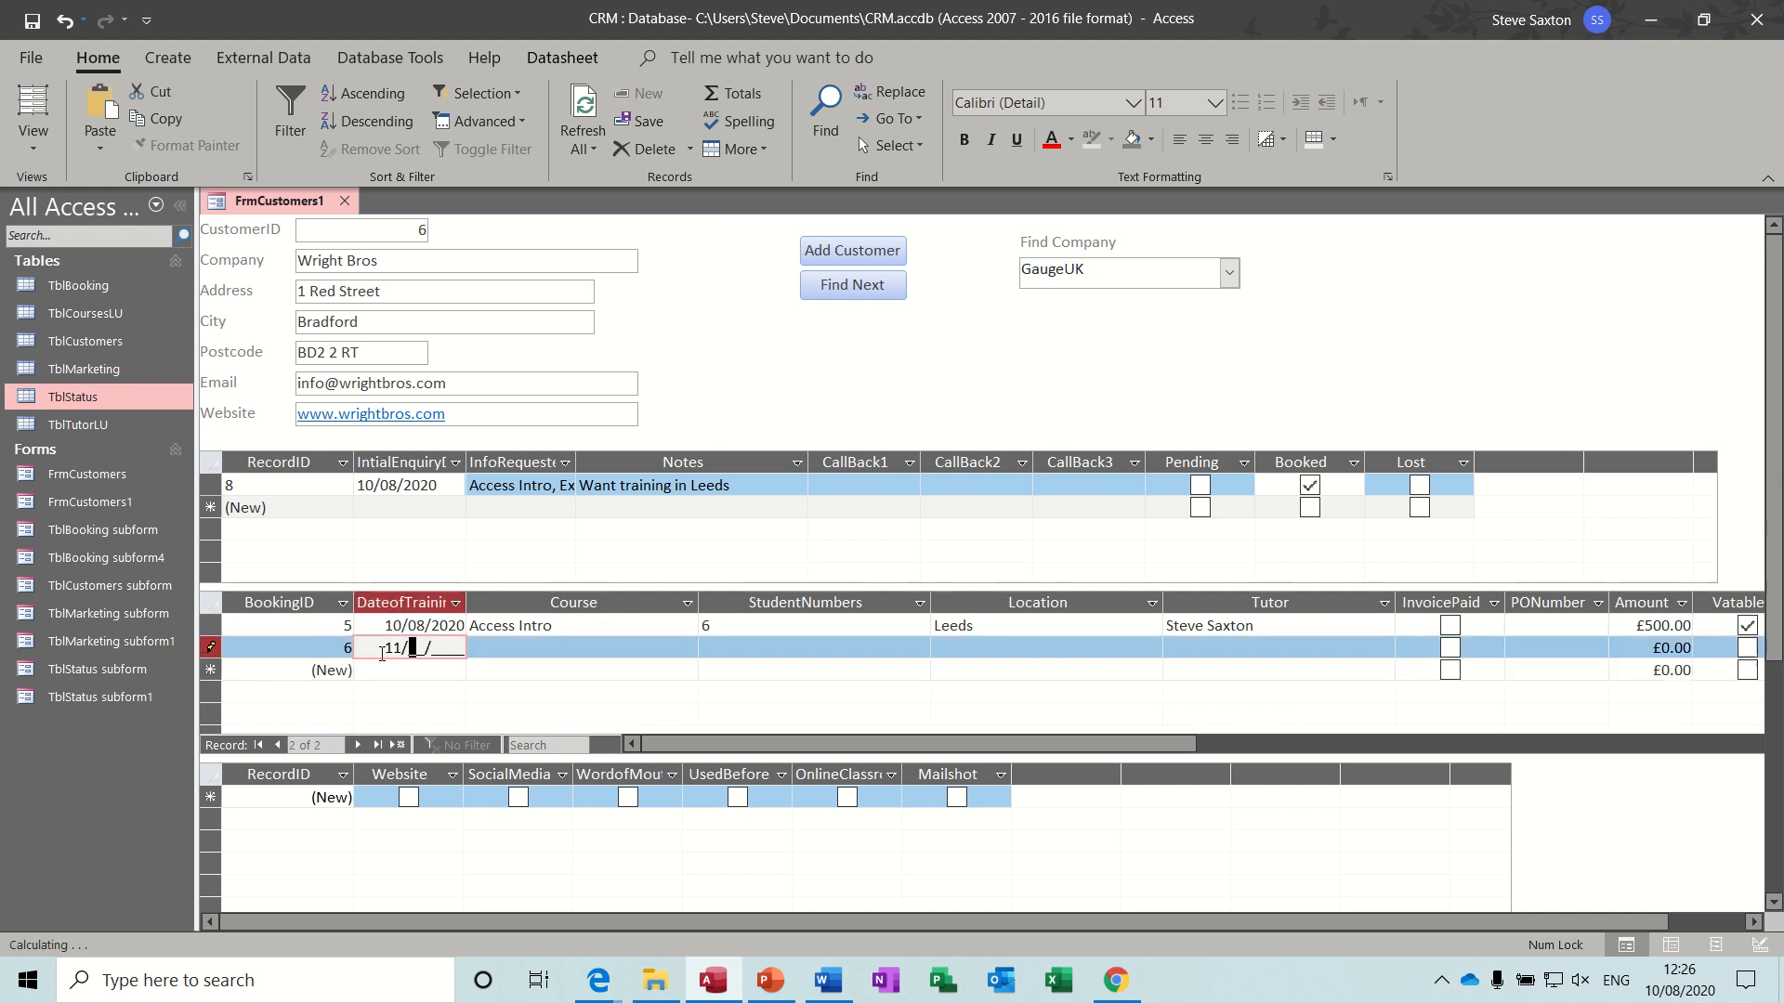
type("08/2020")
left_click(523, 647)
left_click(687, 647)
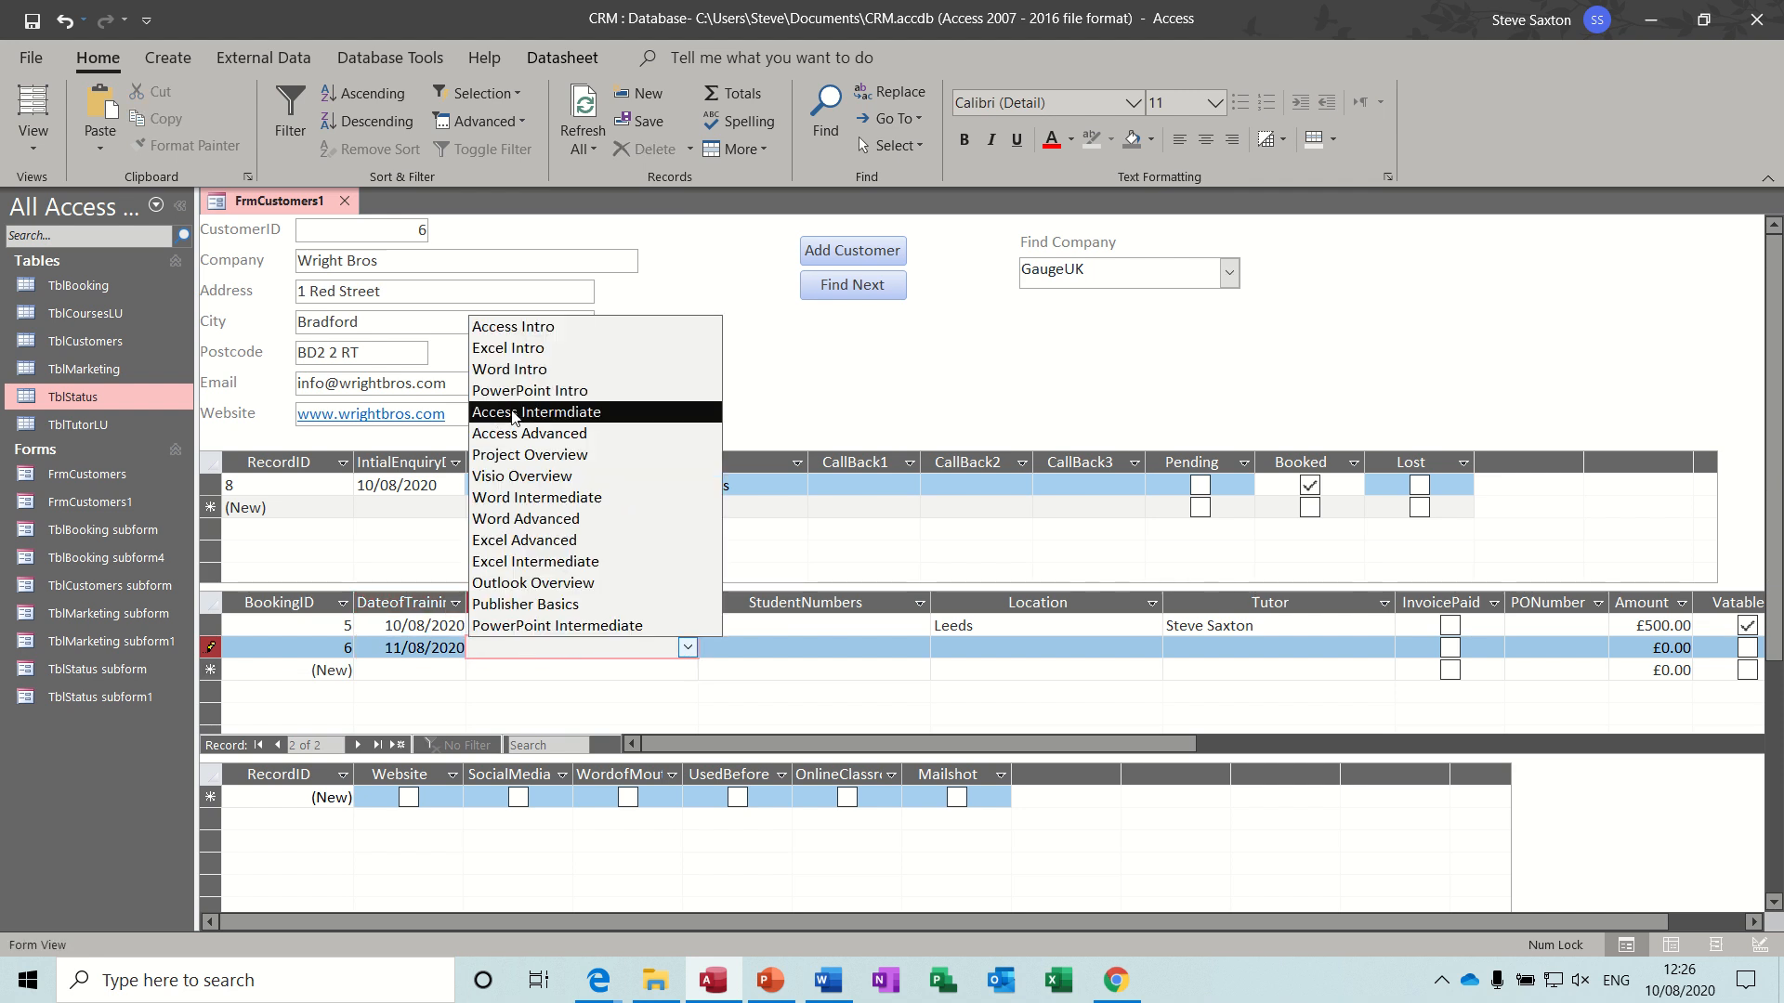
left_click(511, 347)
left_click(713, 649)
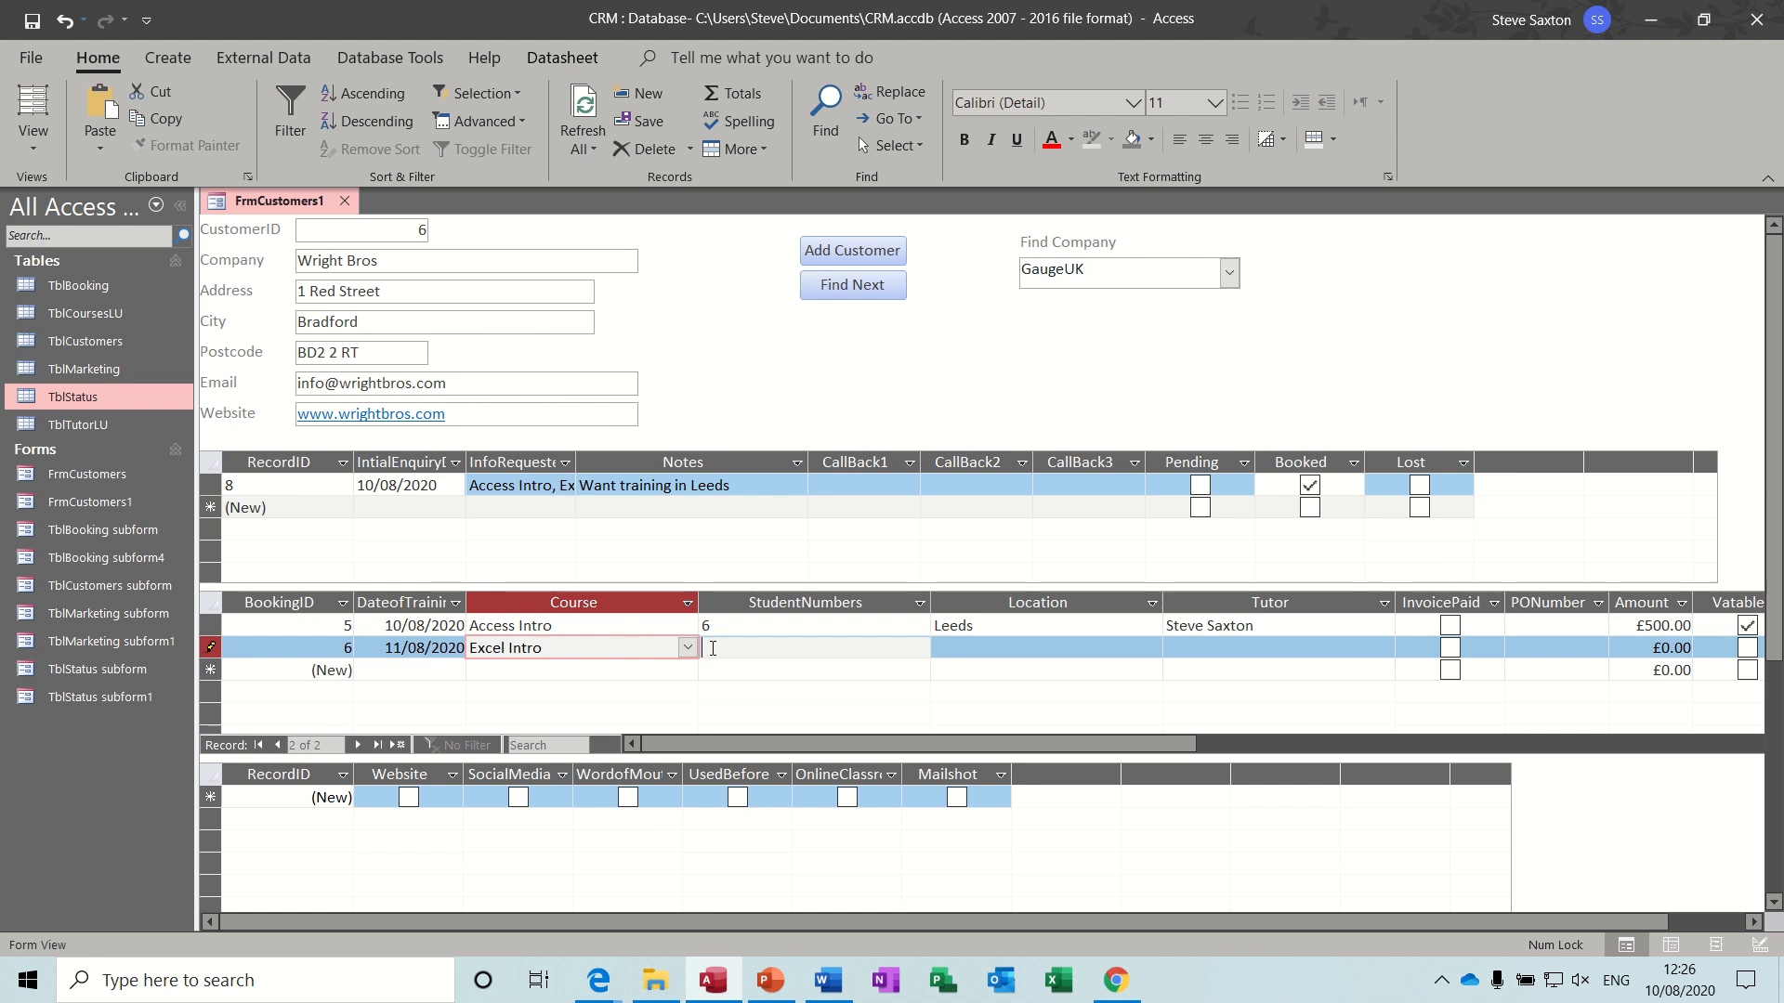
left_click(712, 649)
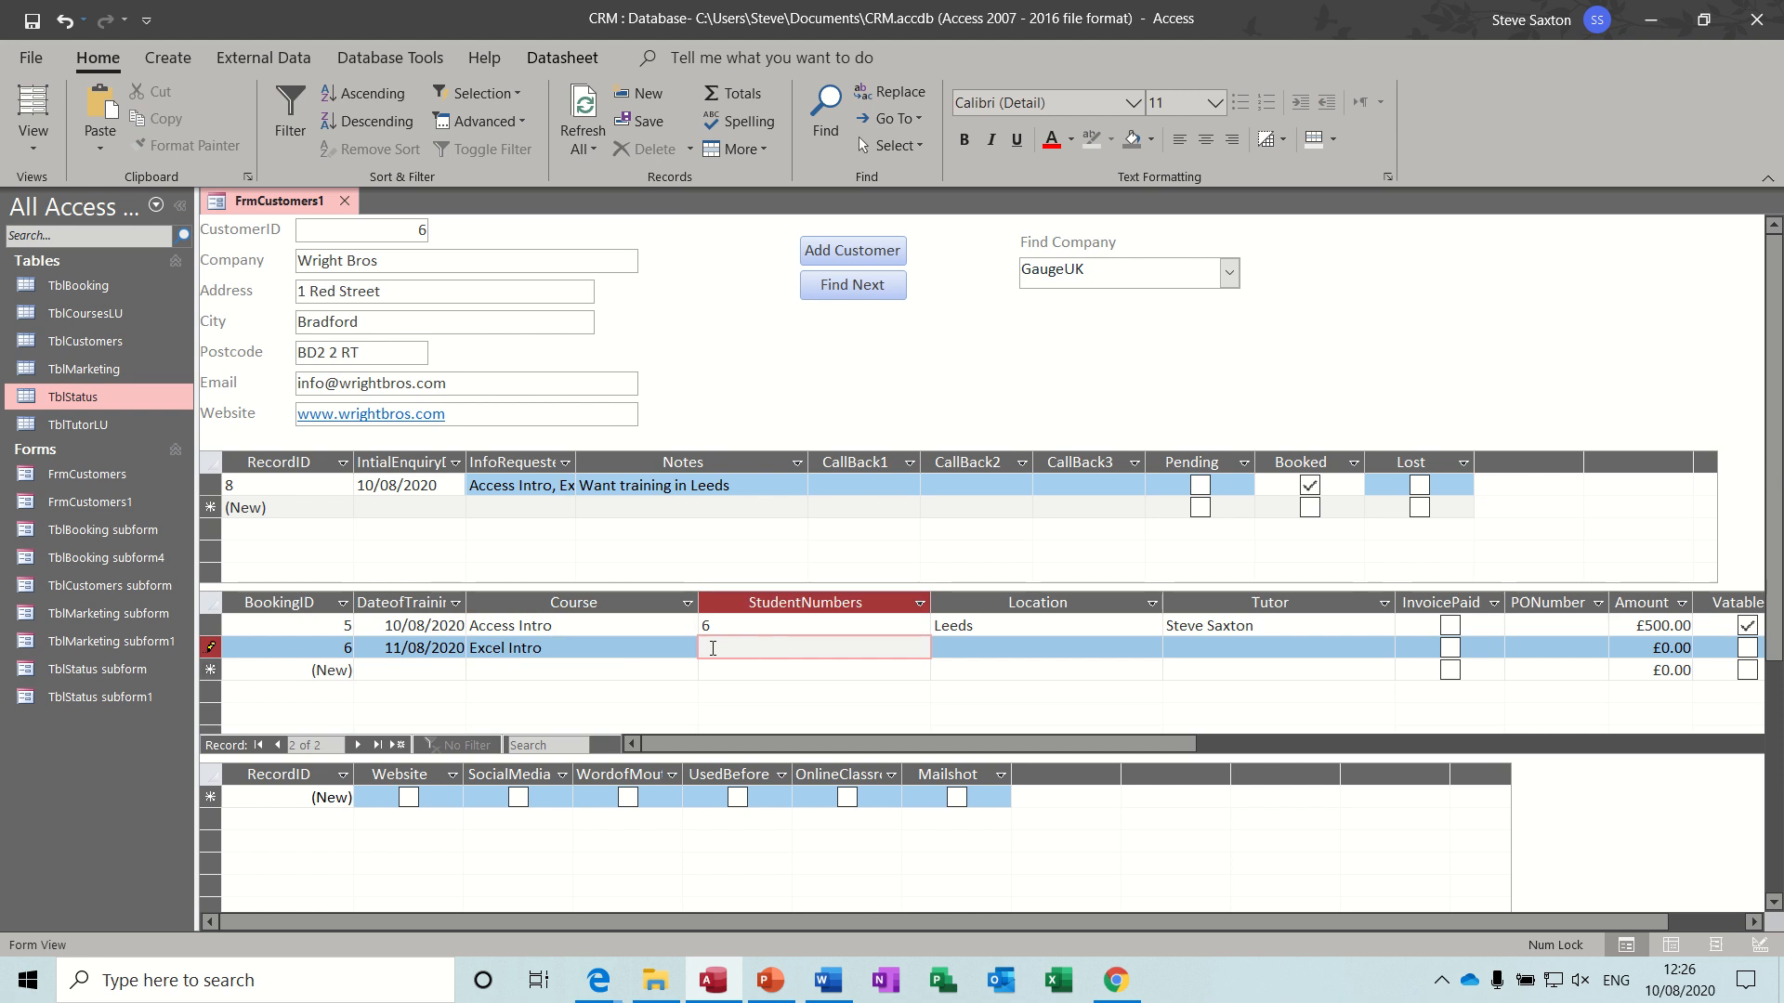
- Set the Excel Intro booking's location to Leeds and assign the second tutor in the tutor list
left_click(939, 653)
type("Leeds")
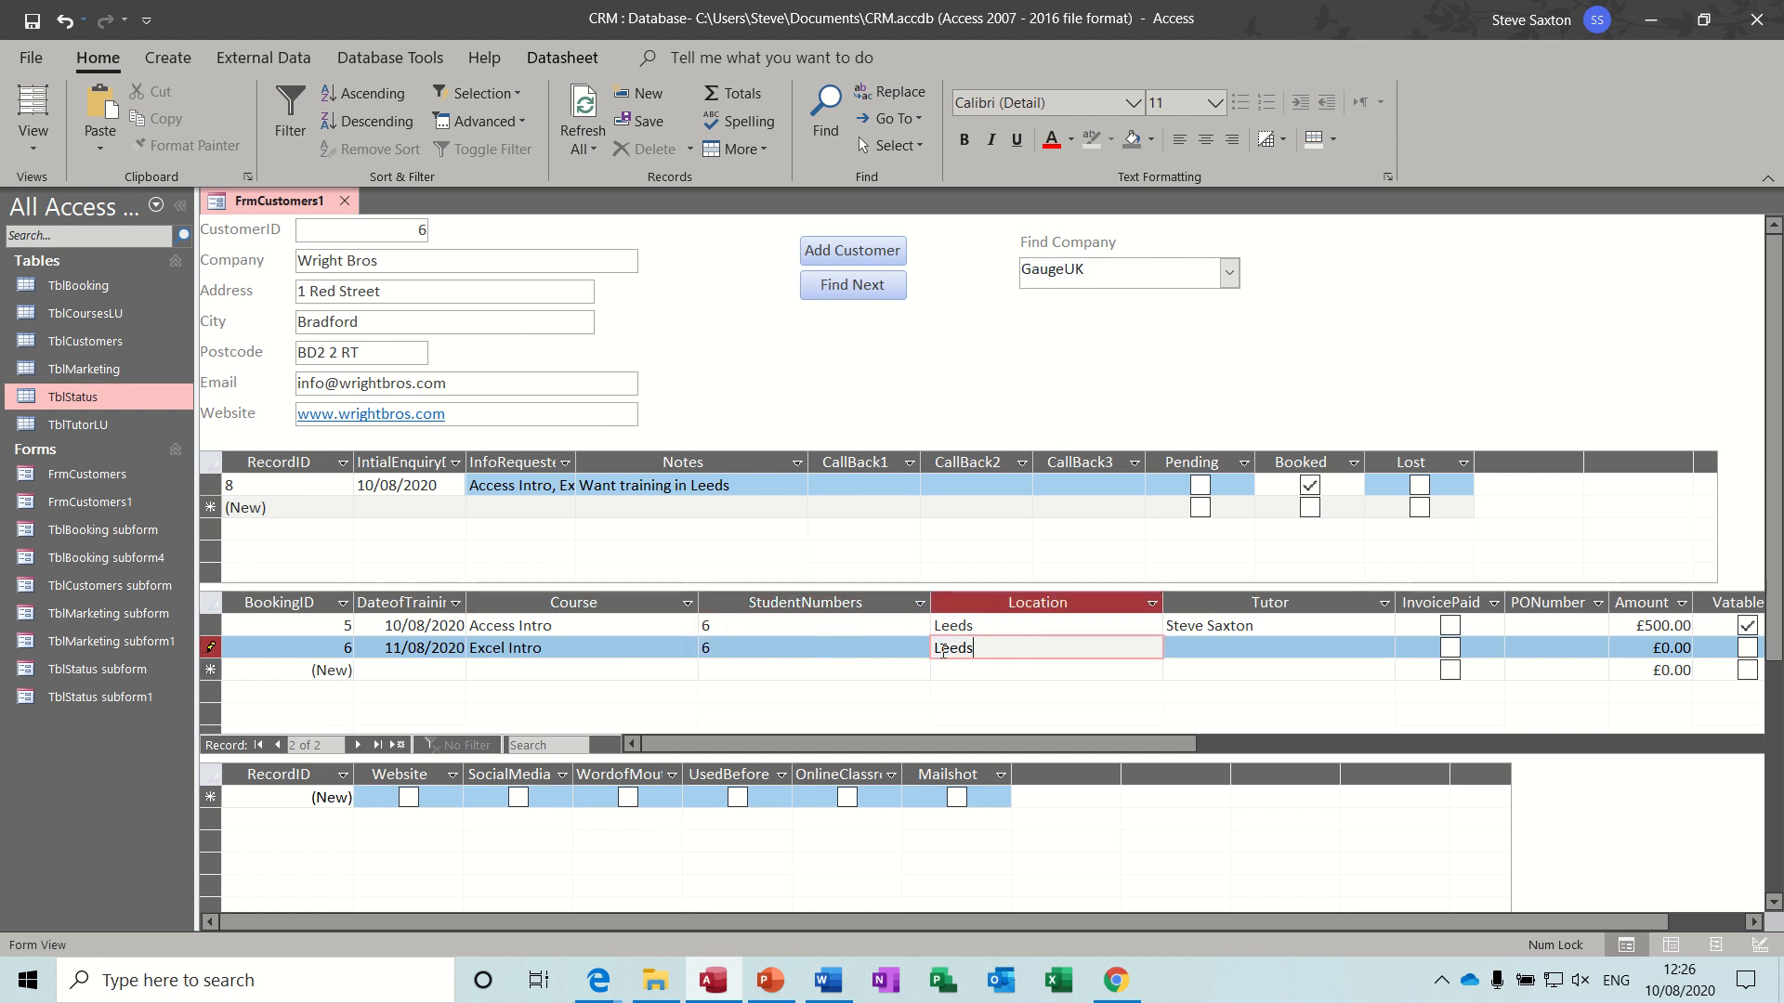
key("Tab")
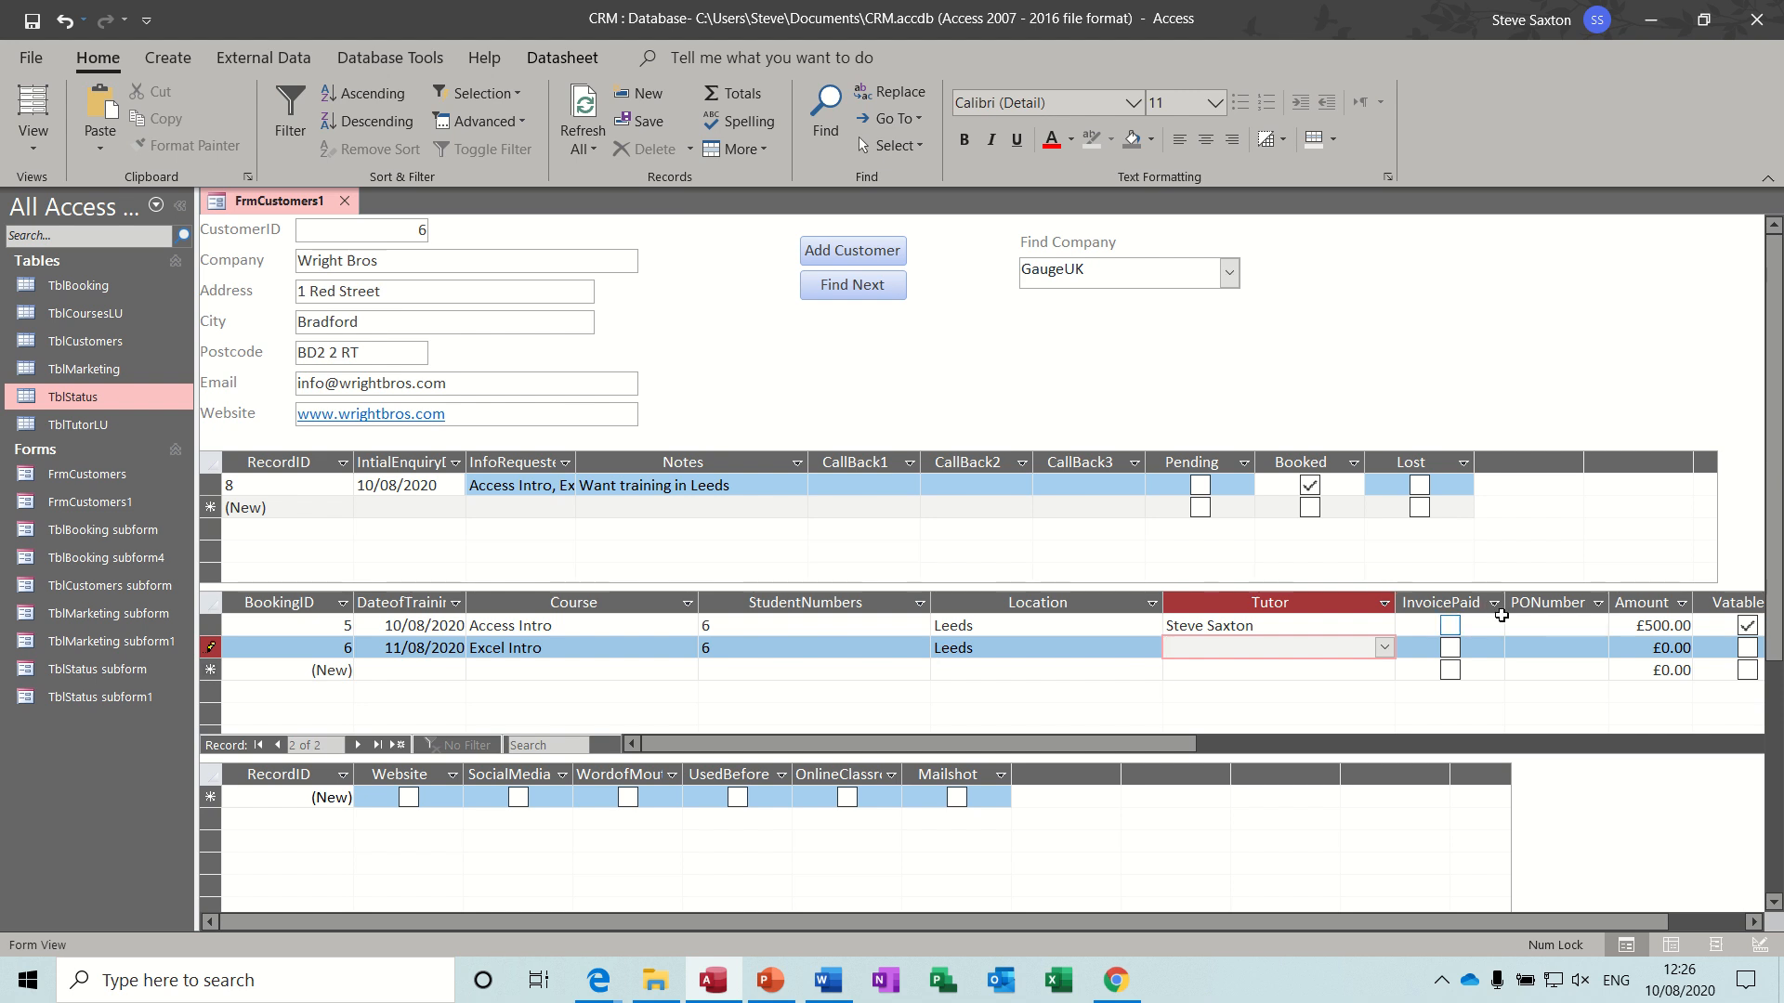
left_click(1385, 648)
left_click(1255, 695)
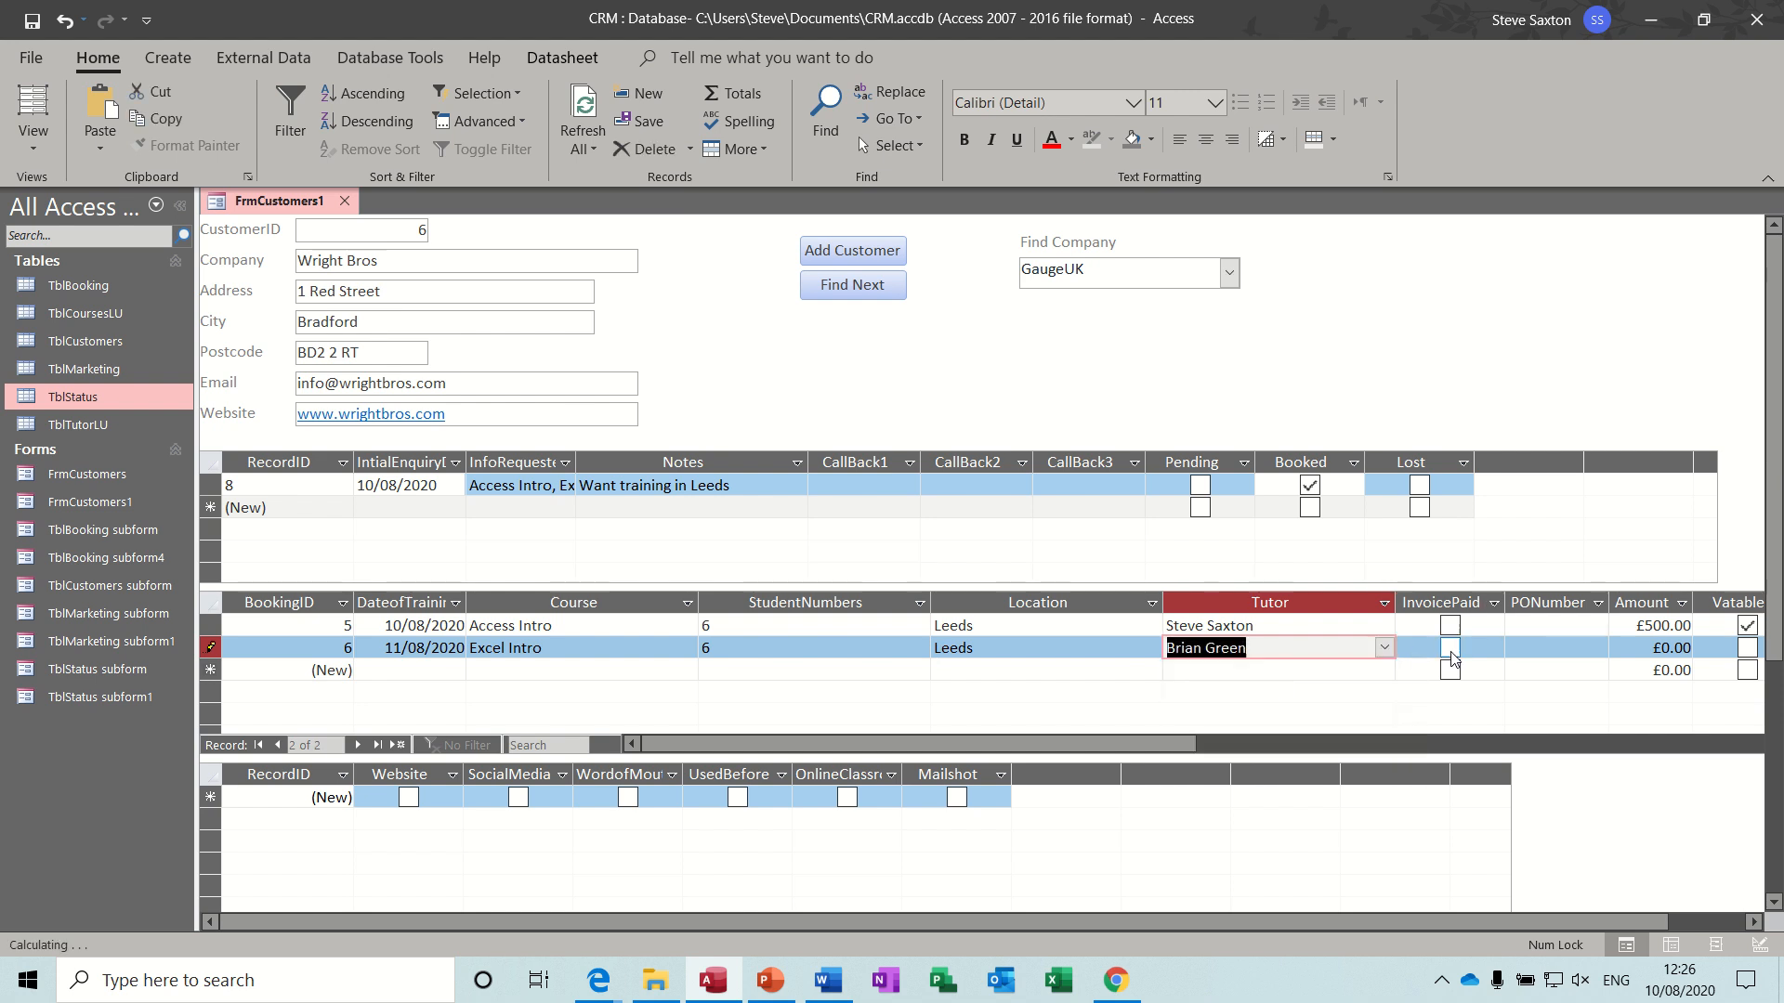
- Enter an amount of £500 for the Excel Intro booking and mark it as vatable
left_click(1612, 649)
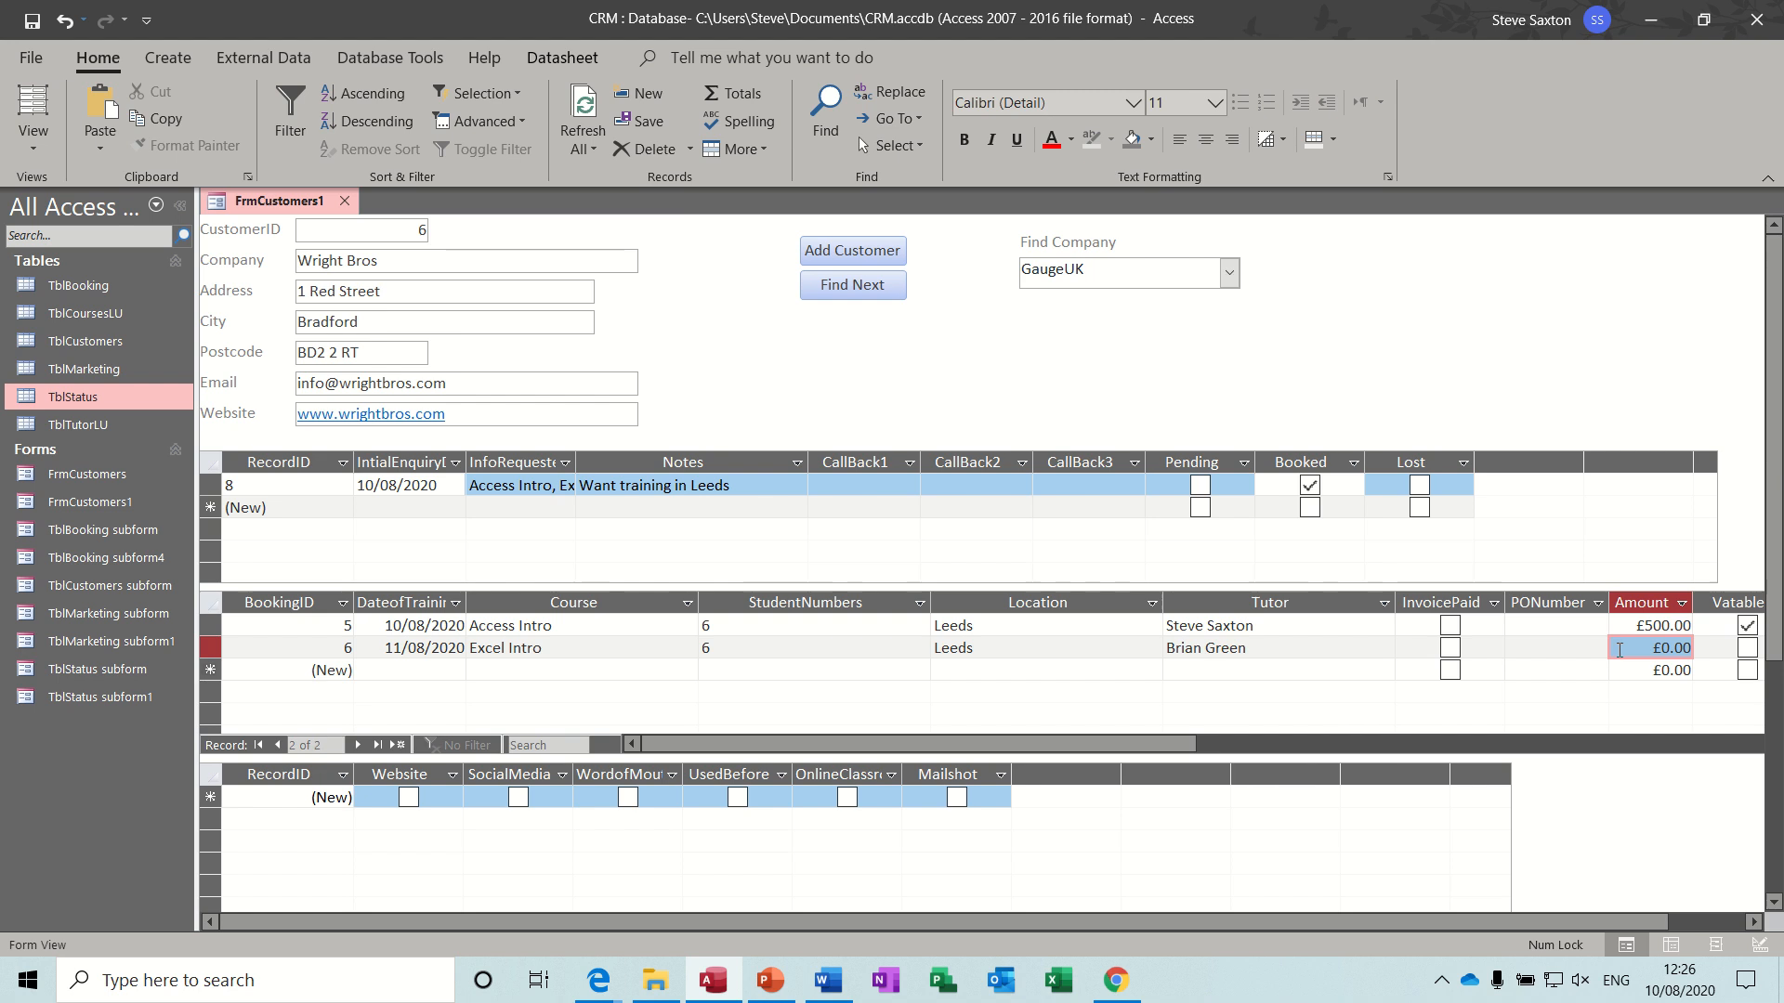
type("500")
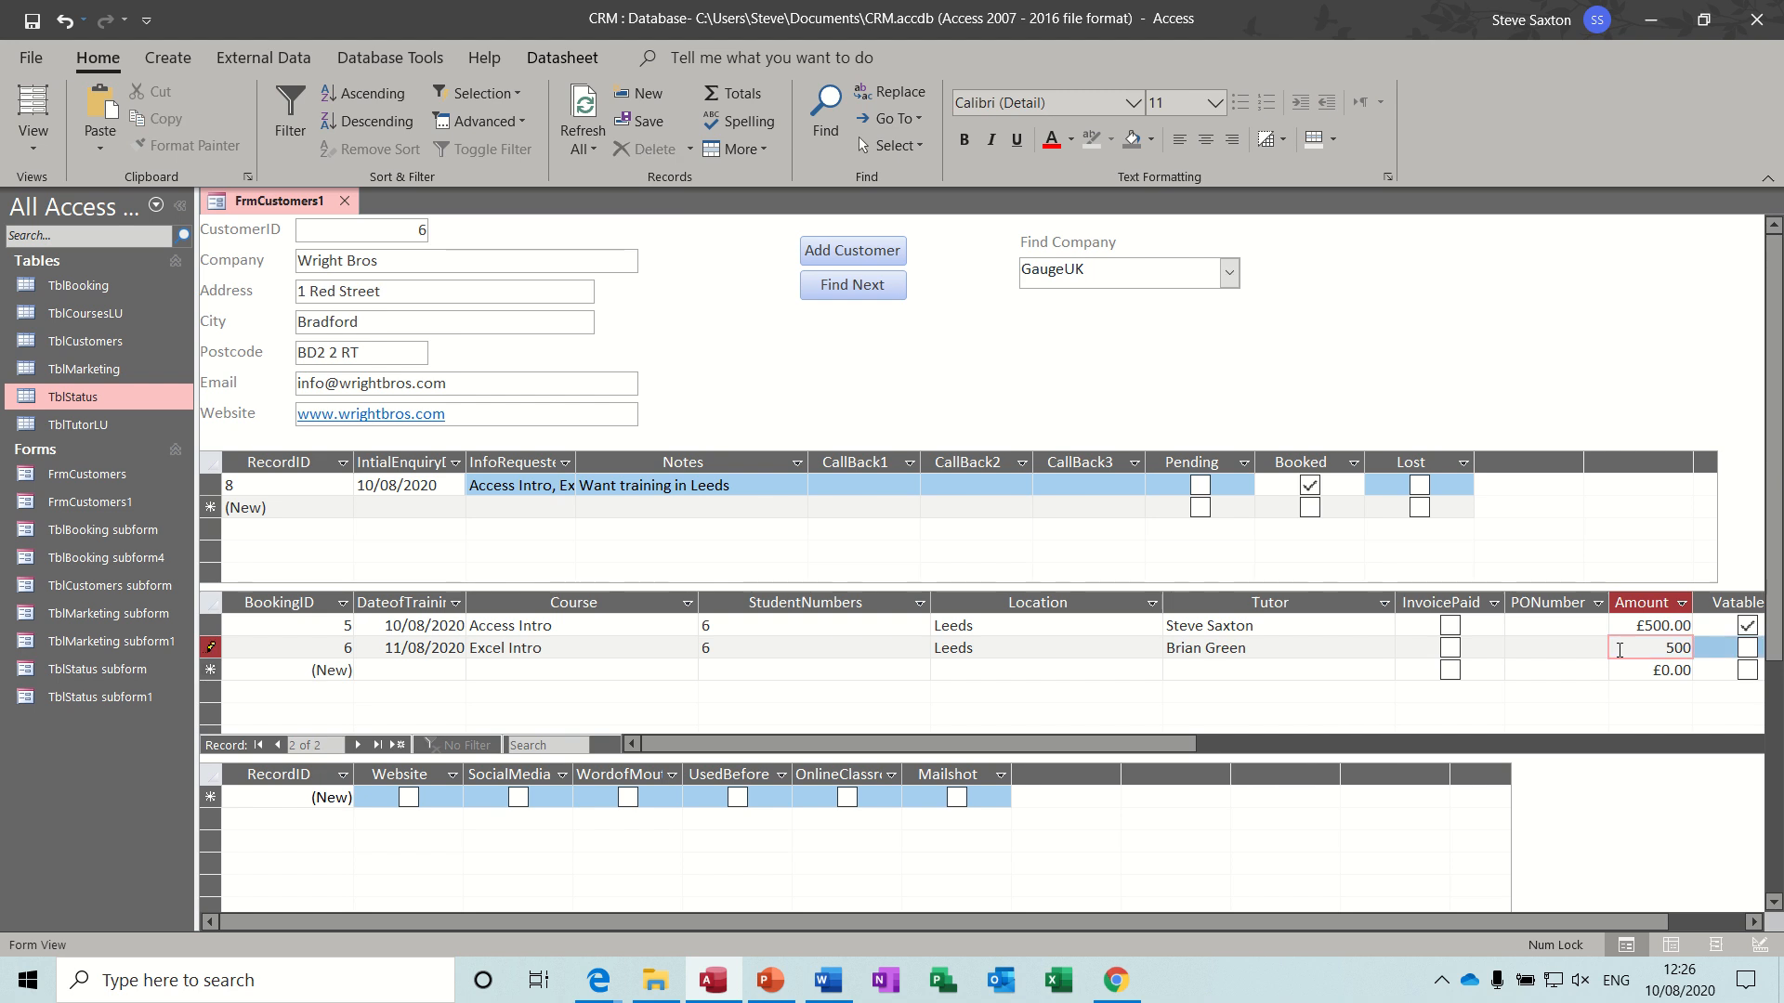
left_click(1748, 647)
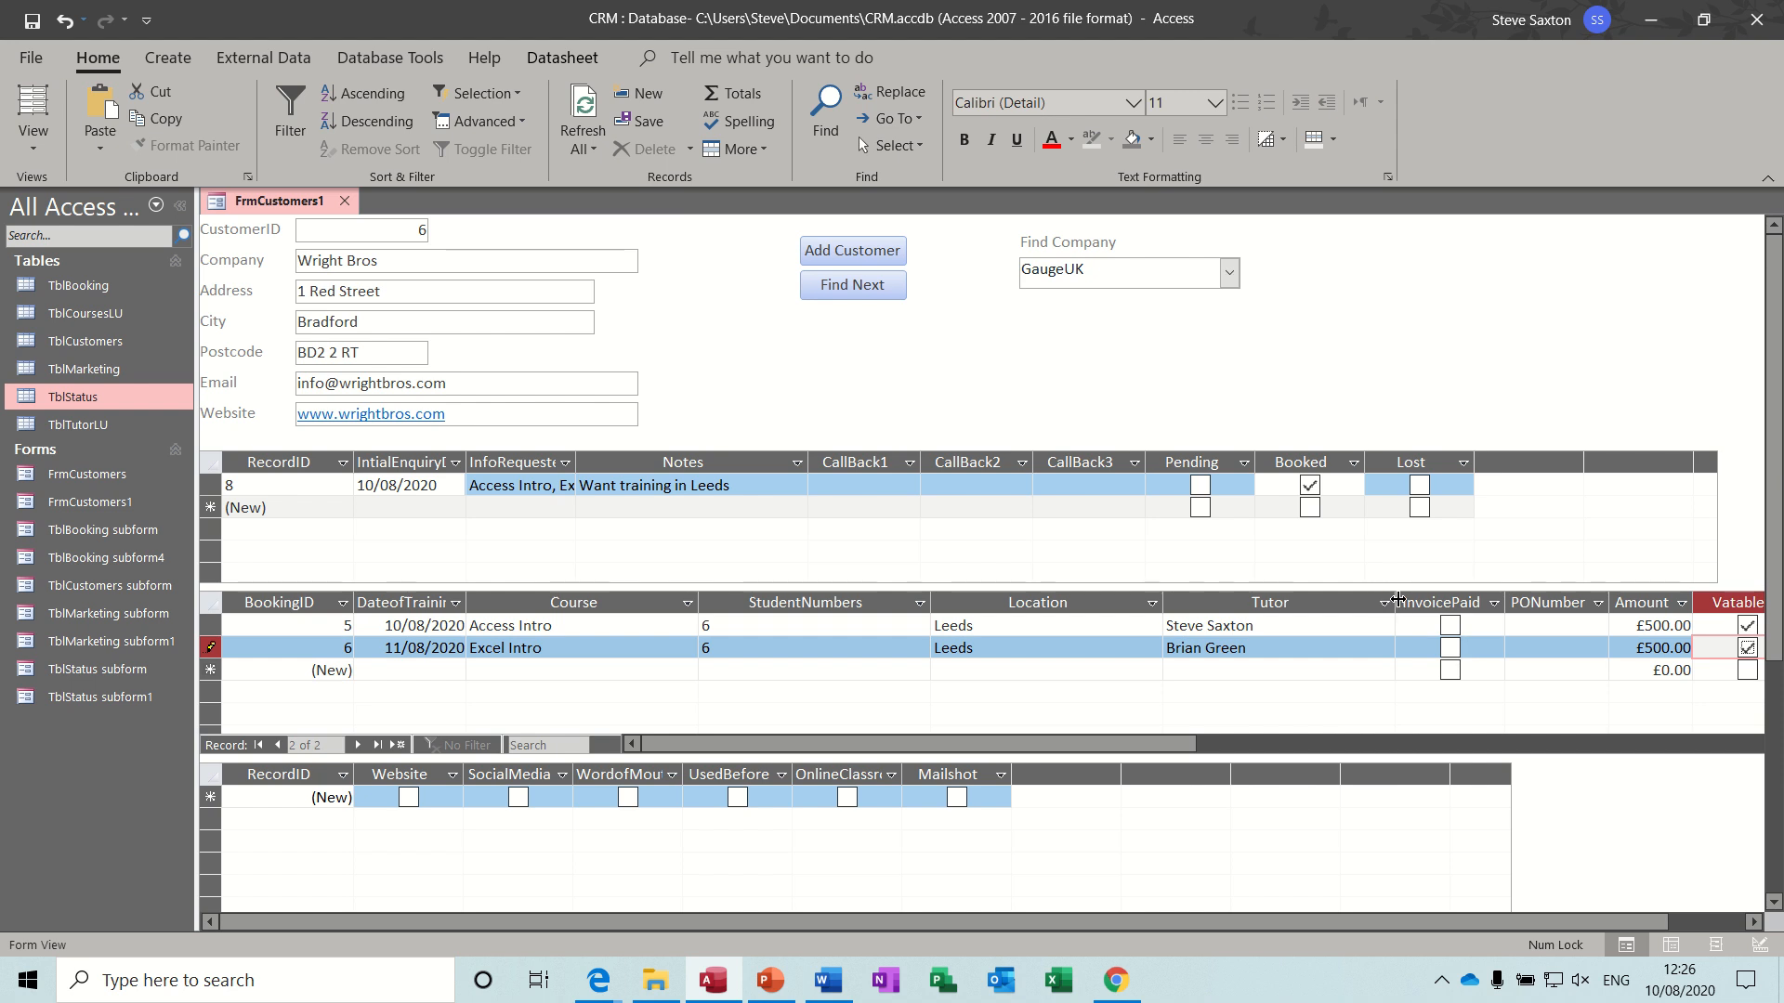
- Narrow the Tutor and Location columns so that all booking columns through Total fit in the subform
left_click_drag(1395, 602, 1280, 602)
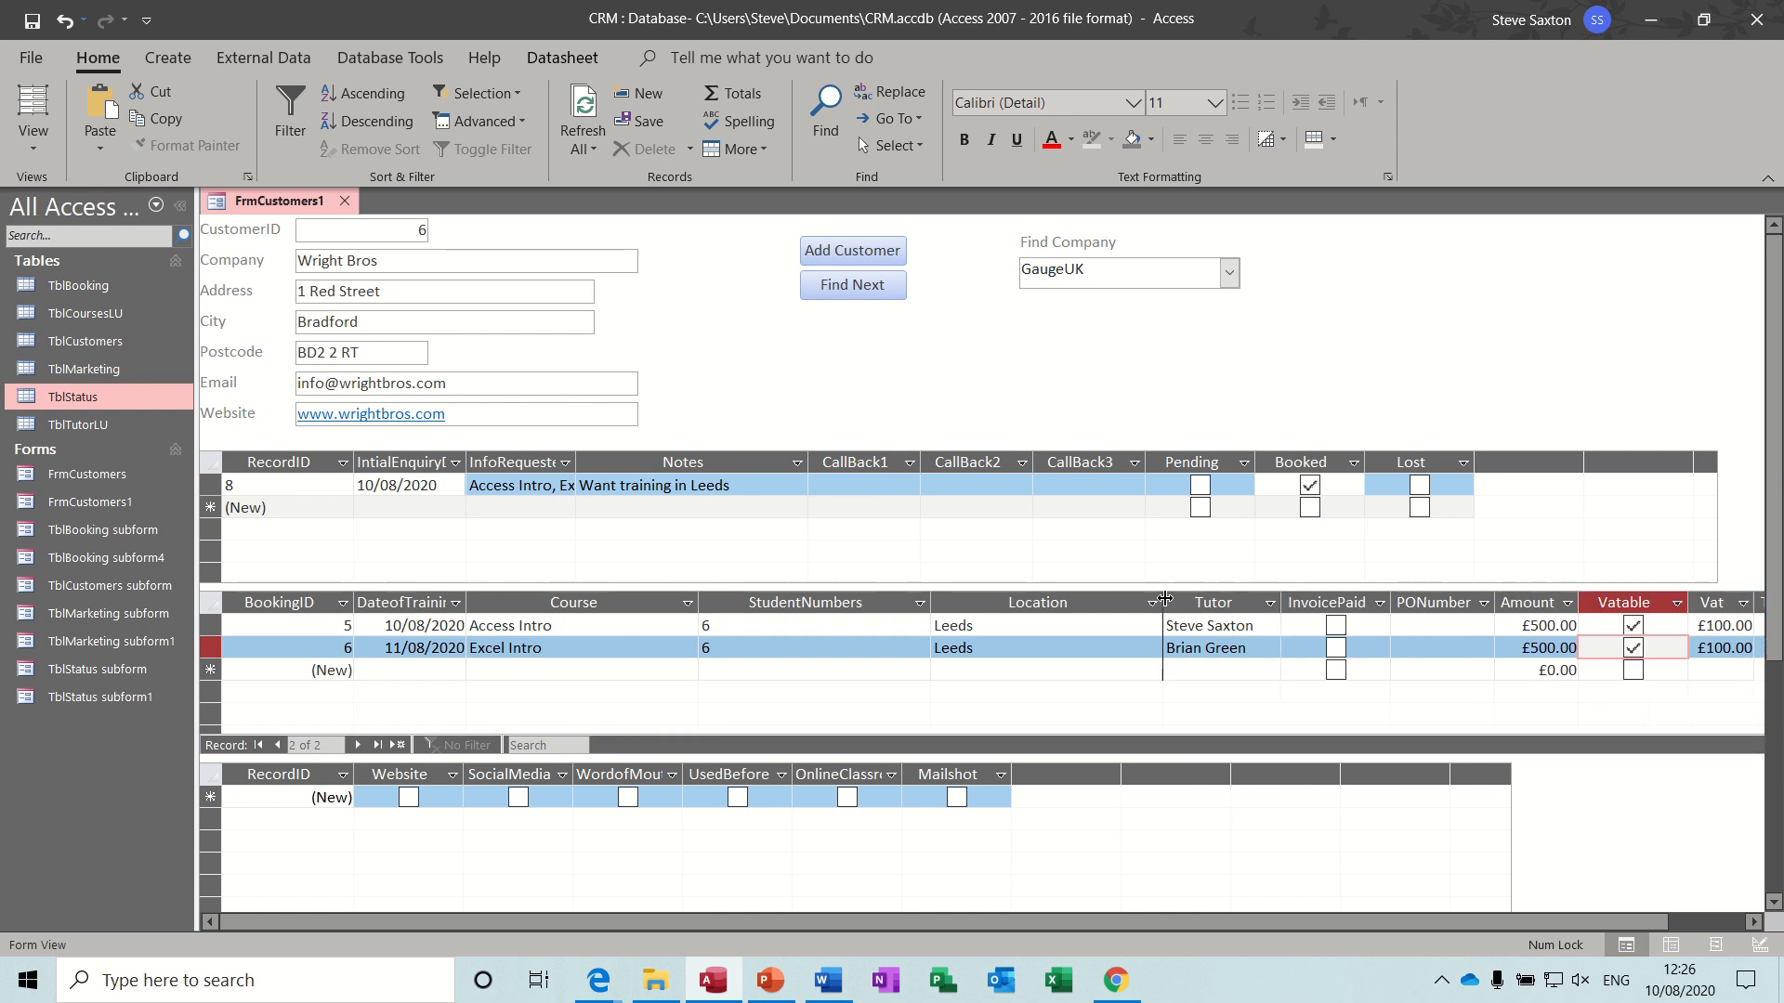
left_click_drag(1162, 602, 1019, 602)
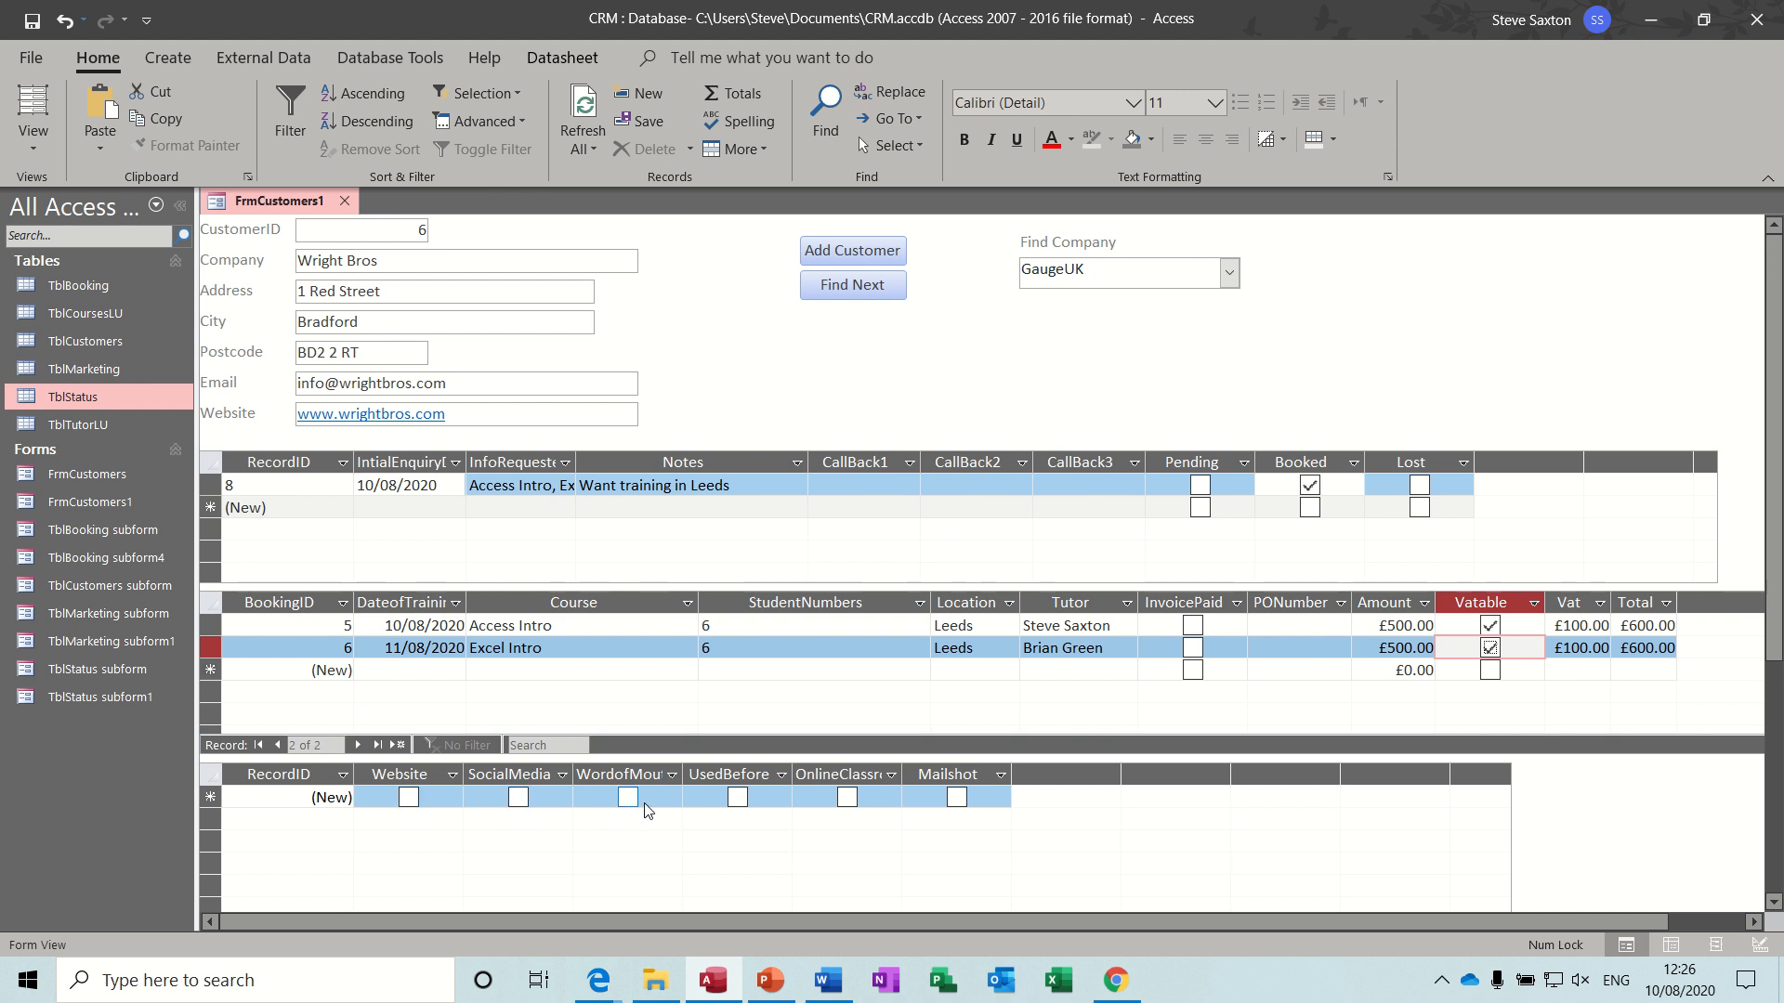
- In the marketing subform, add one record marked Website and a second record marked UsedBefore, matching the two bookings
left_click(409, 797)
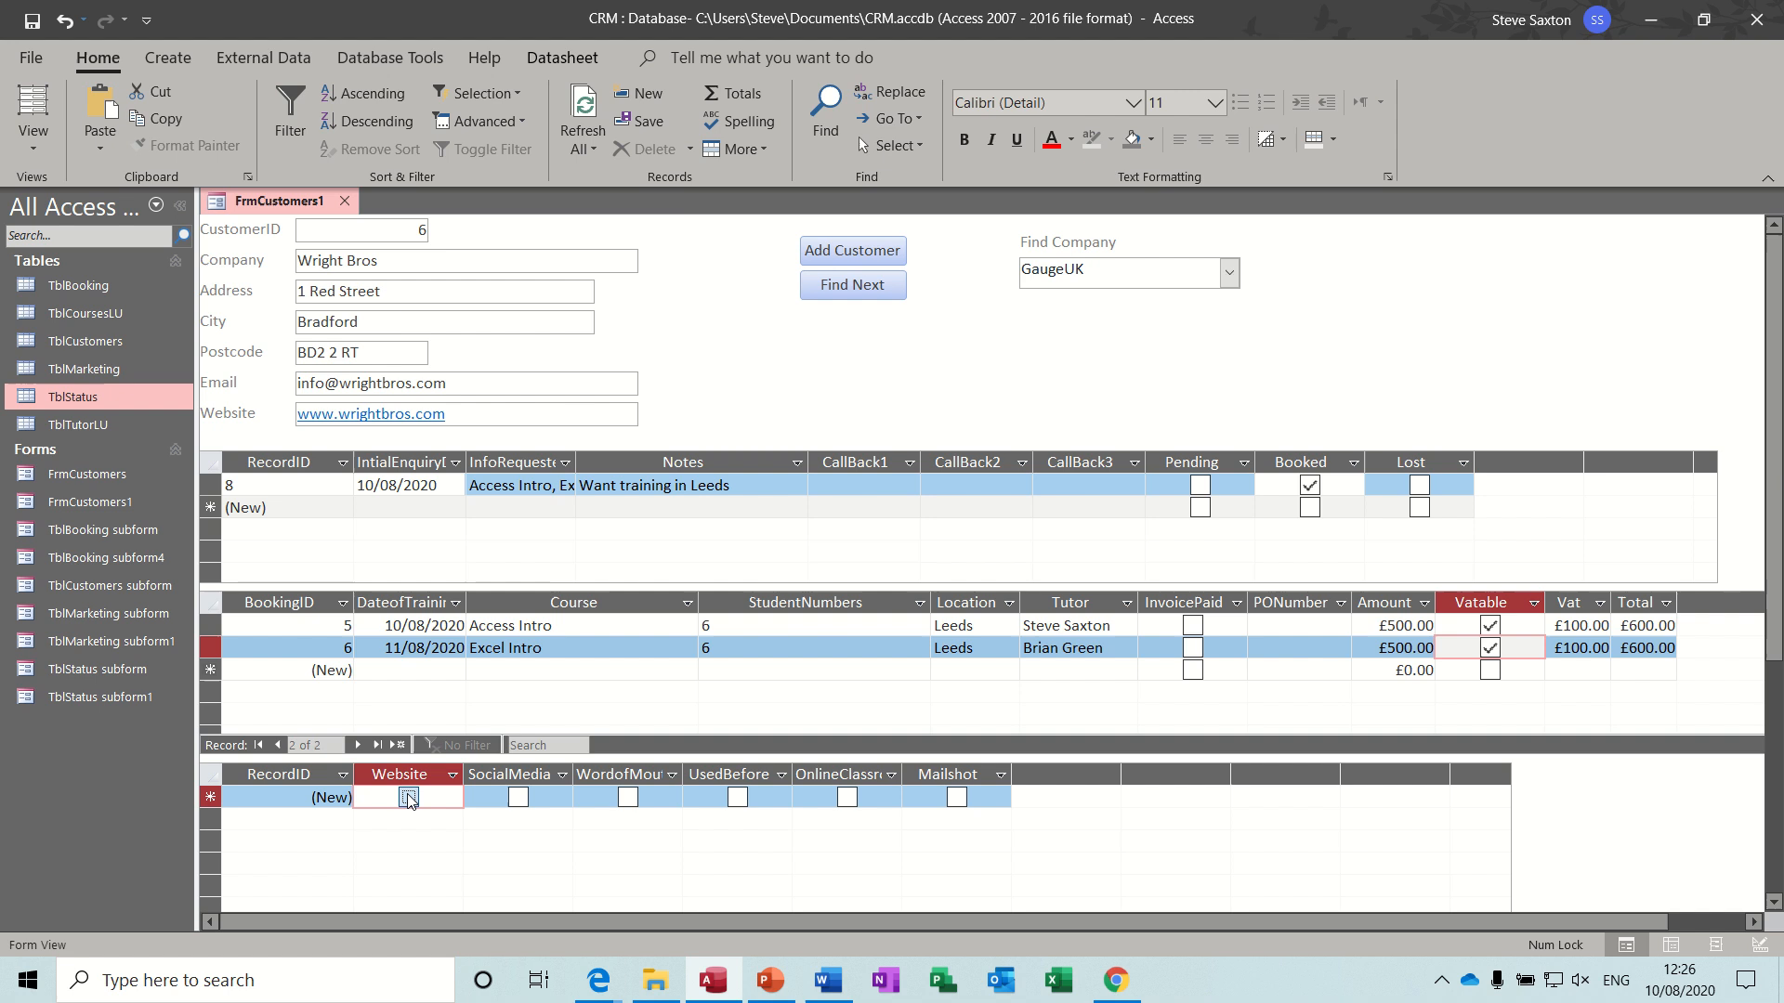
left_click(421, 625)
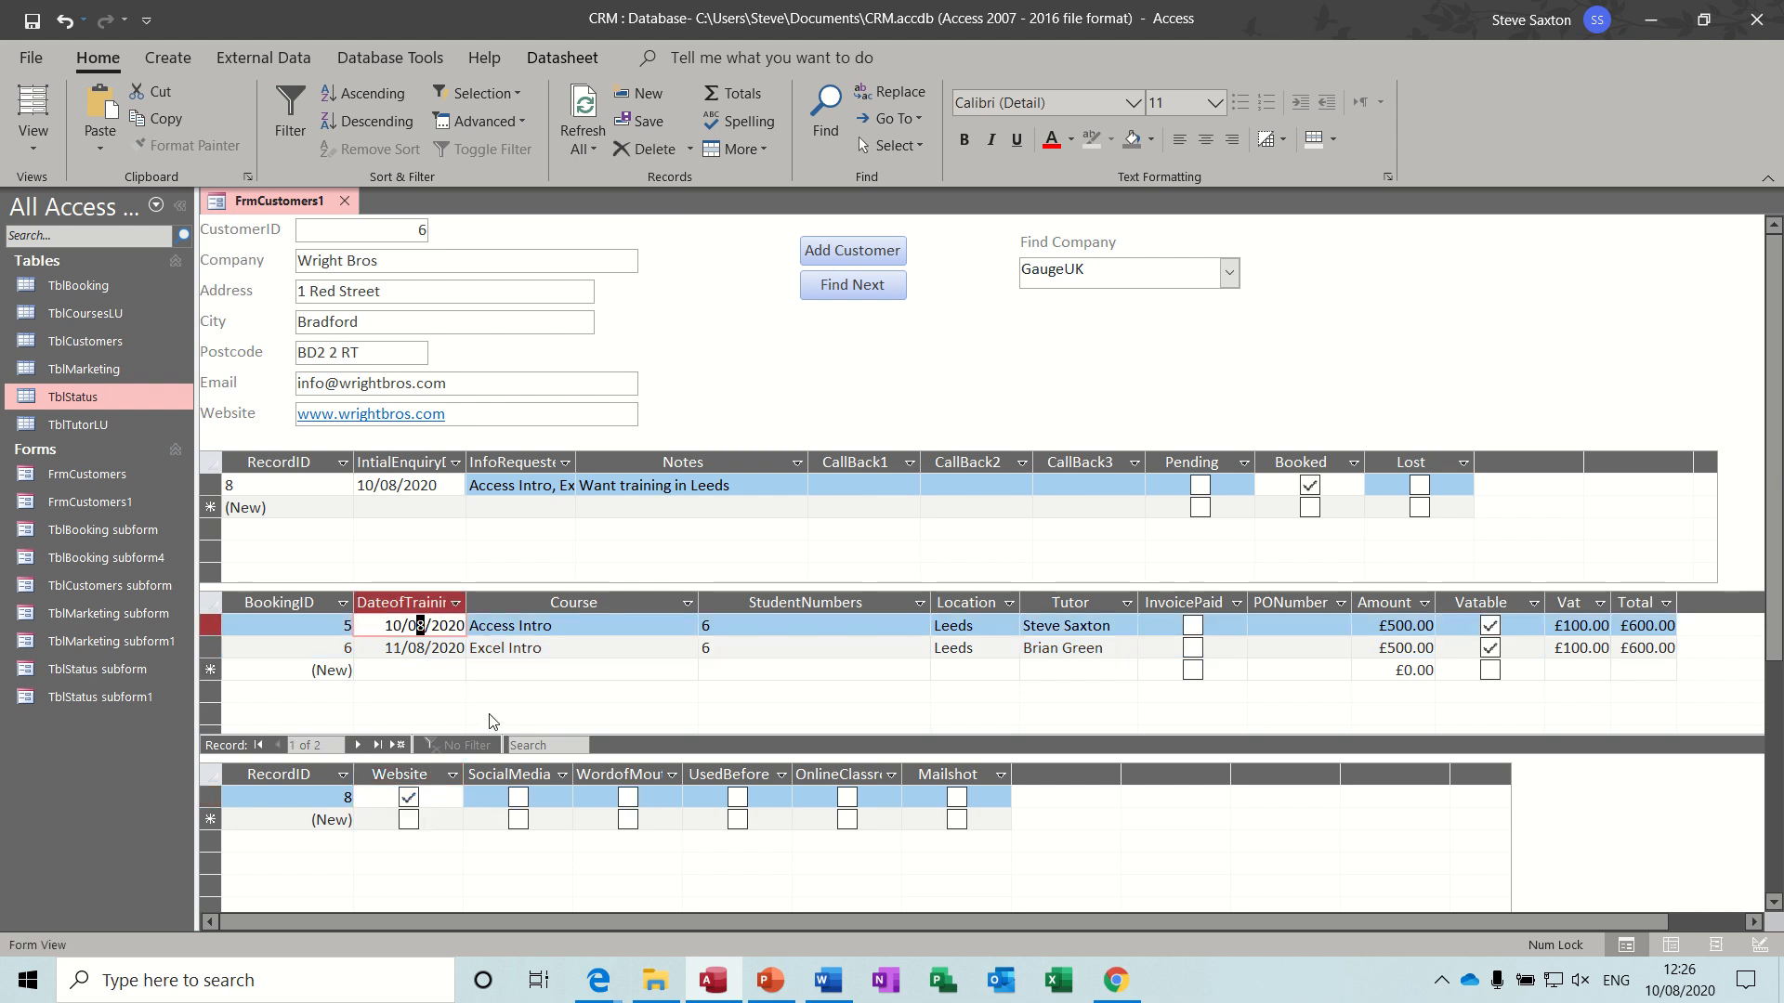
left_click(421, 650)
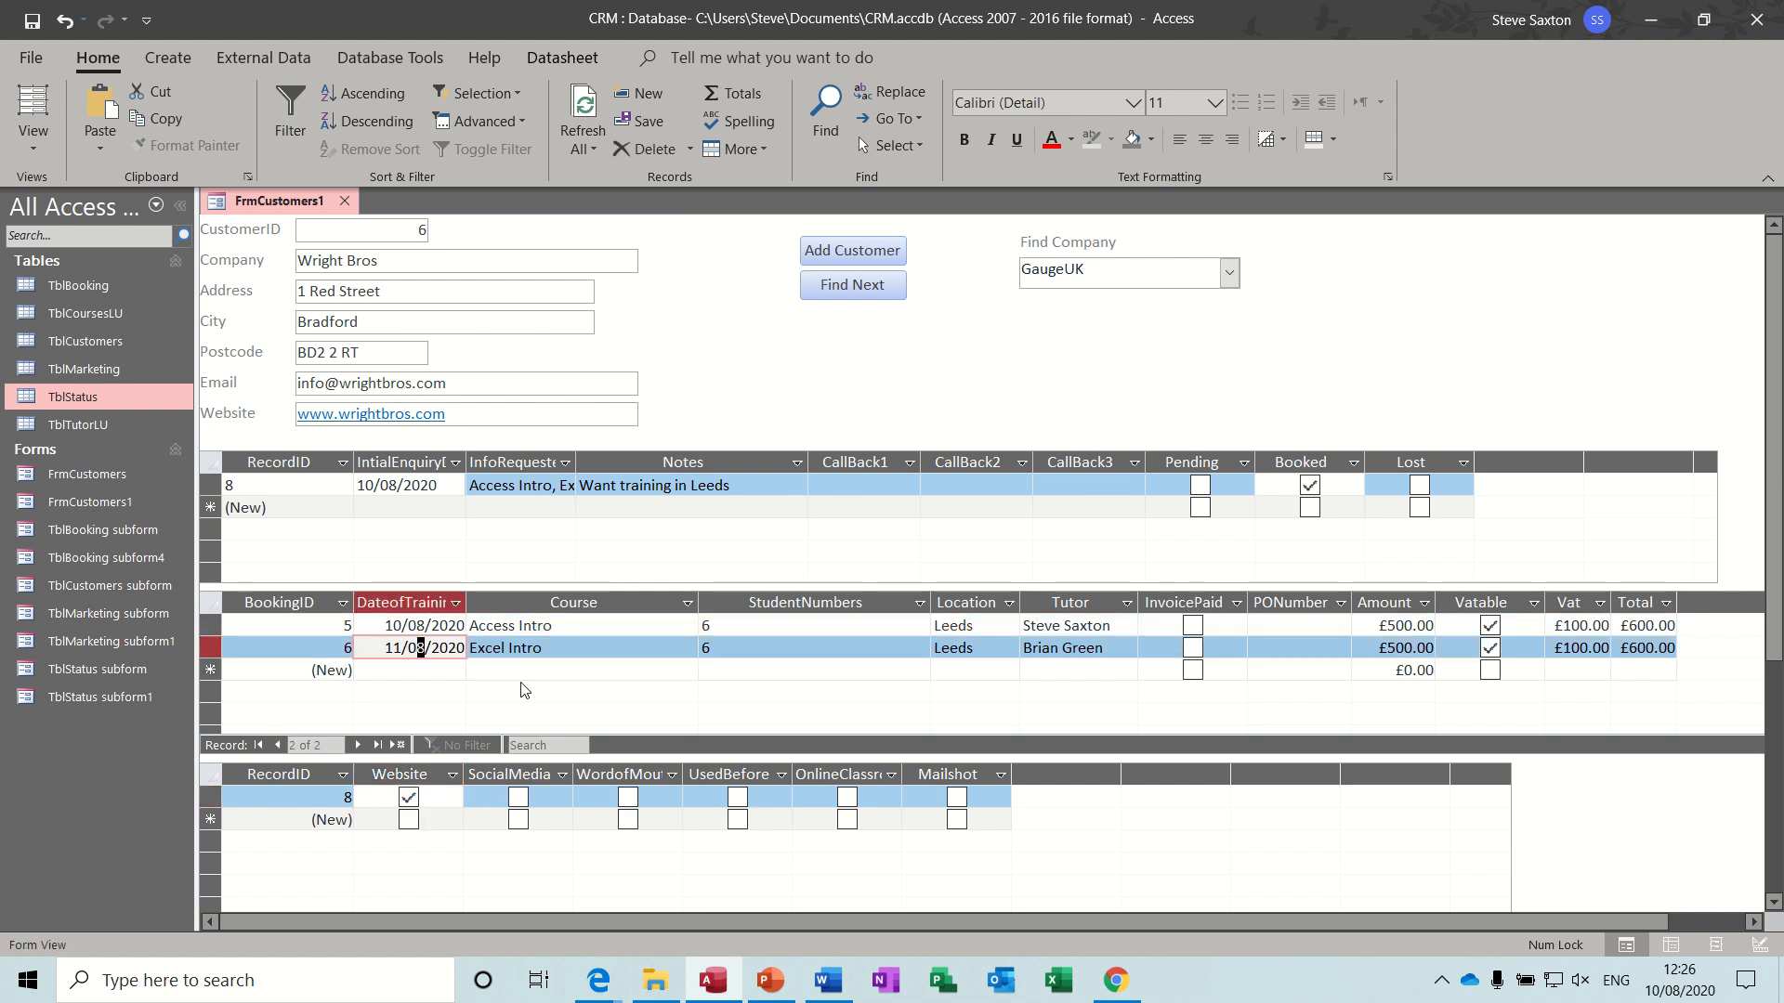
left_click(739, 819)
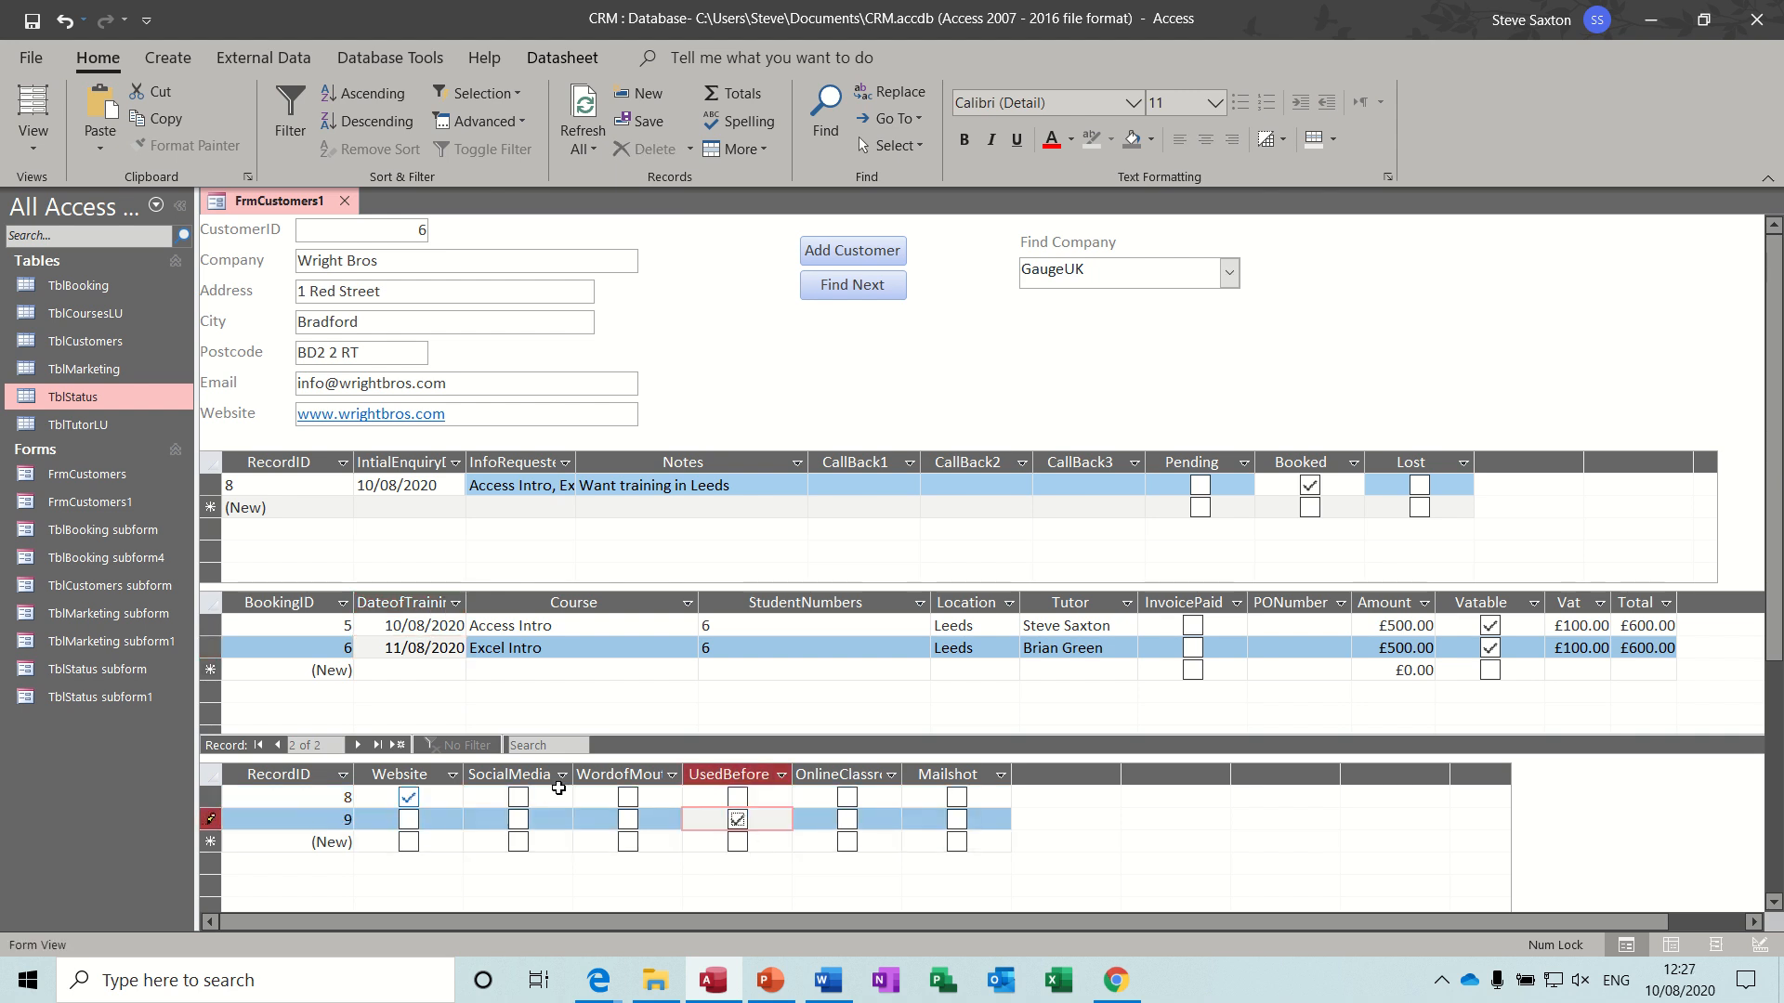